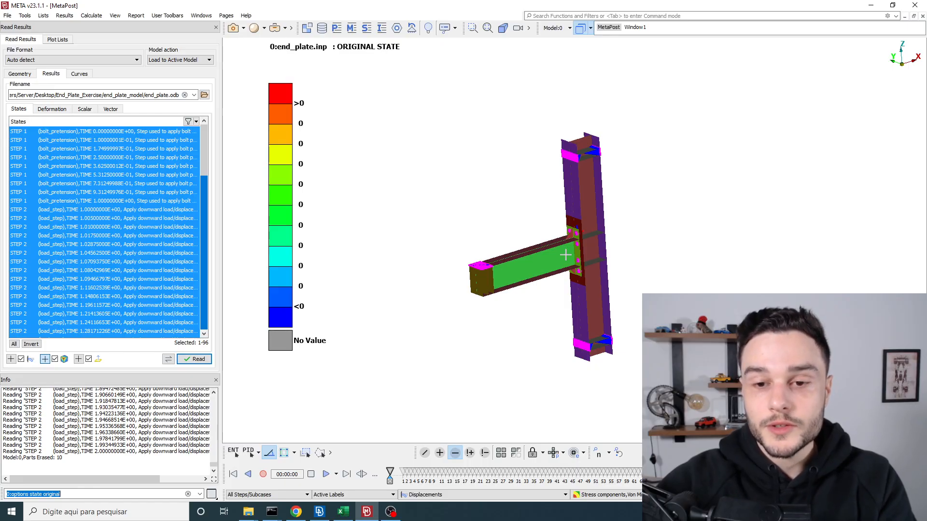
Examine the mesh around the end plate's bolts and stiffener, and display the Moment versus Rotation plot
scroll(569, 249, up, 5)
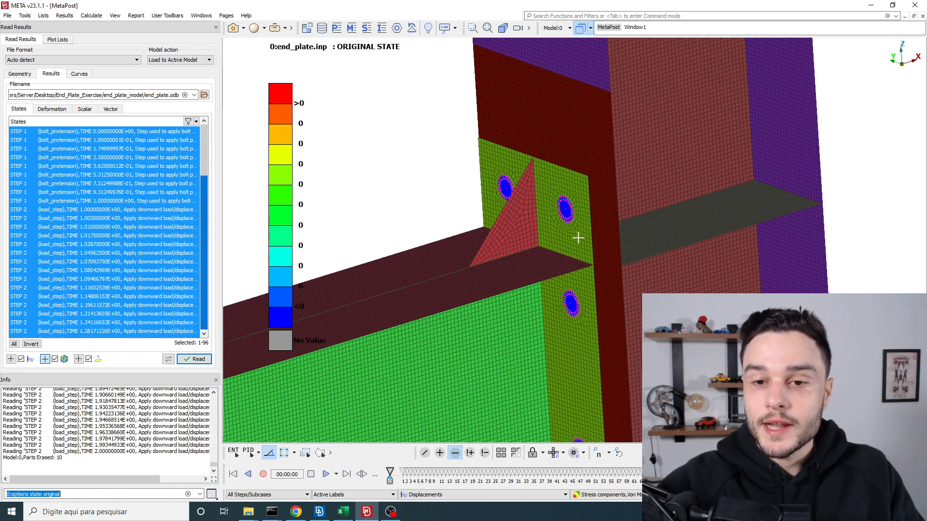
scroll(578, 238, up, 3)
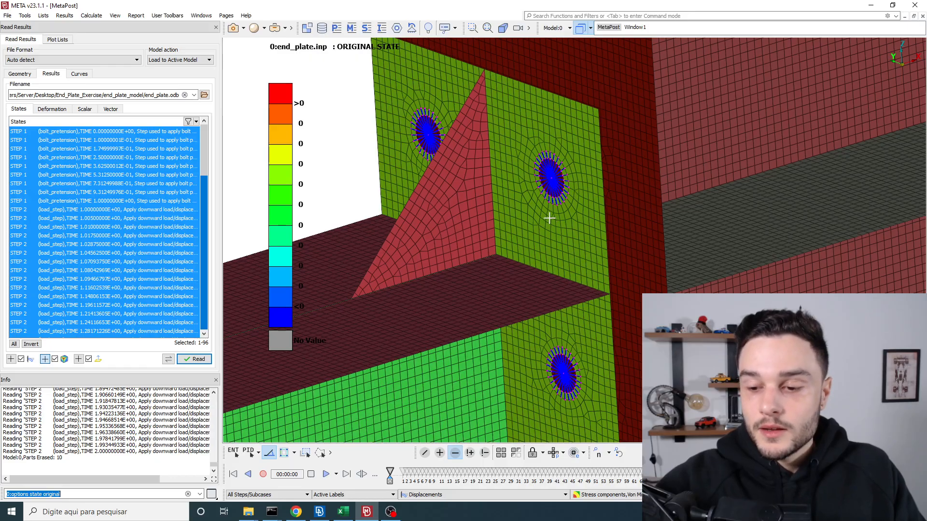
scroll(549, 218, down, 6)
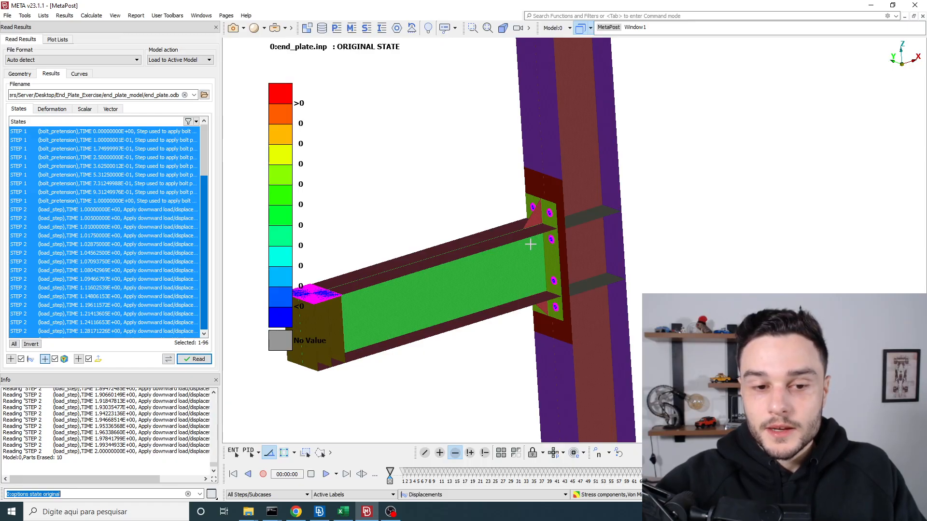
ctrl+drag(531, 245, 554, 260)
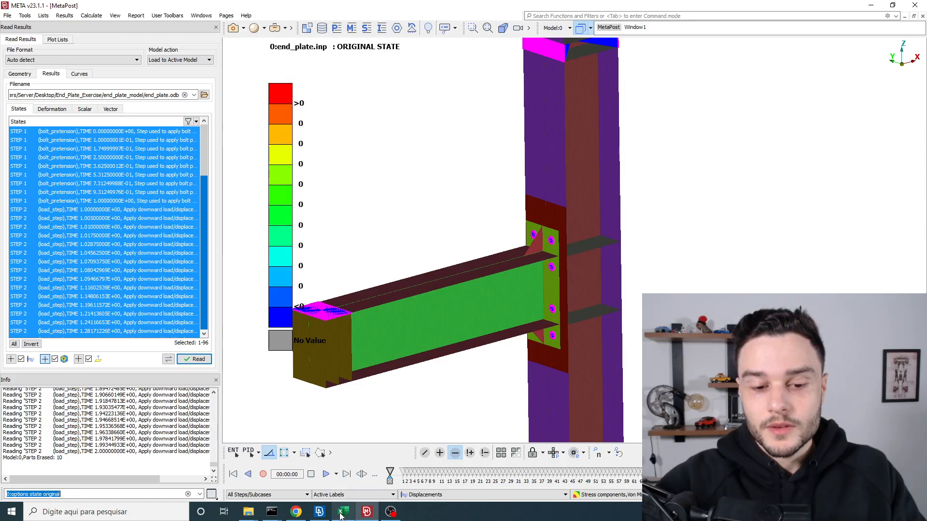
mouse_move(343, 513)
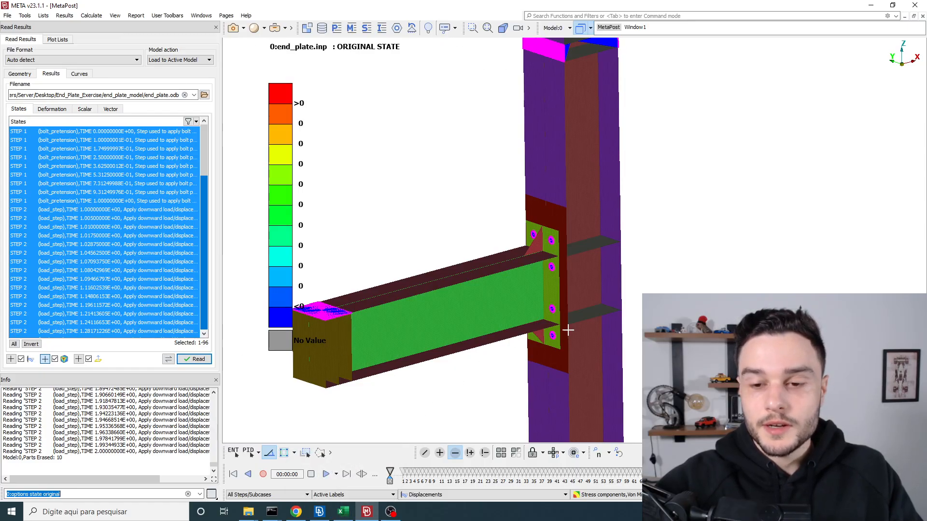
click(635, 27)
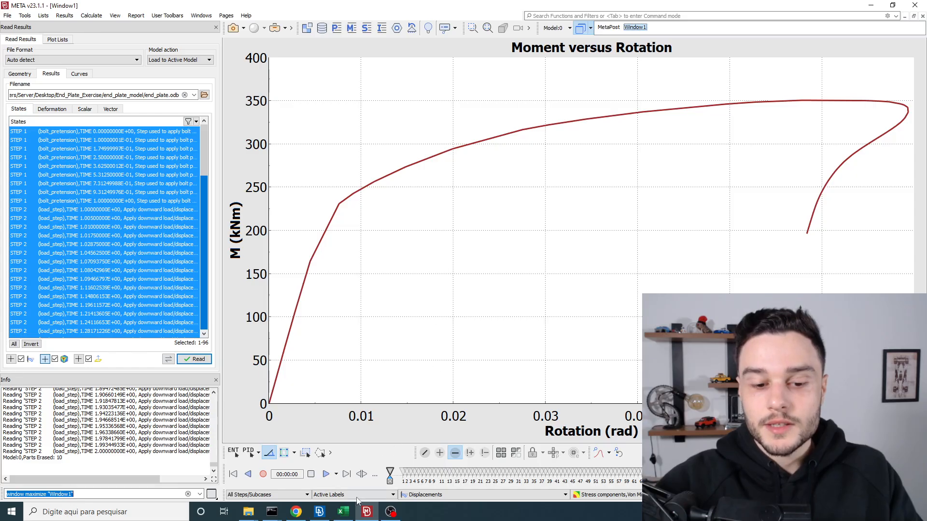
Switch to the m_phi.xlsx workbook in Excel and compare the plotted moment-rotation curve with the test and FEA curves
click(350, 510)
scroll(461, 271, up, 5)
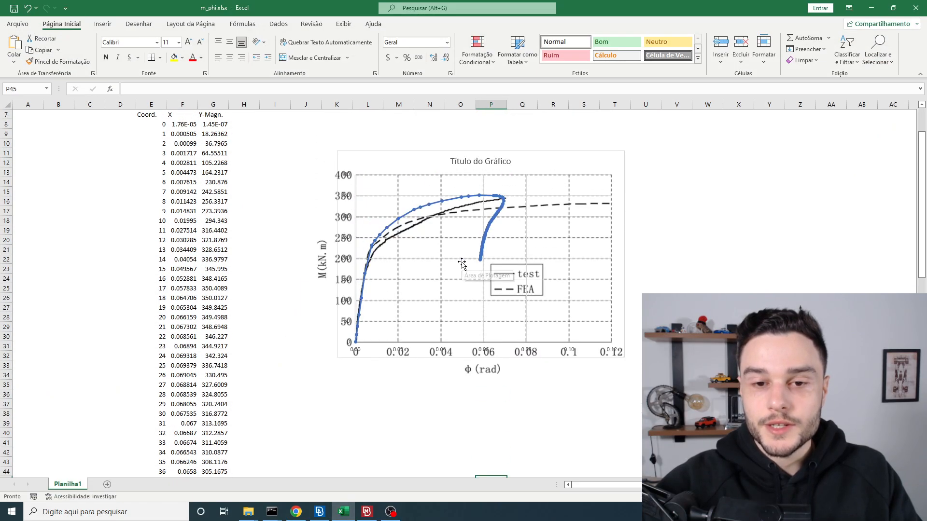
click(424, 208)
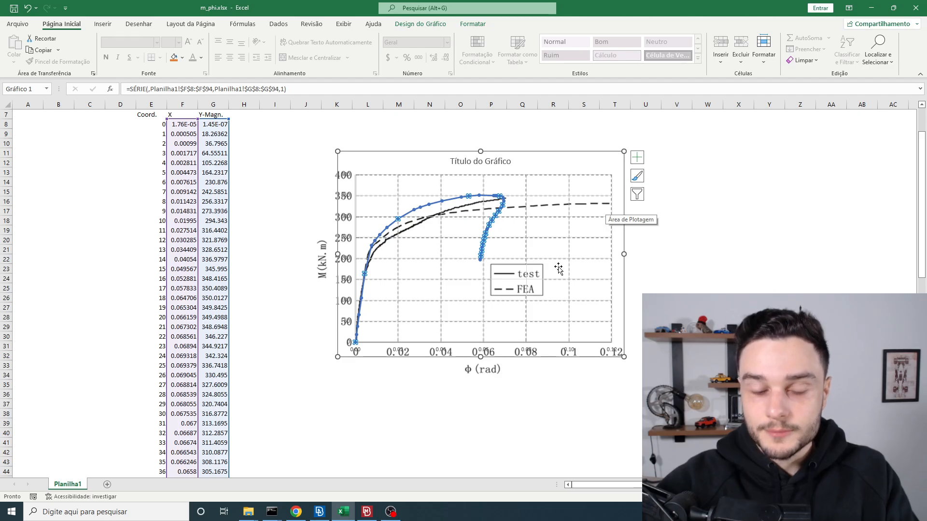
Switch to shi2008.pdf in Chrome and examine the connection prototype drawing and finite element model in Figs. 2 and 3
click(297, 512)
scroll(445, 221, up, 5)
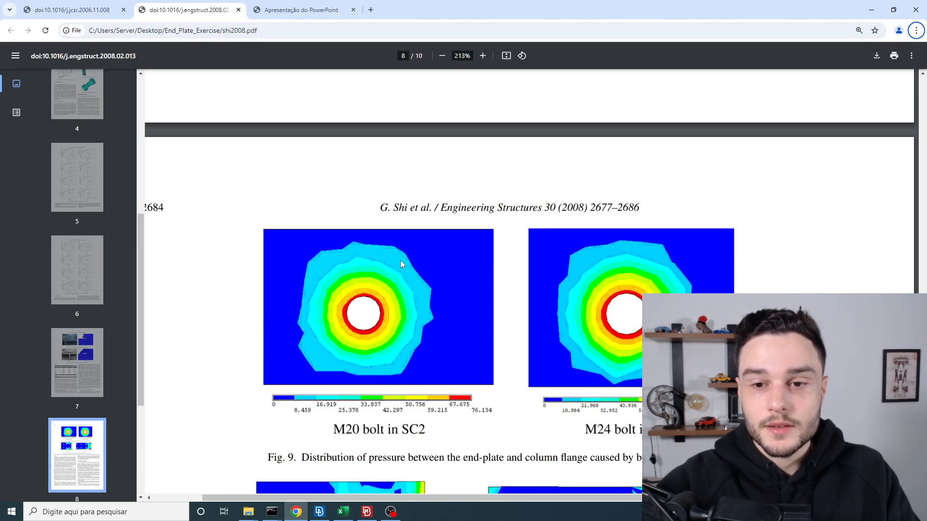
scroll(445, 221, up, 20)
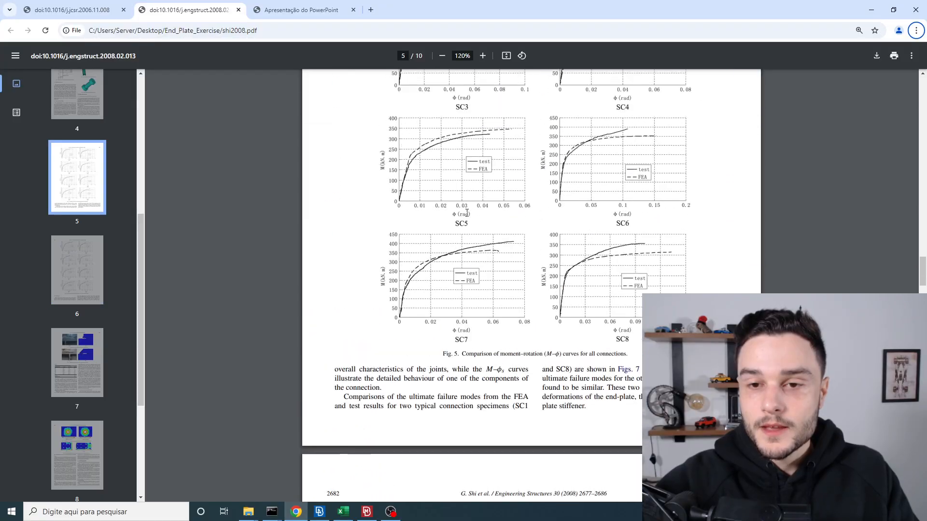
scroll(467, 213, up, 5)
ctrl+scroll(531, 218, up, 6)
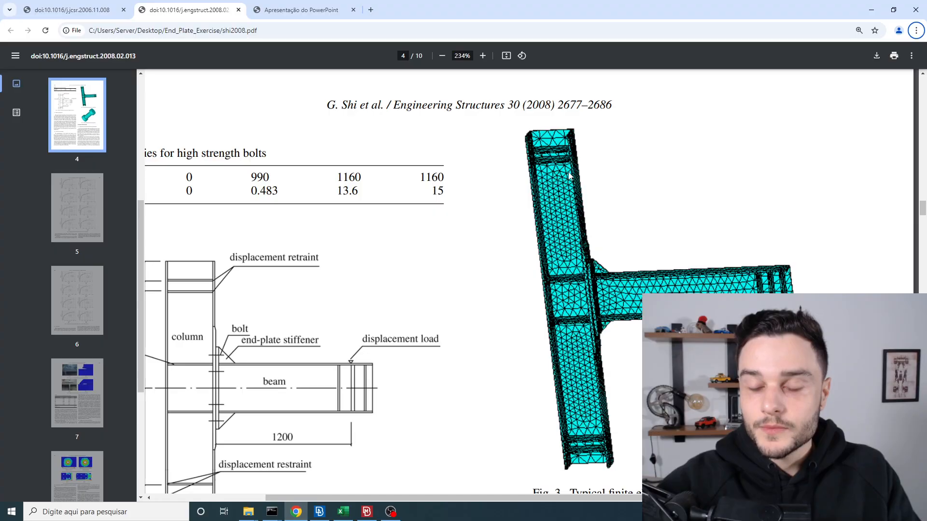
ctrl+scroll(472, 196, down, 3)
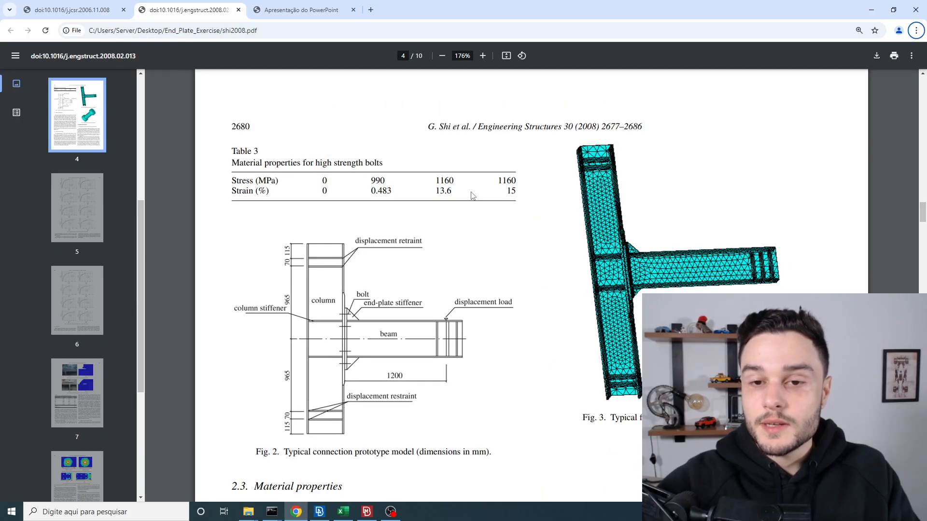
scroll(531, 191, down, 1)
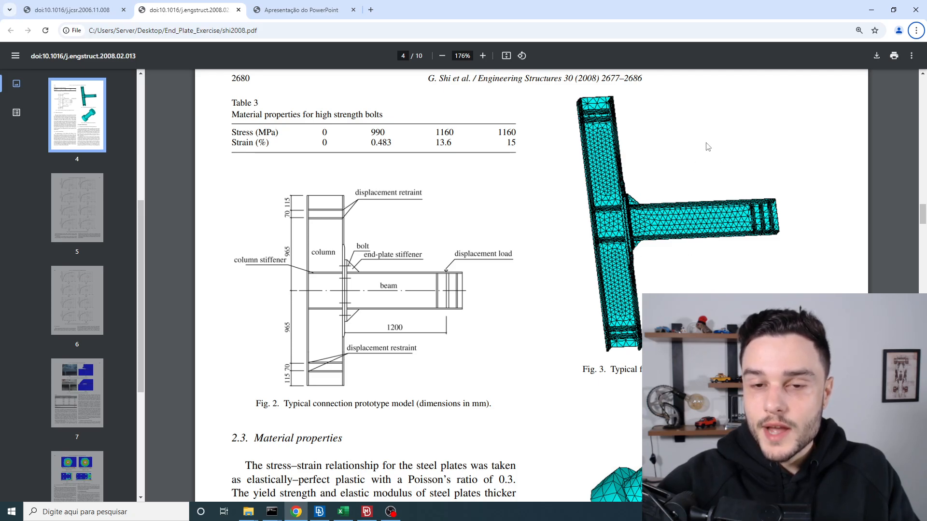
Switch to ANSA and inspect the end_plate model around the beam's loaded end and the bolted column connection
click(319, 512)
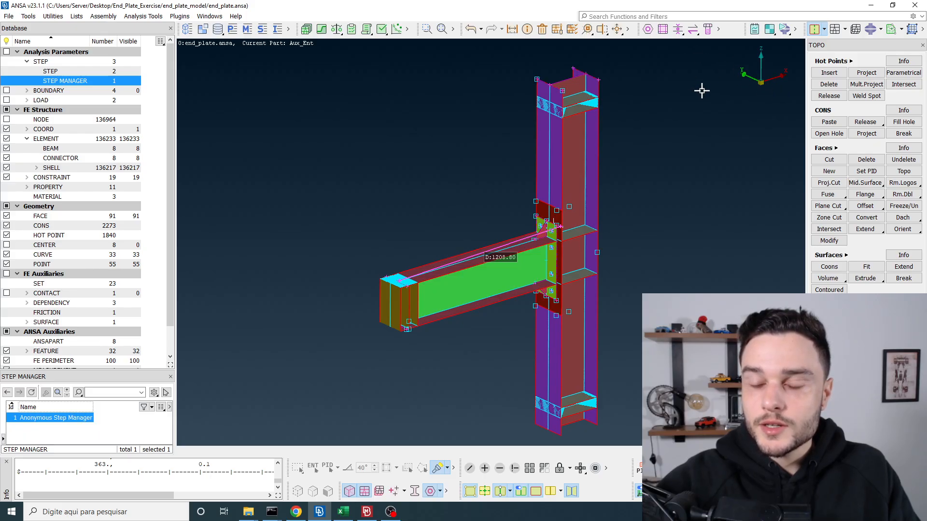
scroll(701, 91, down, 3)
scroll(553, 215, up, 6)
ctrl+middle_drag(641, 89, 604, 174)
ctrl+drag(604, 175, 662, 157)
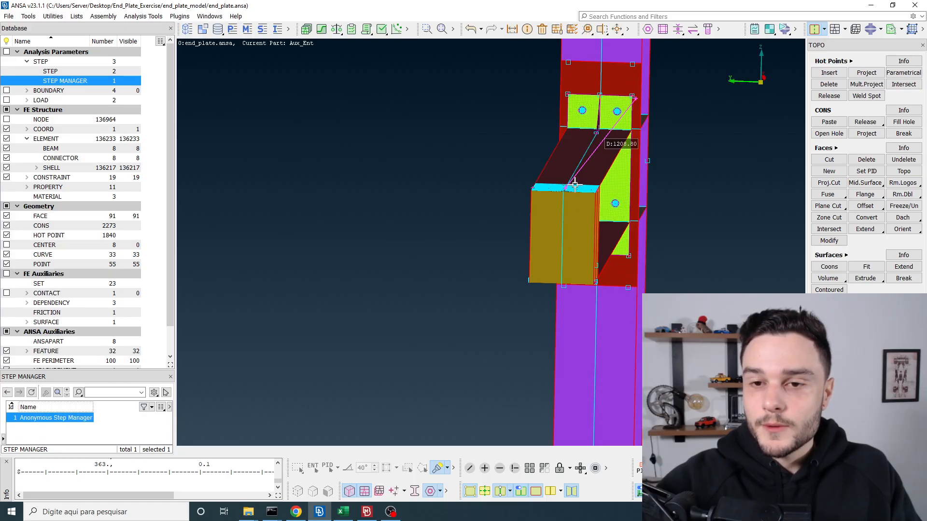
ctrl+drag(572, 184, 536, 208)
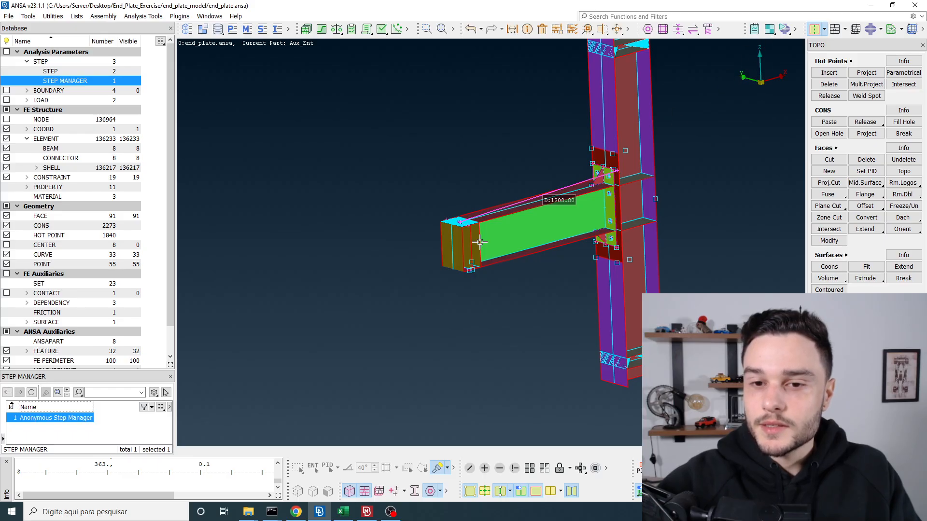
scroll(542, 250, down, 3)
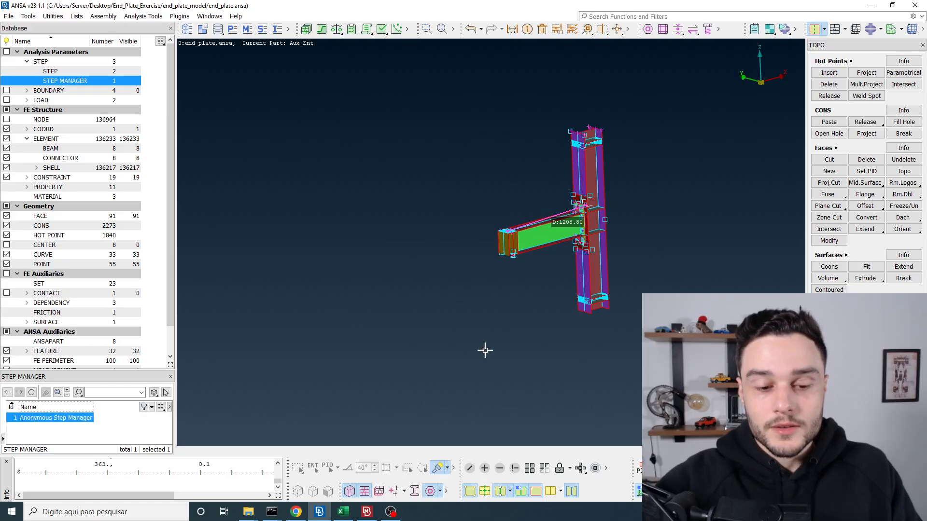
Undo the recent actions back through the STEP MANAGER edit, including the material edits and the ABAQUS output
scroll(568, 256, up, 5)
scroll(568, 255, down, 6)
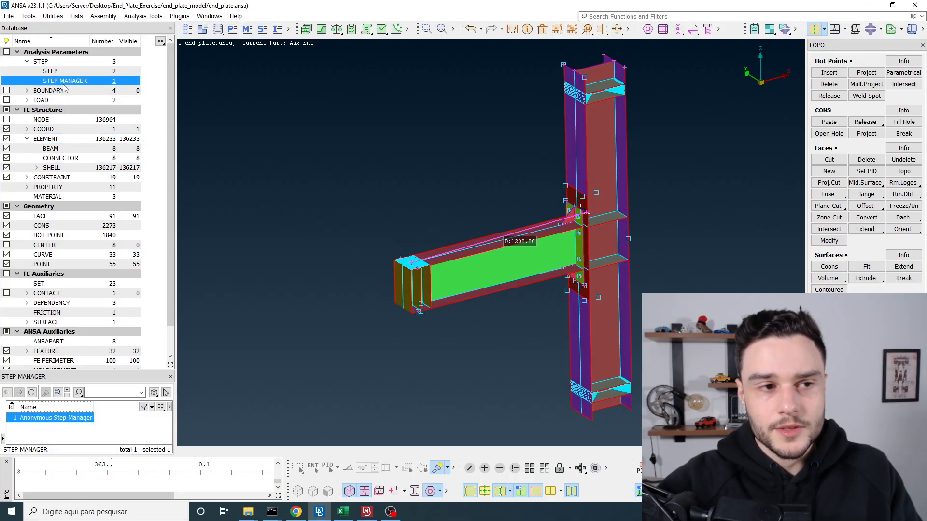
click(482, 29)
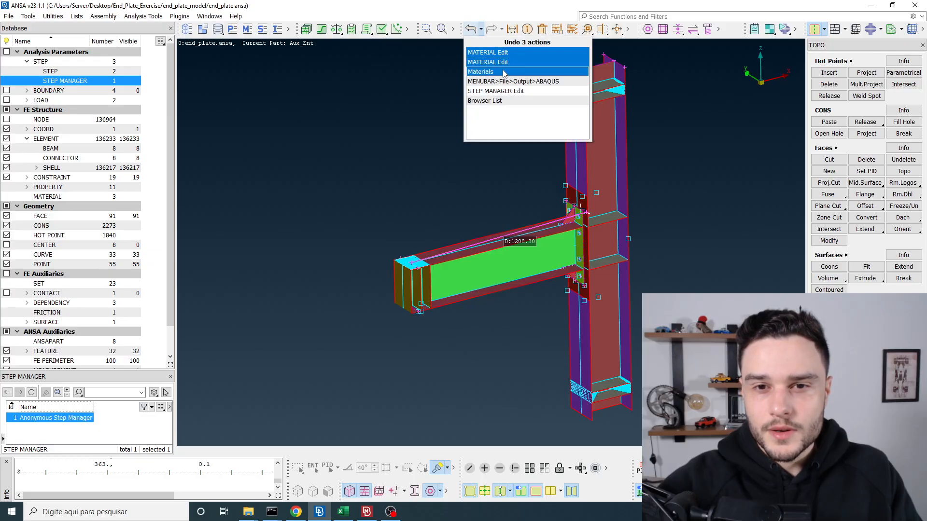
click(530, 92)
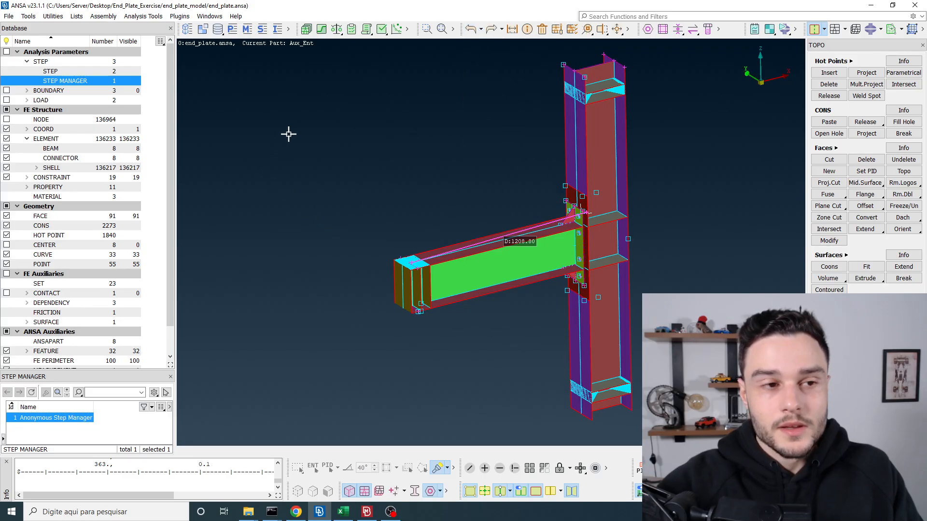
Check the end_plate_v2 analysis files in the end_plate_model folder, then return to the ANSA model
click(248, 514)
click(196, 478)
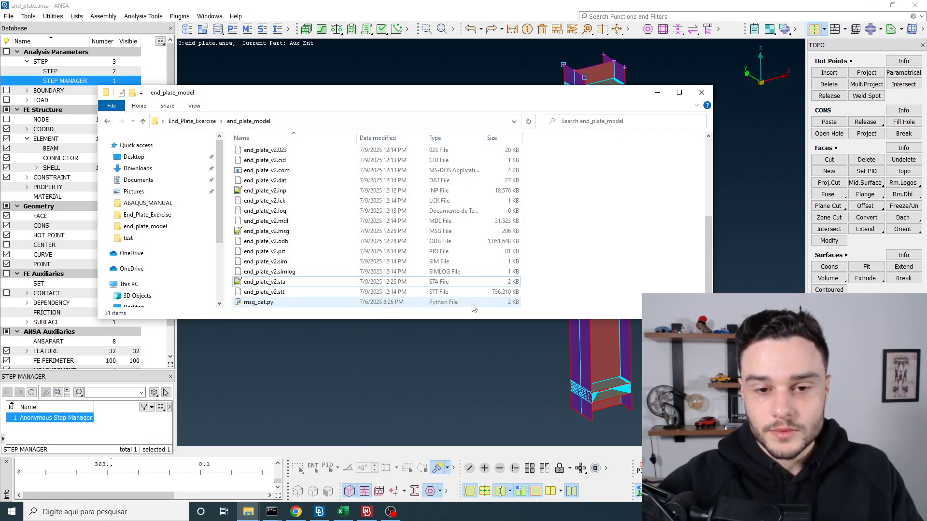
scroll(338, 270, up, 1)
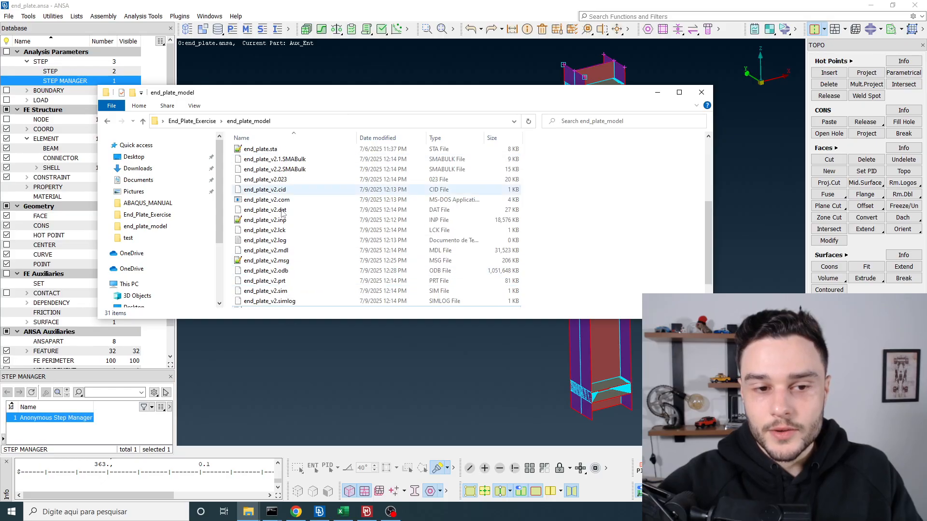
scroll(337, 256, down, 1)
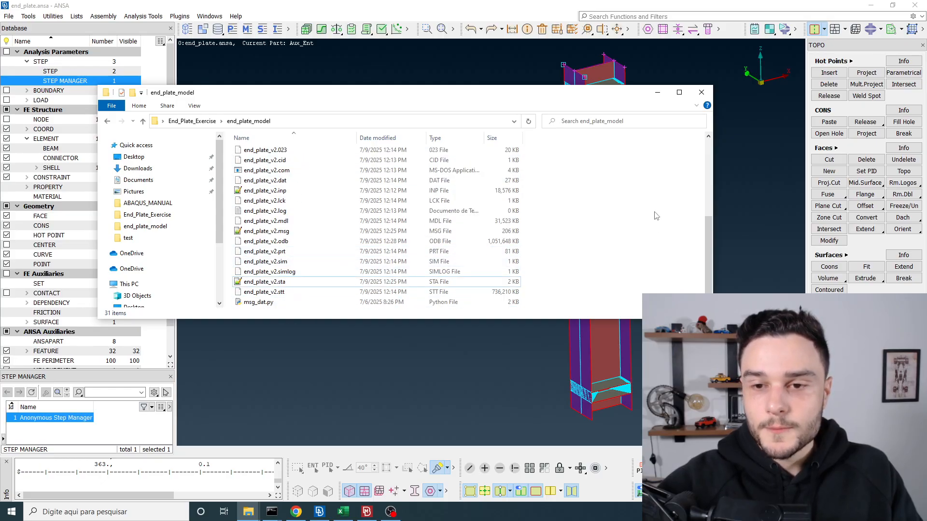
click(657, 92)
Open the Anonymous Step Manager and list the load_step's CONNECTOR MOTION entry with the full type names readable
ctrl+drag(530, 236, 532, 236)
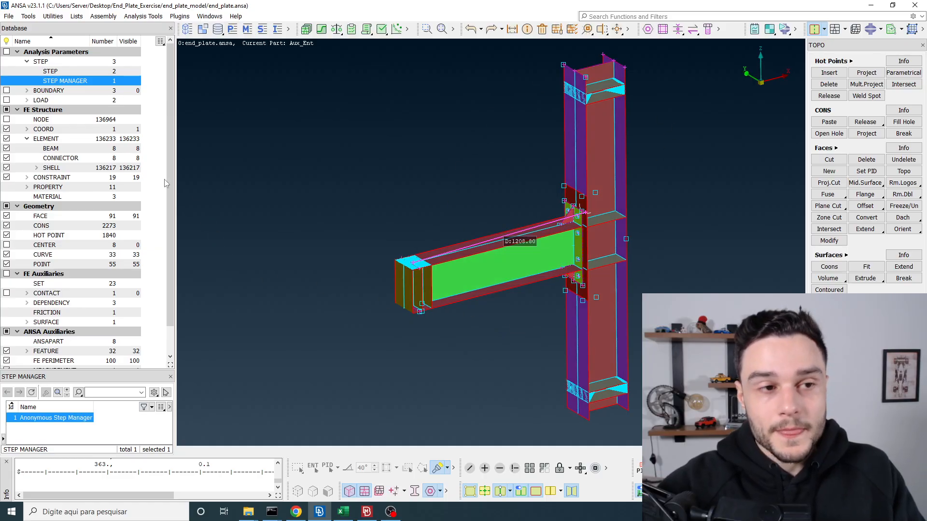
click(65, 82)
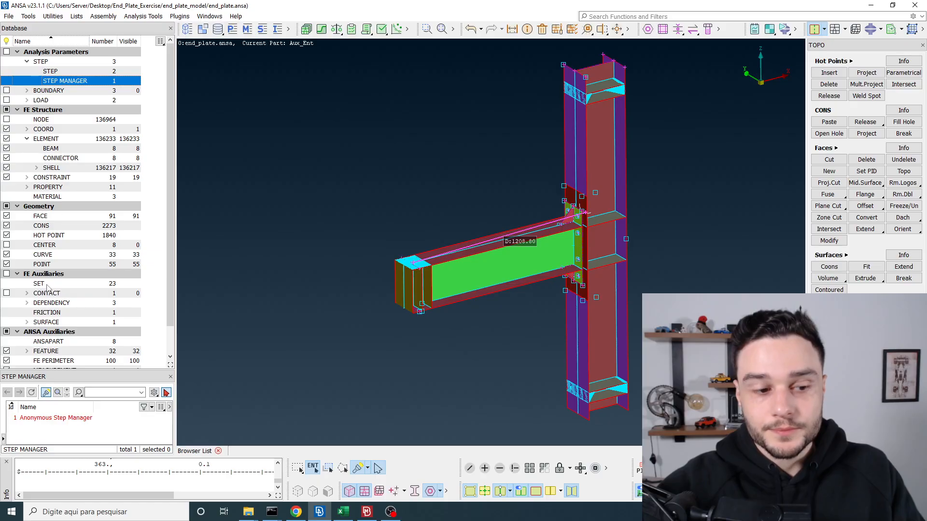
double_click(56, 418)
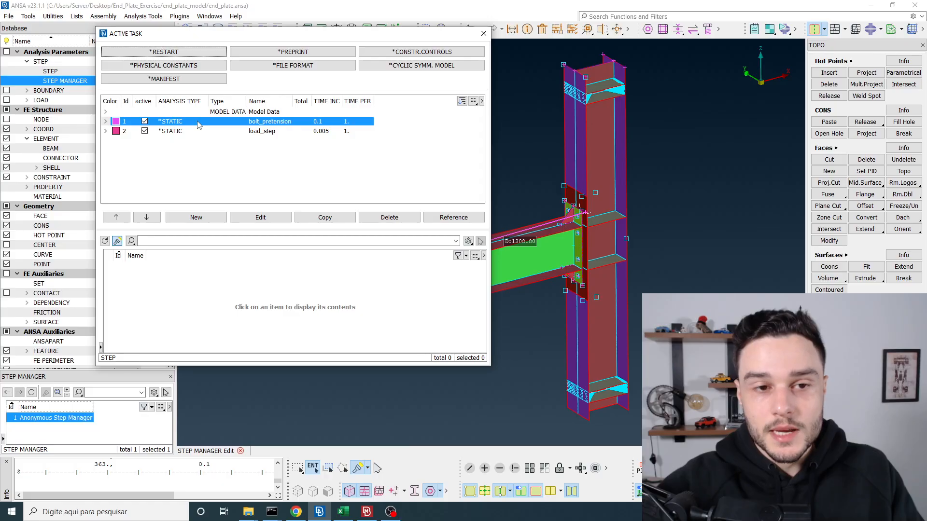
click(105, 132)
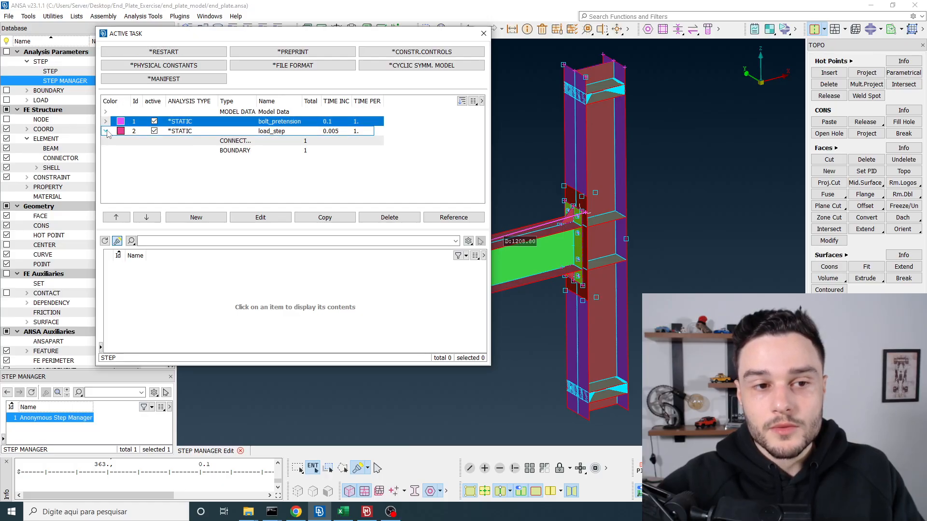
click(212, 131)
click(228, 141)
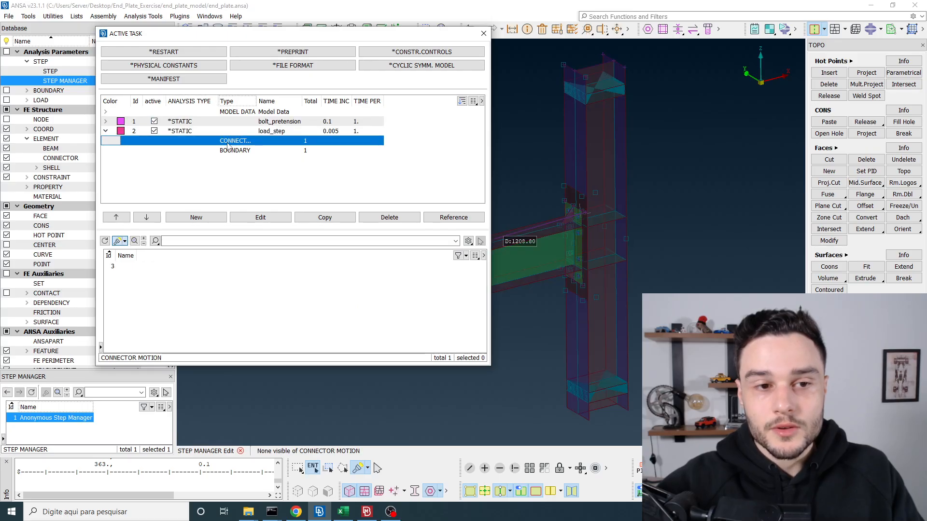
double_click(257, 101)
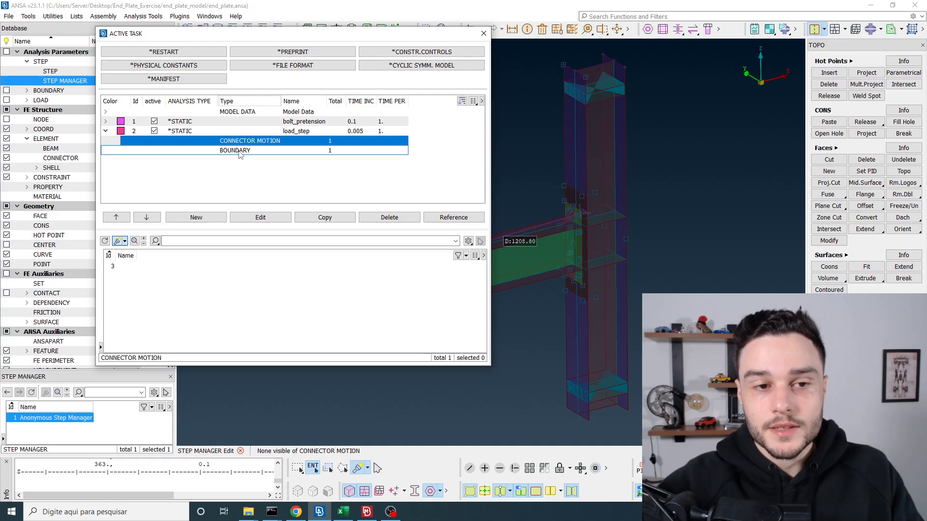
Select boundary 2 of load_step and examine where it acts on the beam's free end
click(240, 152)
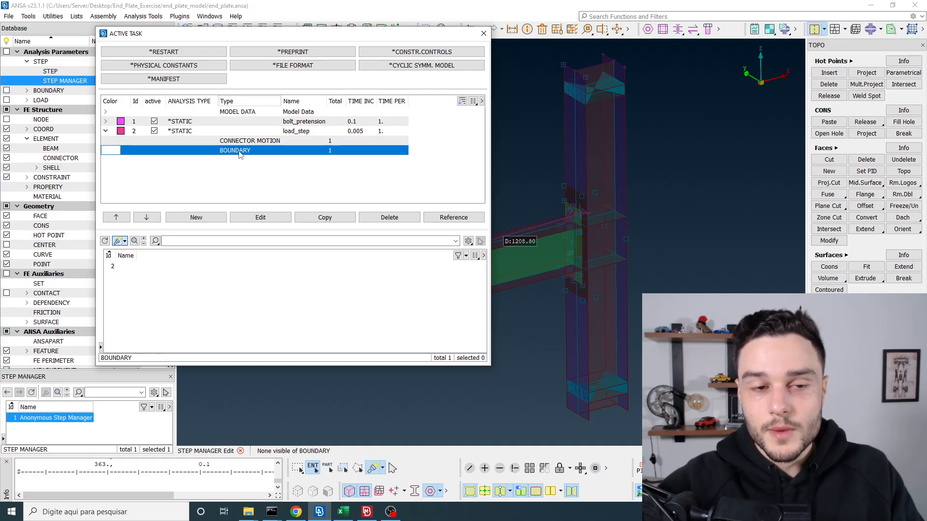
click(121, 267)
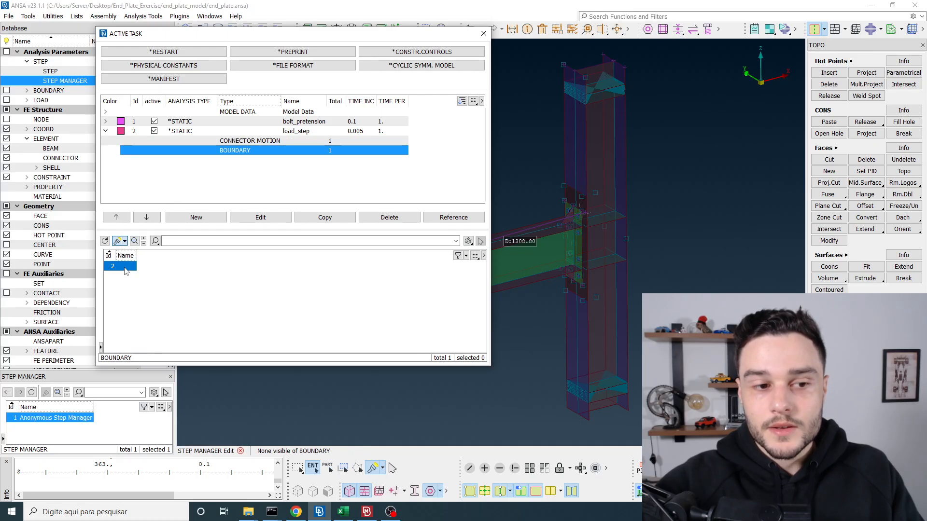
scroll(572, 243, down, 5)
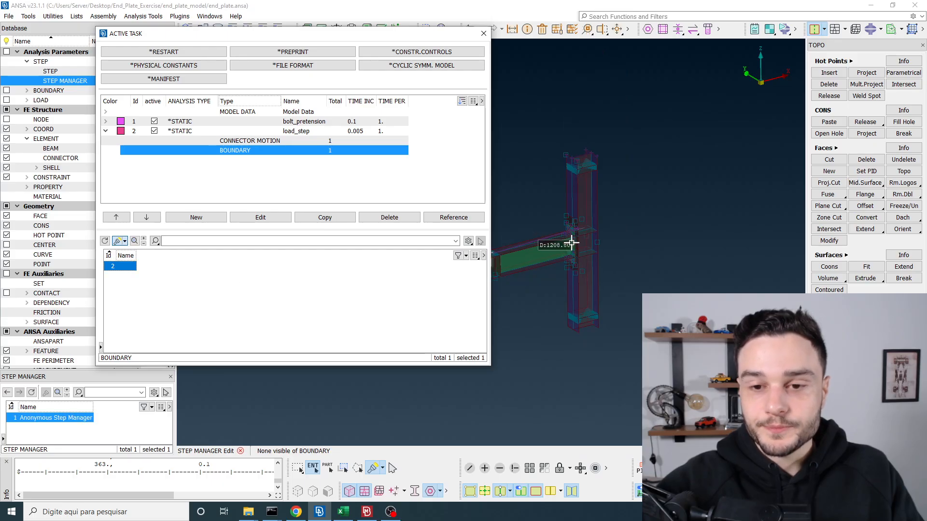
scroll(543, 248, up, 7)
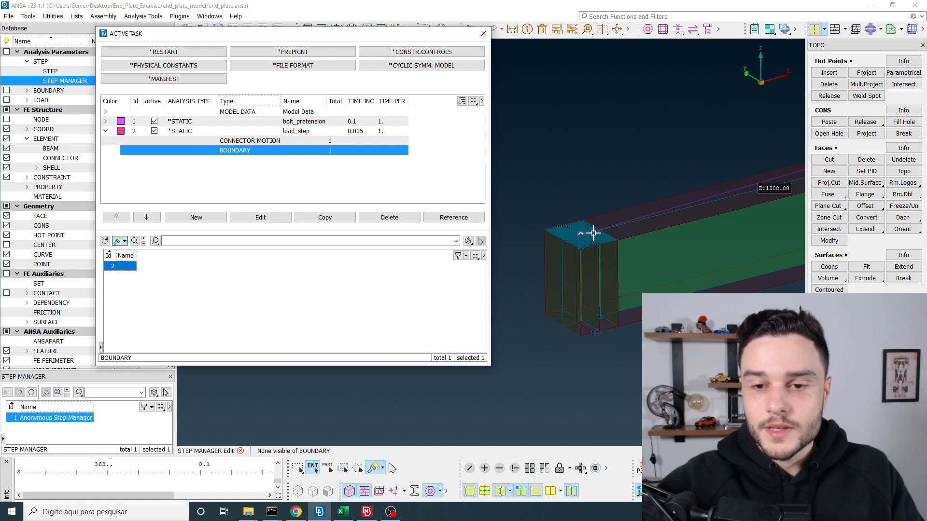
scroll(594, 235, up, 5)
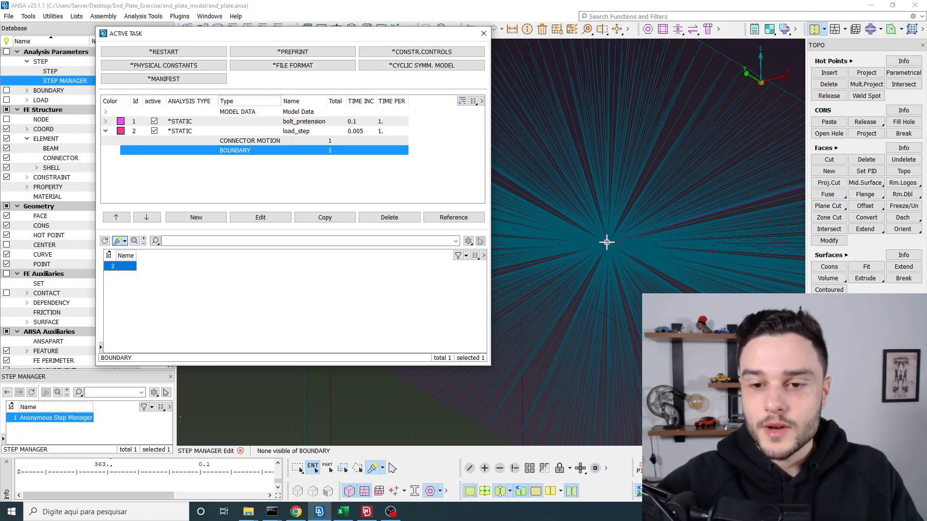
scroll(562, 236, down, 5)
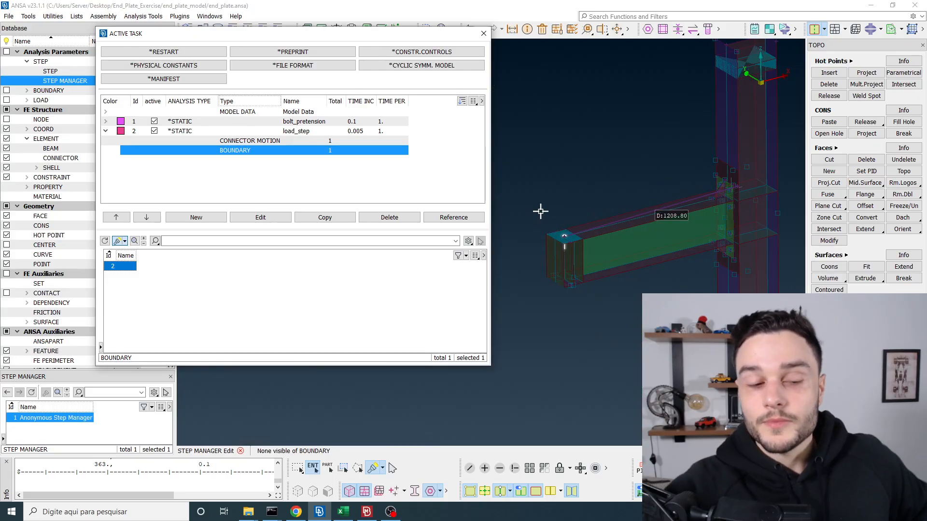
Review the definition of boundary 2 in load_step and inspect the constrained node at the beam's free end
double_click(128, 268)
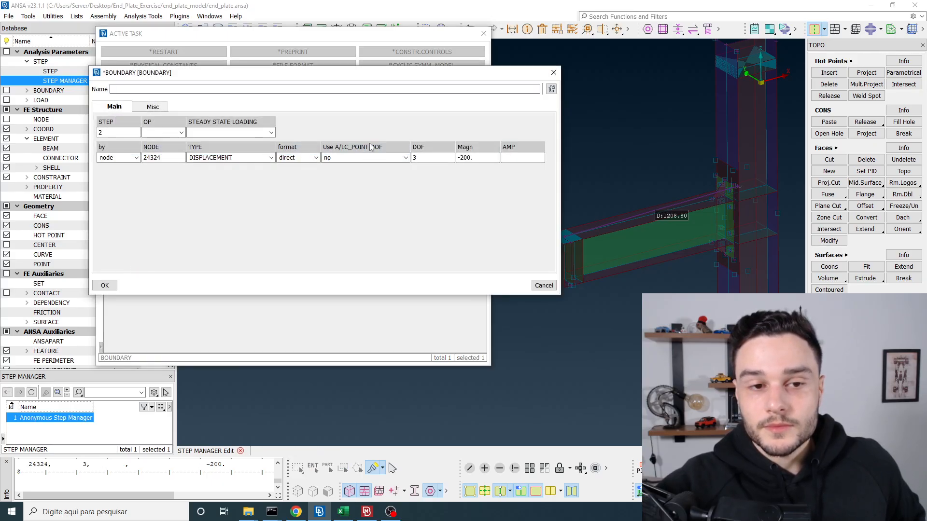
click(541, 284)
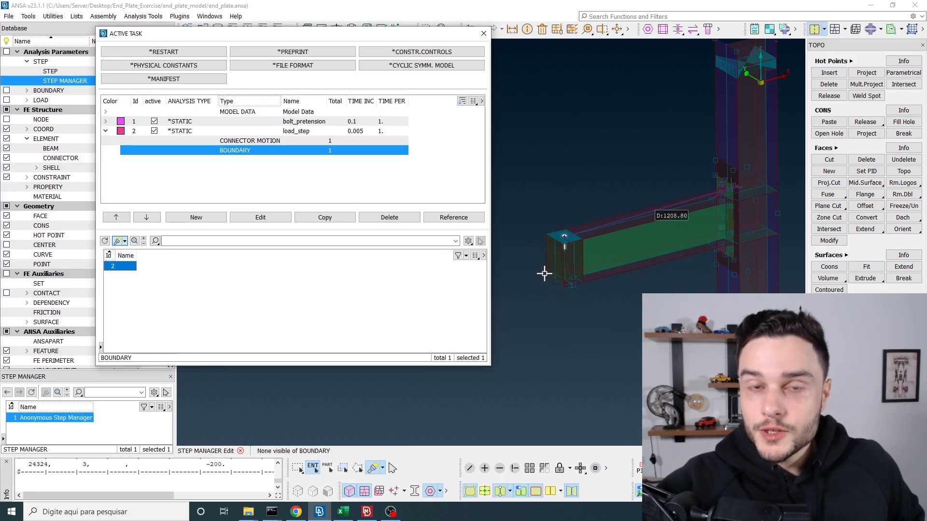
scroll(564, 239, up, 5)
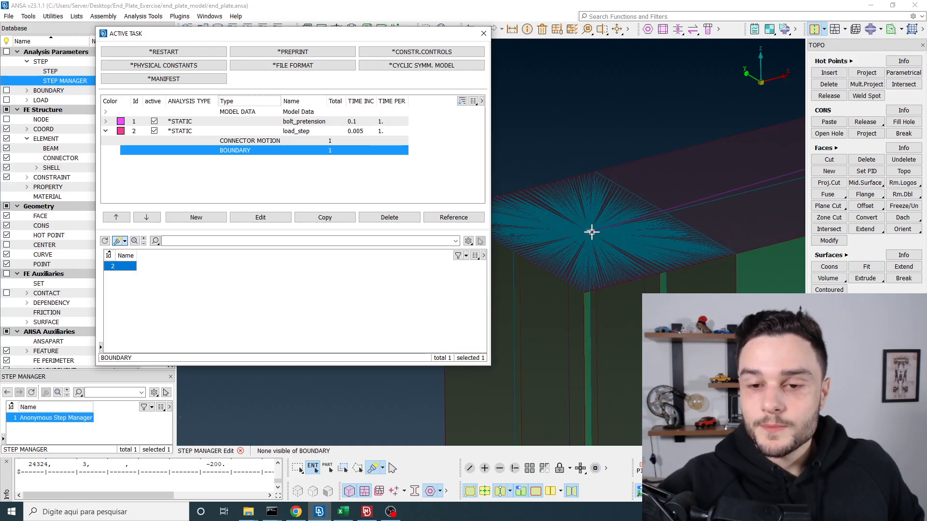
scroll(555, 236, down, 5)
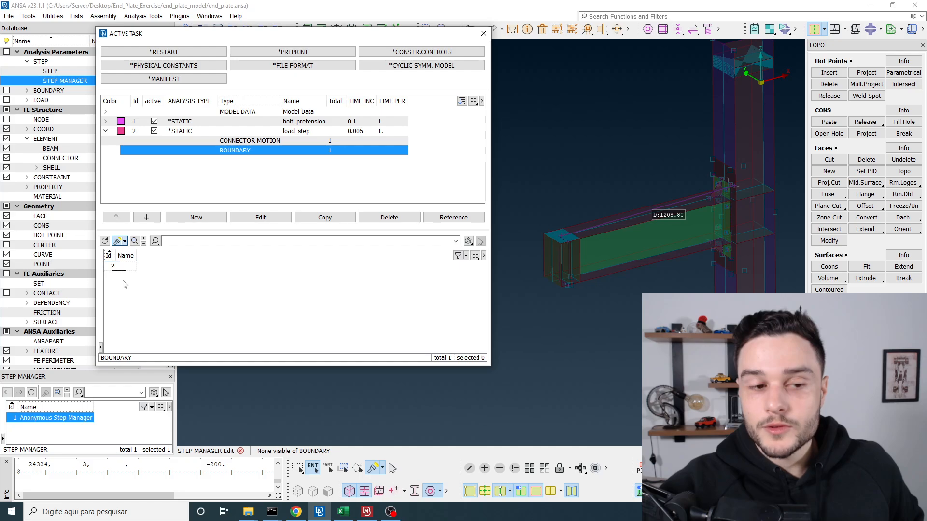
Duplicate boundary 2 of load_step on the same node and set the copy's degree of freedom to 2
right_click(125, 269)
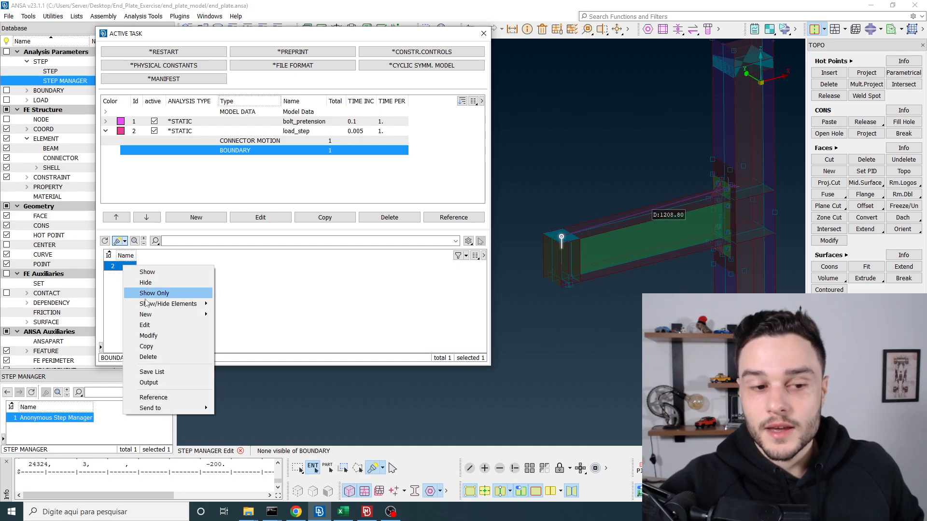
click(150, 347)
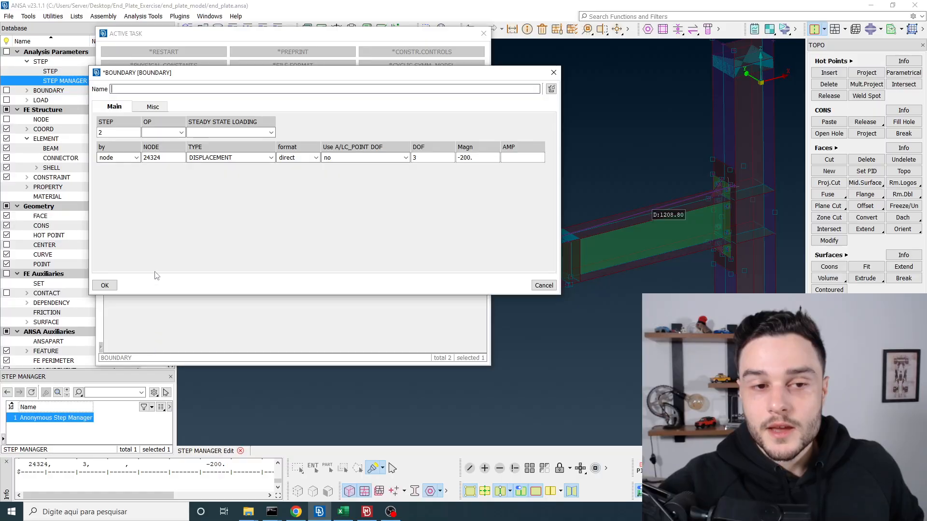
click(93, 132)
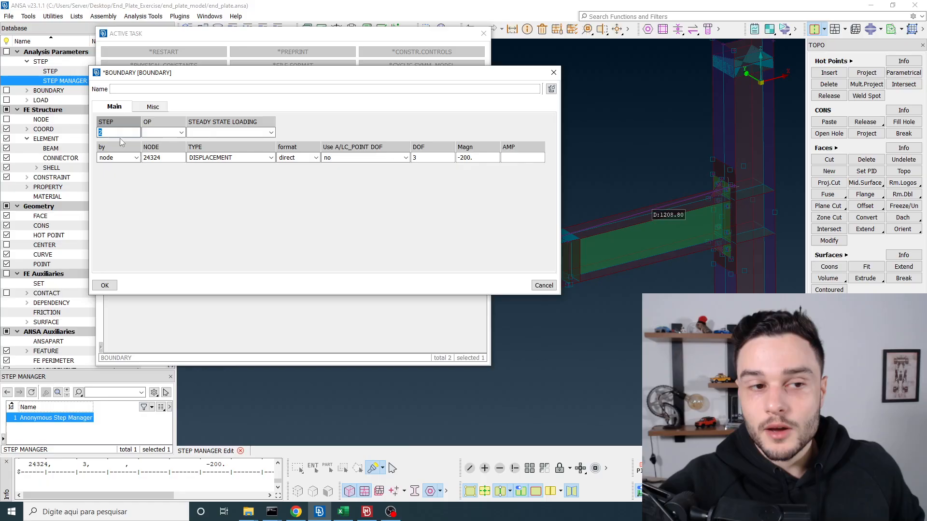
click(171, 162)
drag(172, 158, 125, 156)
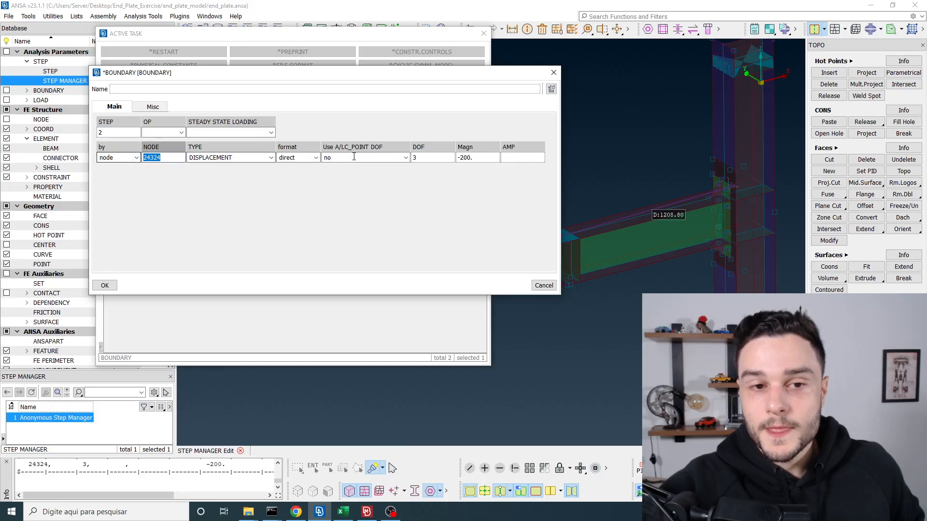
drag(483, 158, 446, 156)
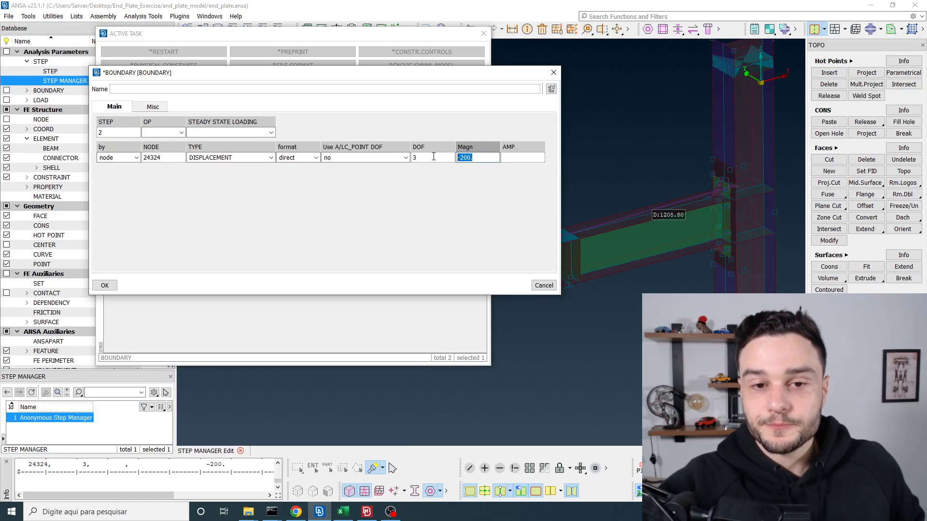
double_click(430, 157)
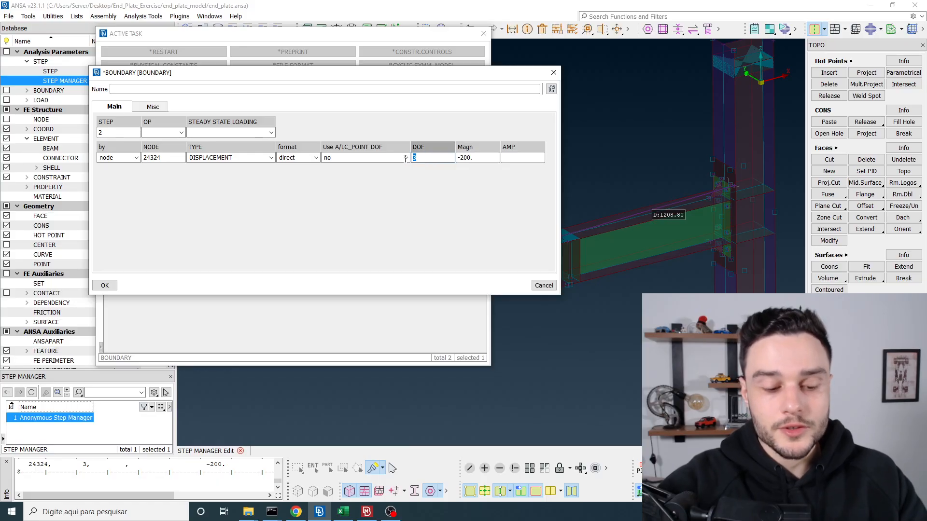
text(2)
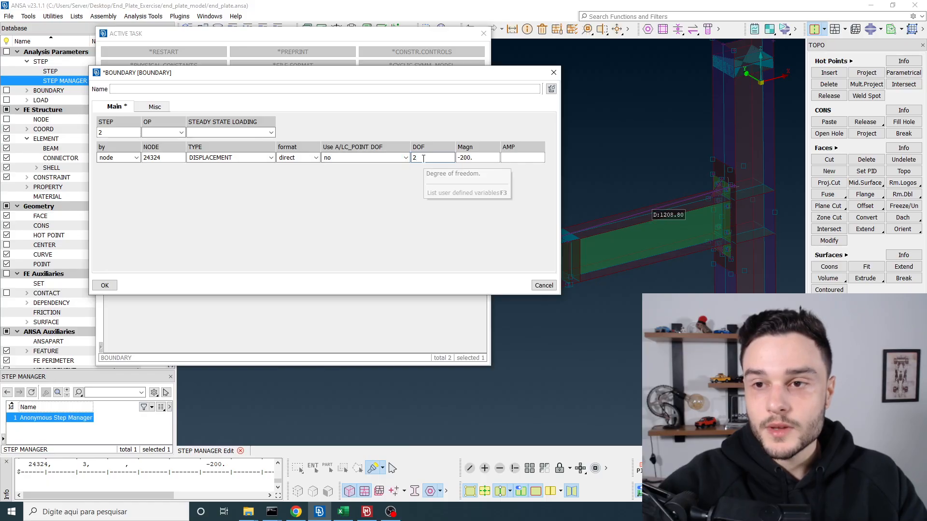
Check the global axes against the beam and extend the copied boundary's degrees of freedom to 24
scroll(604, 201, down, 3)
scroll(594, 214, up, 3)
ctrl+drag(594, 215, 627, 213)
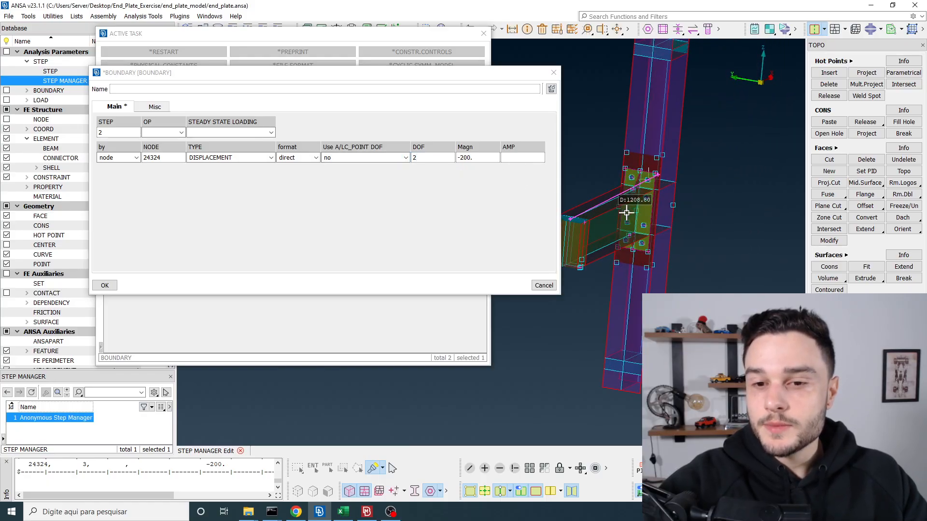
scroll(583, 232, down, 3)
scroll(590, 231, up, 6)
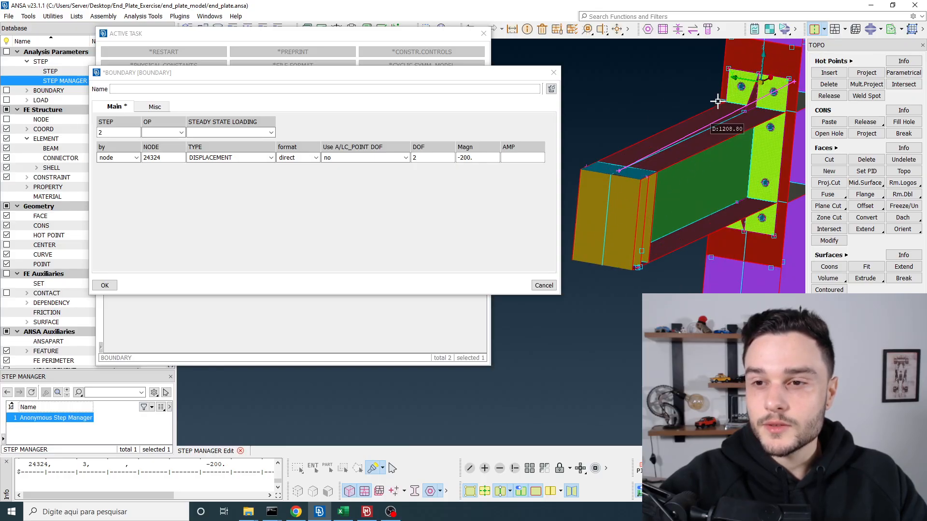
click(426, 158)
text(4)
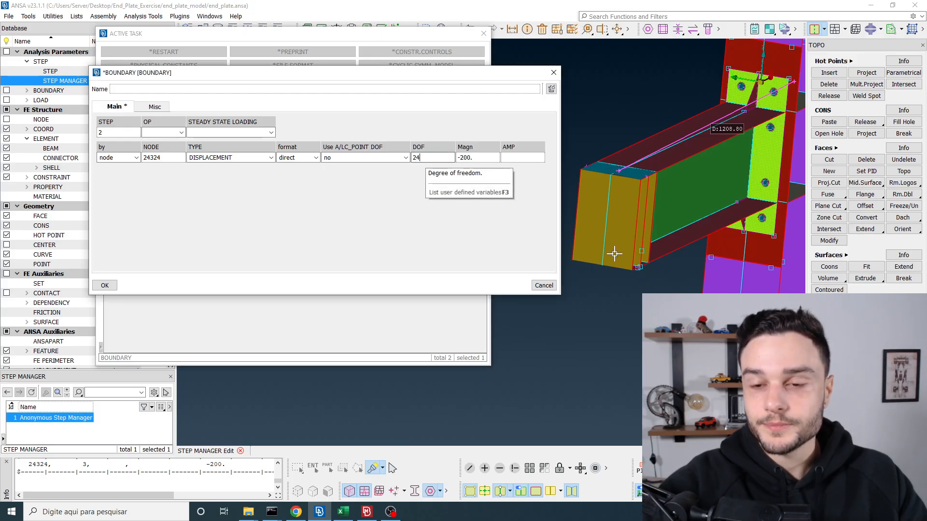
Set the copied boundary's degrees of freedom to 246 and its magnitude to 0
scroll(614, 253, down, 3)
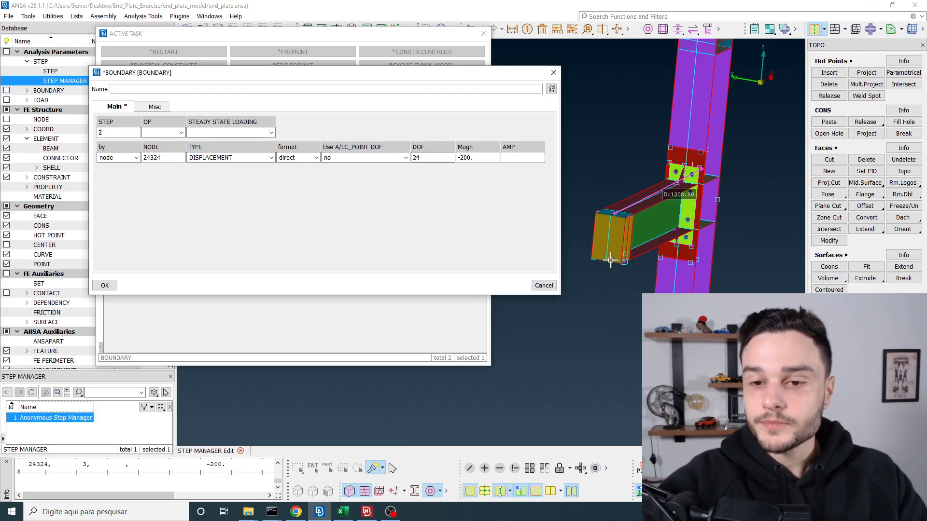
click(429, 159)
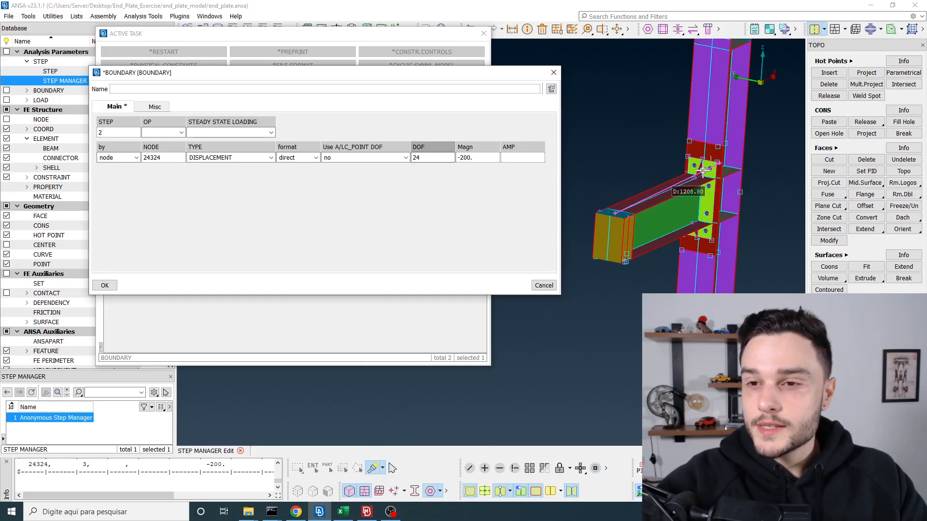
ctrl+drag(703, 170, 671, 201)
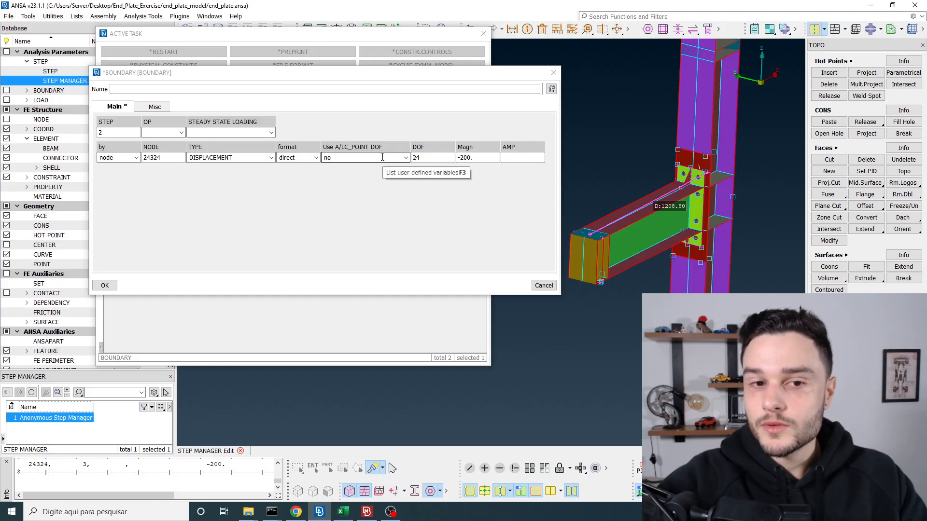
click(440, 159)
text(246)
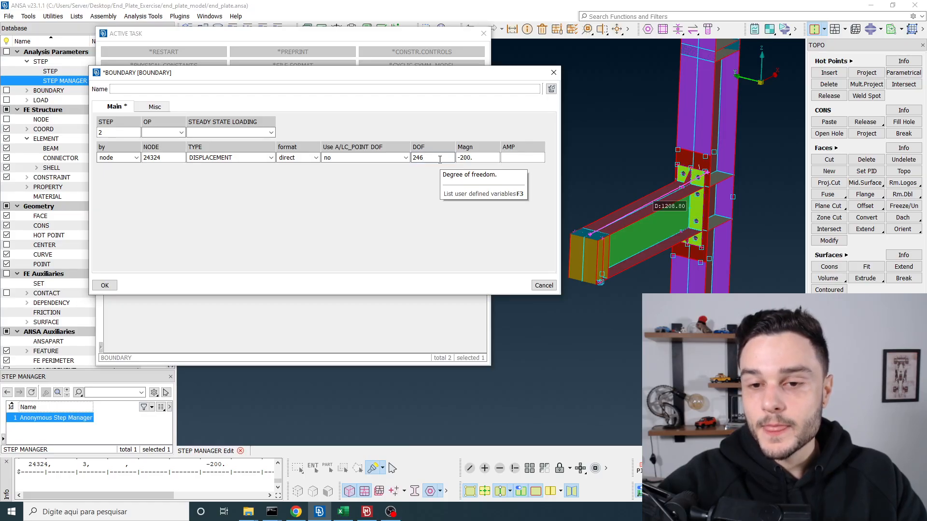
key(Tab)
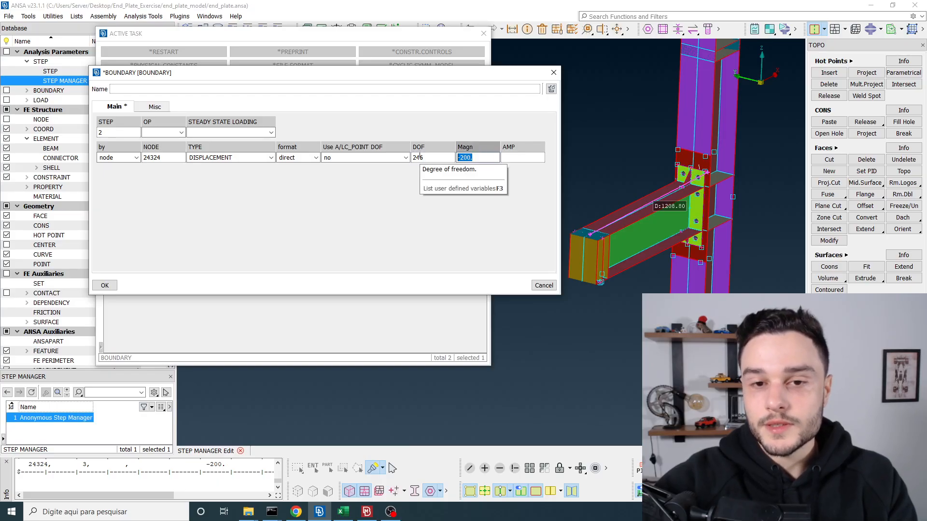
text(0)
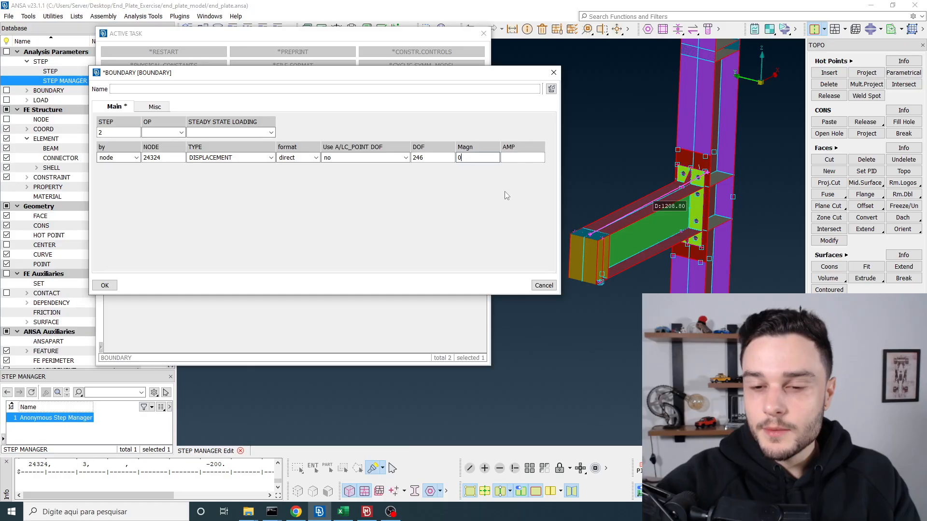
Check the connection model in Fig. 2 of shi2008.pdf in Chrome, then compare it with the beam end in ANSA
click(305, 512)
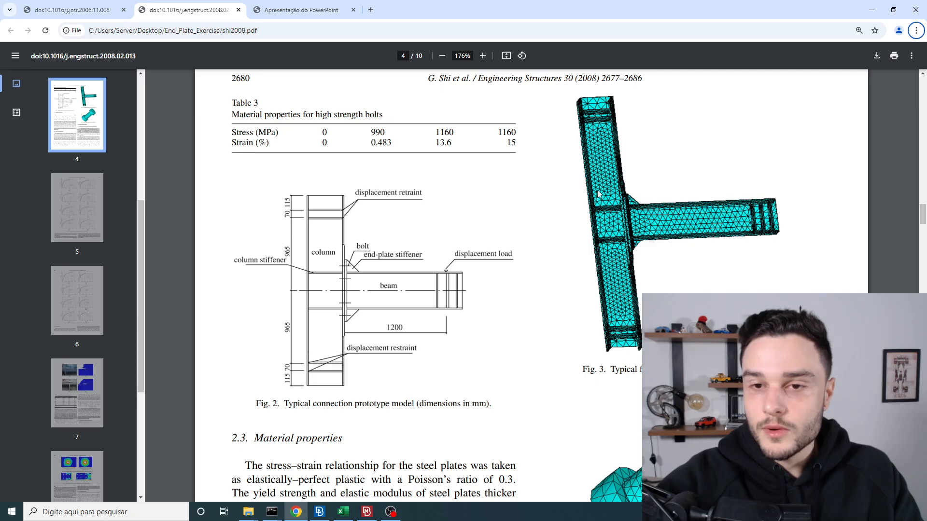
key(alt+Tab)
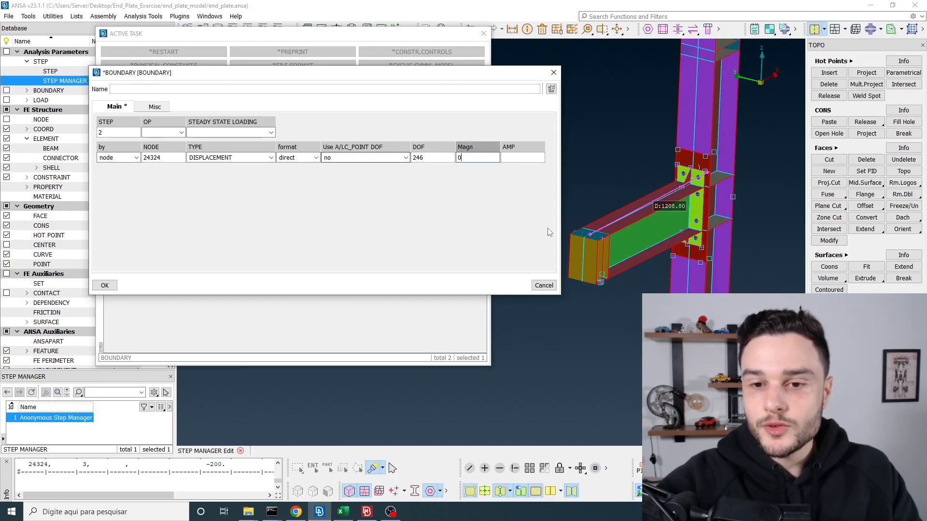
scroll(597, 247, up, 3)
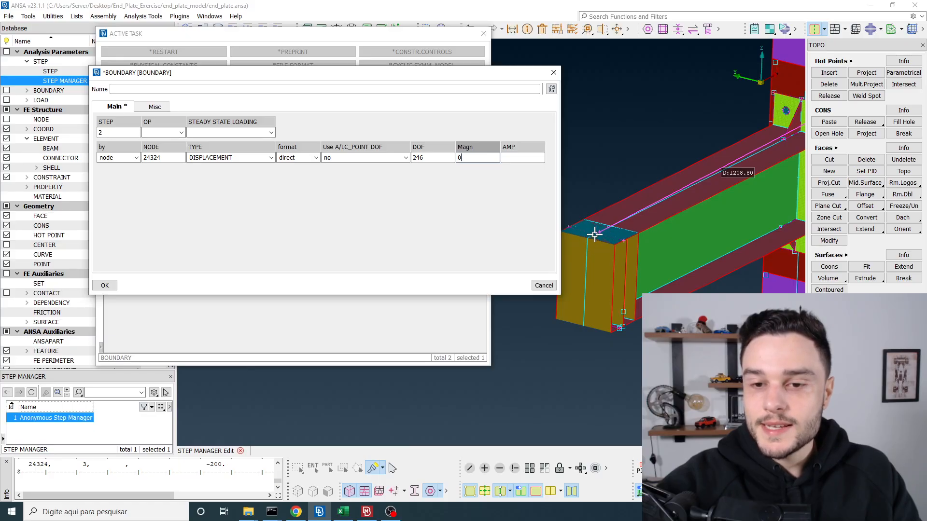
scroll(595, 234, down, 5)
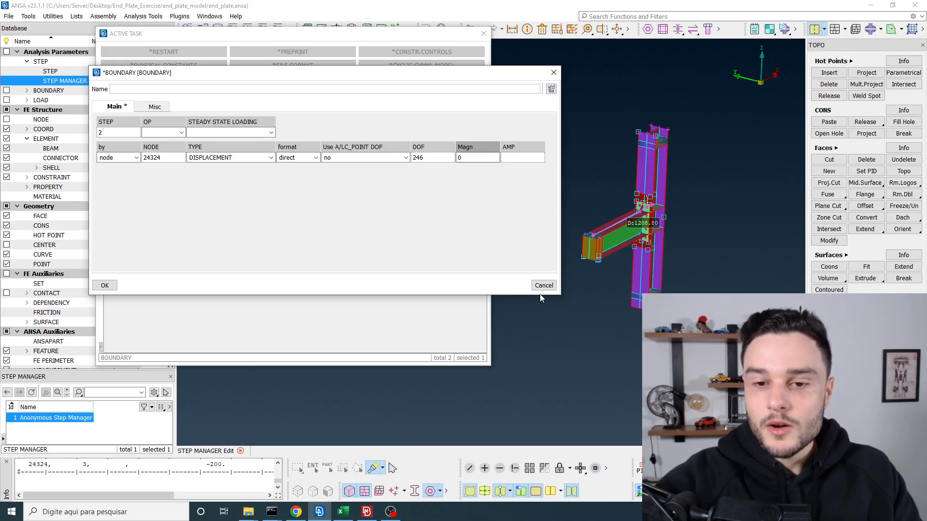
Examine the test specimen photo below Fig. 1 of shi2007.pdf in Chrome, then return to the ANSA model
click(296, 511)
click(95, 6)
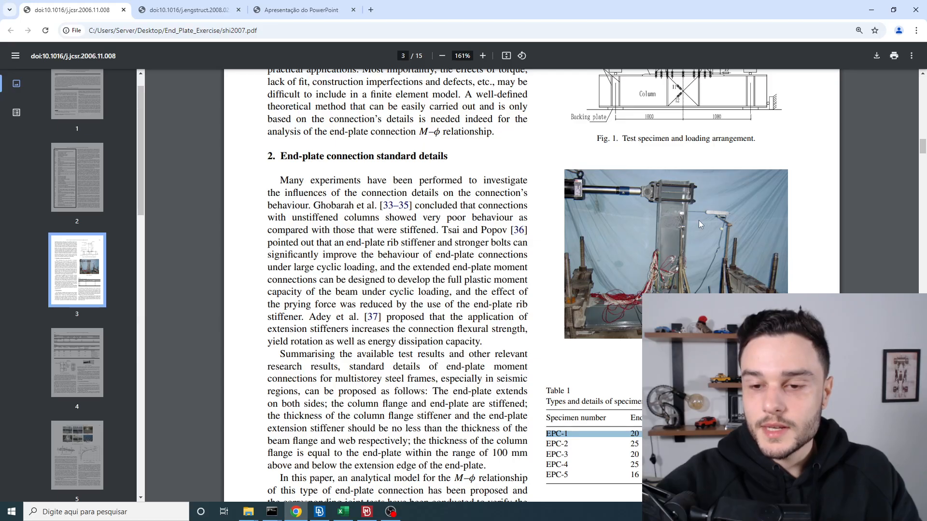
ctrl+scroll(699, 221, up, 2)
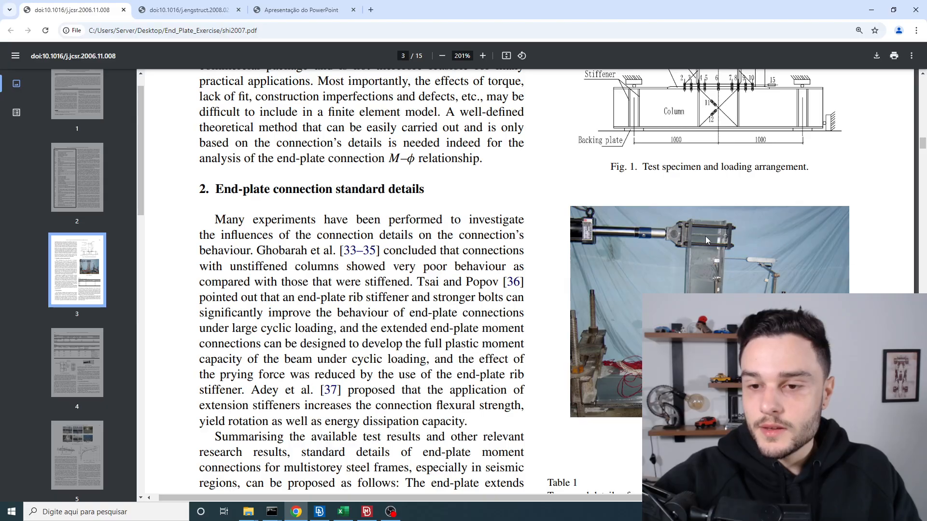
key(alt+Tab)
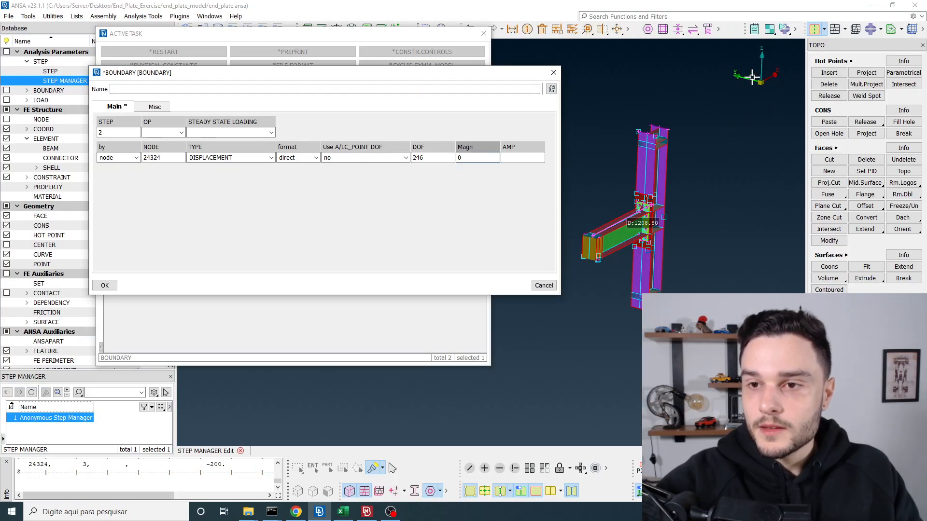
key(alt+Tab)
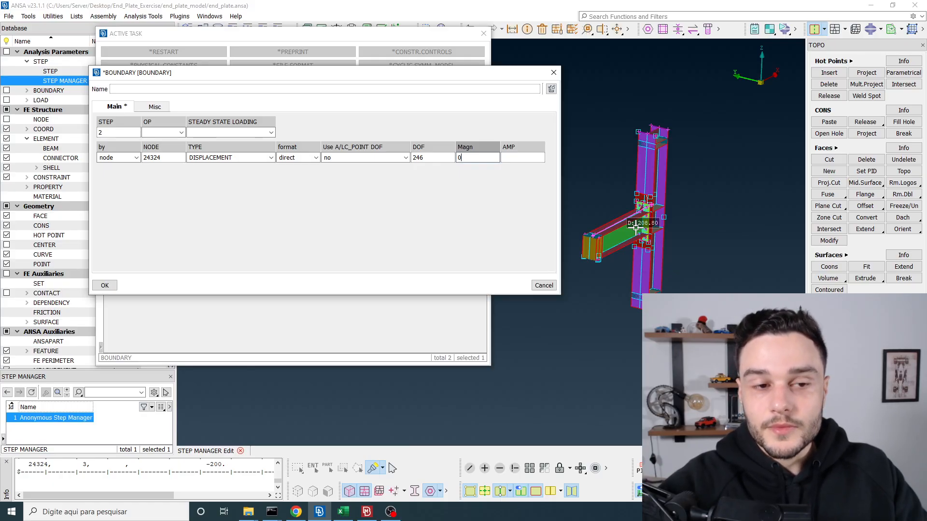
Accept the copied boundary for load_step and close the step manager's task window
key(shift+Tab)
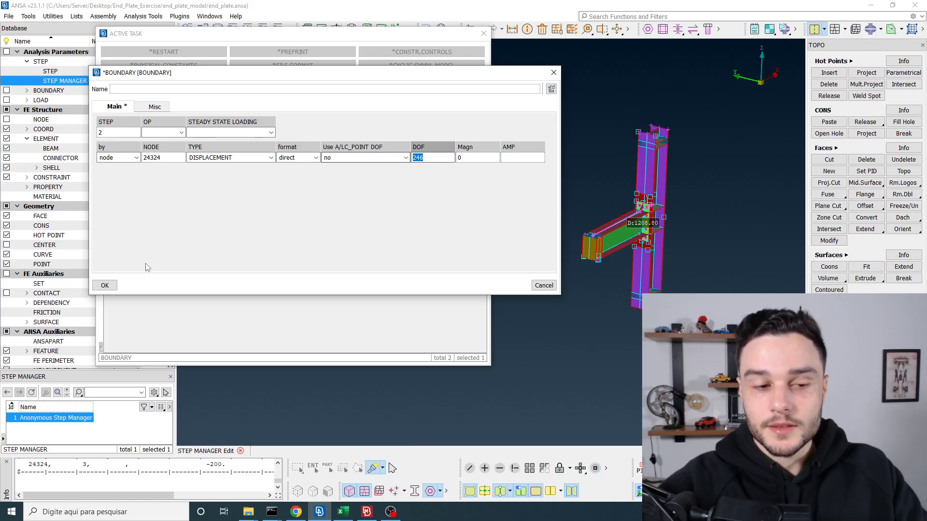
click(105, 286)
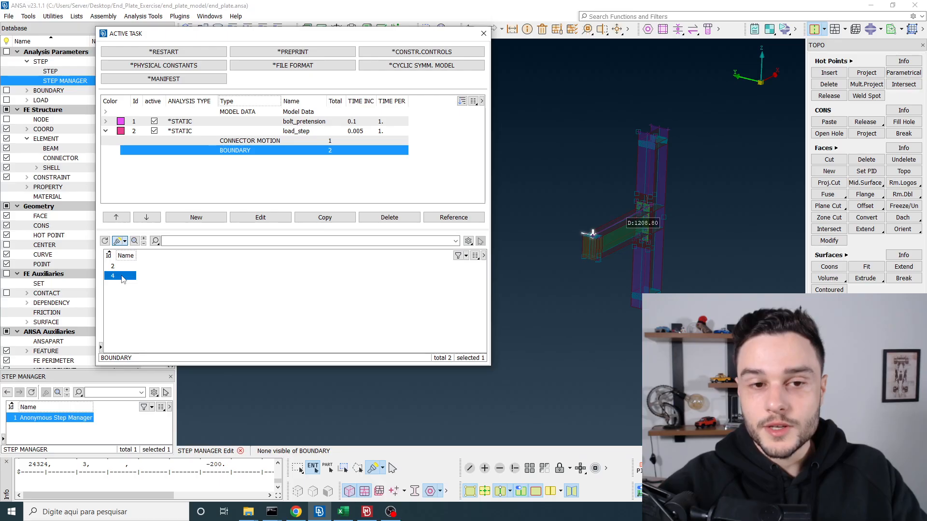
click(483, 34)
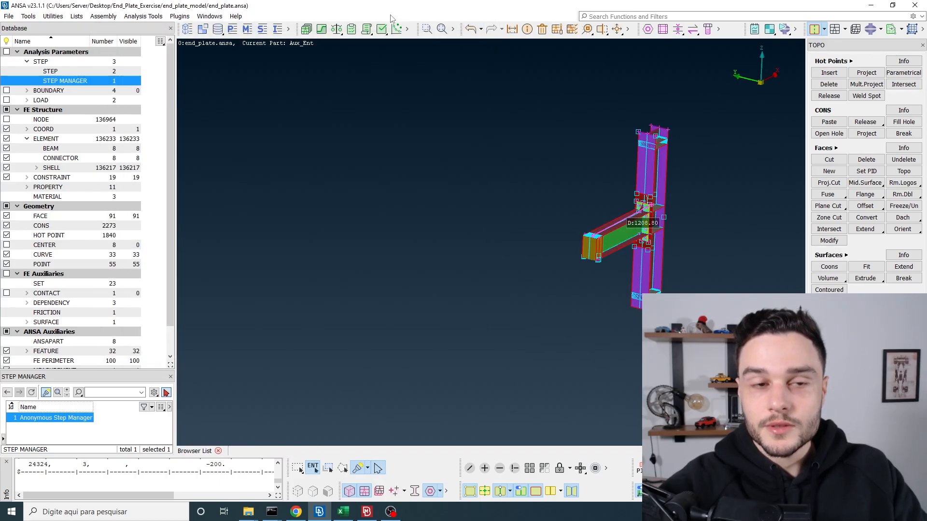
click(9, 16)
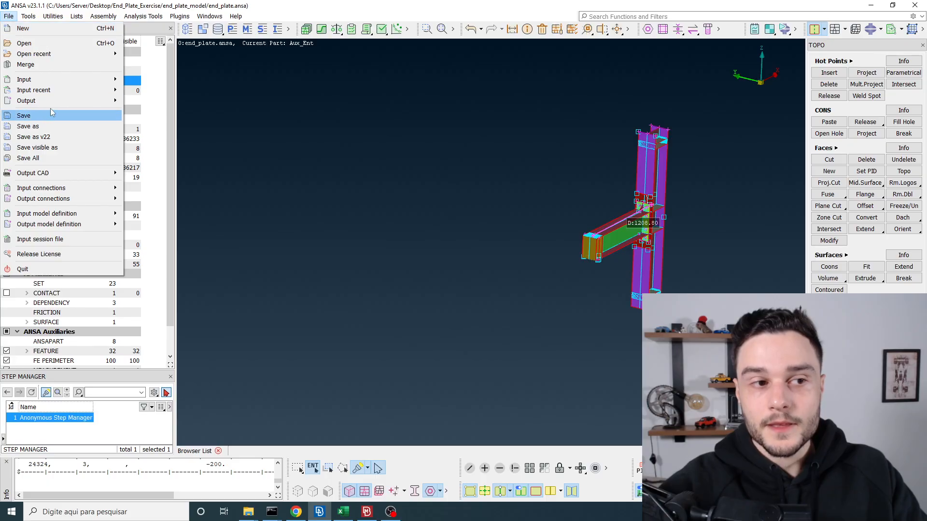
mouse_move(55, 104)
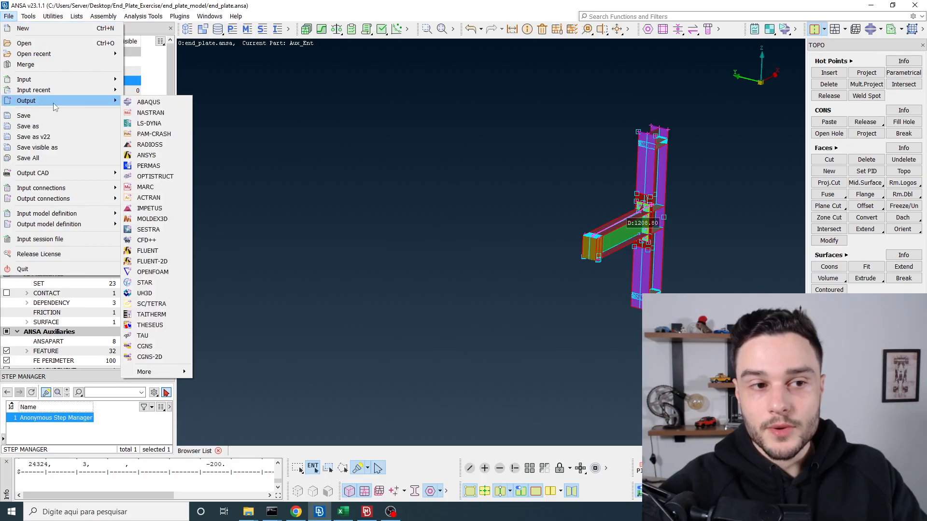
click(140, 102)
click(409, 141)
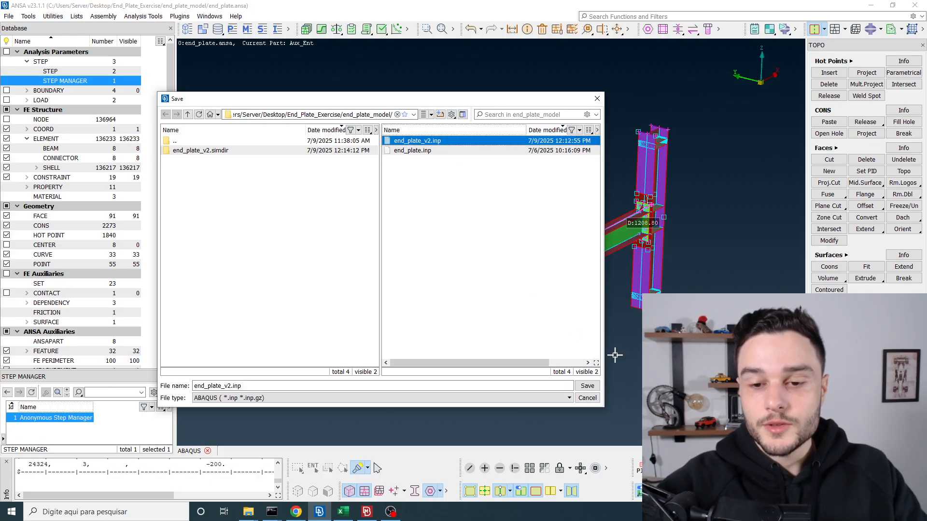
click(597, 98)
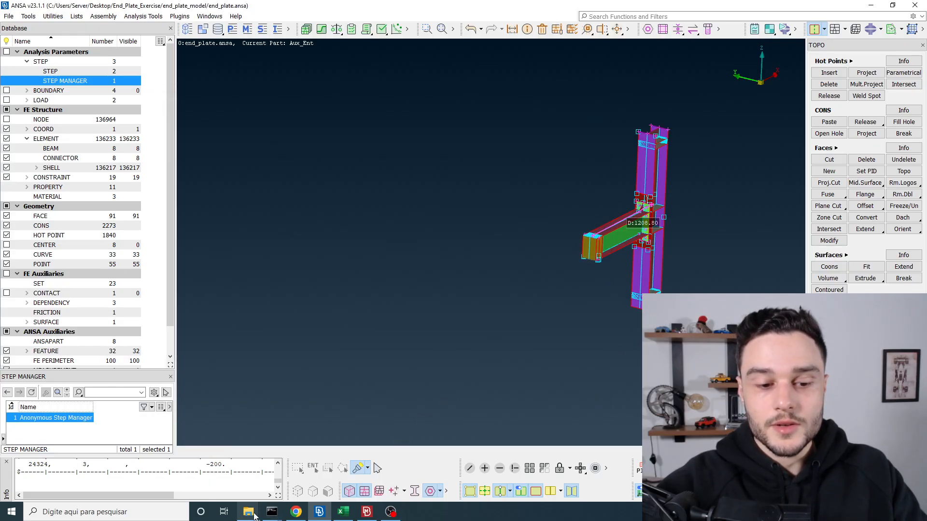
Open end_plate_v2.inp from the end_plate_model folder in Notepad++ and find the *step keyword
mouse_move(248, 512)
click(216, 483)
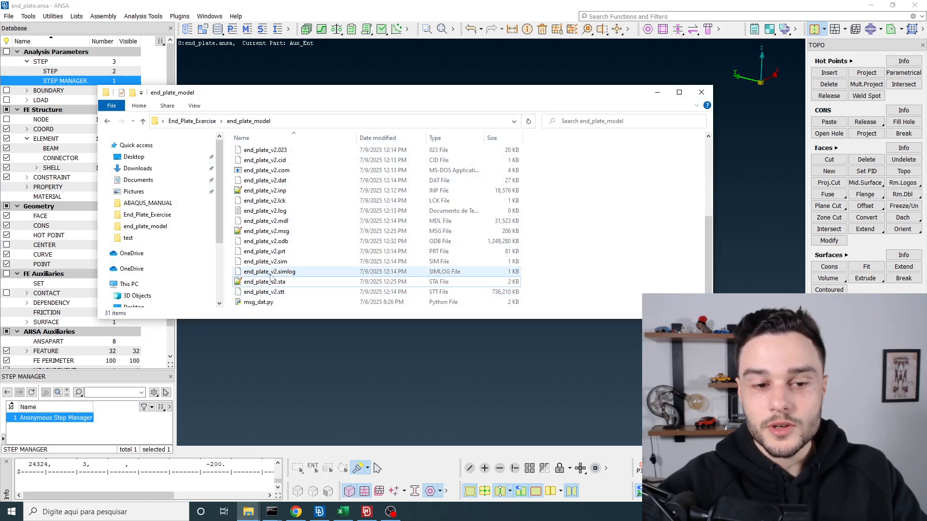
click(279, 192)
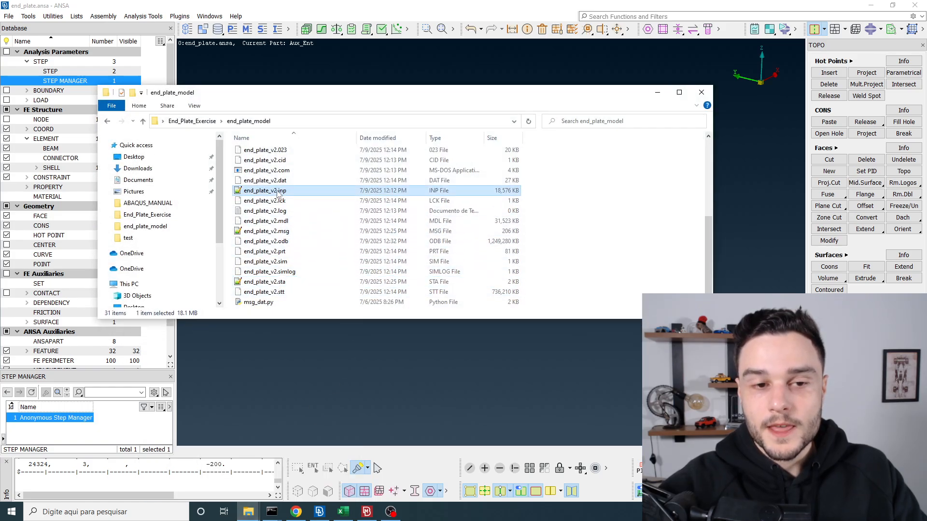
double_click(279, 192)
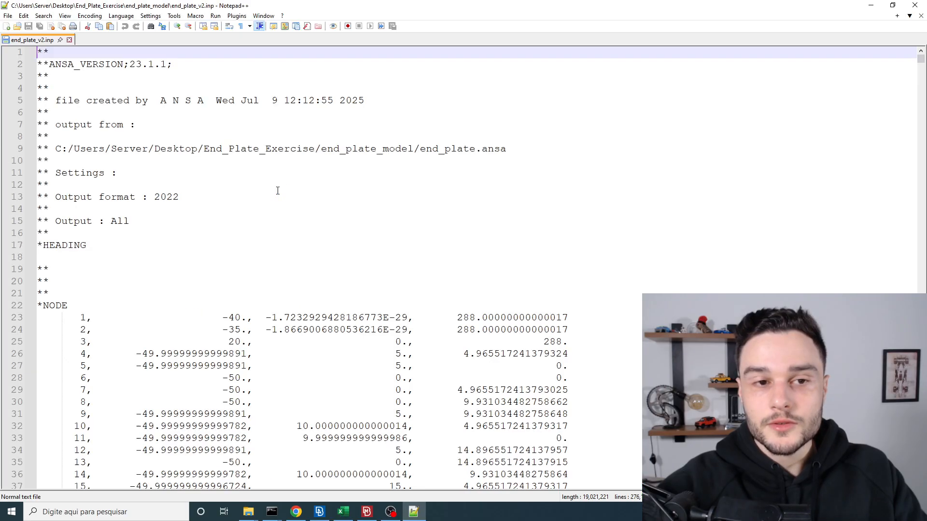
click(263, 178)
key(ctrl+f)
text(*step)
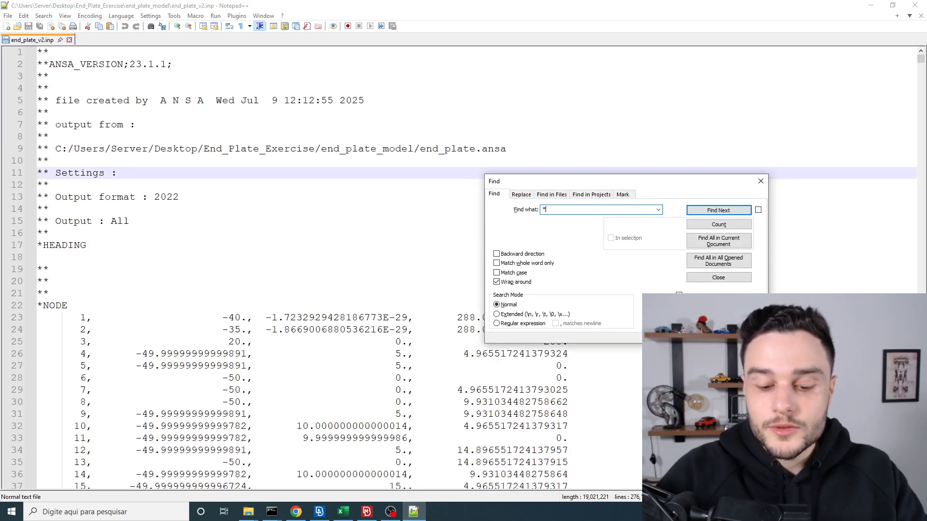
key(Return)
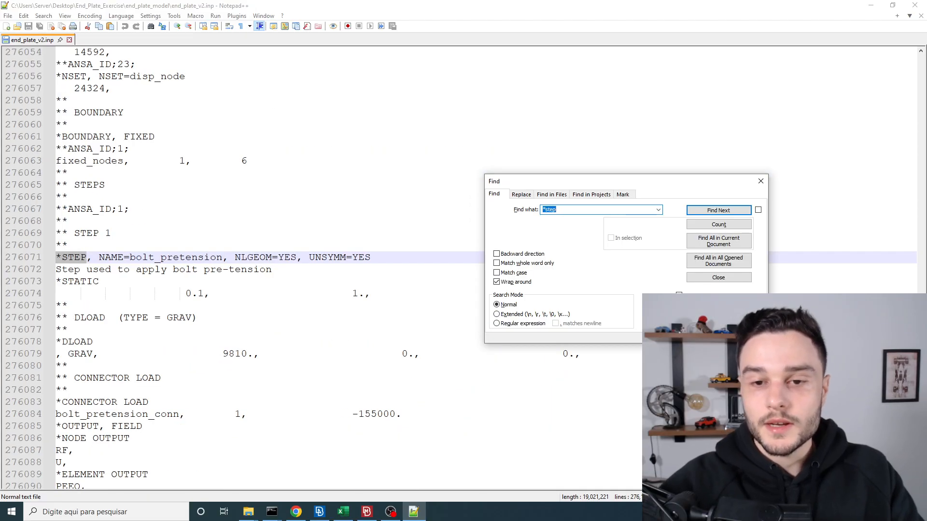
Review the STEP 1 and STEP 2 definitions, including the *BOUNDARY displacement lines of load_step, then close Notepad++
key(Escape)
click(120, 234)
scroll(98, 237, down, 11)
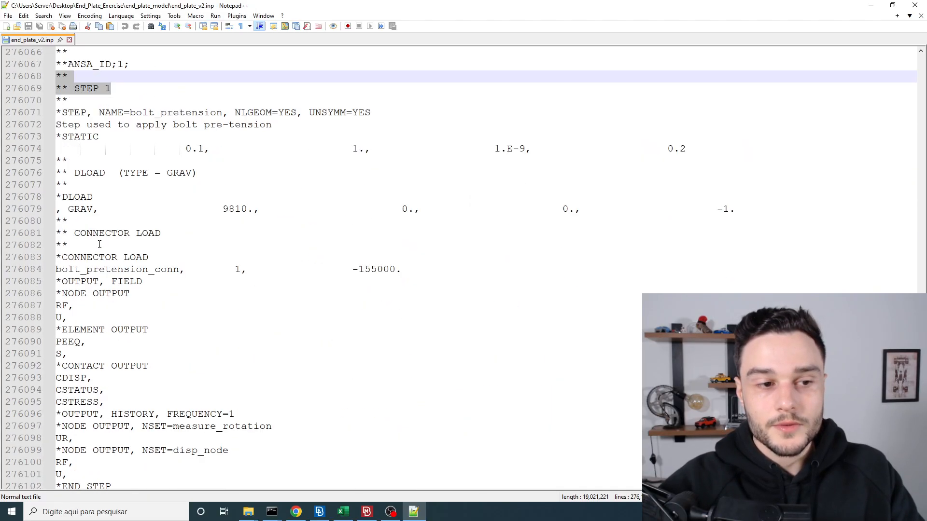
drag(112, 269, 33, 260)
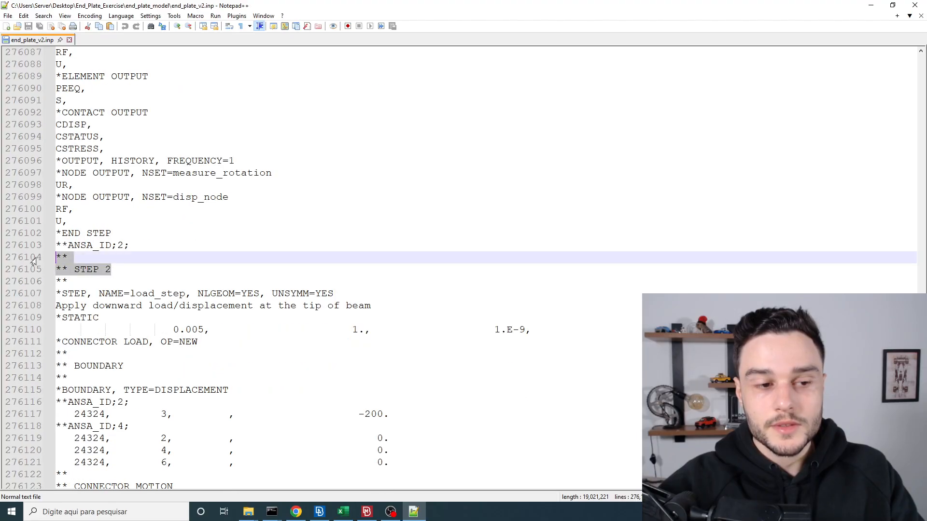
scroll(95, 236, down, 6)
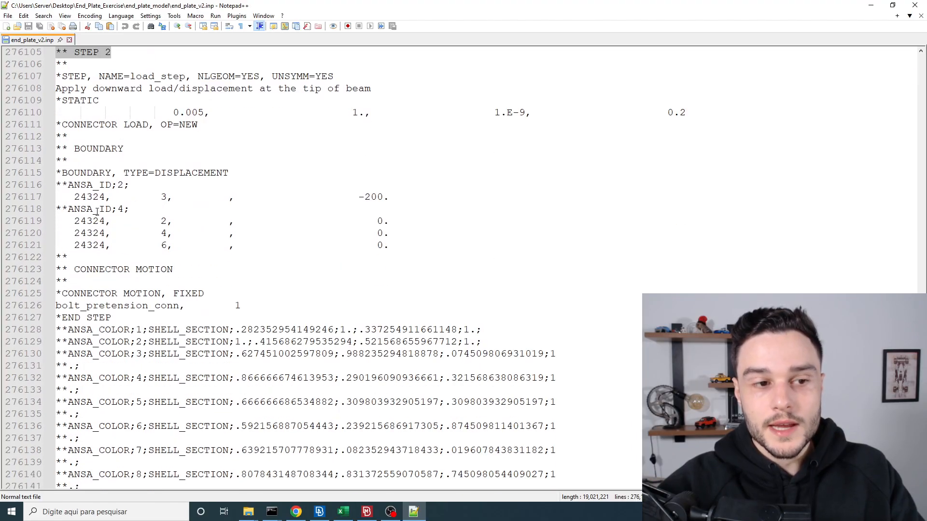
click(99, 174)
drag(415, 251, 42, 223)
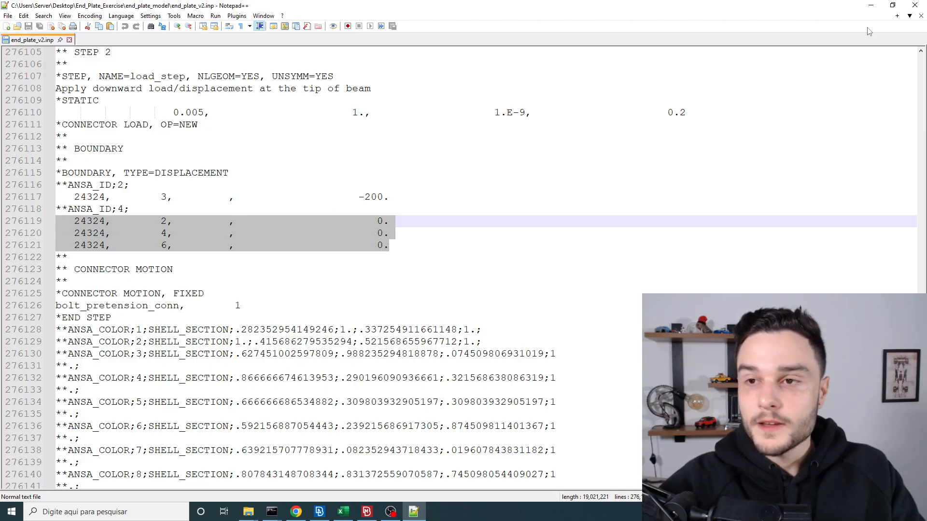
click(915, 6)
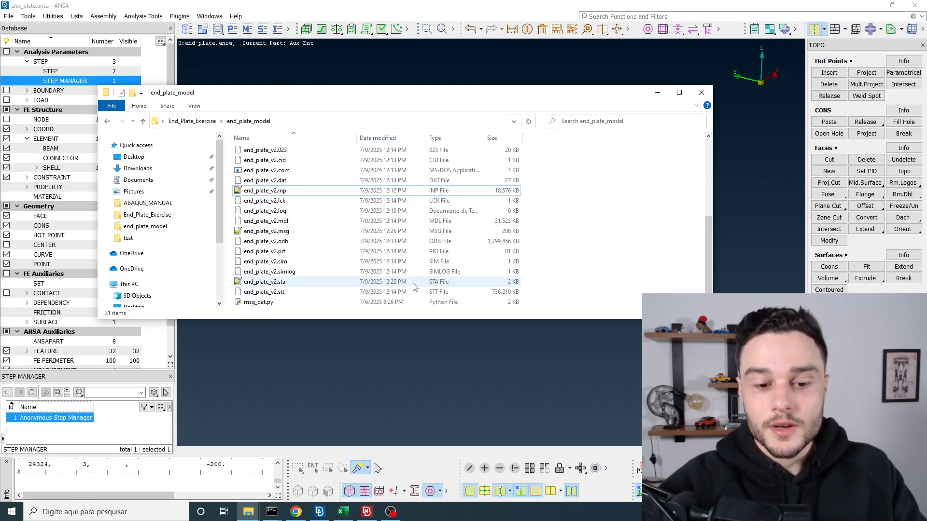
shift+right_click(554, 176)
click(596, 251)
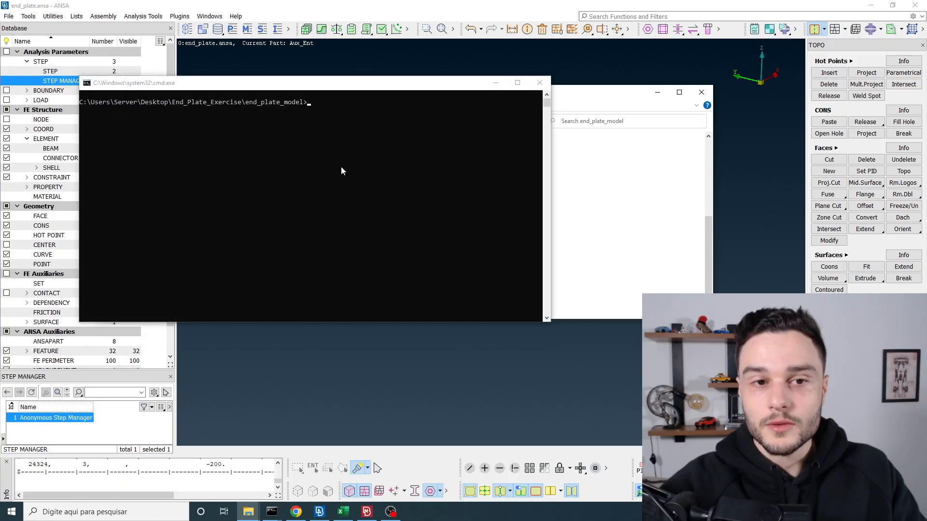
click(341, 171)
text(abaqus job=-)
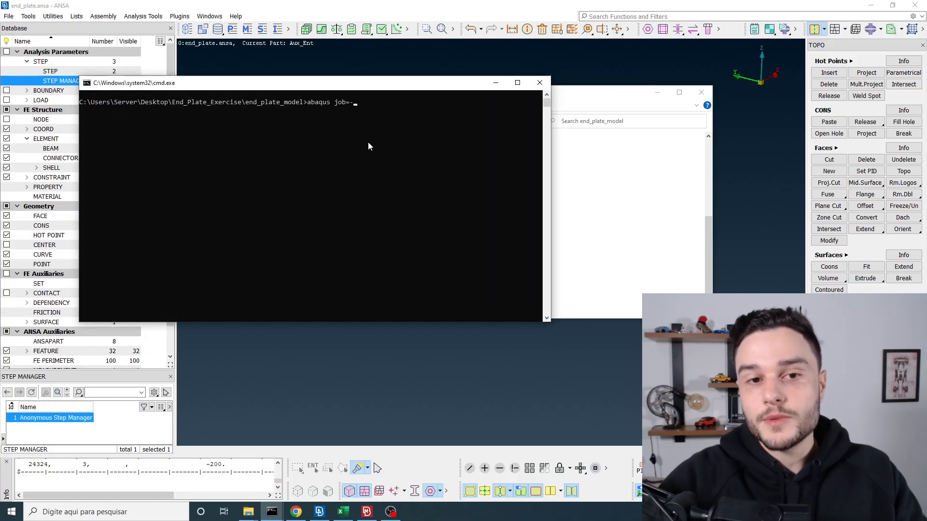
key(BackSpace)
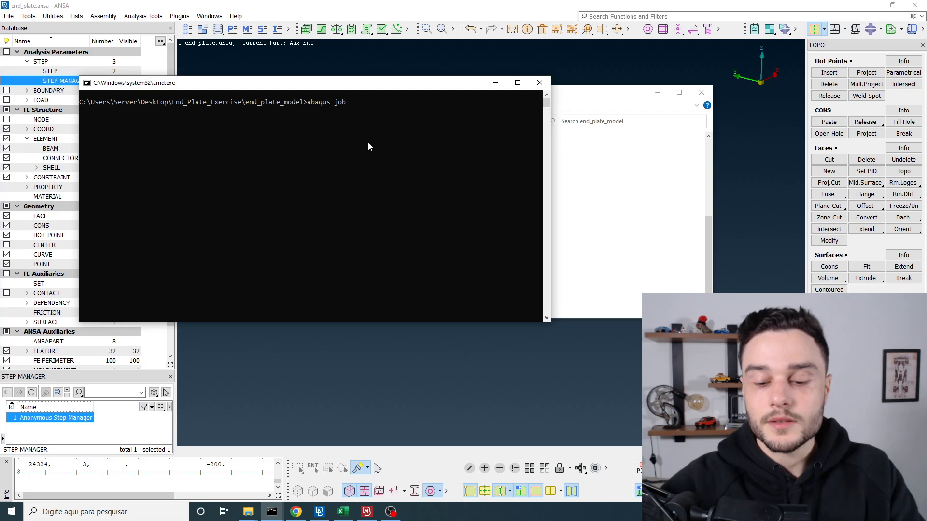
key(BackSpace)
key(BackSpace)
key(BackSpace)
key(BackSpace)
key(BackSpace)
key(BackSpace)
key(BackSpace)
key(BackSpace)
key(BackSpace)
key(BackSpace)
key(BackSpace)
click(540, 83)
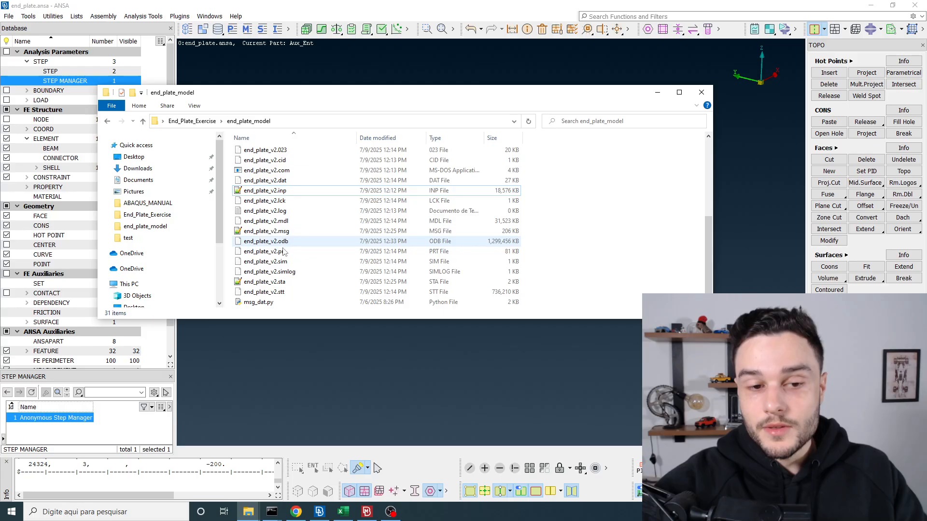
Check the analysis progress up to the last increment in end_plate_v2.sta in Notepad++, then close the open files and the editor
double_click(284, 283)
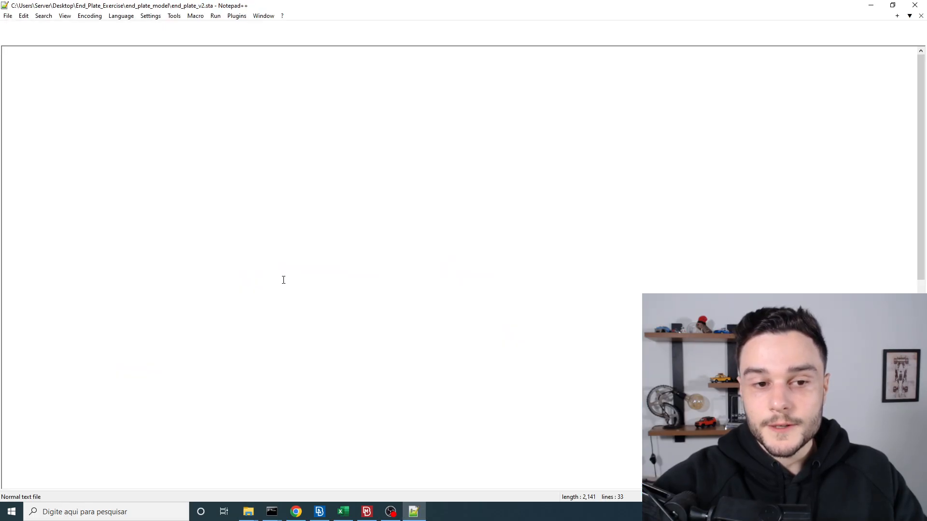
scroll(167, 184, down, 2)
scroll(62, 286, up, 1)
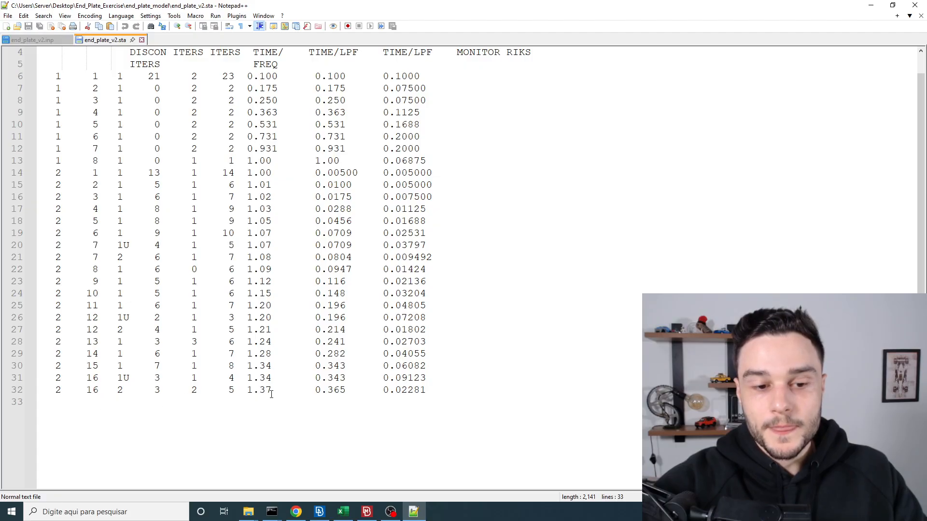
drag(271, 394, 217, 395)
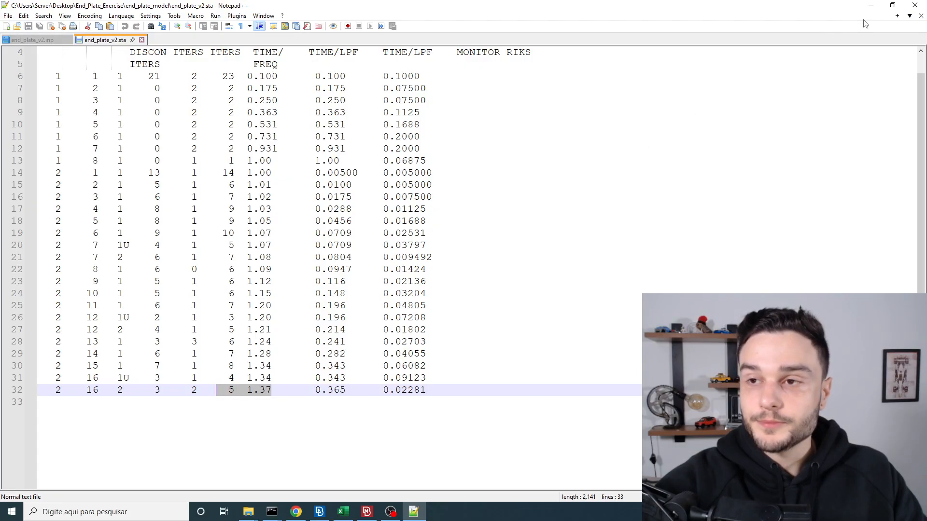
click(141, 40)
click(69, 40)
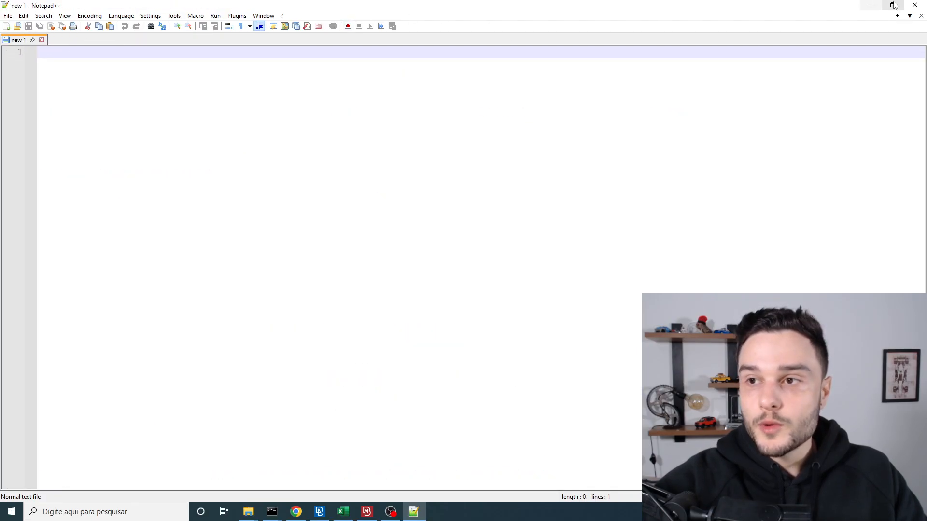
click(911, 8)
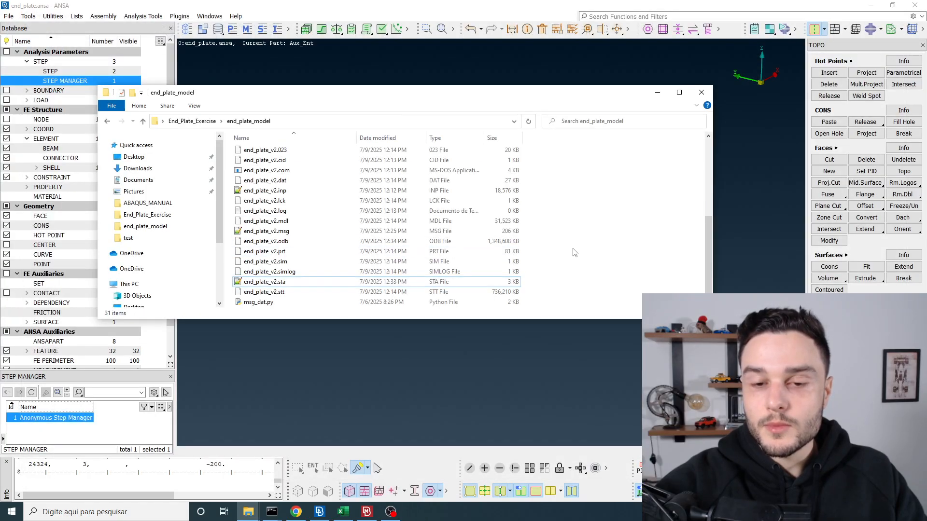
Return to the ANSA model and look at the beam and column of the end-plate connection
click(657, 92)
drag(657, 225, 601, 234)
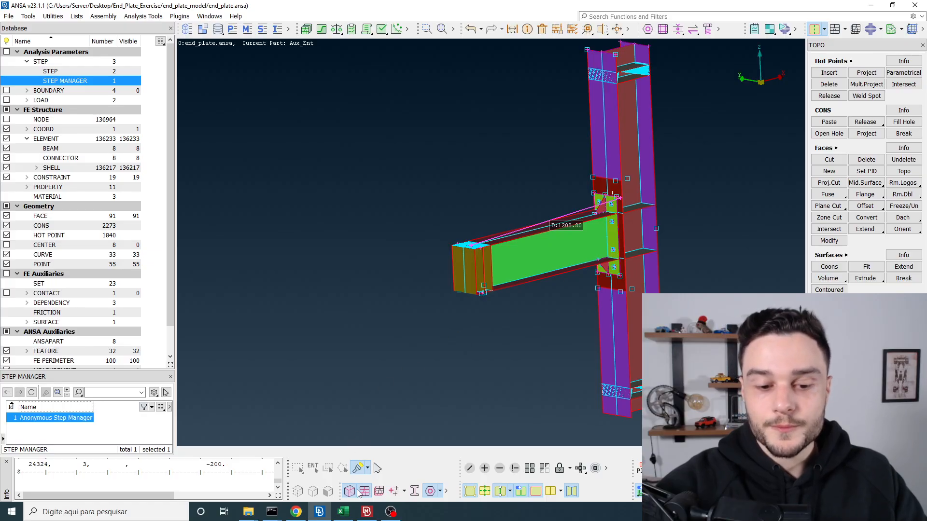
mouse_move(339, 516)
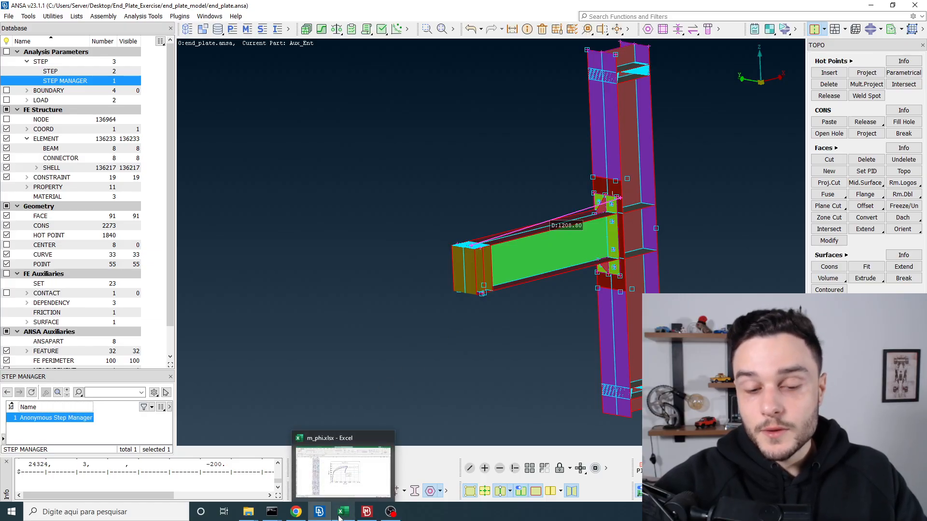
ctrl+middle_drag(623, 279, 602, 306)
ctrl+drag(602, 307, 582, 293)
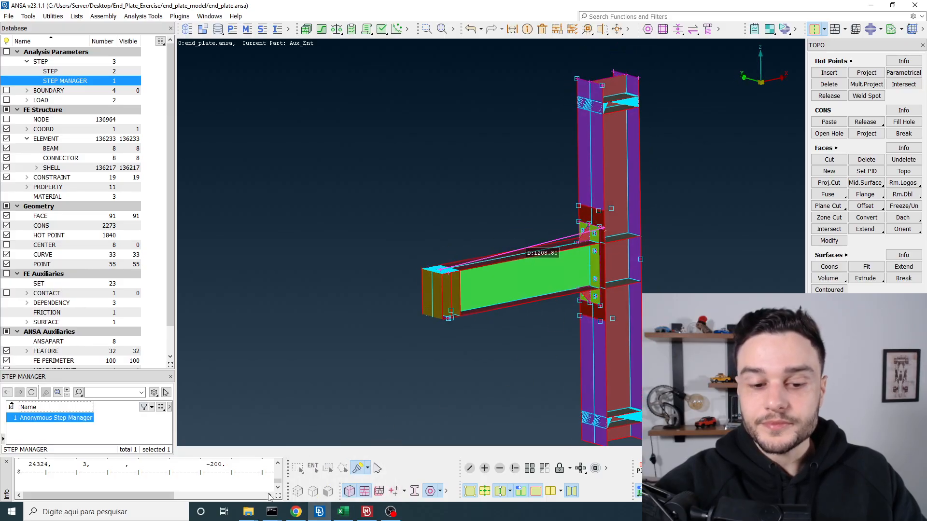
Switch to META and show the end-plate model in the MetaPost window instead of the Moment versus Rotation plot
click(361, 515)
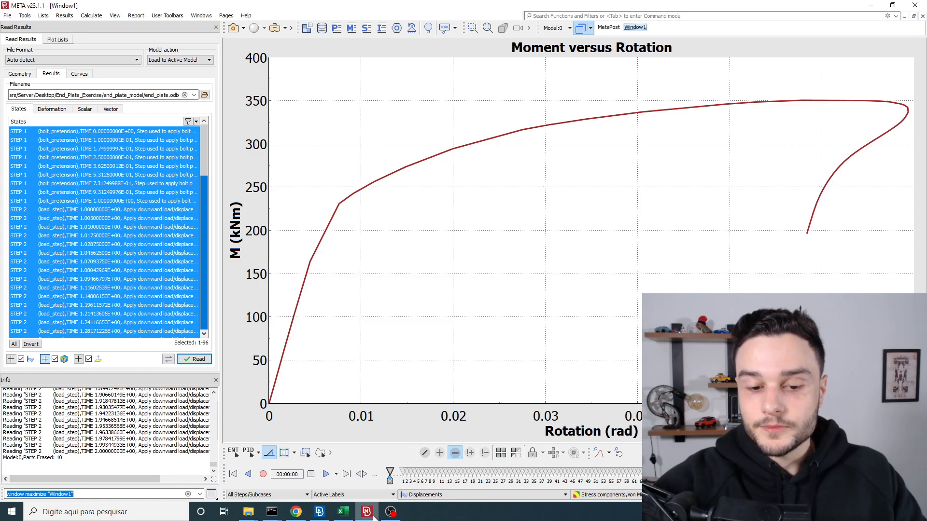
click(389, 515)
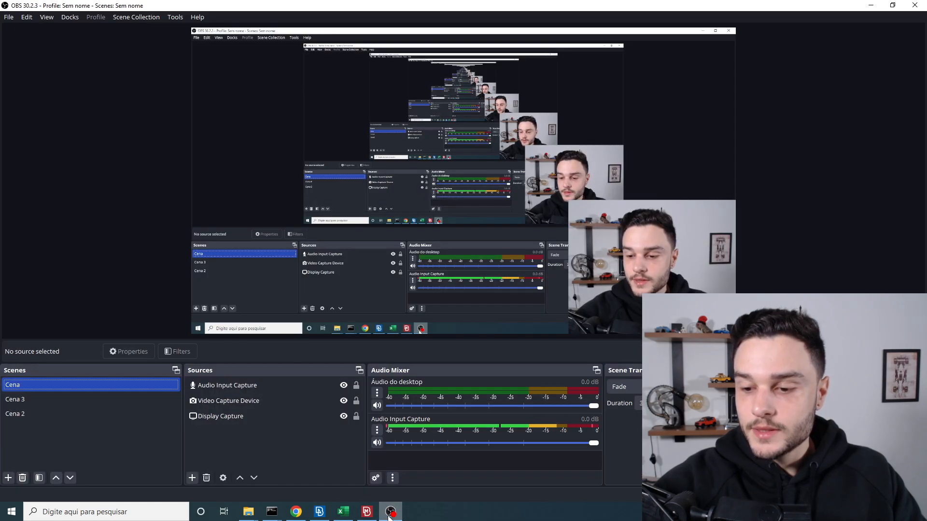
click(389, 516)
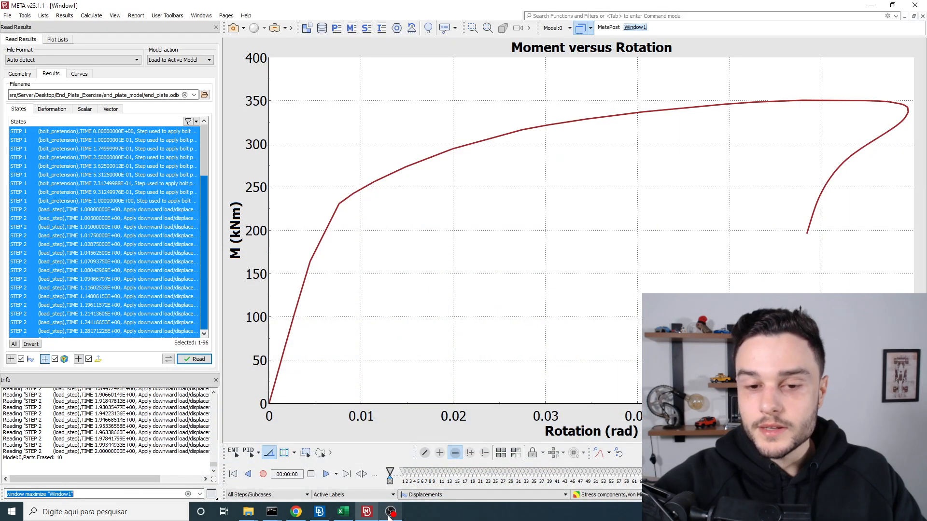
click(609, 27)
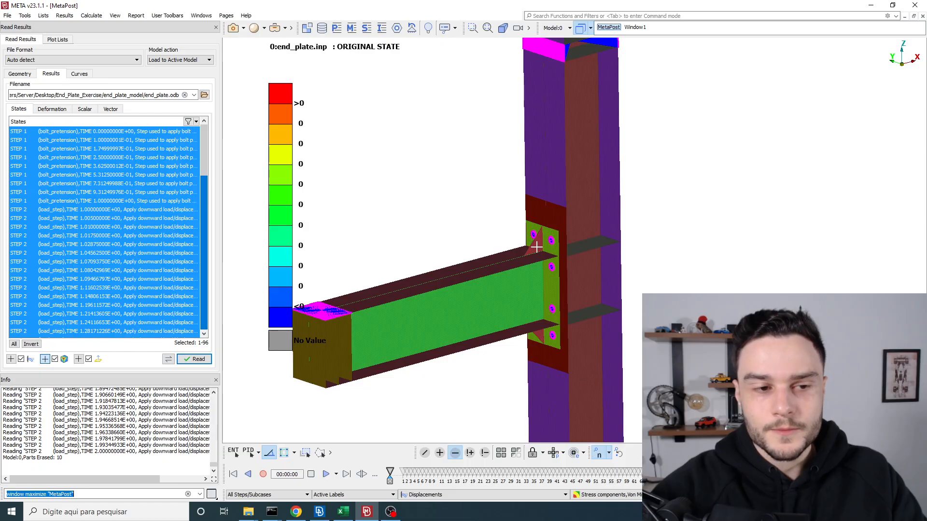
ctrl+middle_drag(537, 247, 557, 230)
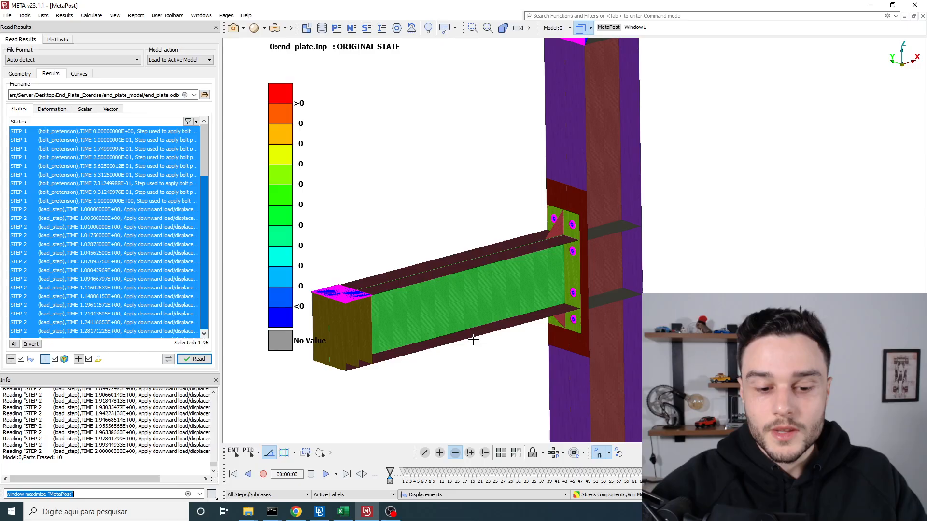
Read the Physical Problem and Mathematical Model slides in the Finite Element Method introduction PDF in Chrome
click(296, 511)
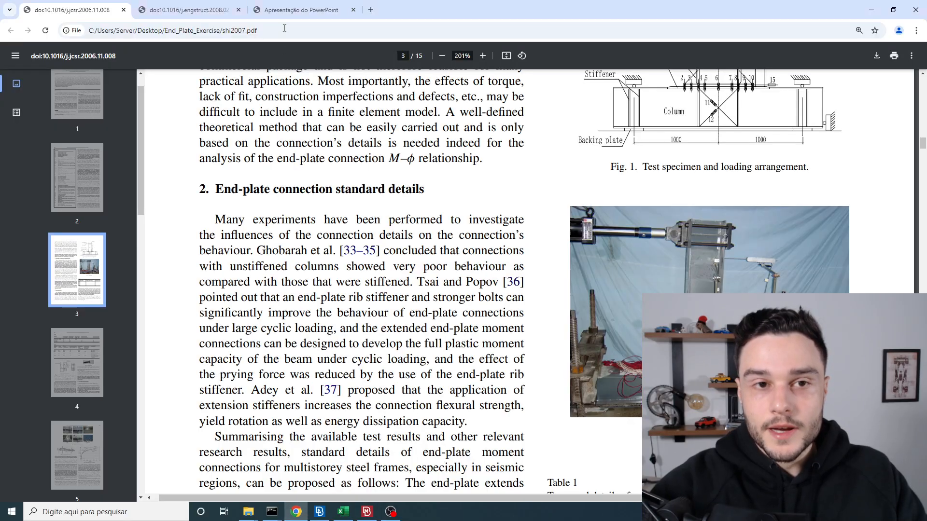
click(293, 6)
scroll(550, 296, up, 20)
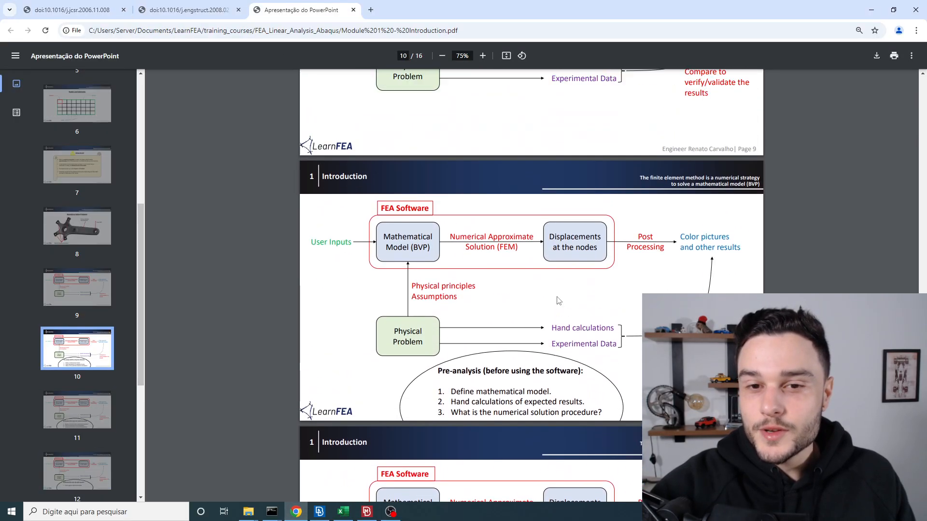
scroll(559, 291, up, 17)
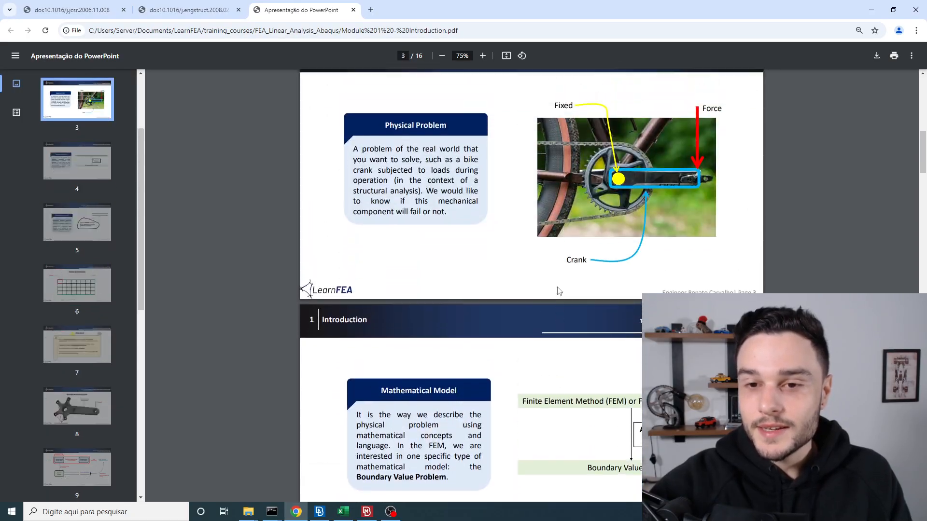
scroll(557, 290, up, 2)
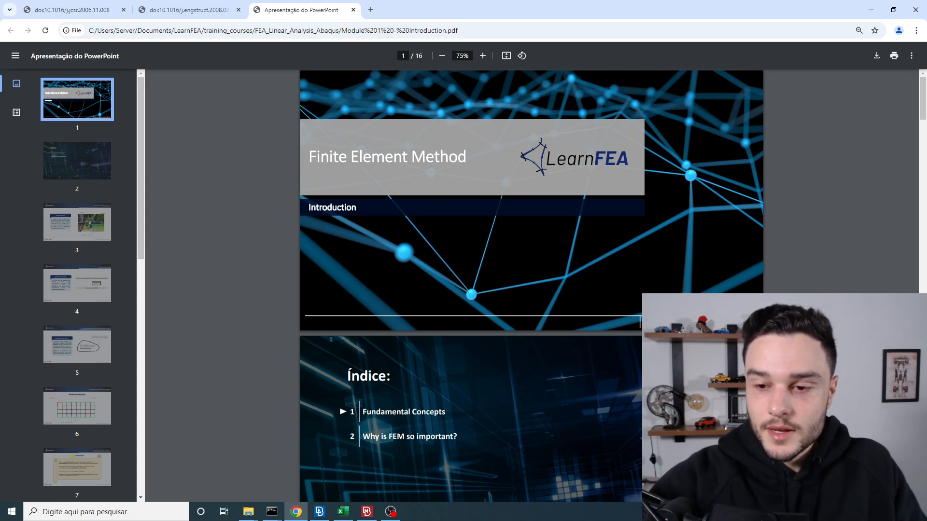
scroll(459, 227, down, 13)
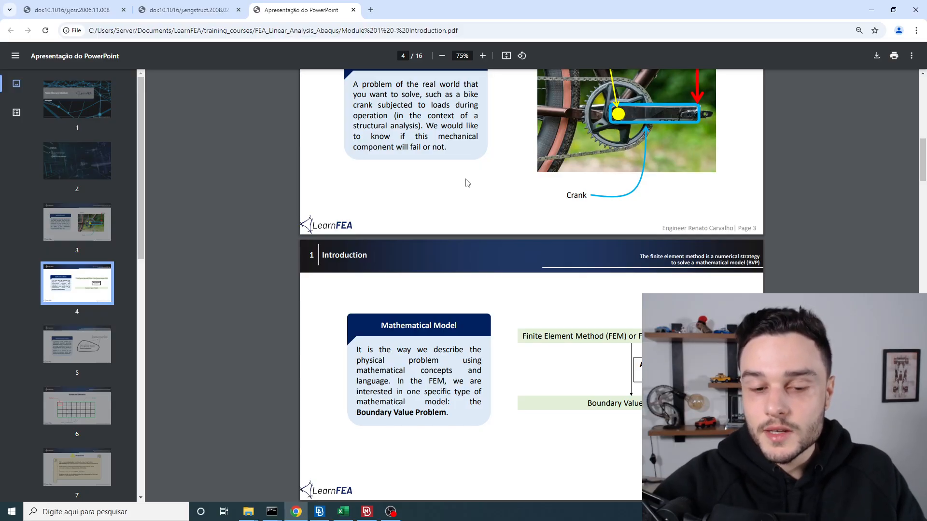
scroll(466, 183, up, 3)
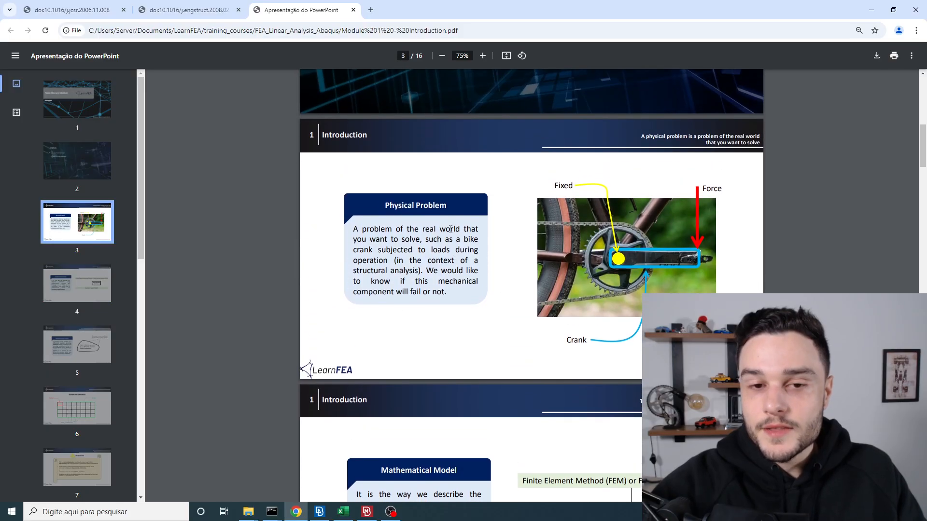
scroll(392, 202, down, 5)
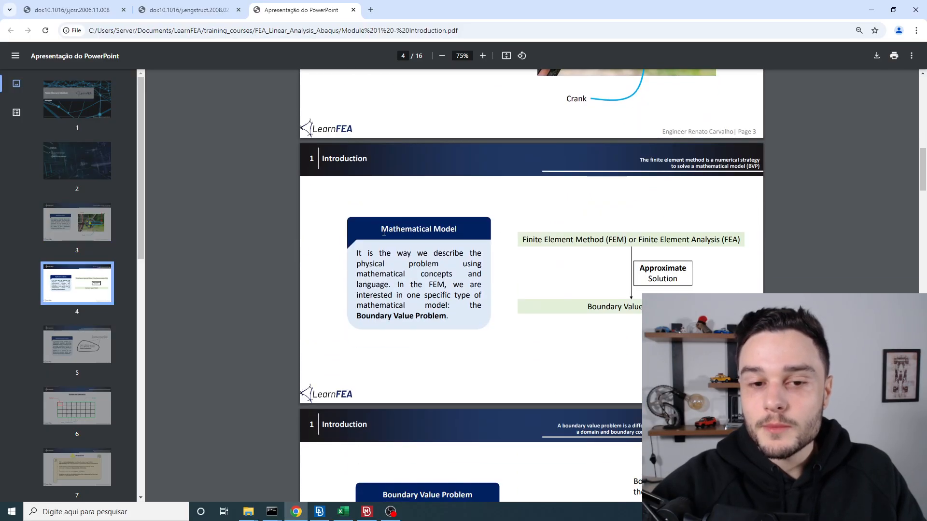
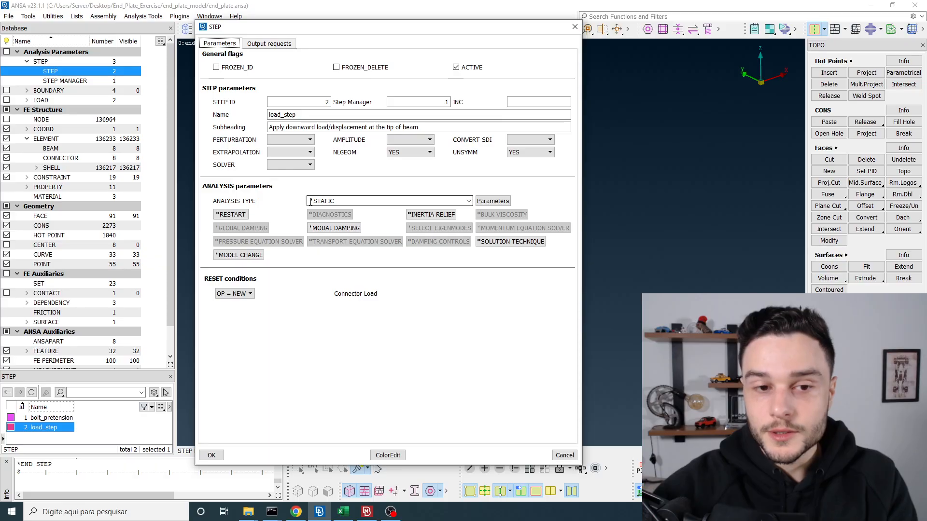
Close the load_step settings and read the verification checks on mathematical-model consistency and numerical errors in the Chrome PDF, glancing at META in between
click(574, 27)
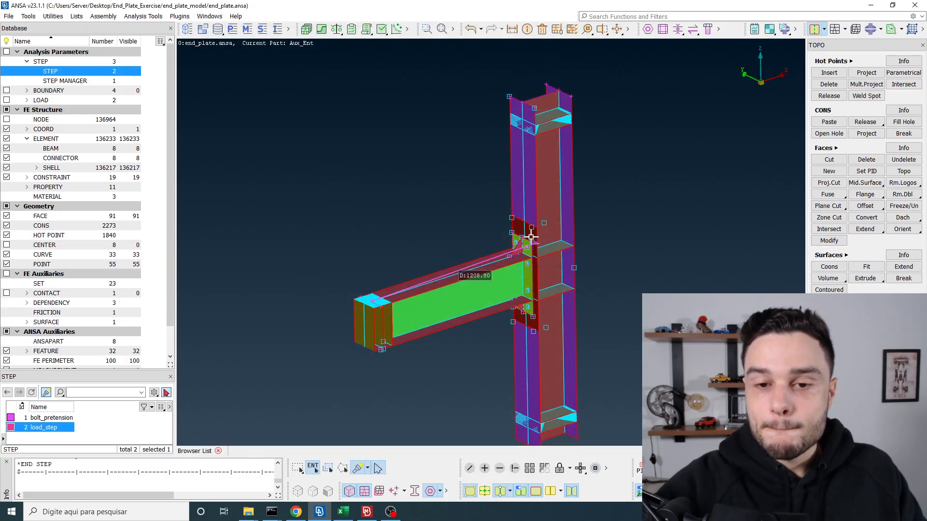
click(296, 511)
drag(437, 271, 546, 269)
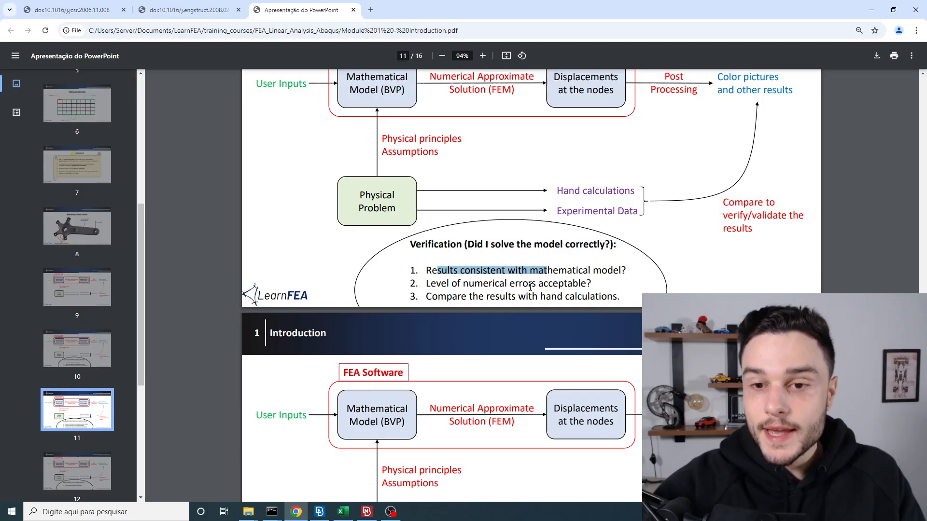
key(alt+Tab)
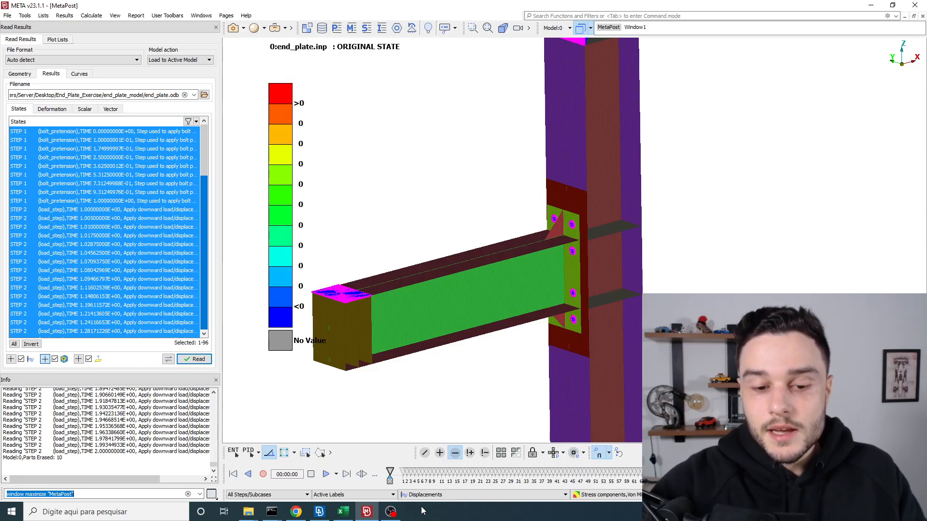
key(alt+Tab)
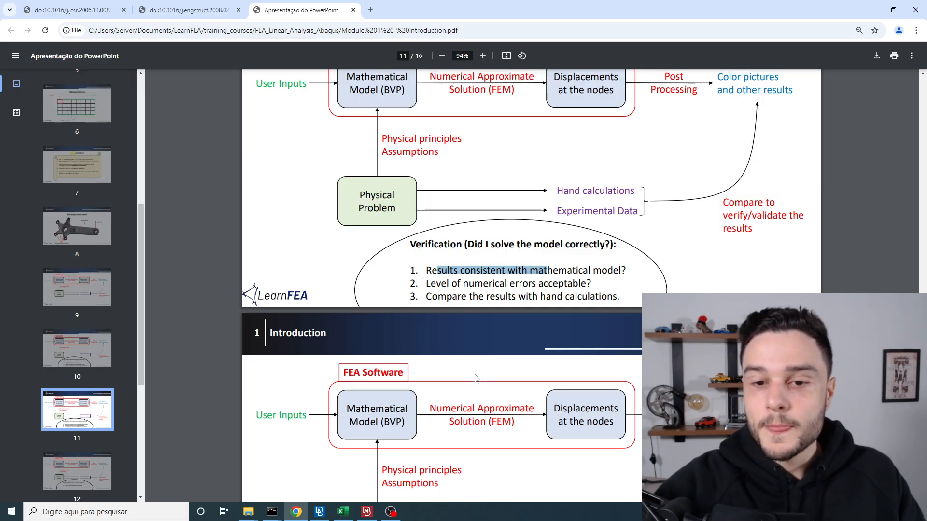
drag(426, 284, 595, 283)
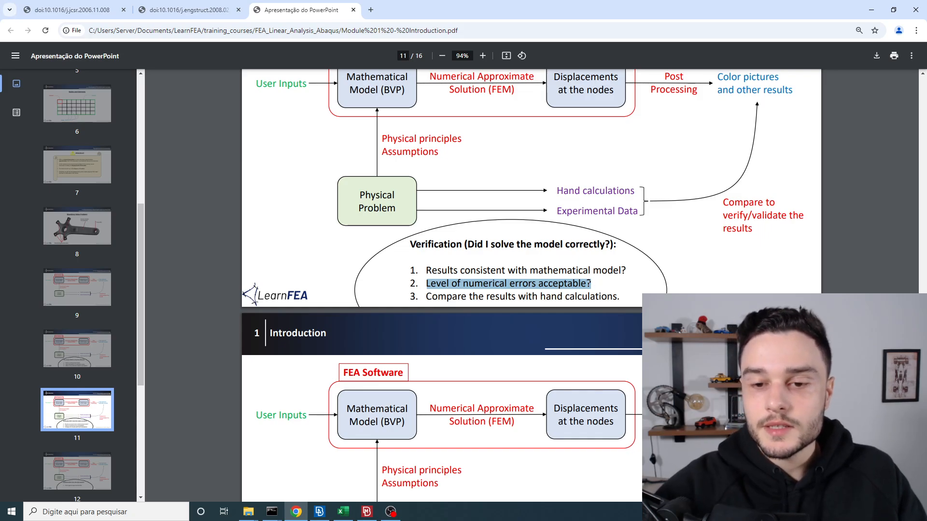
Relate the numerical-errors check in the PDF to the ANSA end-plate model by opening and dismissing the mesh quality criteria
click(319, 512)
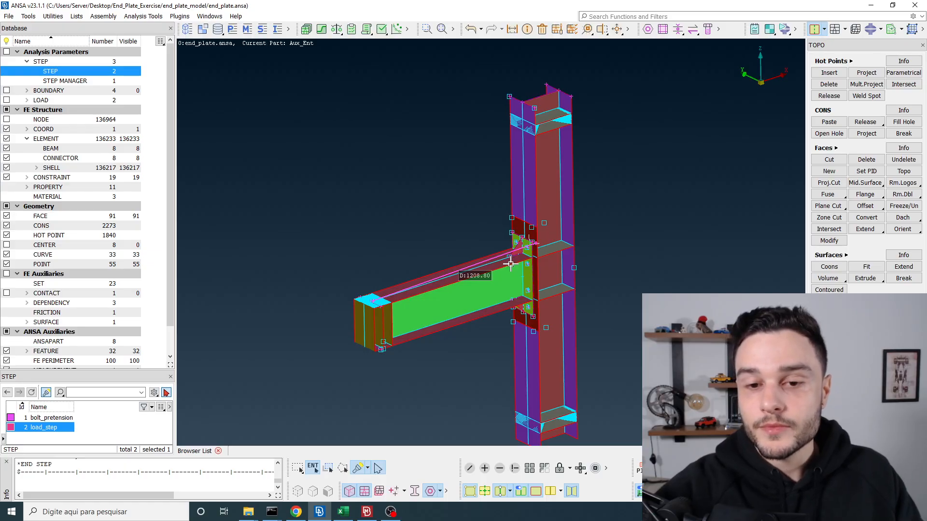
key(alt+Tab)
drag(437, 285, 586, 284)
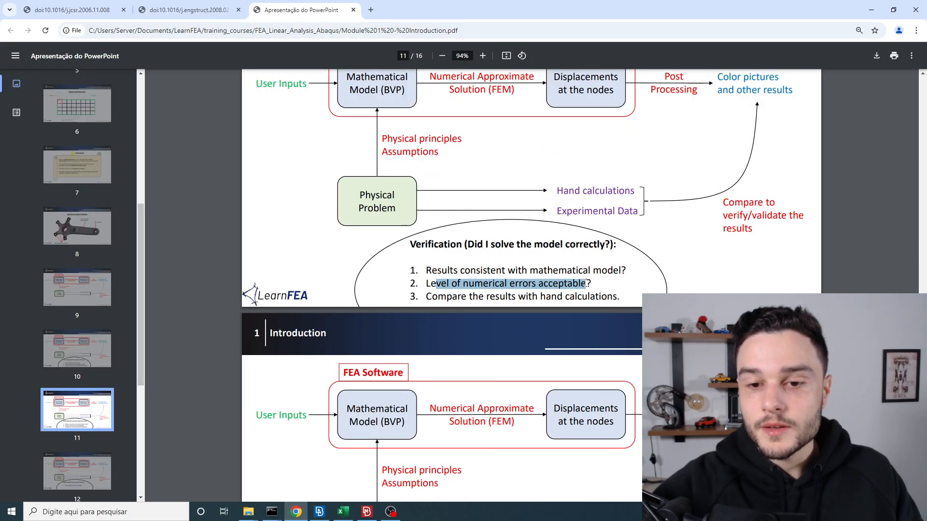
key(alt+Tab)
click(573, 29)
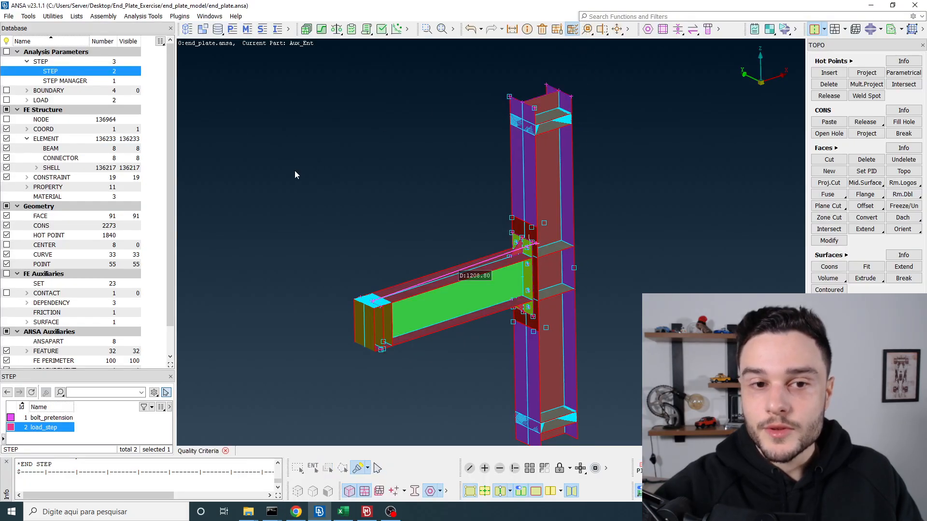
key(Escape)
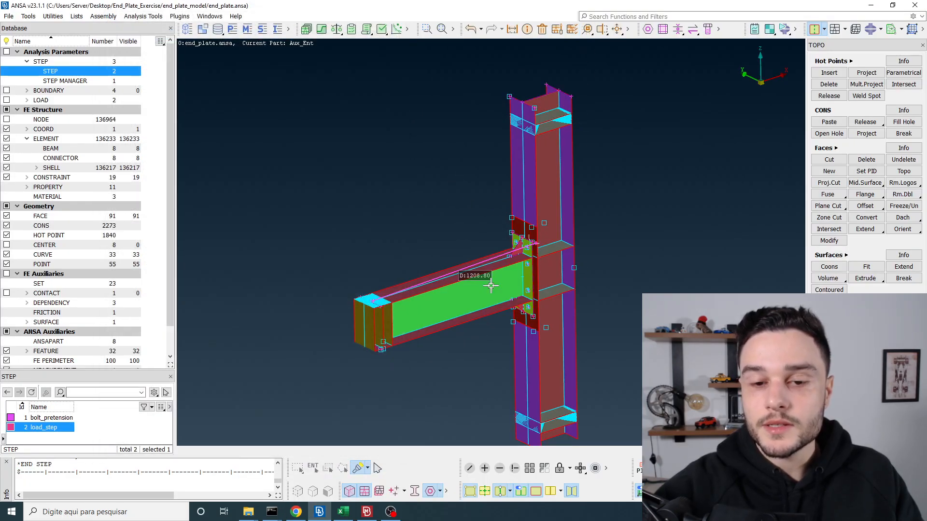
Read the verification check on comparing results with hand calculations in the Chrome PDF and return to ANSA
key(alt+Tab)
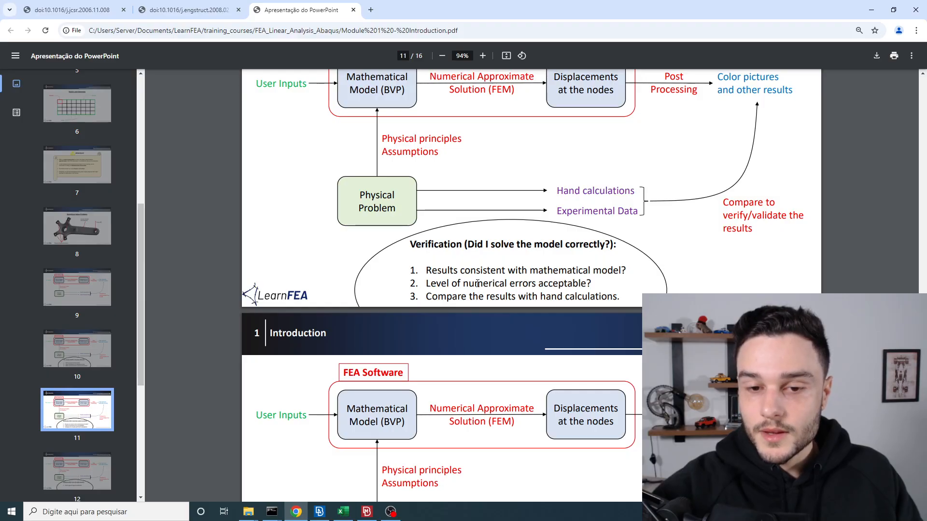
scroll(459, 269, down, 1)
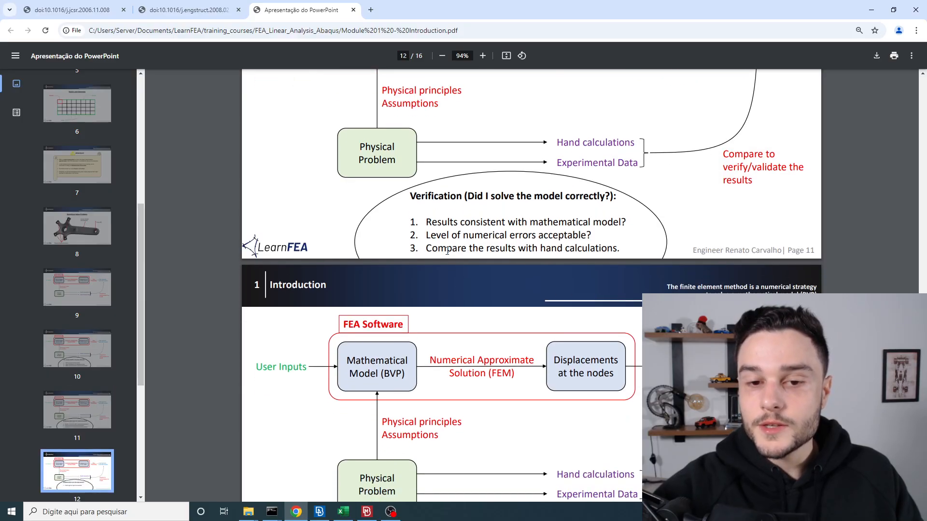
drag(438, 249, 618, 249)
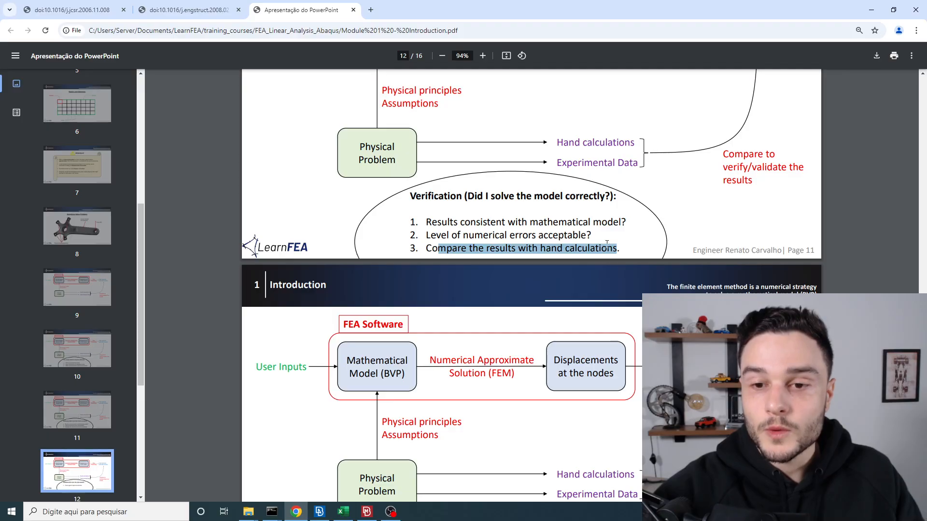
key(alt+Tab)
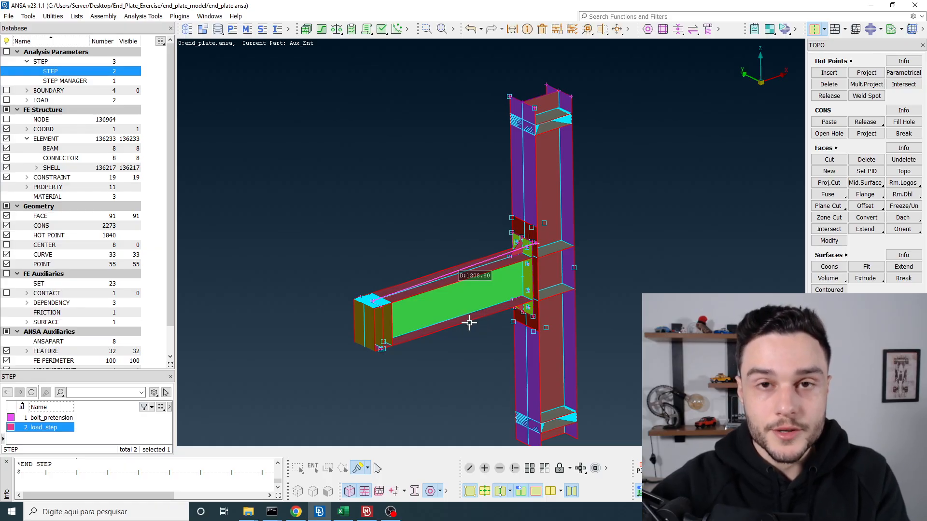
Switch to Excel and enter the labels Fx, Fy and Fz in cells M40 to M42 of m_phi.xlsx, below the chart
click(367, 512)
click(344, 511)
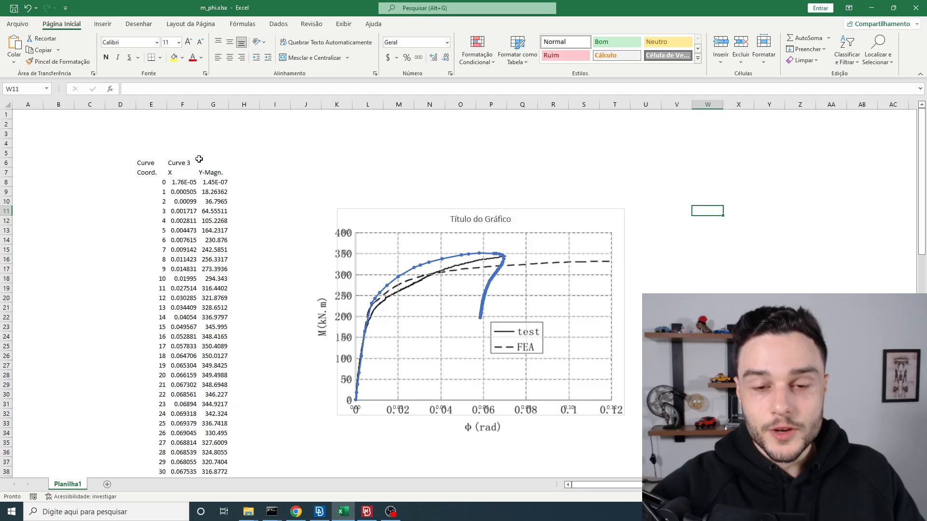
scroll(379, 277, down, 8)
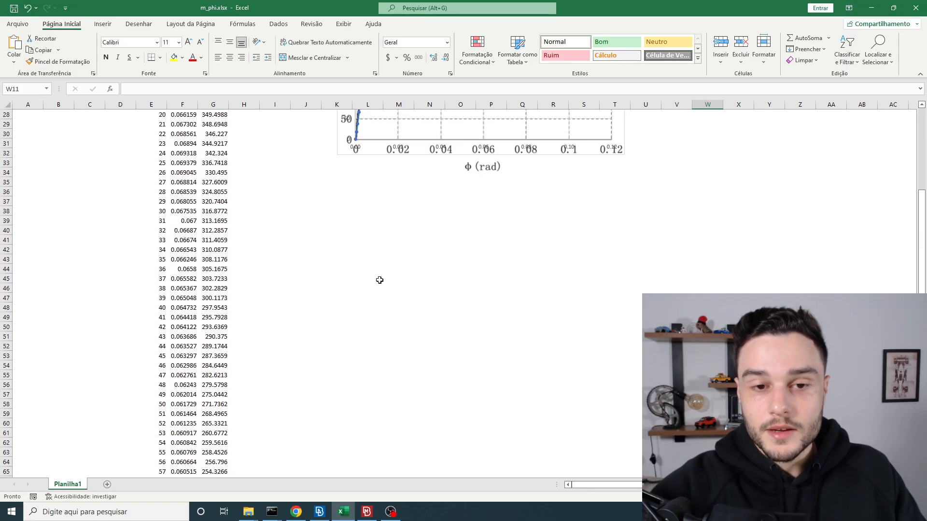
click(385, 200)
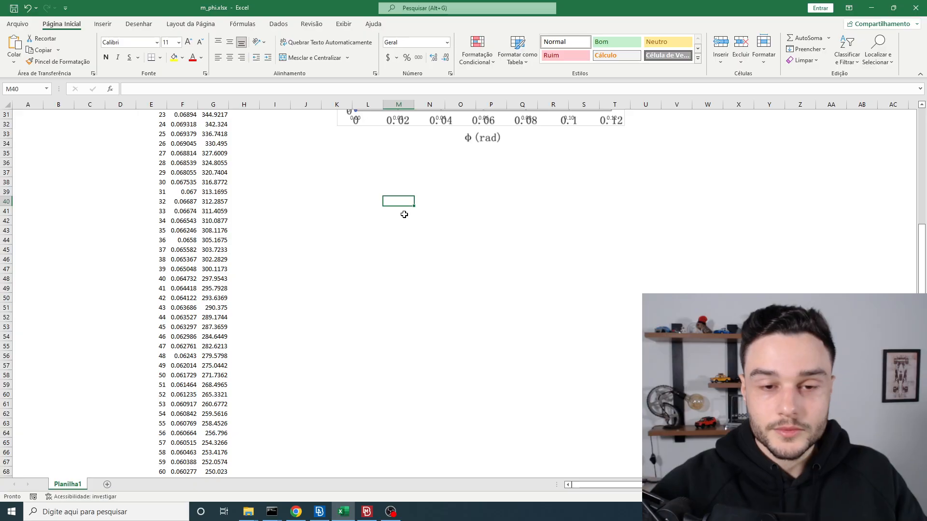
text(Fx)
key(Return)
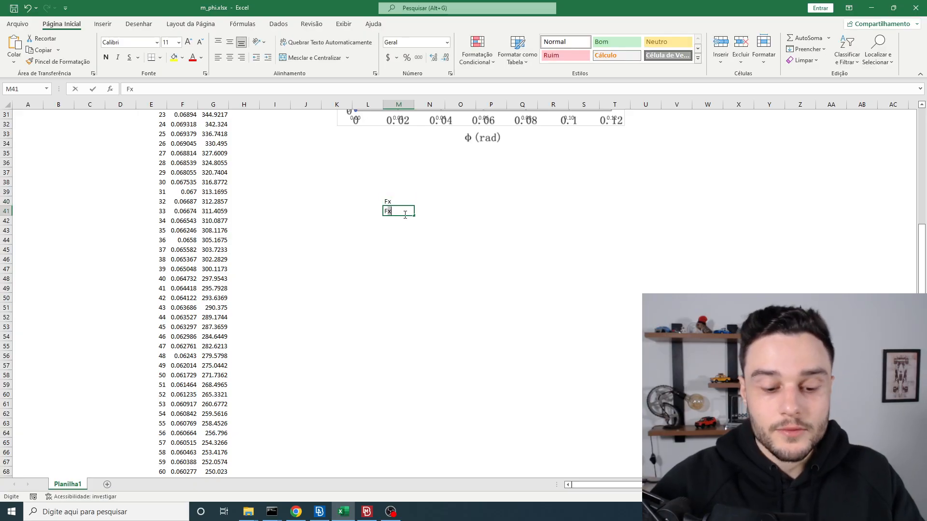
text(Fy)
key(Return)
text(Fz)
key(Up)
key(Up)
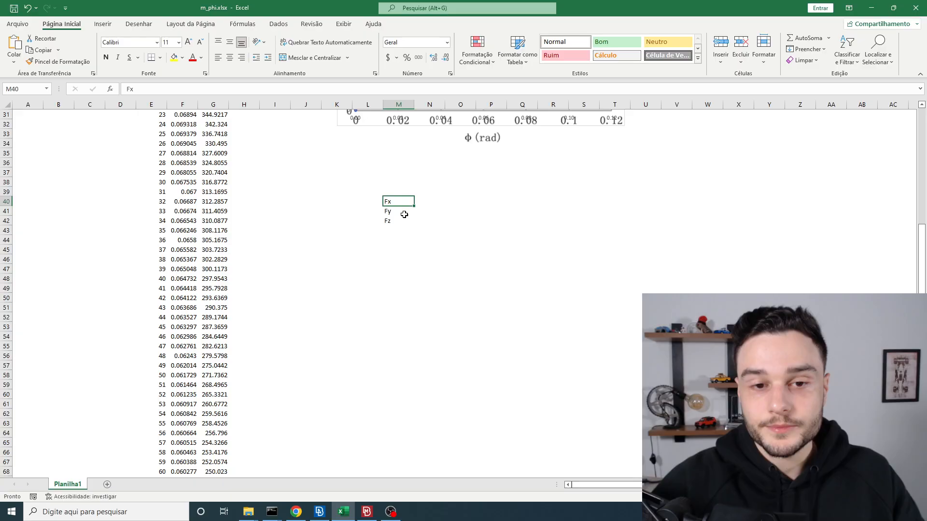
key(Right)
Switch to META and look at the whole end-plate model and the Moment versus Rotation plot, ending on the MetaPost window
key(alt+Tab)
scroll(458, 209, down, 1)
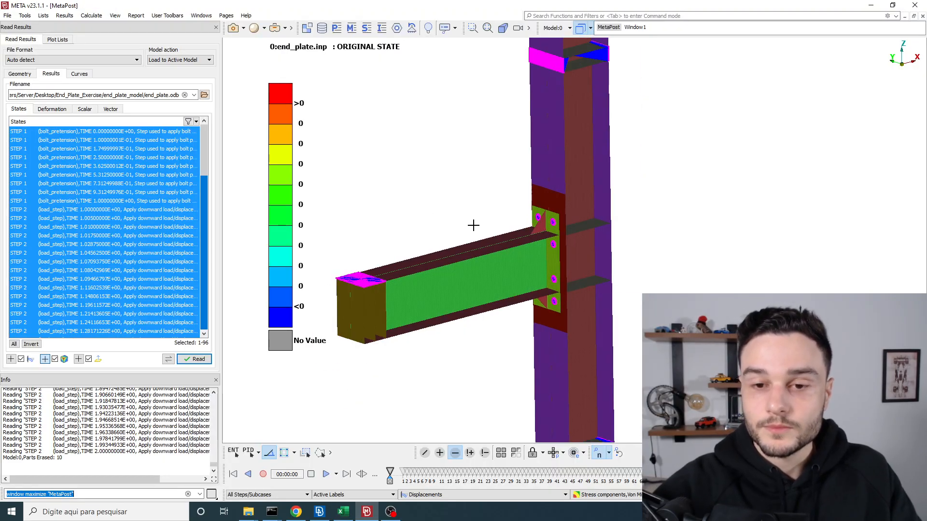
scroll(478, 163, down, 1)
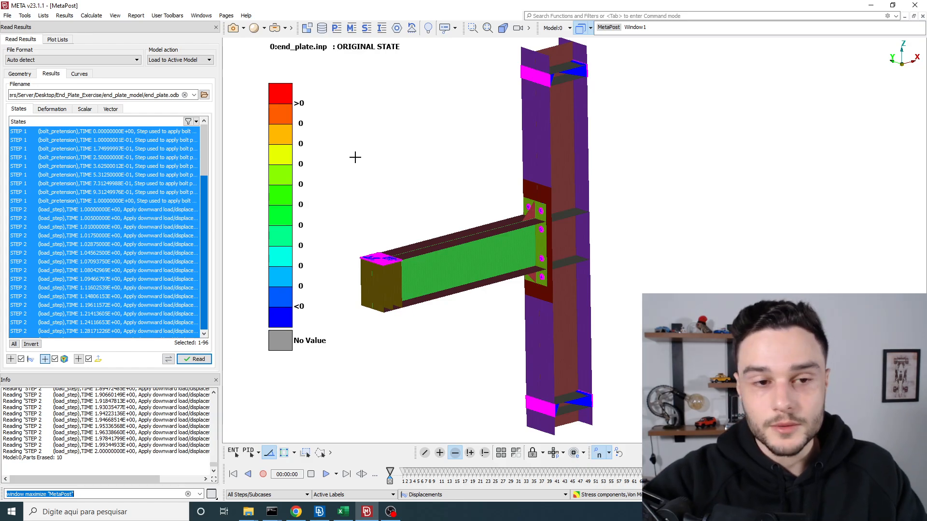
click(635, 28)
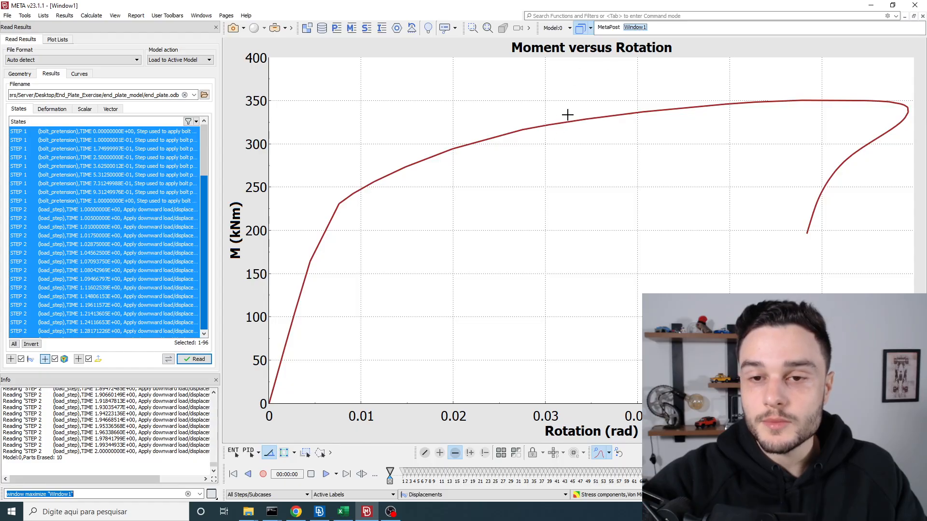
click(609, 27)
Switch to ANSA and check the field and node output requests of the bolt_pretension step, then close its settings
click(319, 512)
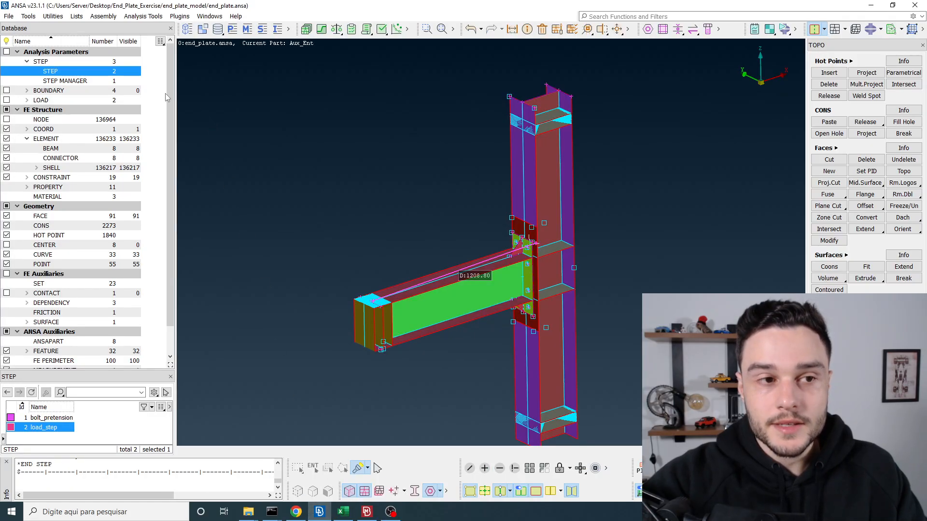
double_click(19, 418)
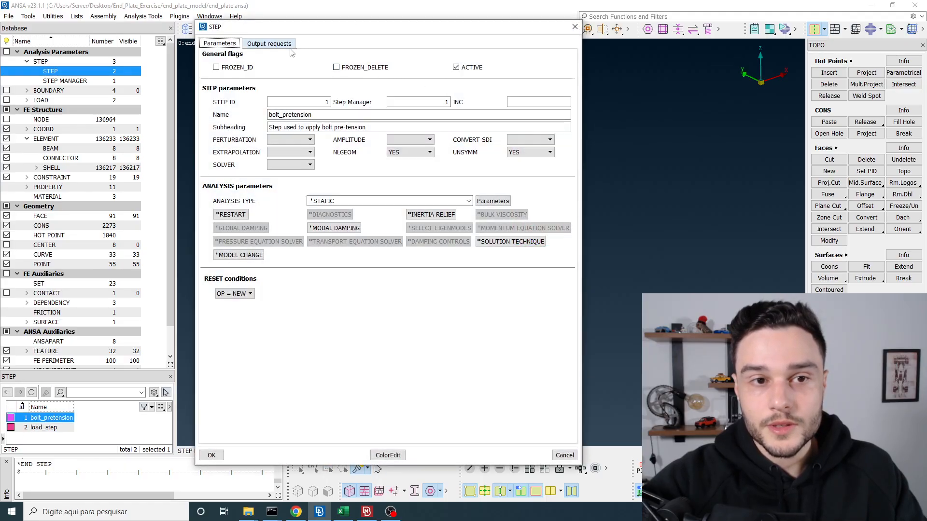
click(290, 47)
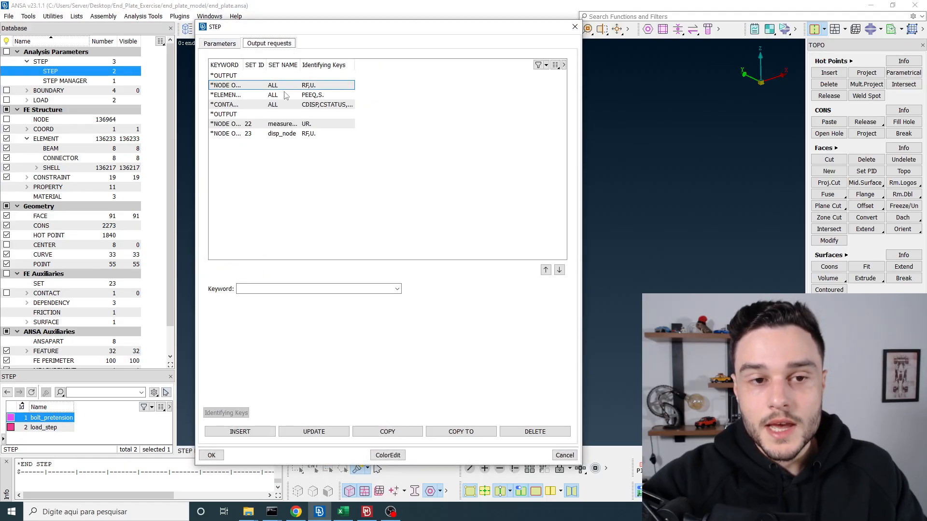
click(253, 77)
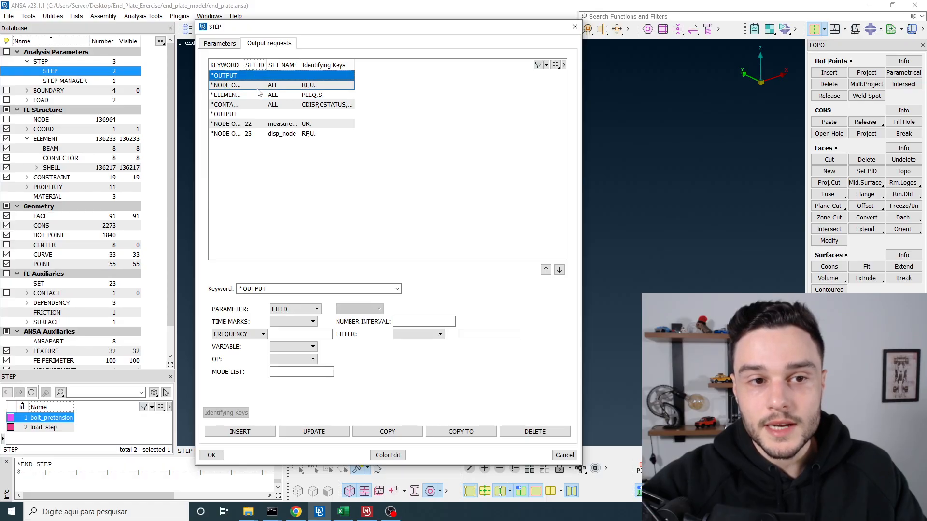
click(255, 86)
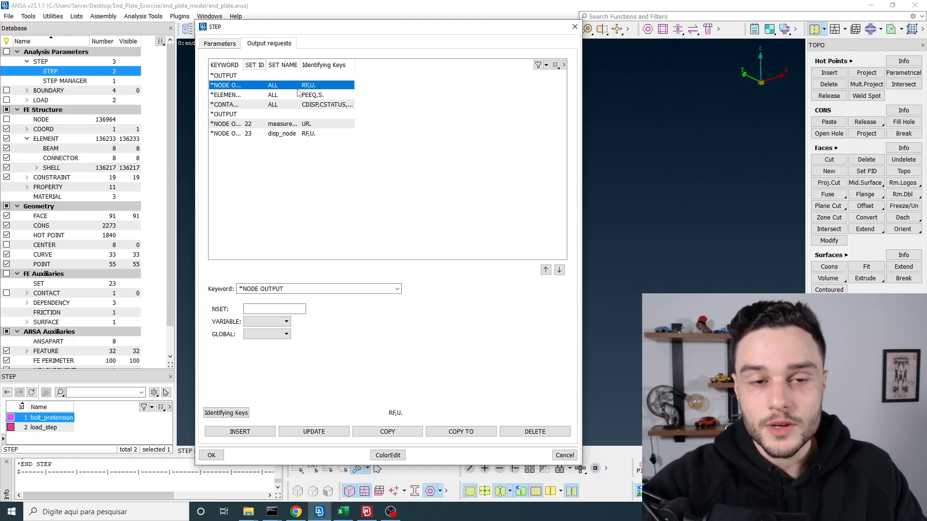
click(575, 27)
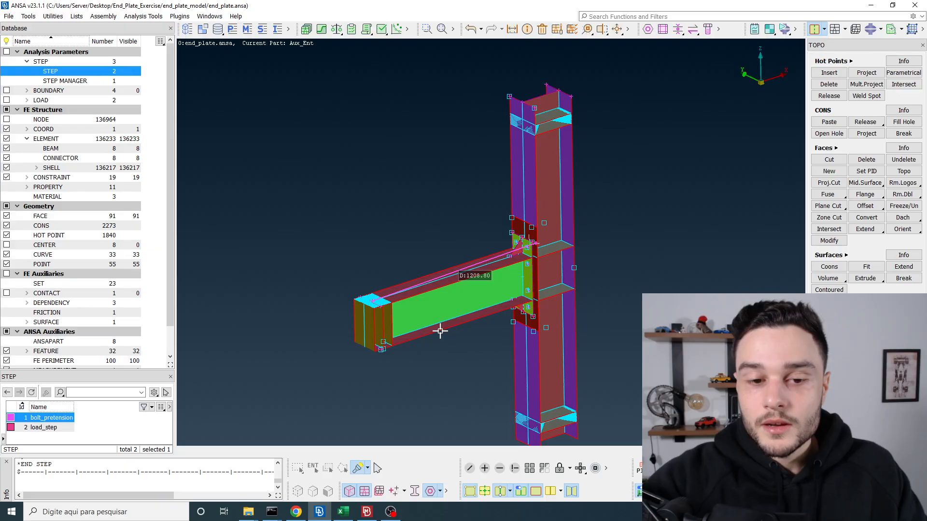
Switch to META and create a new 2D plot window named Window2
key(alt+Tab)
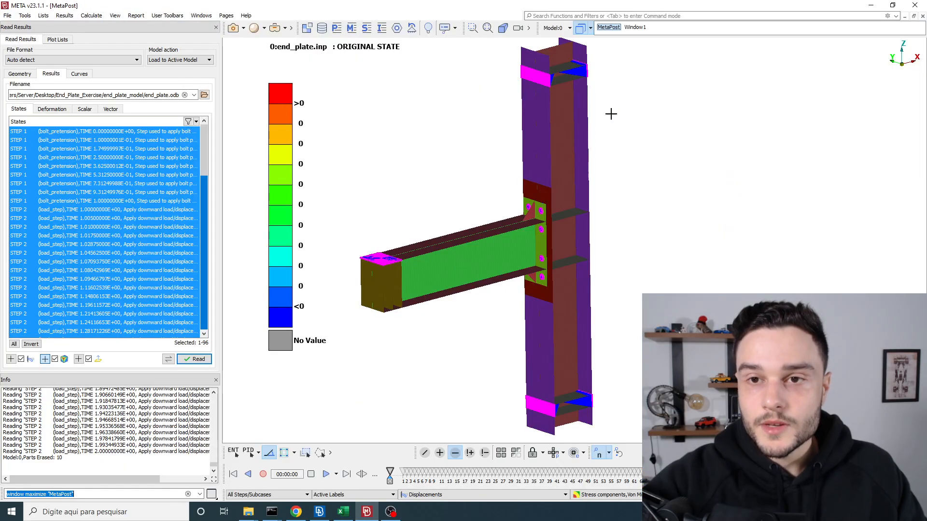
right_click(666, 29)
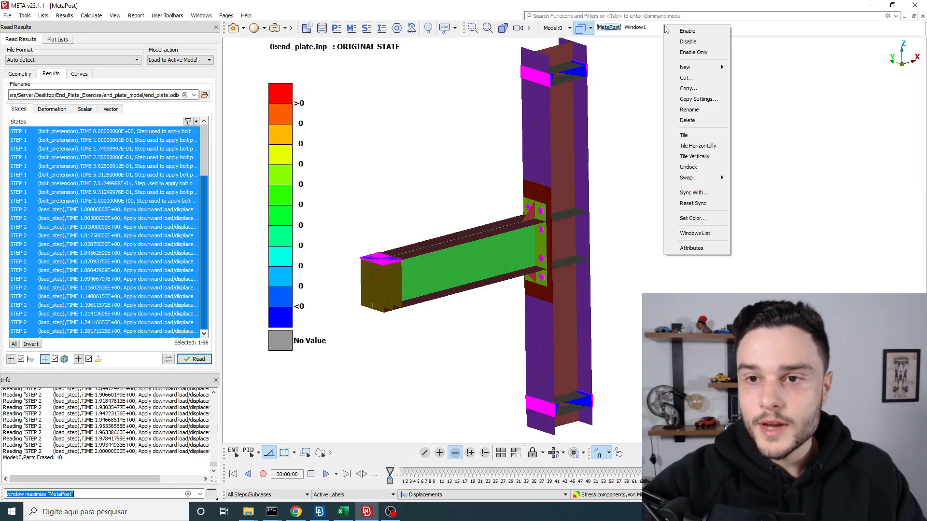
mouse_move(696, 69)
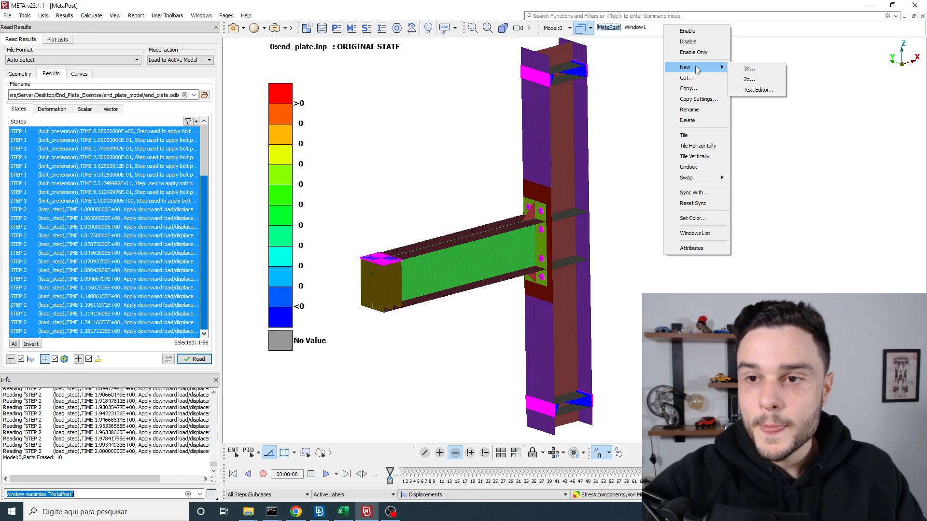
click(753, 79)
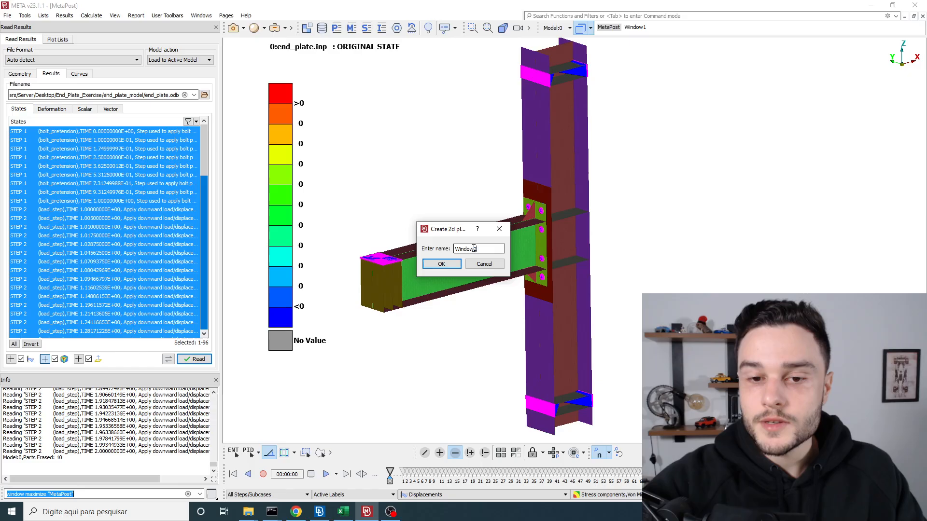
drag(478, 250, 415, 249)
click(439, 265)
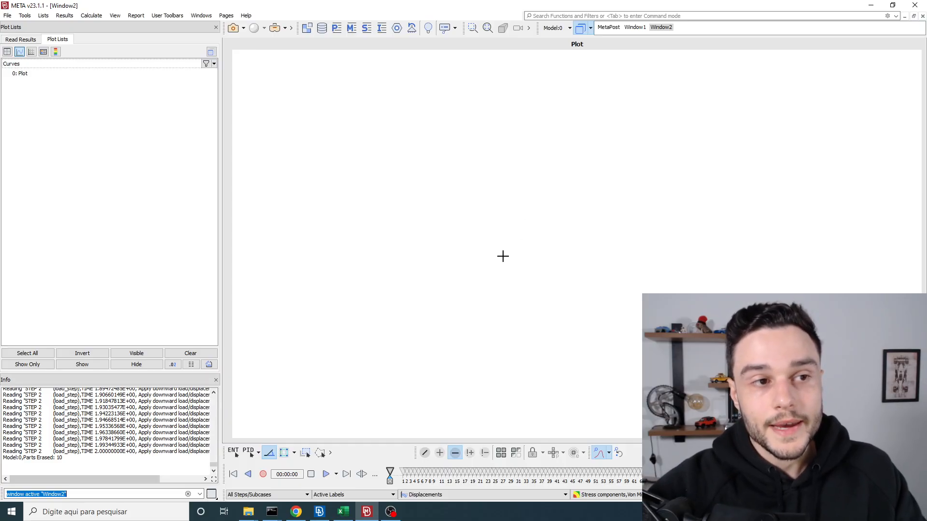
Open the curve creation from model entities for Window2, move its dialog clear and empty the node ID entry
right_click(345, 99)
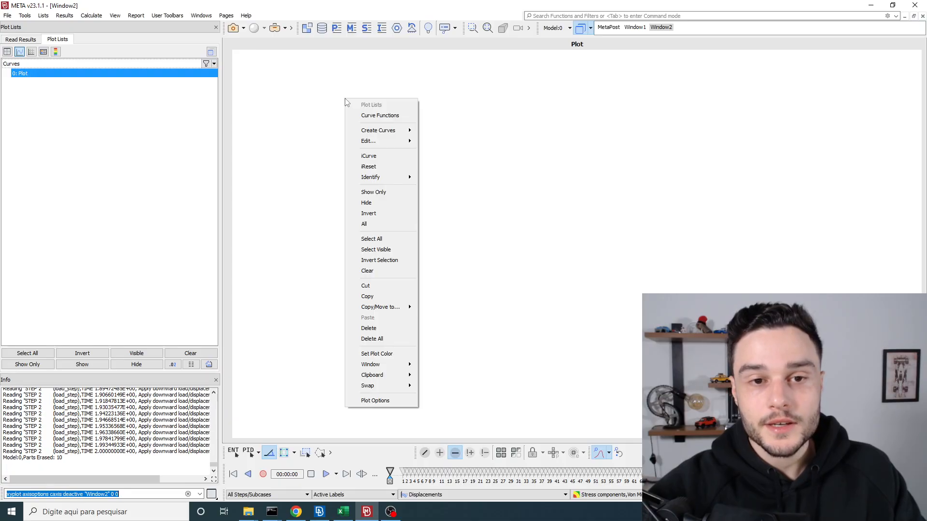
mouse_move(363, 132)
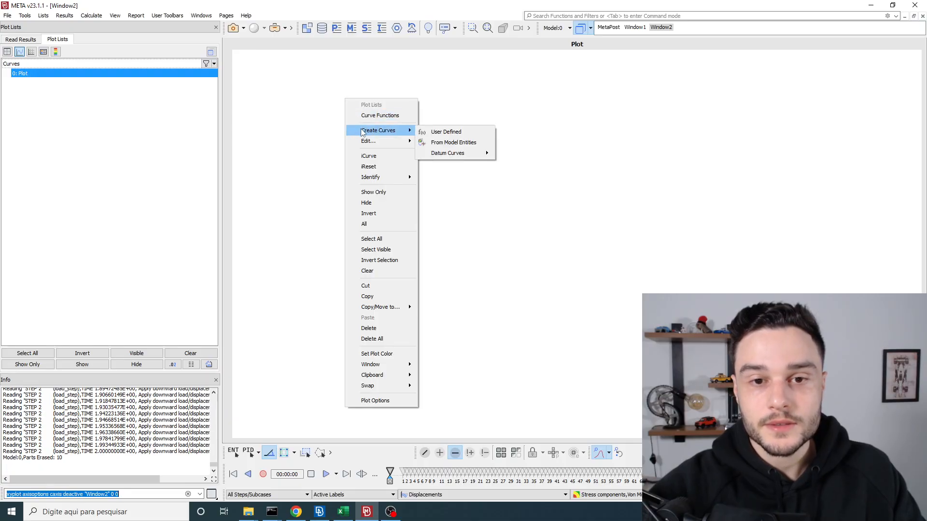
click(453, 143)
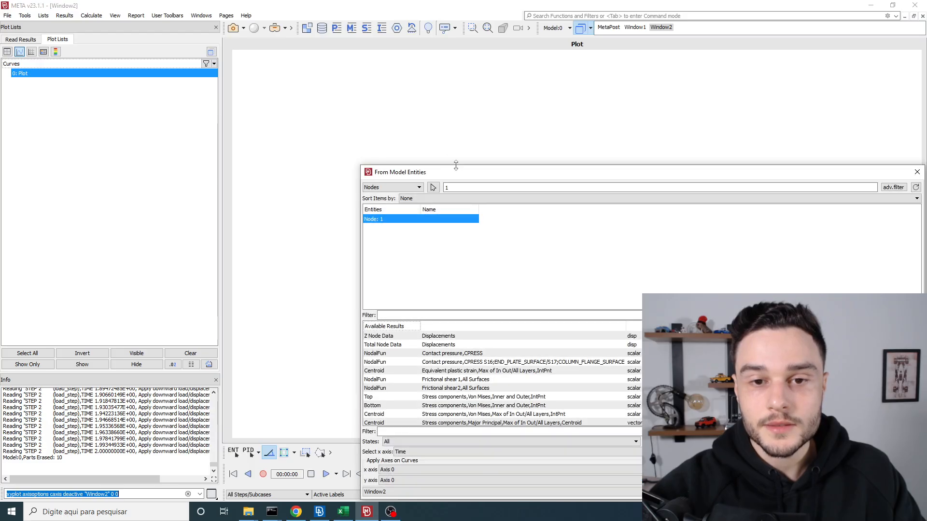
drag(459, 176, 194, 49)
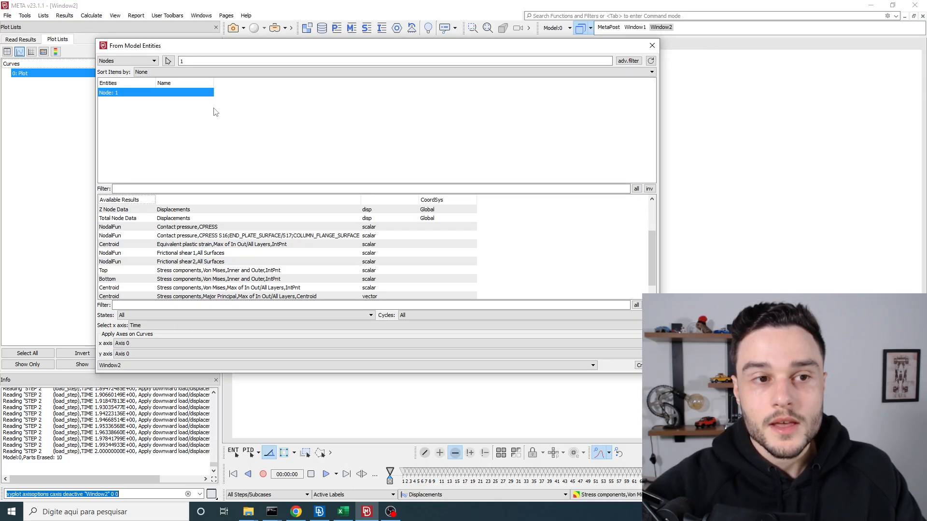
click(192, 62)
key(BackSpace)
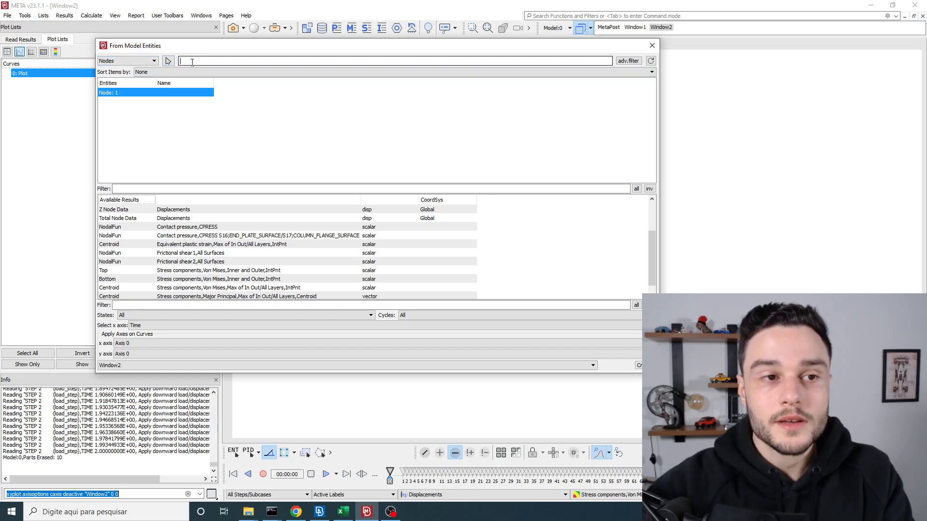
click(128, 61)
click(116, 73)
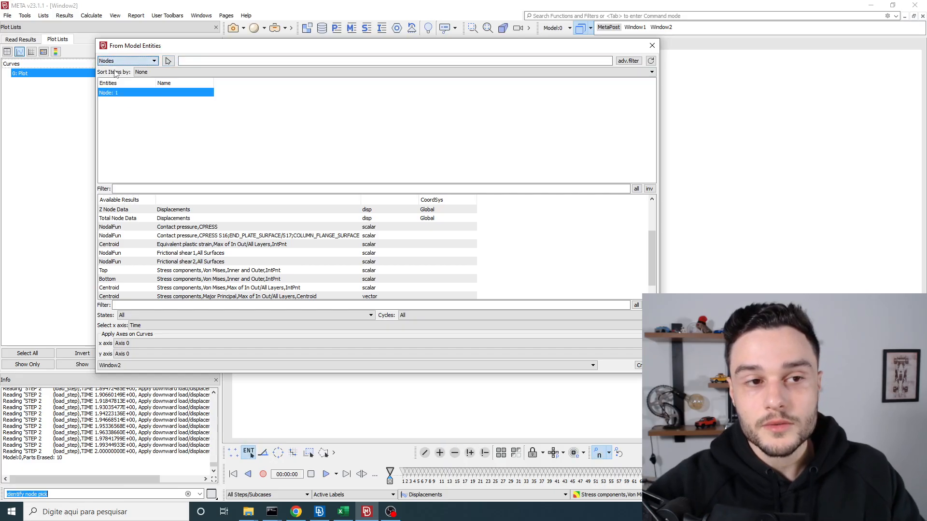
click(190, 61)
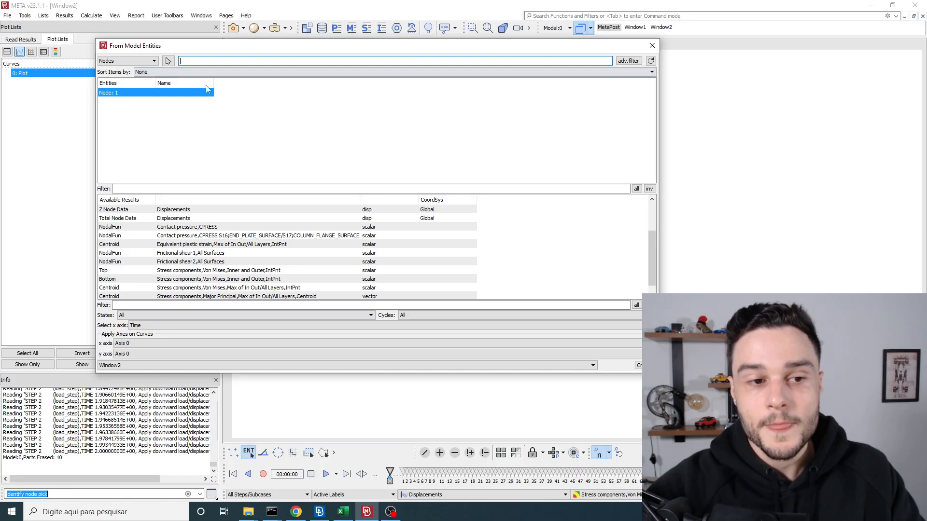
Check the available nodal results for the reaction forces needed for the Fx, Fy, Fz curves, and close the curve creation dialog
scroll(188, 246, down, 1)
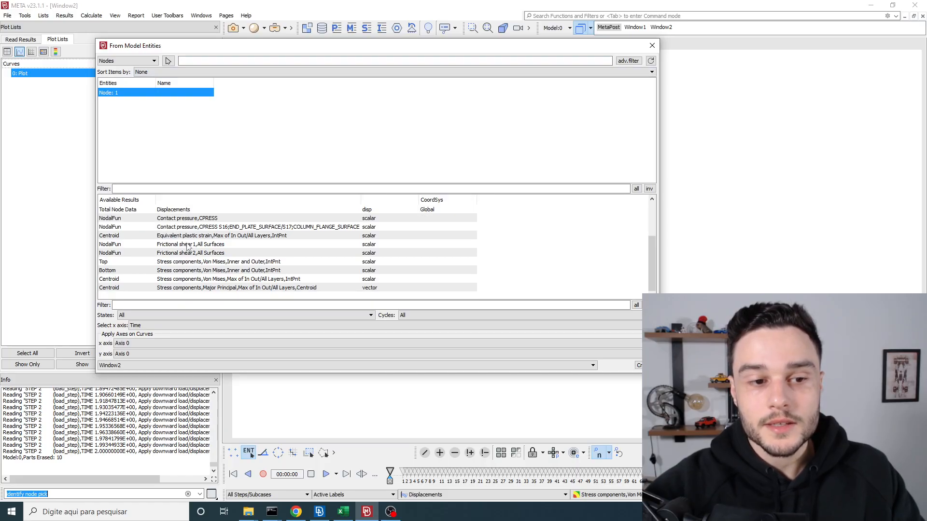
click(196, 286)
click(198, 279)
click(202, 271)
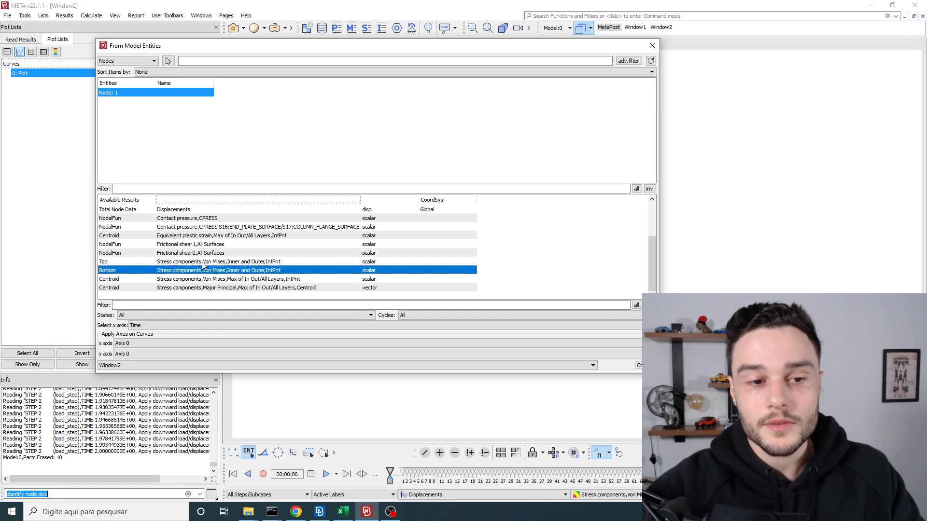
click(202, 262)
click(202, 253)
click(206, 245)
click(211, 236)
click(215, 227)
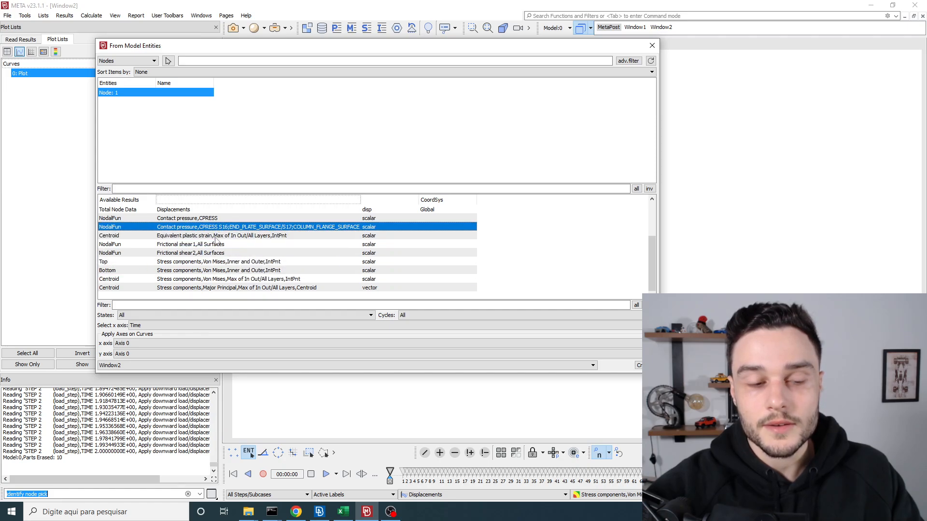
scroll(216, 246, up, 3)
click(216, 245)
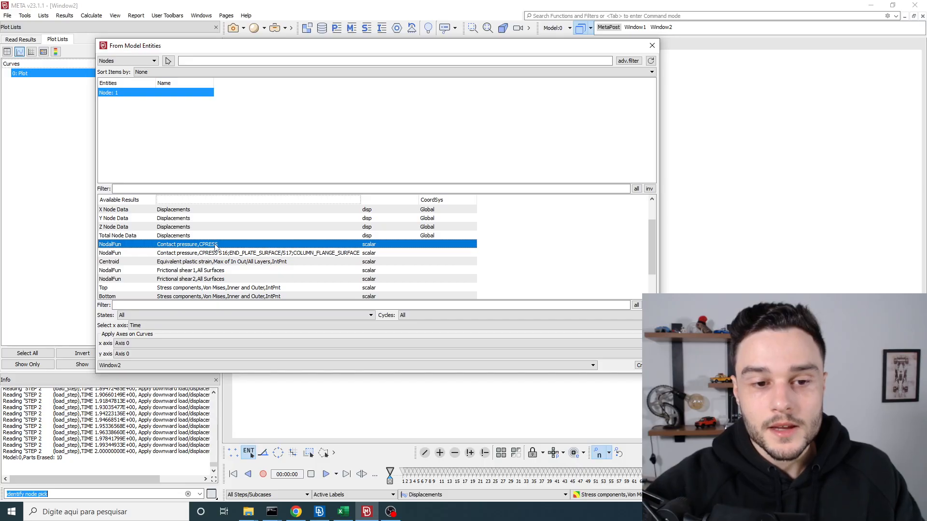
scroll(222, 260, down, 3)
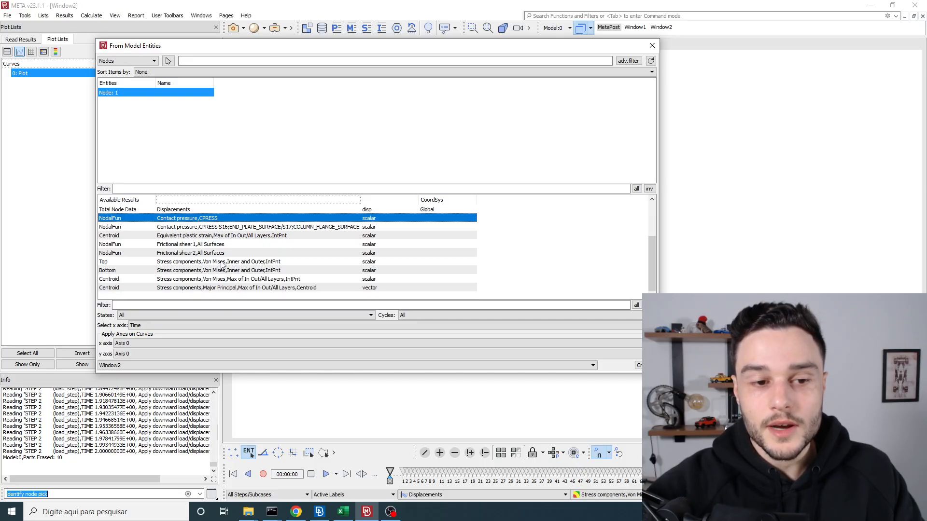
click(222, 287)
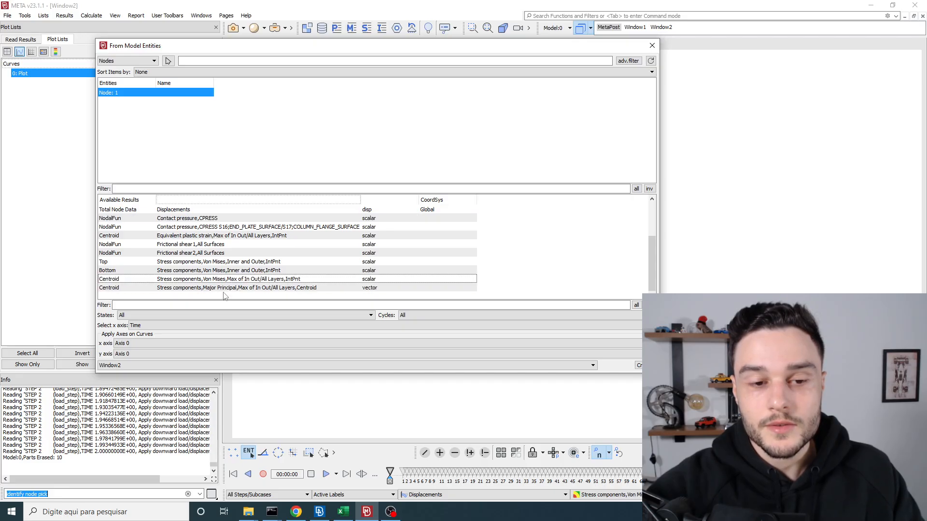
click(219, 283)
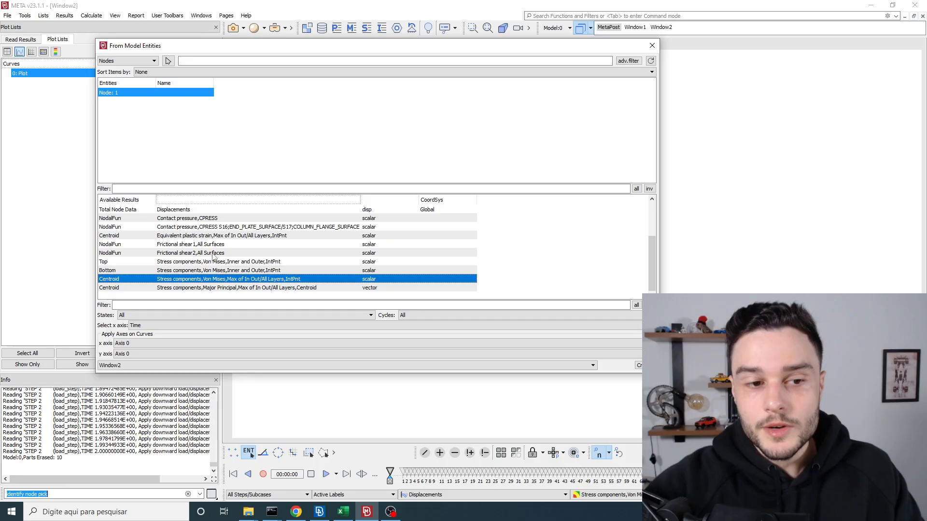
drag(202, 228, 612, 209)
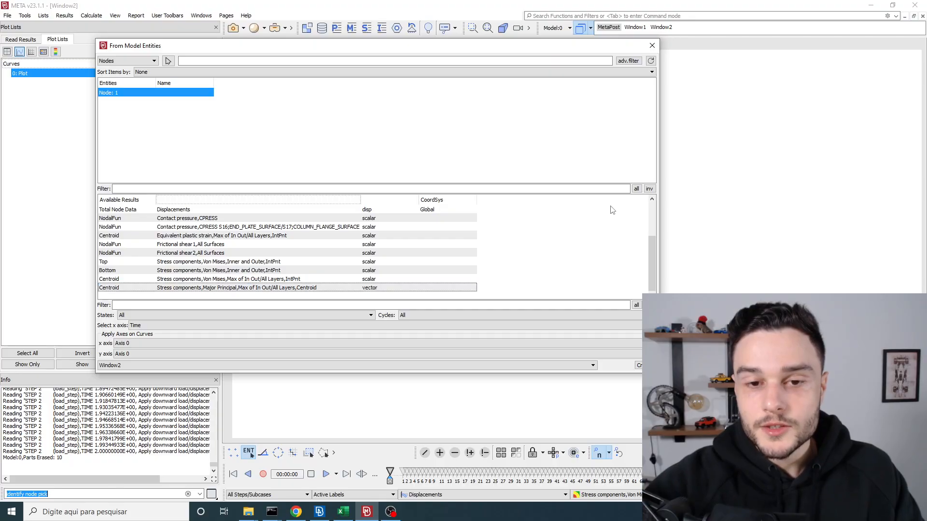
click(652, 48)
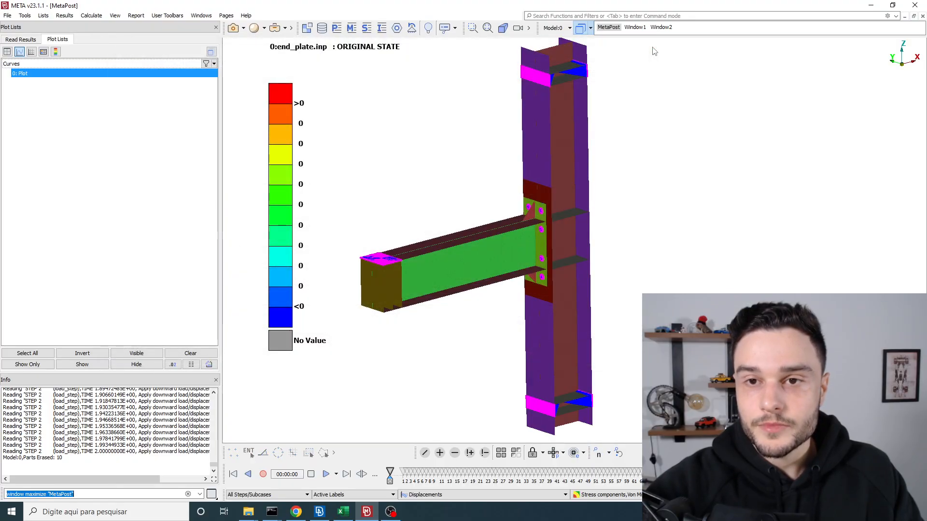
Read the scalar Reaction Forces (RF), Direction-X results from end_plate.odb for the MetaPost window and turn off the scalar fringe display
click(609, 28)
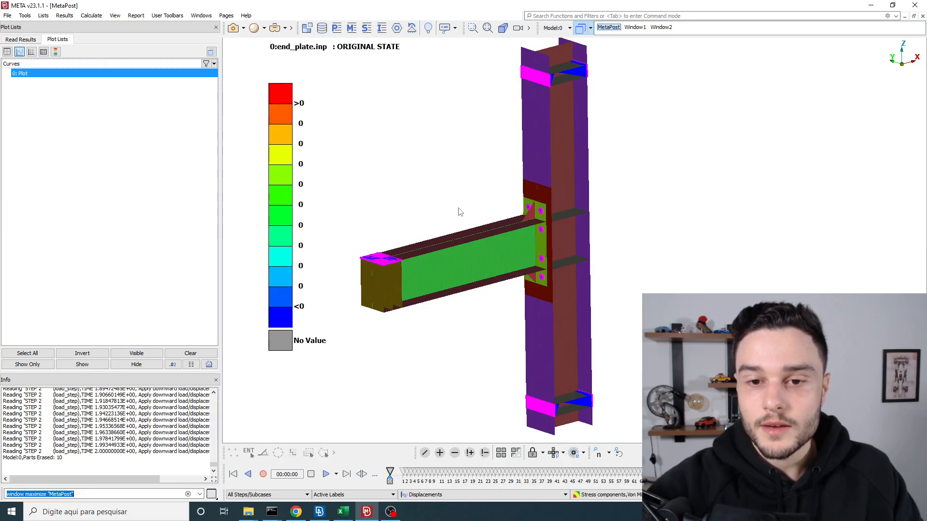
click(23, 40)
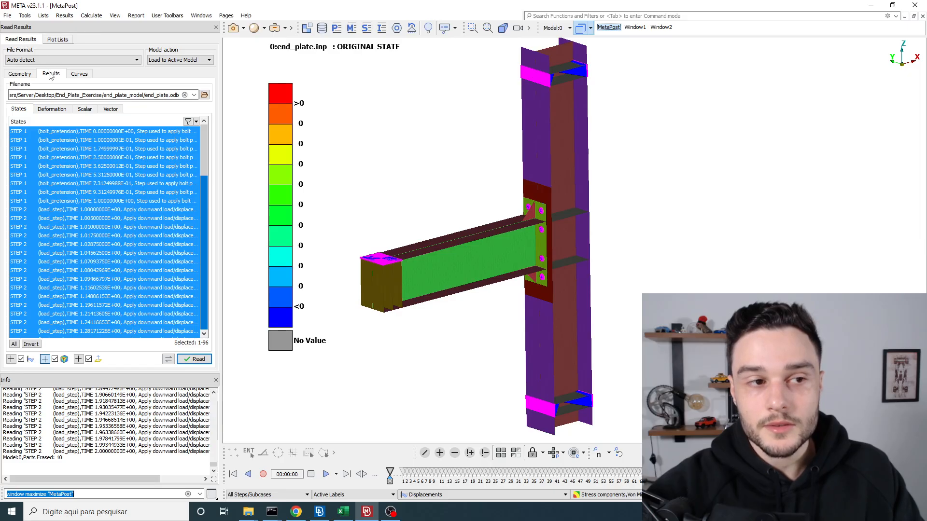
click(84, 110)
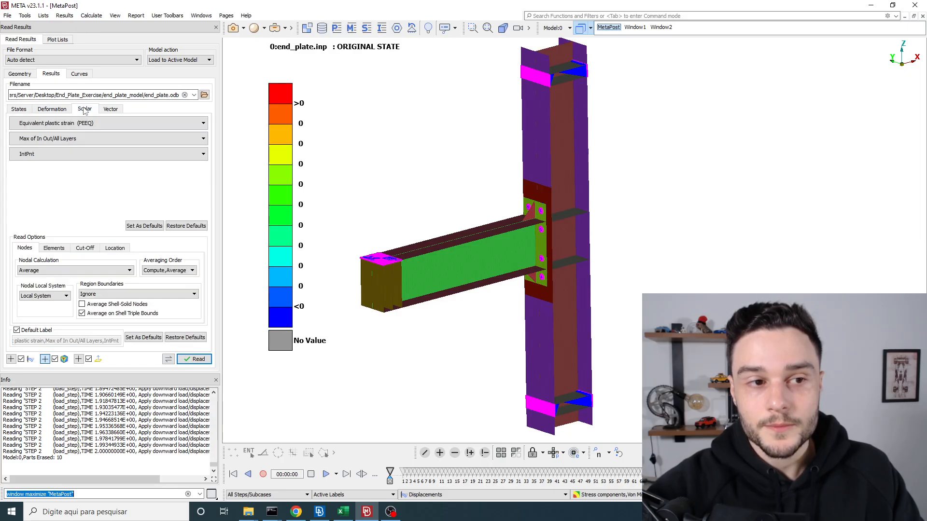
click(57, 124)
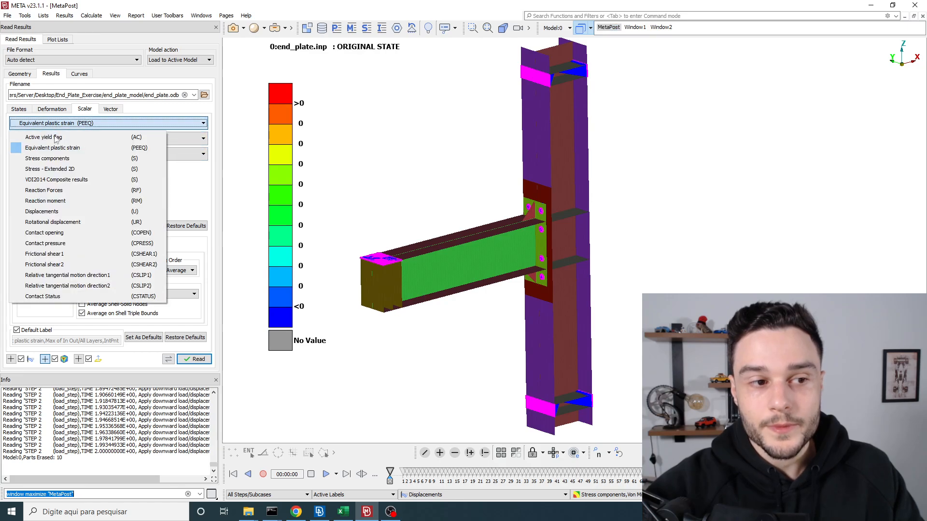
click(45, 191)
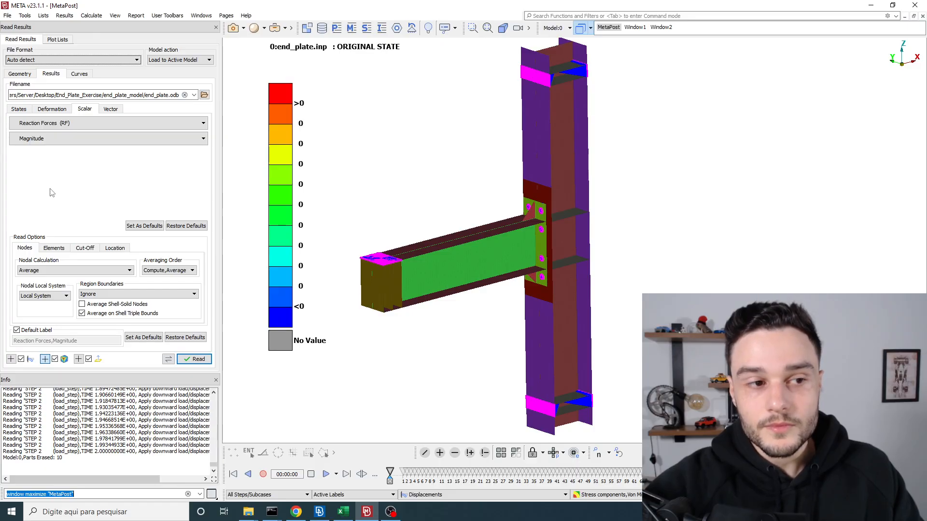
click(57, 140)
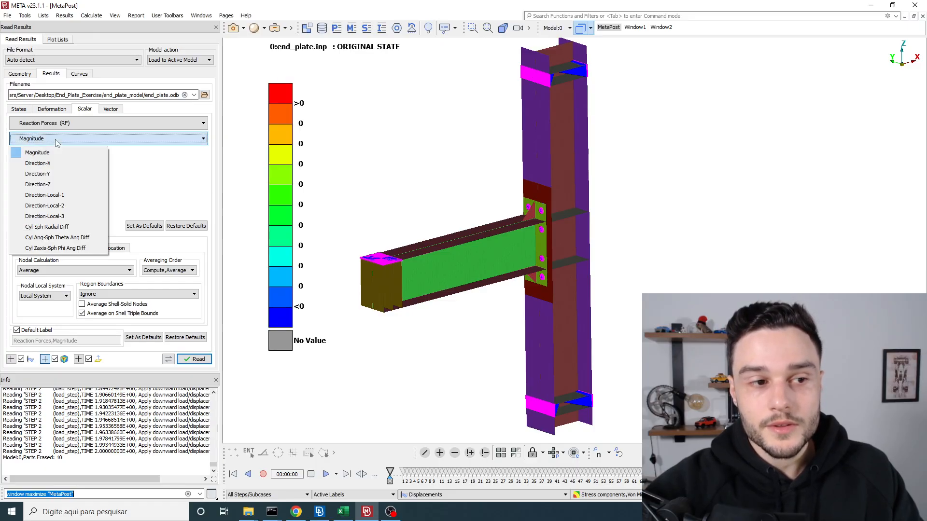
click(50, 163)
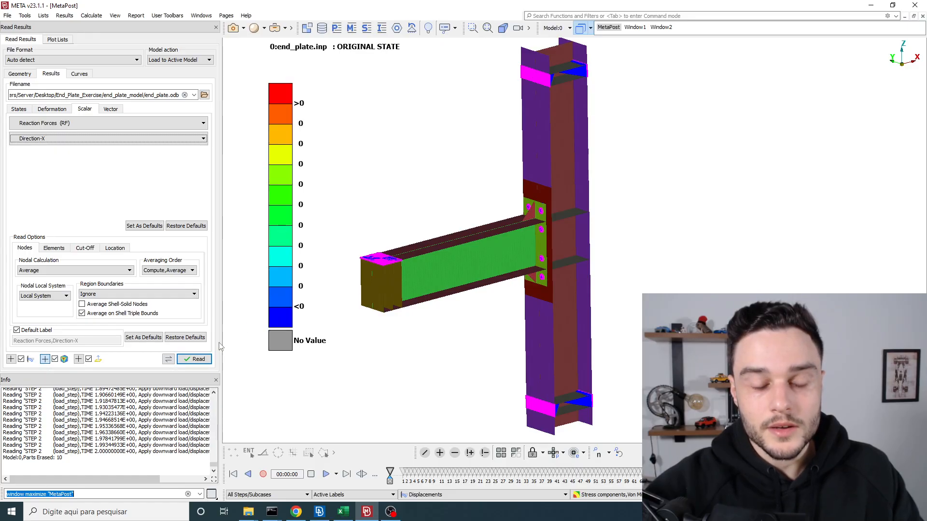
click(198, 359)
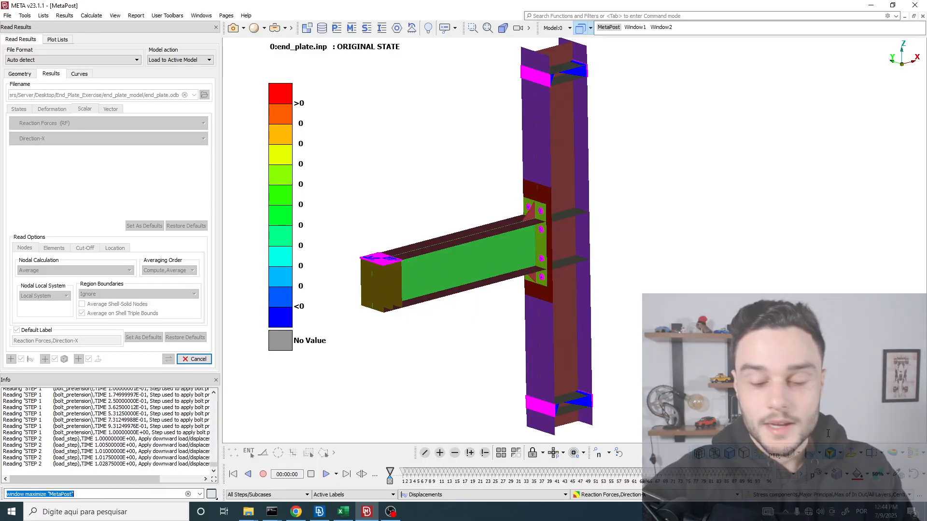
click(830, 452)
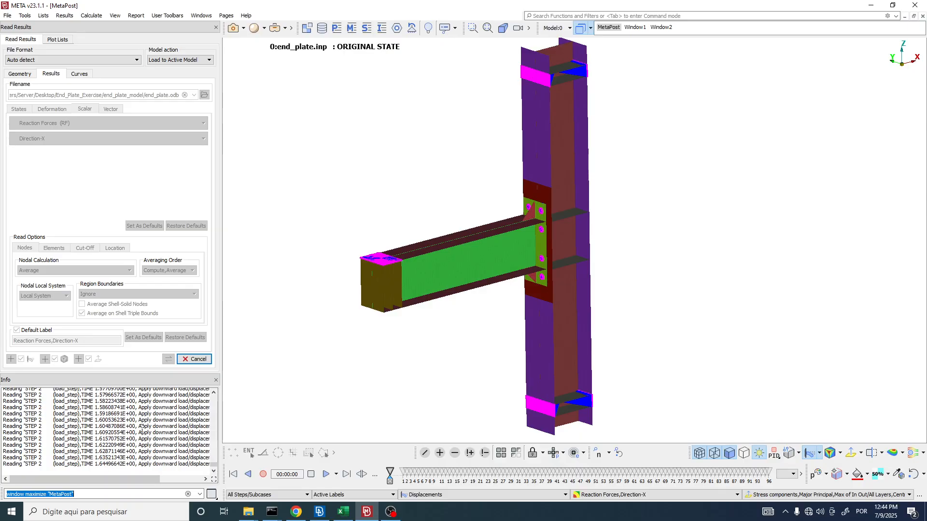
Switch to File Explorer, check the latest increments in end_plate_v2.sta in Notepad++, close the file and minimize the folder window
mouse_move(248, 512)
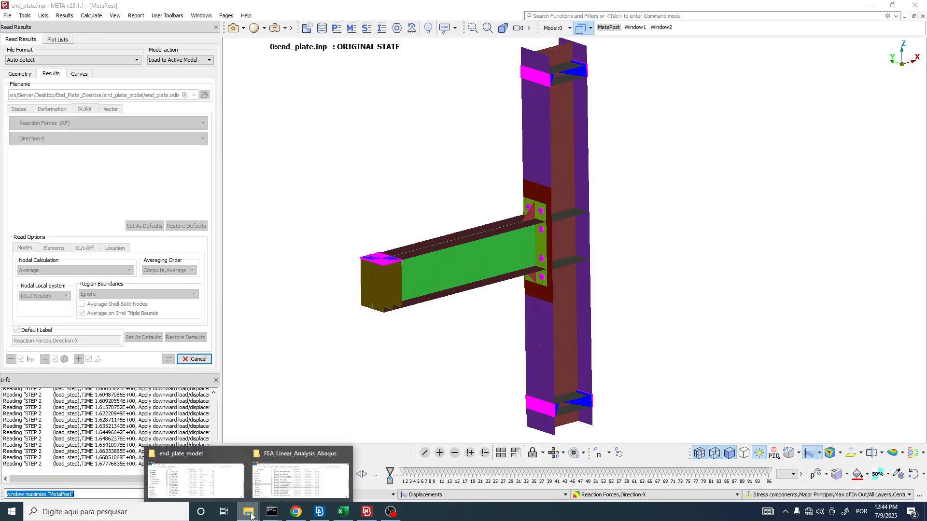
click(226, 484)
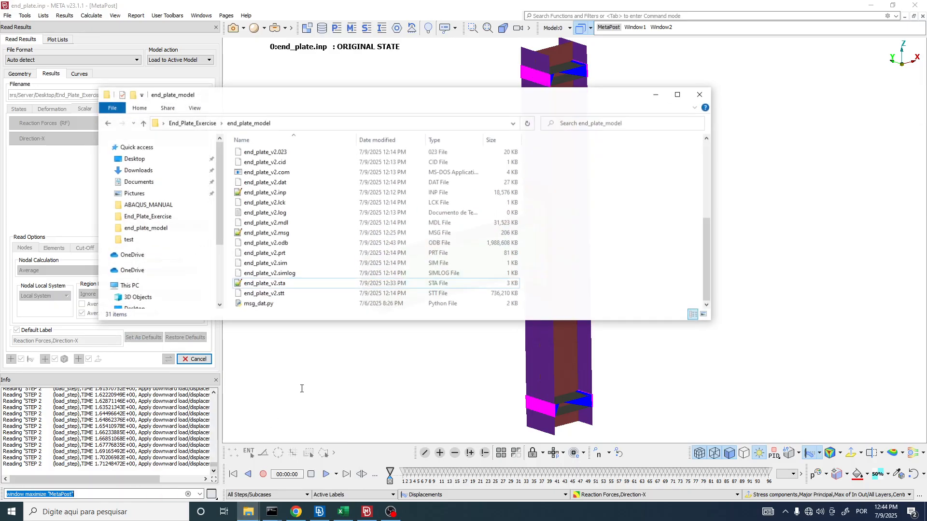
double_click(289, 285)
scroll(284, 295, down, 12)
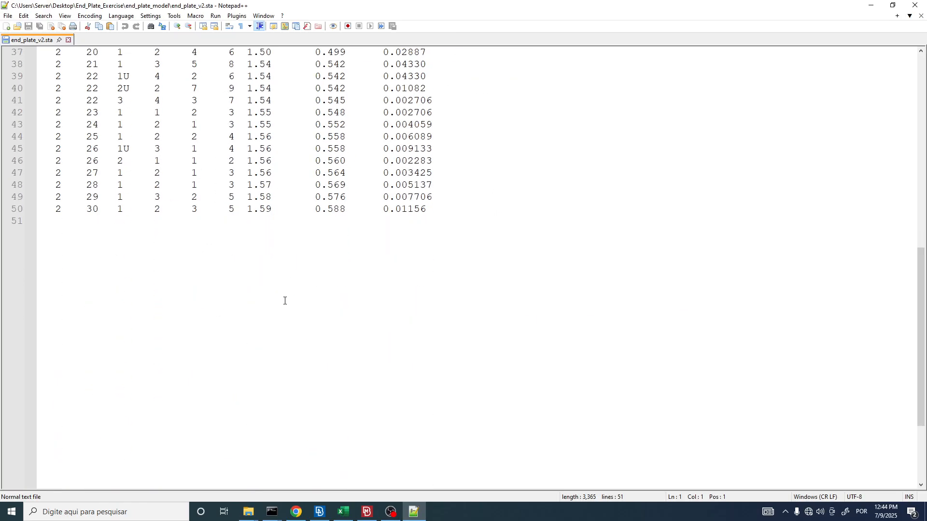
scroll(283, 285, up, 2)
drag(281, 283, 172, 283)
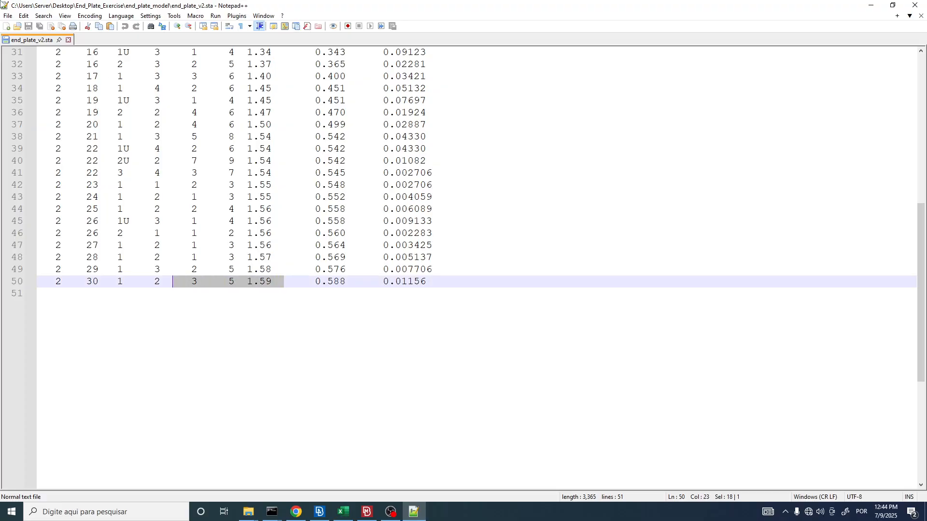
click(68, 40)
click(915, 5)
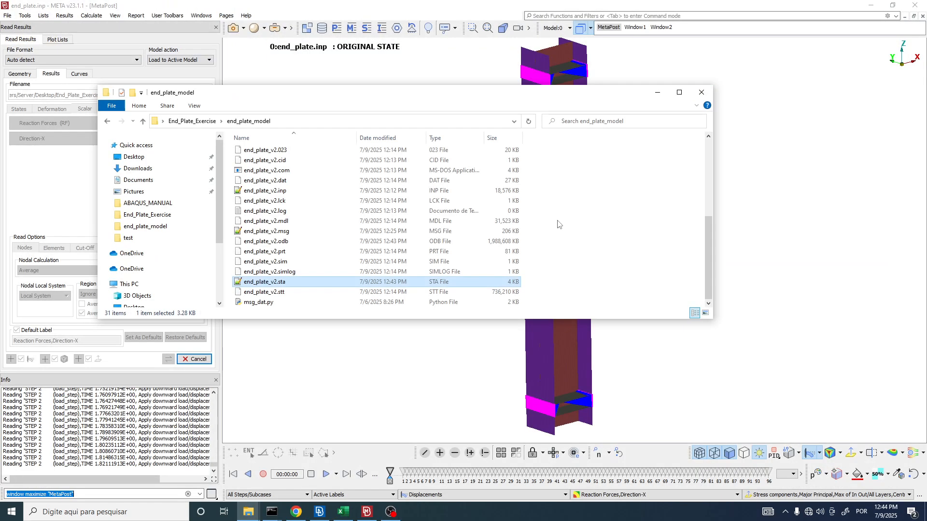
click(657, 93)
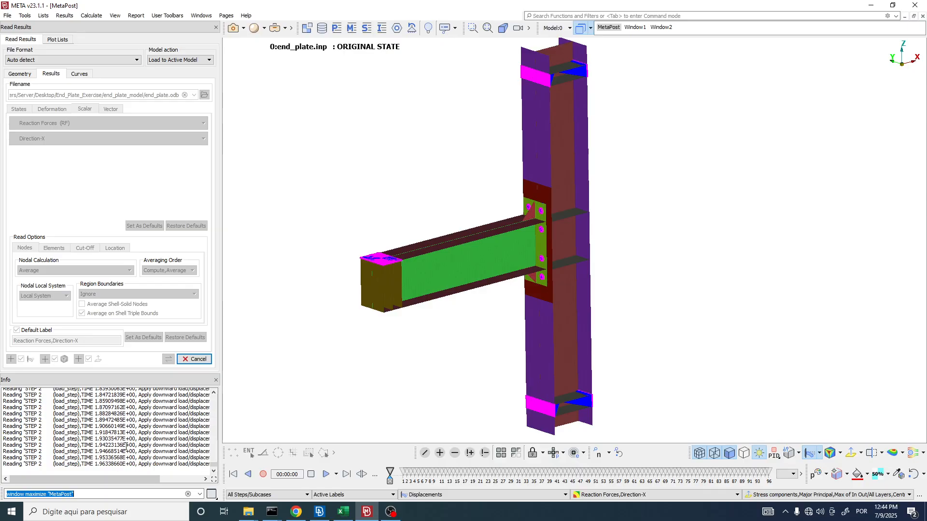
click(389, 513)
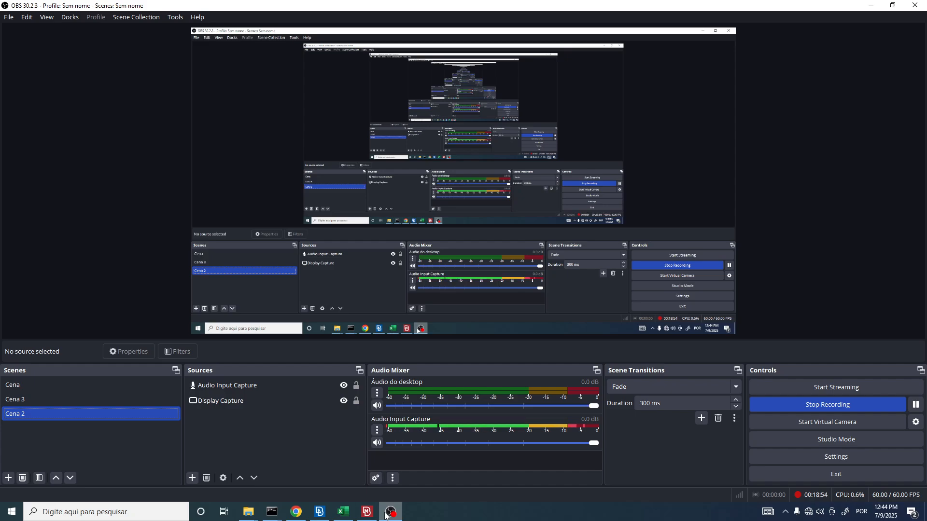
click(392, 514)
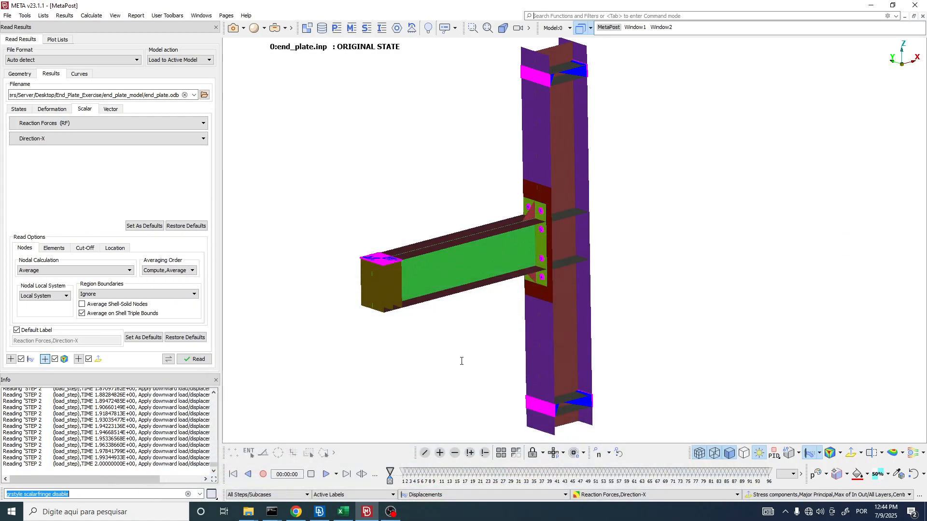
Read the scalar Reaction Forces (RF), Direction-Y results from end_plate.odb
click(52, 141)
click(49, 176)
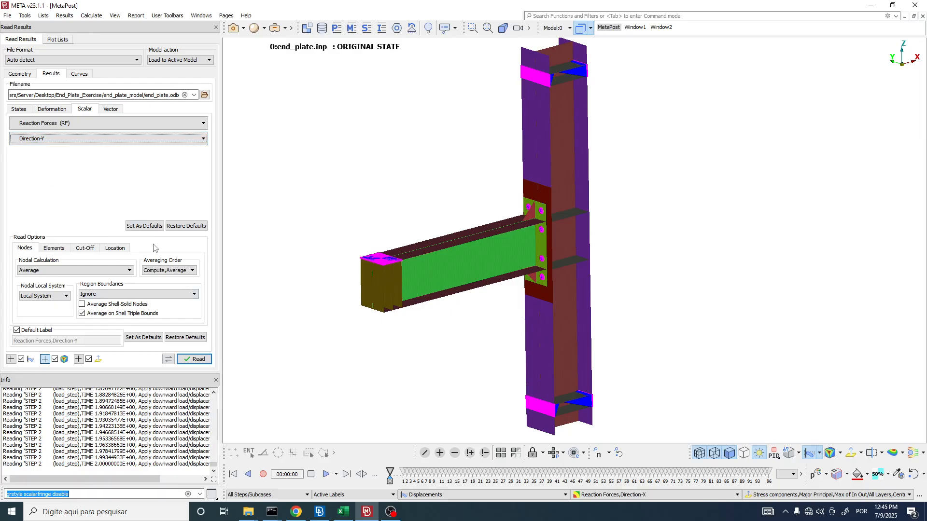
click(193, 359)
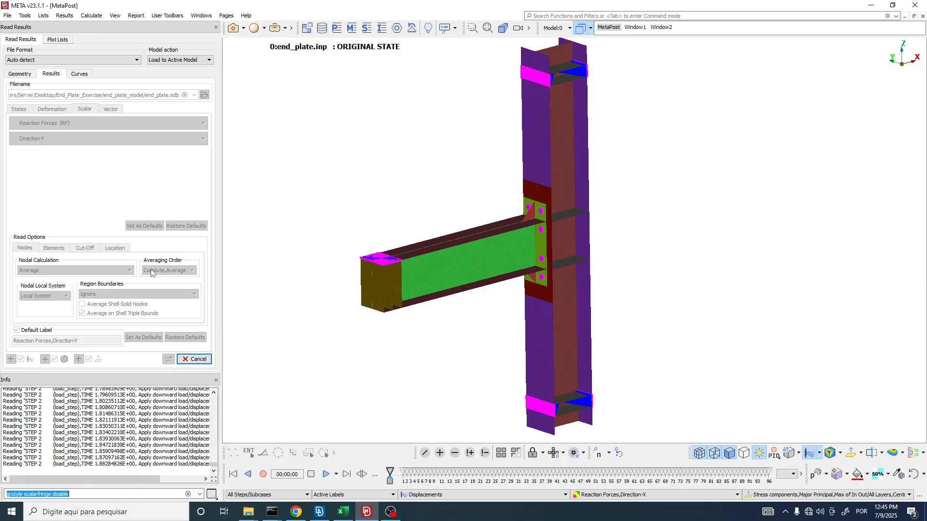
Show the Window2 plot, switch to ANSA and examine the coupling at the column's upper end
click(667, 28)
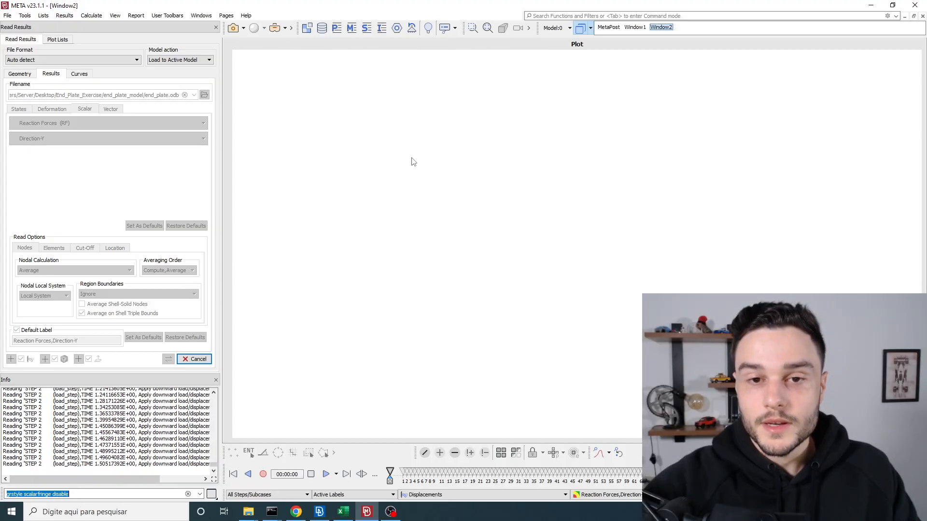
click(319, 512)
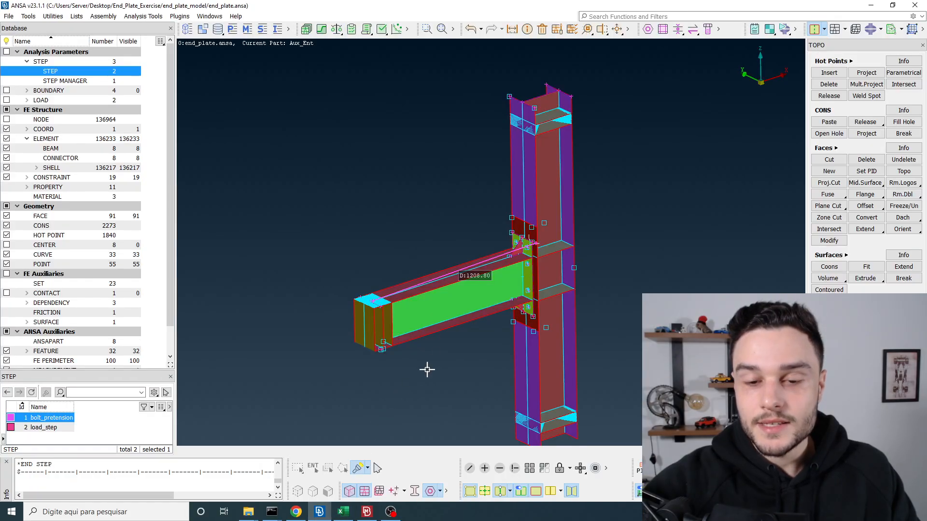
scroll(543, 118, up, 5)
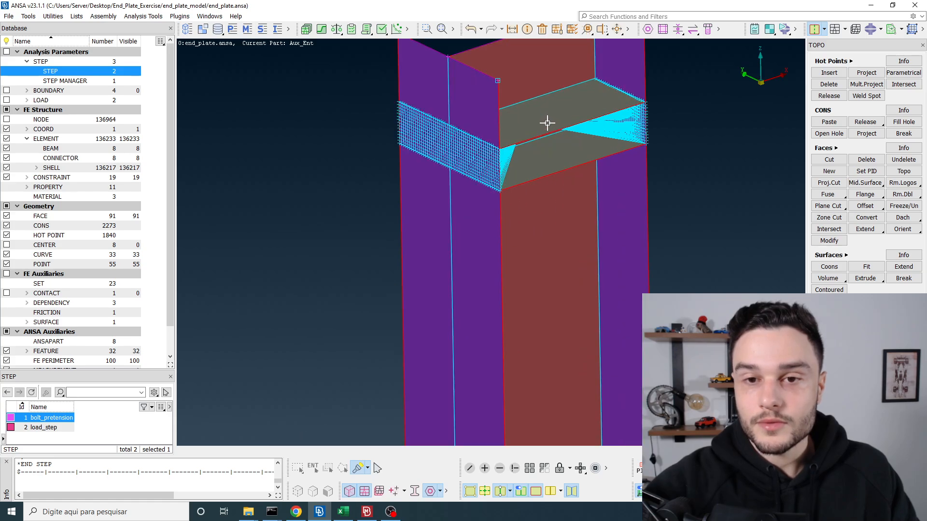
scroll(516, 103, down, 5)
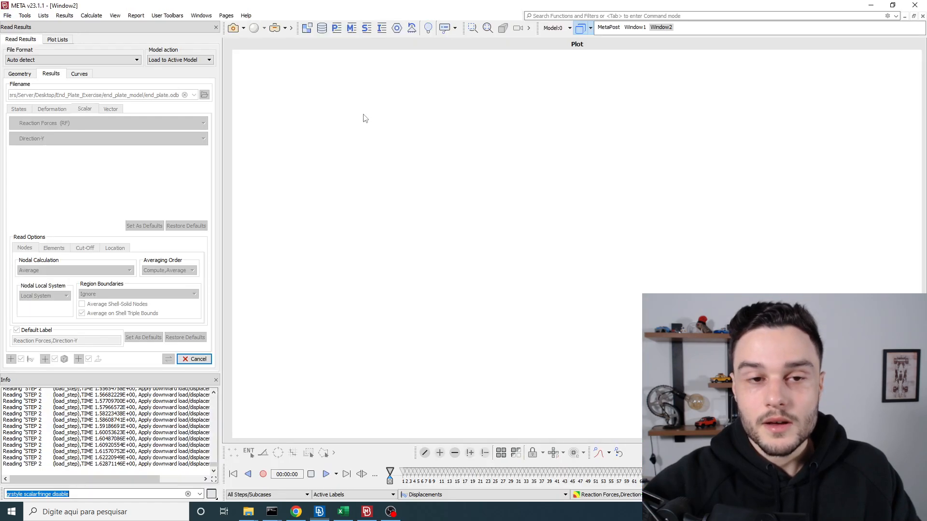
Back in META, start creating curves from model entities in Window2 with Nodes as the entity type
right_click(368, 92)
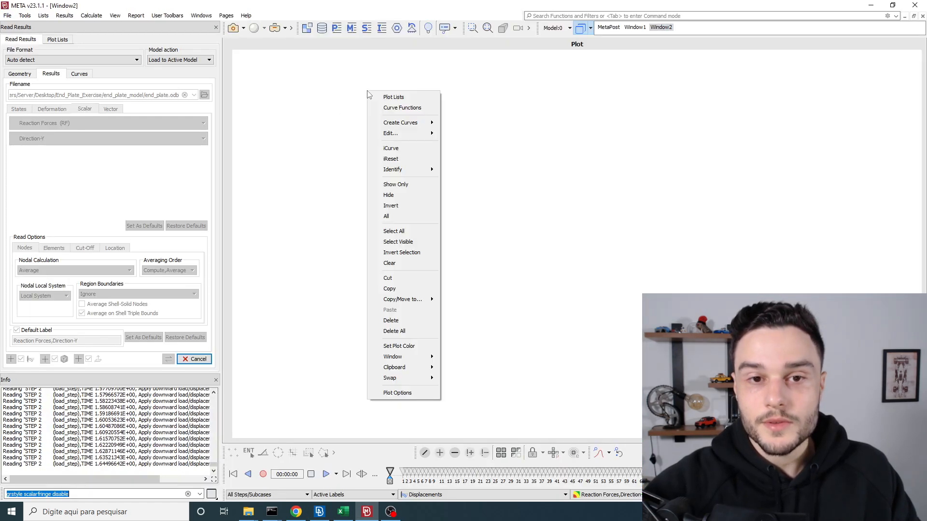
mouse_move(386, 126)
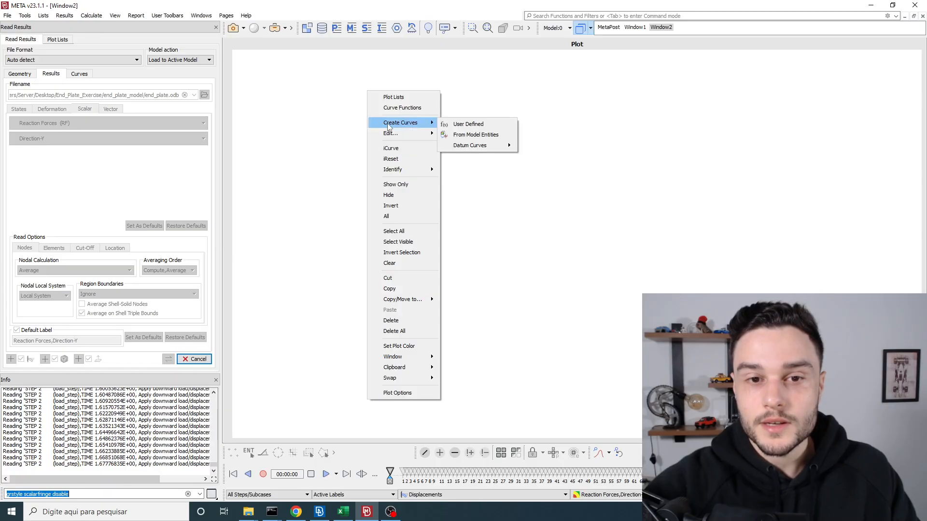
click(470, 134)
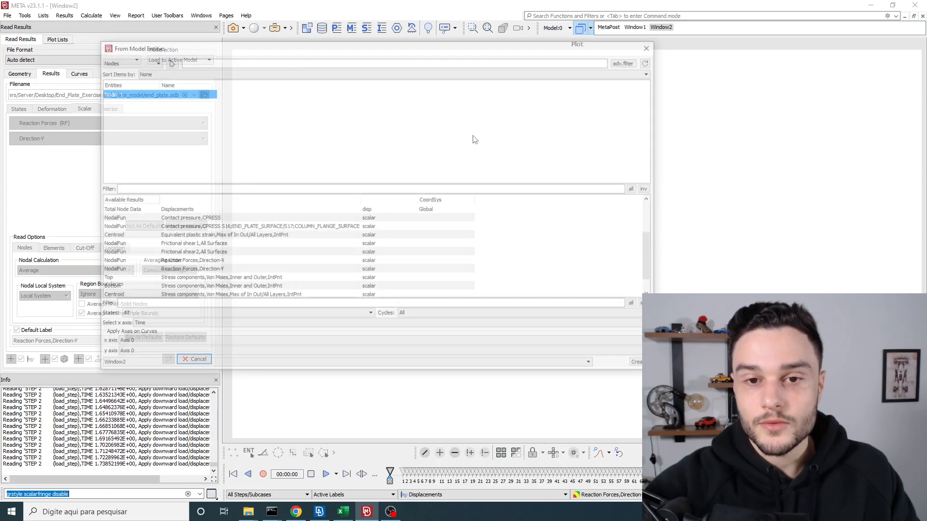
click(130, 62)
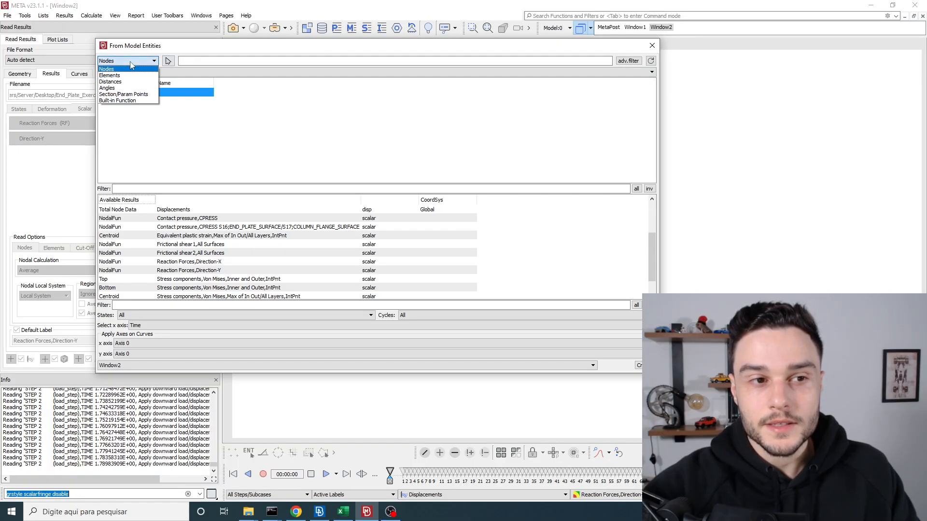
click(130, 62)
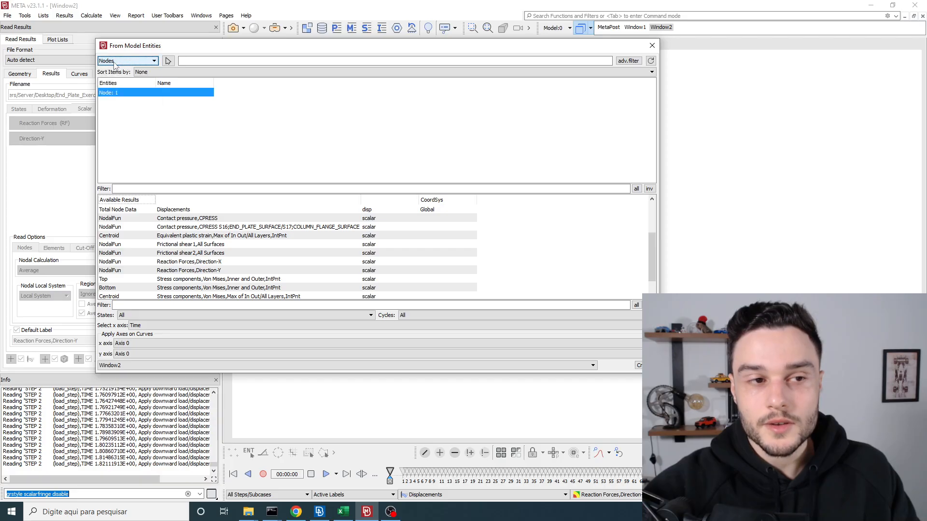
Switch to ANSA and show only the two coupling constraints at the column's upper and lower ends
click(319, 513)
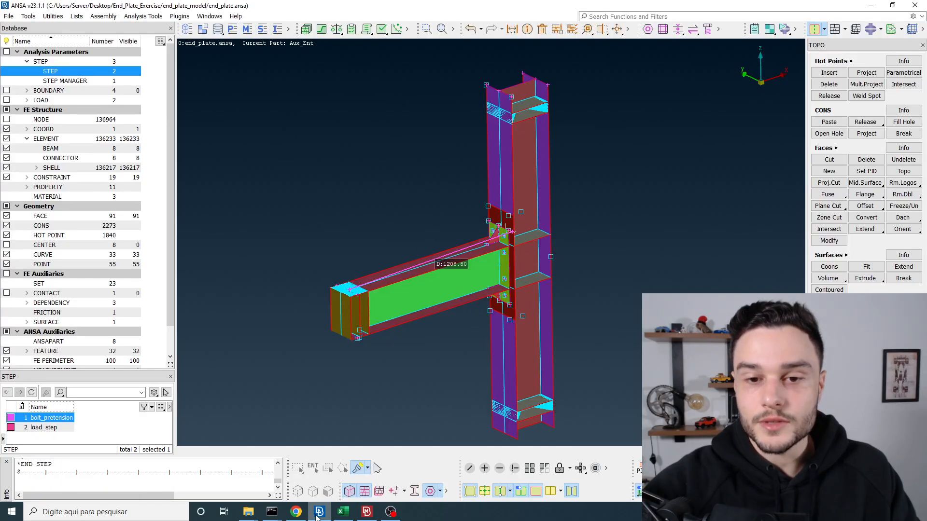
scroll(476, 201, up, 10)
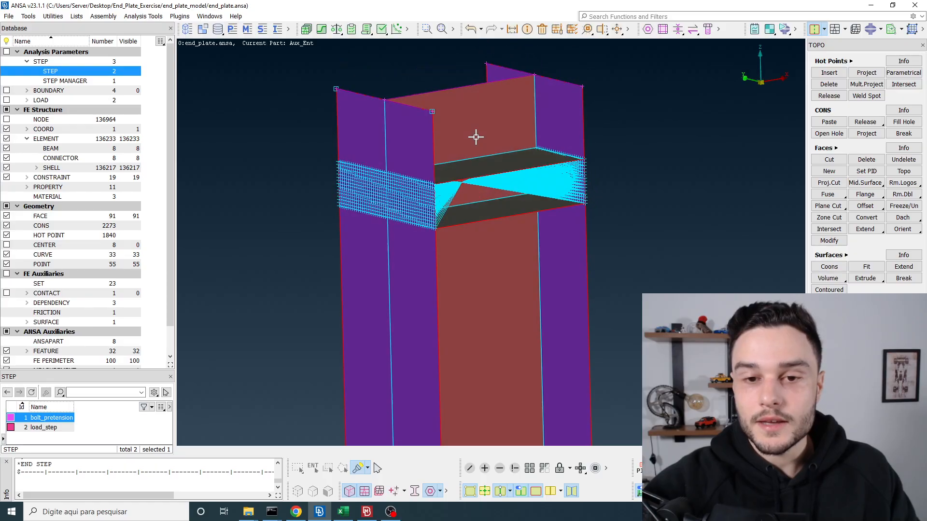
mouse_move(476, 137)
ctrl+mouse_down()
mouse_move(463, 120)
mouse_move(468, 129)
ctrl+mouse_up()
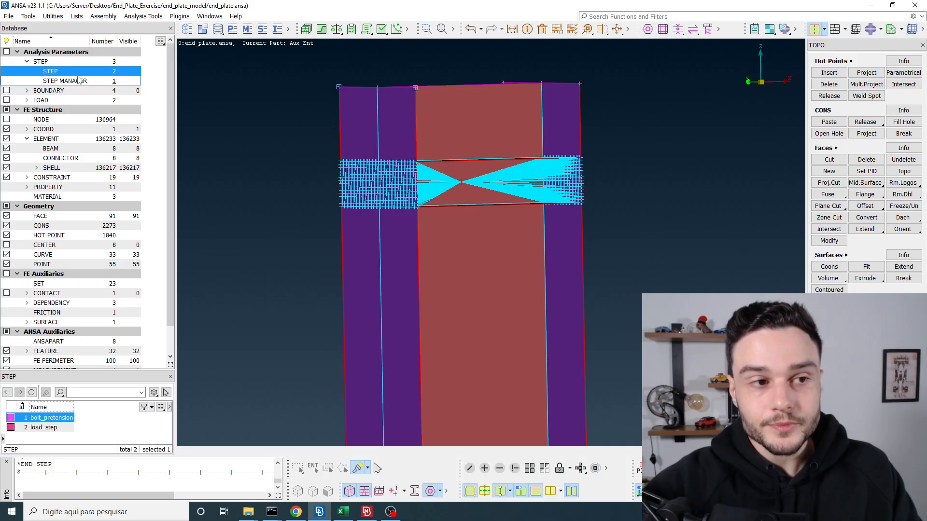
click(58, 177)
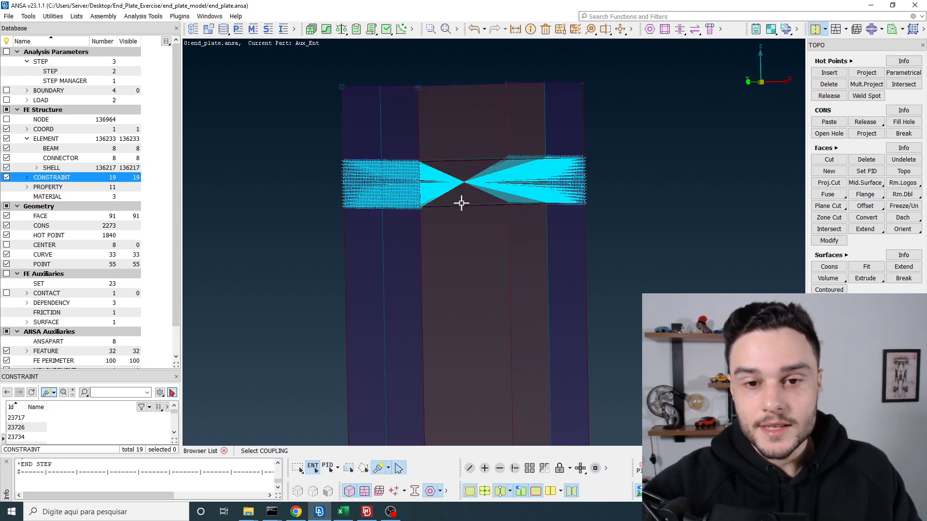
scroll(451, 133, down, 5)
ctrl+drag(453, 177, 455, 191)
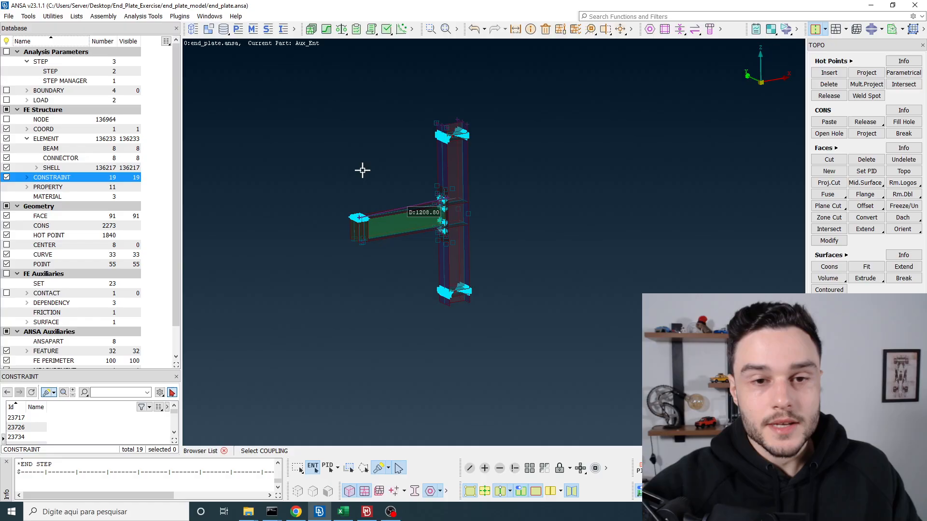
click(465, 139)
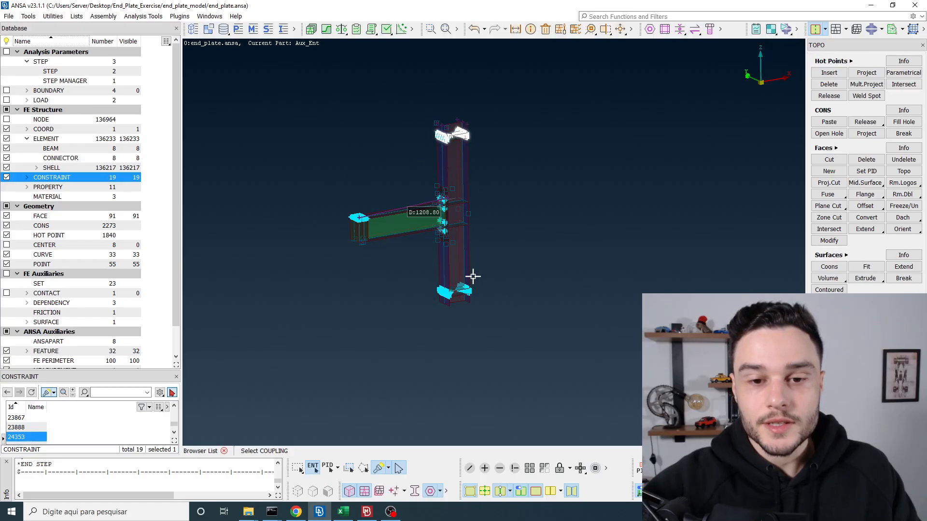
click(468, 294)
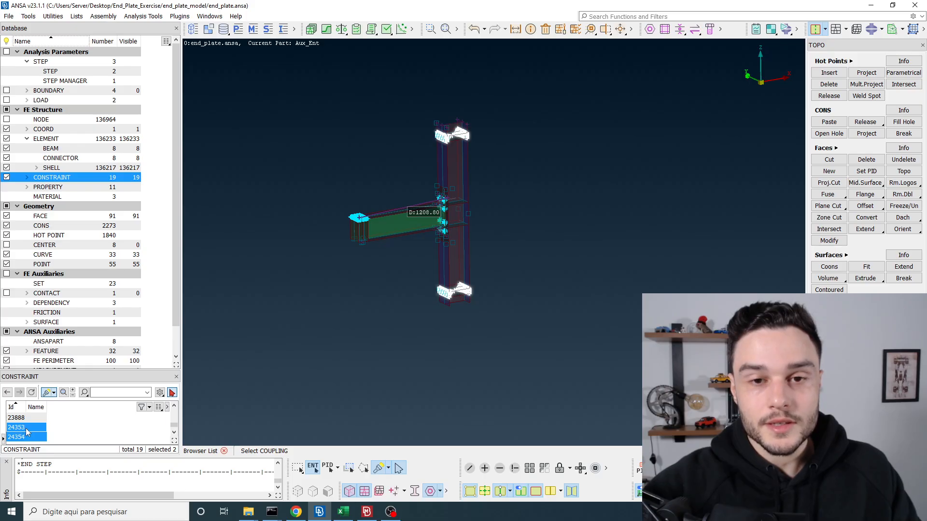
right_click(441, 138)
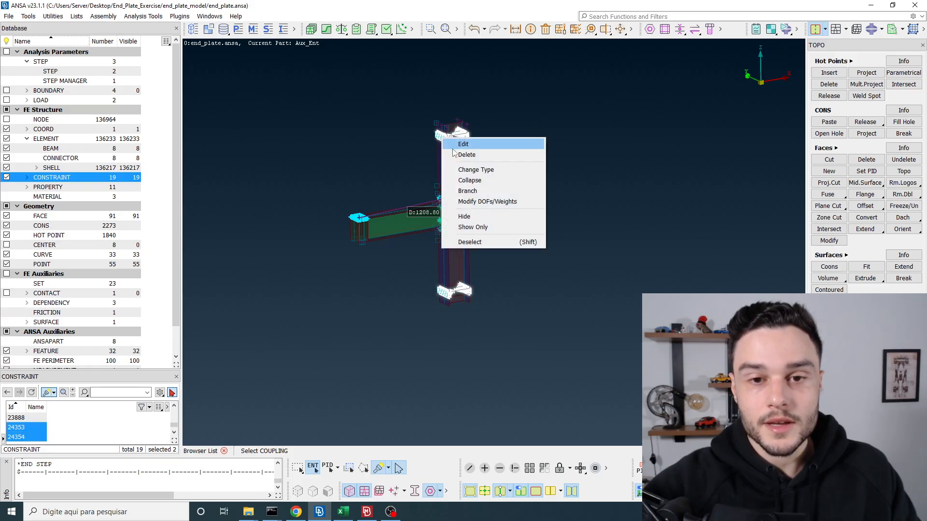
click(490, 225)
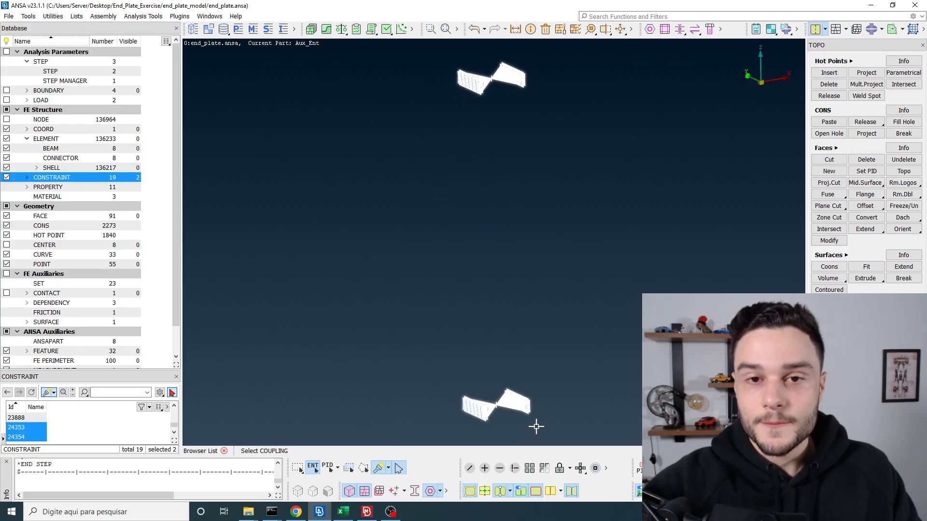
Pick the central reference node of the upper coupling, open its properties and copy its node ID
click(47, 121)
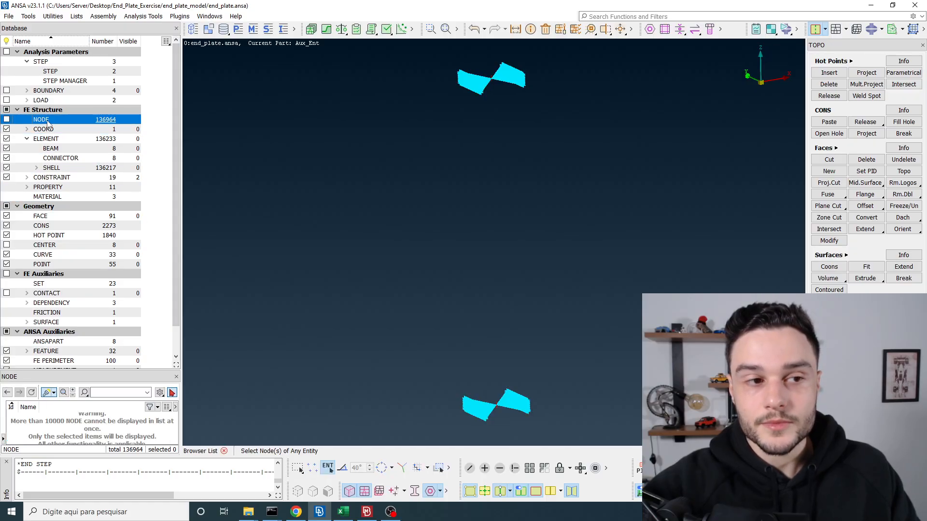
scroll(490, 77, up, 10)
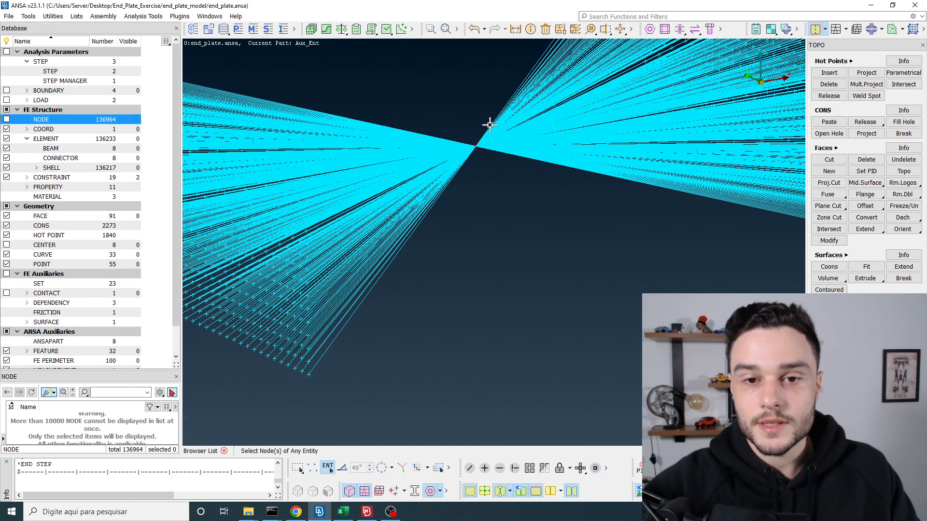
scroll(490, 124, up, 3)
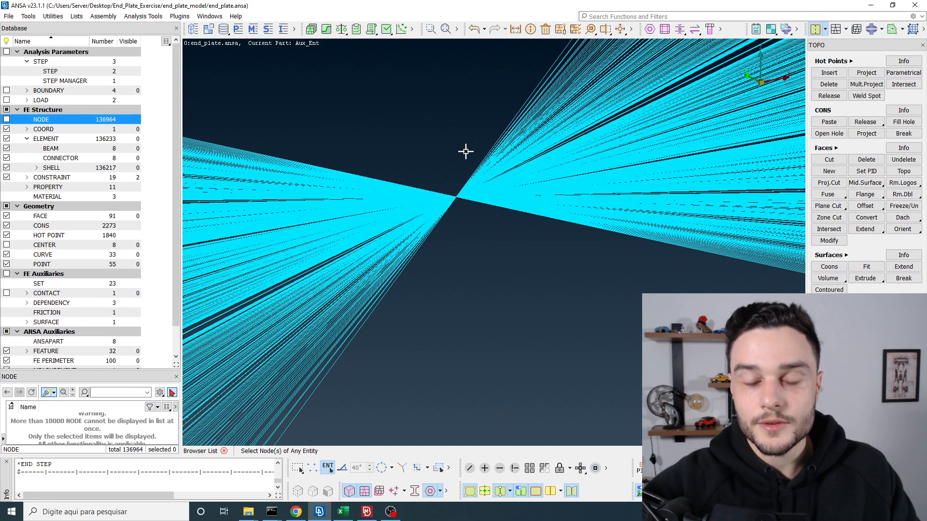
click(456, 198)
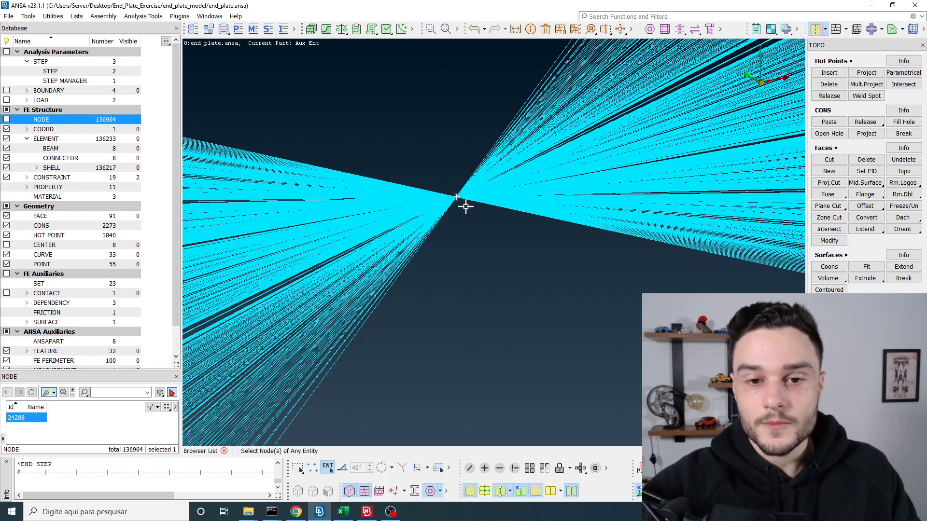
scroll(437, 110, down, 5)
scroll(438, 123, up, 2)
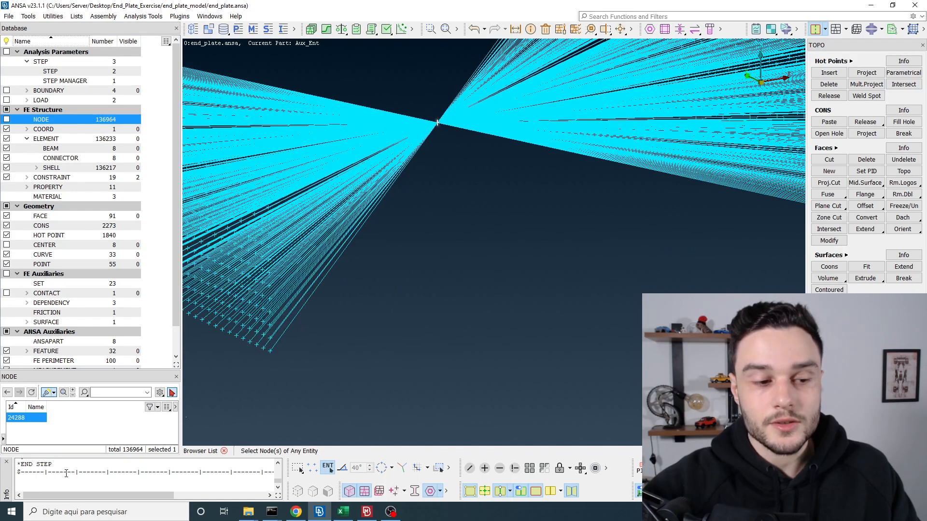
double_click(21, 419)
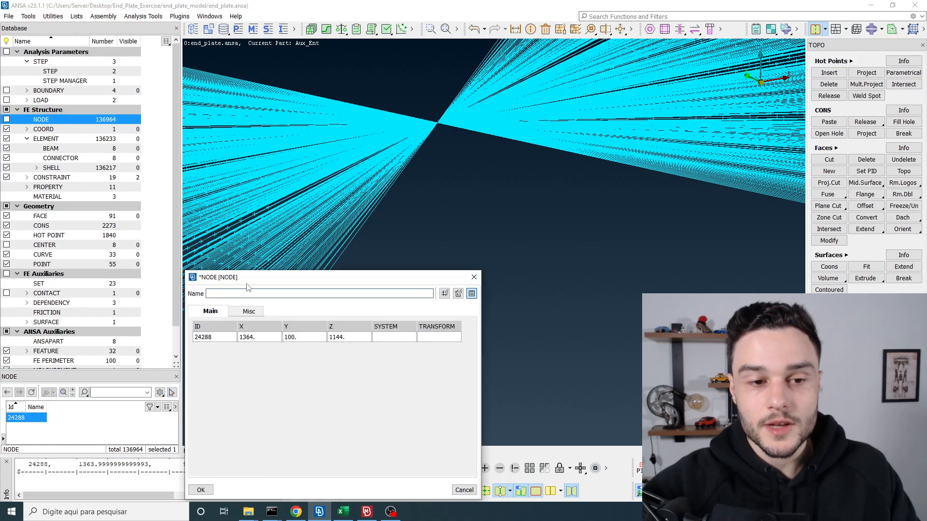
drag(202, 85, 144, 94)
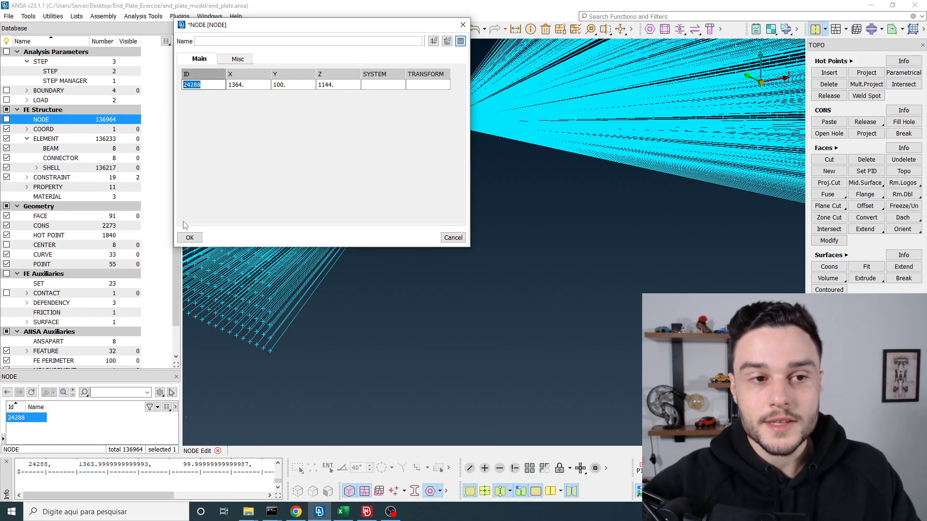
Switch to META and add node 24288 to the entities for curve creation
click(366, 511)
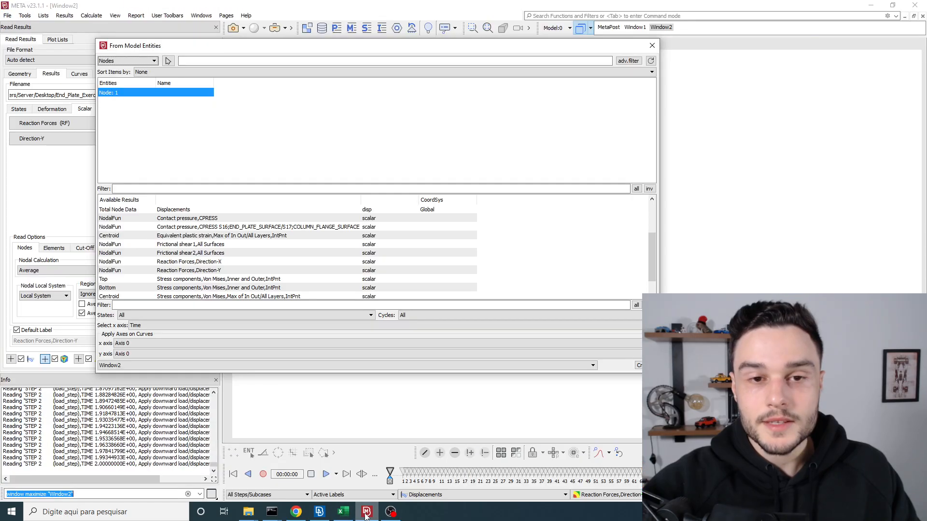
click(187, 61)
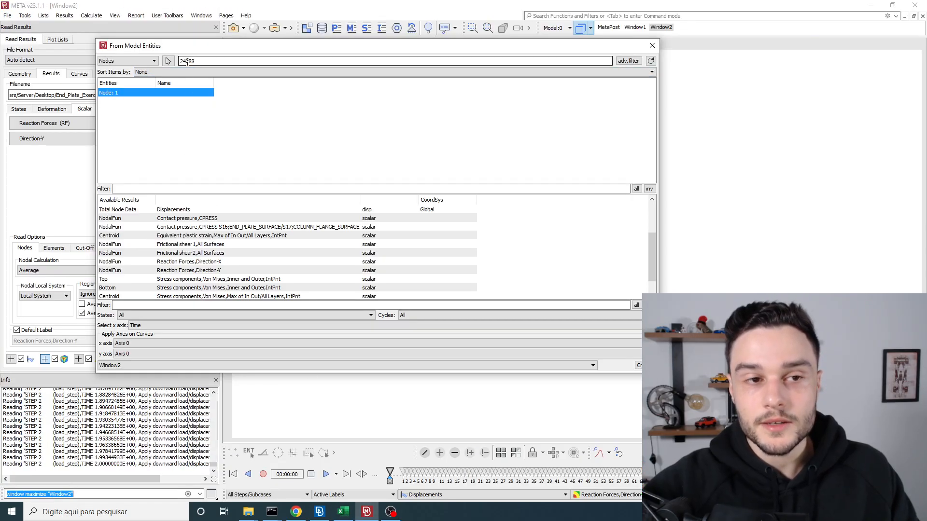
key(Return)
click(138, 101)
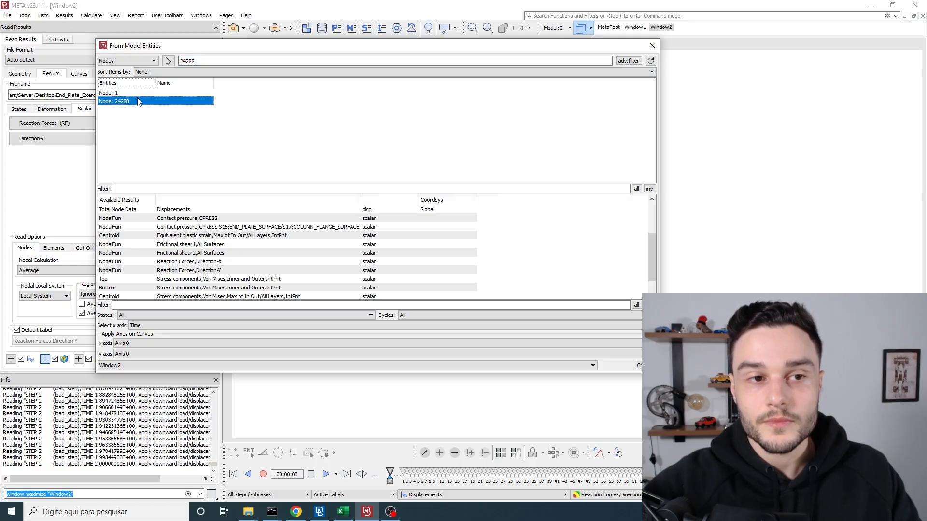
Clear the entity list to remove node 1, add node 24288 again and select it
click(122, 93)
right_click(122, 94)
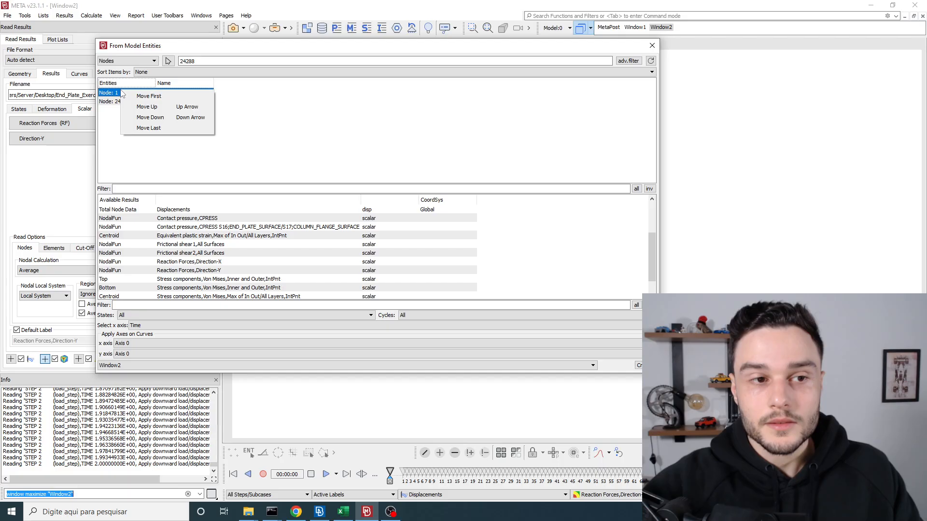
click(117, 94)
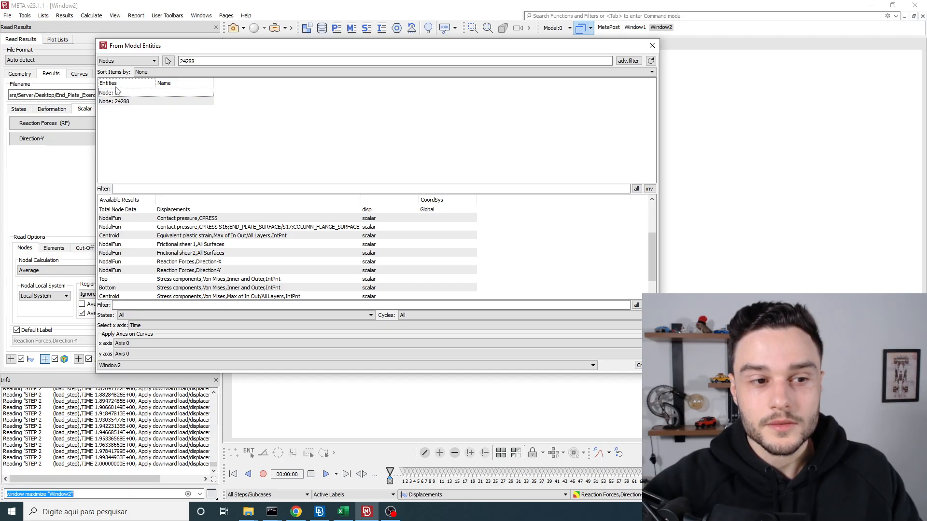
click(117, 94)
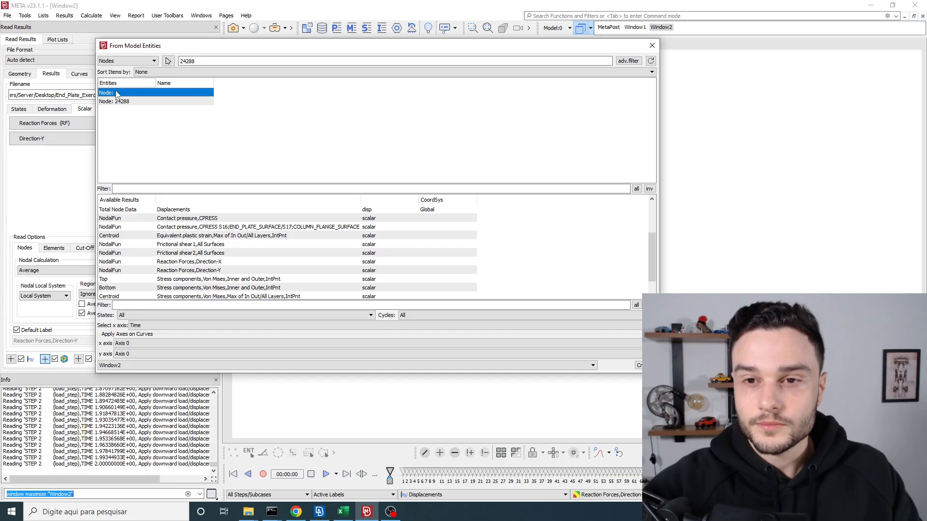
click(651, 61)
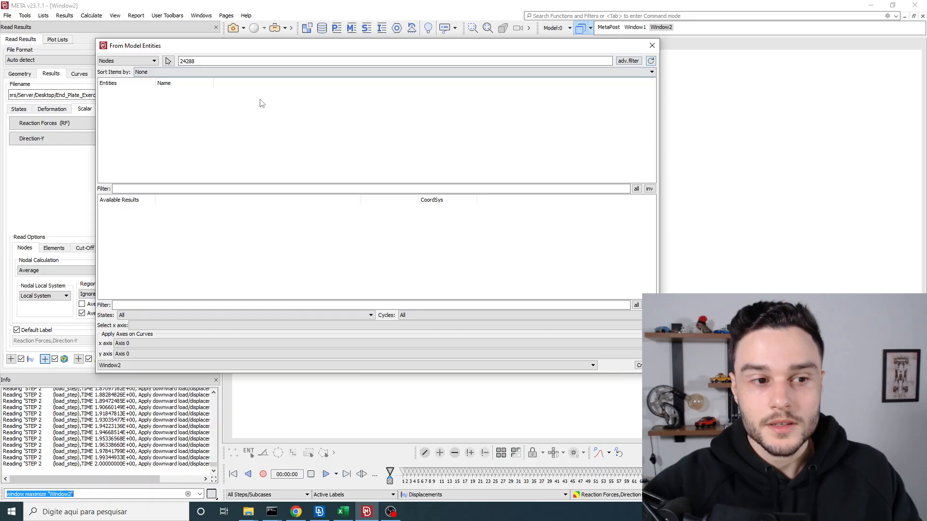
click(210, 61)
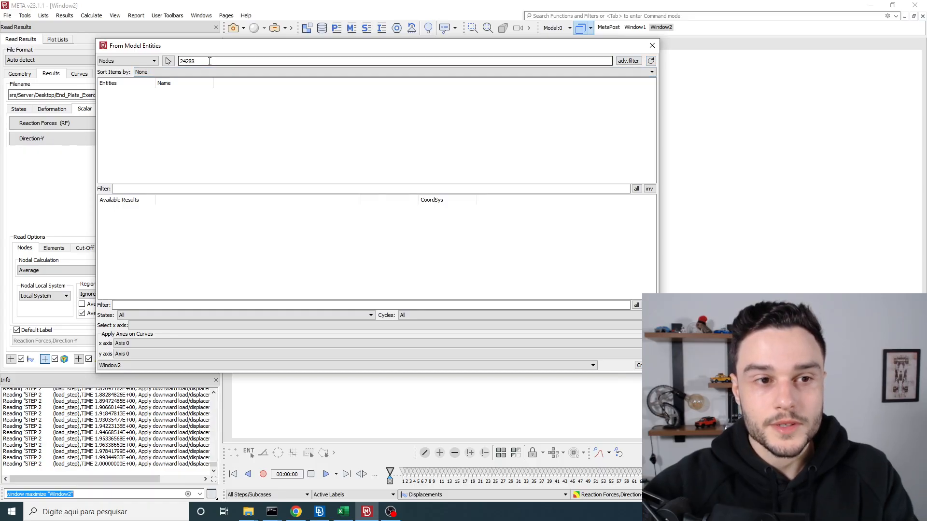
key(Return)
double_click(209, 60)
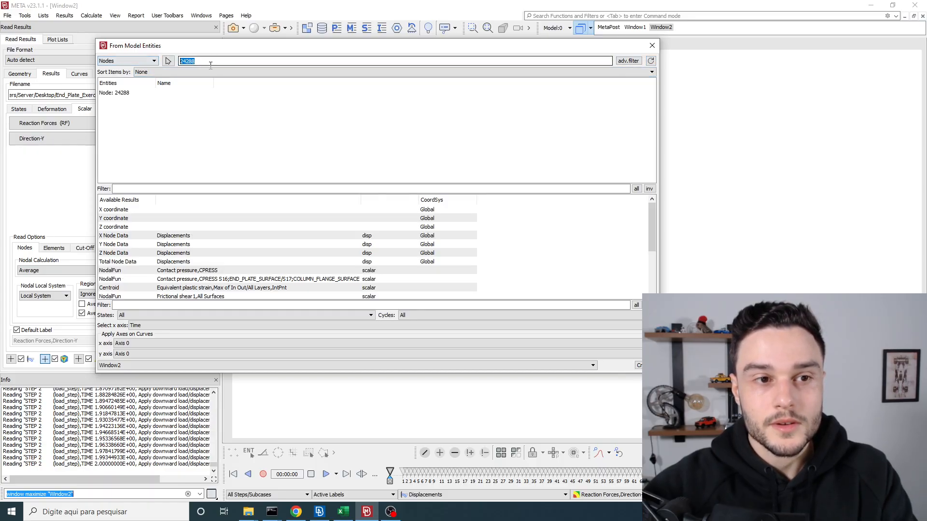
click(117, 92)
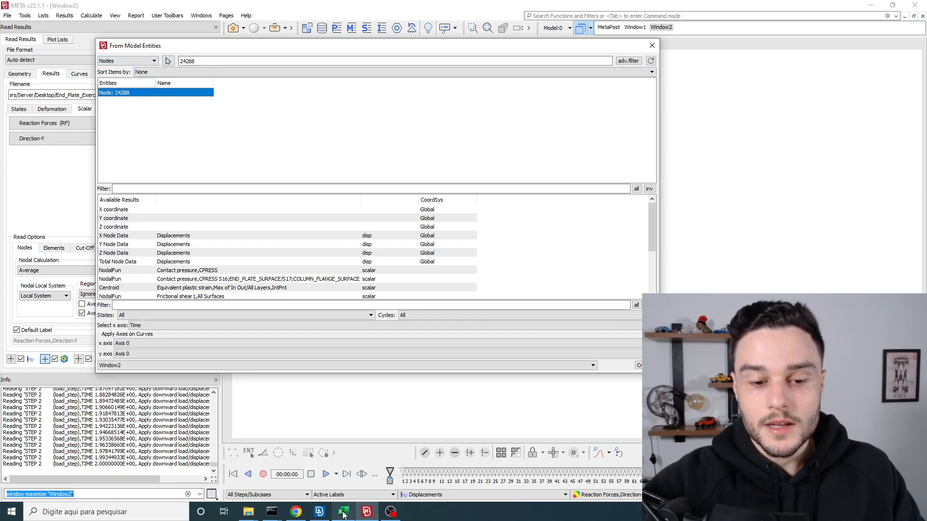
Switch to ANSA, pick the central reference node of the lower coupling, copy its node ID from its properties and close them
click(321, 511)
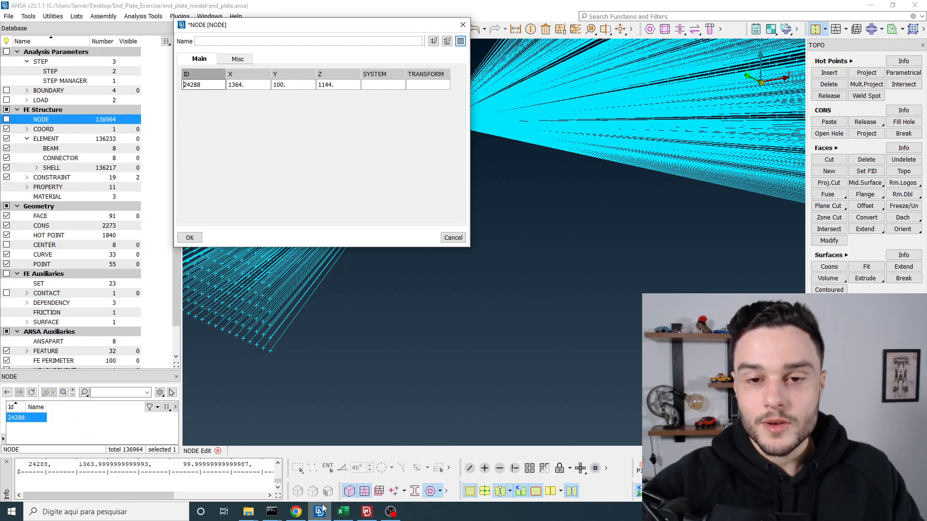
click(463, 24)
scroll(445, 91, down, 3)
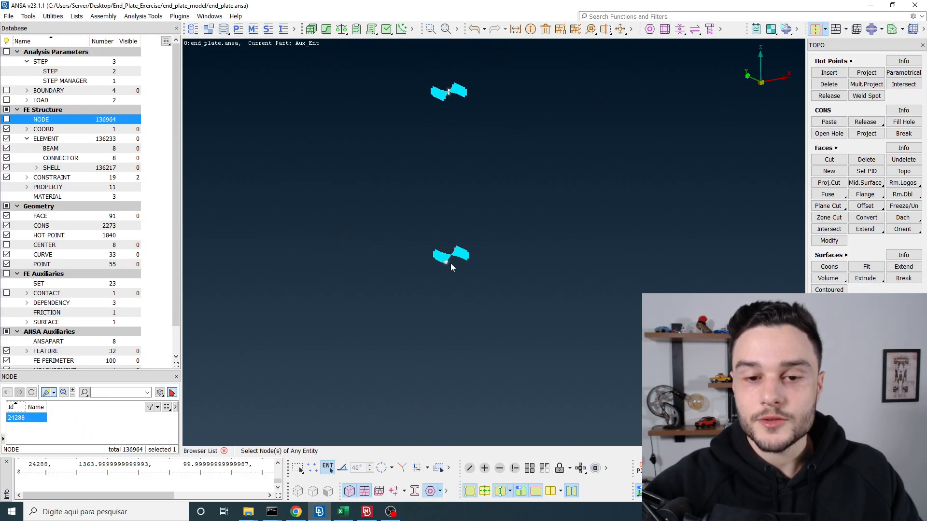
scroll(451, 256, up, 10)
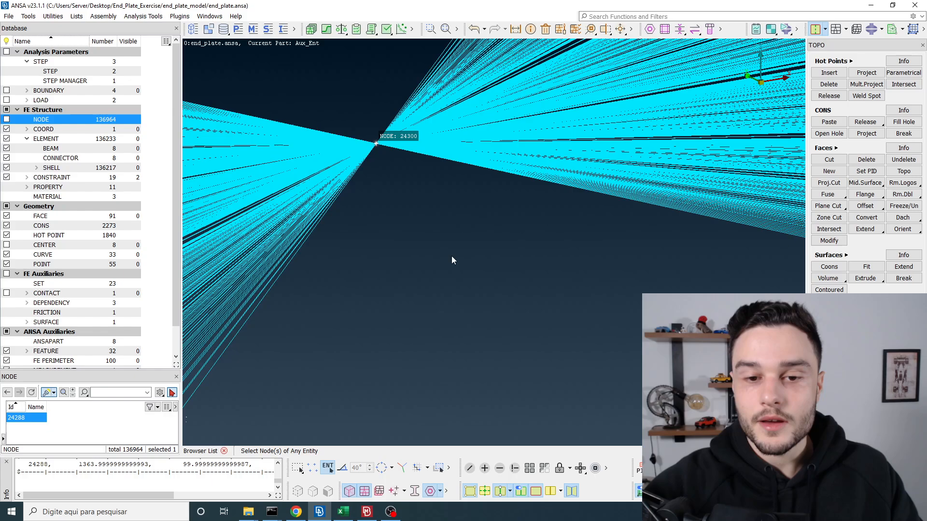
click(376, 146)
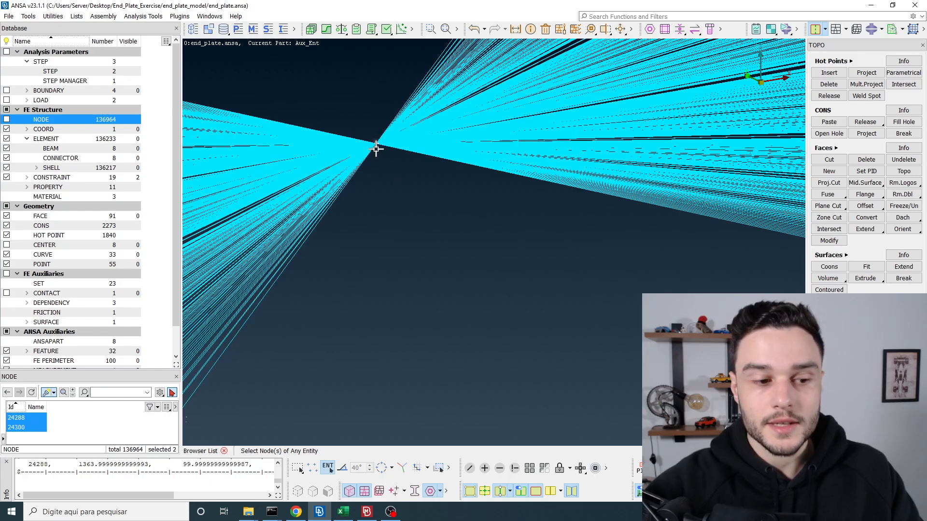
double_click(37, 428)
click(217, 86)
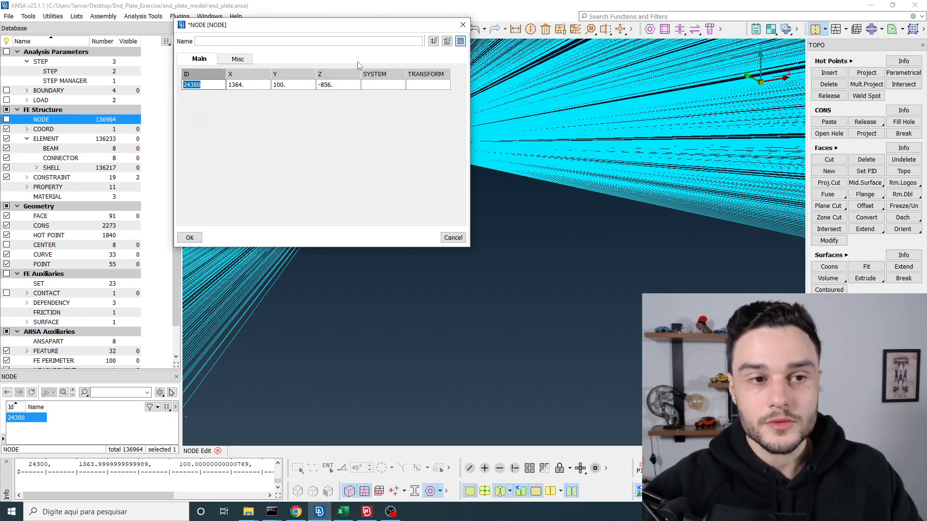
click(462, 25)
Switch to META and add node 24300 to the entities for curve creation
key(alt+Tab)
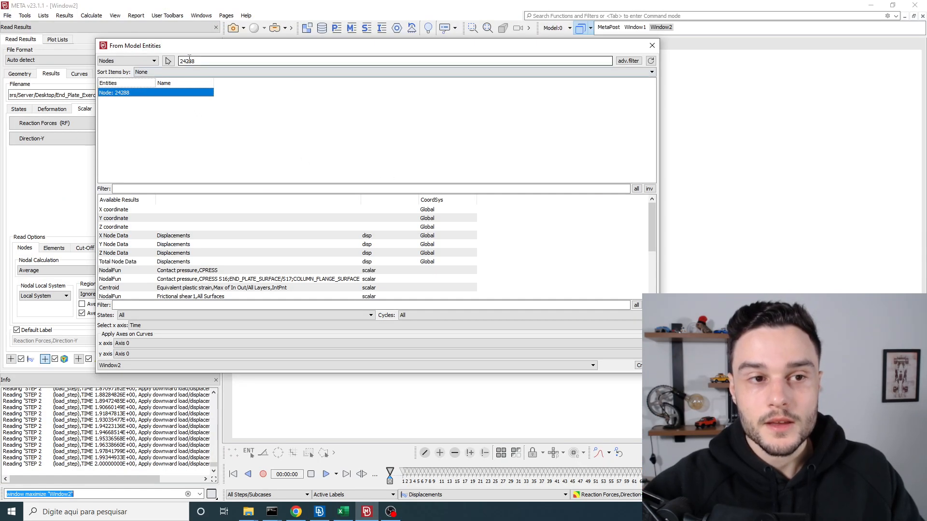
drag(197, 61, 16, 61)
text(24300)
key(Return)
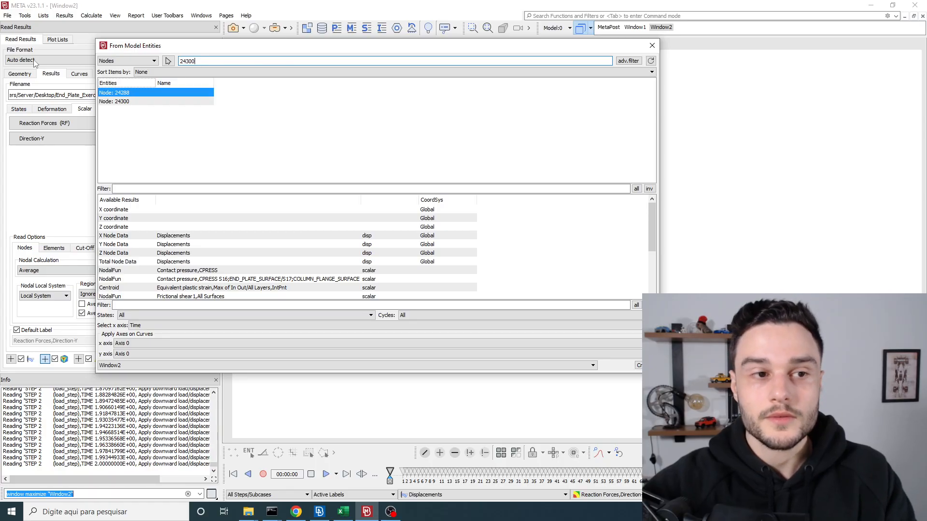
click(131, 104)
click(130, 98)
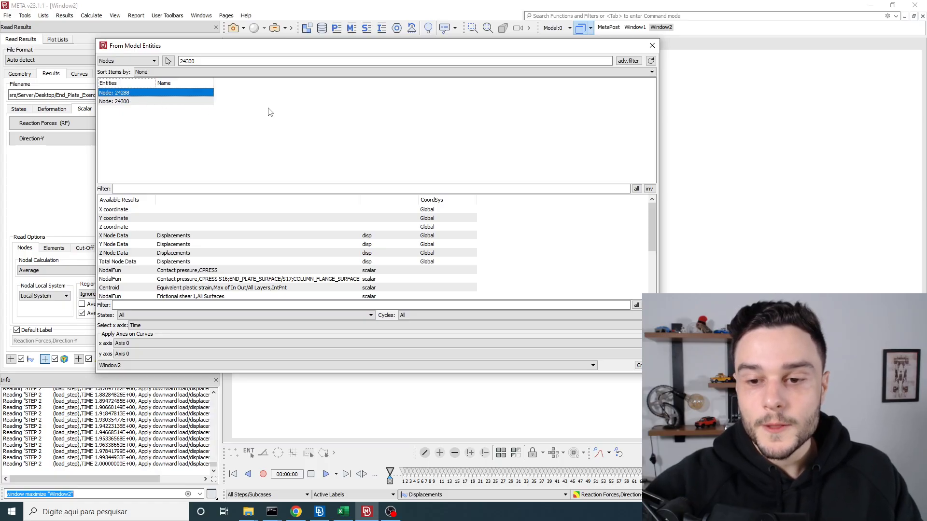
Switch to ANSA, show the whole model again and examine the couplings at the beam's free end and both column ends
click(319, 511)
click(529, 468)
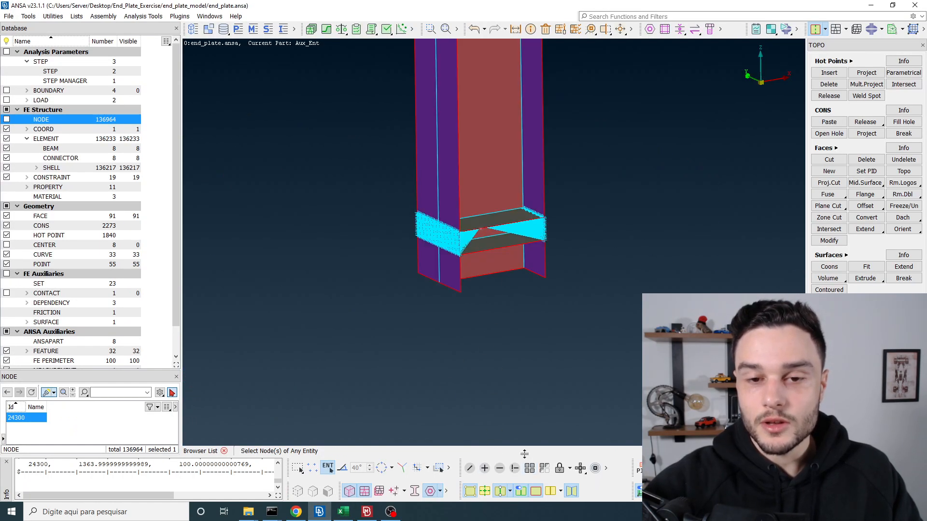
scroll(480, 241, up, 5)
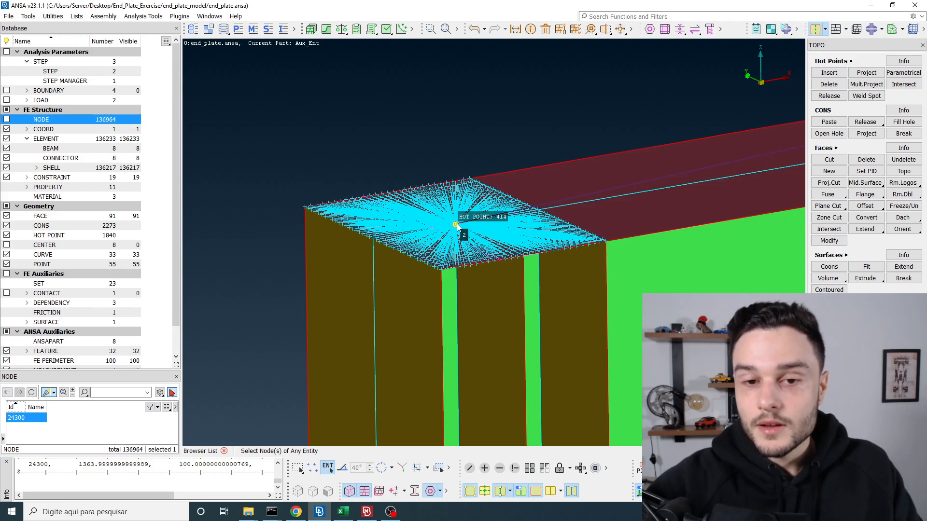
scroll(414, 172, down, 10)
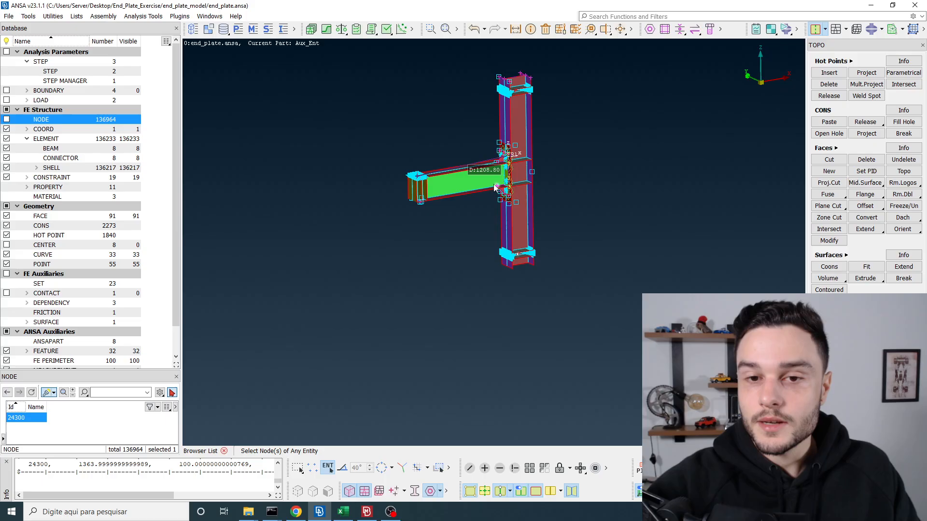
key(alt+Tab)
key(alt+Tab)
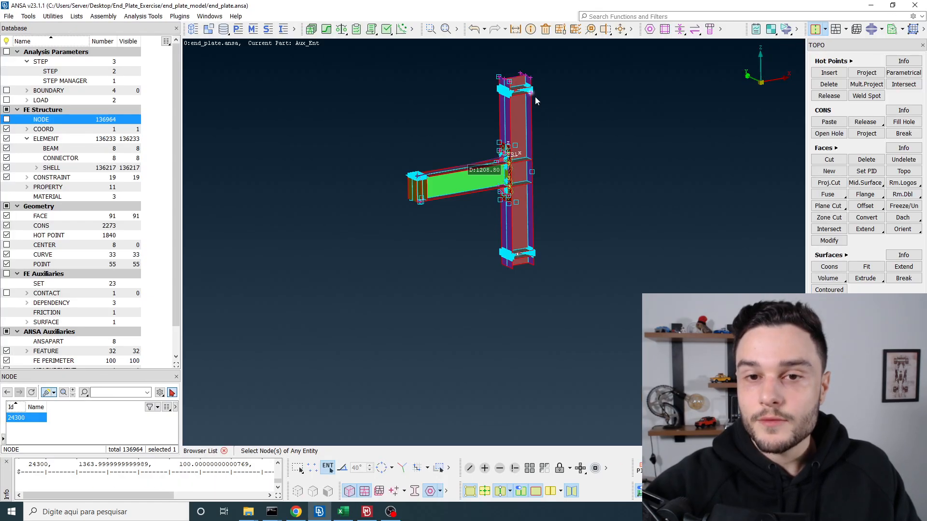
scroll(533, 96, up, 4)
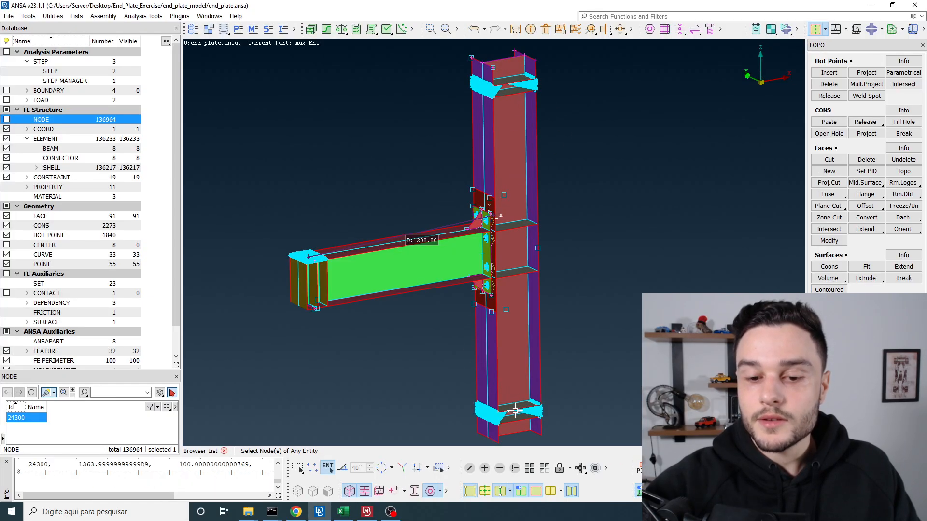
Switch to META and select both nodes 24288 and 24300 in the entity list
key(alt+Tab)
shift+click(125, 102)
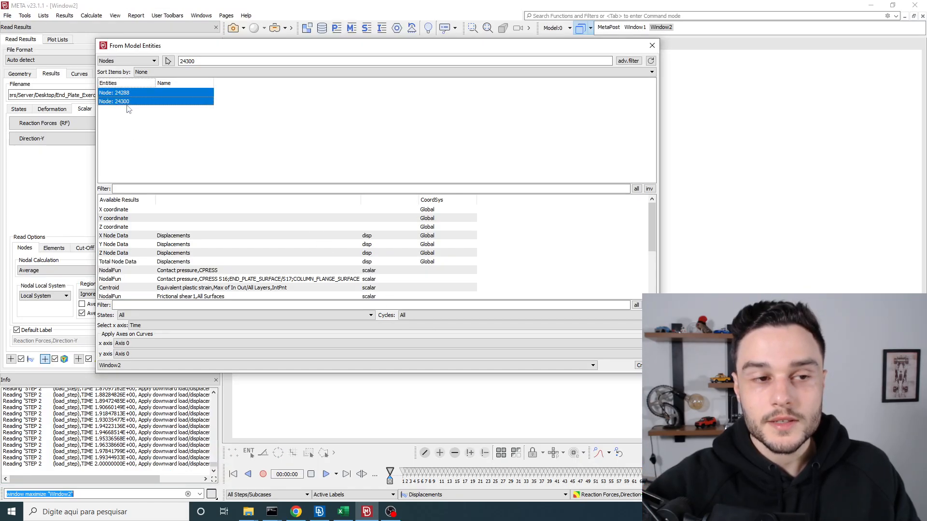
click(128, 109)
click(131, 94)
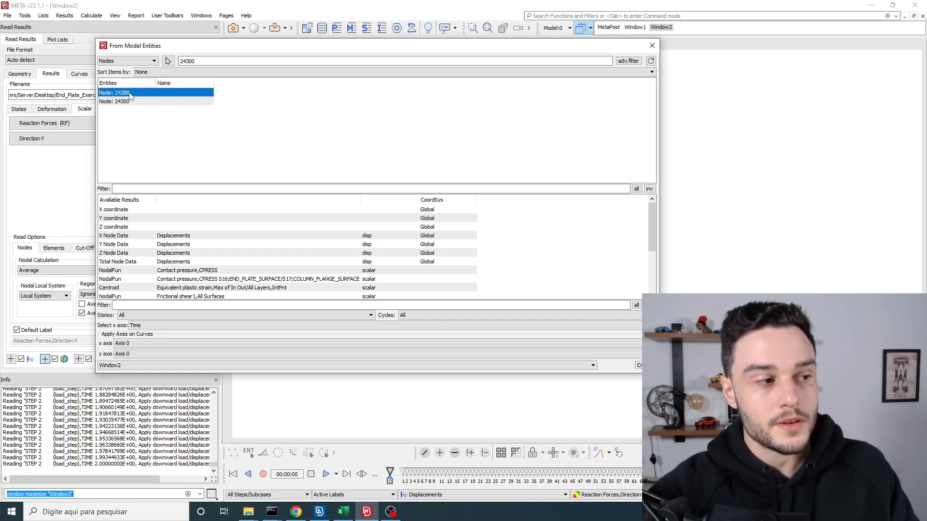
shift+click(127, 102)
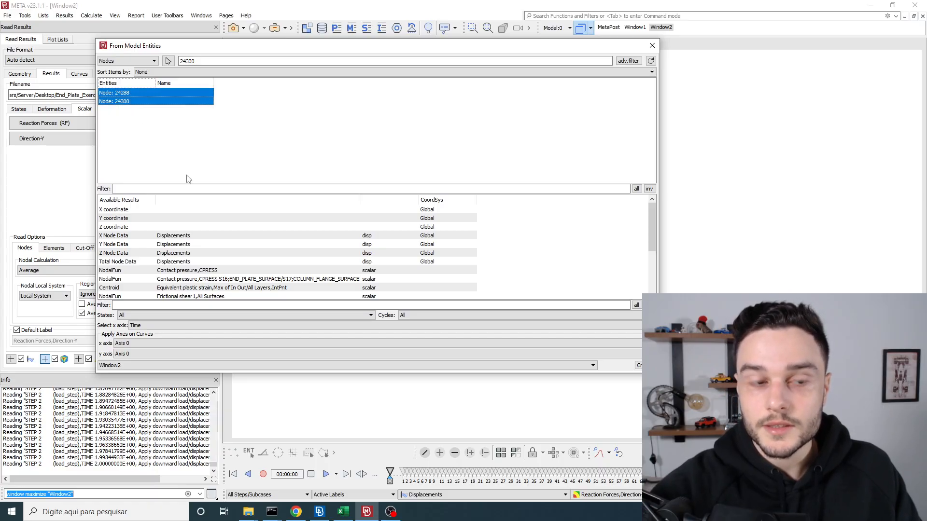
Create the Reaction Forces, Direction-X curves against time for both nodes in Window2 and close the curve creation window
scroll(212, 270, down, 1)
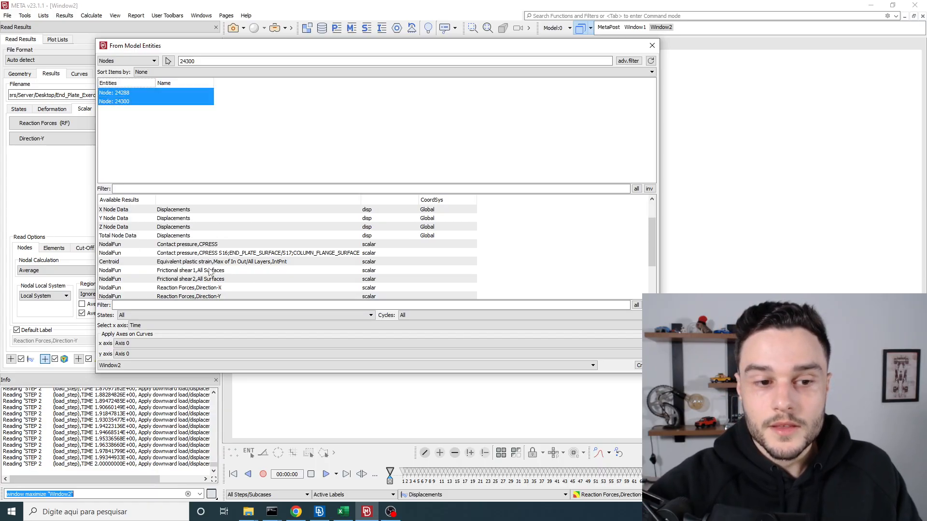
scroll(210, 273, down, 1)
click(212, 264)
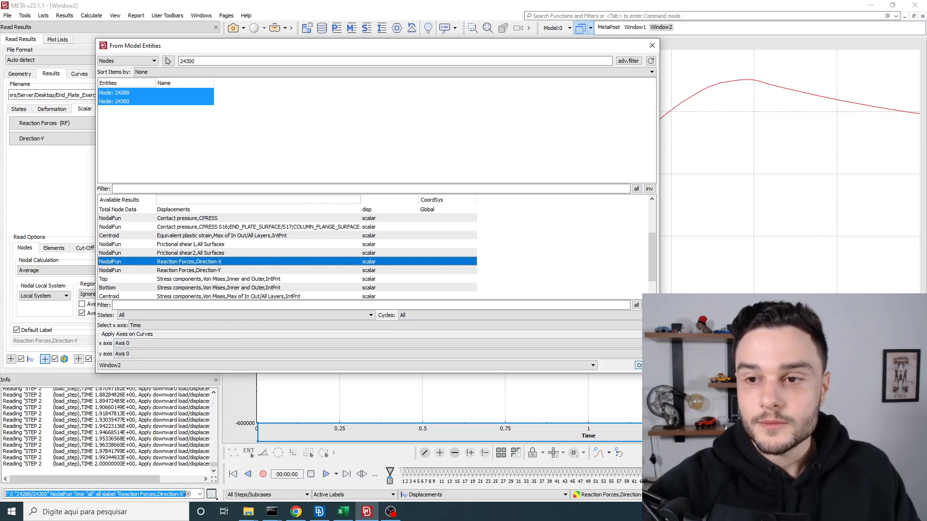
click(651, 46)
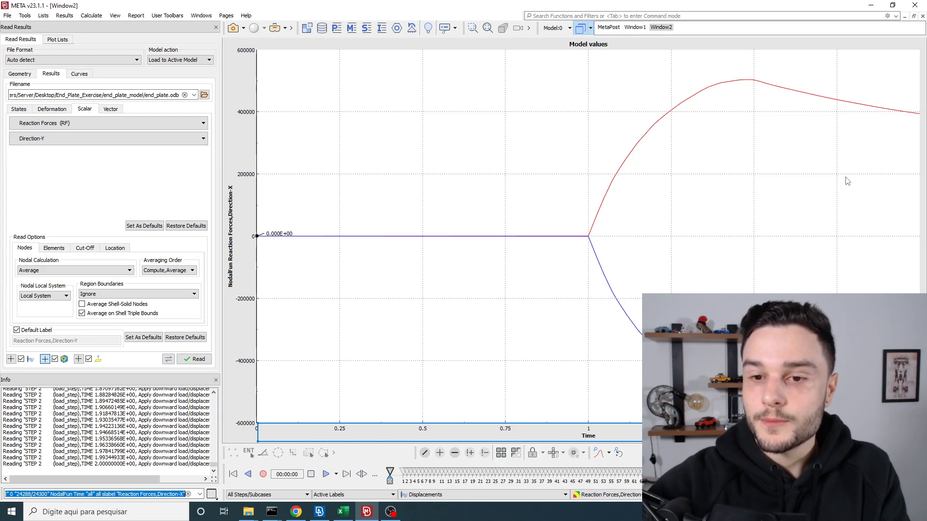
Examine the two Direction-X reaction force curves over the load step and fit the plot to its window
scroll(463, 169, down, 6)
scroll(633, 283, up, 5)
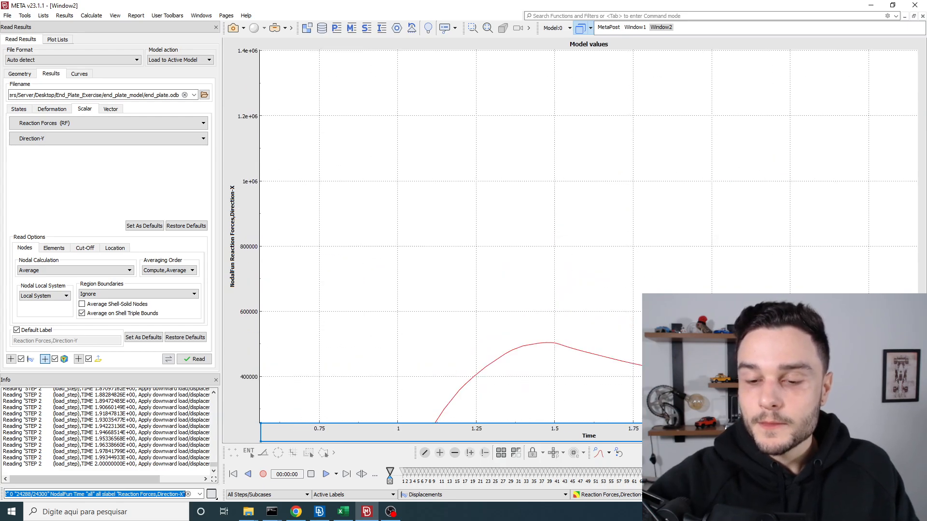
scroll(633, 284, down, 1)
scroll(633, 284, down, 4)
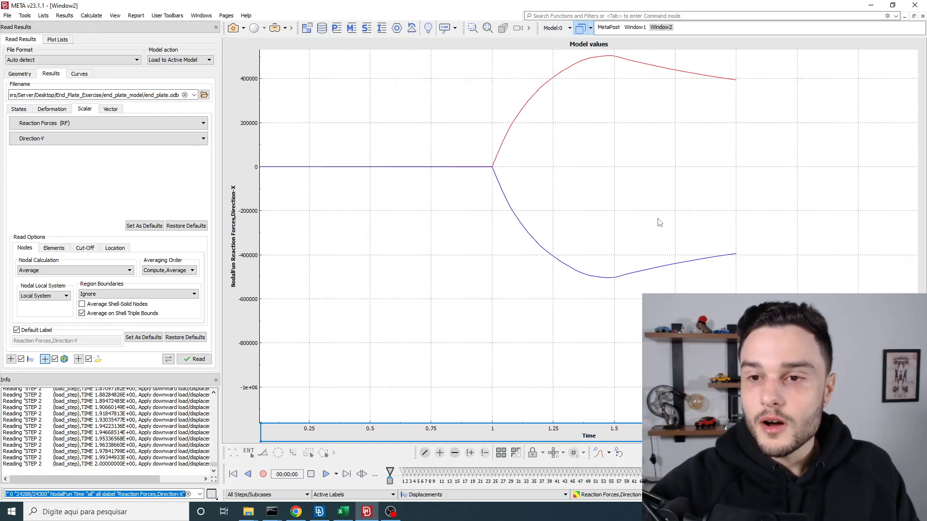
scroll(554, 173, down, 2)
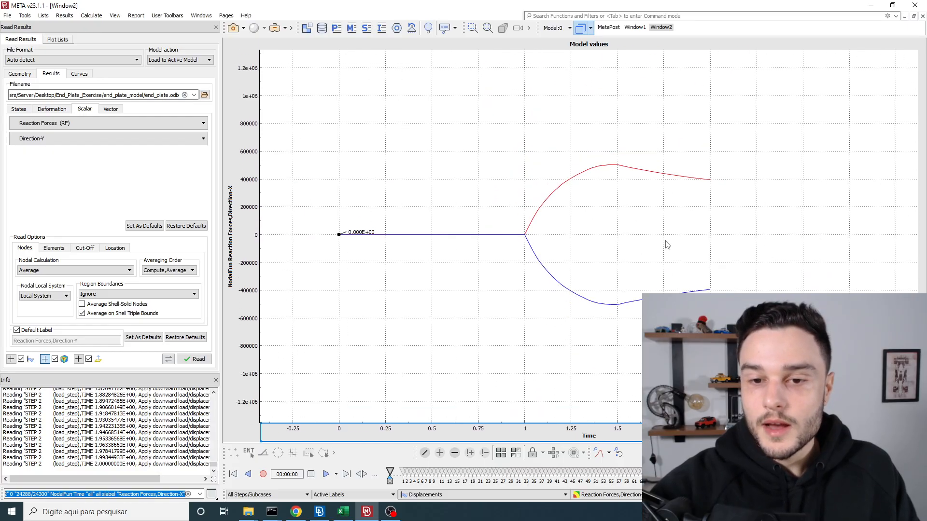
scroll(519, 208, up, 3)
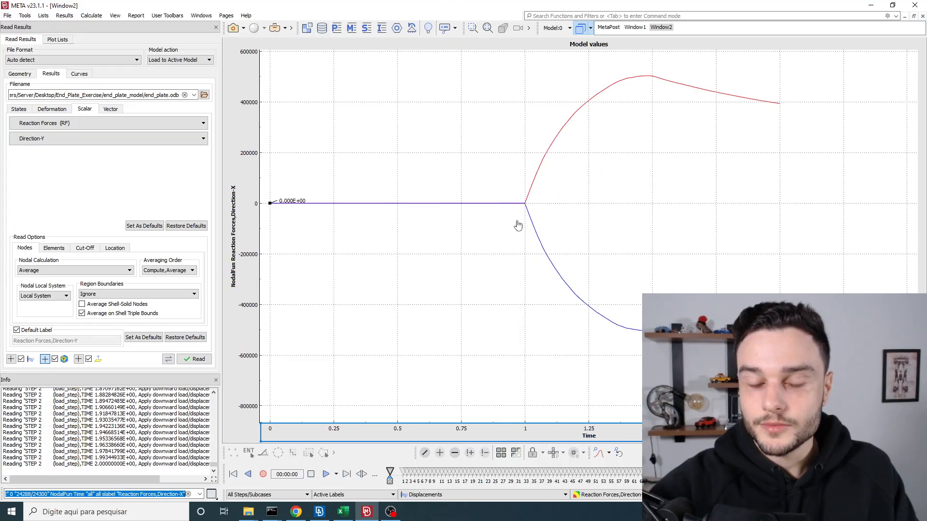
scroll(535, 241, up, 4)
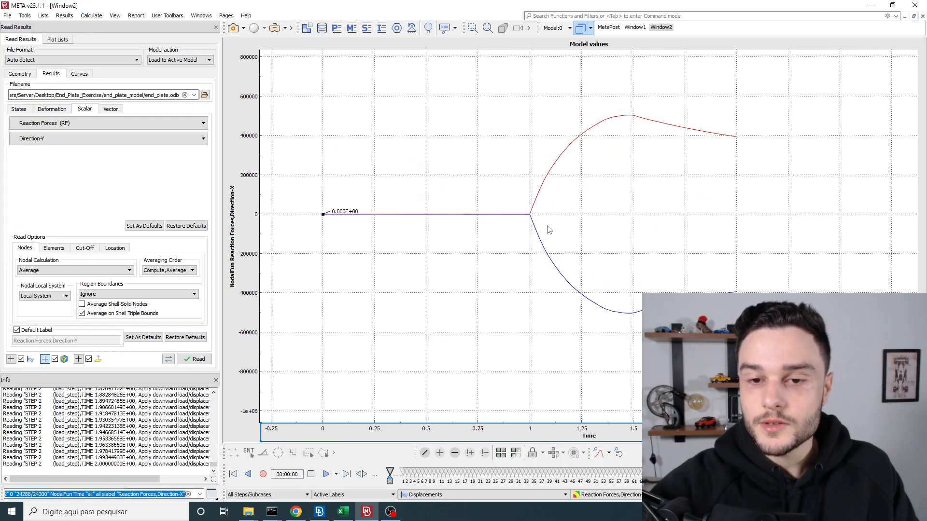
scroll(549, 245, down, 5)
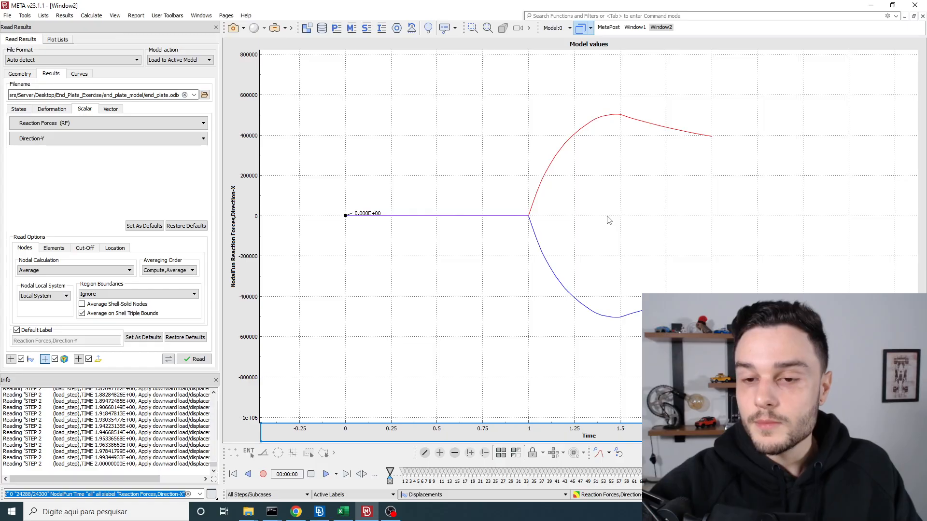
mouse_move(627, 200)
ctrl+middle_down()
mouse_move(567, 218)
mouse_move(614, 188)
ctrl+middle_up()
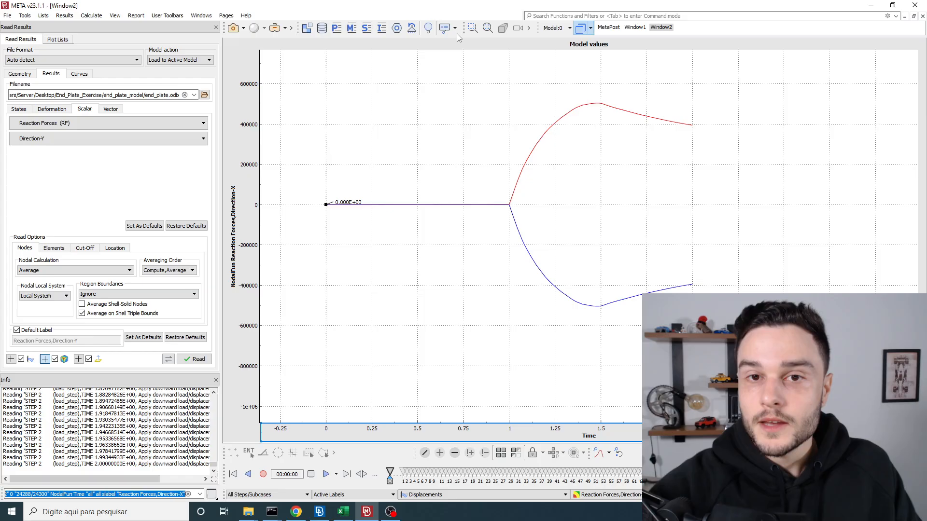
click(486, 28)
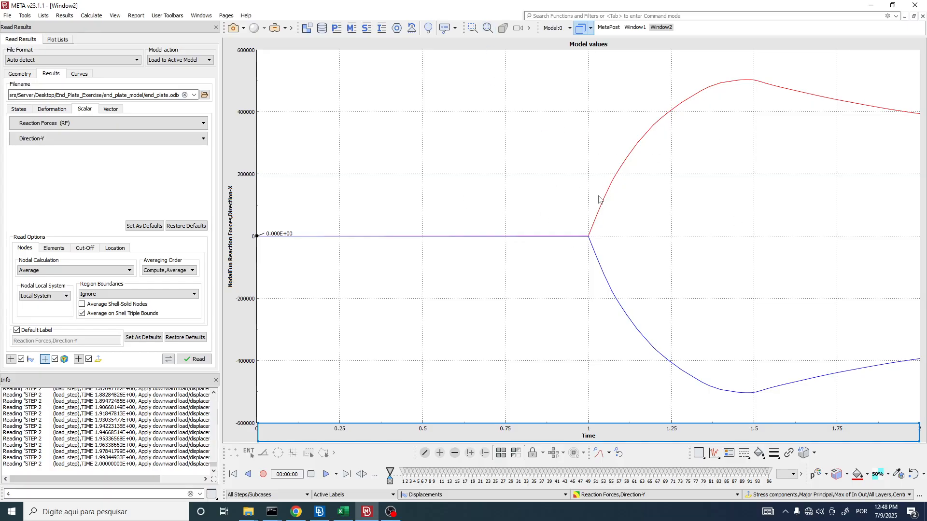
Select the red reaction curve of node 24288 and display its point data table in the plot options
click(773, 91)
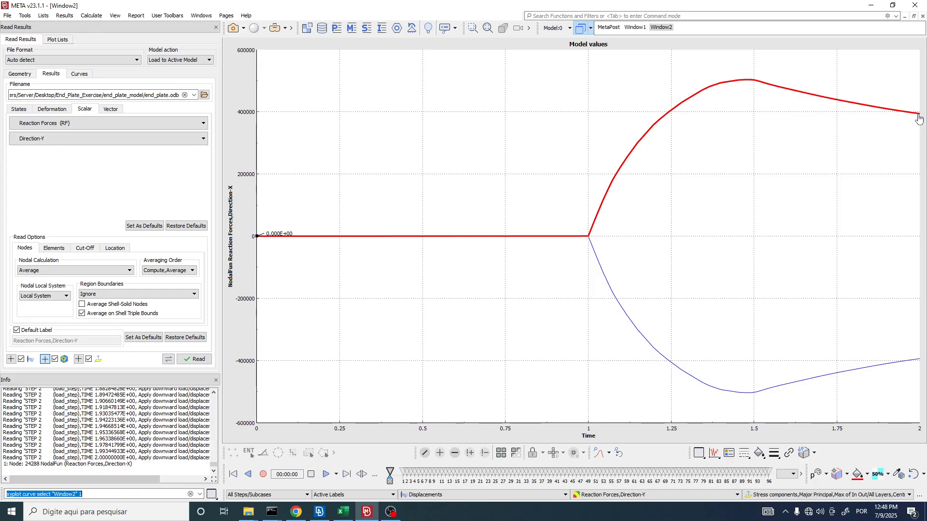
double_click(747, 84)
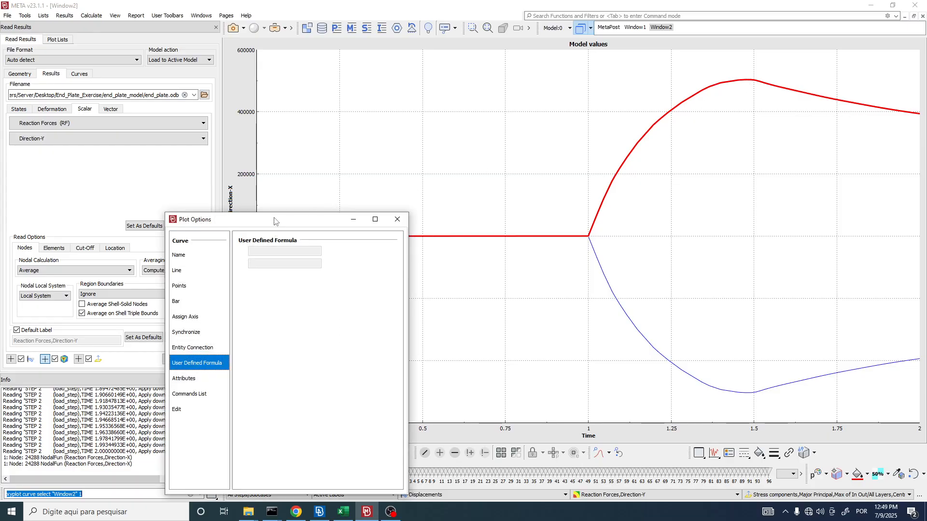
drag(273, 215, 230, 60)
click(174, 270)
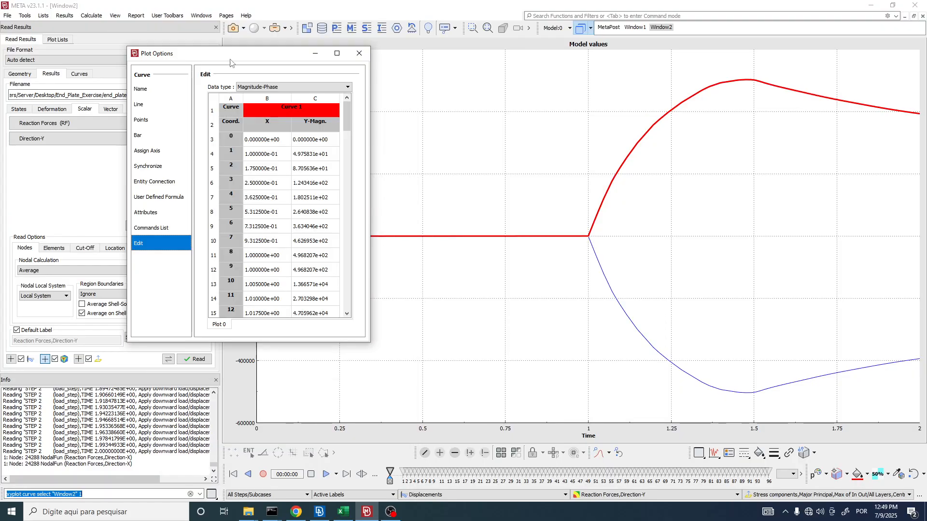
Copy the curve's force value at time 2 into Excel cell N40 in the Fx row as 394200.46875, then return to META
drag(346, 123, 337, 312)
click(305, 312)
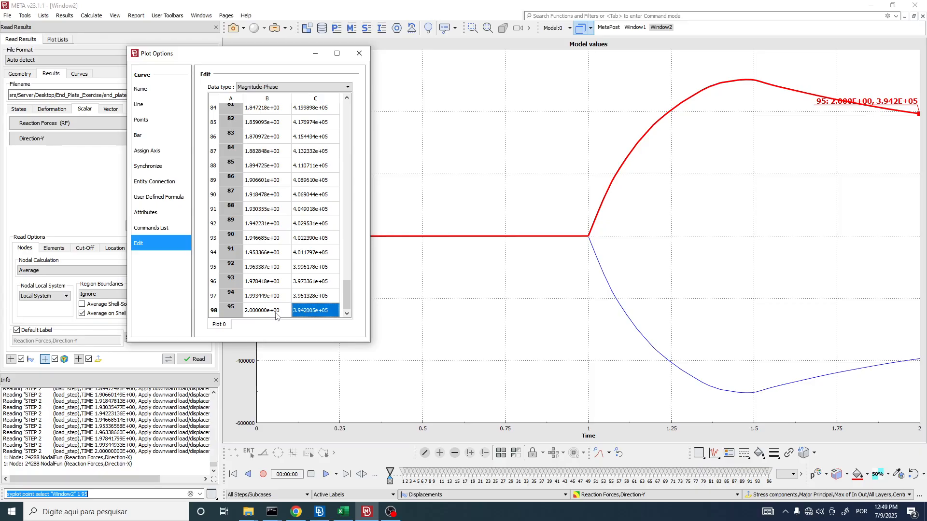
double_click(303, 313)
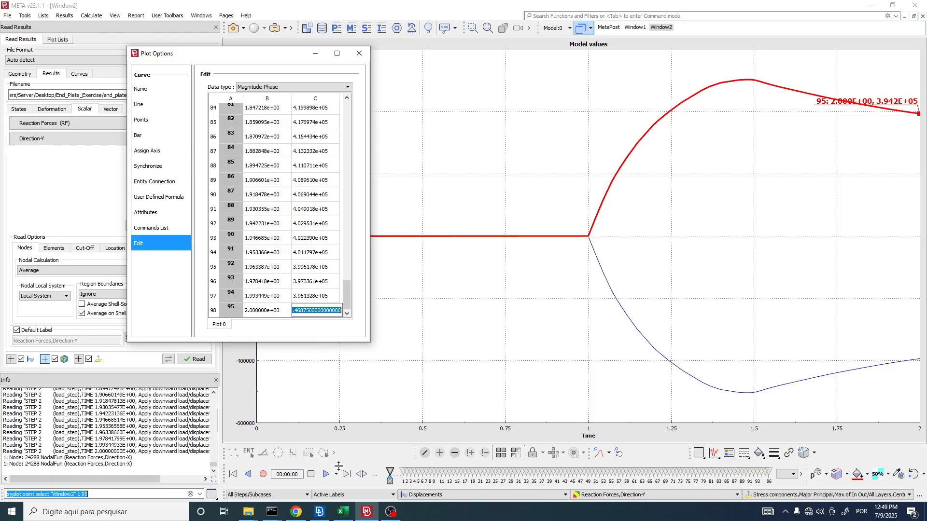
click(343, 511)
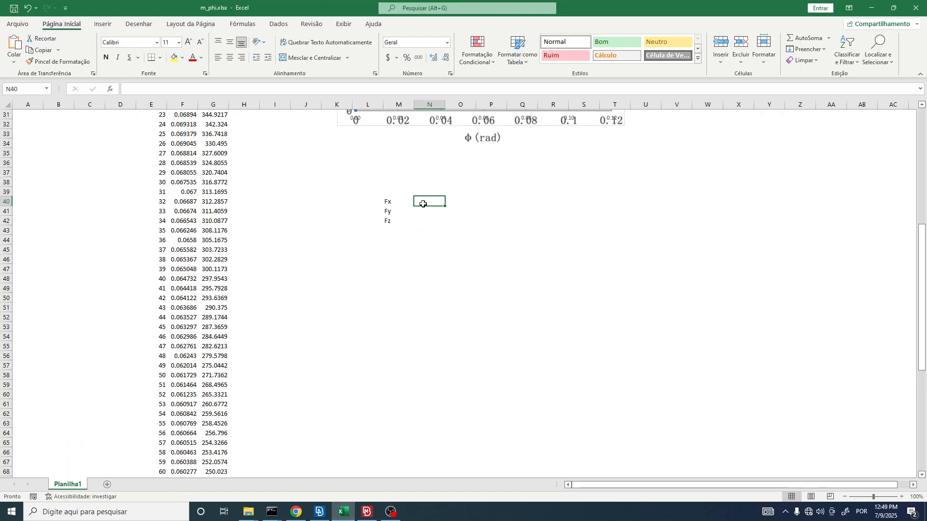
text(394200.46875)
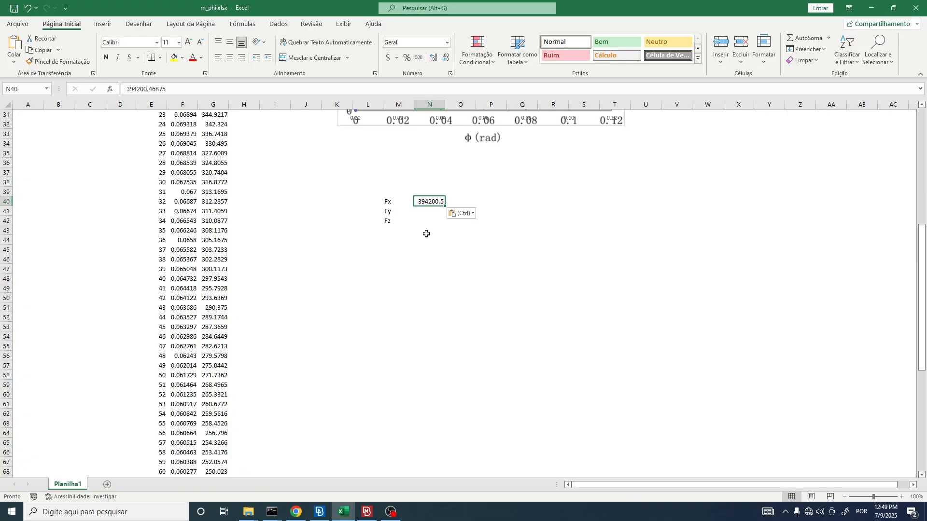
click(366, 512)
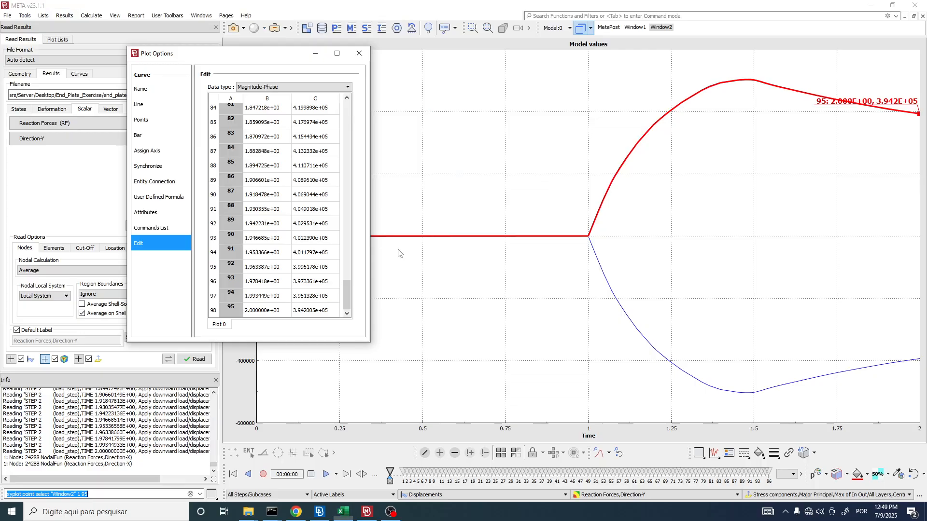
Copy node ID 24288 from the red curve's name into Excel cell N39 and label cell M39 "Node ID"
click(150, 90)
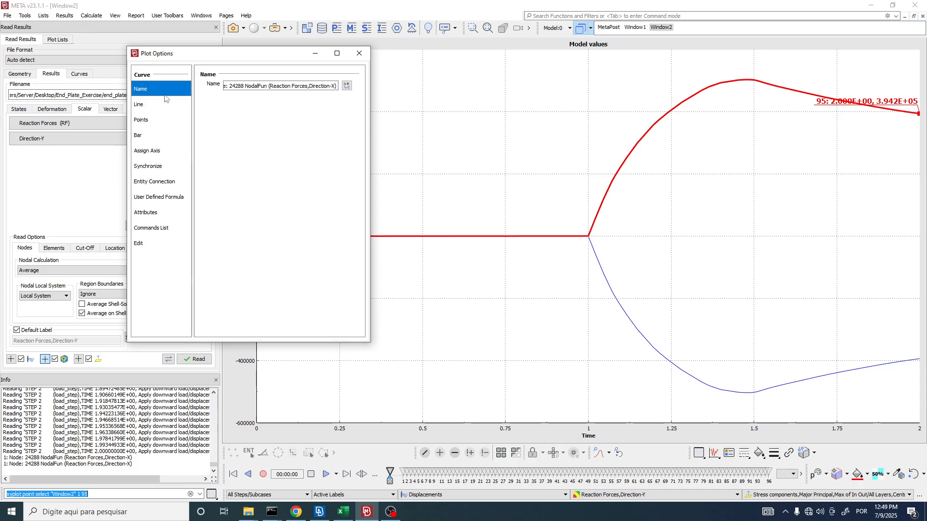
mouse_move(242, 86)
mouse_down()
mouse_move(235, 86)
mouse_move(243, 85)
mouse_up()
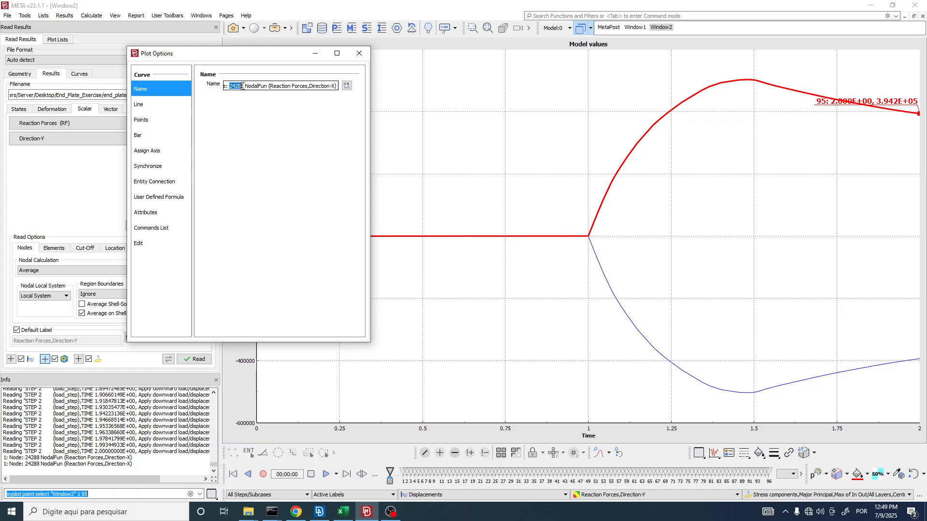
key(ctrl+c)
key(alt+Tab)
click(429, 191)
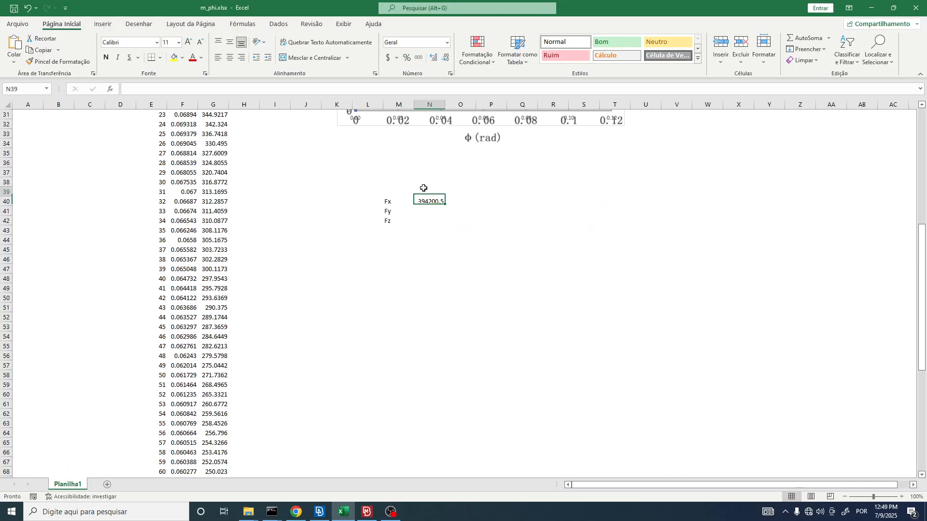
key(ctrl+v)
click(397, 192)
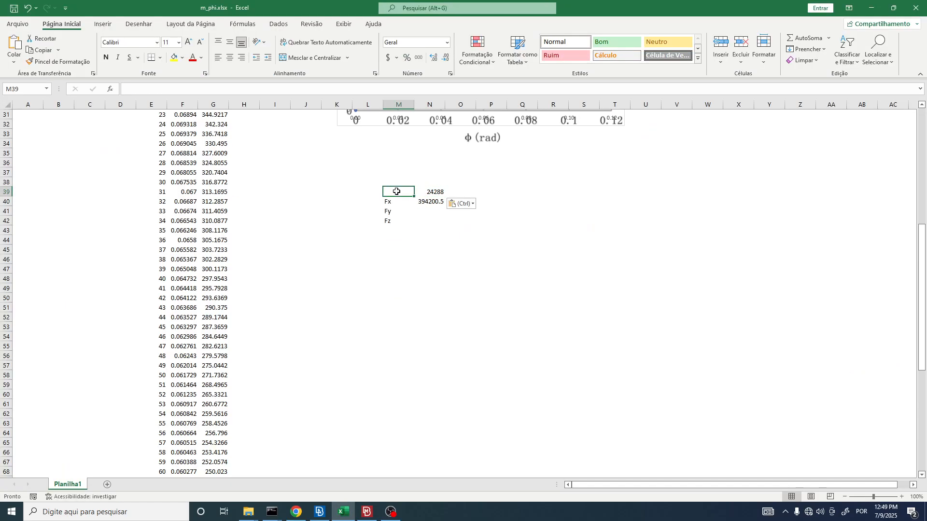
text(Node ID)
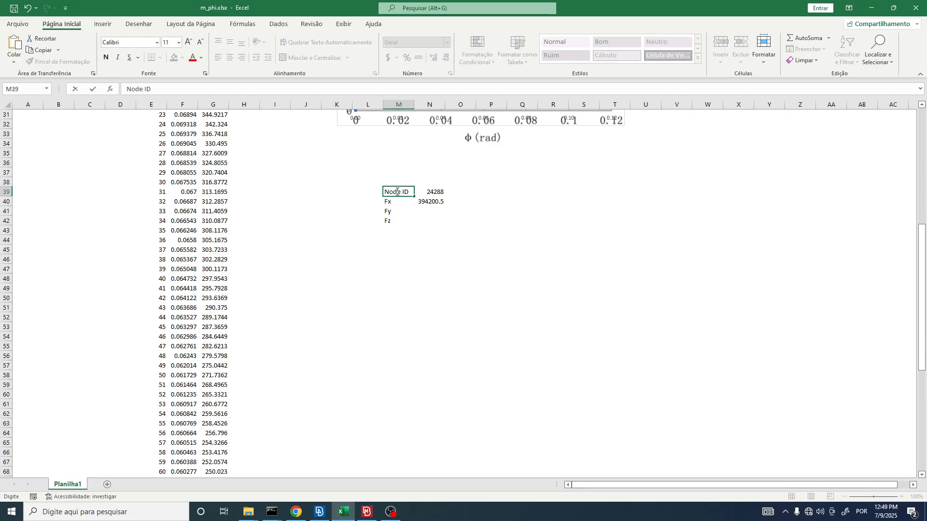
key(Return)
click(396, 192)
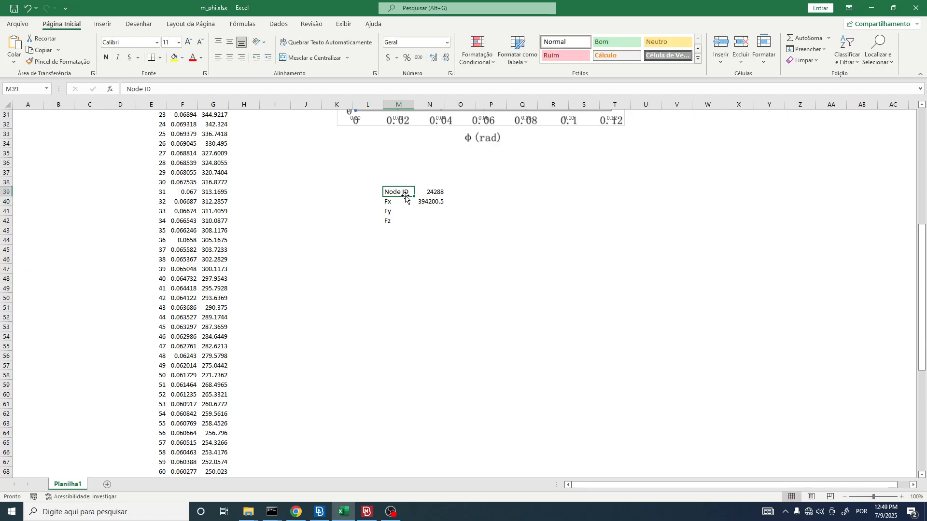
Add the unit to the Fx row label in cell M40 so it reads "Fx [N]"
click(437, 200)
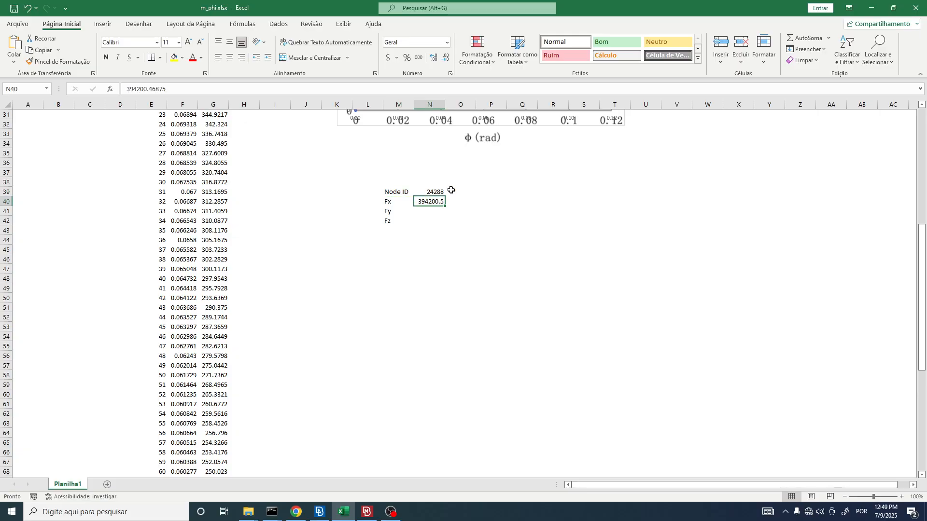
double_click(400, 202)
text([N])
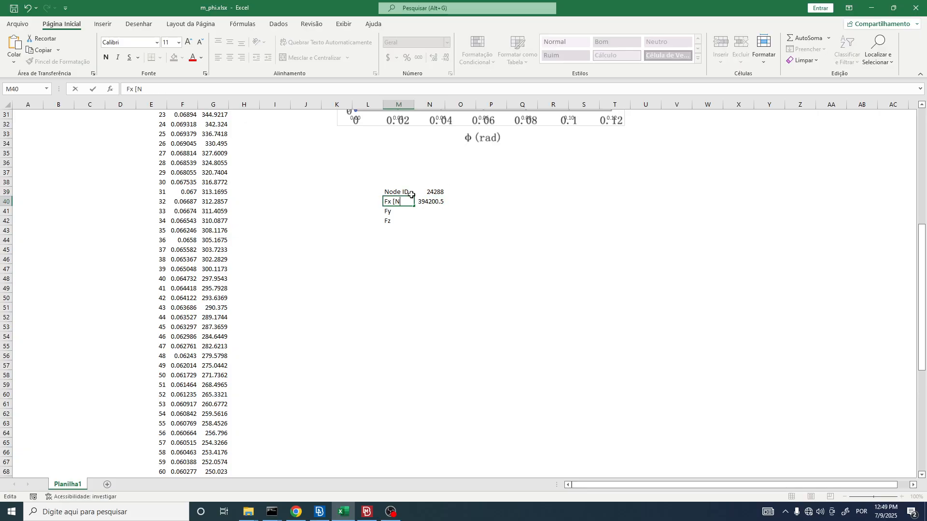
key(Return)
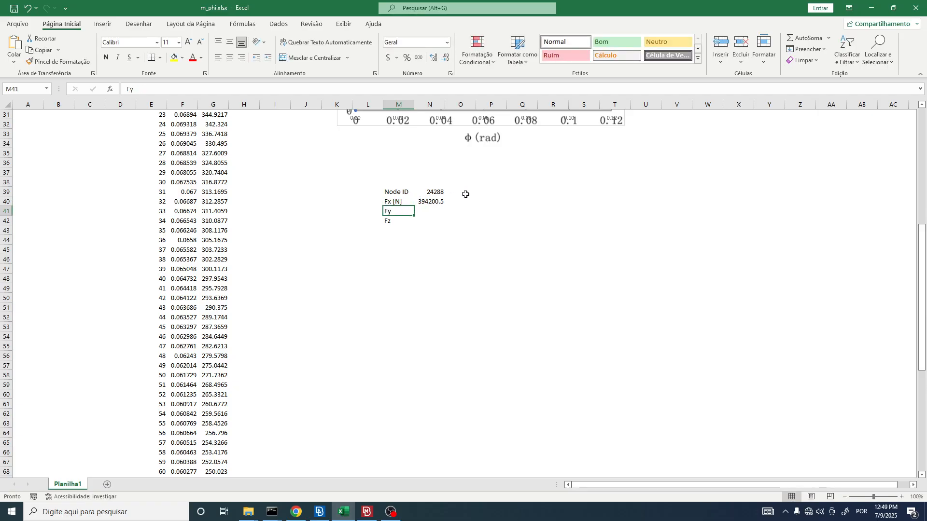
Switch to META and copy the blue curve's force value at time 2 into Excel cell O40 as -394200.46875
key(alt+Tab)
click(368, 52)
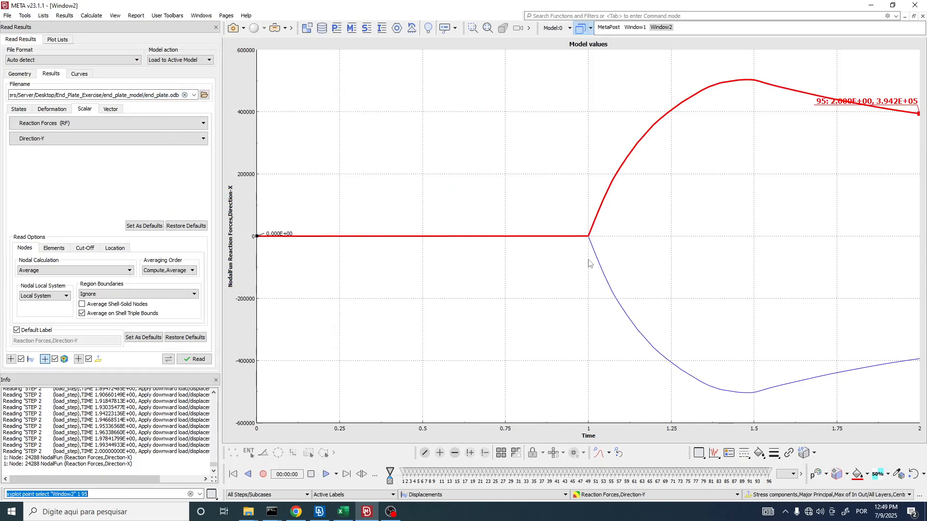
double_click(601, 269)
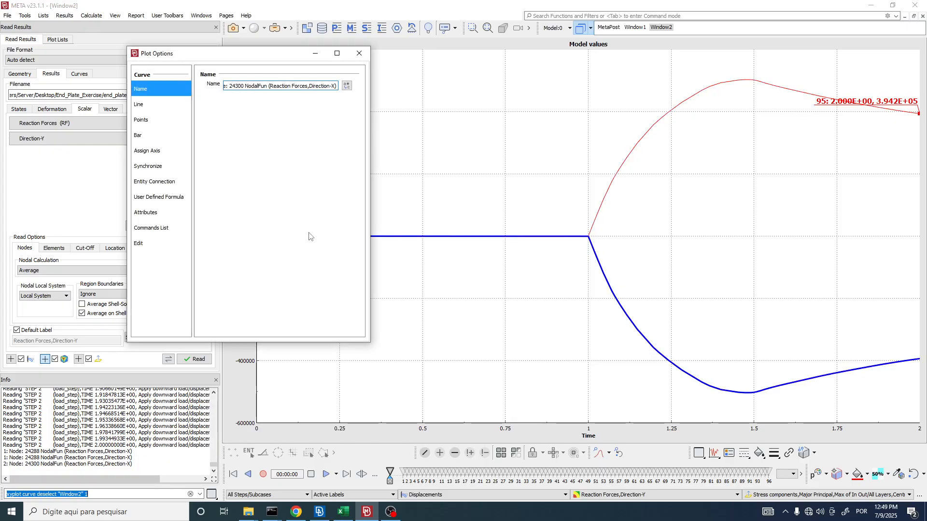
click(148, 247)
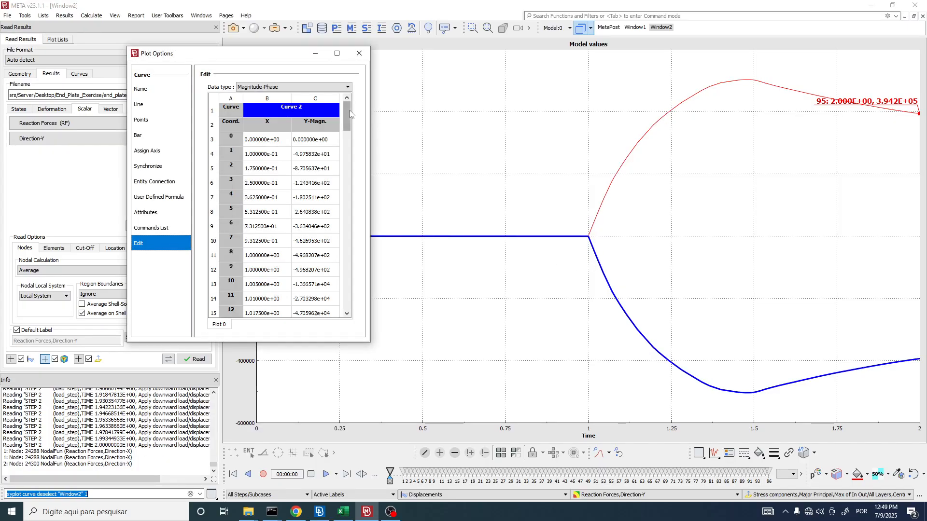
drag(347, 110, 346, 324)
double_click(312, 312)
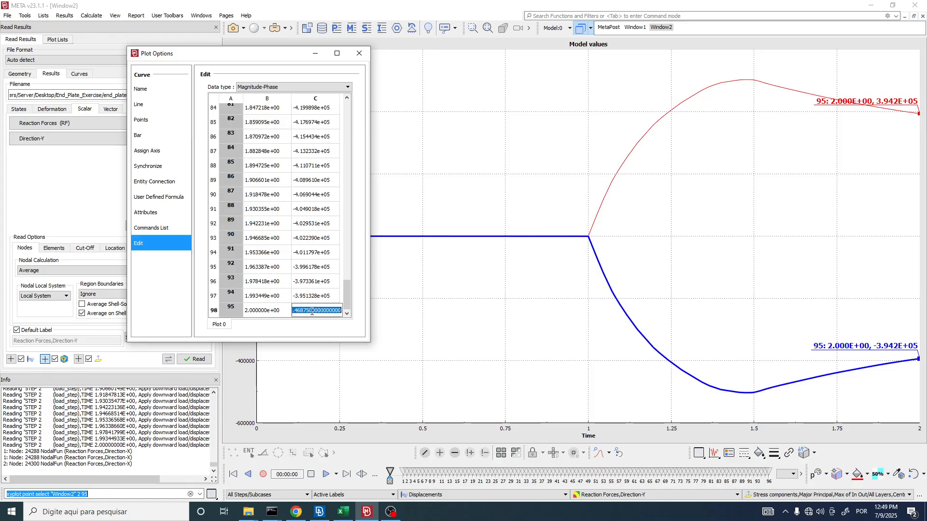
key(ctrl+c)
key(alt+Tab)
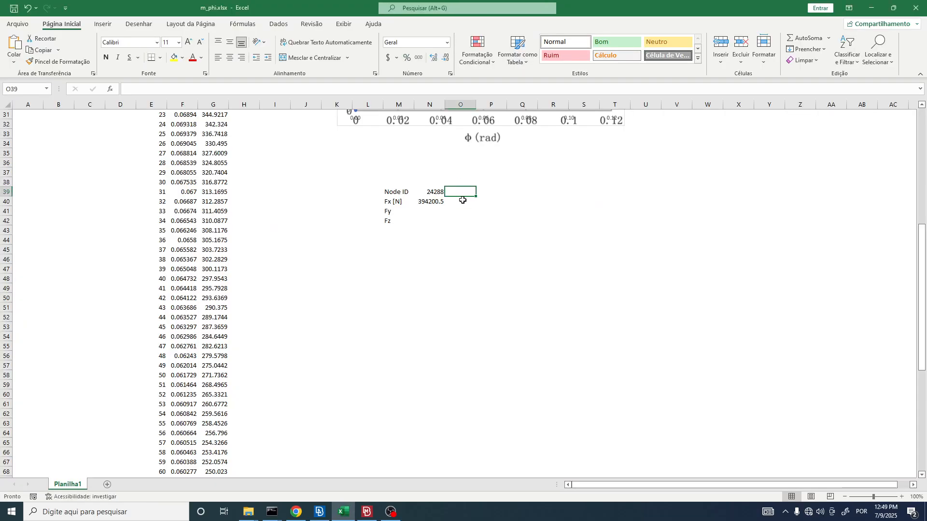
click(459, 201)
key(ctrl+v)
Copy node ID 24300 from the blue curve's name in META into Excel cell O39
key(alt+Tab)
click(155, 89)
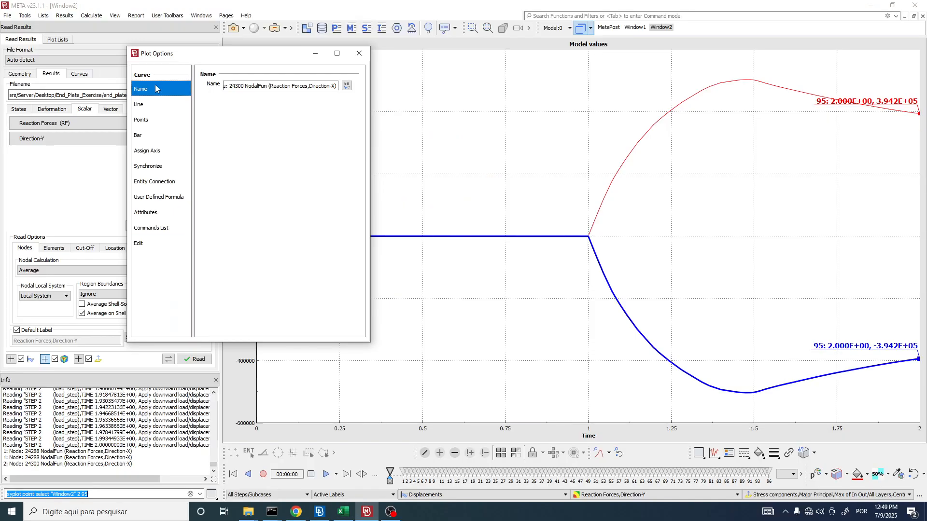
click(243, 86)
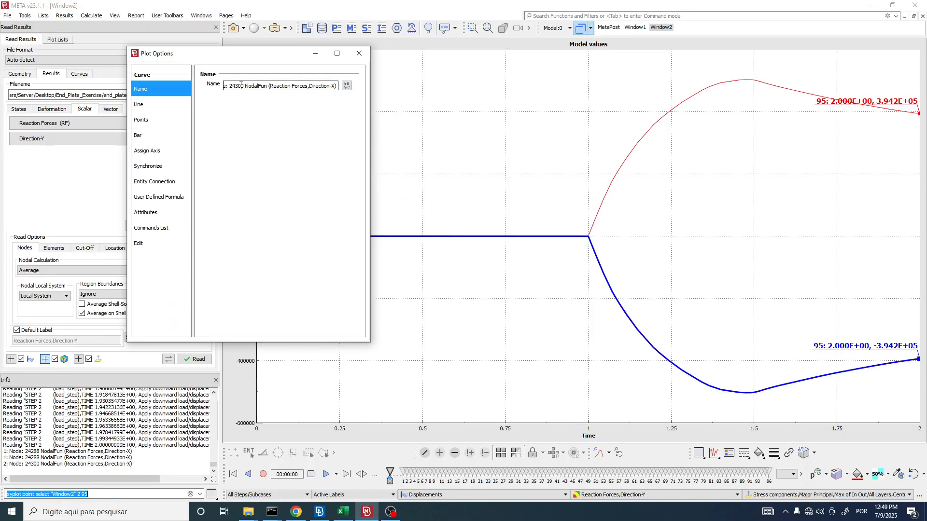
drag(229, 85, 245, 85)
key(alt+Tab)
click(465, 191)
key(ctrl+v)
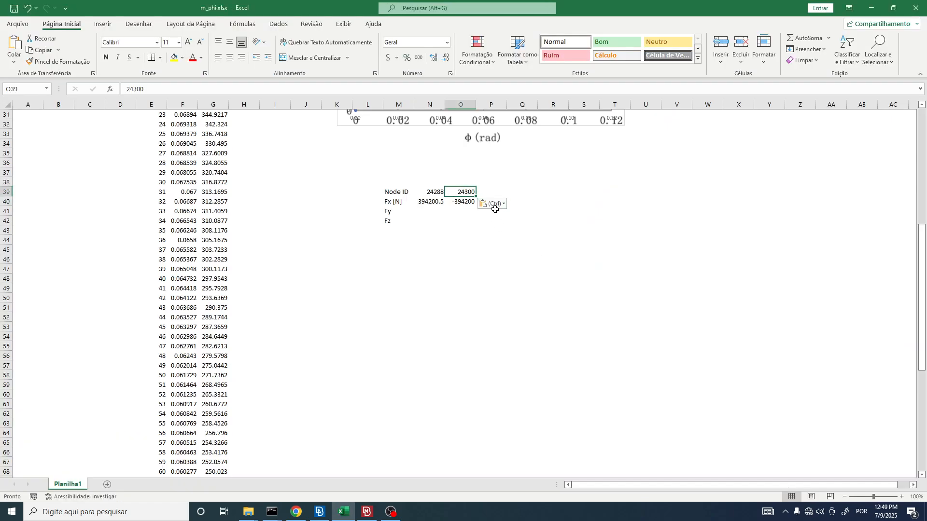
click(458, 202)
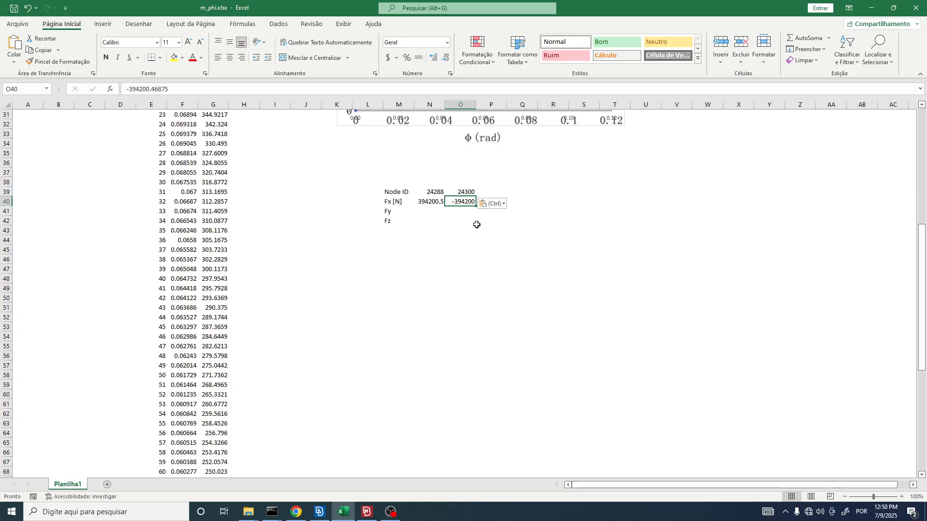
click(480, 221)
click(461, 202)
click(461, 193)
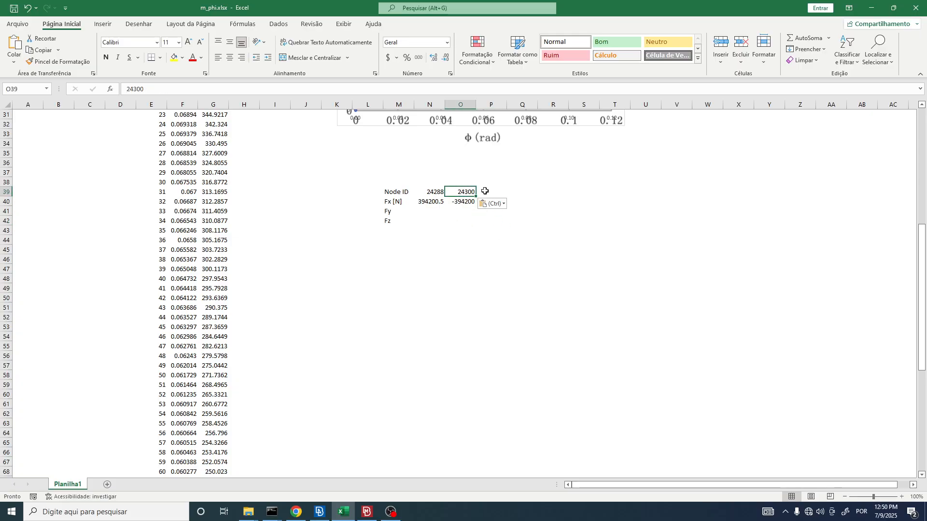
click(486, 191)
key(alt+Tab)
key(alt+Tab)
key(ctrl+v)
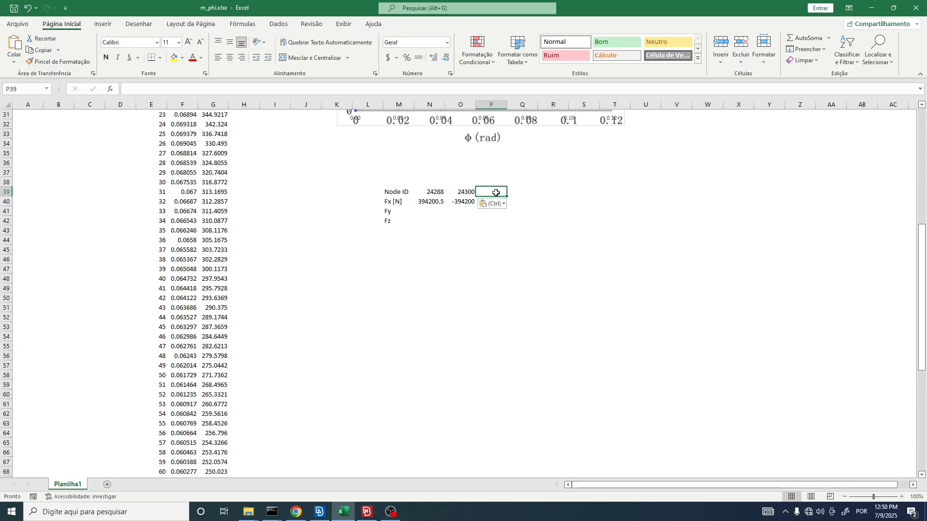
click(387, 223)
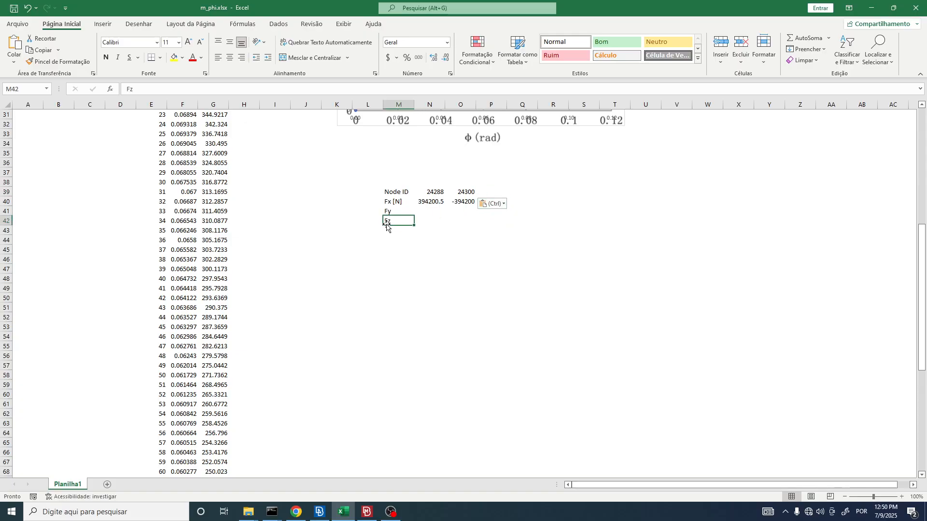
click(490, 191)
Enter the column heading "Total" in cell Q39
click(534, 192)
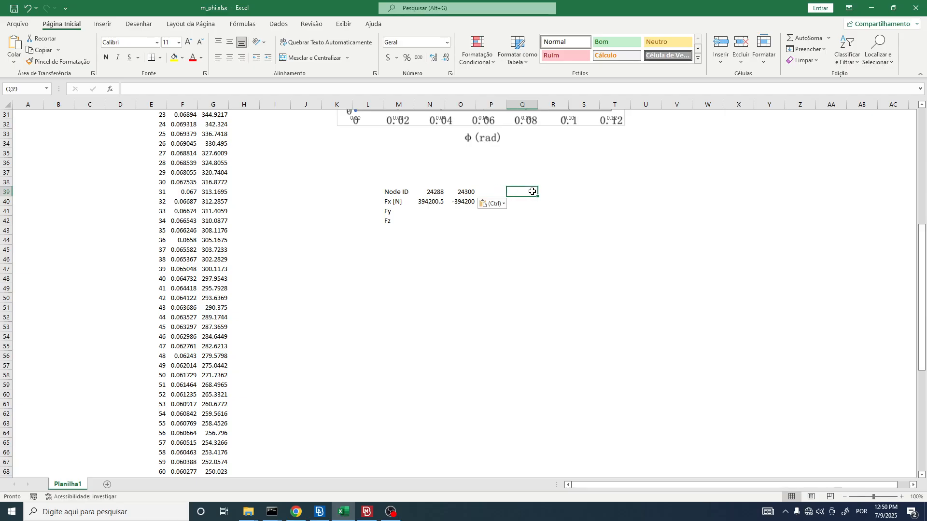
text(Total)
key(Return)
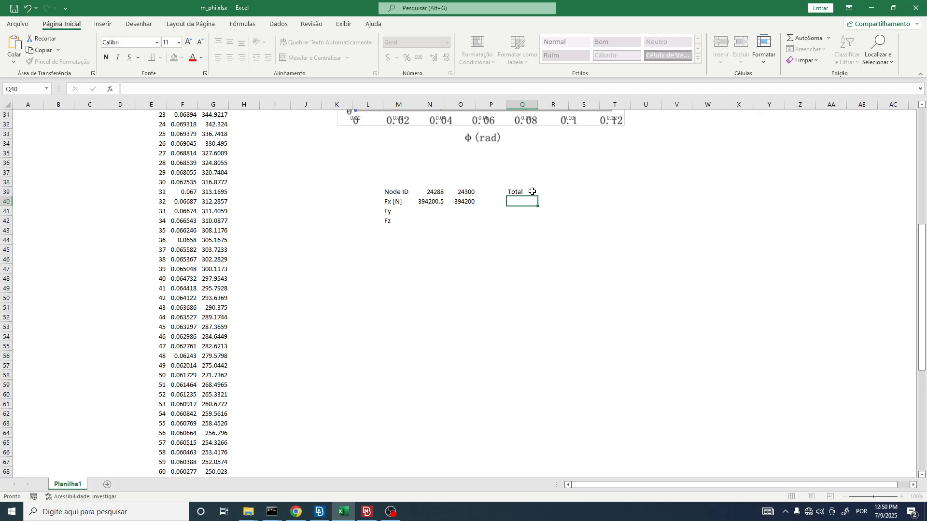
Sum the Fx reaction forces in cell Q40 with the formula =N40+O40+P40
text(=)
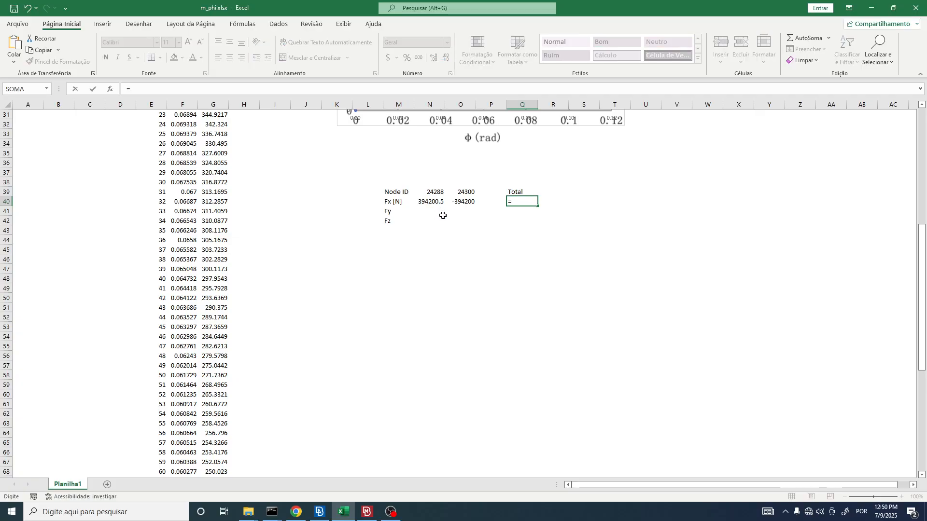
text(sum)
key(BackSpace)
key(BackSpace)
key(BackSpace)
click(440, 203)
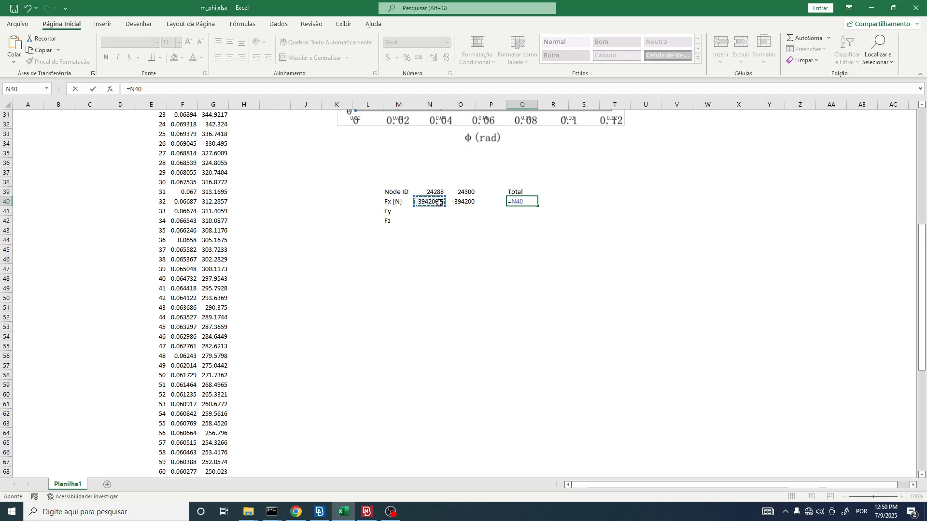
text(+)
click(465, 201)
text(+)
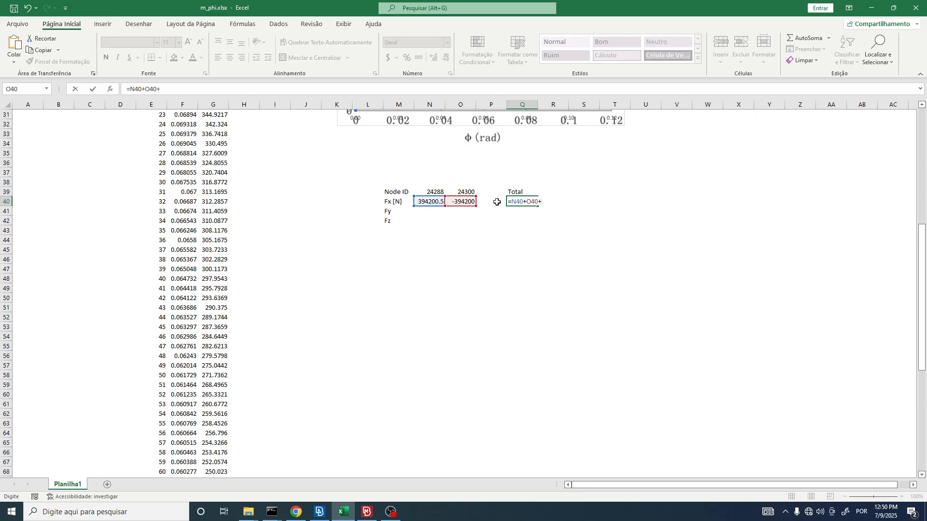
click(496, 202)
key(Return)
Format the Fx total in cell Q40 to show three decimal places
click(534, 200)
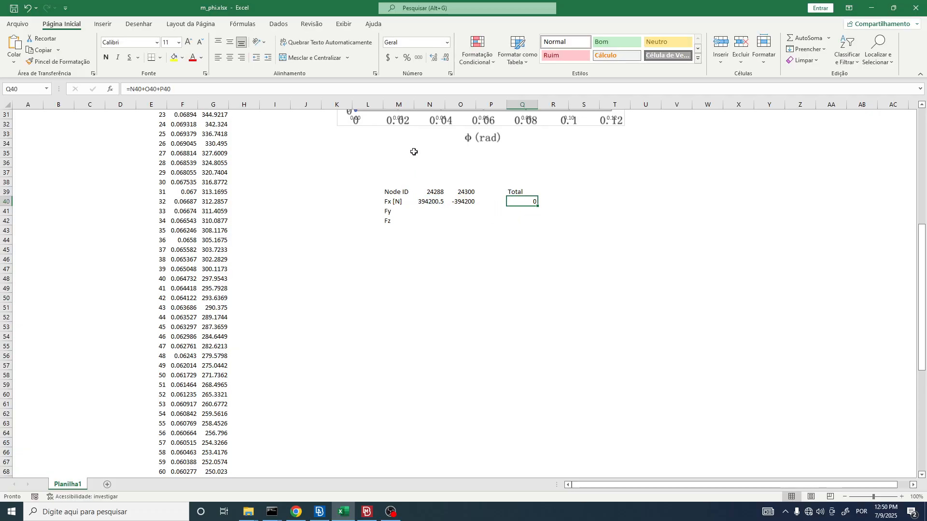
click(445, 58)
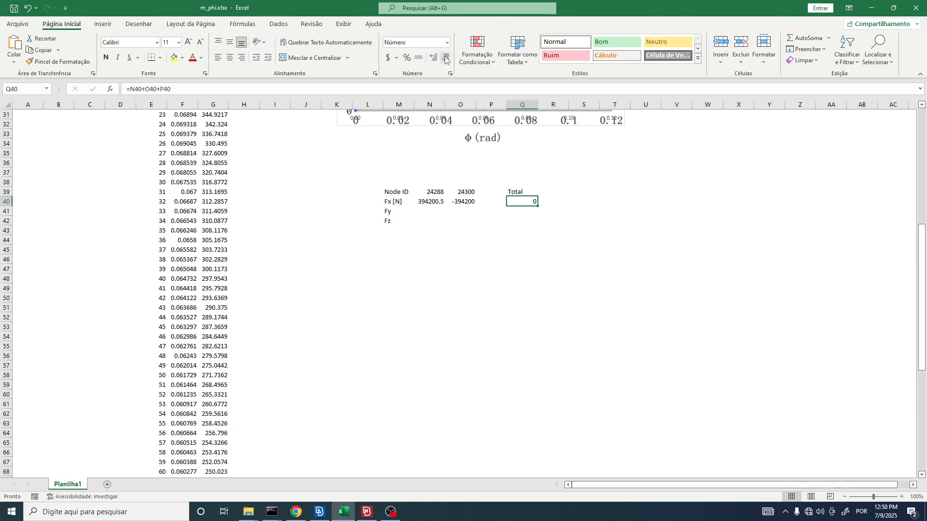
click(437, 58)
click(437, 58)
click(436, 57)
click(447, 58)
click(583, 203)
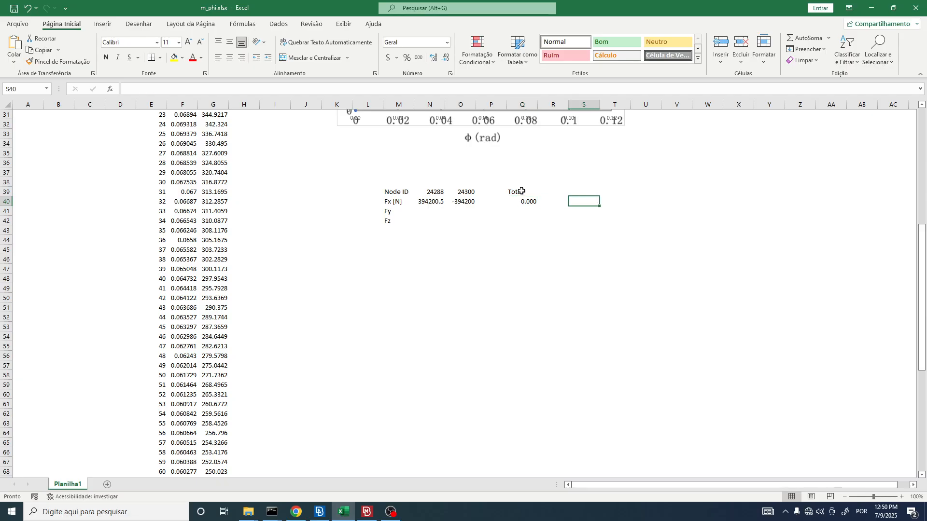
Add a "Status" heading in cell R39 and enter "Ok!" below it for the Fx row
click(522, 192)
click(553, 201)
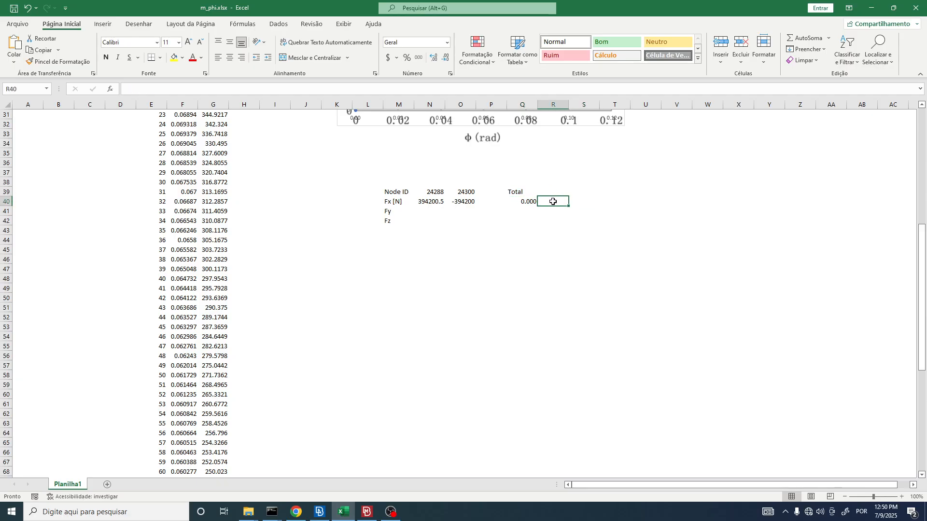
key(Up)
text(Stat)
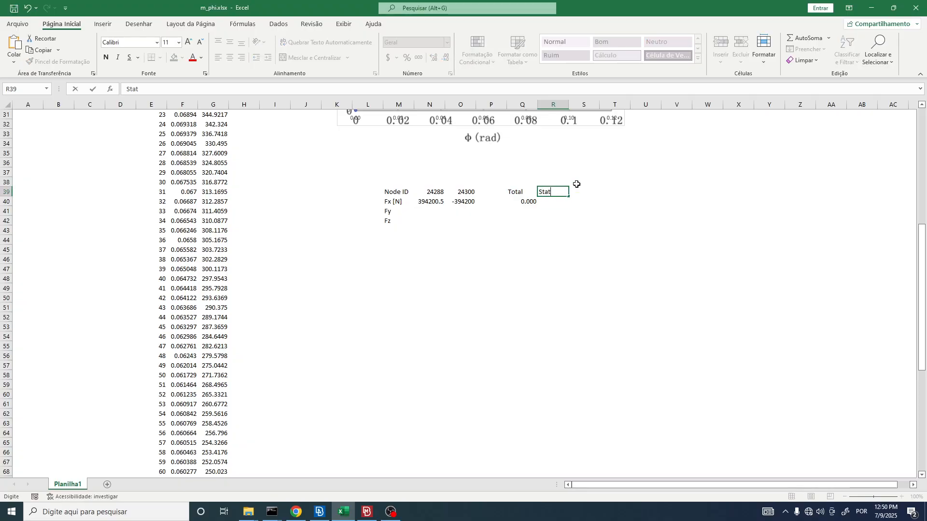
text(us)
key(Return)
text(Ok!)
key(Return)
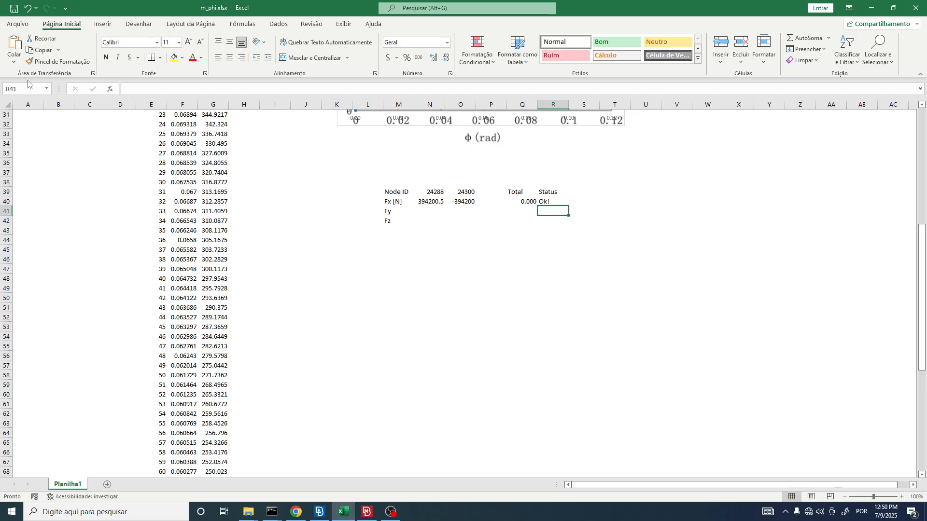
Center the contents of all worksheet cells horizontally and vertically
click(10, 105)
click(230, 58)
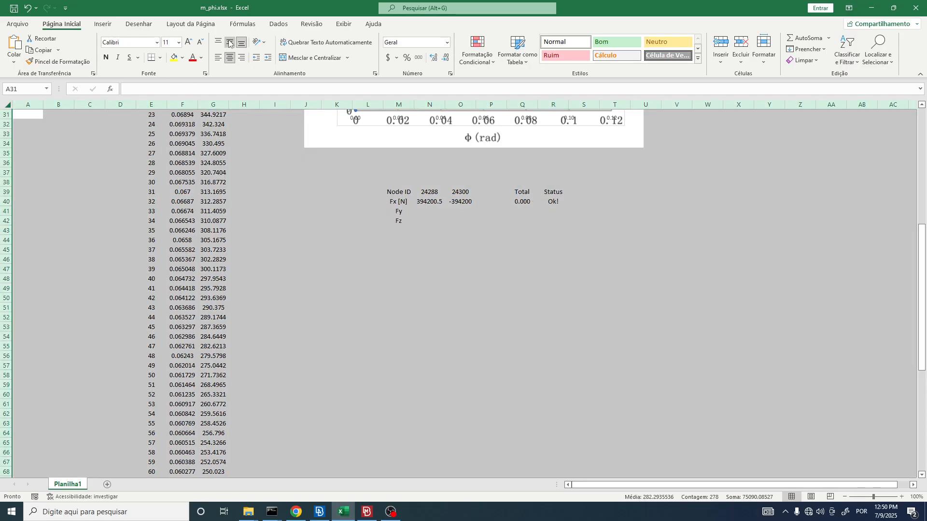
click(230, 44)
click(369, 240)
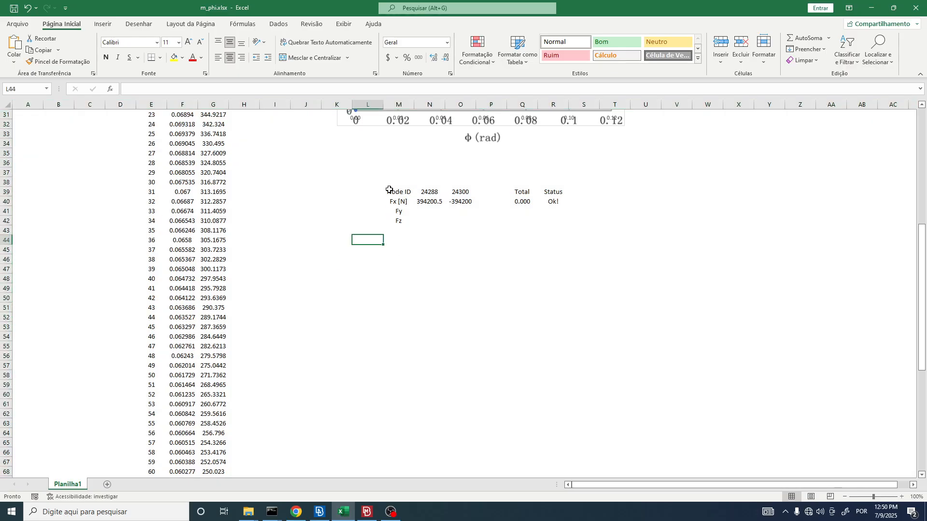
Apply all borders to the reaction force table in cells M39 to R42
drag(389, 192, 549, 220)
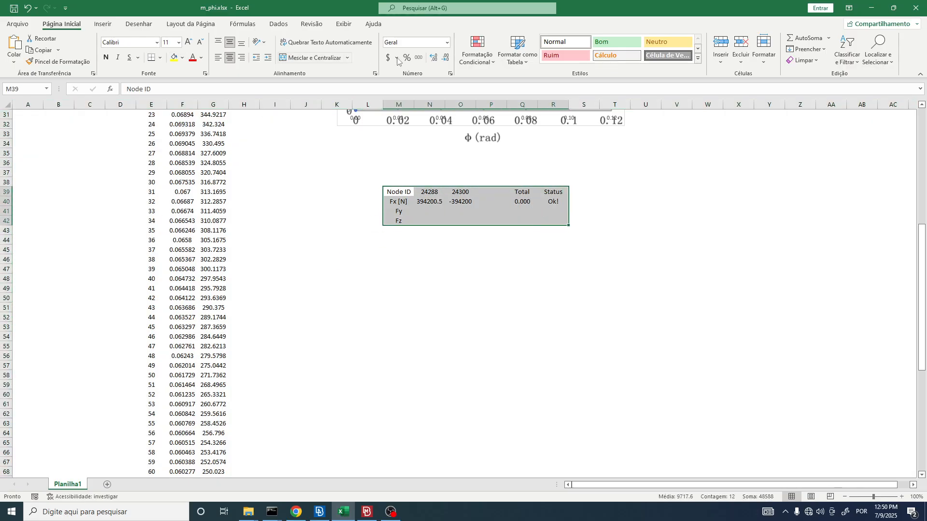
click(160, 58)
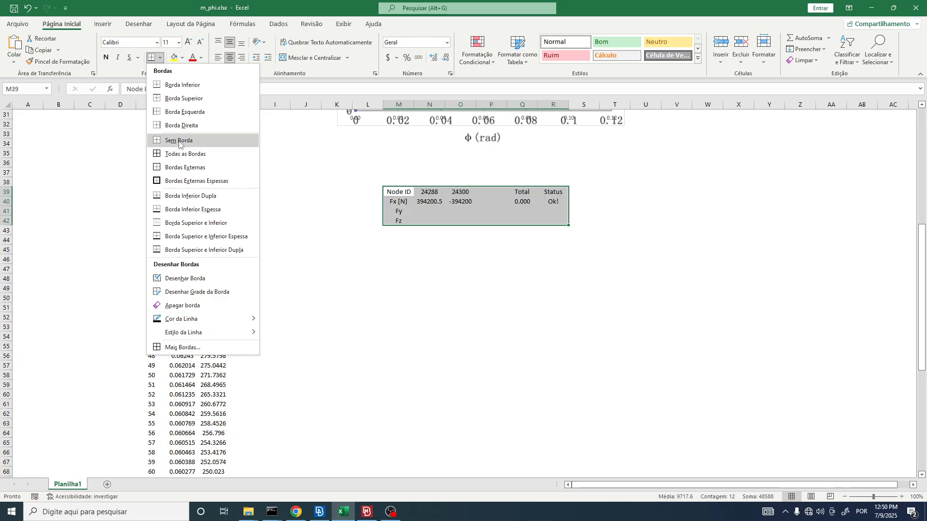
click(186, 154)
click(466, 212)
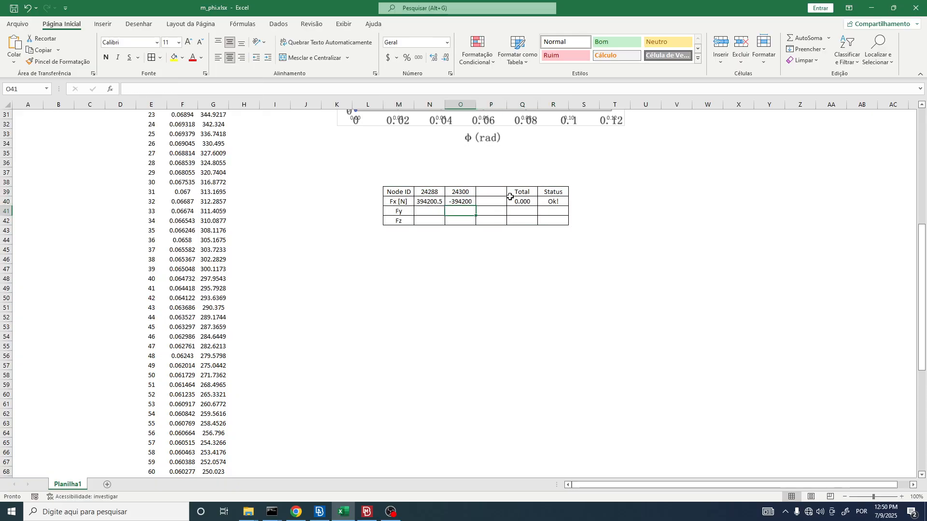
Review the Fx total and the empty Fy cell of node 24288, and switch to ANSA to view the end-plate model
click(529, 202)
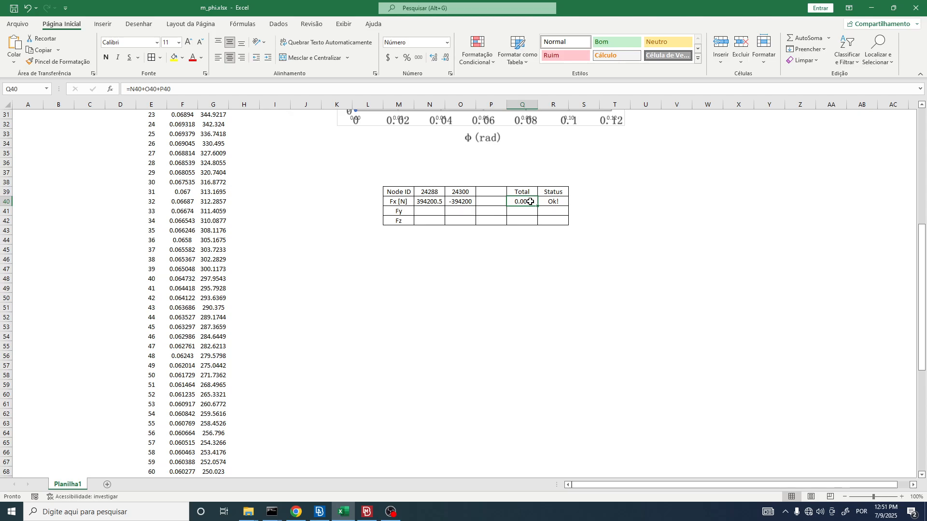
click(426, 213)
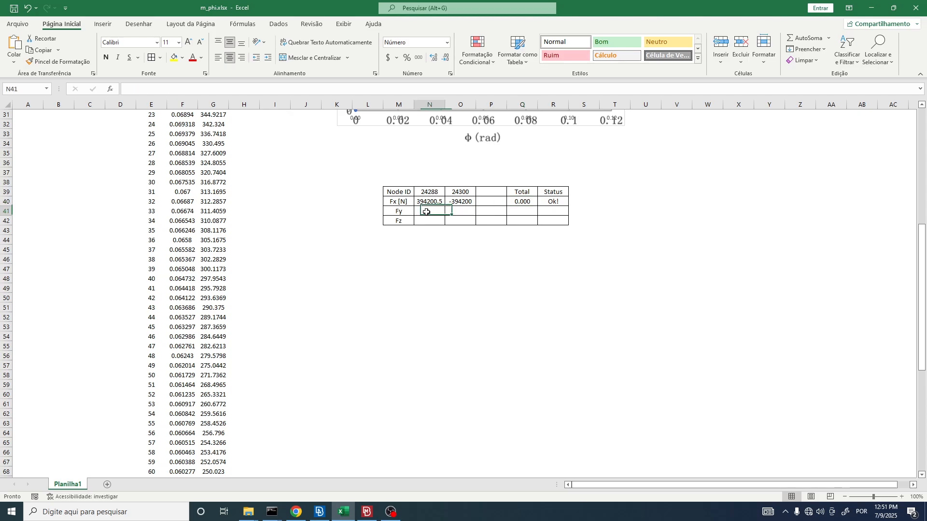
click(319, 511)
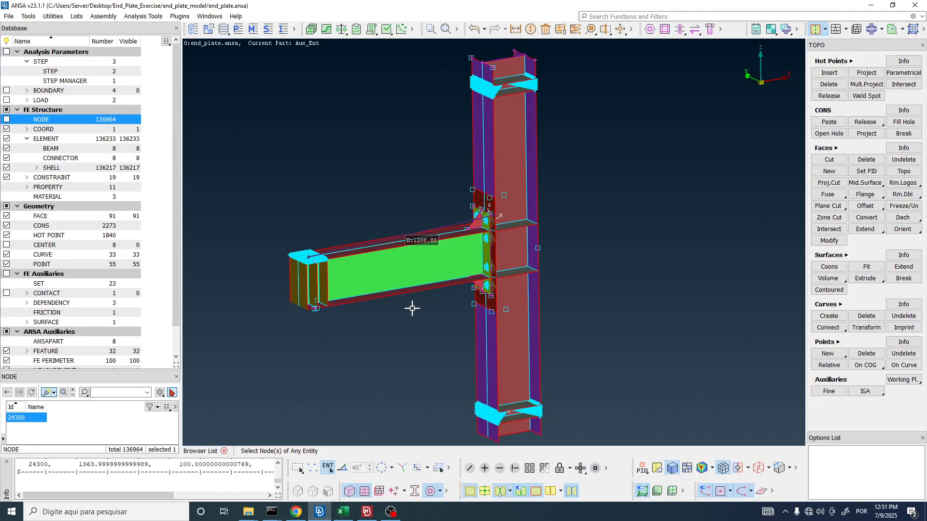
Switch to META, close the curve options, and compare the end points of the two Direction-X reaction force curves
click(366, 512)
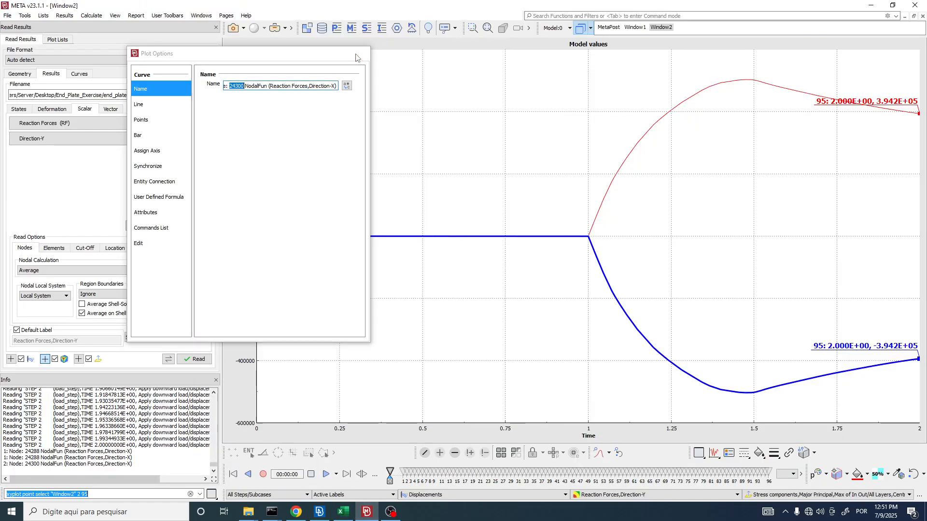
click(359, 53)
ctrl+middle_drag(584, 256, 573, 177)
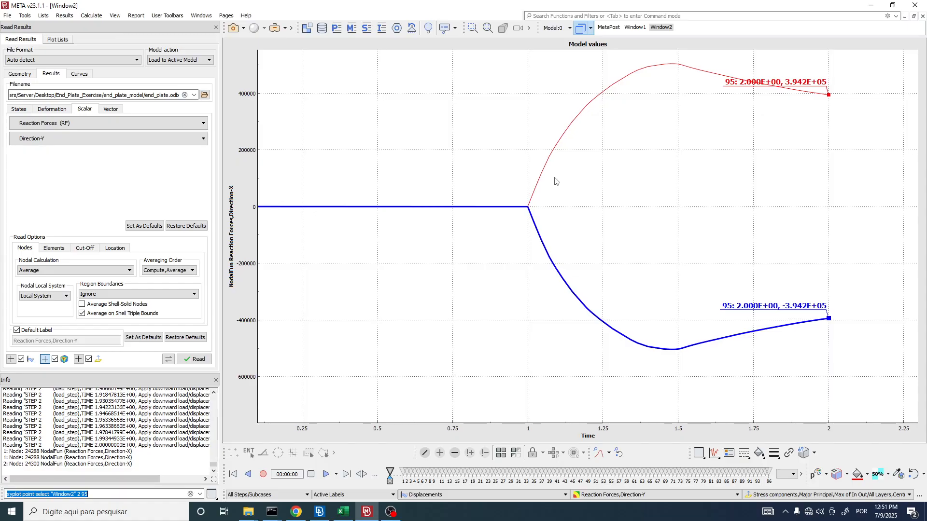
click(826, 97)
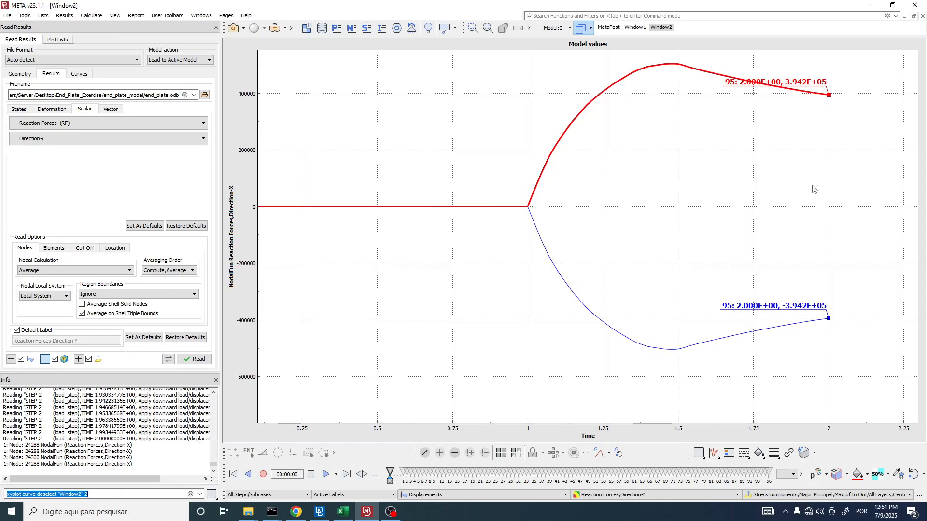
click(811, 322)
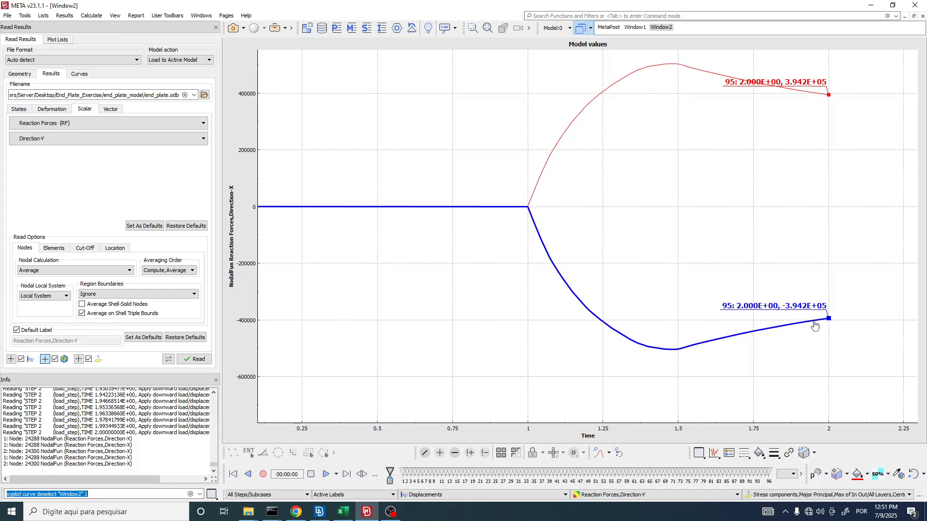
Show the 3D end-plate model in a flat side view and capture a screen snip of the whole beam-column joint
click(613, 28)
scroll(555, 149, down, 2)
scroll(538, 157, up, 2)
scroll(521, 176, down, 2)
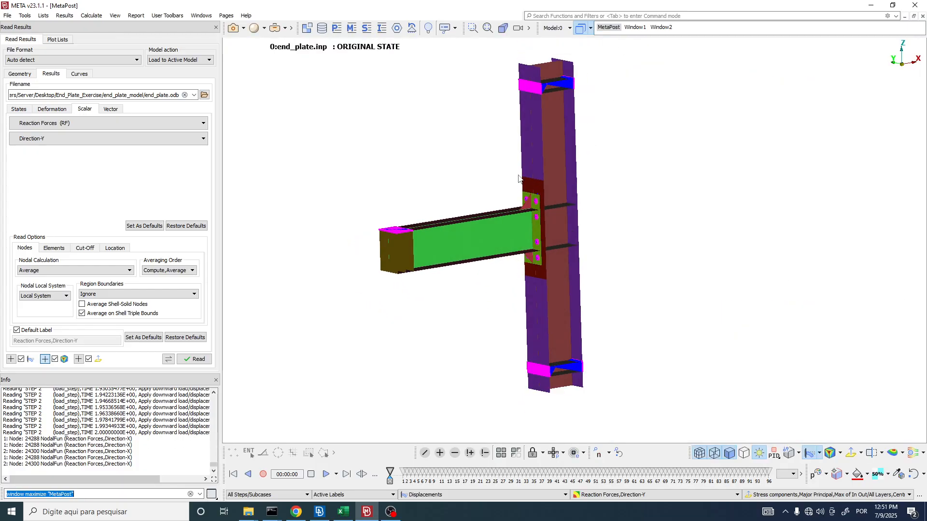
key(F1)
key(F5)
key(F3)
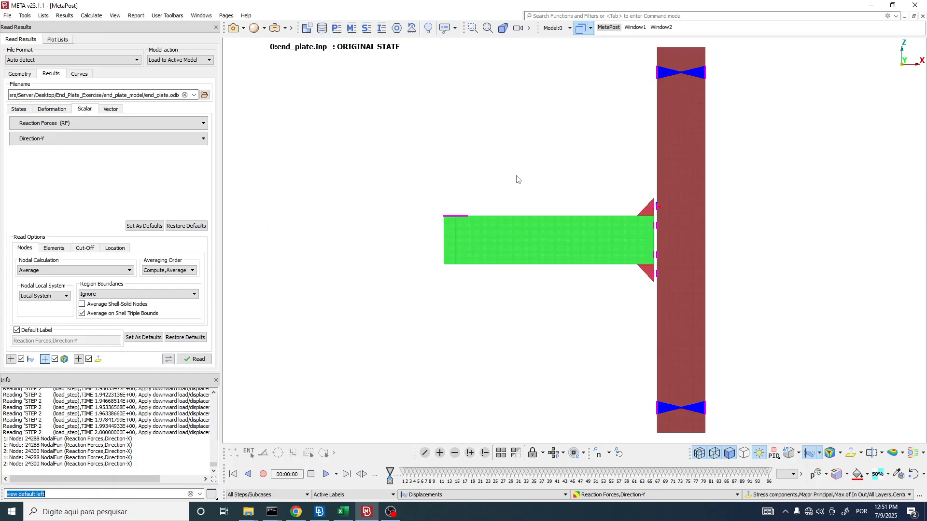
scroll(517, 179, down, 1)
scroll(804, 249, up, 1)
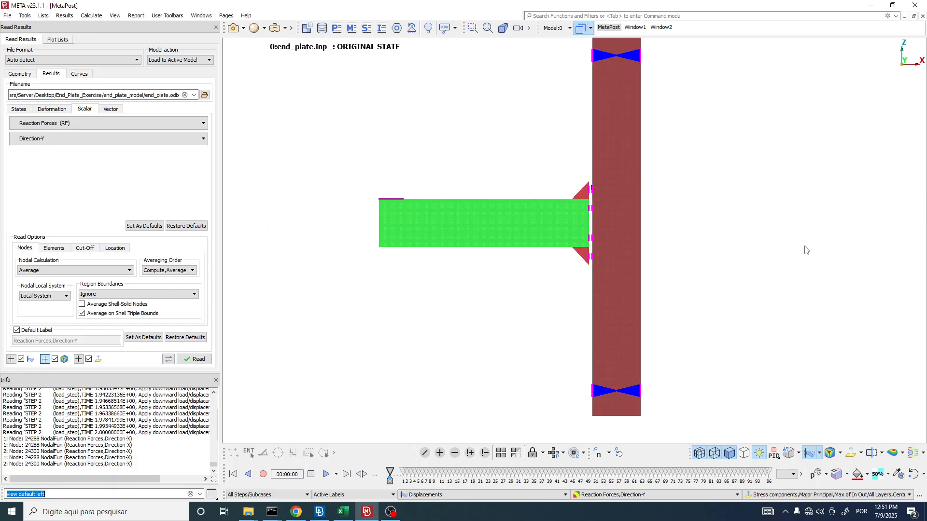
key(super+shift+s)
drag(406, 49, 697, 399)
click(12, 513)
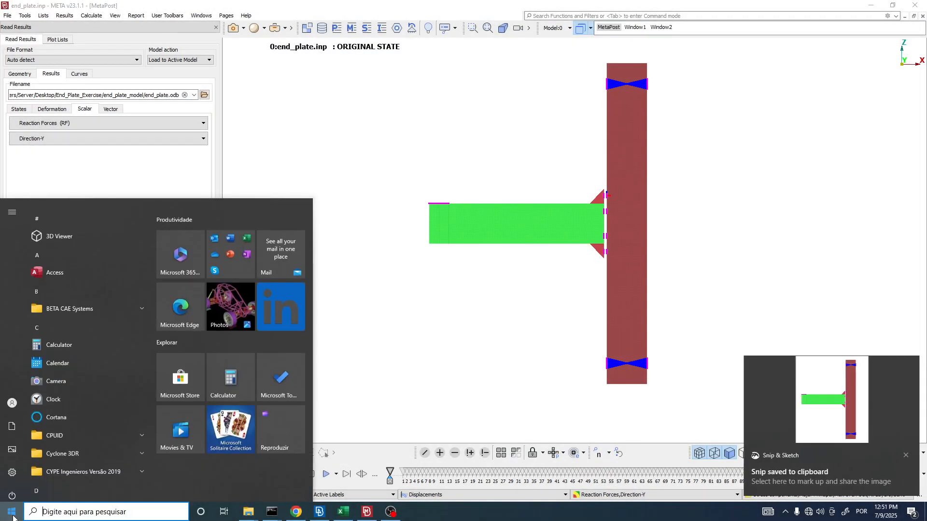
text(powerp)
key(Return)
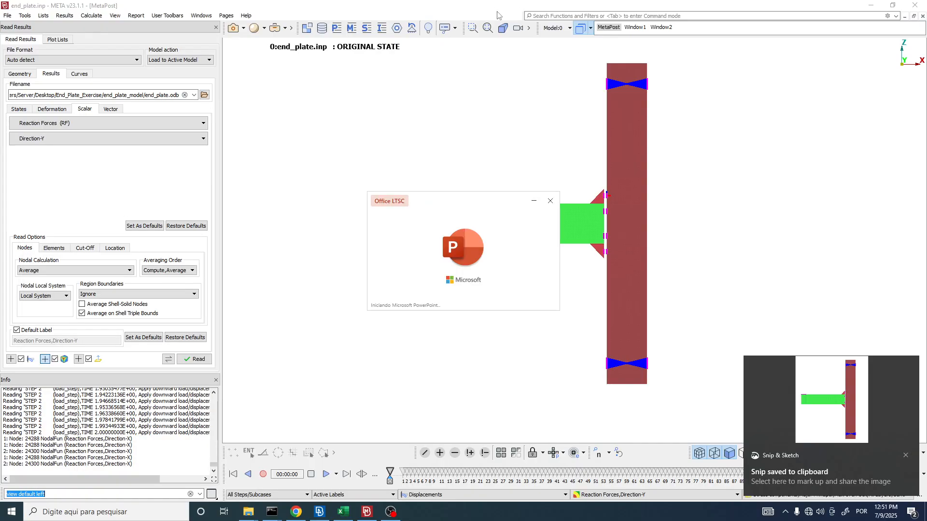
click(913, 8)
Open the snip in Snip & Sketch and draw a downward load arrow on the beam's free end and a curved moment arrow below it
click(810, 398)
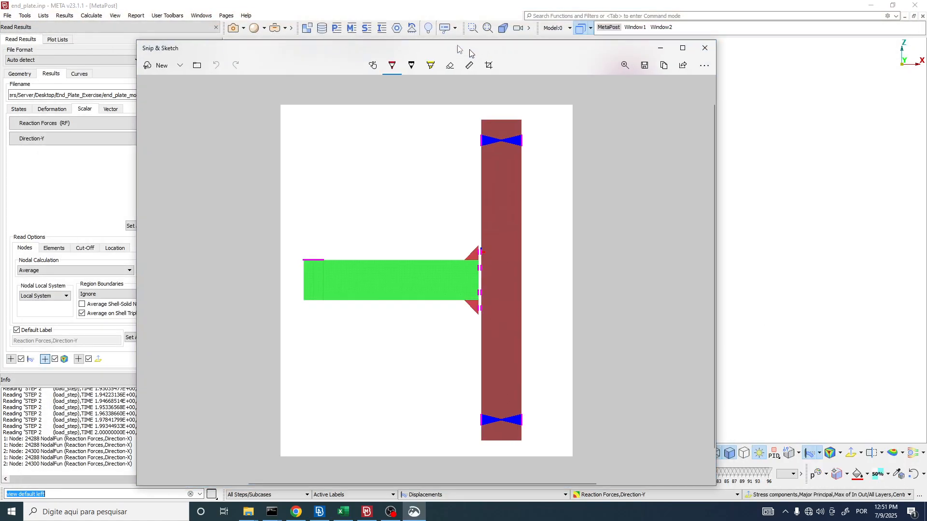
drag(468, 47, 376, 25)
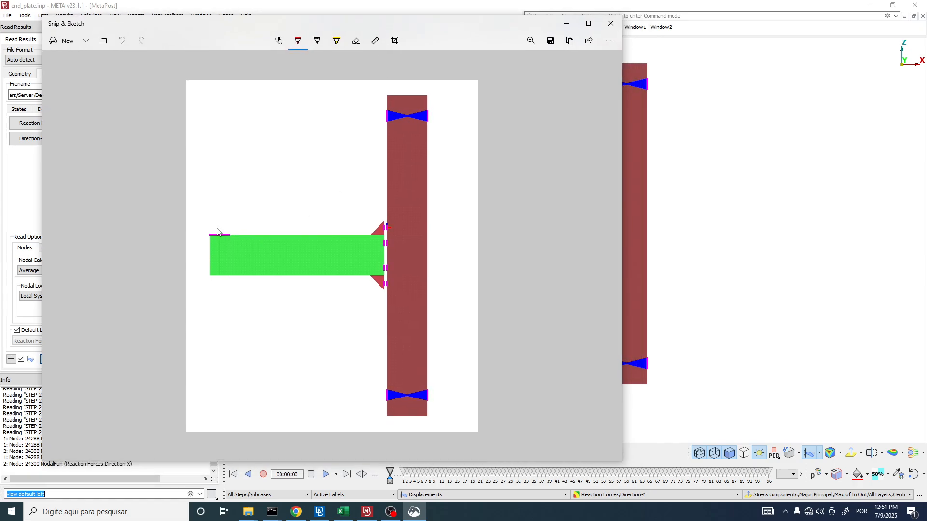
drag(219, 211, 221, 234)
mouse_move(219, 280)
mouse_down()
mouse_move(266, 311)
mouse_move(278, 290)
mouse_move(274, 297)
mouse_up()
Draw opposing horizontal reaction arrows at the column's supports and curved moment lines beside the column and beam end, and close the sketch
mouse_move(406, 116)
mouse_down()
mouse_move(453, 115)
mouse_move(444, 119)
mouse_up()
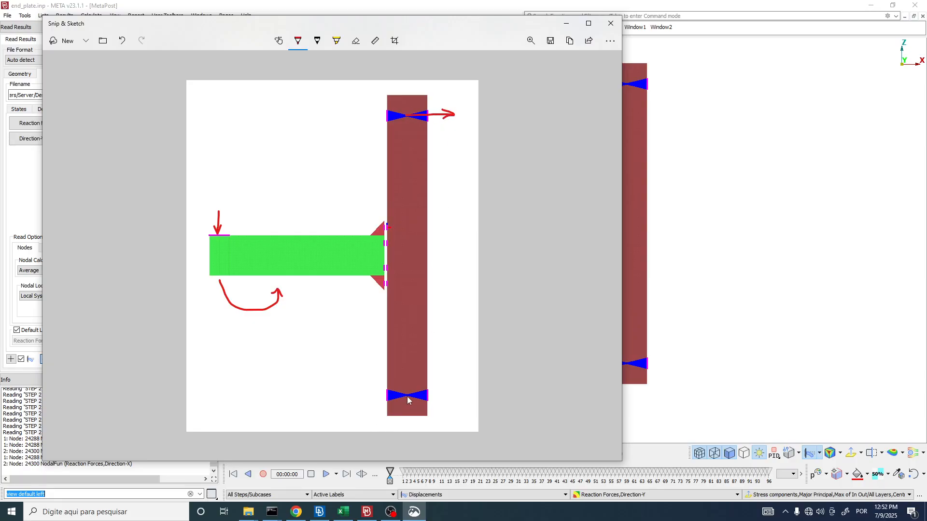
mouse_move(407, 396)
mouse_down()
mouse_move(372, 393)
mouse_move(375, 401)
mouse_up()
mouse_move(437, 137)
mouse_down()
mouse_move(461, 313)
mouse_move(440, 312)
mouse_move(459, 329)
mouse_up()
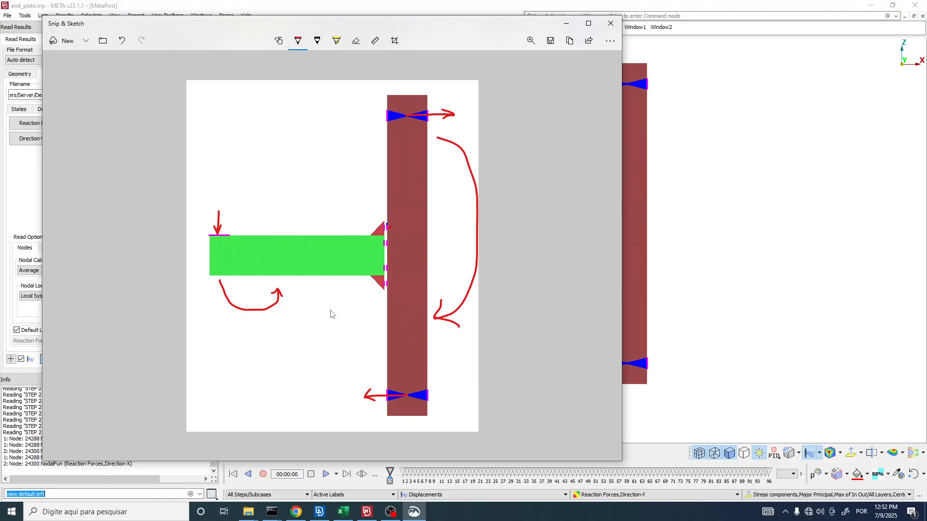
mouse_move(297, 287)
mouse_down()
mouse_move(209, 269)
mouse_move(218, 334)
mouse_up()
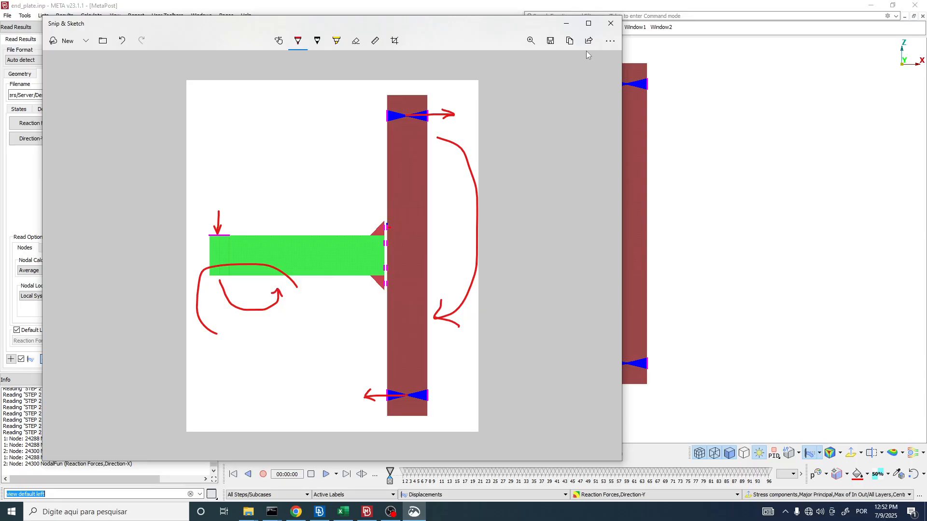
click(611, 23)
Return to the reaction force plot and create a new 2D plot window
scroll(432, 212, down, 3)
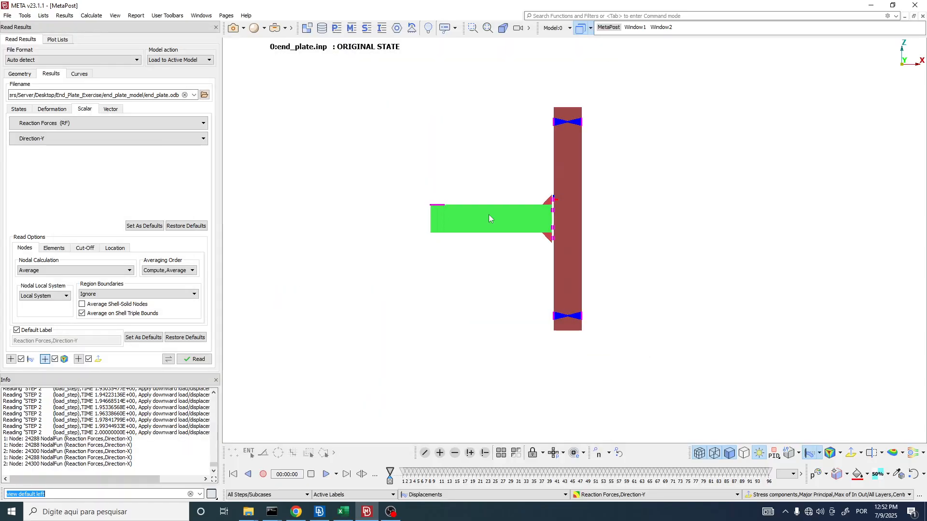
scroll(570, 219, up, 4)
ctrl+drag(574, 219, 678, 260)
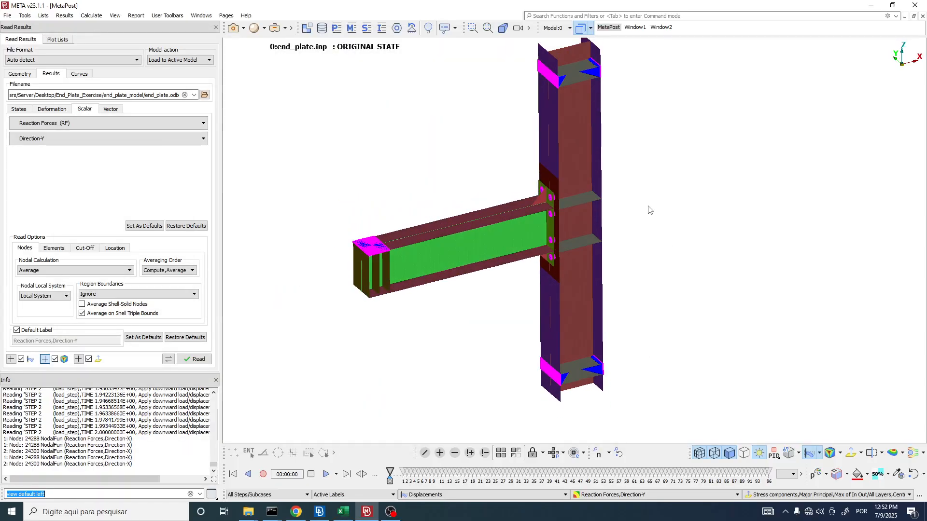
click(658, 28)
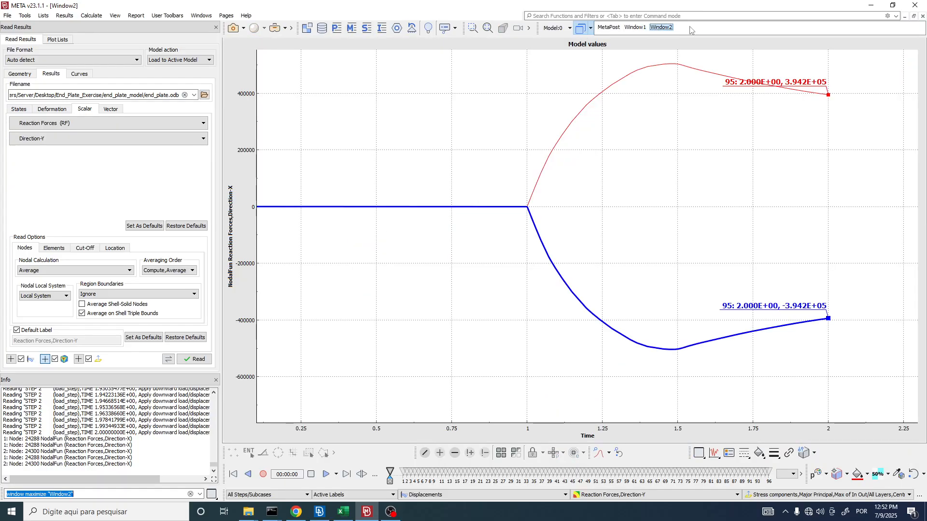
right_click(677, 29)
mouse_move(701, 70)
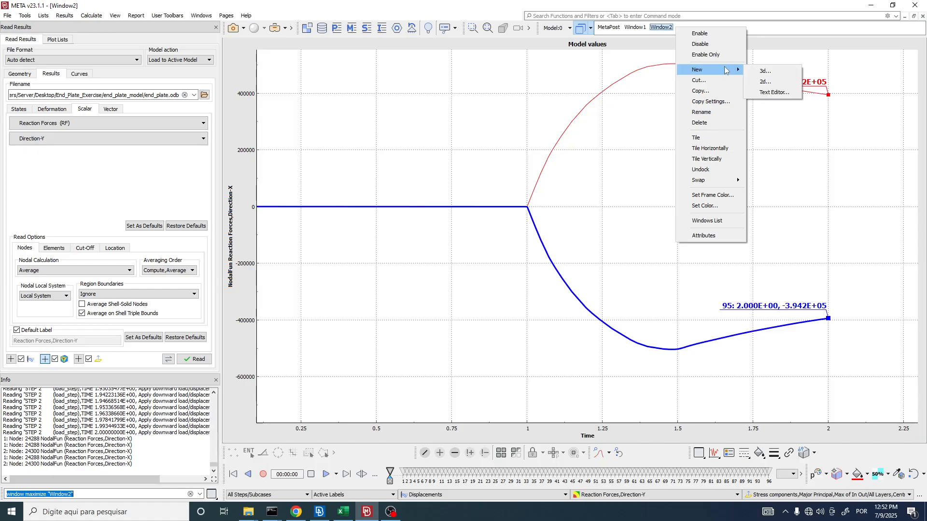
click(758, 77)
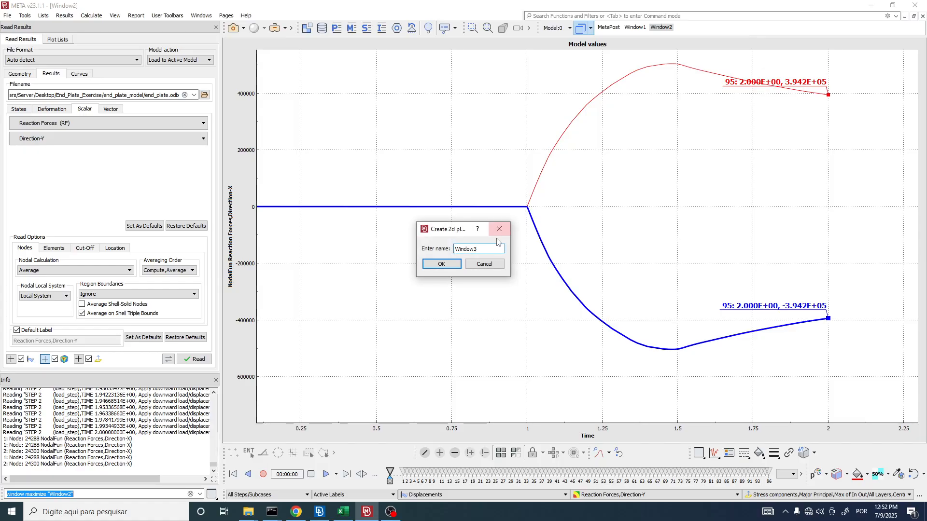
click(442, 265)
Rename the plot window containing the Direction-X reaction force curves to Fx
click(661, 28)
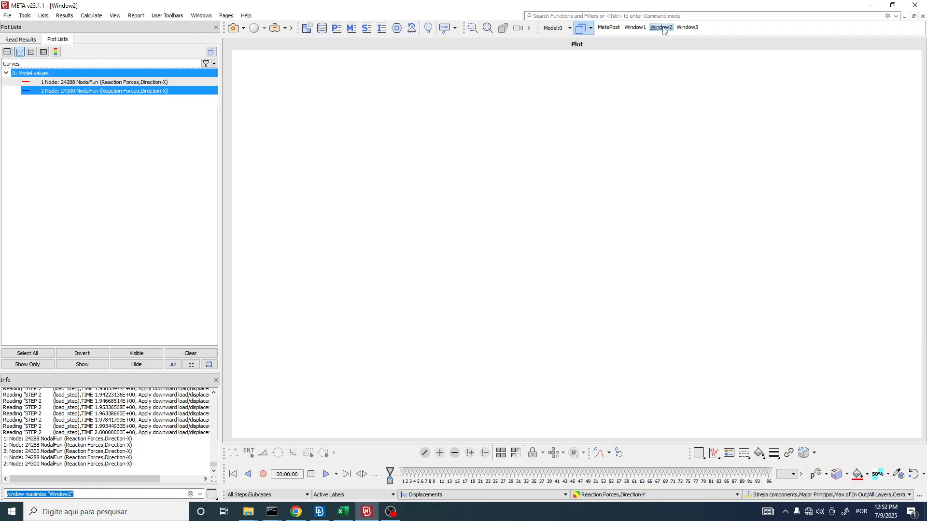
right_click(663, 29)
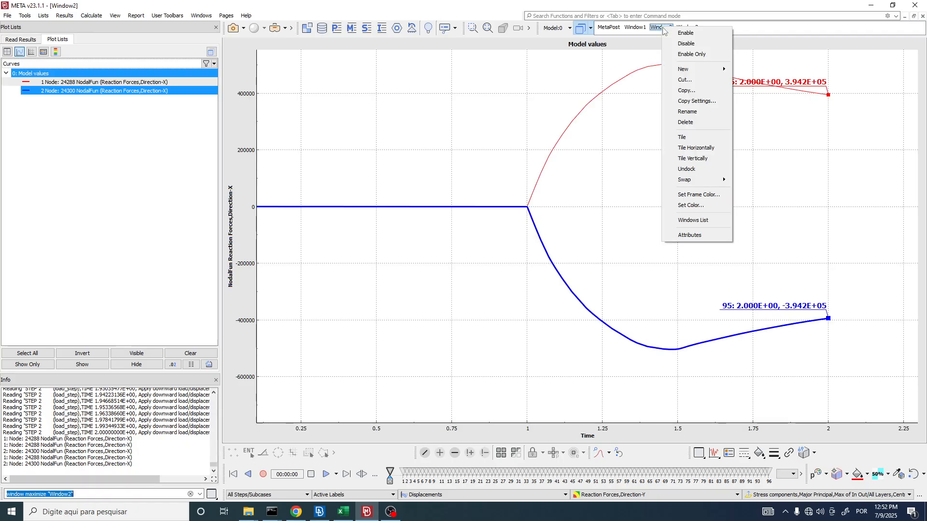
click(688, 112)
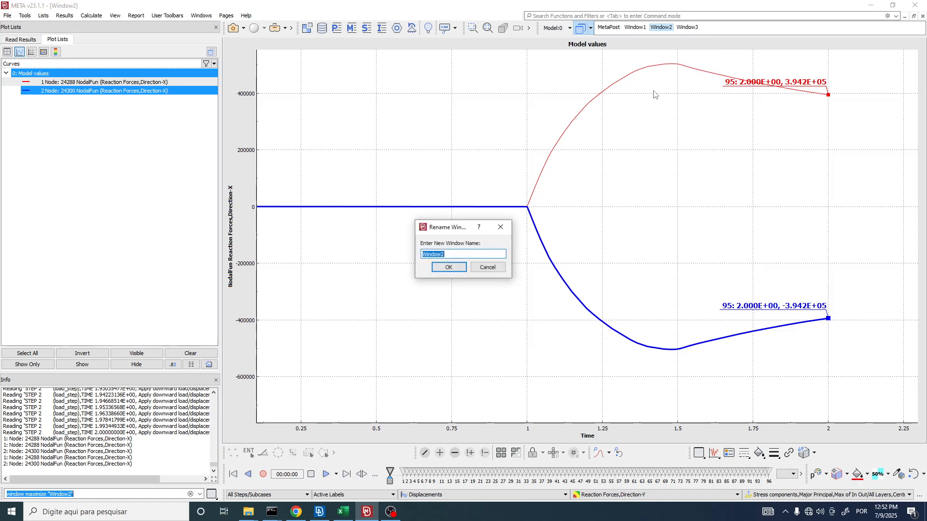
text(Fx)
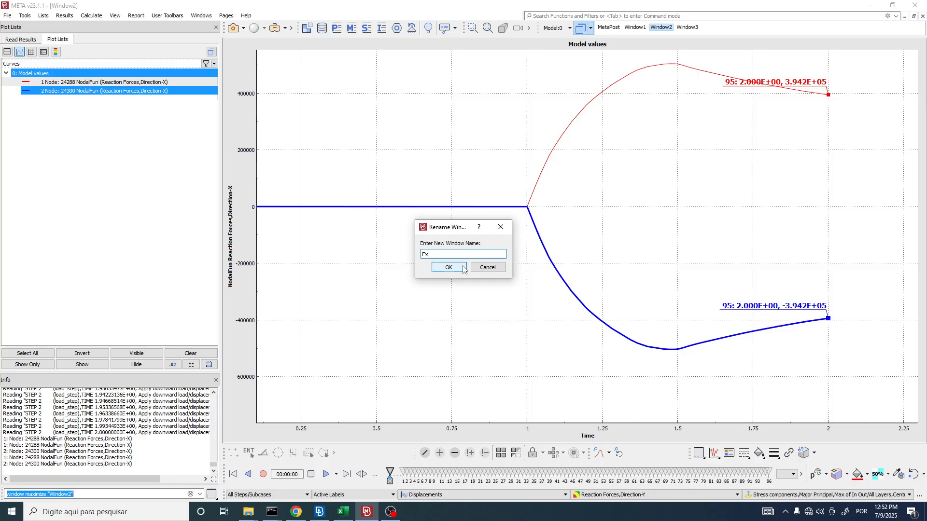
click(436, 269)
Rename the new empty plot window to Fy
click(673, 28)
right_click(674, 26)
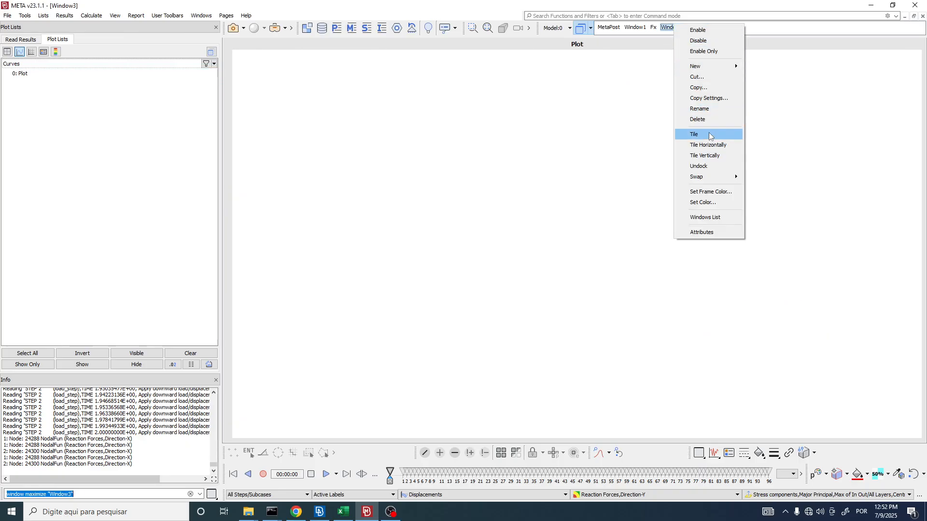
click(705, 110)
text(Fy)
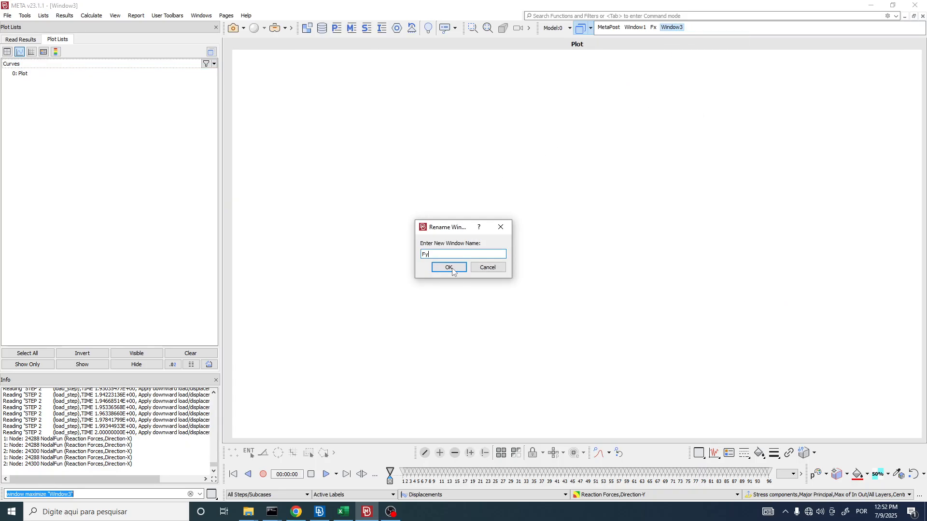
click(451, 267)
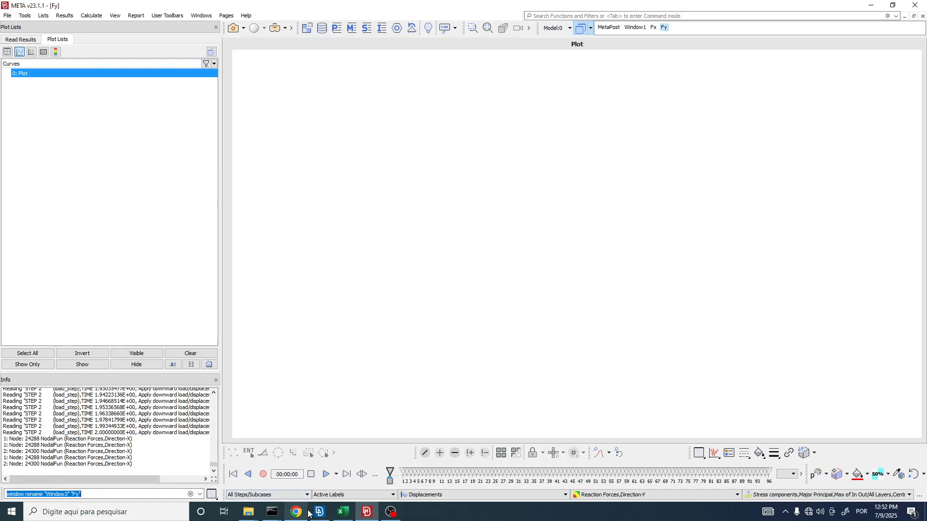
Create Reaction Forces, Direction-Y curves over time from model entities for nodes 24288 and 24300 in the Fy plot
mouse_move(312, 513)
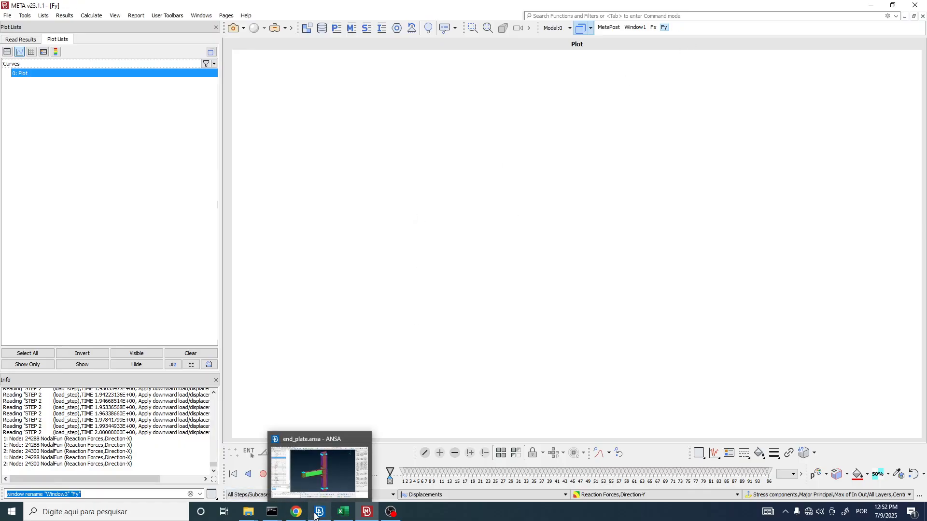
right_click(396, 102)
mouse_move(436, 137)
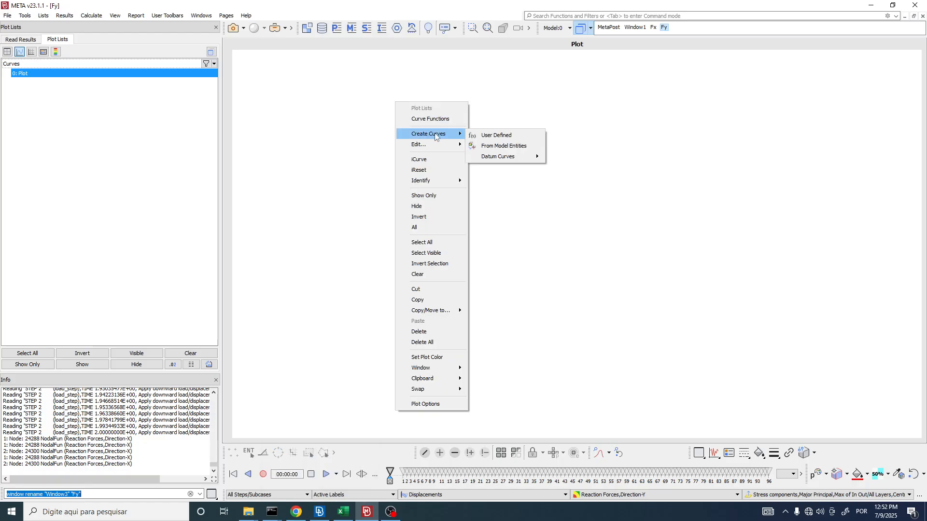
click(503, 145)
click(131, 136)
drag(124, 92, 123, 104)
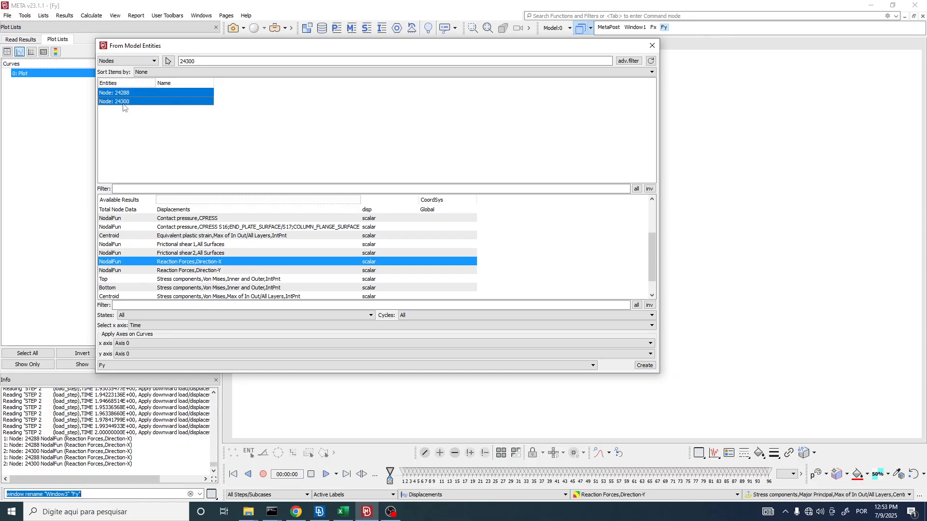
click(199, 271)
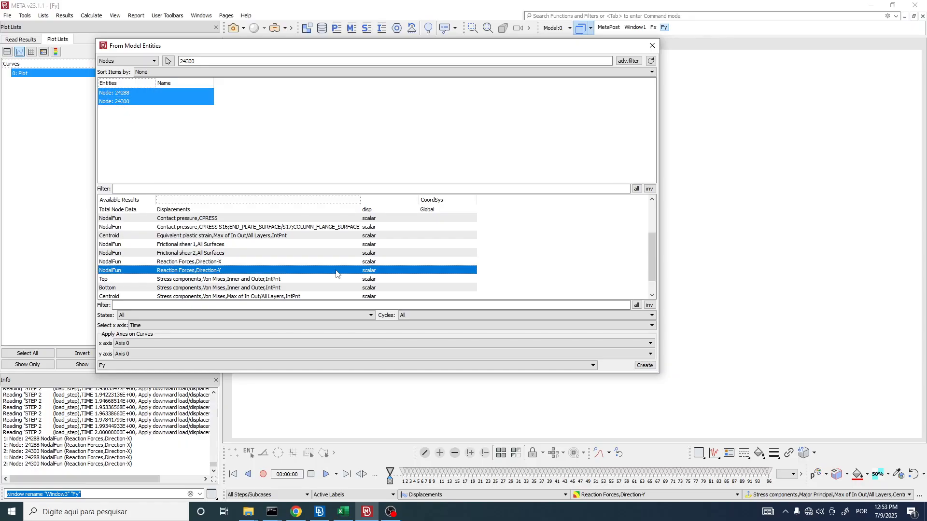
click(644, 366)
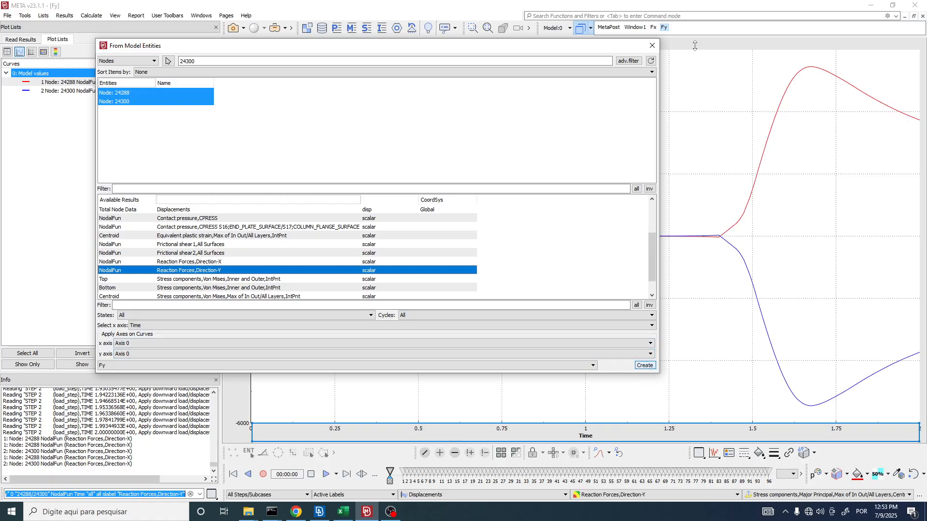
click(652, 45)
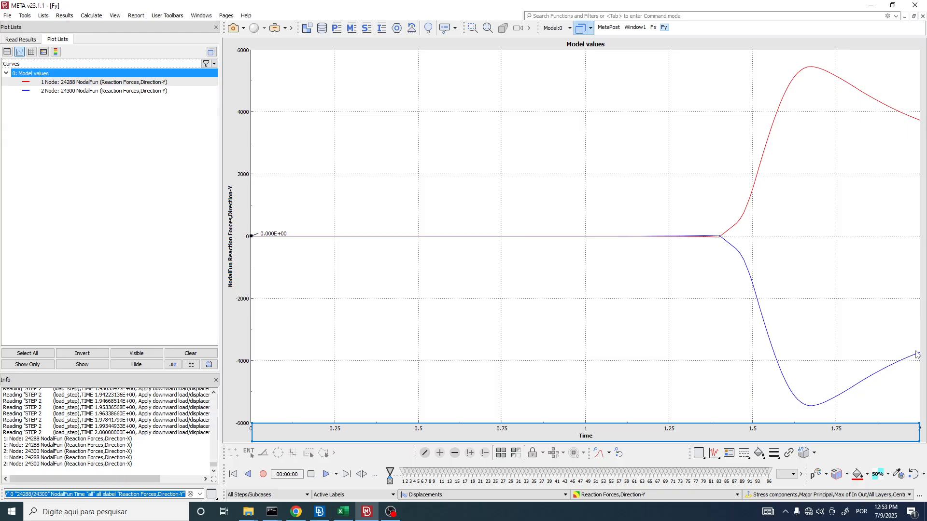
Read the Reaction Forces (RF), Direction-Z scalar results for the end-plate model in the MetaPost window
text(4)
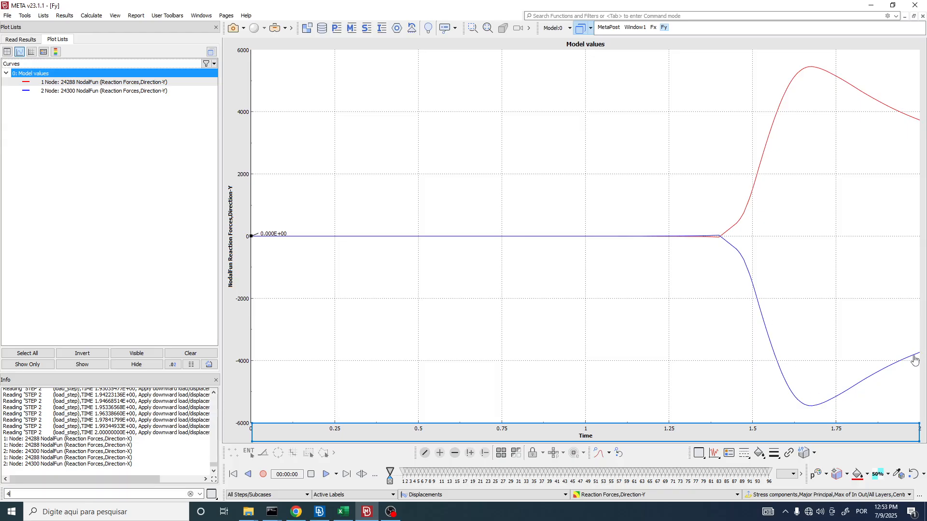
click(608, 27)
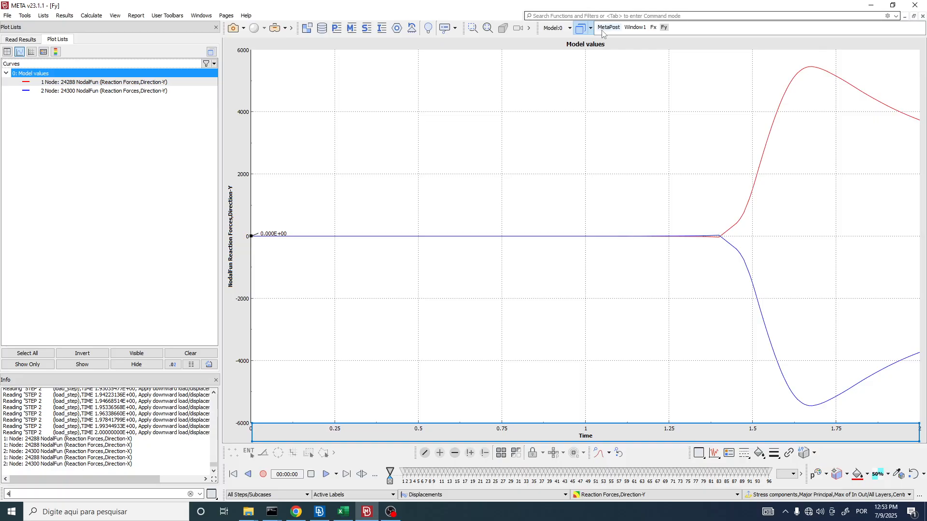
click(31, 40)
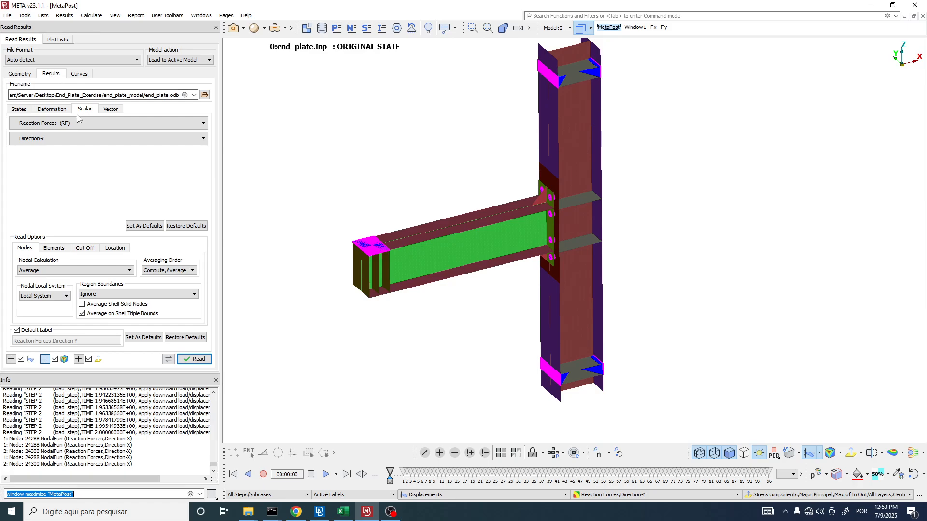
click(44, 139)
click(47, 188)
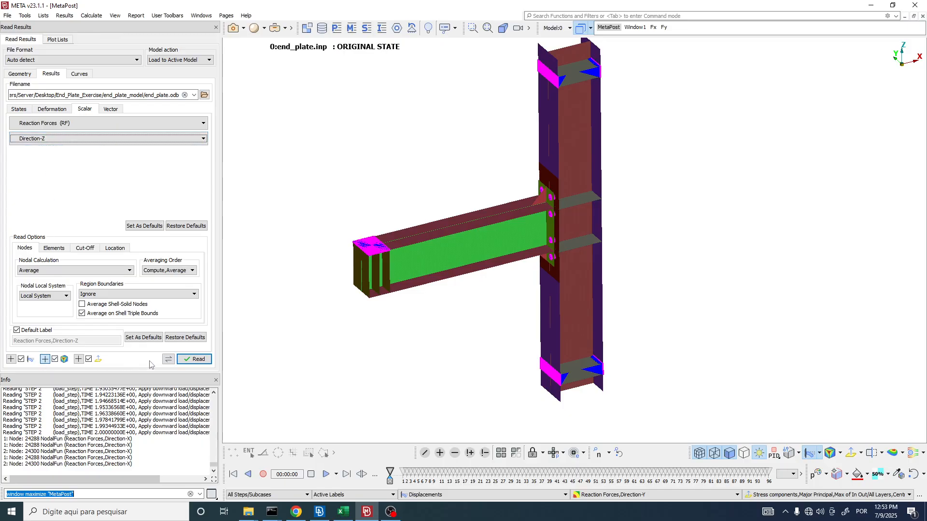
click(194, 359)
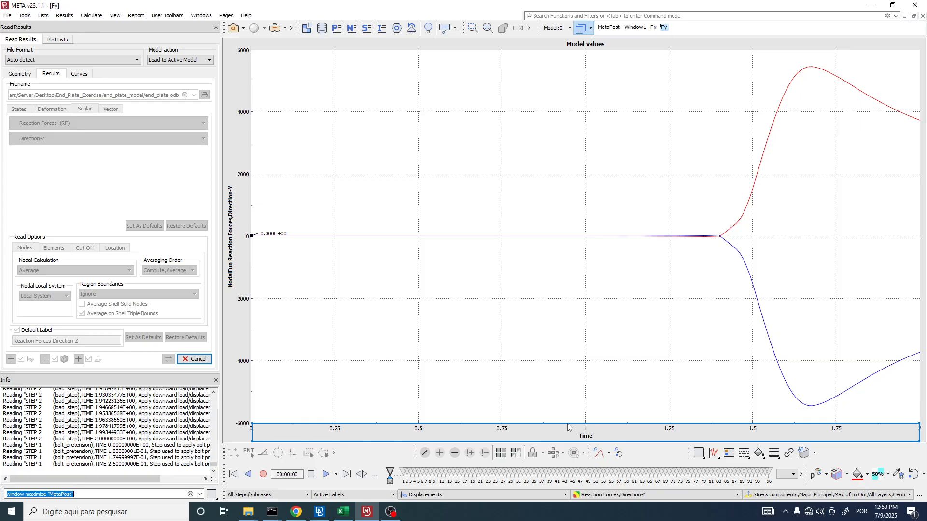
Copy the last Direction-Y reaction force value of node 24288's curve into the Fy row, cell N41, of the Excel table
click(343, 512)
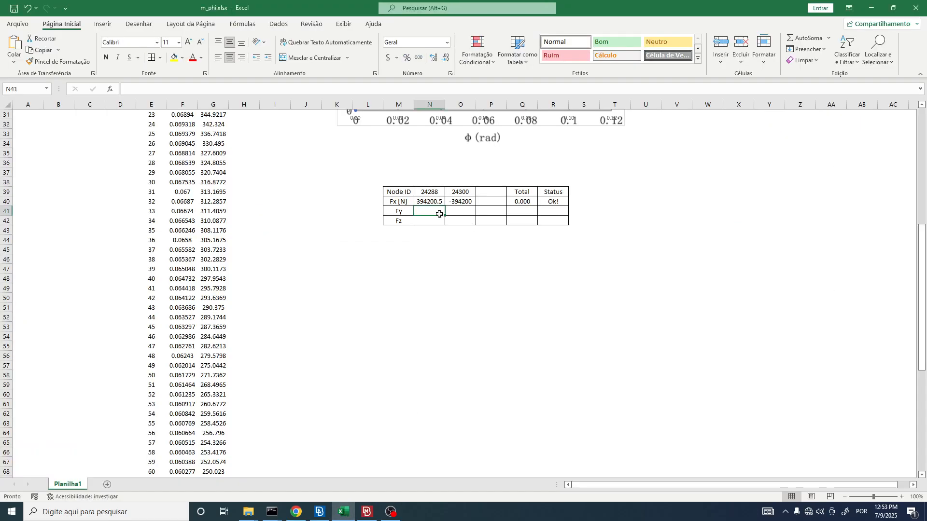
key(alt+Tab)
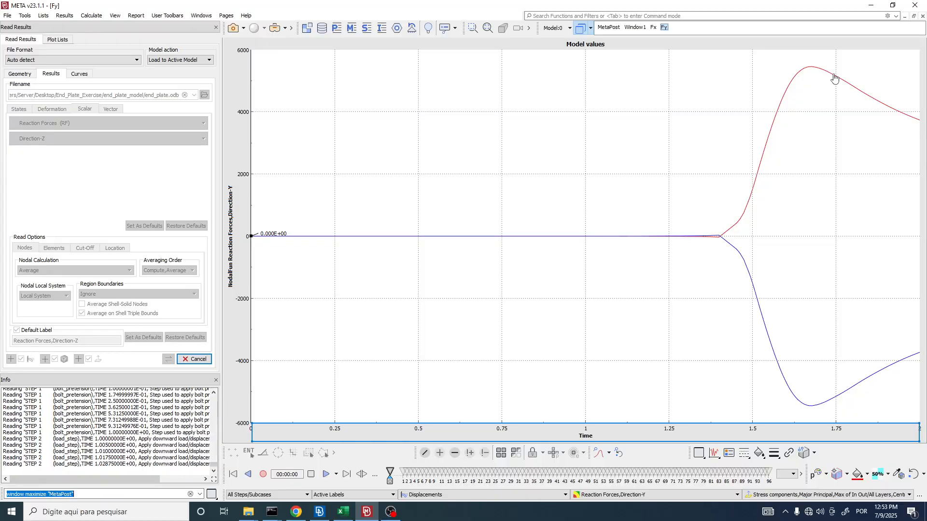
double_click(834, 75)
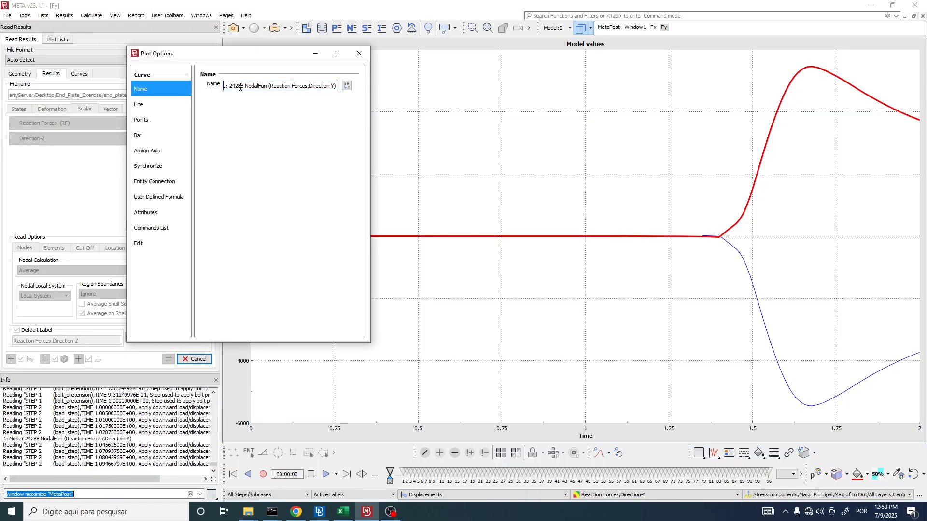
drag(235, 86, 242, 86)
click(140, 243)
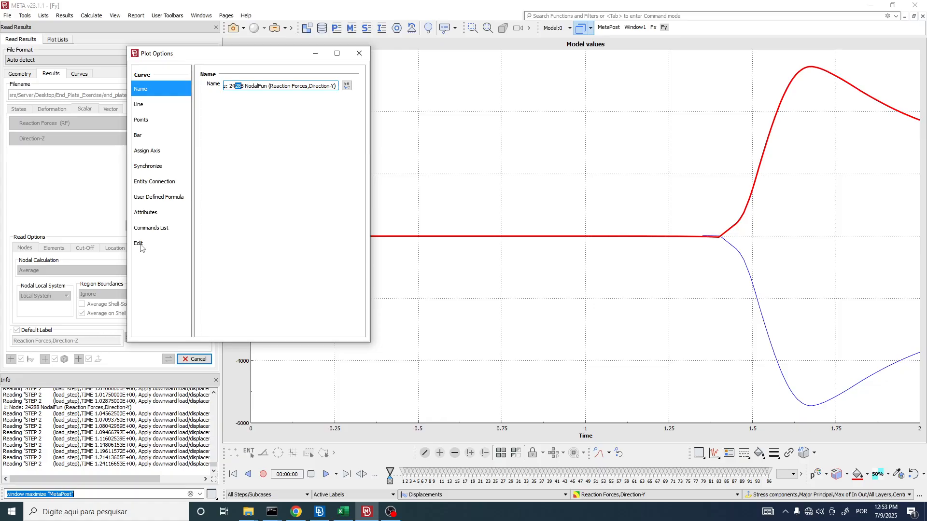
drag(347, 115, 347, 296)
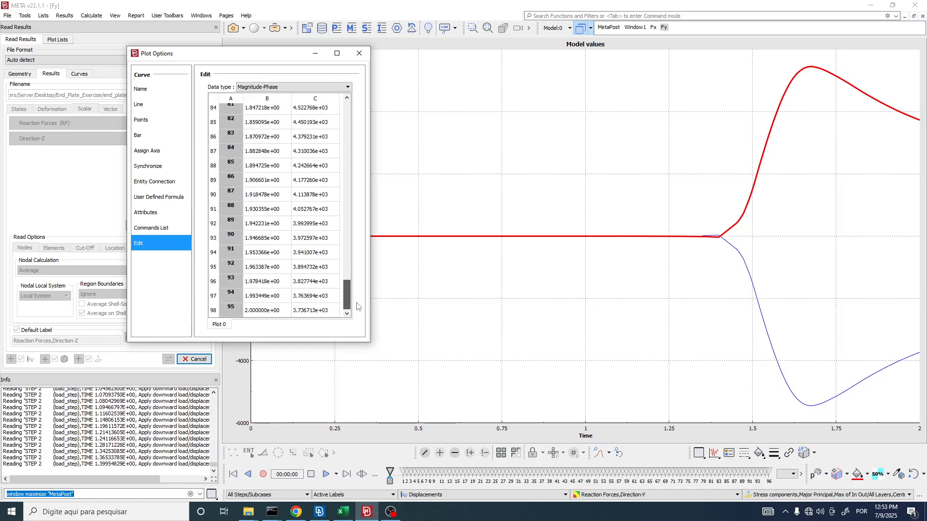
double_click(306, 307)
key(alt+Tab)
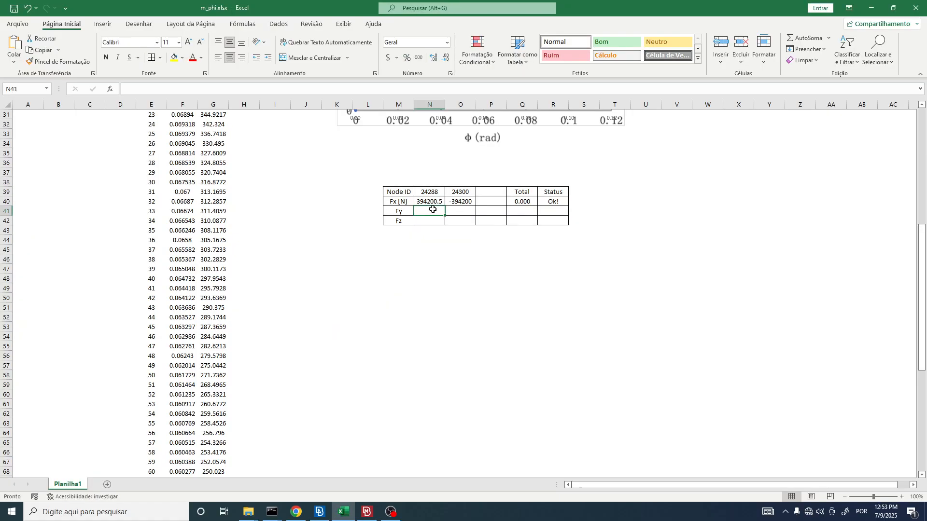
text(3736.71264648437)
Switch back to META and copy the last Direction-Y value of node 24300's curve into cell O41 of the Excel table
key(alt+Tab)
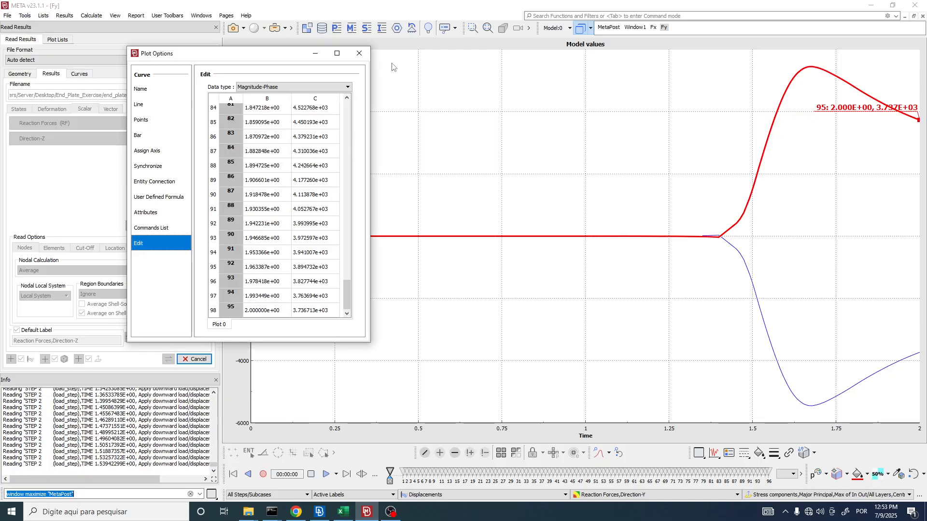
key(Escape)
double_click(747, 277)
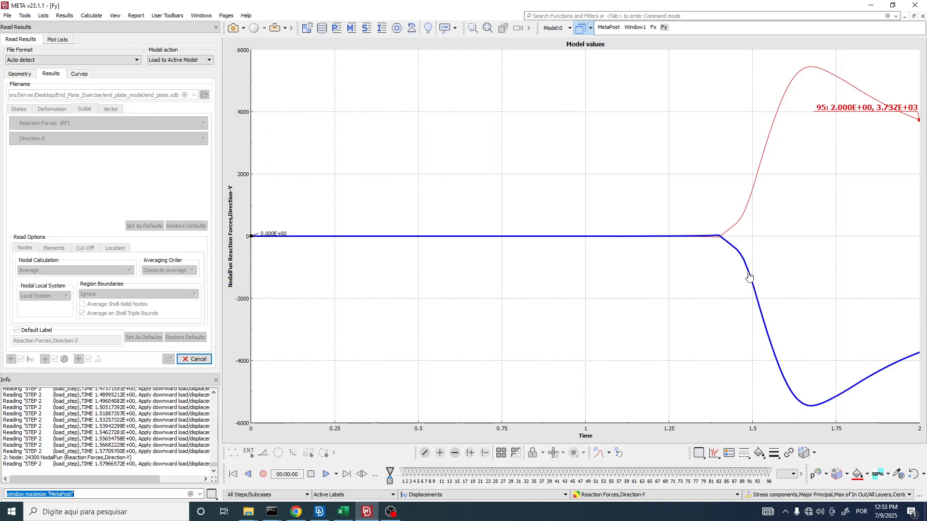
drag(347, 116, 346, 297)
double_click(312, 311)
key(ctrl+c)
key(alt+Tab)
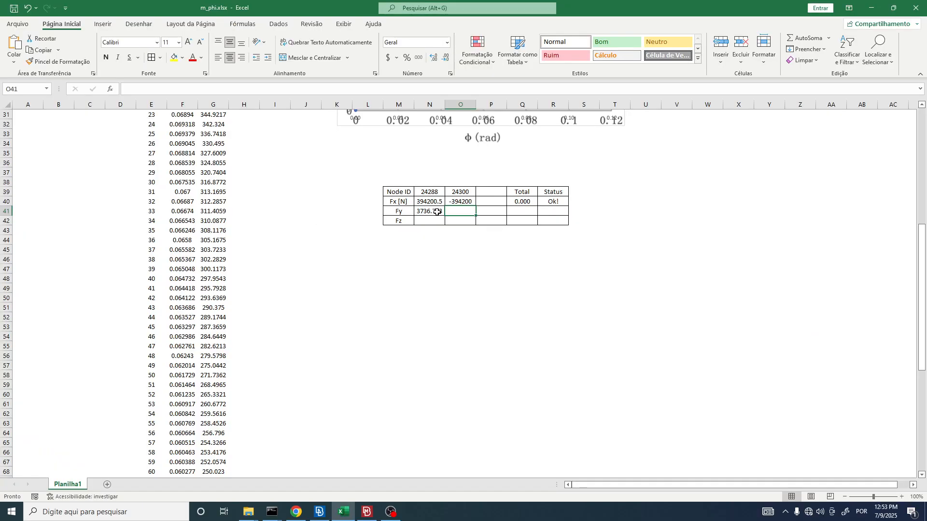
click(462, 213)
key(ctrl+v)
Extend the Total formula from the Fx row to the Fy row and enter "Ok!" as the Fy status
click(524, 202)
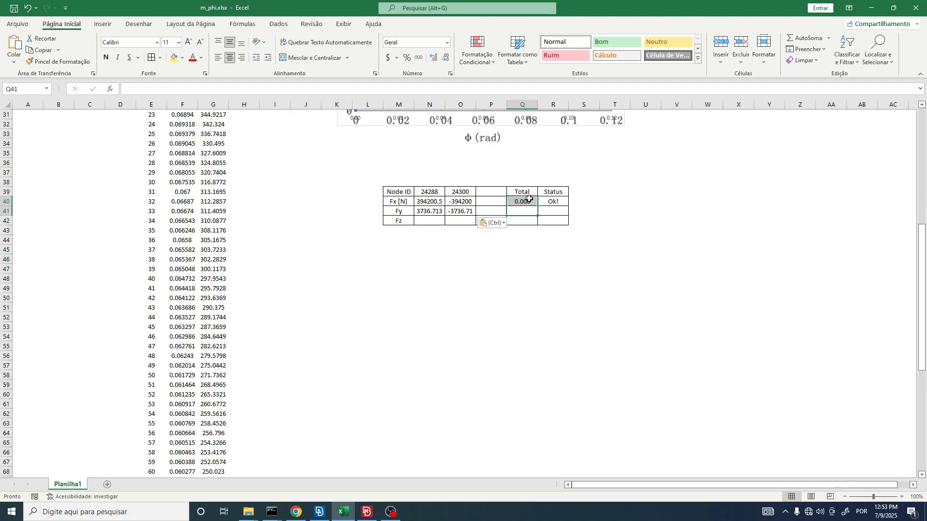
drag(537, 207, 524, 211)
click(523, 211)
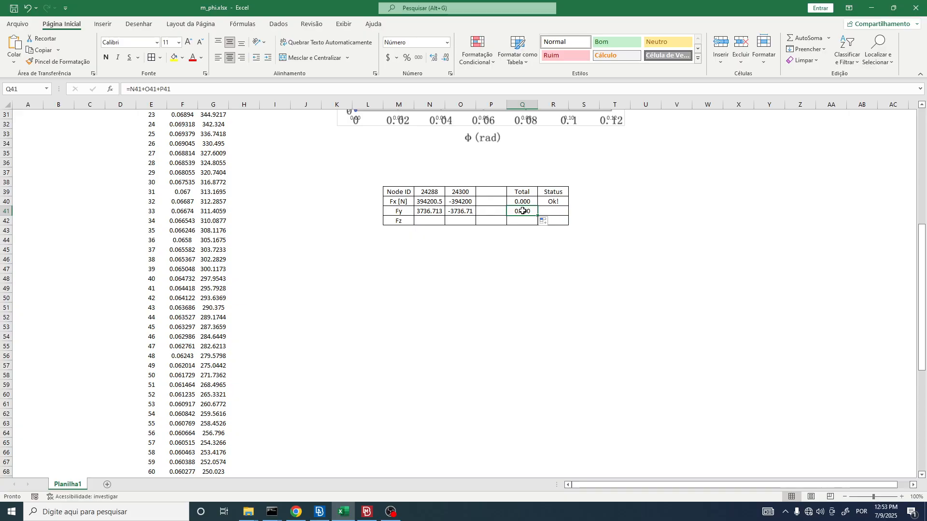
click(547, 211)
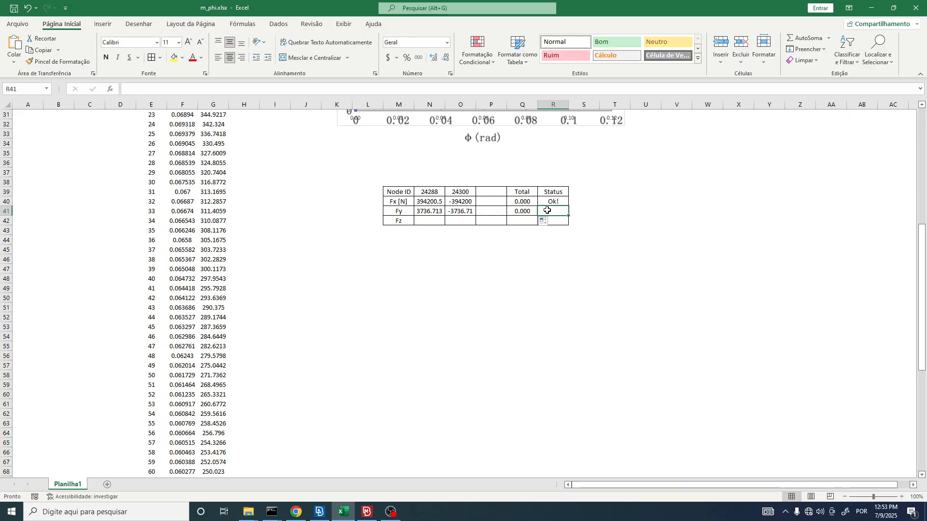
text(Ok!)
key(Return)
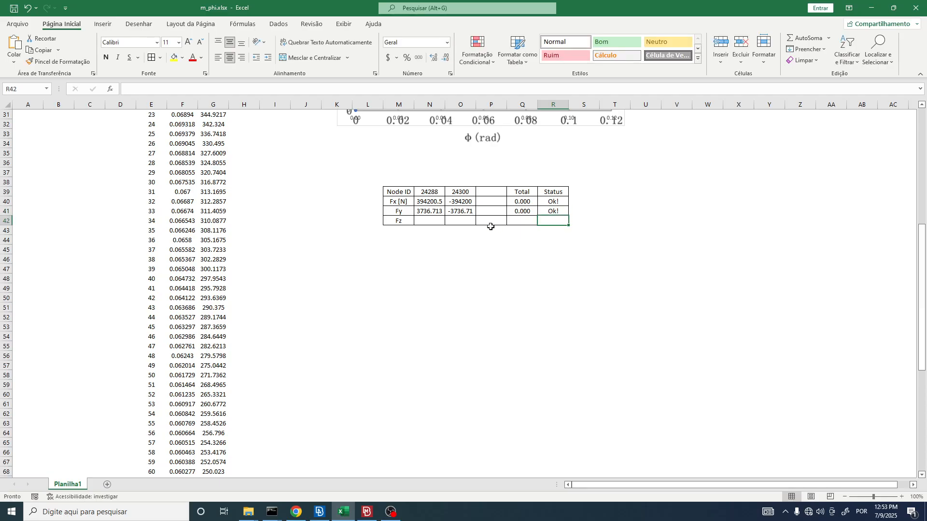
Enter 0 for the Fx and Fy rows in the unnamed node column, cells P40 and P41
click(492, 200)
text(0)
key(Return)
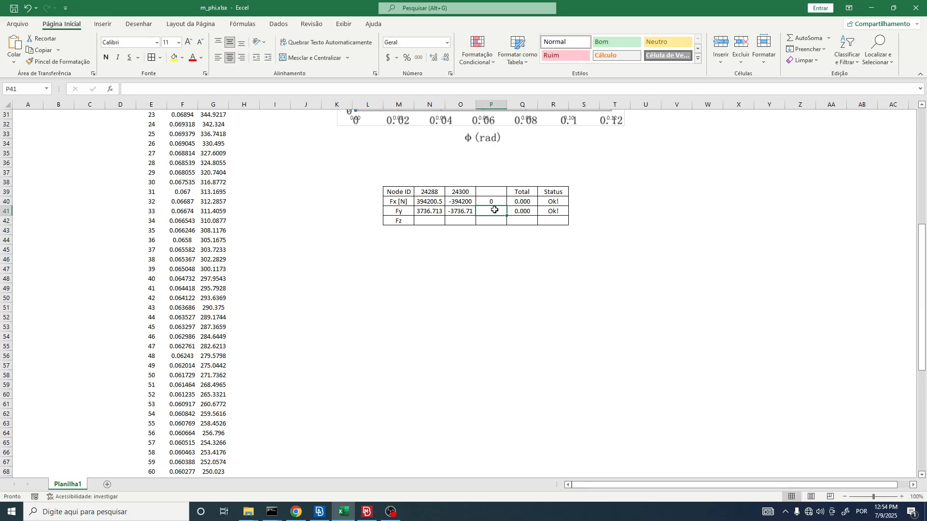
text(0)
key(Return)
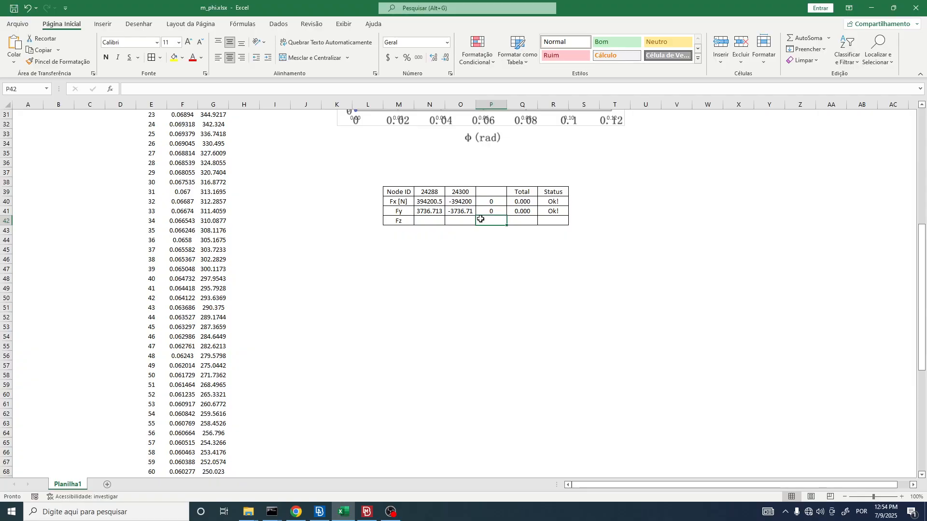
Add the unit [N] to the Fy and Fz row labels of the reaction force table
click(412, 212)
key(F2)
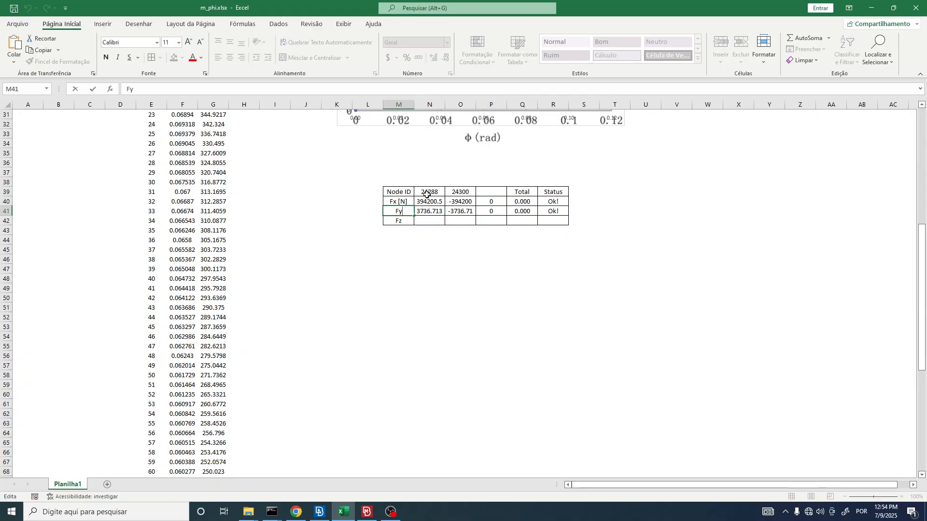
text([N])
key(Return)
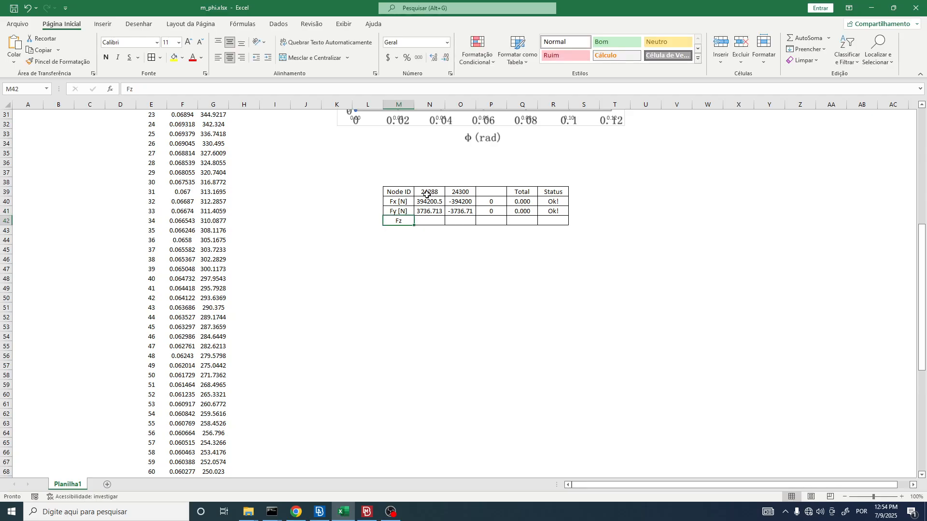
key(F2)
text([)
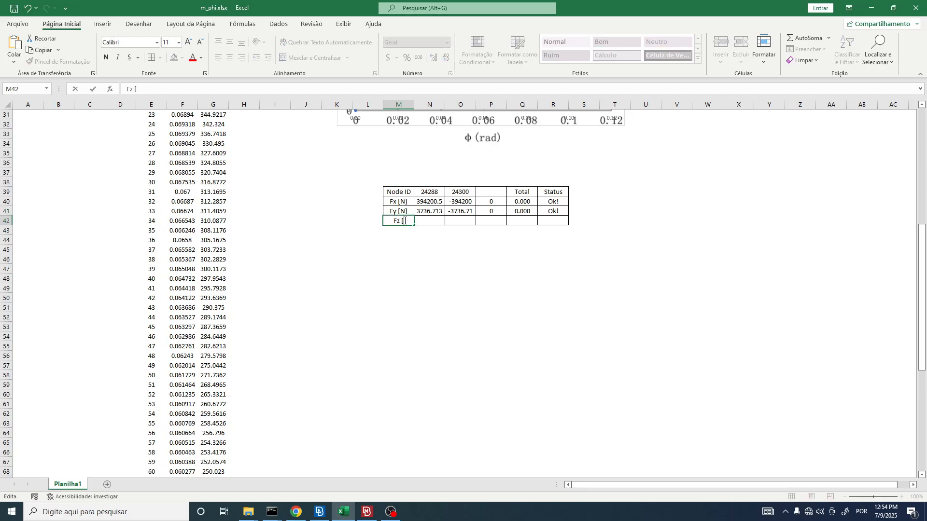
text(N])
key(Return)
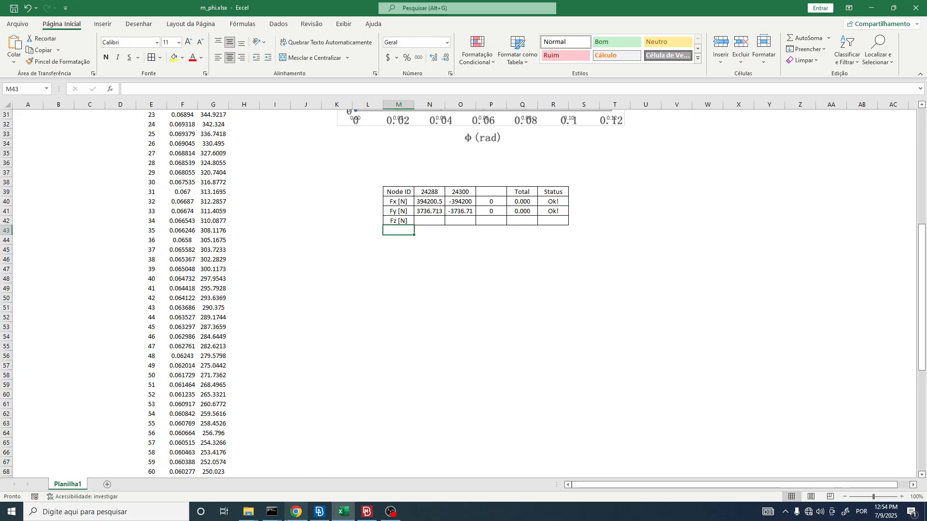
Switch to ANSA and select the coupling constraint on top of the beam's free end
click(316, 516)
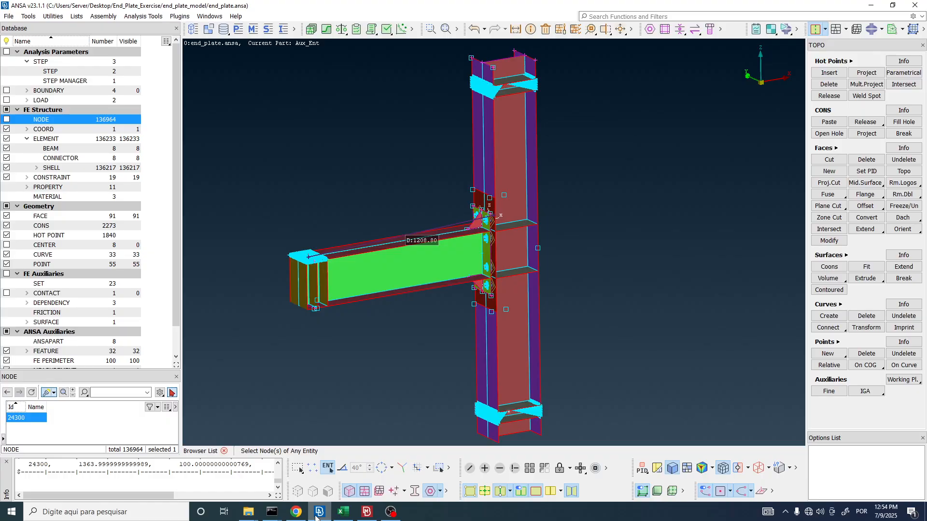
click(317, 516)
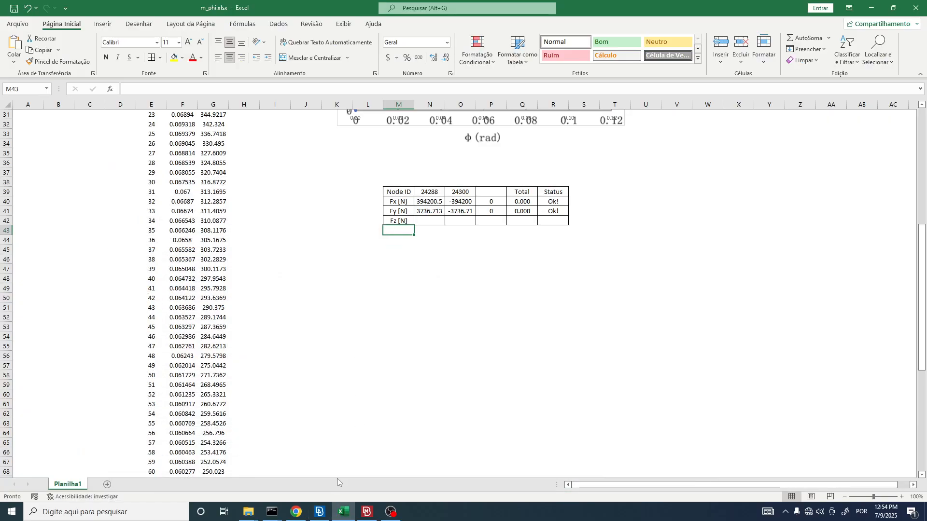
click(318, 515)
scroll(292, 283, up, 5)
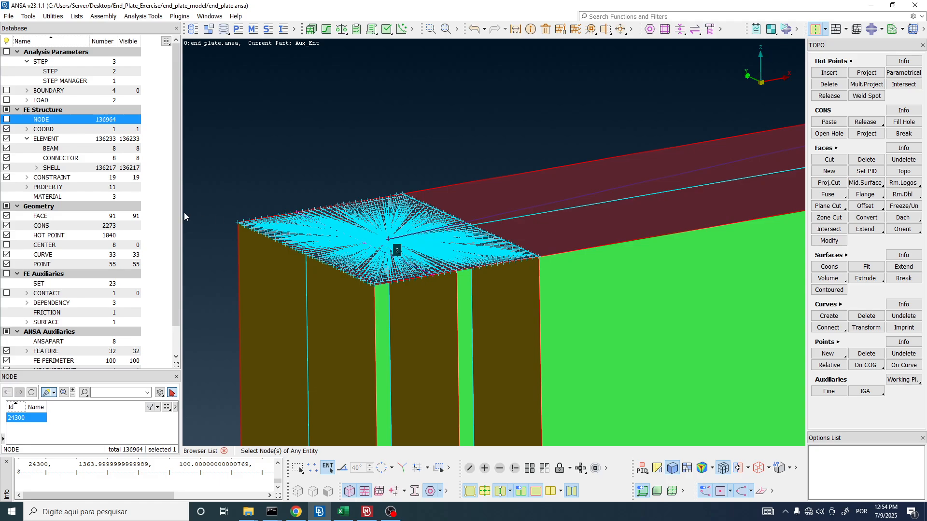
click(52, 178)
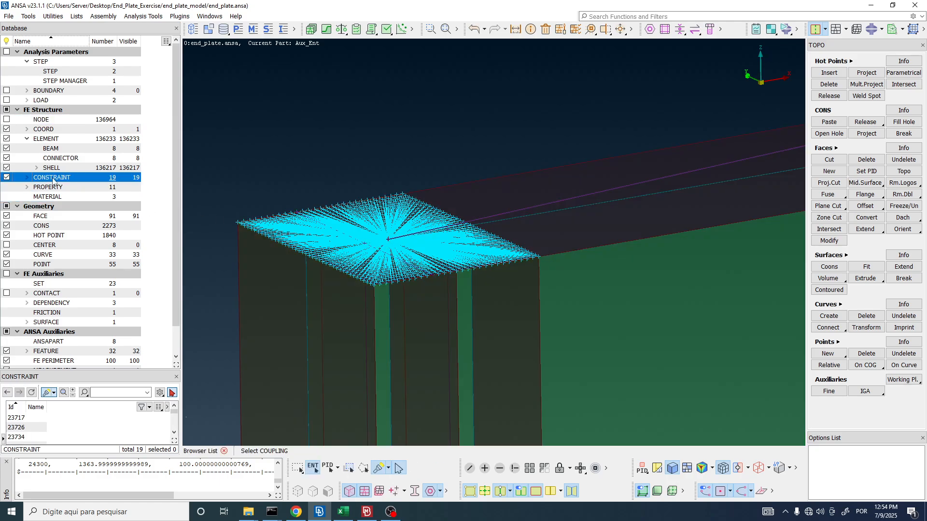
click(354, 223)
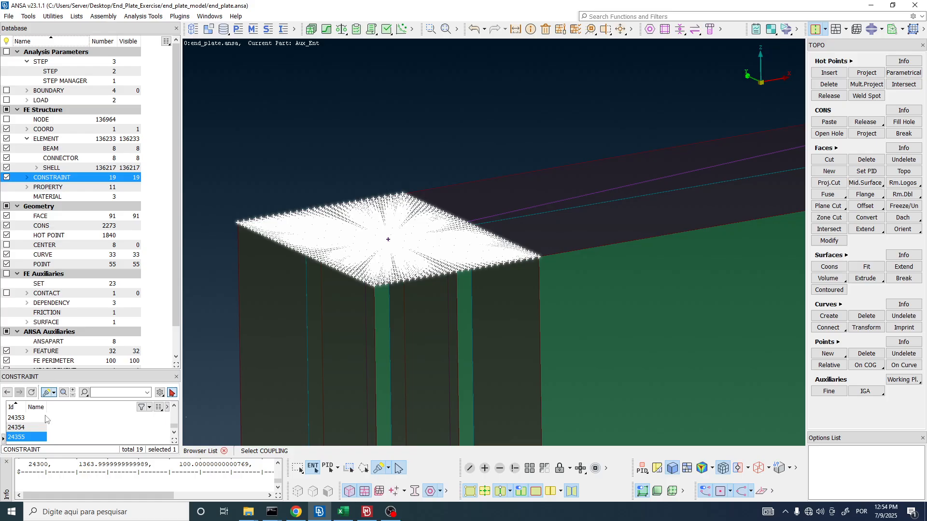
Open the selected coupling's reference node to check its ID, and close both definitions without changes
double_click(32, 437)
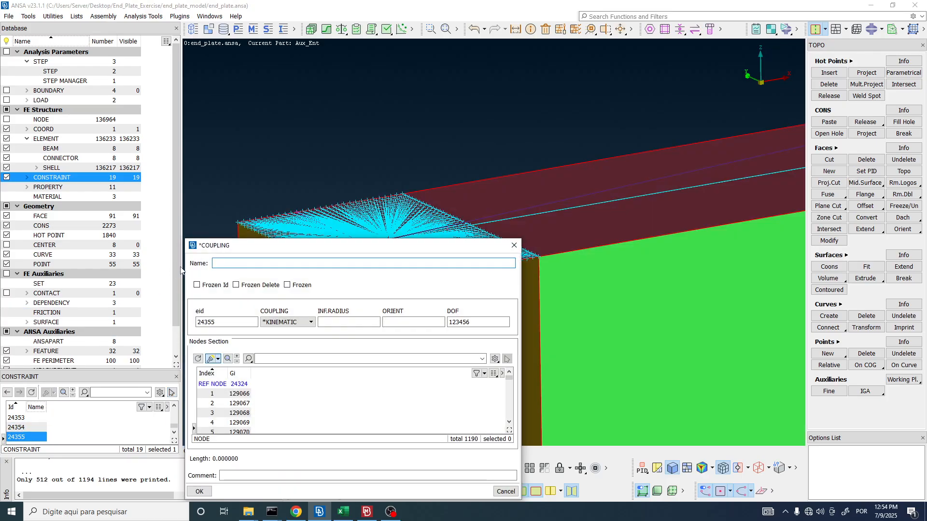
drag(247, 245, 180, 34)
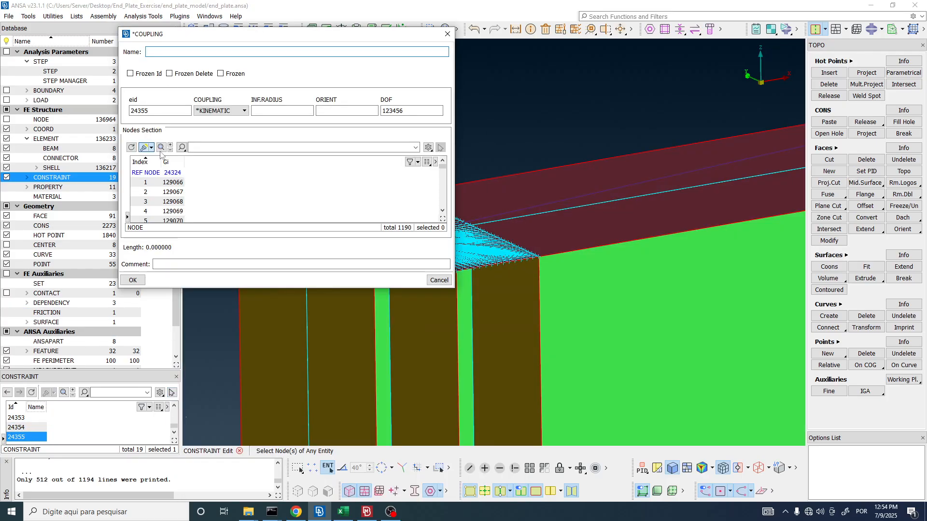
click(167, 173)
double_click(168, 176)
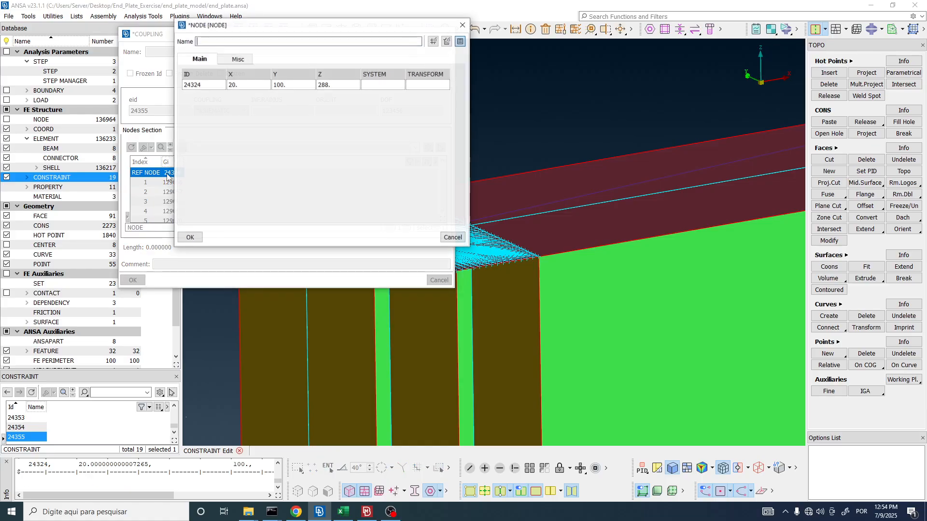
double_click(209, 85)
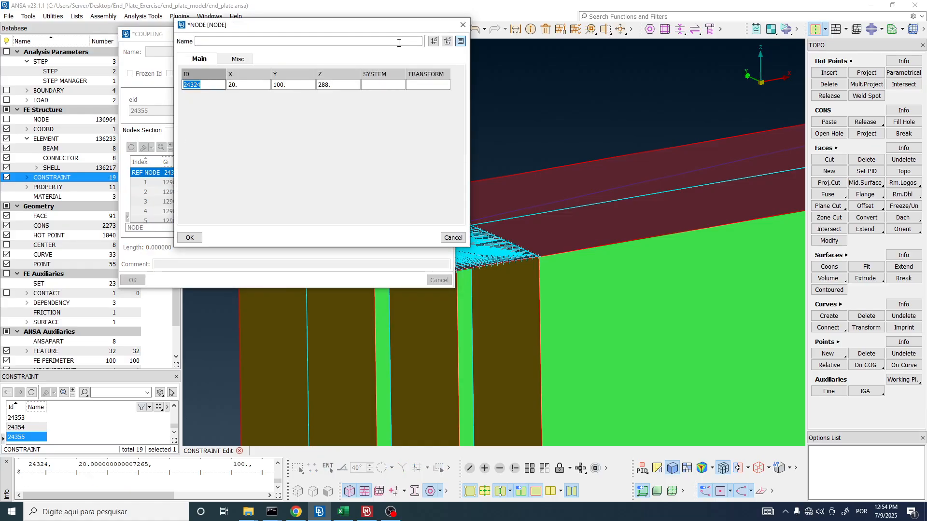
click(464, 25)
click(446, 33)
Switch back to META and close the Plot Options of node 24300's Direction-Y curve
click(367, 511)
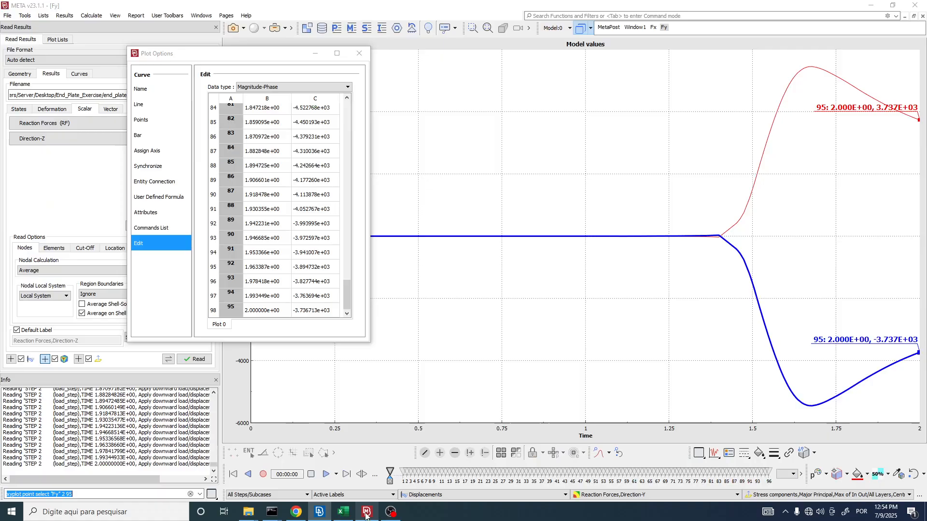
click(359, 53)
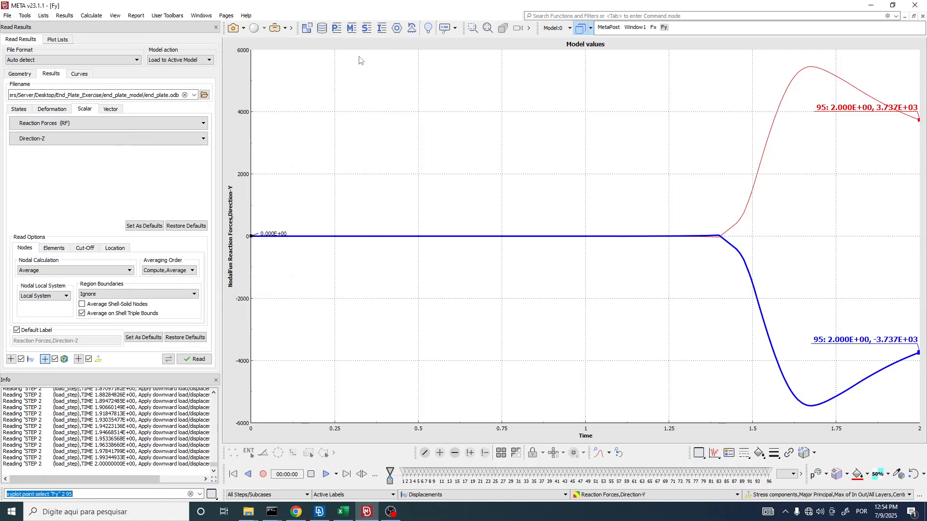
Create a new 2D plot window named Fz
right_click(664, 28)
mouse_move(725, 69)
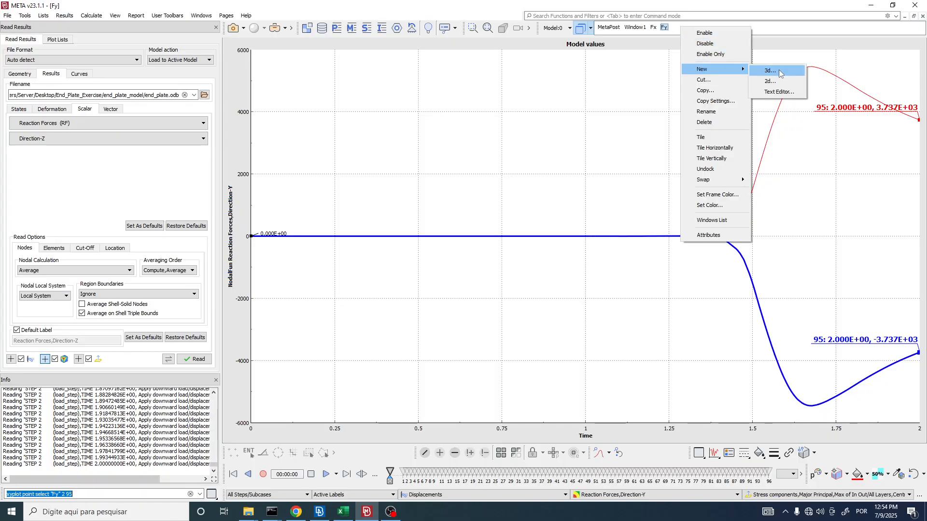
click(775, 81)
double_click(475, 249)
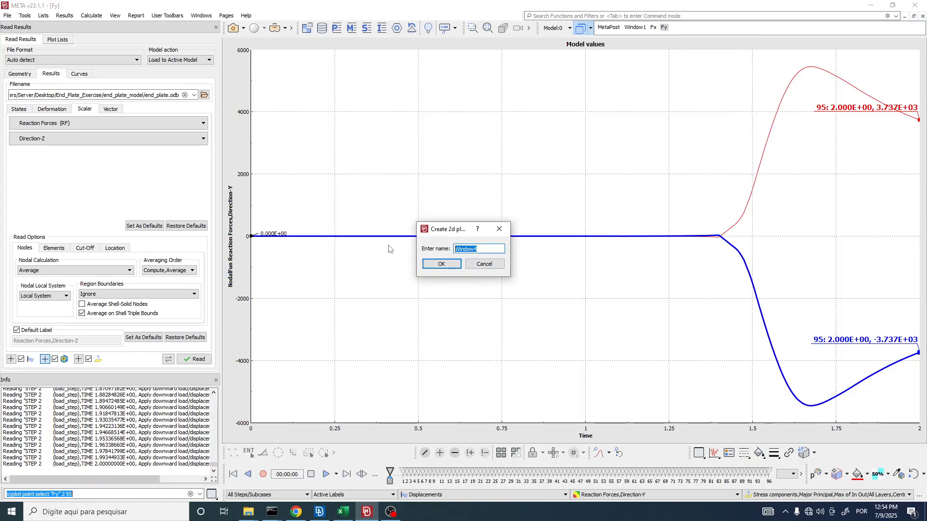
text(Fz)
click(440, 264)
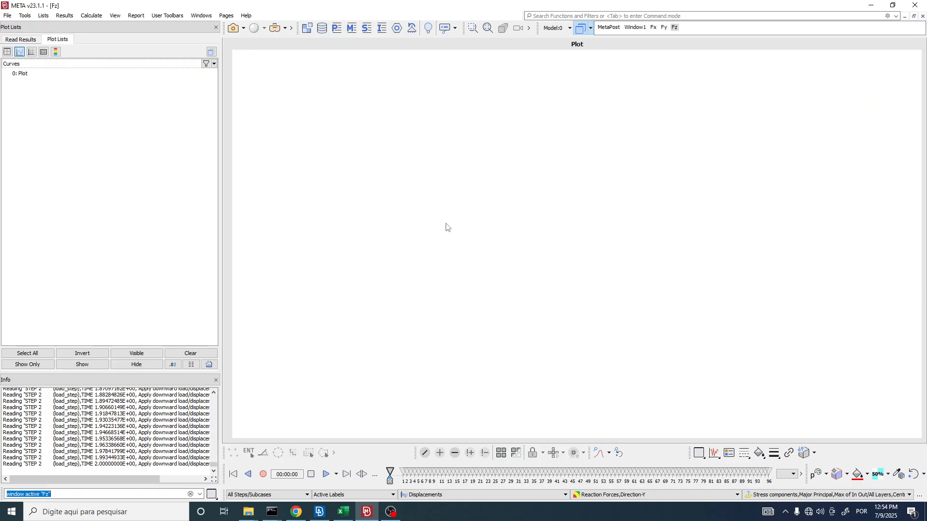
Start creating curves from model entities in the Fz plot, adding node 24324 and selecting it together with nodes 24288 and 24300
right_click(381, 149)
mouse_move(407, 184)
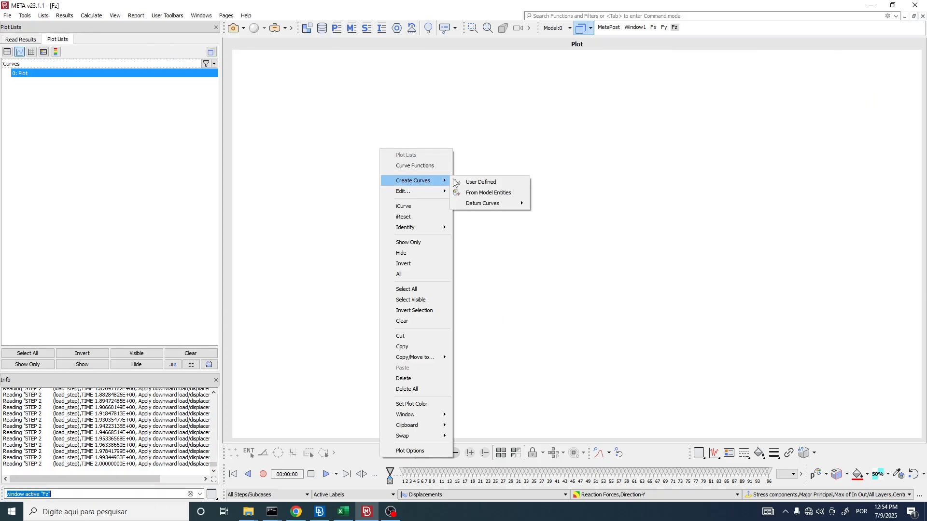
click(488, 192)
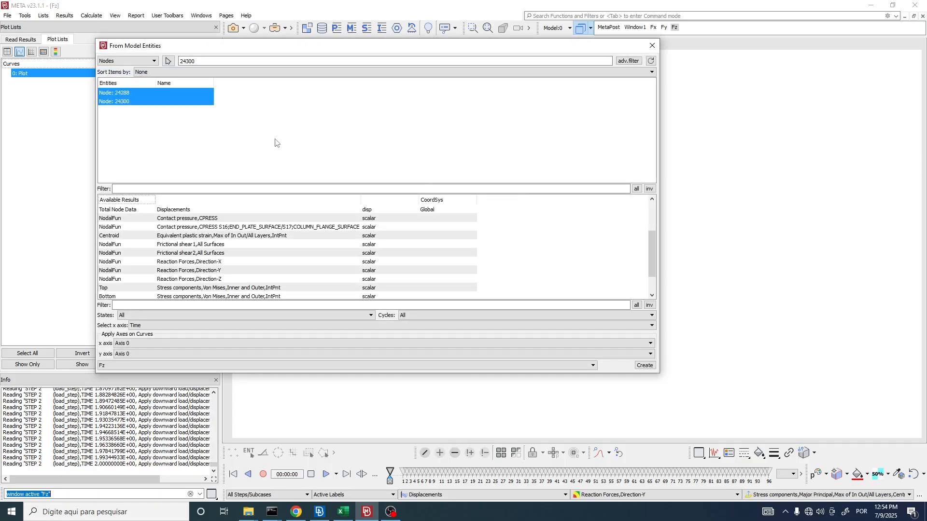
text(24324)
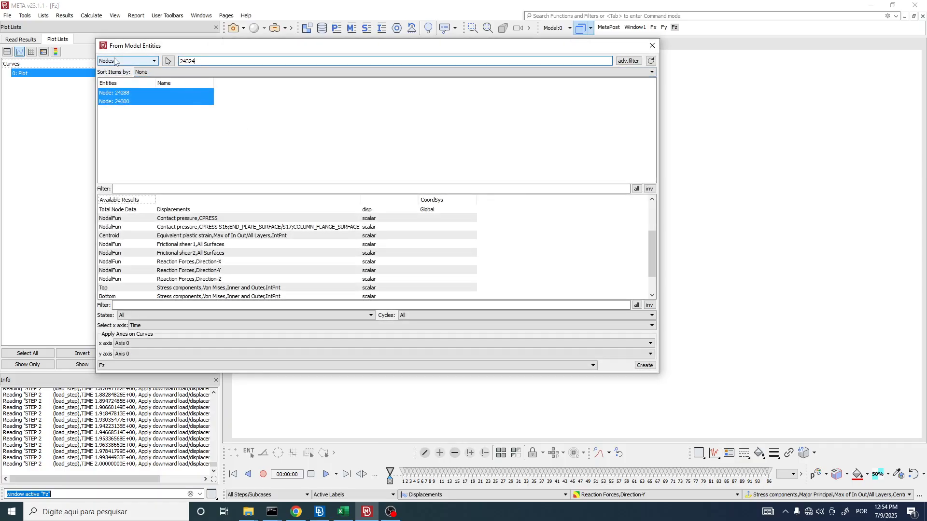
key(Return)
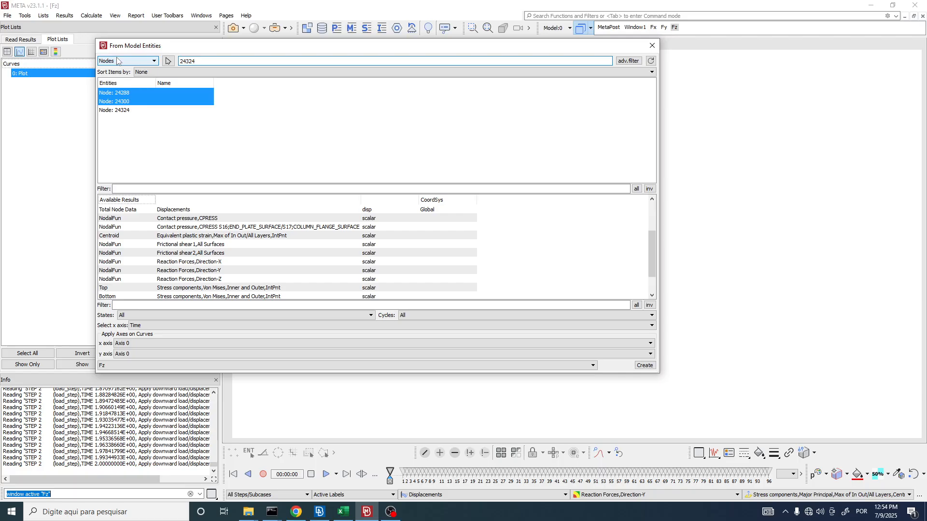
click(192, 62)
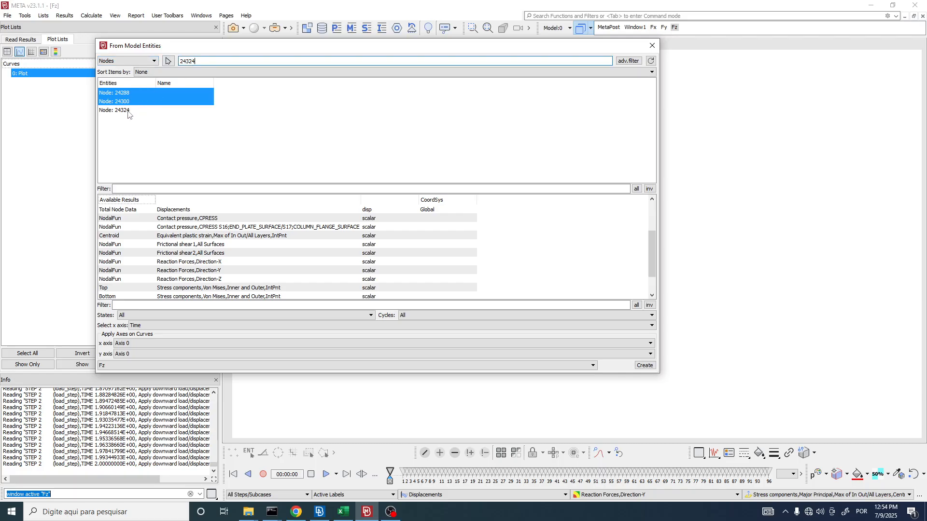
ctrl+click(128, 110)
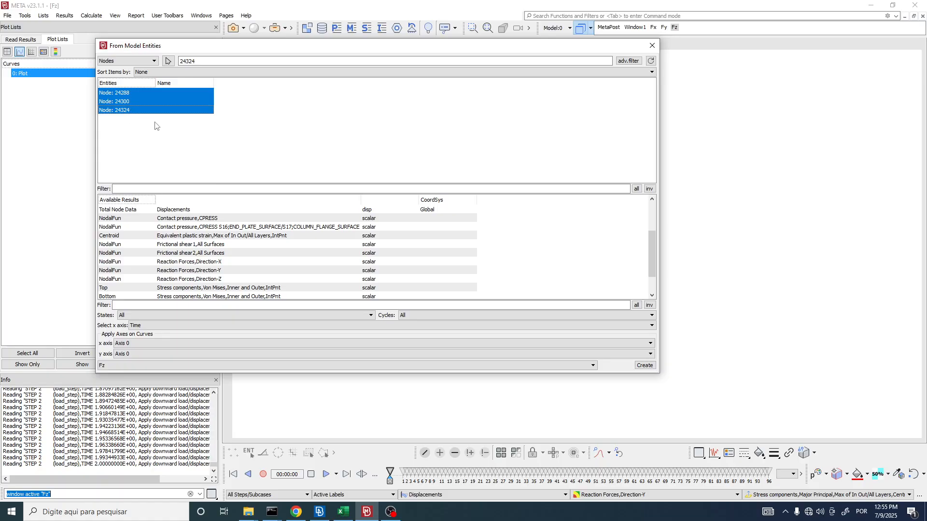
Create the Reaction Forces,Direction-Z curves over Time for the three selected nodes, and close the curve creation dialog
click(208, 280)
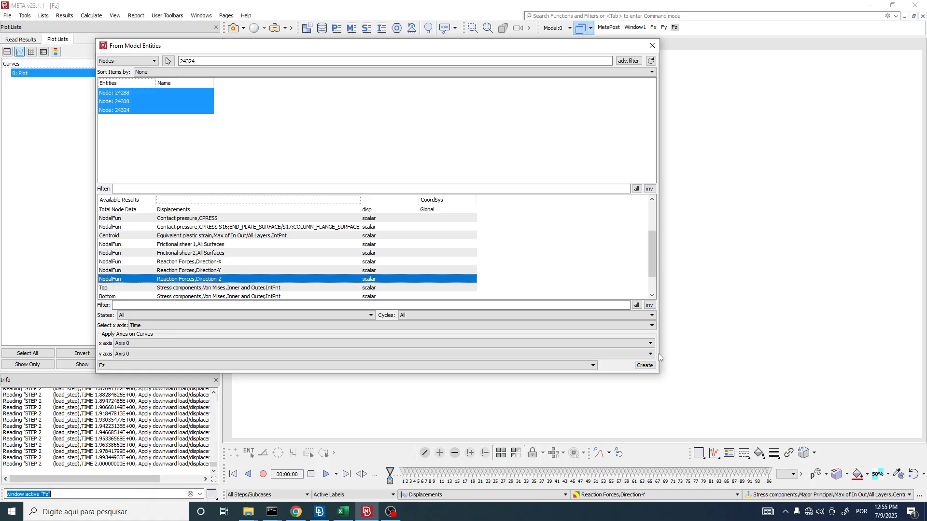
click(649, 368)
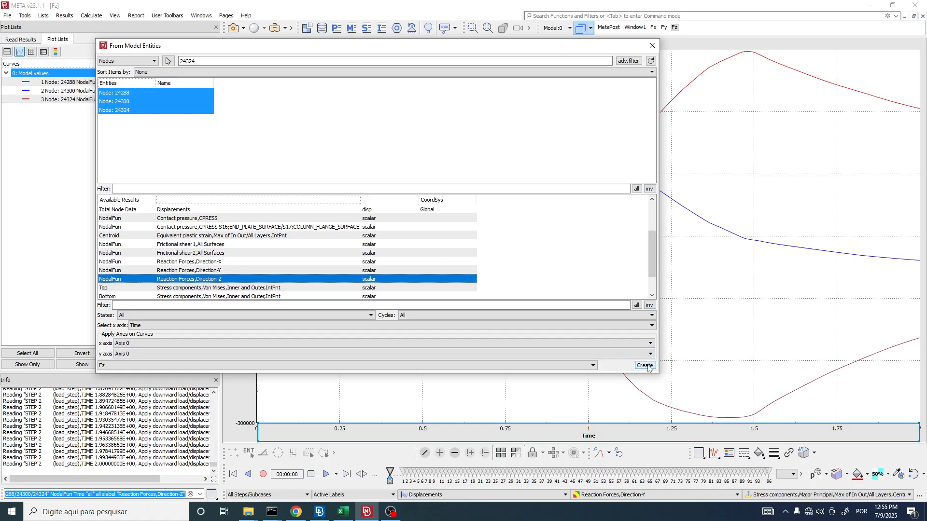
click(650, 46)
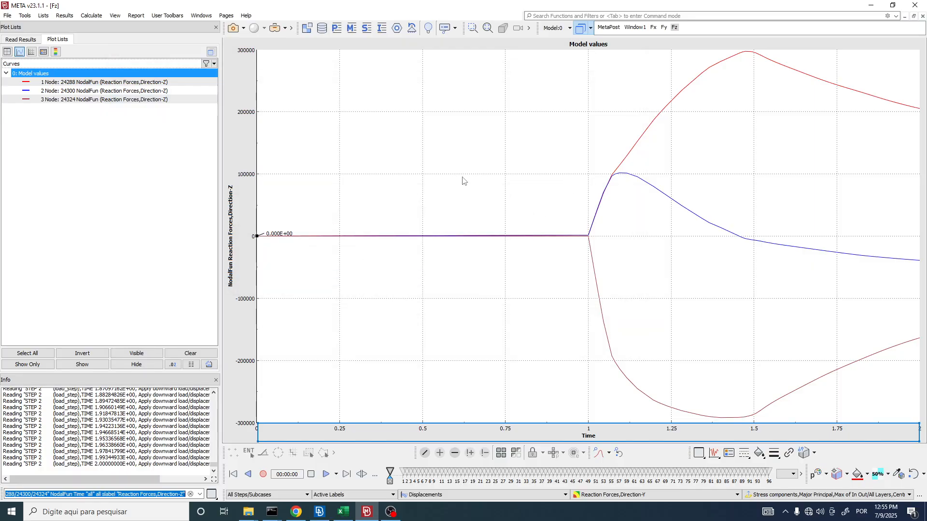
Open the Plot Options of the upper red Direction-Z curve and check the node ID in its name
scroll(466, 188, up, 1)
scroll(457, 196, down, 4)
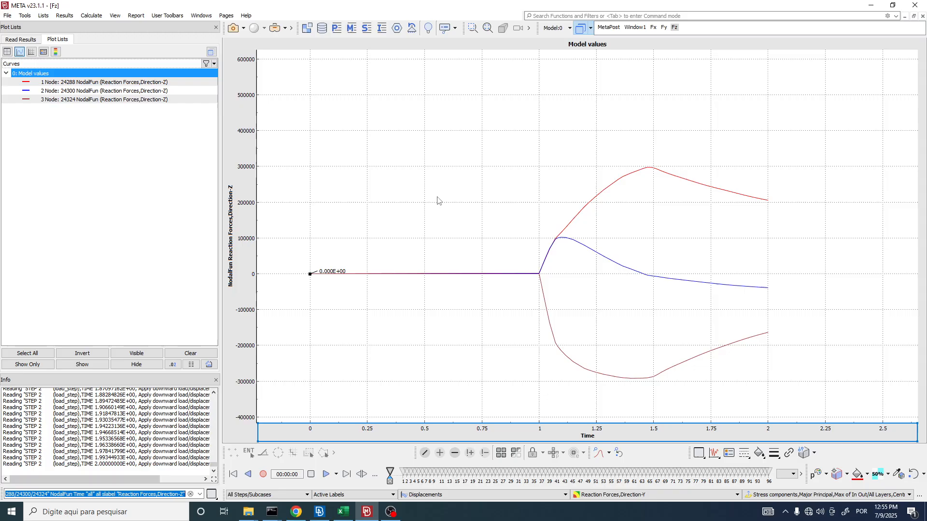
scroll(621, 262, up, 1)
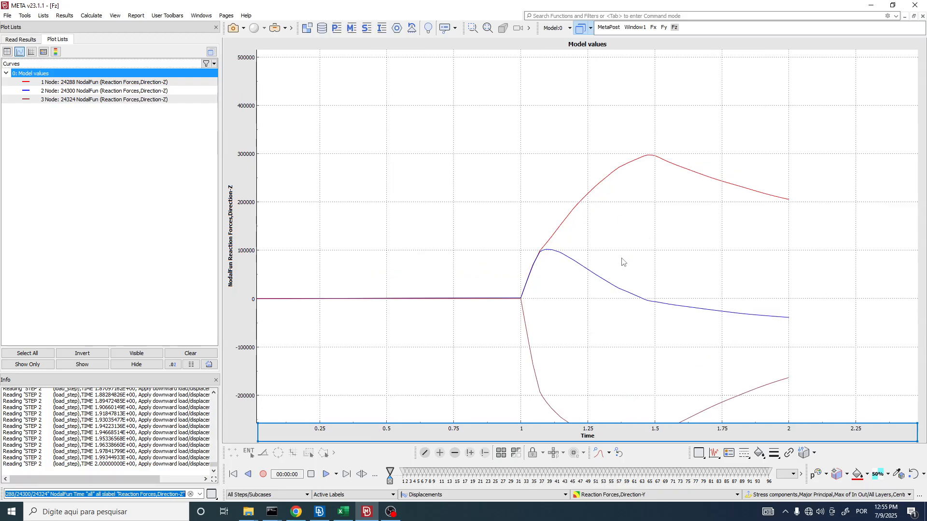
double_click(624, 168)
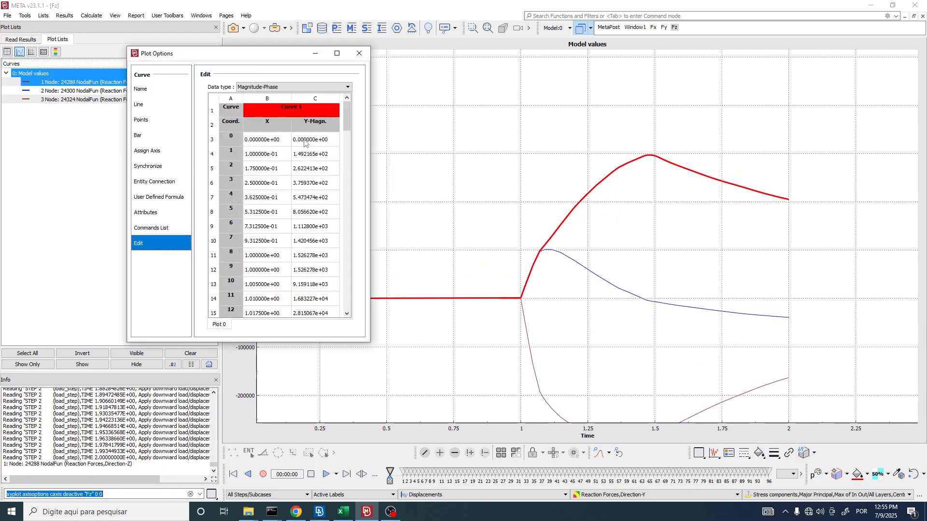
click(144, 87)
drag(245, 86, 235, 86)
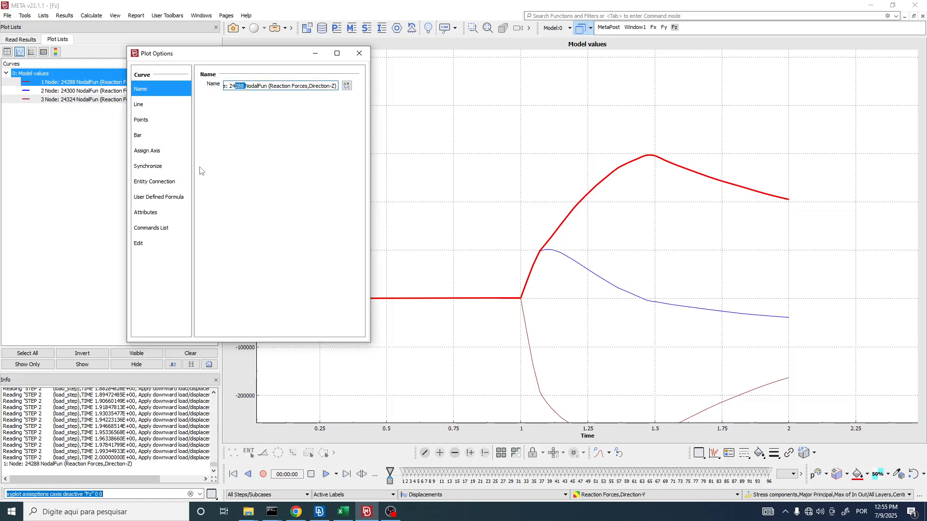
Copy the curve's final Y value at time 2 into the Fz cell of node 24288 in the Excel table, entering 205406.296875
click(151, 243)
drag(346, 116, 347, 294)
double_click(315, 311)
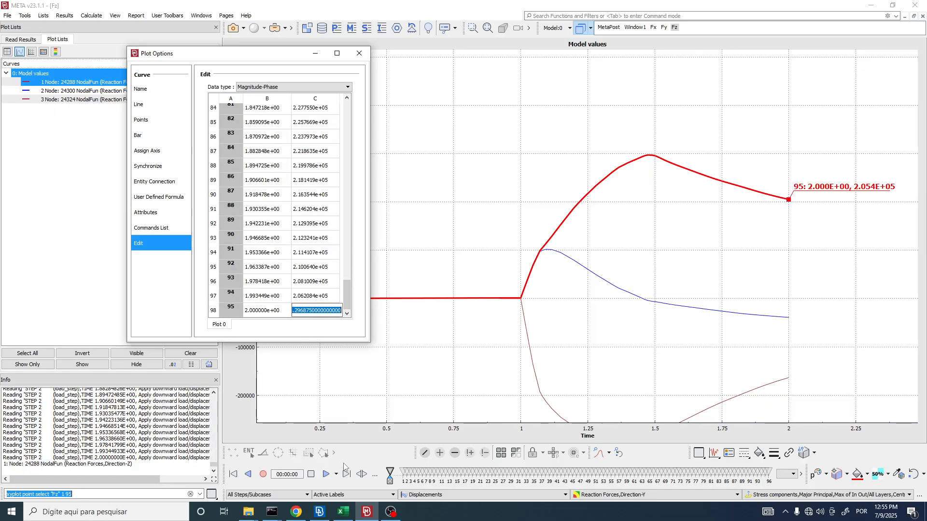
click(343, 512)
click(430, 220)
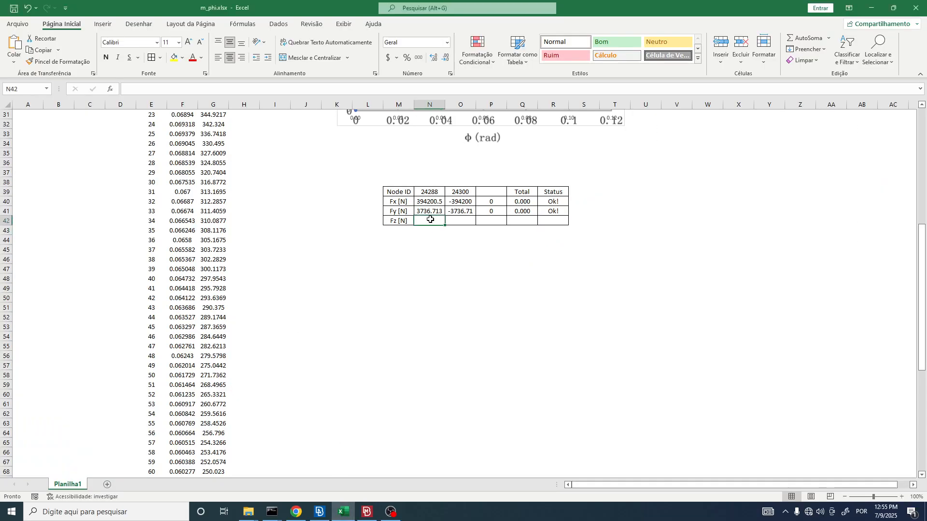
text(205406.296875)
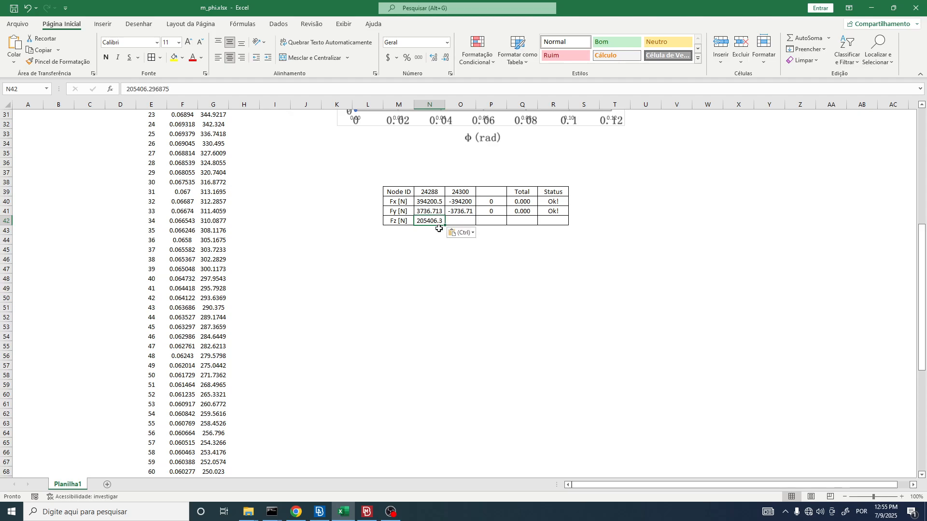
Switch back to META, open the blue Direction-Z curve's Plot Options instead, and check the node ID in its name
key(alt+Tab)
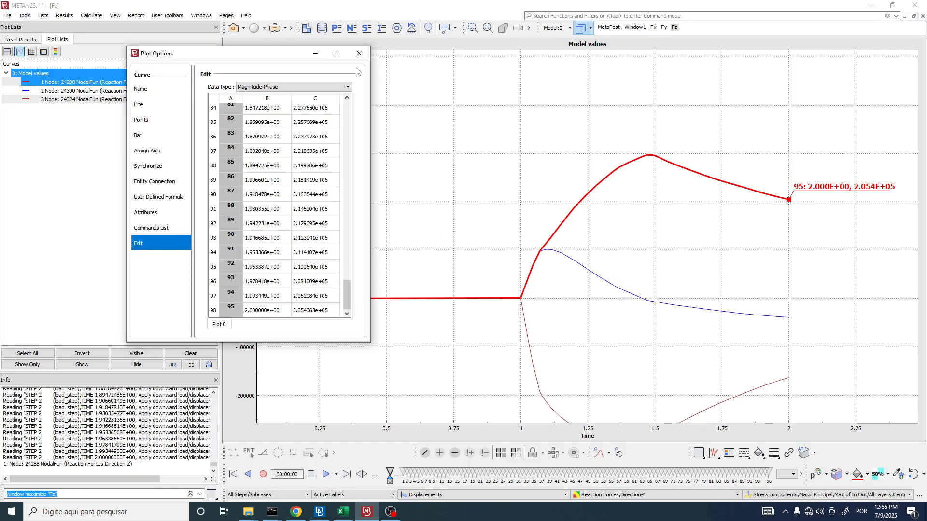
click(360, 53)
click(610, 288)
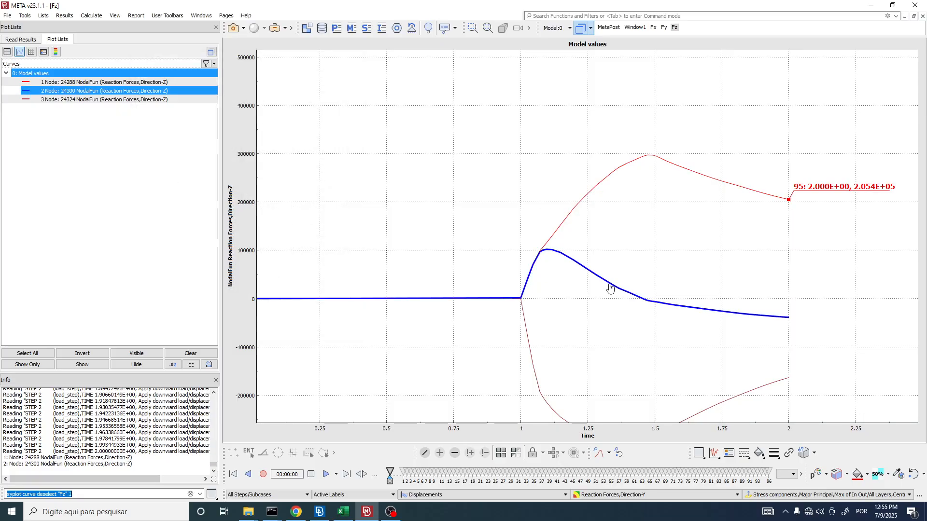
double_click(610, 288)
click(151, 90)
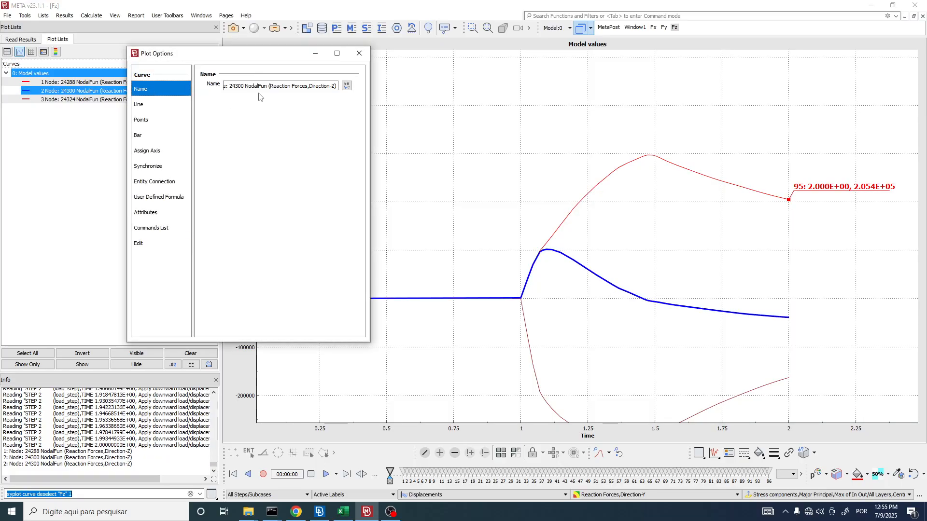
drag(246, 86, 235, 86)
Copy the blue curve's final Y value at time 2 into the Fz cell of node 24300 in Excel, entering -38899.66015625
click(159, 248)
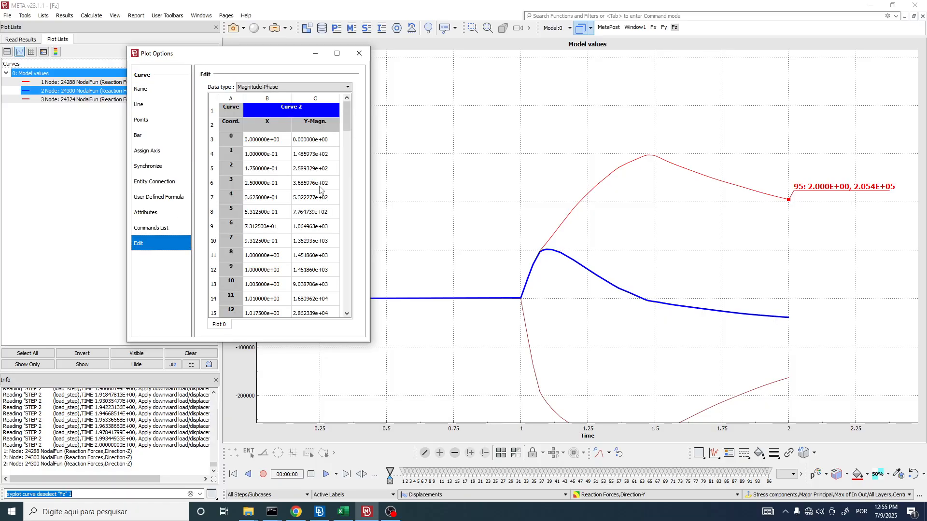
drag(347, 118, 347, 297)
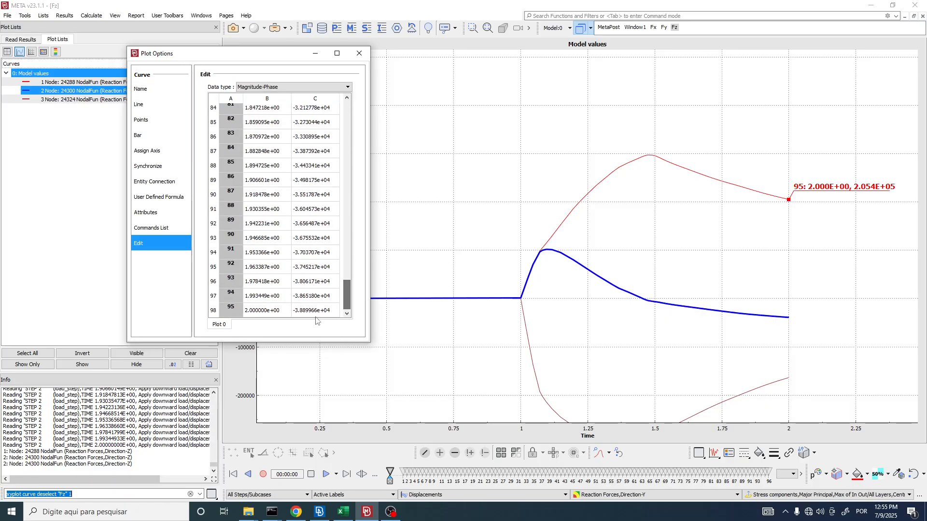
click(316, 310)
key(ctrl+c)
key(alt+Tab)
click(460, 222)
key(ctrl+v)
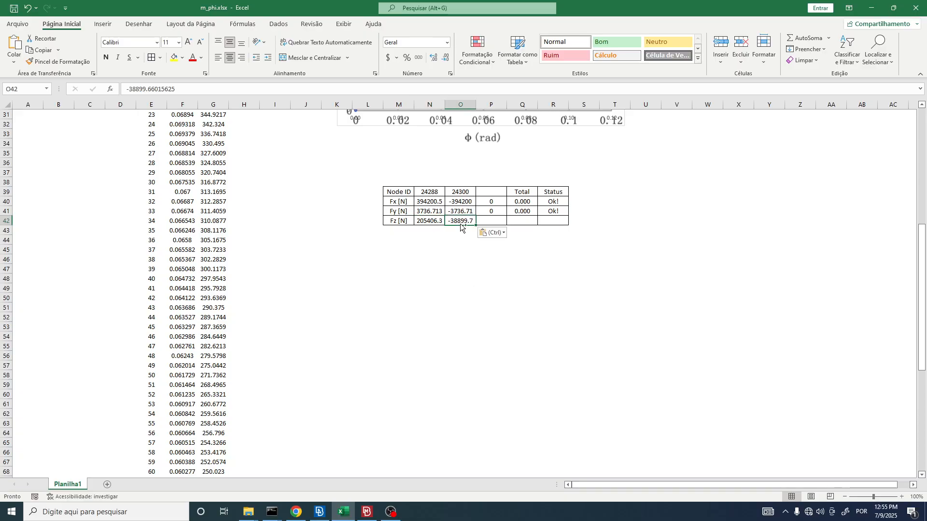
Copy the node ID 24324 from the third Direction-Z curve's name in META into the empty header cell of the Excel table
key(alt+Tab)
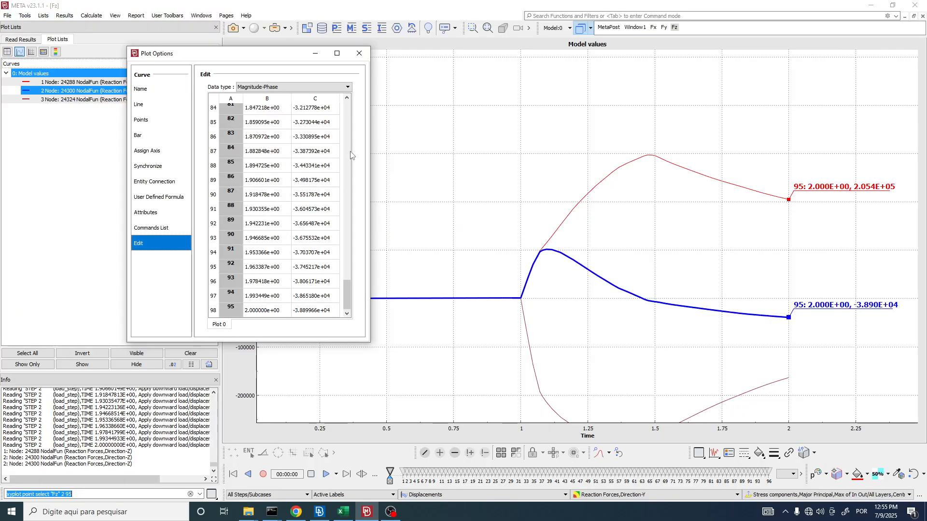
click(348, 54)
double_click(532, 355)
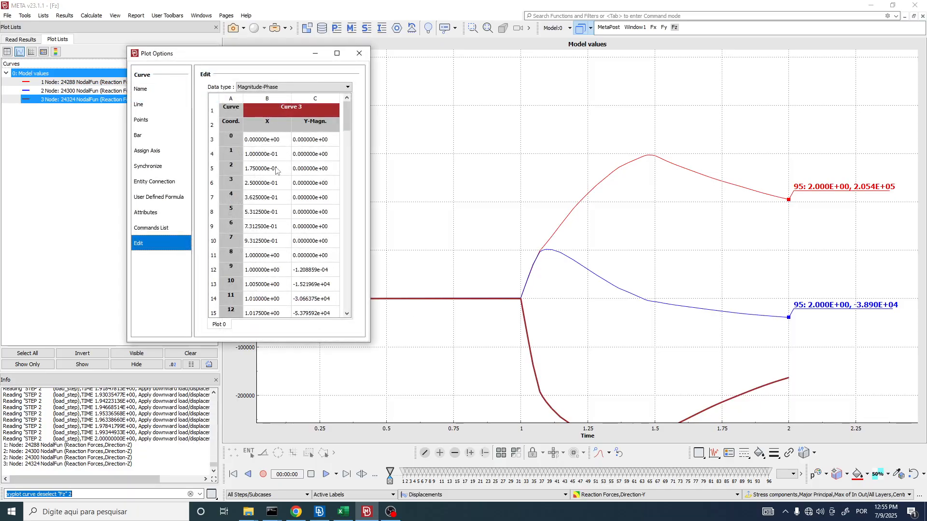
click(153, 92)
double_click(243, 86)
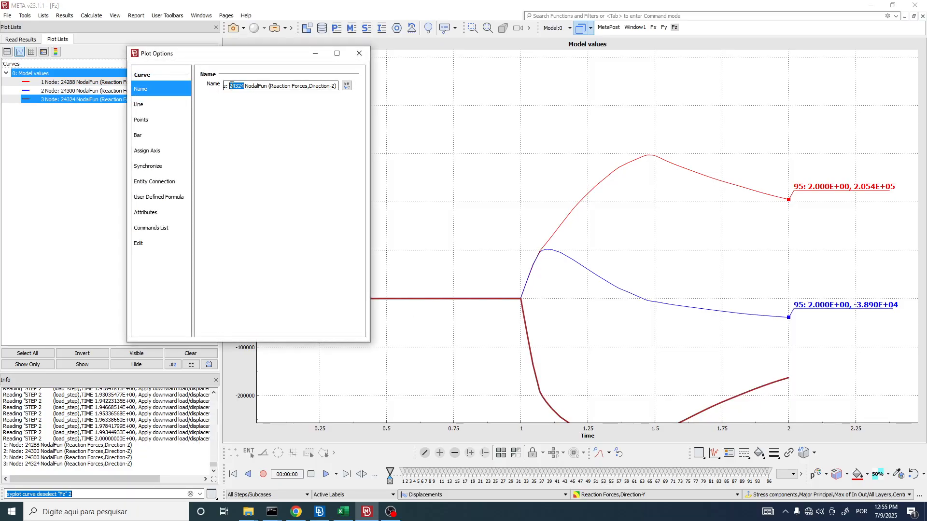
key(alt+Tab)
click(491, 193)
key(ctrl+v)
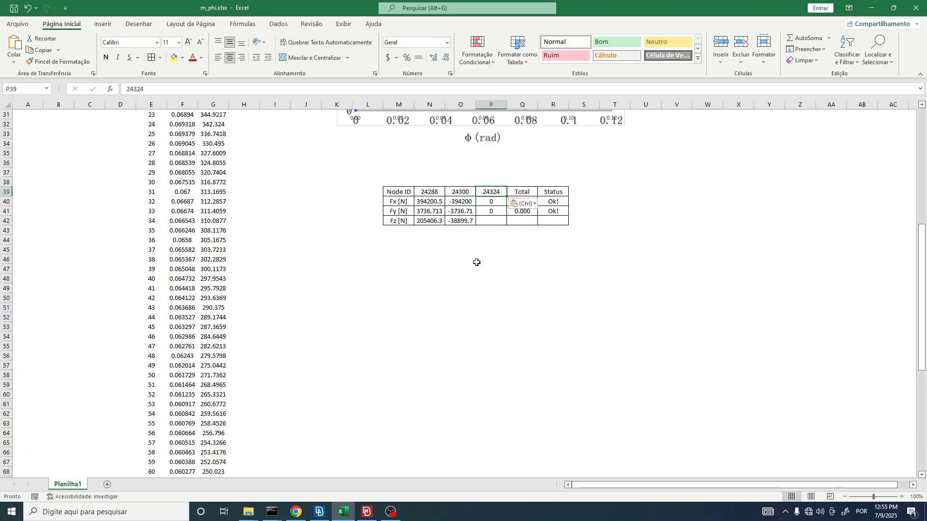
Copy the third curve's final Y value at time 2 from META into the Fz cell of node 24324 in Excel, entering -163529
click(489, 225)
key(alt+Tab)
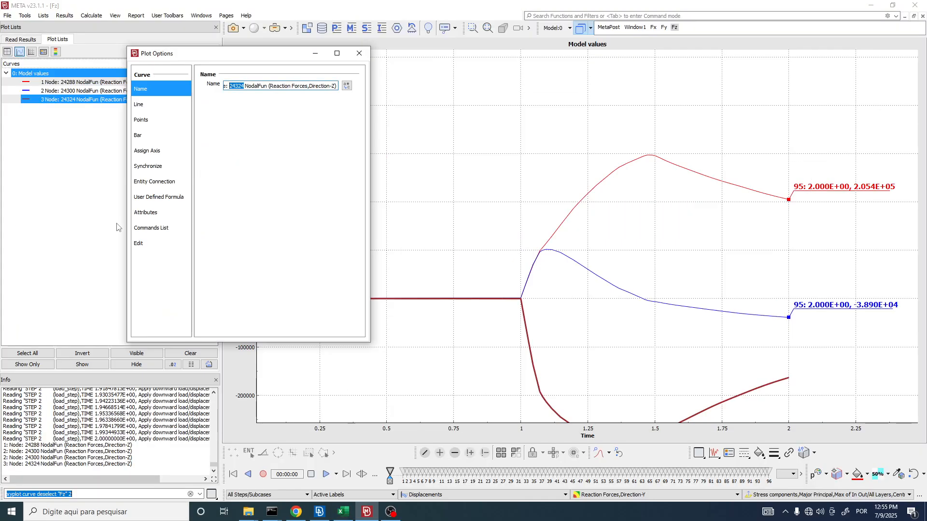
click(138, 242)
click(309, 313)
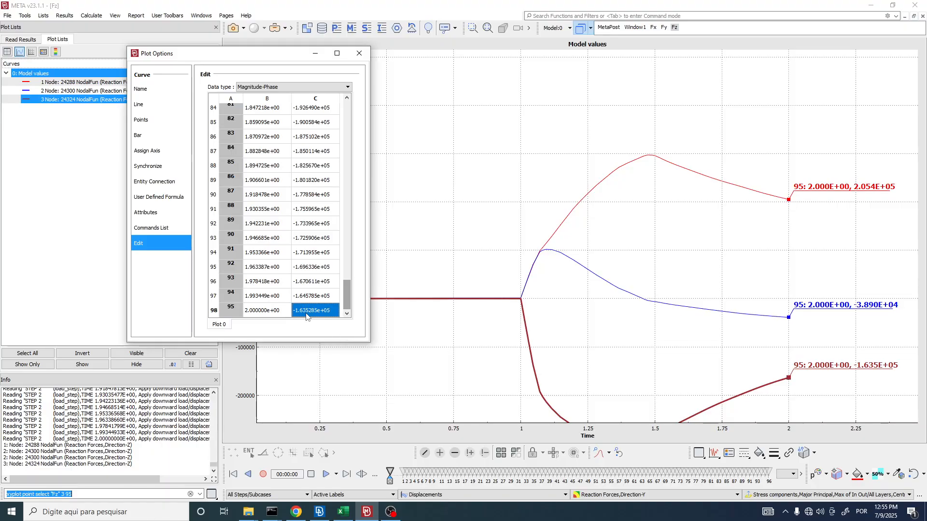
key(ctrl+c)
key(alt+Tab)
key(ctrl+v)
Extend the Total formula from the Fy row down to the Fz row, leaving the Fz status empty
click(517, 211)
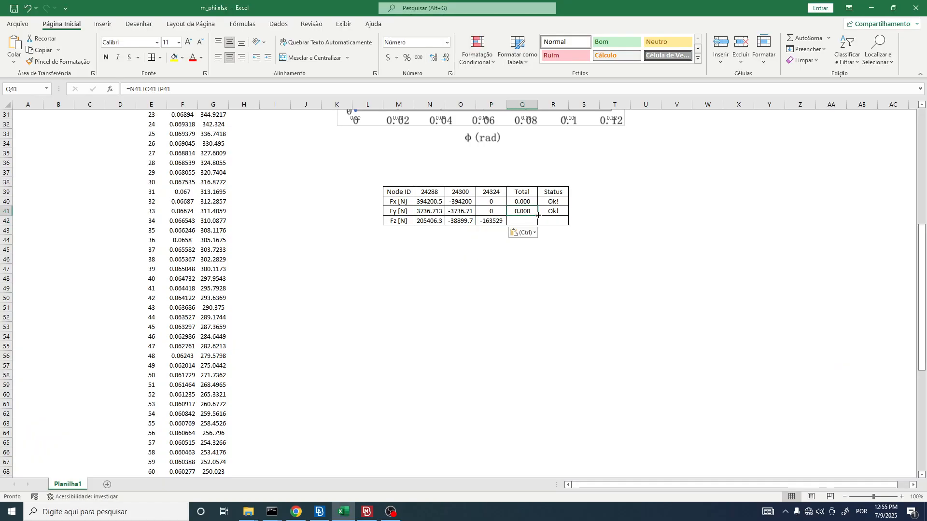
drag(537, 216, 538, 226)
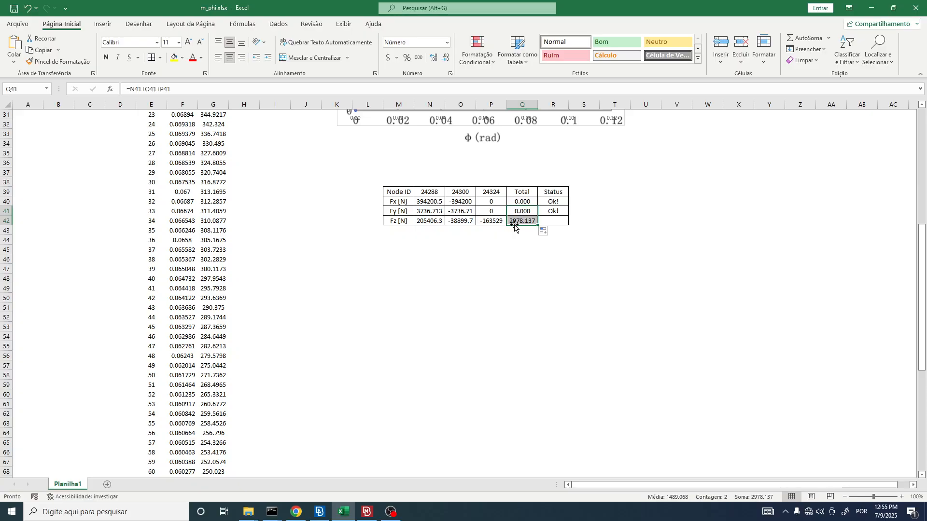
click(552, 221)
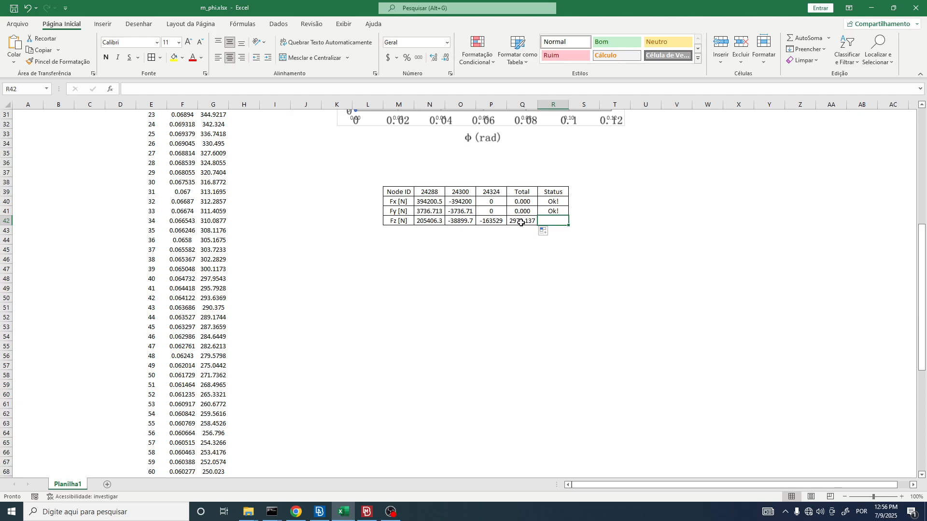
click(517, 239)
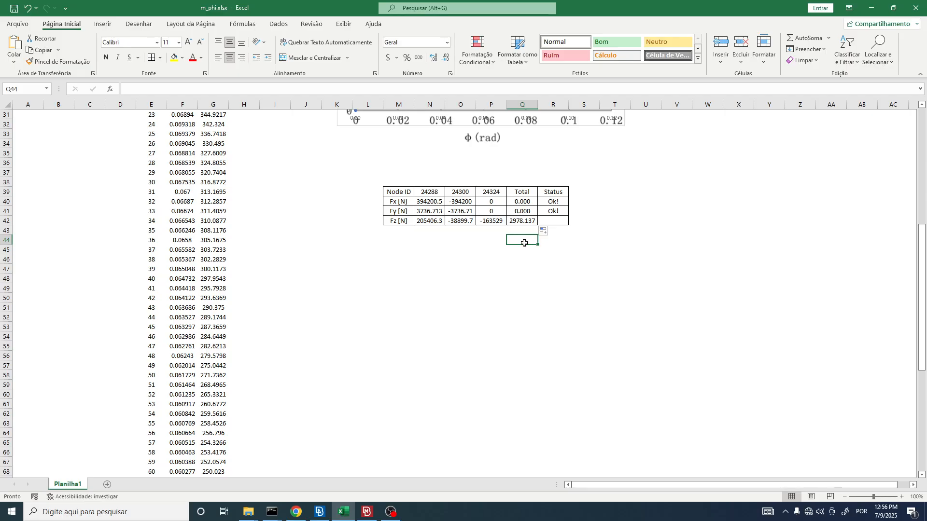
Calculate the Fz total relative to node 24288's Fz with =Q42/N42 in cell Q44 and format it as a percentage
click(523, 224)
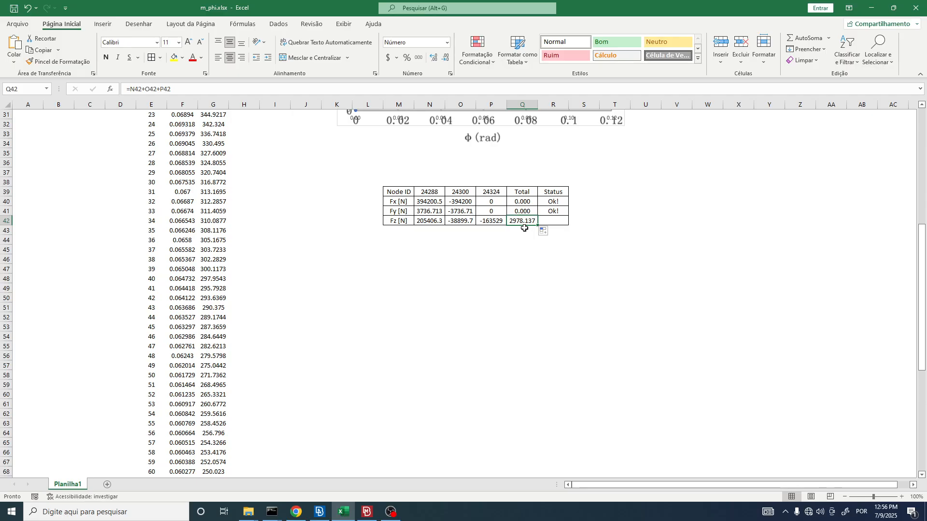
click(527, 247)
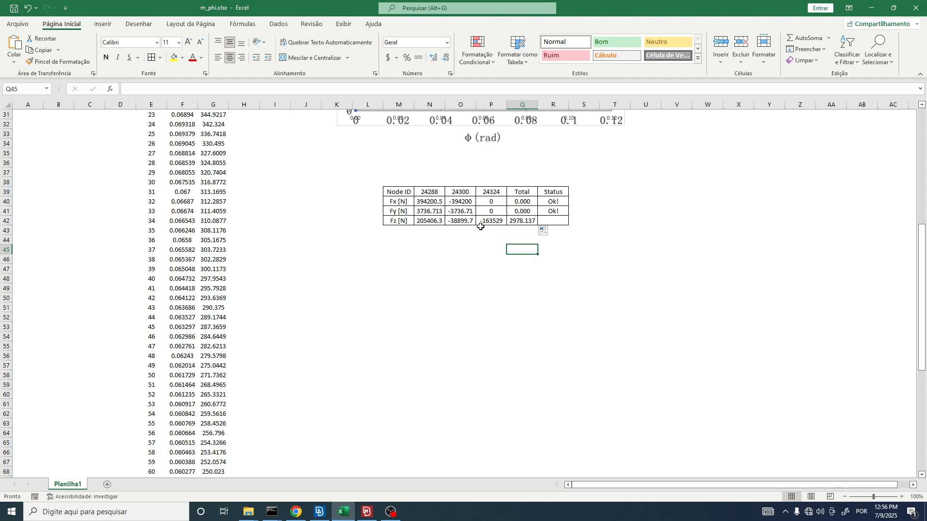
click(419, 222)
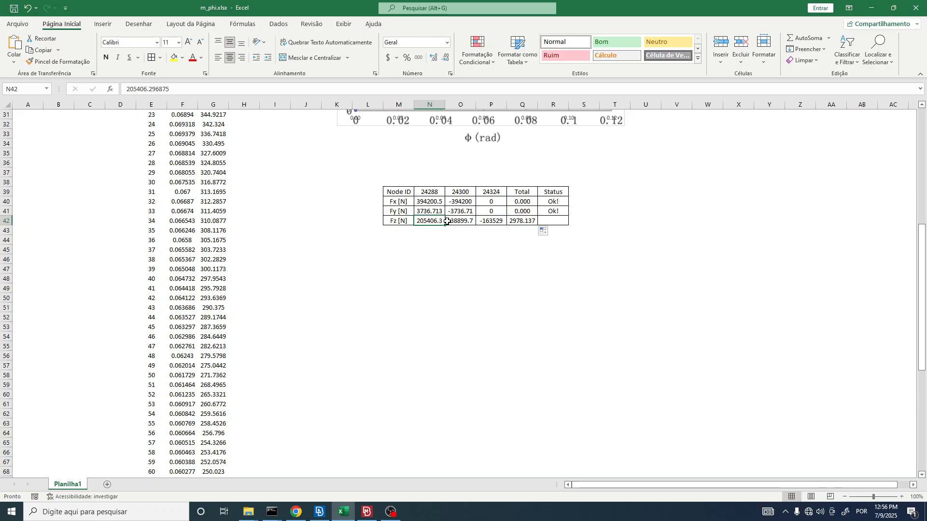
click(490, 222)
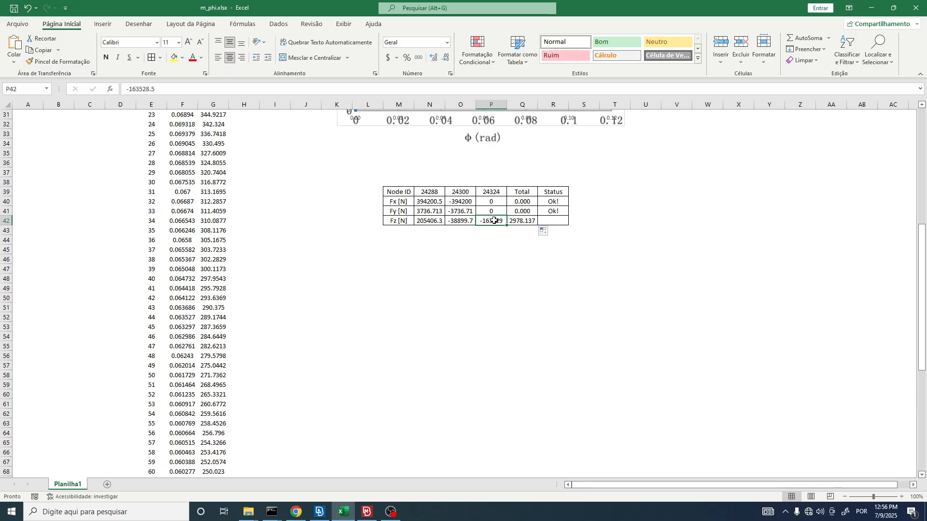
click(528, 238)
text(=)
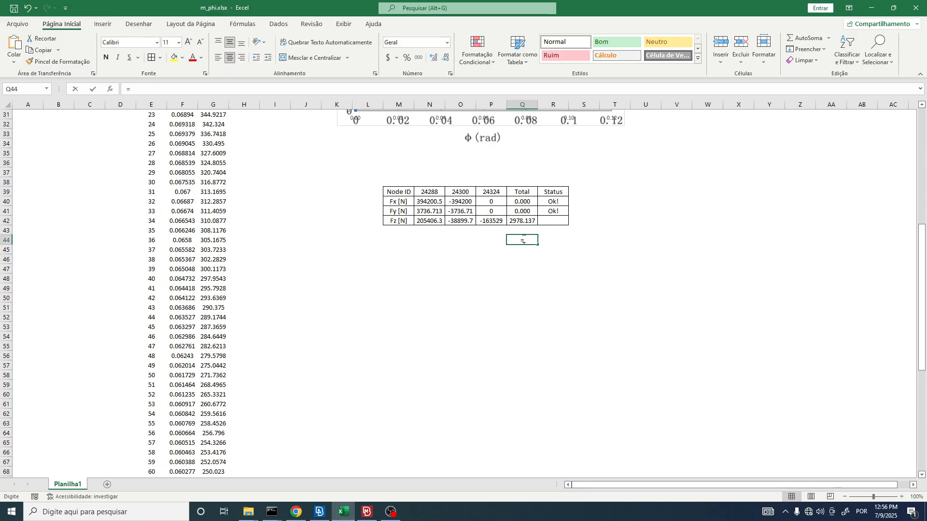
click(524, 219)
text(/)
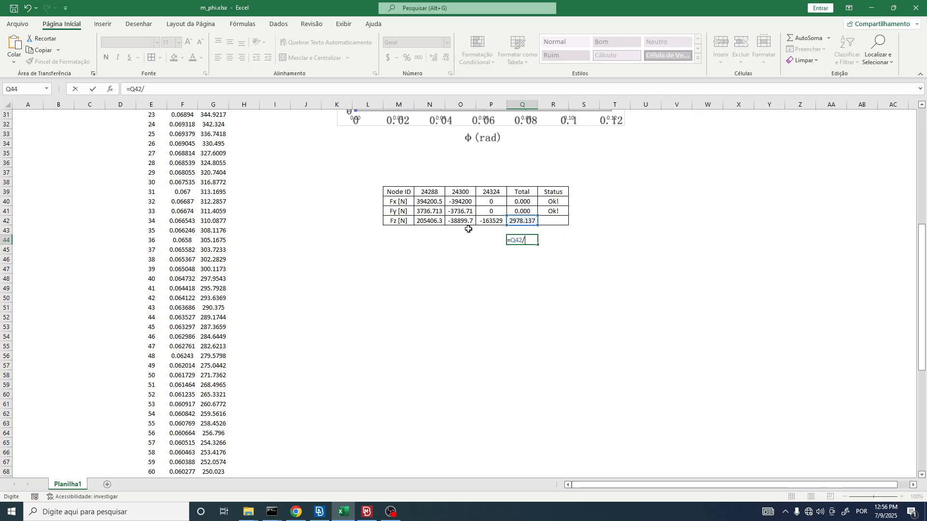
click(426, 220)
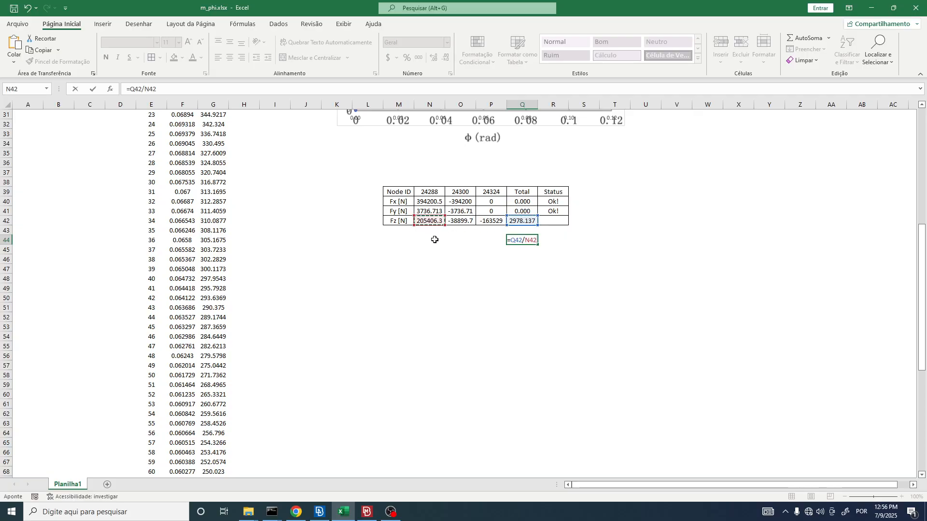
key(Return)
click(524, 240)
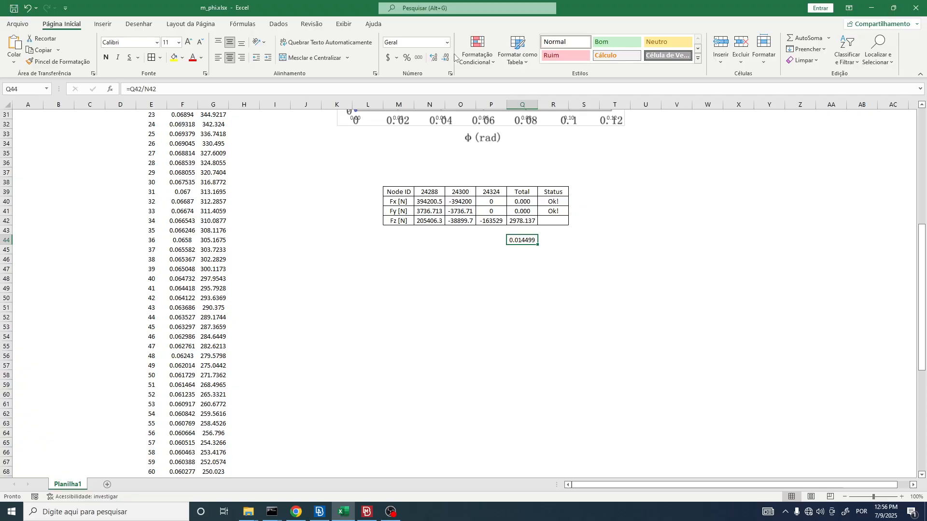
click(408, 57)
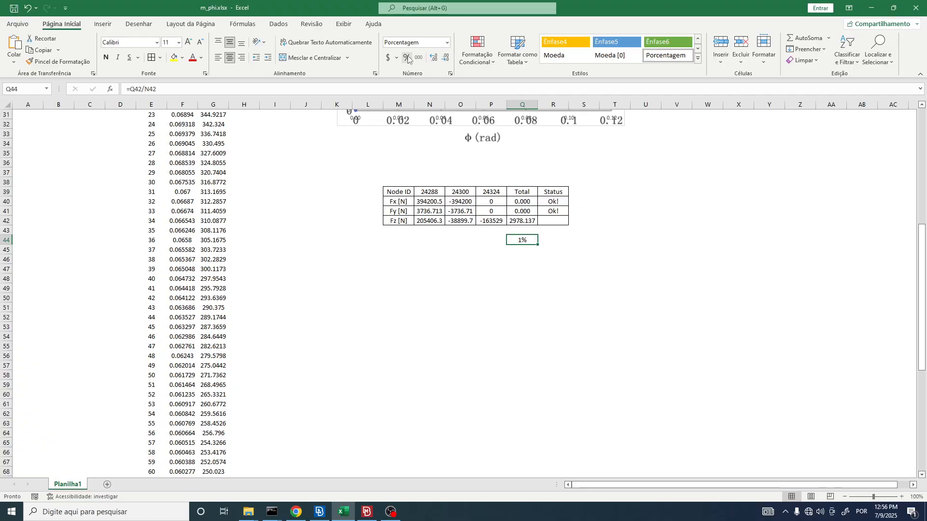
Compare the Fz total with node 24288's Fz value, and delete the percentage check in cell Q44
click(518, 222)
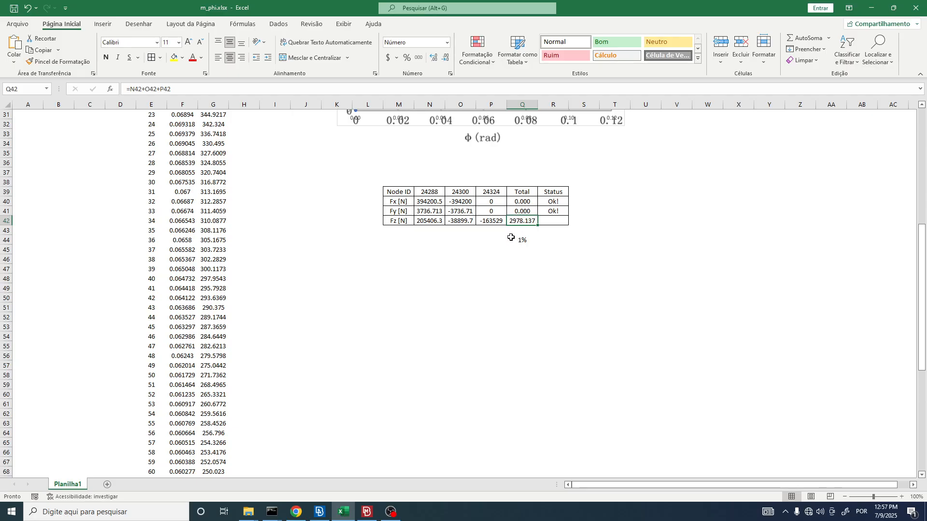
click(428, 221)
click(533, 222)
click(434, 225)
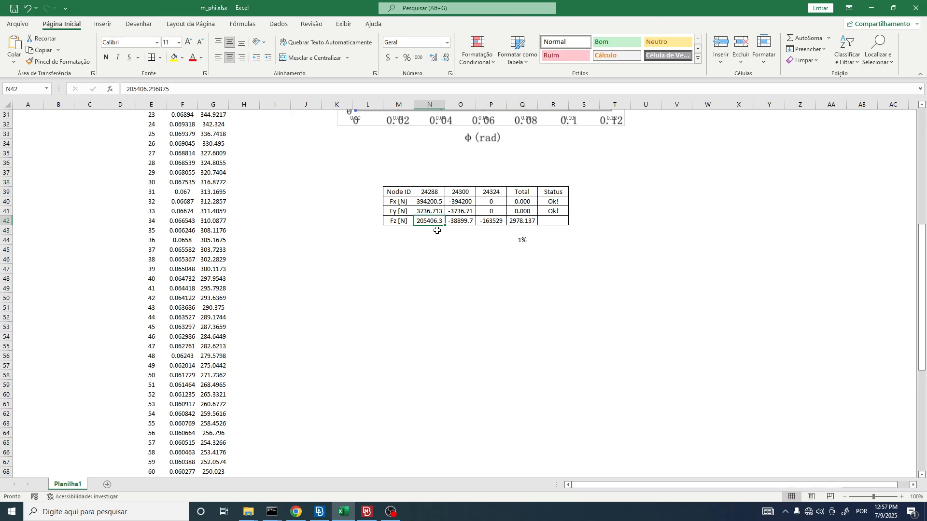
drag(527, 231, 522, 250)
click(522, 241)
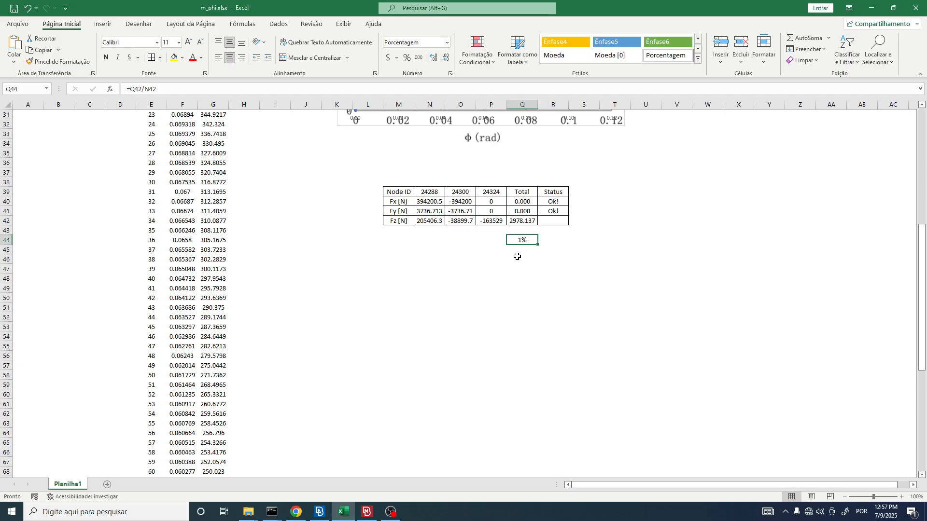
key(Delete)
Enter "Ok!" as the status of the Fz row in the reaction force table
click(552, 224)
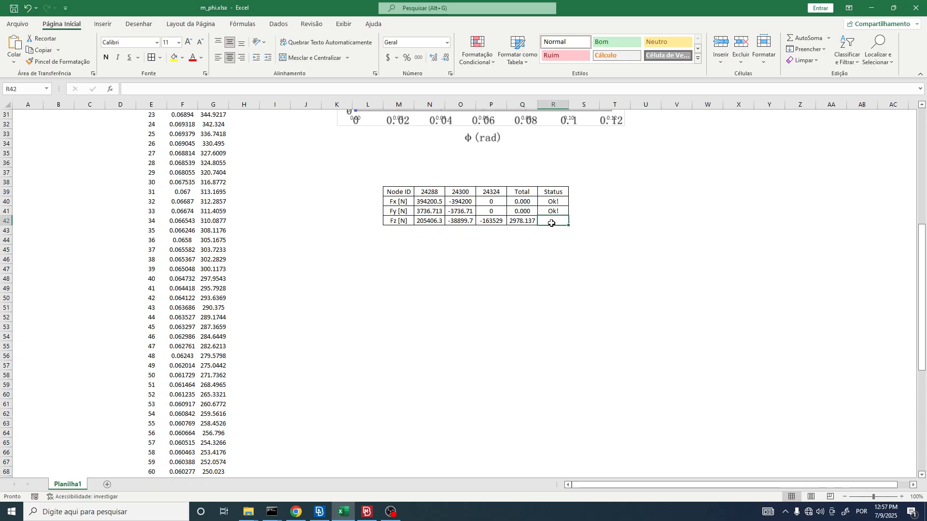
text(Ok!)
key(Return)
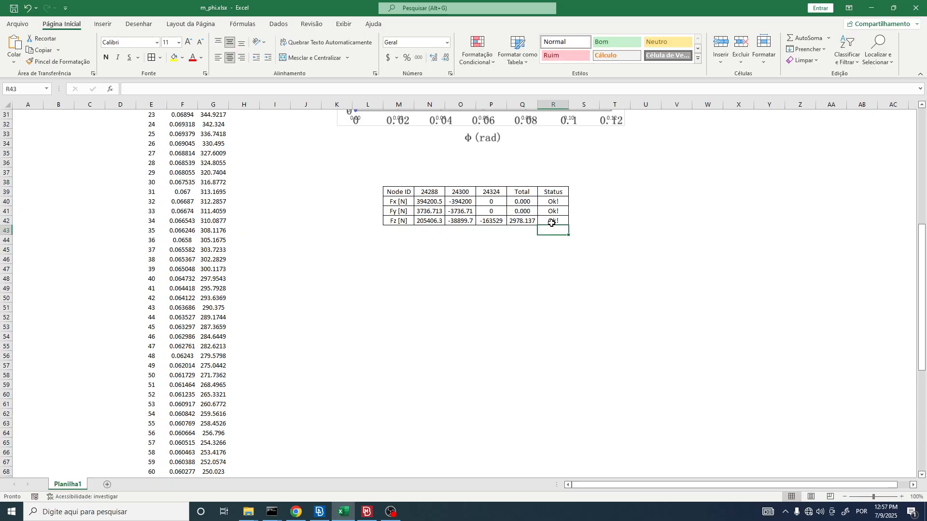
click(517, 220)
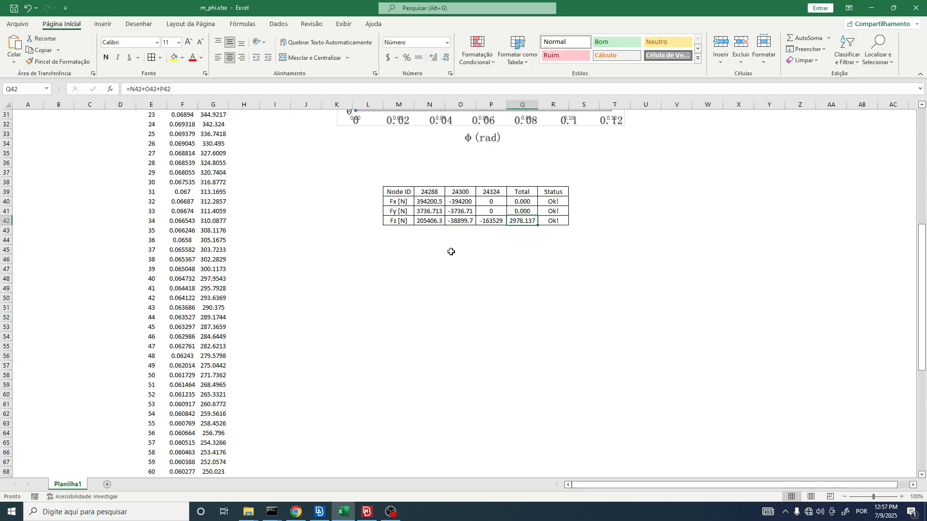
Merge and centre the cells M38 to R38 above the table and title them "Verification of BVP"
scroll(448, 263, down, 3)
scroll(426, 327, up, 8)
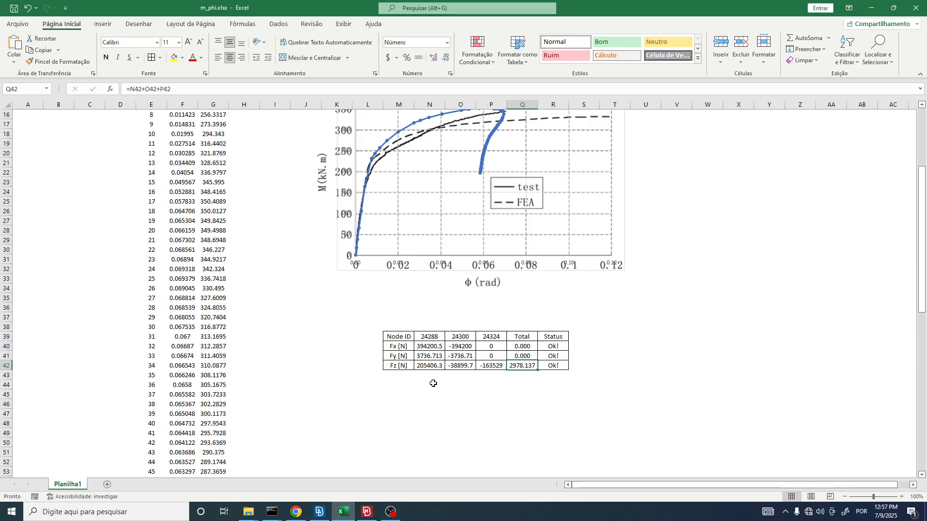
drag(394, 327, 557, 327)
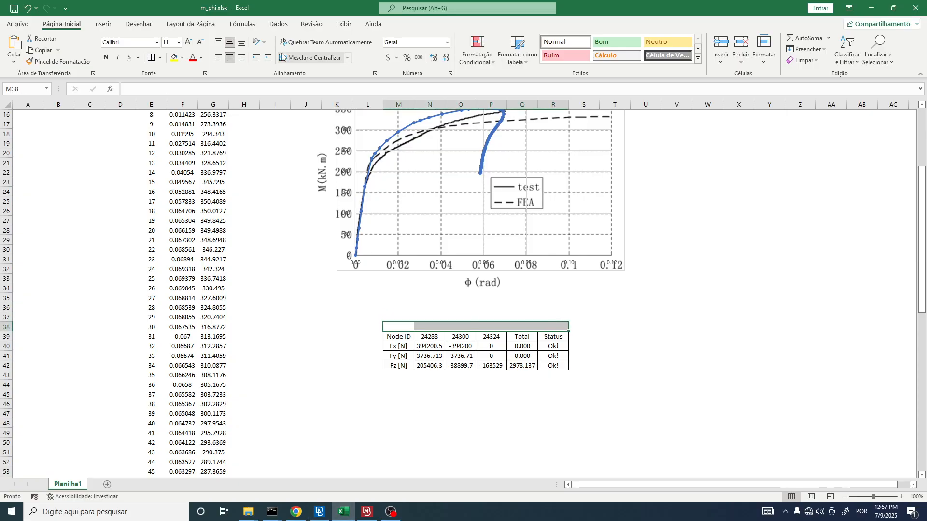
click(326, 60)
text(V)
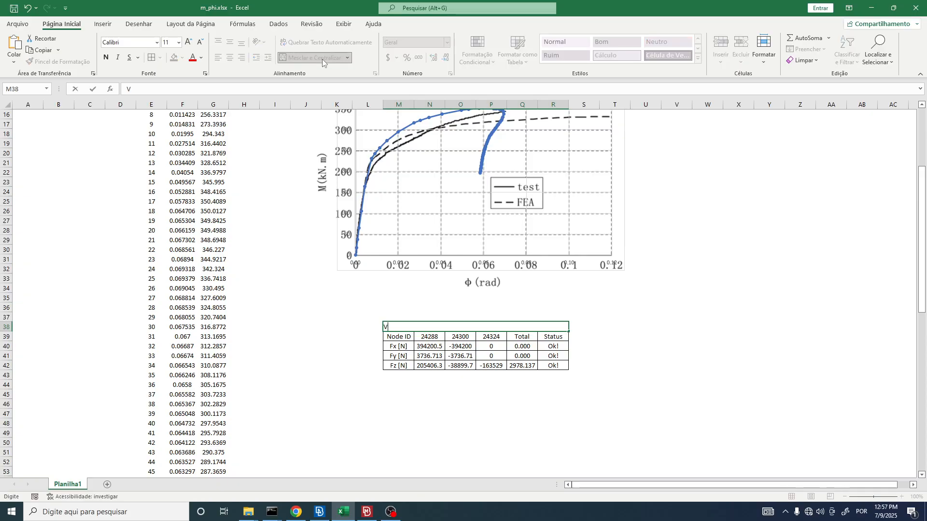
text(erification of BVP)
key(Return)
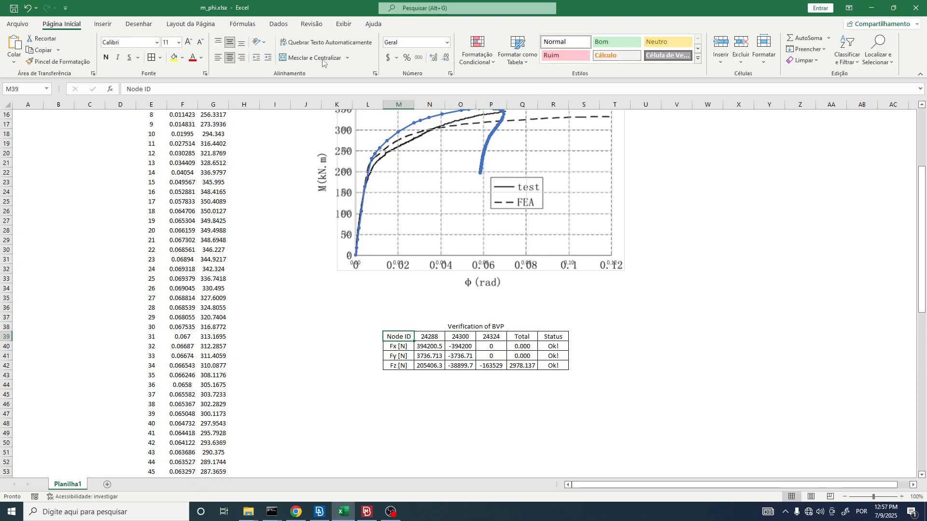
click(445, 325)
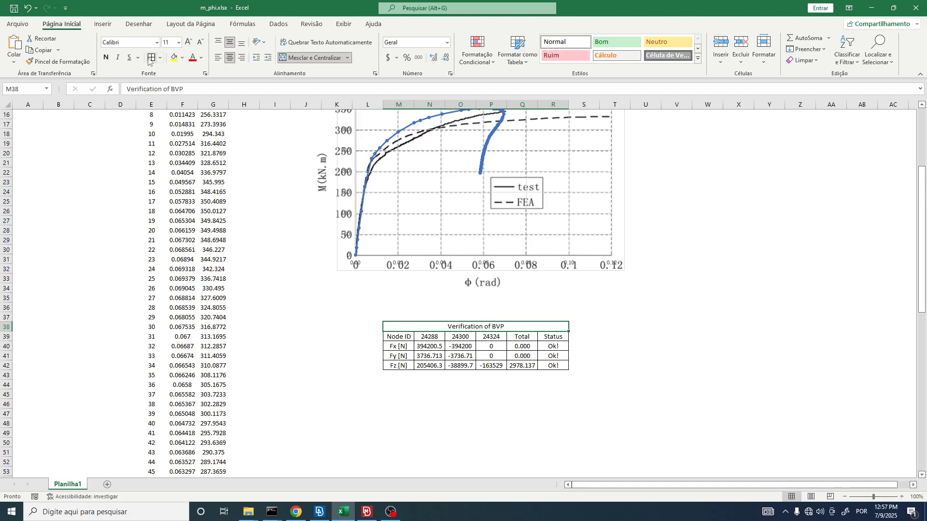
Review the job increments down to the last line in end_plate_v2.sta from the end_plate_model folder, and close the file
scroll(444, 381, down, 4)
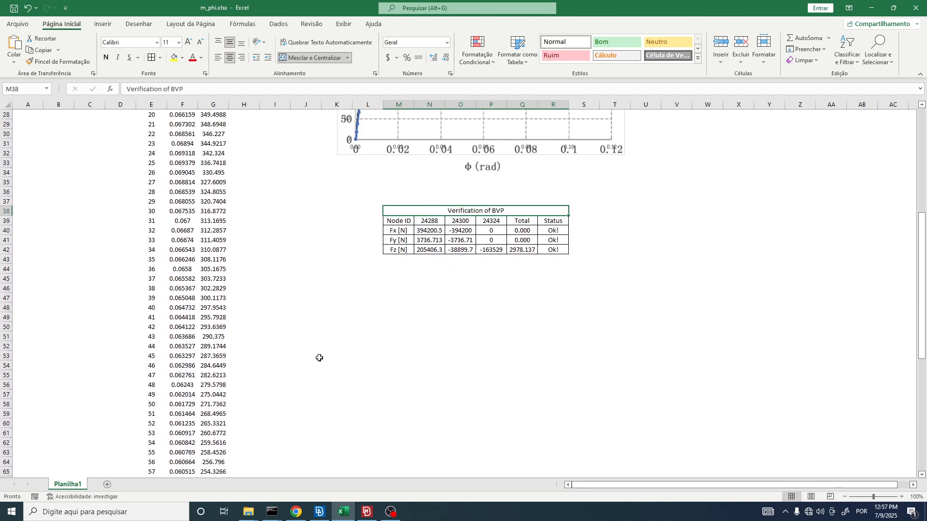
mouse_move(248, 511)
click(189, 472)
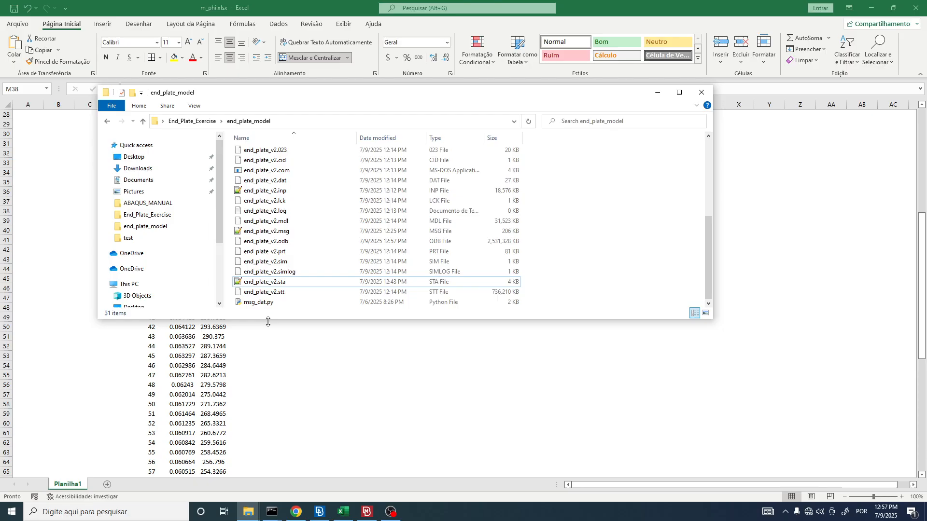
double_click(264, 282)
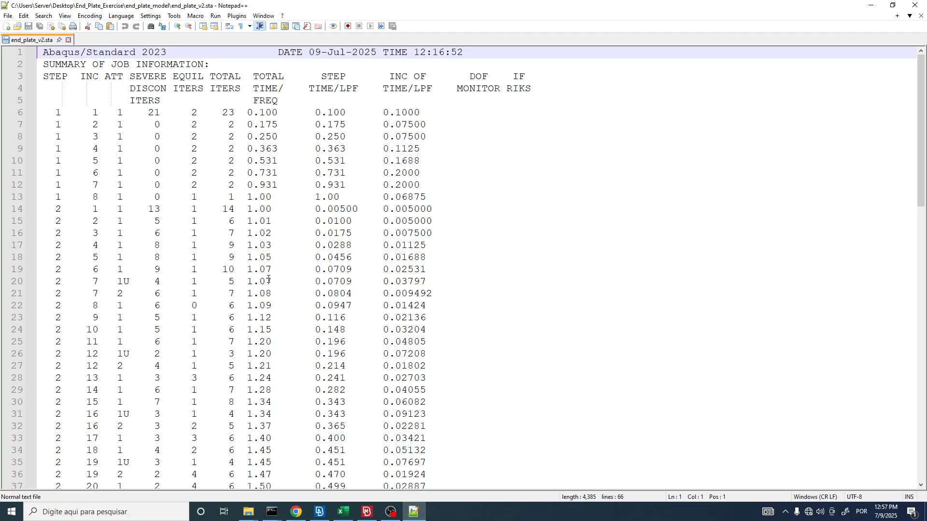
scroll(256, 305, down, 12)
scroll(256, 306, down, 1)
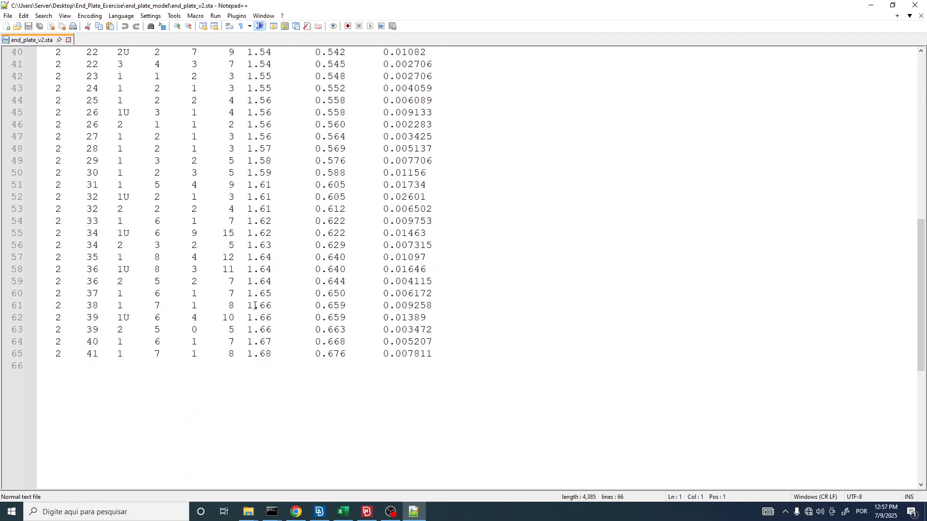
click(58, 39)
click(916, 4)
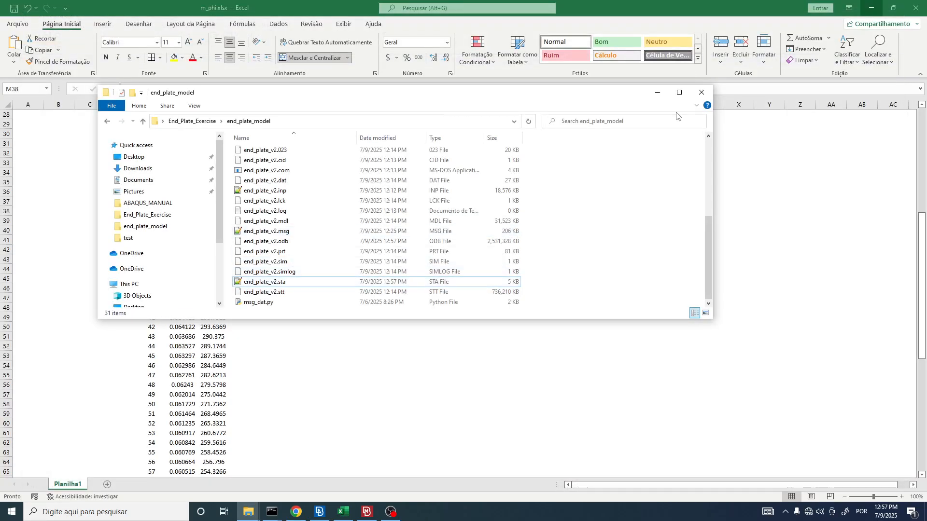
click(657, 92)
Switch to META, close the curve's plot options and display the end-plate model in the MetaPost window
click(367, 513)
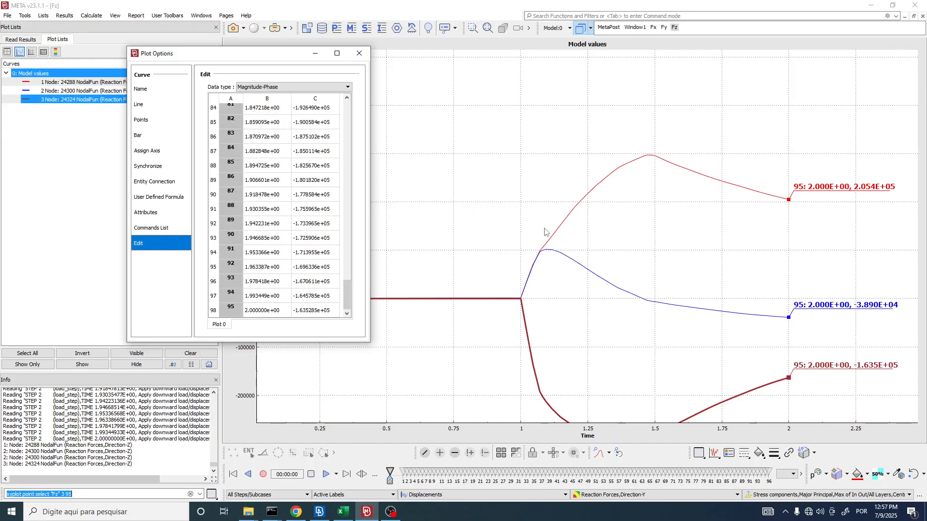
click(360, 56)
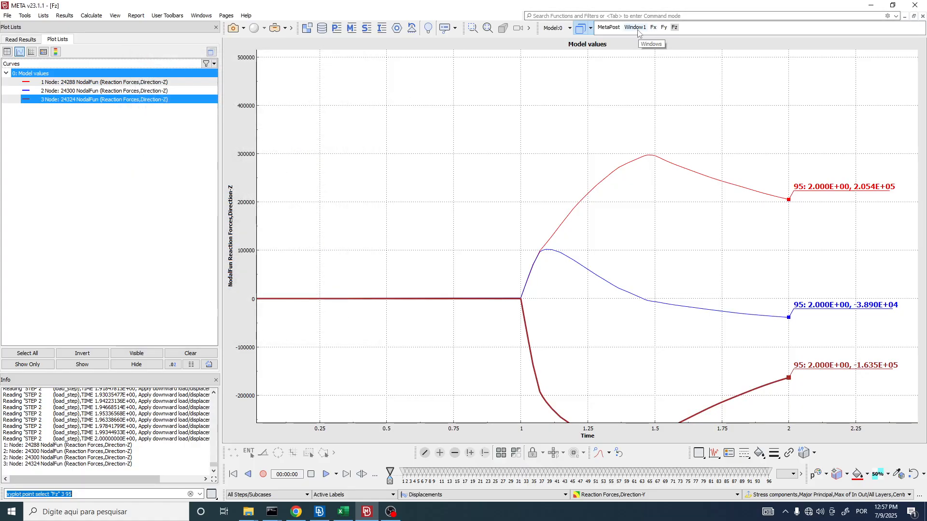
click(637, 30)
click(610, 28)
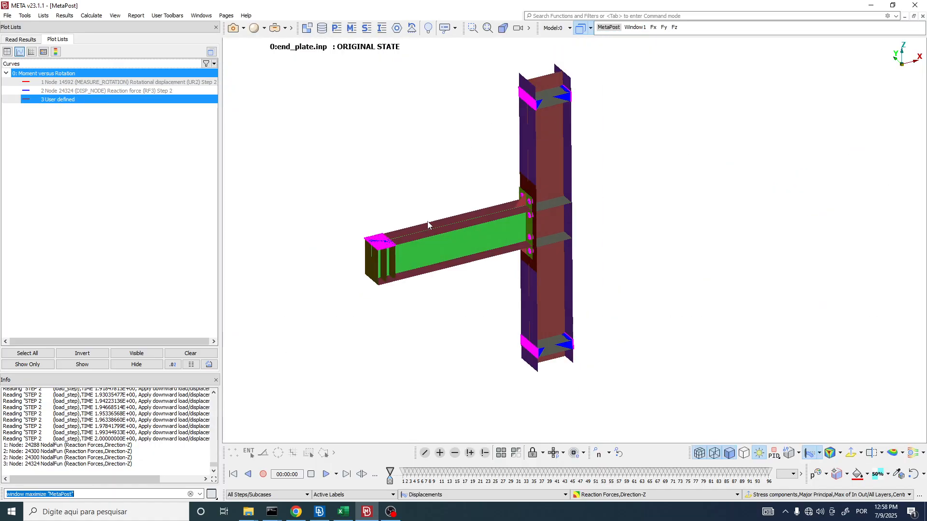
click(390, 512)
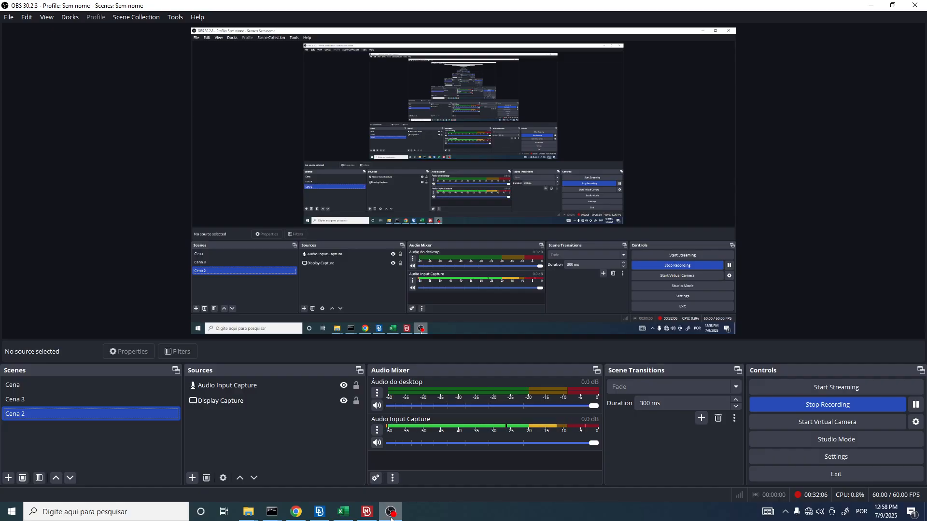
click(390, 513)
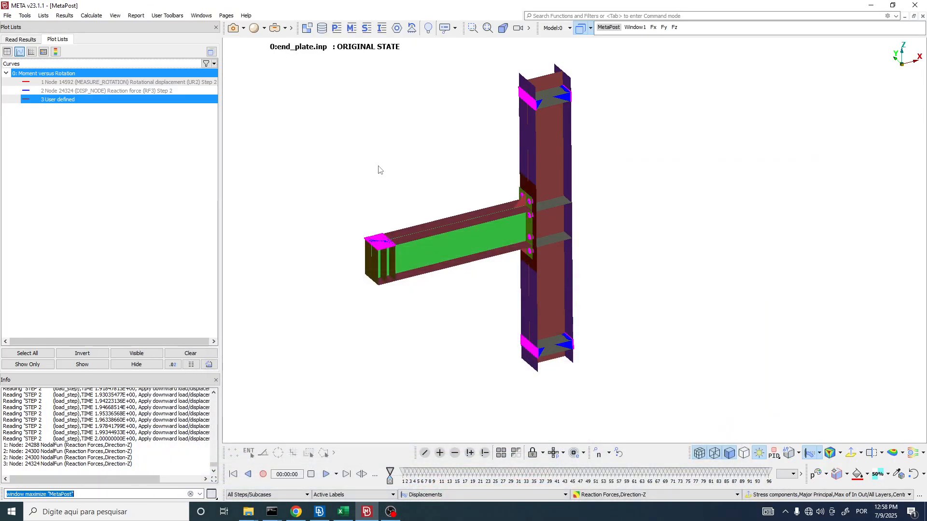
scroll(503, 254, up, 2)
ctrl+middle_drag(550, 189, 561, 207)
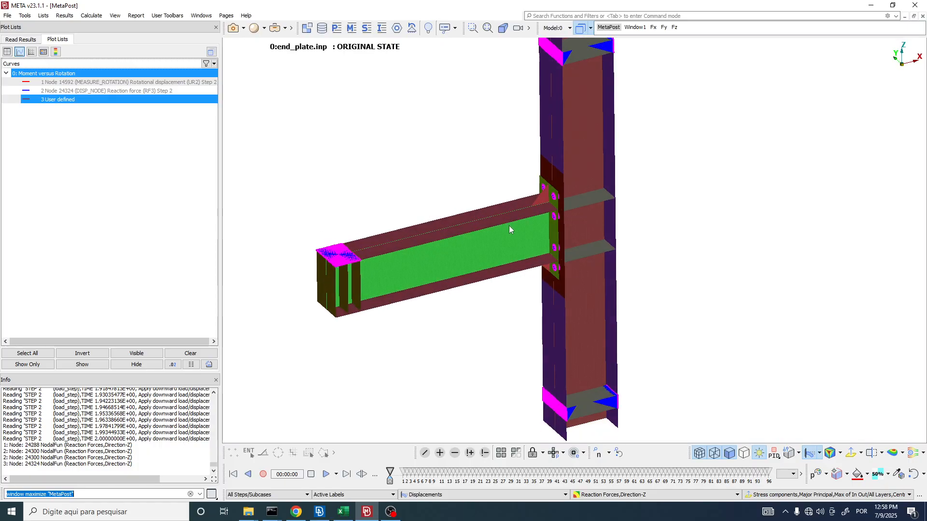
text(3)
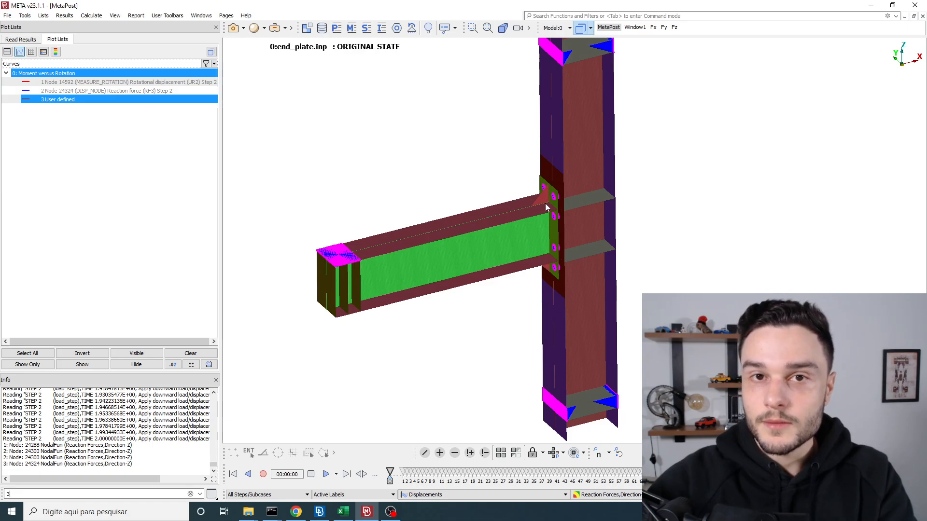
scroll(551, 211, up, 3)
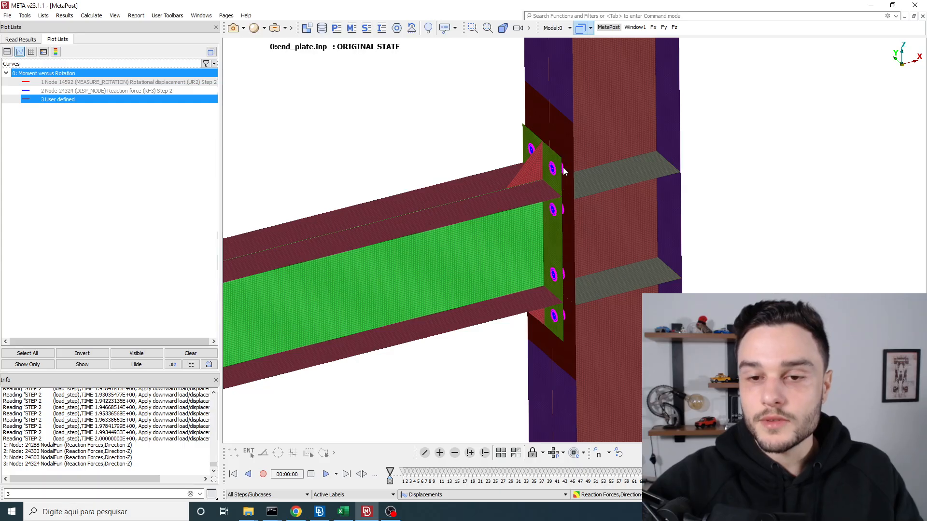
scroll(577, 203, down, 3)
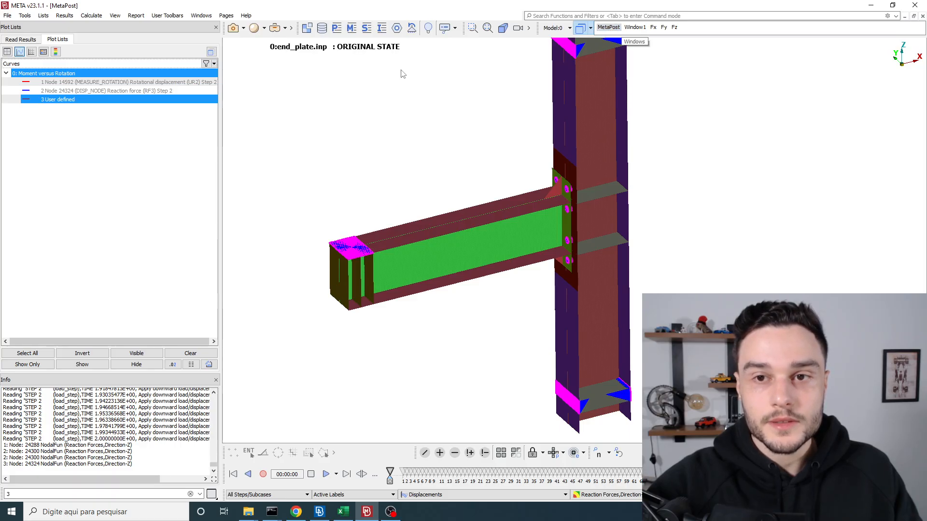
Choose Equivalent plastic strain (PEEQ) as the scalar result to read from end_plate.odb
click(23, 41)
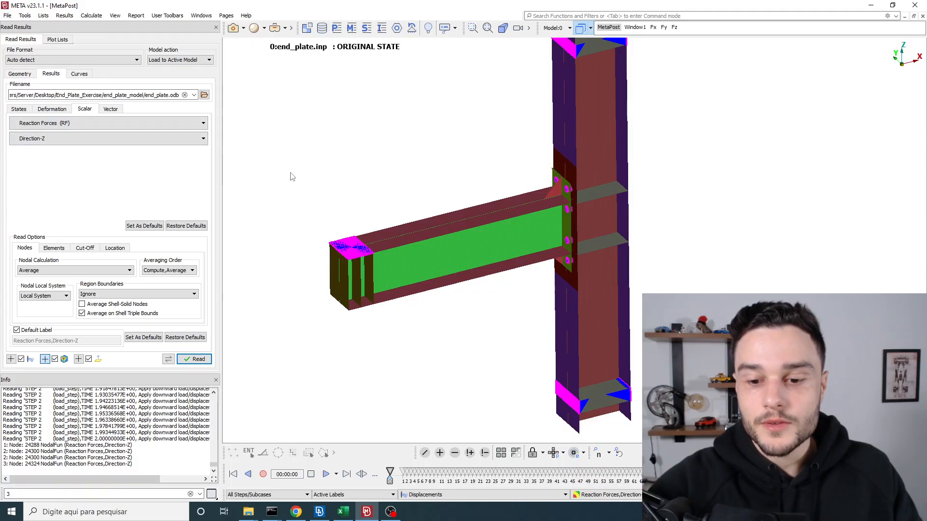
click(177, 124)
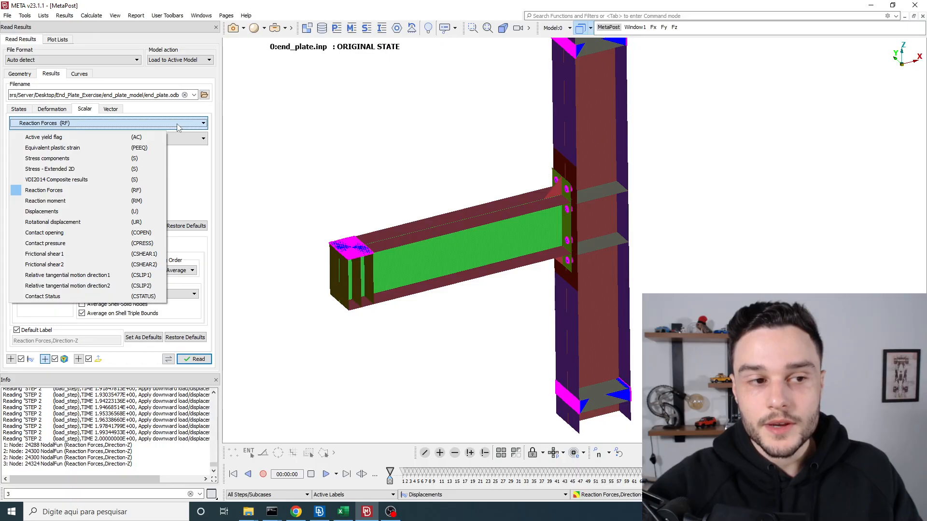
click(42, 148)
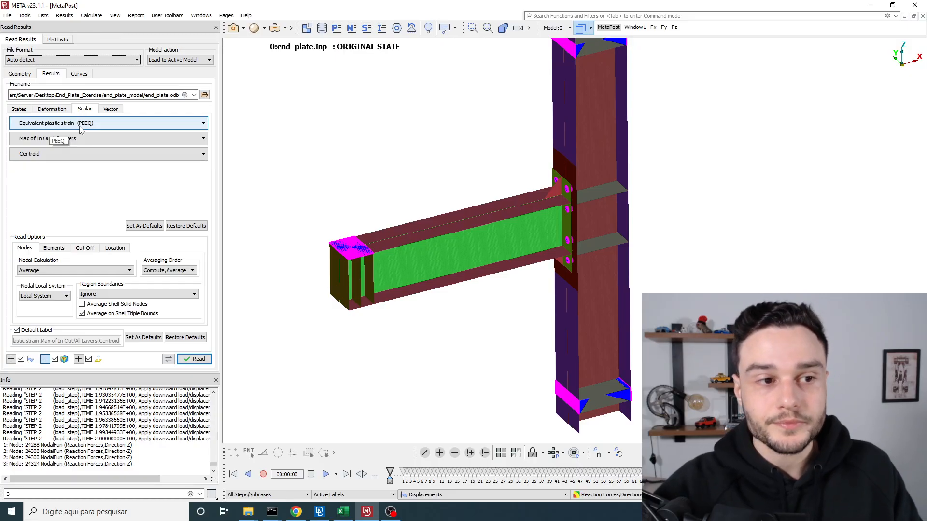
click(80, 125)
click(80, 125)
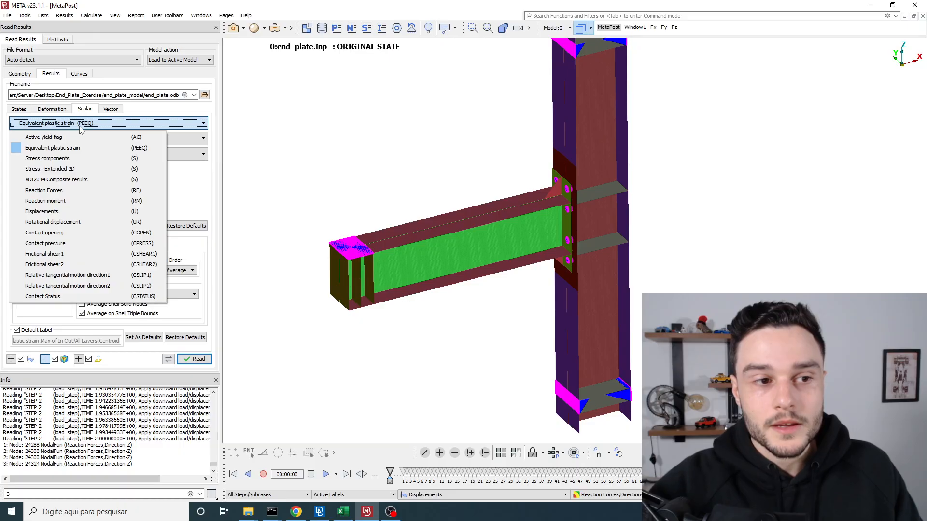
click(55, 150)
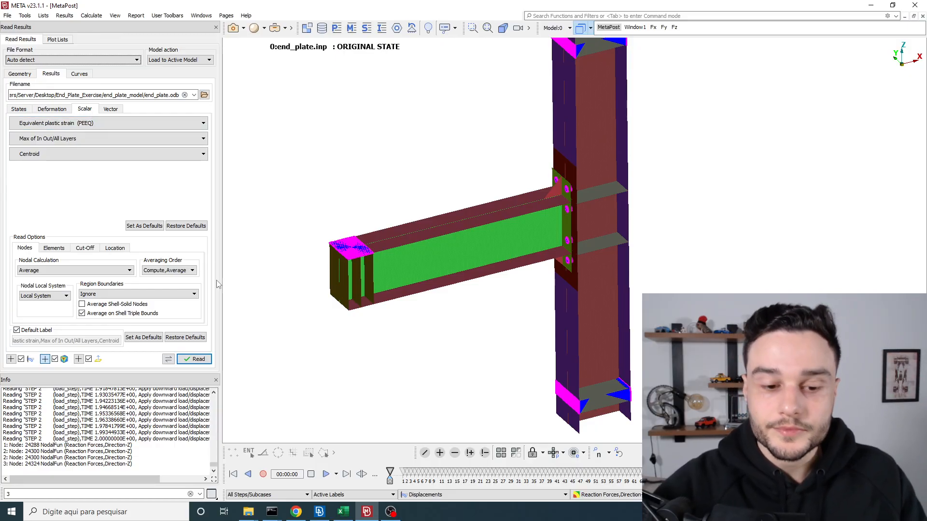
Open Module 5 - Plasticity.pptx from the updated_files folder inside FEA_Non_Linear_Analysis_Abaqus
mouse_move(248, 515)
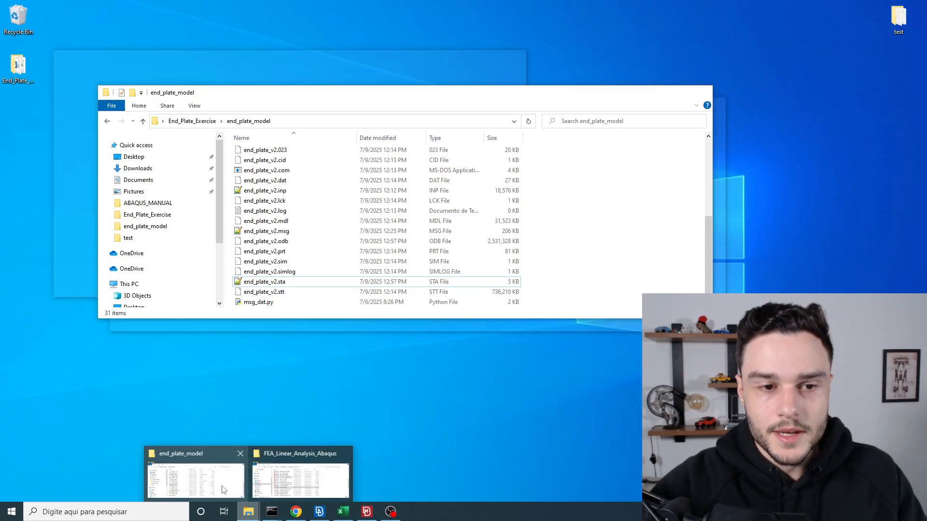
click(223, 490)
mouse_move(248, 512)
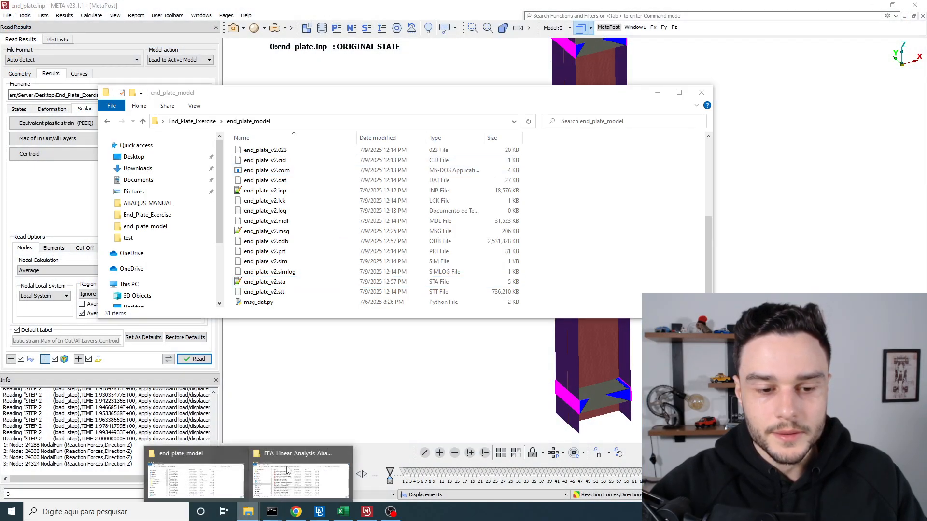
click(300, 480)
click(306, 134)
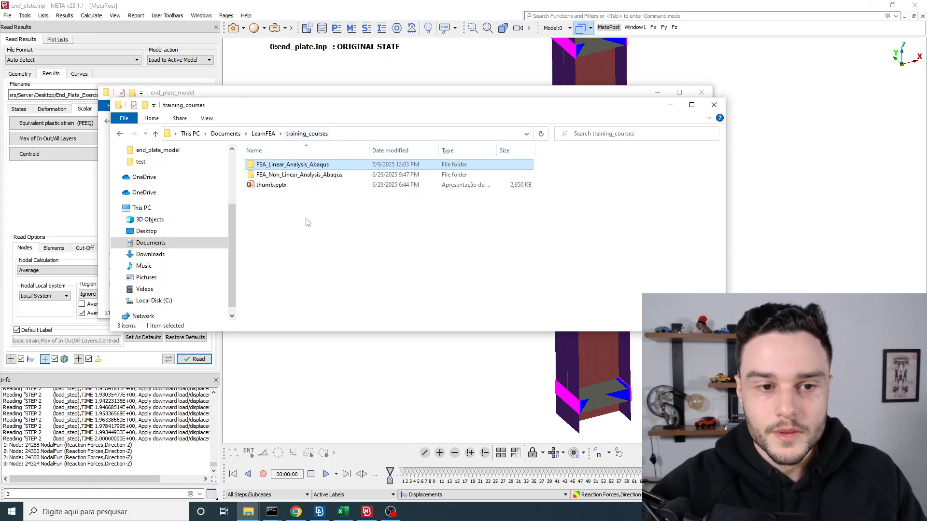
double_click(286, 174)
double_click(277, 256)
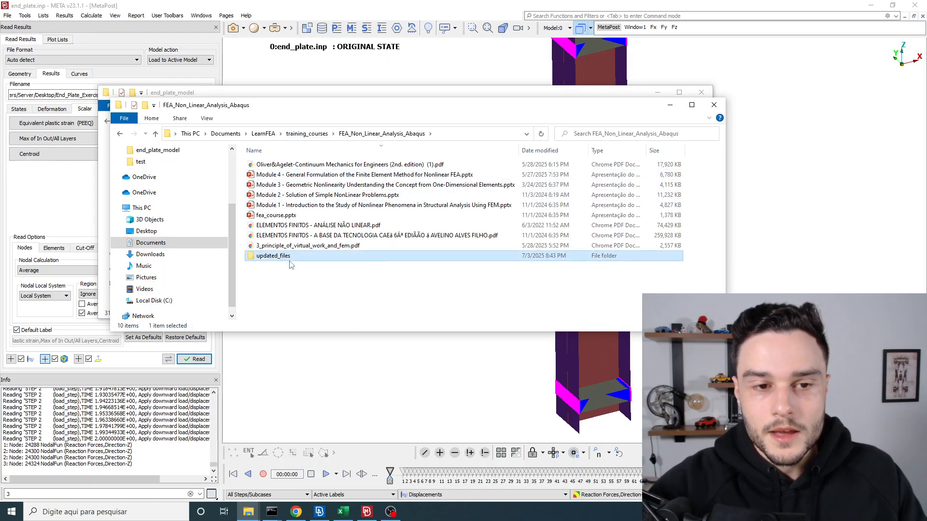
double_click(305, 207)
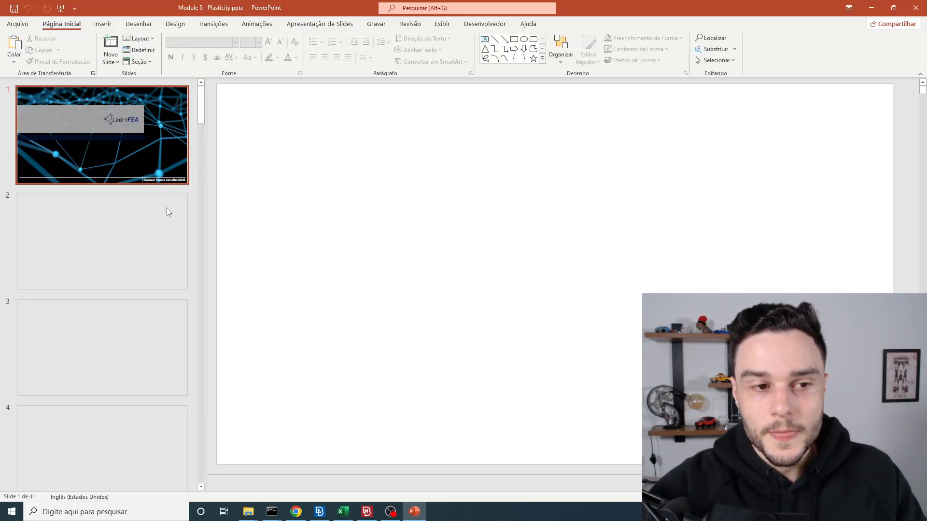
Browse the Plastic Flow Rule slides to find slide 24, where the effective plastic strain is defined for the ideal plastic solid
scroll(134, 211, down, 5)
scroll(134, 212, down, 10)
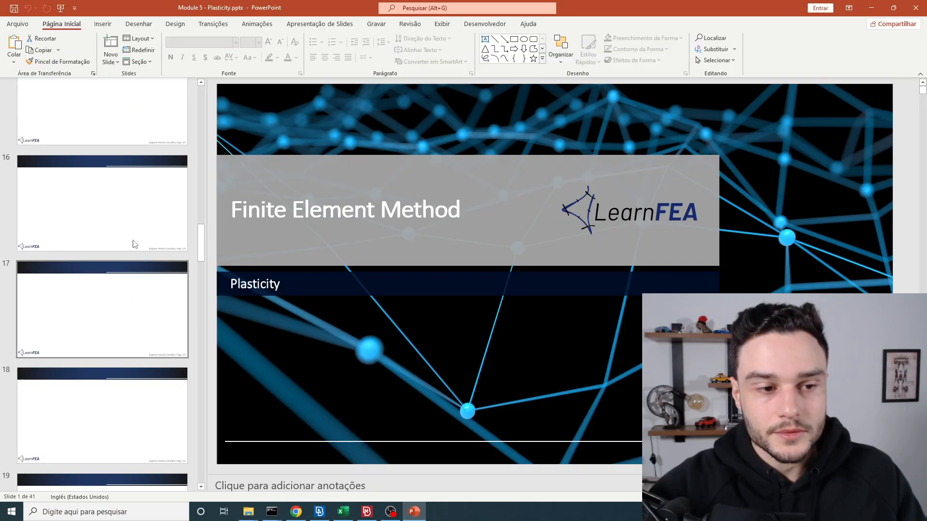
click(133, 215)
scroll(135, 219, up, 1)
key(Down)
scroll(127, 233, down, 2)
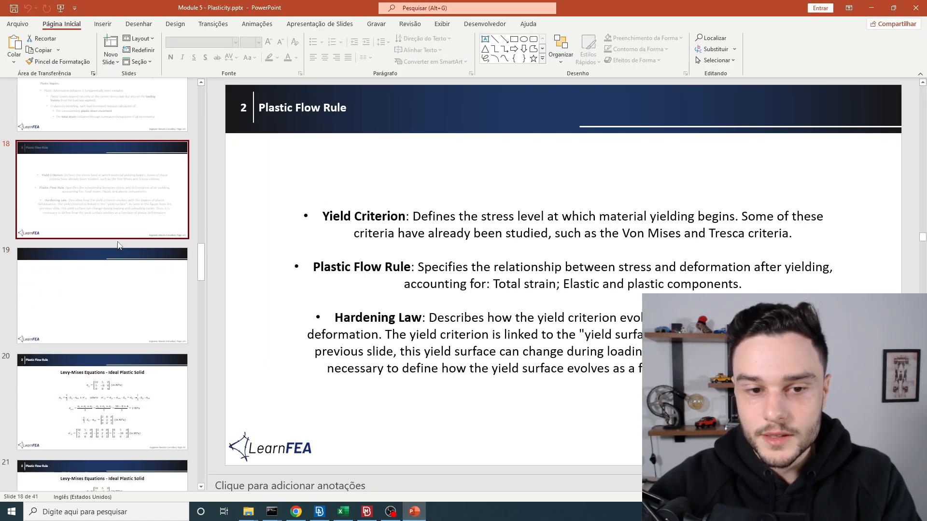
key(Down)
key(Down)
scroll(113, 241, down, 13)
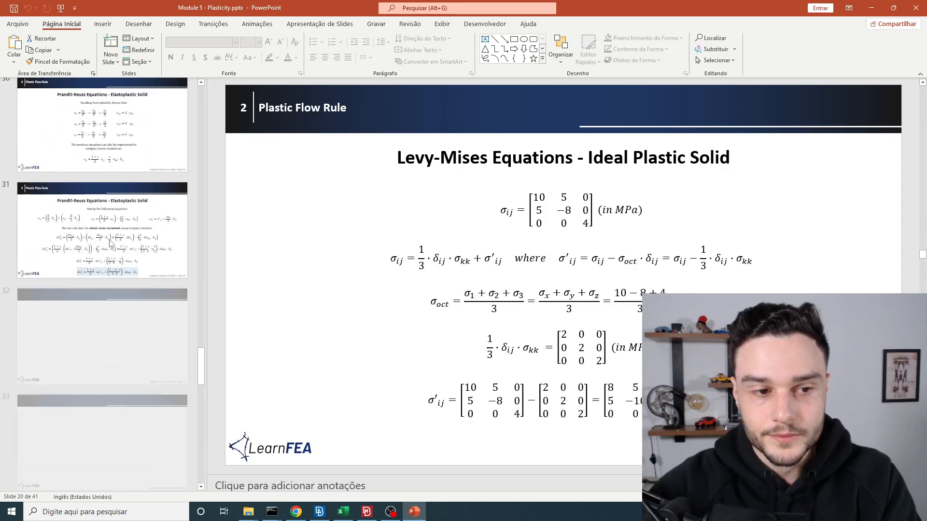
click(139, 190)
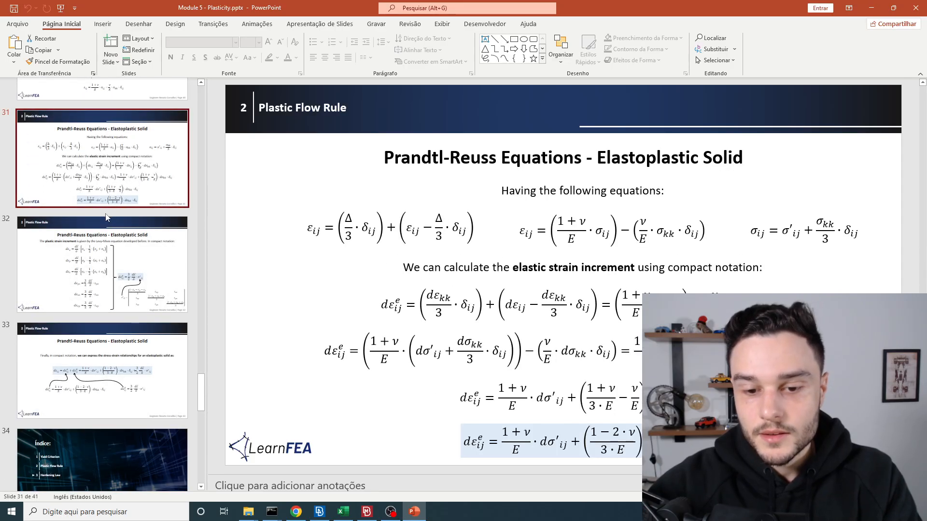
scroll(129, 265, up, 2)
key(Up)
key(Up)
key(Up)
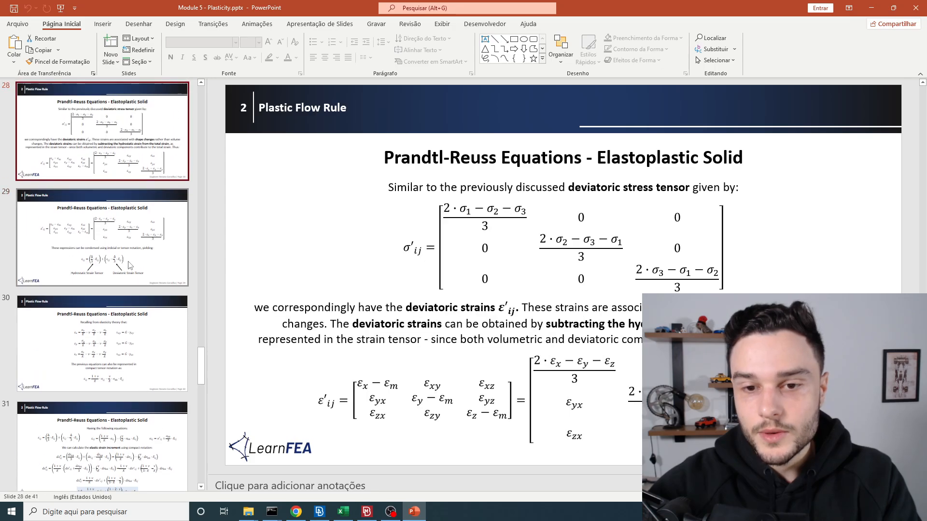
key(Up)
key(Up)
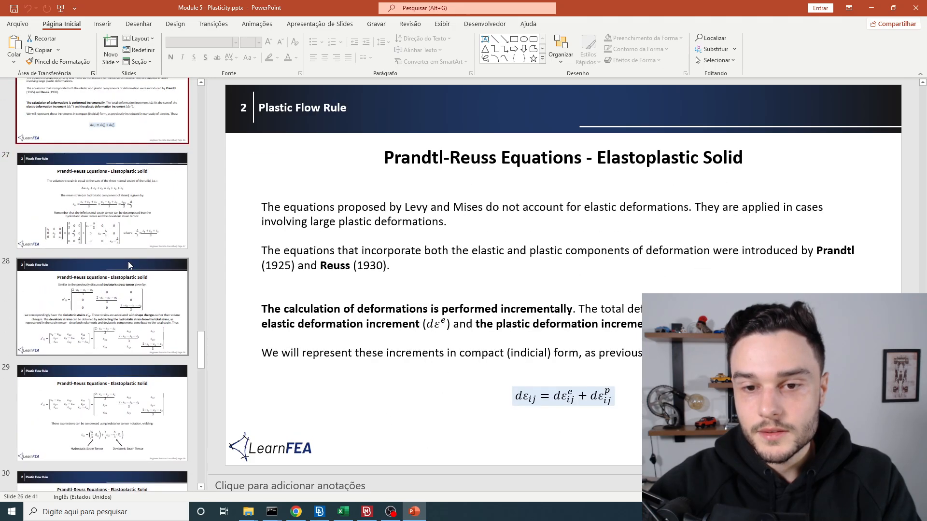
key(Up)
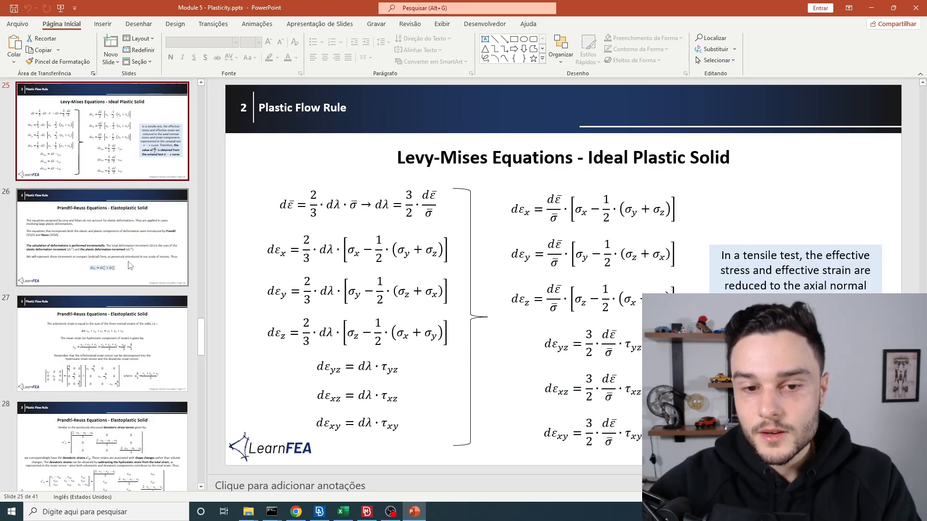
key(Up)
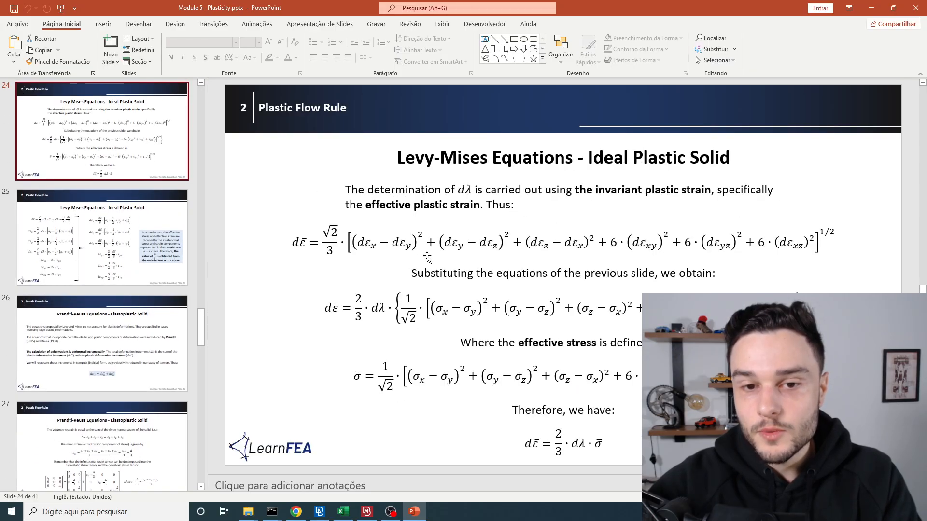
Examine the effective plastic strain equation and its strain increment terms on the Levy-Mises slide
drag(402, 206, 480, 205)
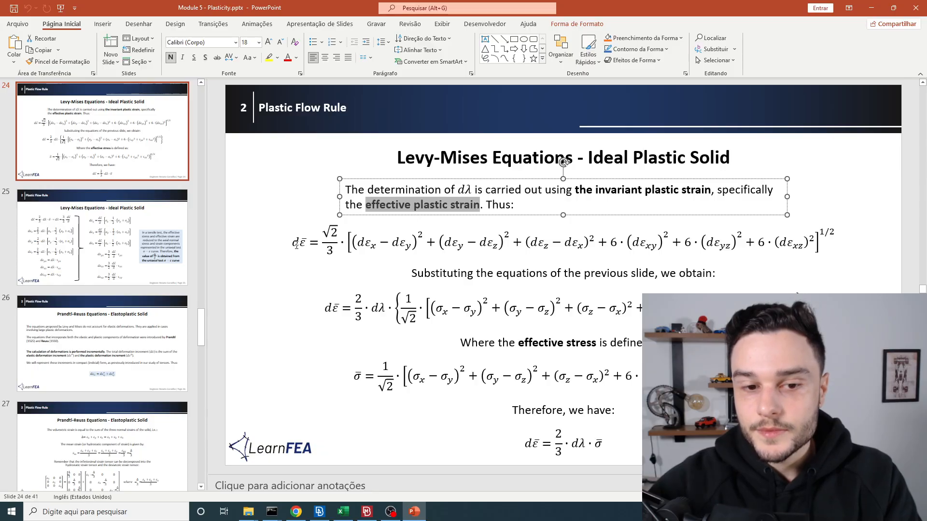
click(311, 234)
key(shift+End)
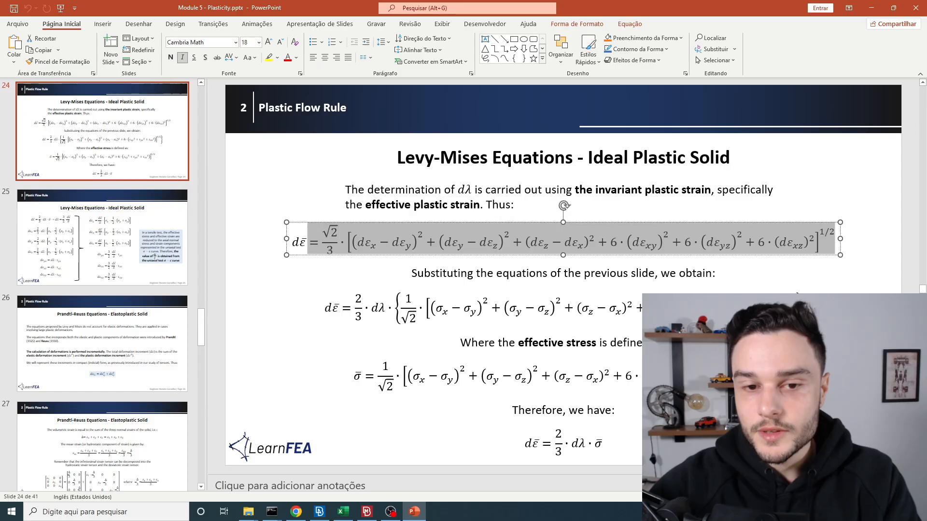
click(478, 245)
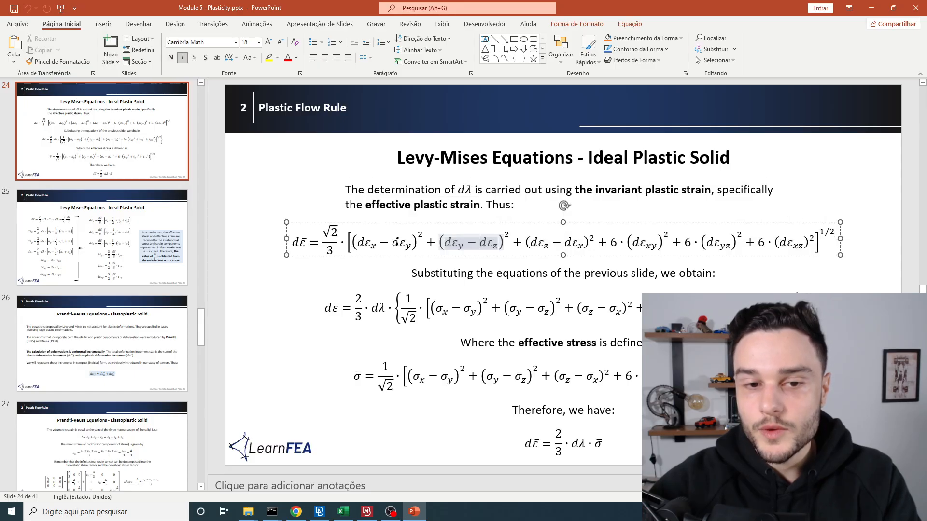
click(397, 245)
click(373, 240)
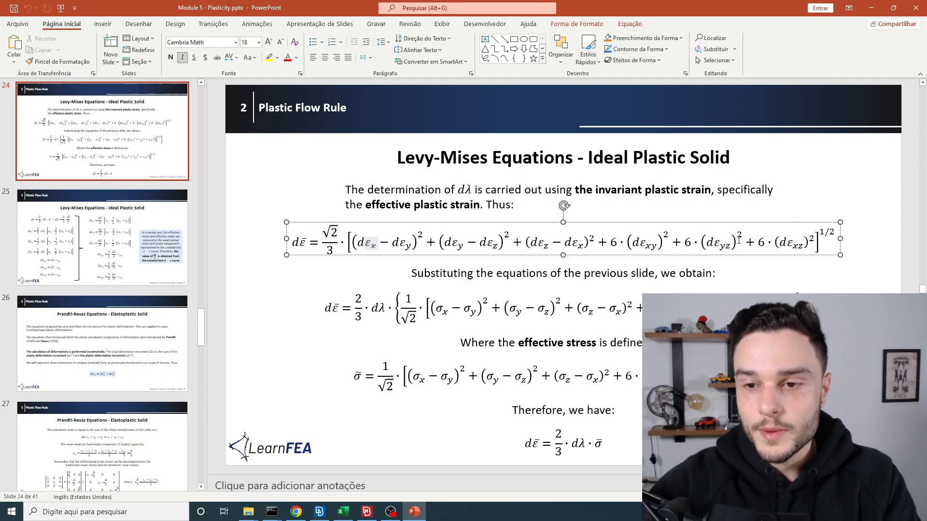
double_click(306, 242)
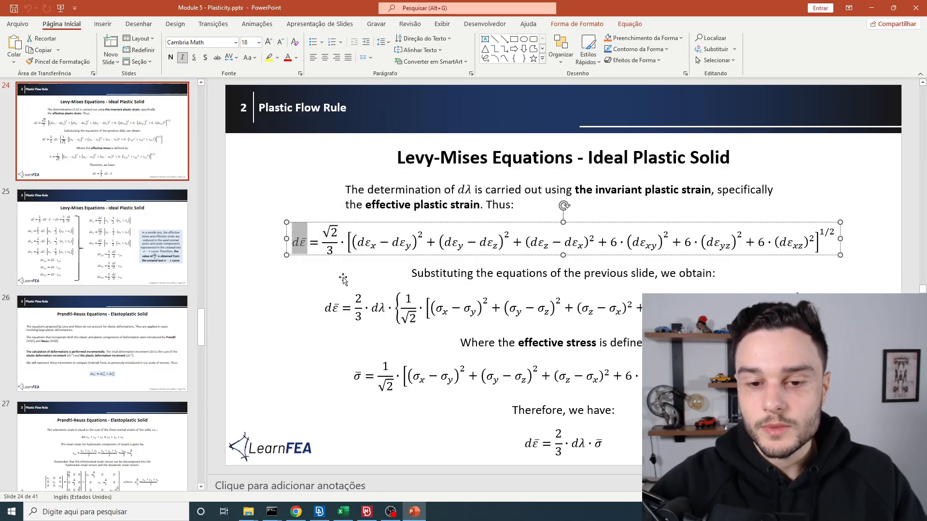
click(316, 364)
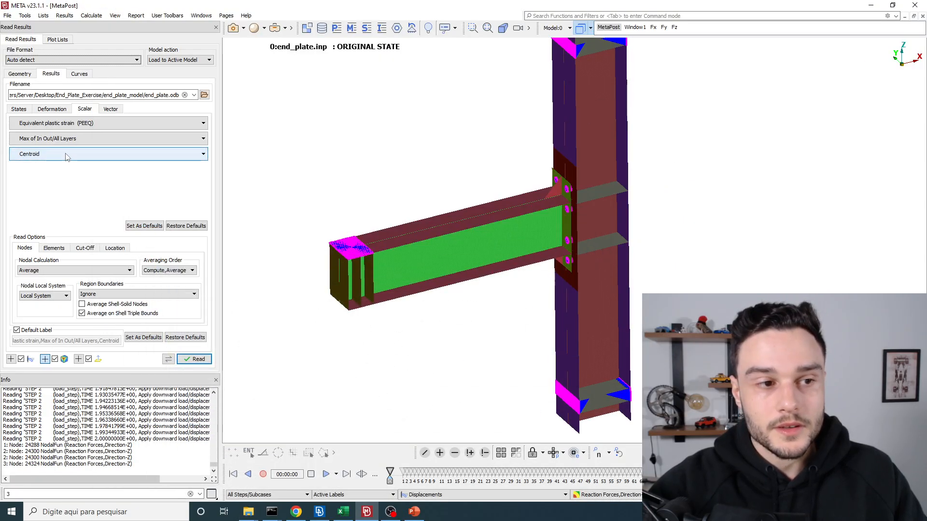
In META, set the plastic strain location to IntPnt and make Equivalent plastic strain the model's active scalar result
click(67, 155)
click(32, 191)
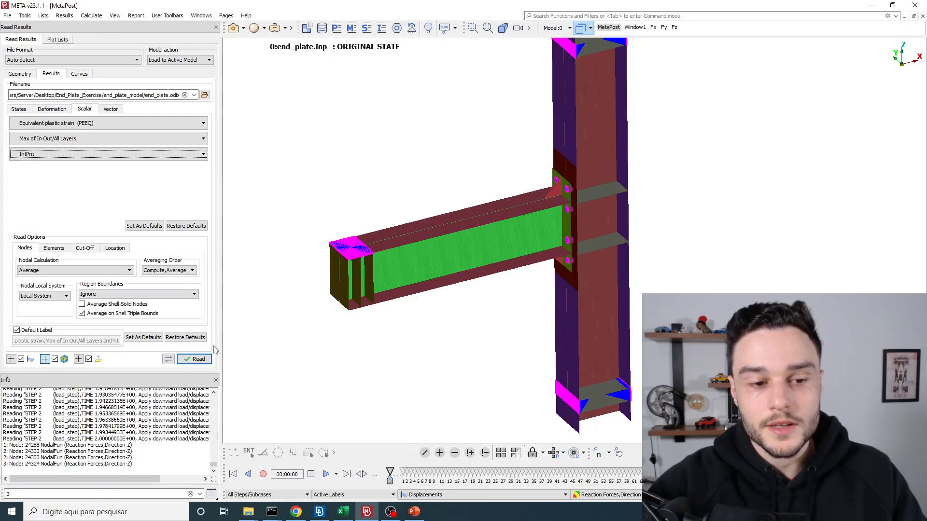
click(609, 495)
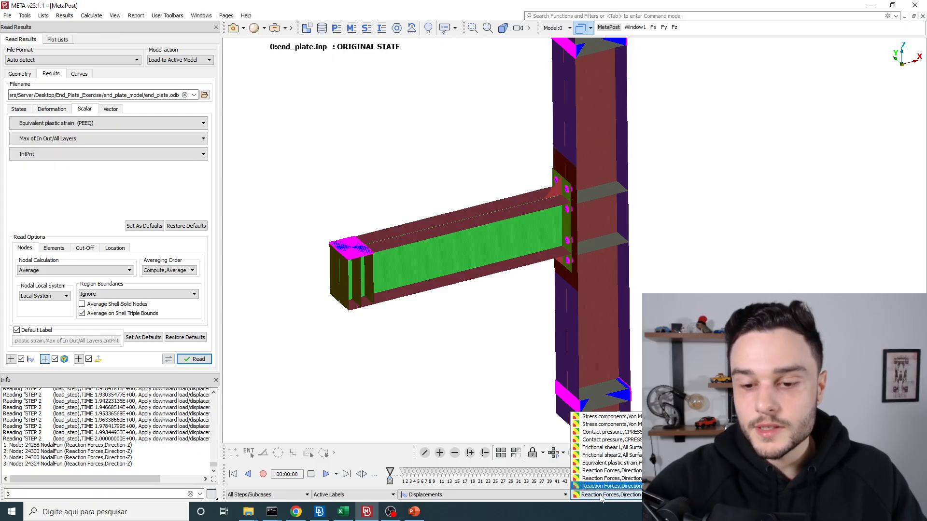
click(603, 464)
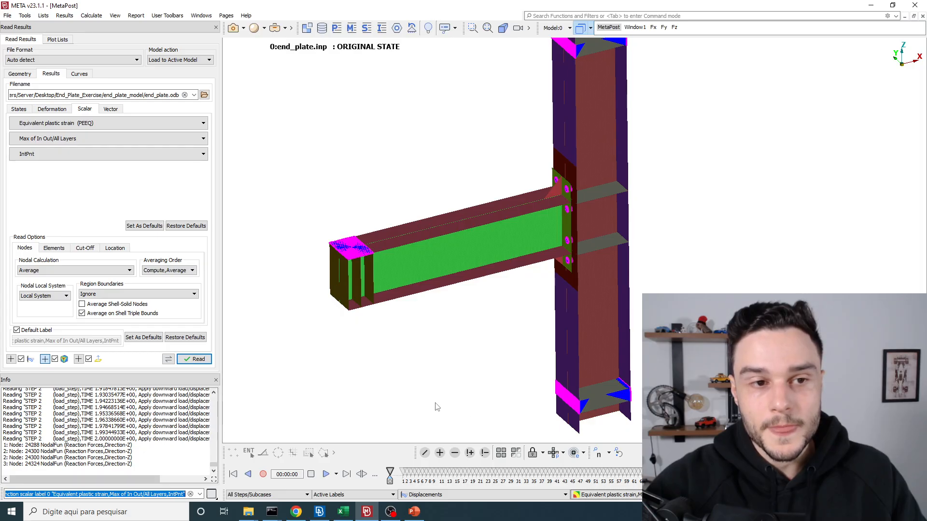
Choose Contact pressure (CPRESS) as the scalar result, limited to the S16;END_PLATE_SURFACE/S17;COLUMN_FLANGE_SURFACE pair
click(50, 125)
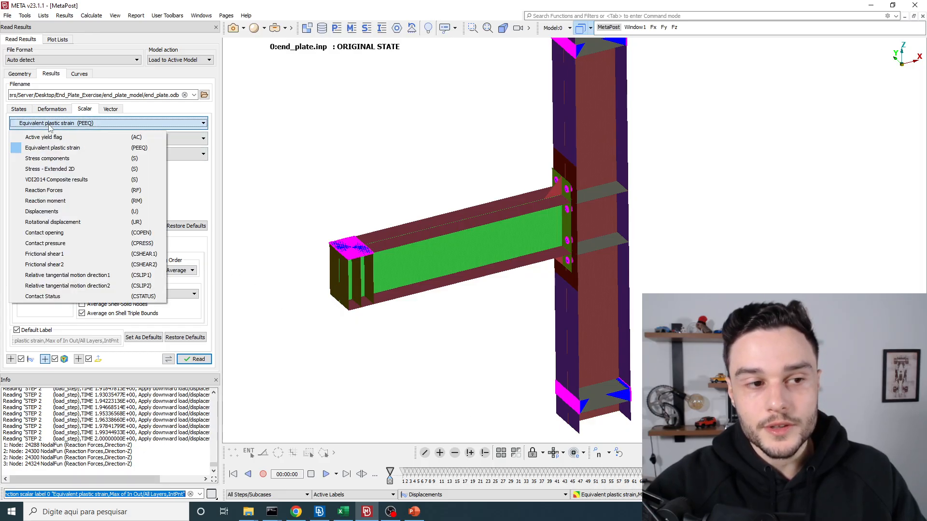
click(57, 243)
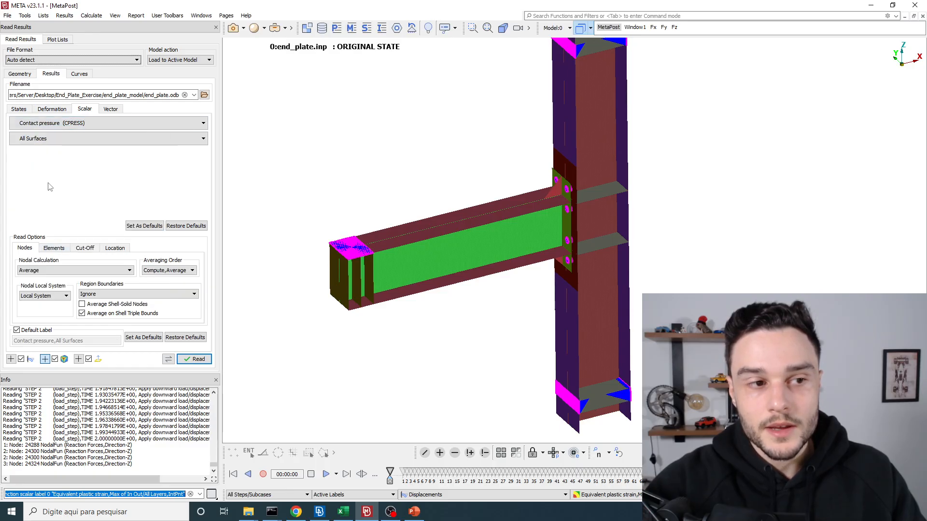
click(41, 140)
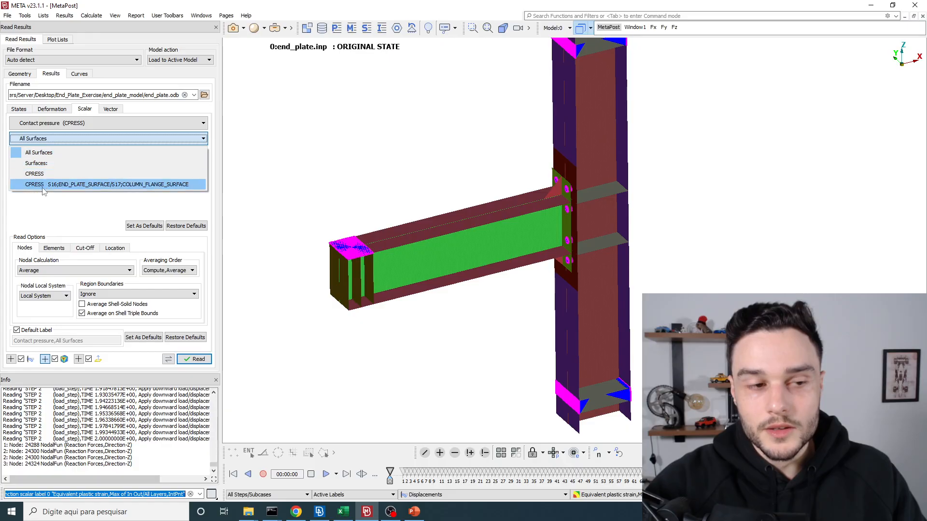
click(68, 184)
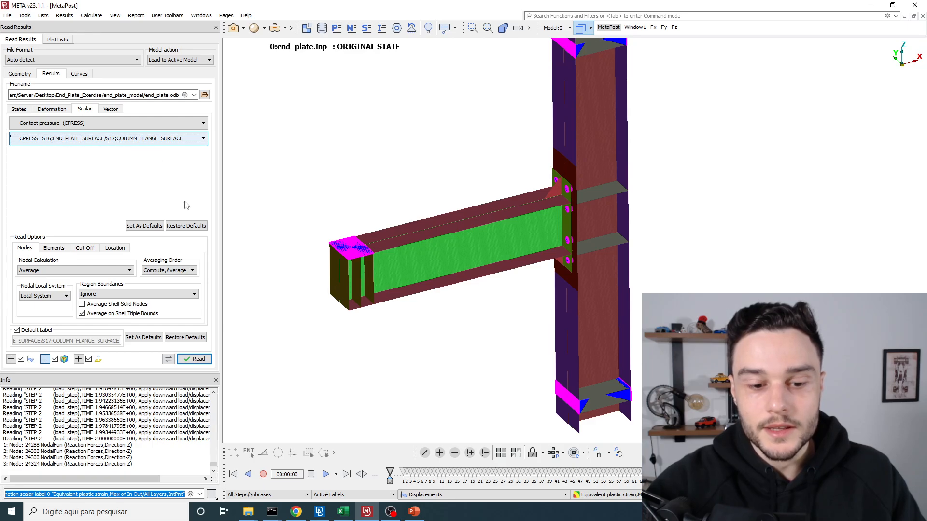
Switch to ANSA and open the definition of the end_plate_to_column_flange contact pair
click(319, 511)
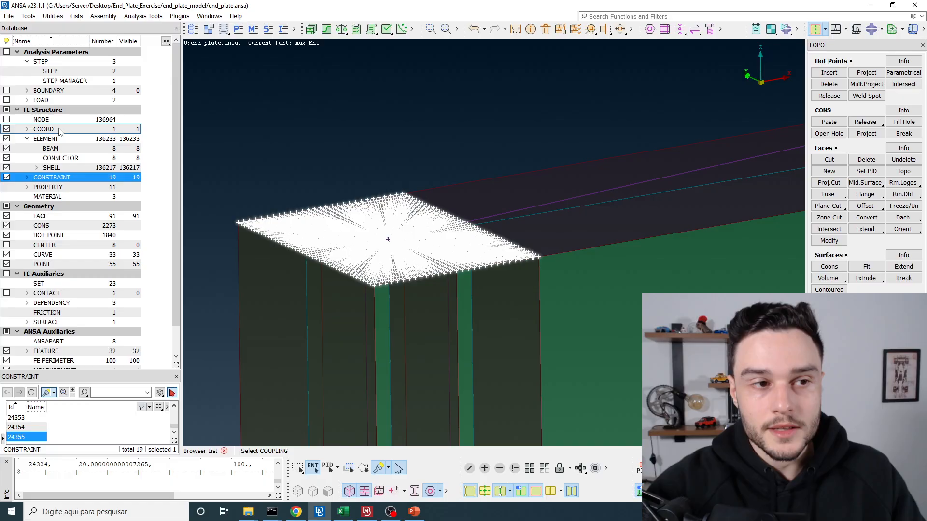
scroll(60, 132, down, 1)
click(33, 265)
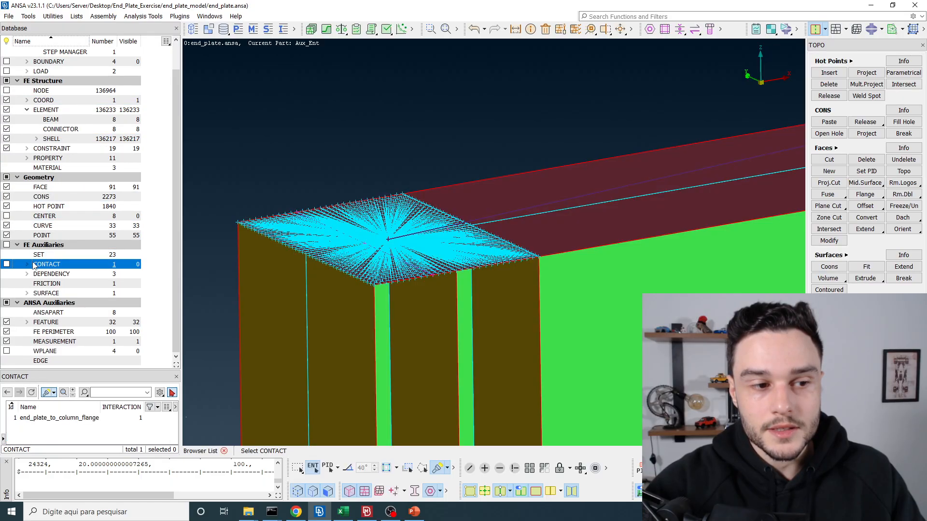
click(27, 264)
click(53, 273)
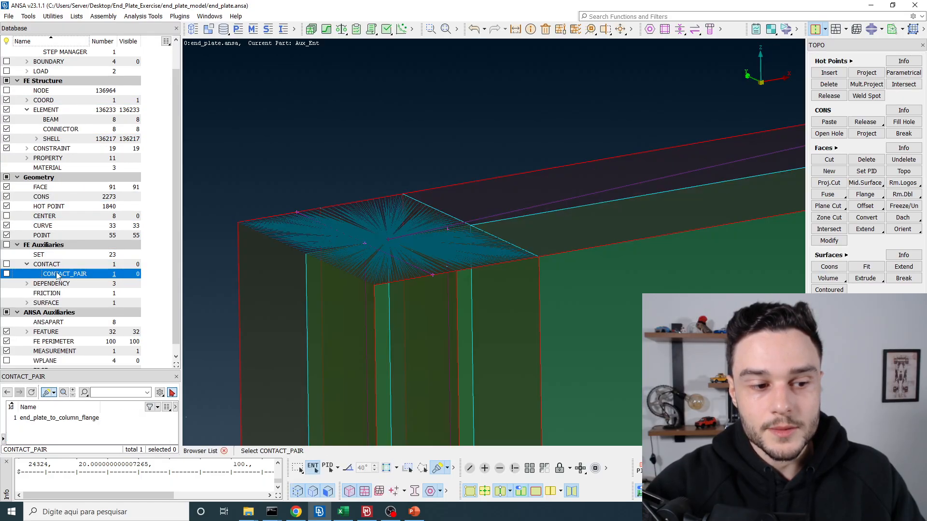
double_click(48, 418)
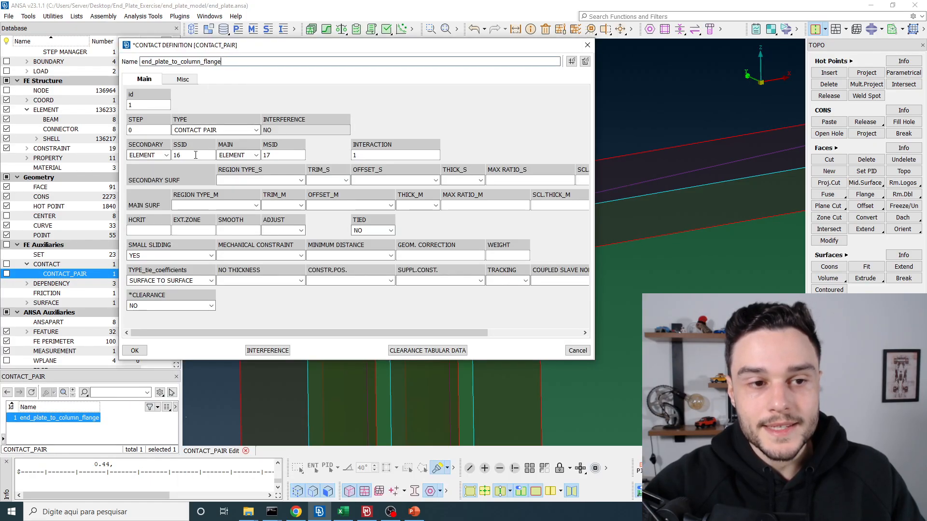
Check the secondary and main surface IDs (SSID and MSID) of the end_plate_to_column_flange contact pair
click(181, 156)
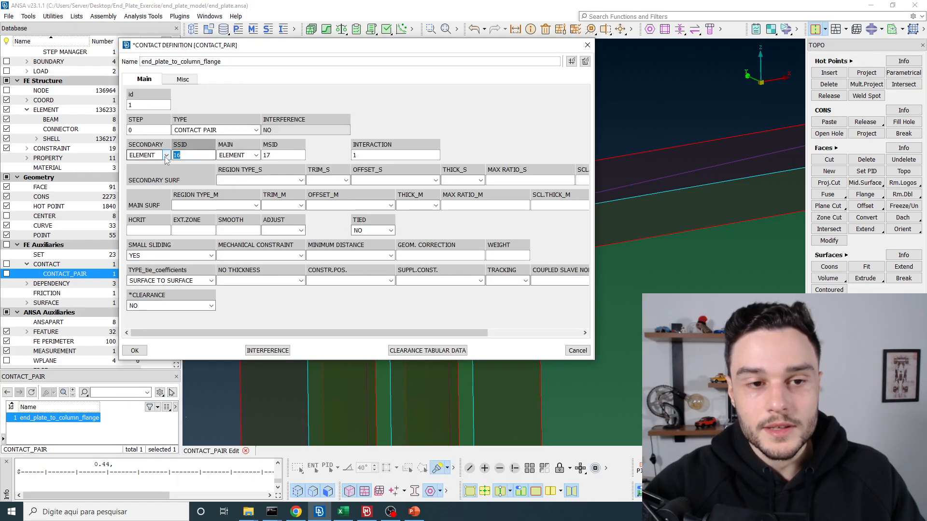
click(278, 155)
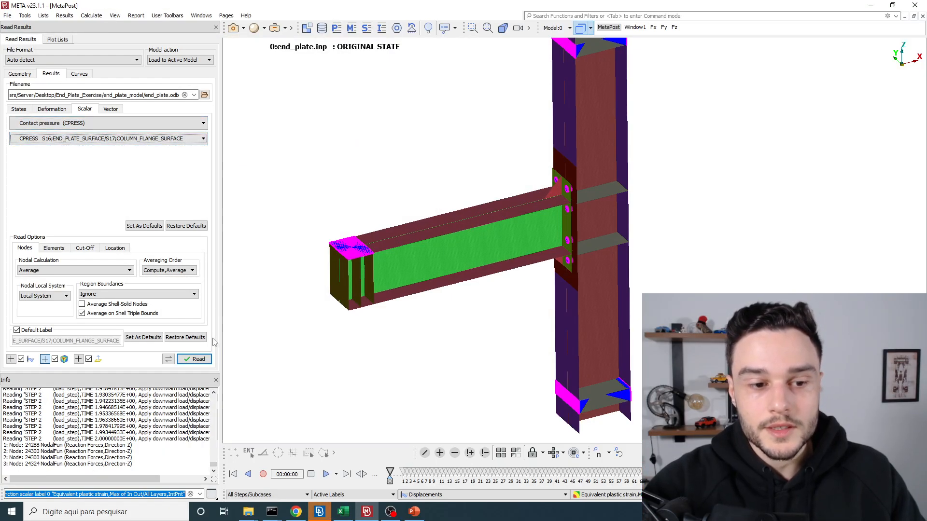
In META, reselect Contact pressure (CPRESS) as the scalar result for the S16;END_PLATE_SURFACE/S17;COLUMN_FLANGE_SURFACE pair
click(72, 124)
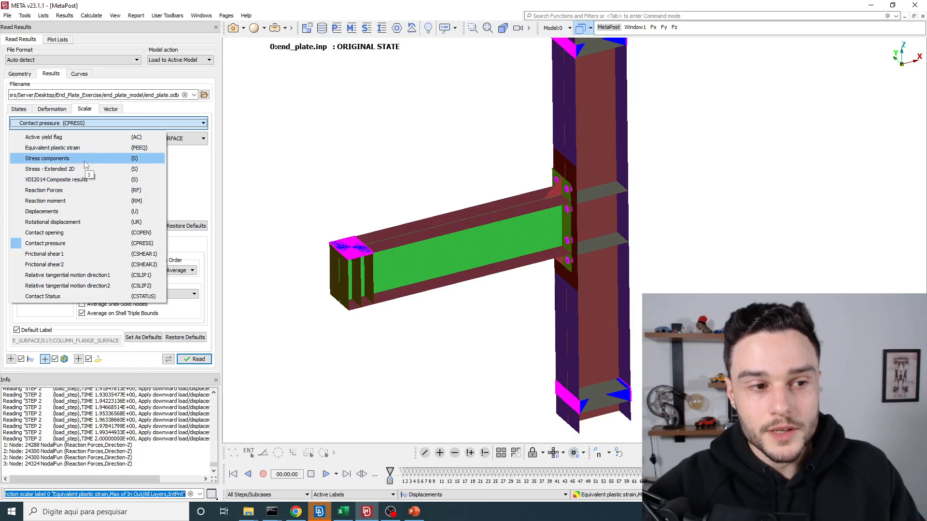
click(70, 243)
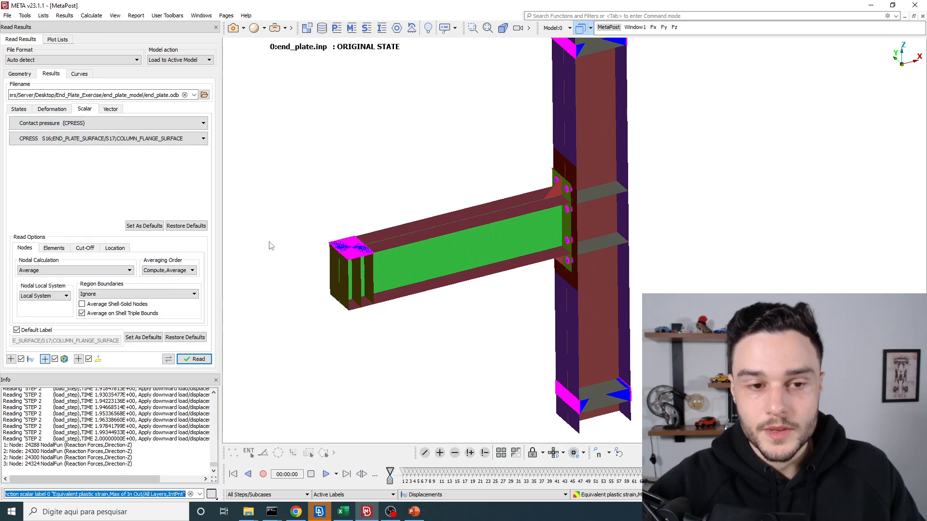
click(143, 139)
click(143, 142)
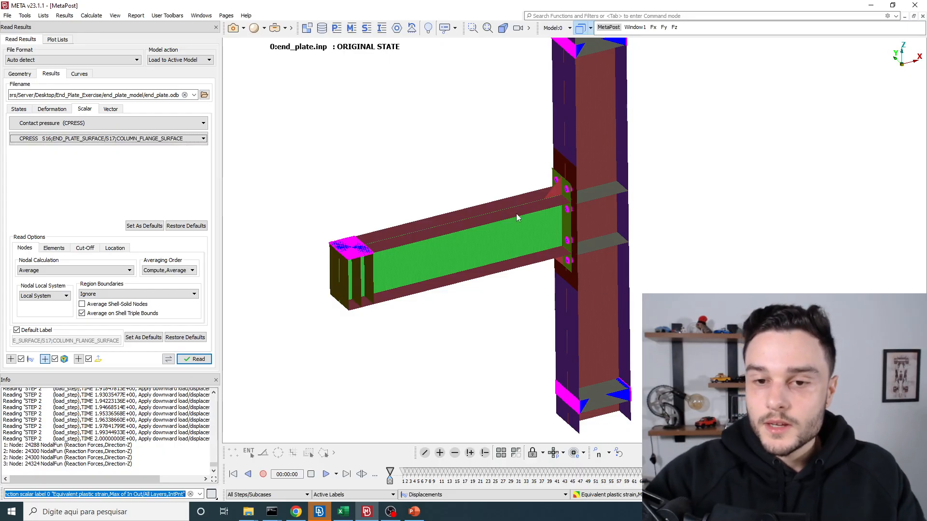
Show all model entities and inspect the bolts spanning the gap between the end plate and column flange
scroll(565, 212, up, 5)
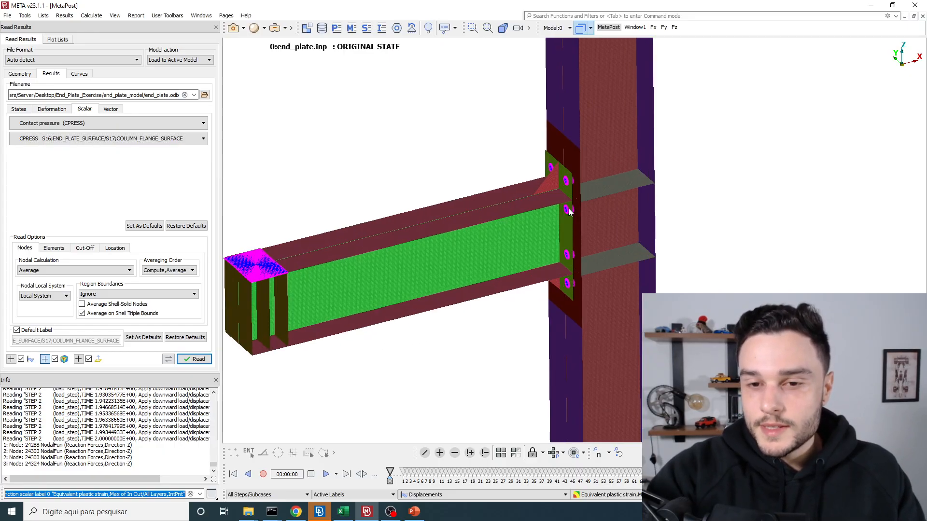
scroll(569, 212, down, 5)
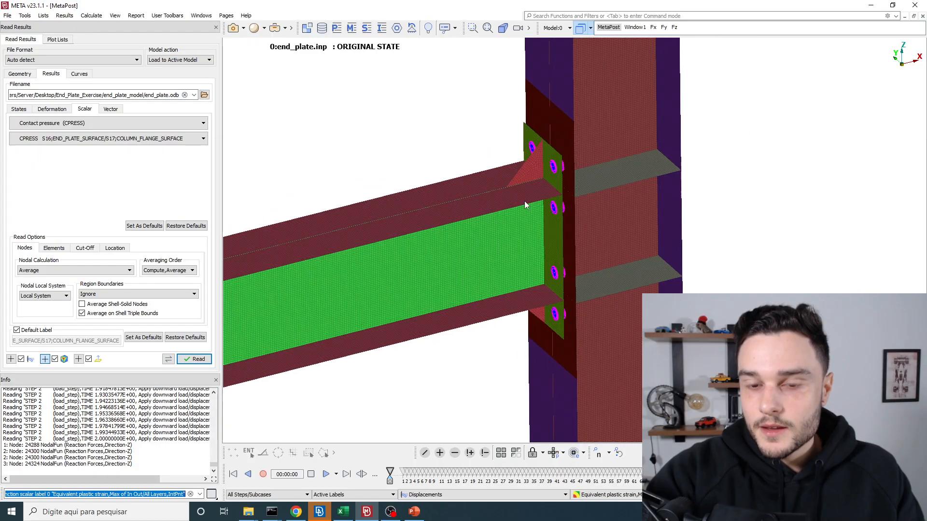
scroll(555, 220, up, 5)
scroll(552, 187, up, 2)
ctrl+middle_drag(551, 186, 536, 221)
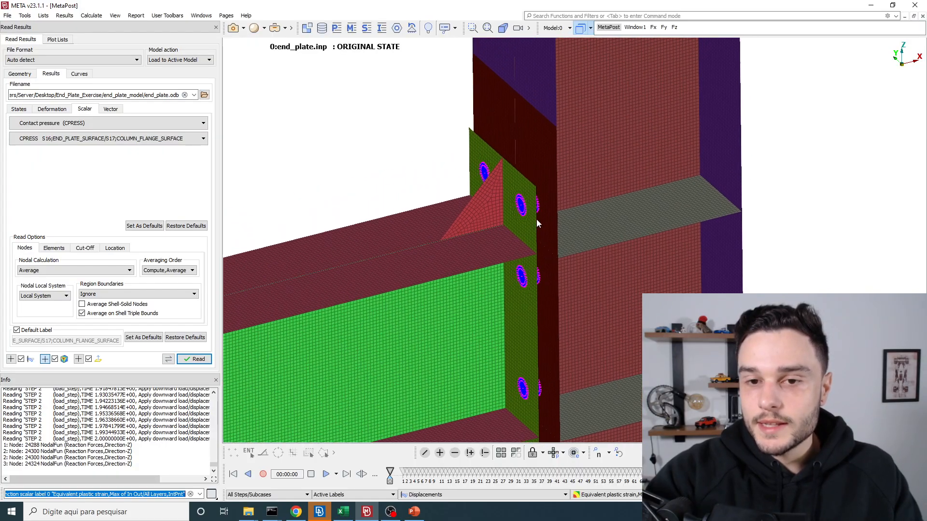
ctrl+drag(537, 221, 425, 163)
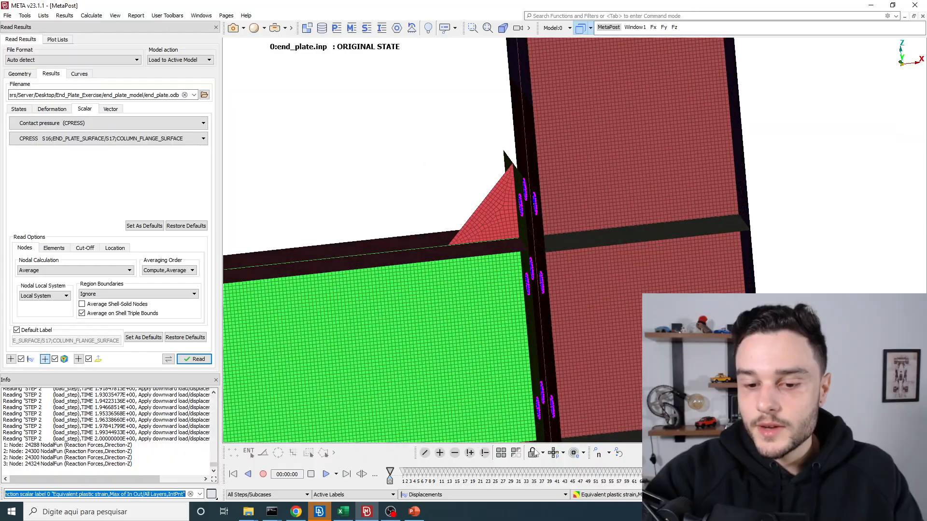
click(502, 455)
scroll(531, 207, up, 5)
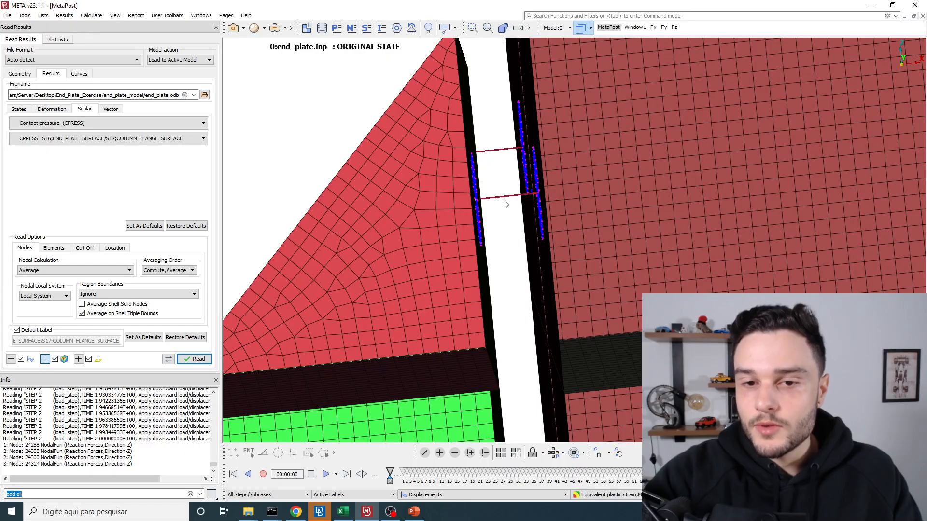
Scrub the results from the original state to the bolt_pretension step at time of about 0.93
scroll(485, 164, down, 6)
ctrl+drag(487, 164, 602, 202)
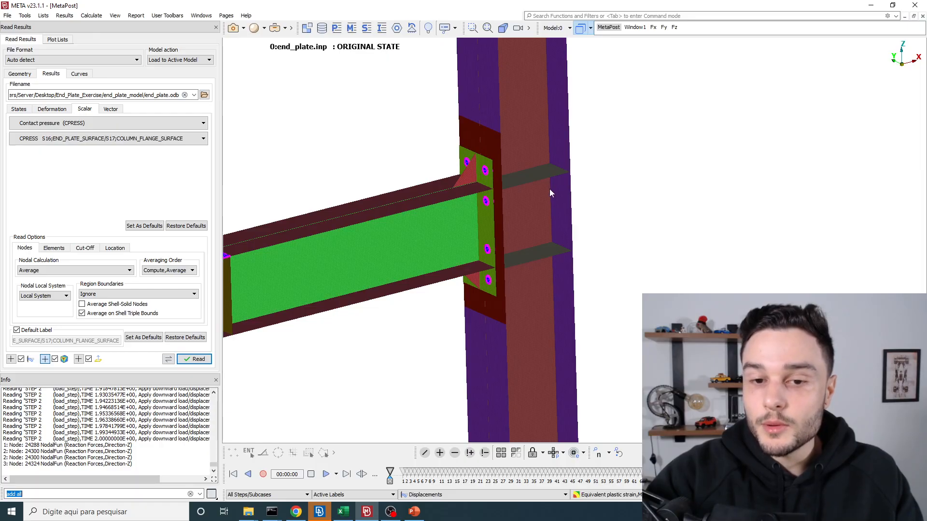
scroll(519, 196, up, 6)
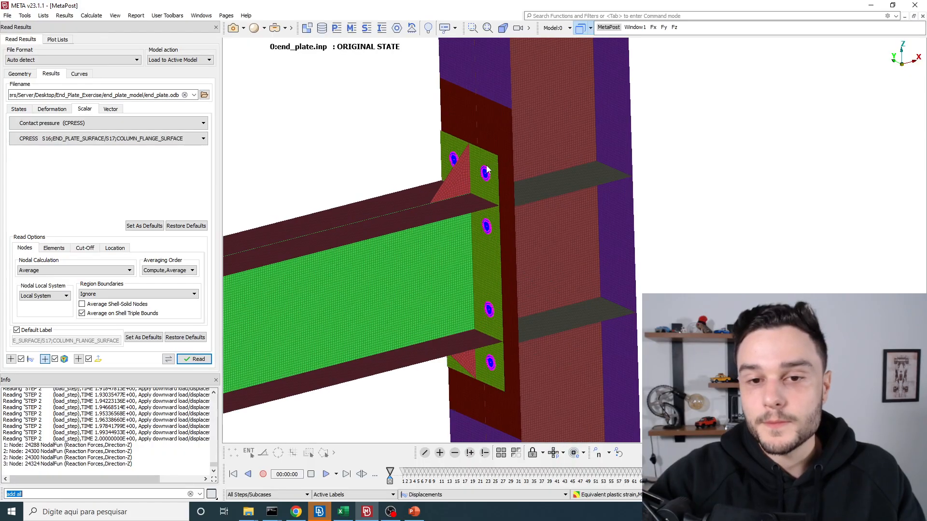
ctrl+drag(482, 192, 525, 186)
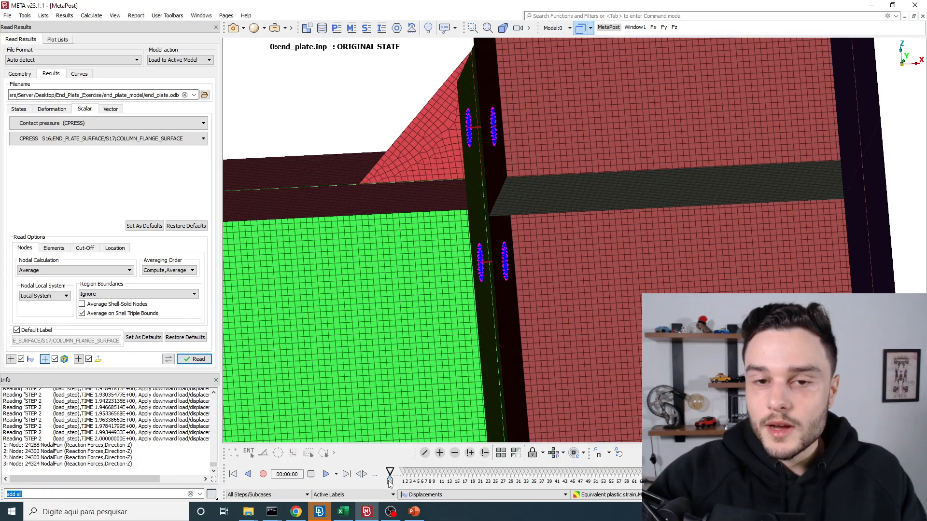
drag(390, 482, 430, 471)
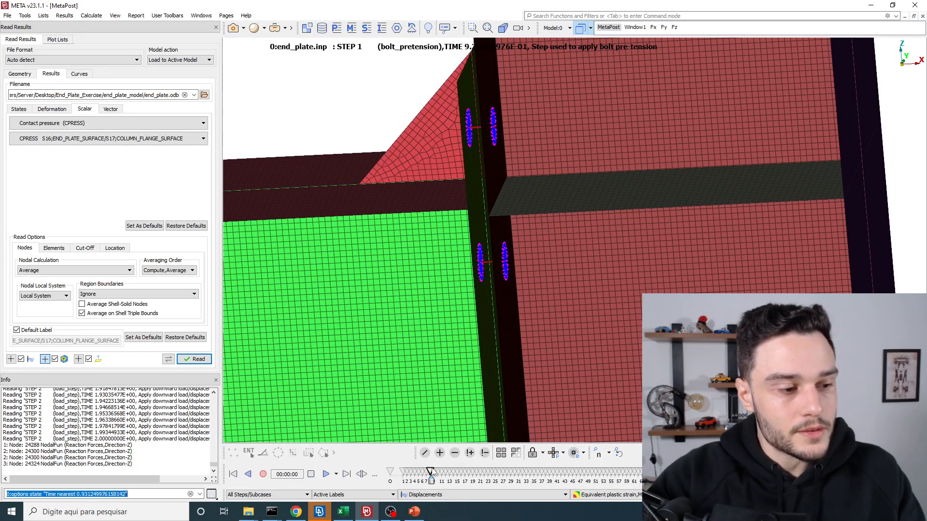
Inspect an upper bolt's coupling centre from the column side and advance the results to bolt_pretension time 1.0
scroll(482, 296, down, 2)
scroll(528, 125, up, 3)
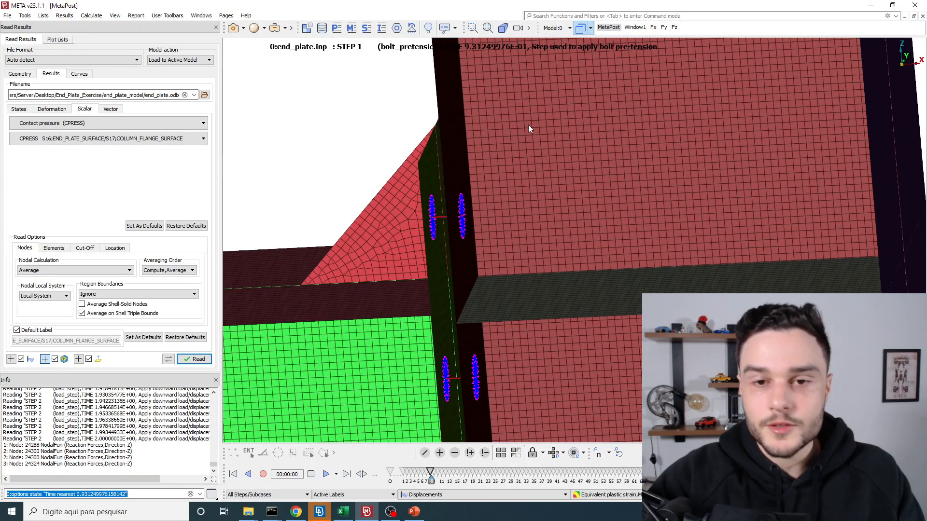
scroll(492, 189, up, 4)
ctrl+drag(473, 250, 453, 208)
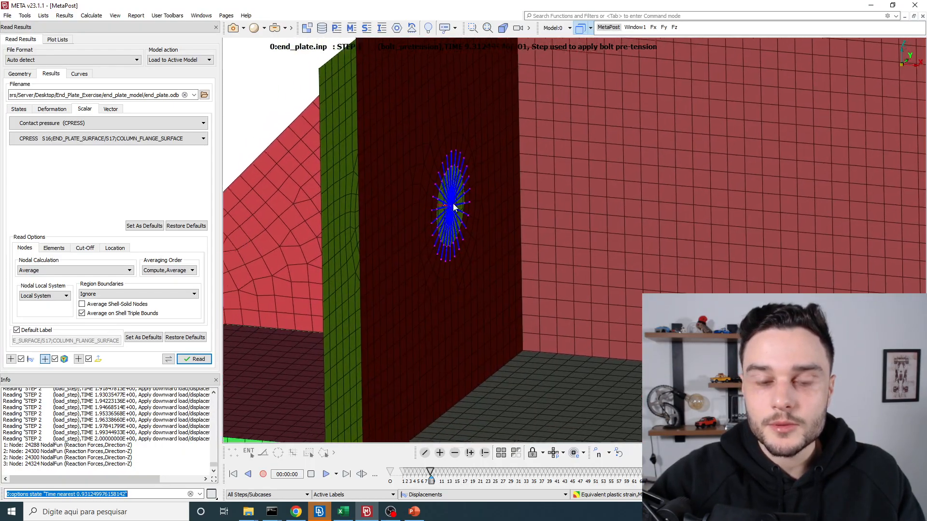
scroll(454, 207, up, 6)
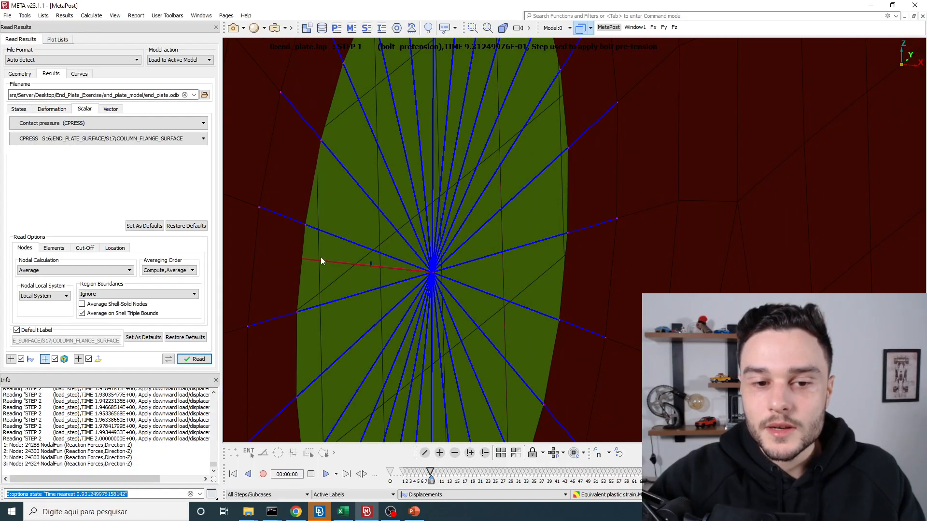
ctrl+middle_drag(418, 278, 494, 193)
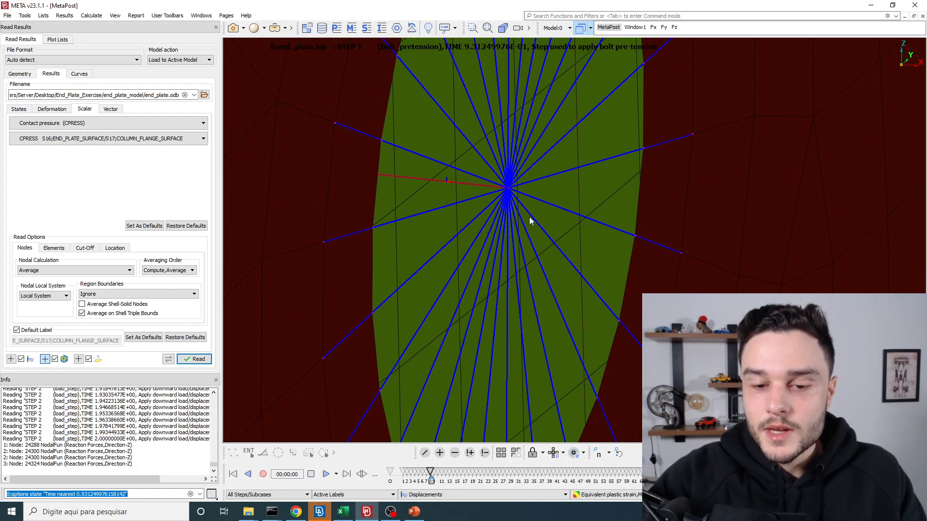
click(433, 482)
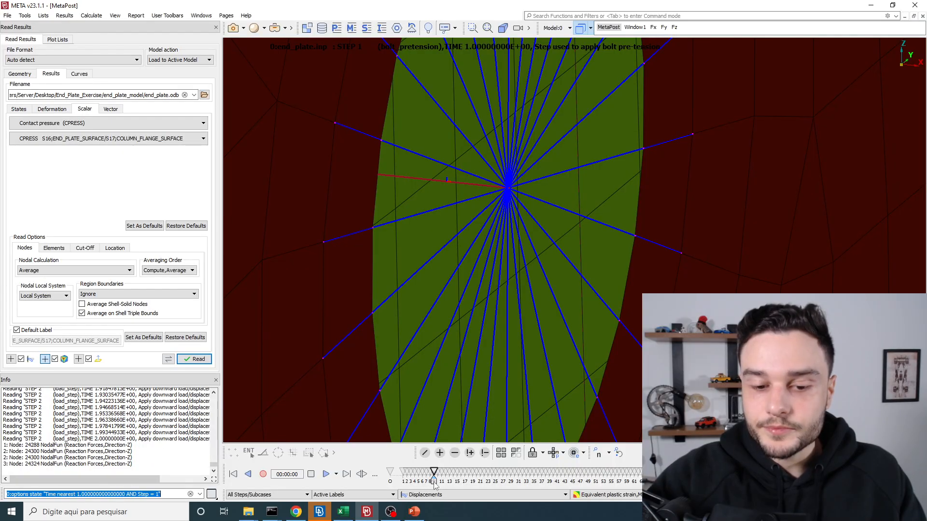
Compare the bolt's coupling centre in the original state with the load_step state at time of about 1.116
click(390, 481)
scroll(507, 194, up, 2)
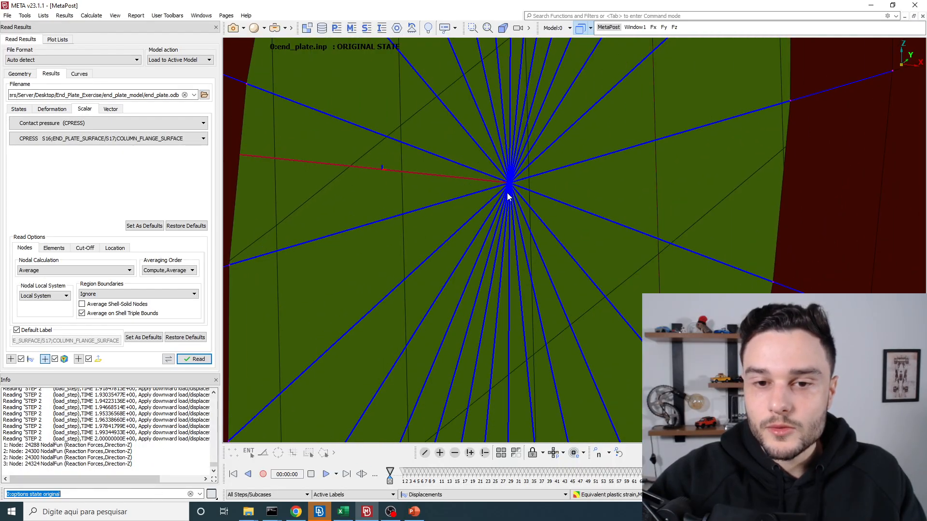
scroll(502, 181, down, 2)
mouse_move(572, 187)
ctrl+mouse_down()
mouse_move(500, 187)
mouse_move(575, 202)
ctrl+mouse_up()
scroll(575, 202, down, 2)
scroll(476, 225, up, 2)
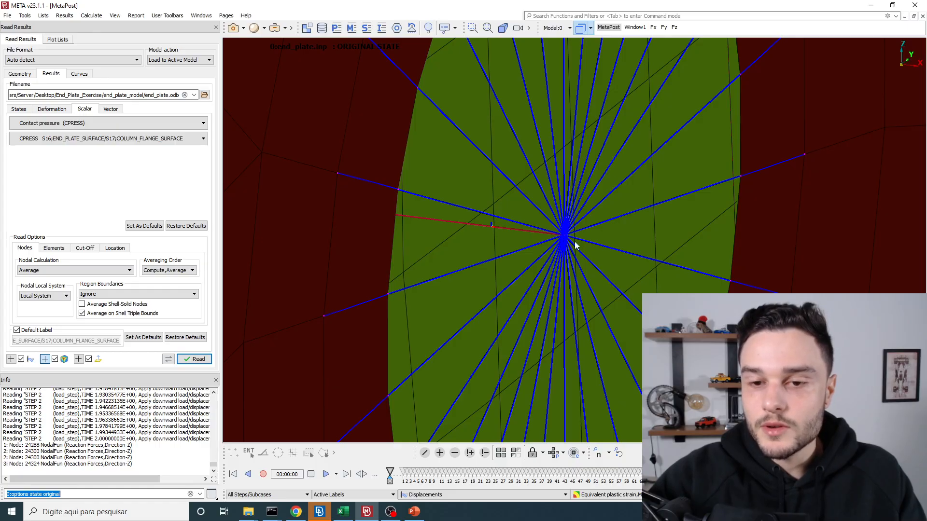
ctrl+middle_drag(562, 242, 536, 225)
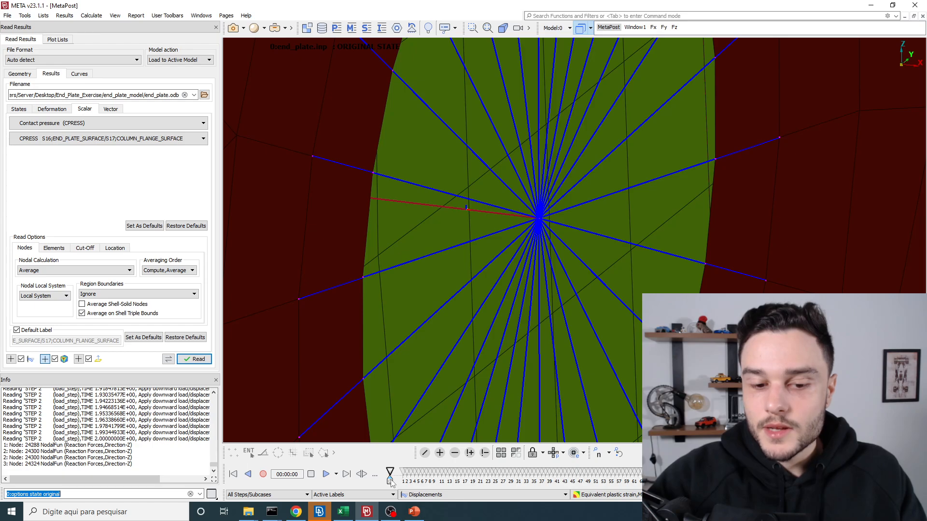
drag(399, 482, 473, 480)
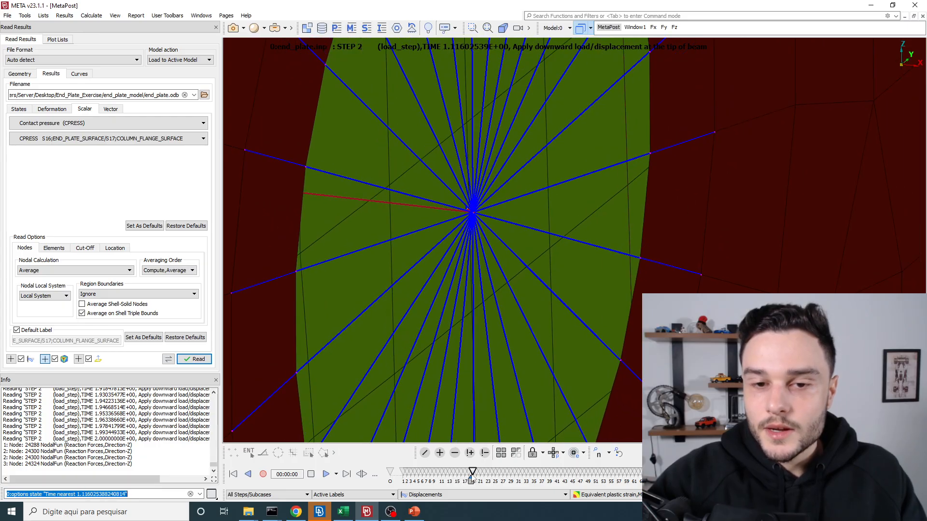
scroll(464, 235, up, 6)
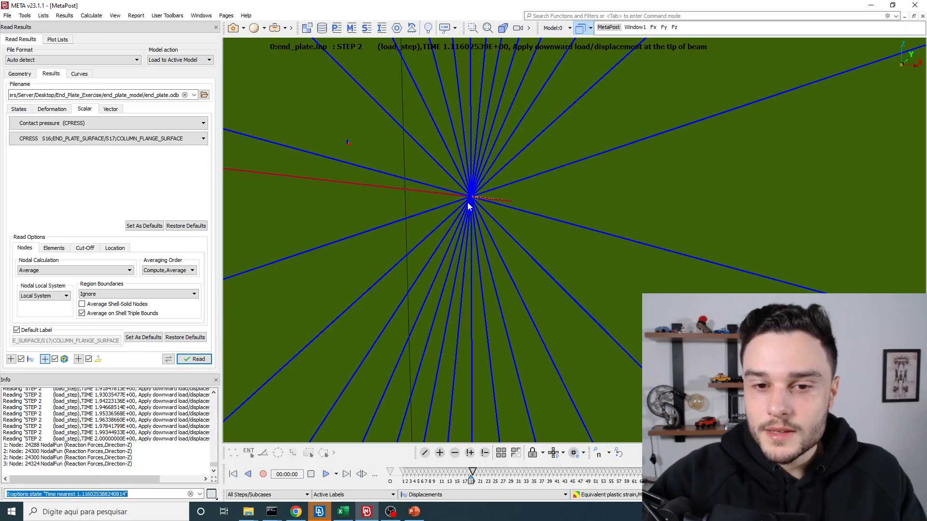
Return to the original state and make the view follow one node, the bolt's coupling centre
drag(472, 478, 390, 478)
scroll(394, 232, down, 4)
scroll(386, 203, down, 3)
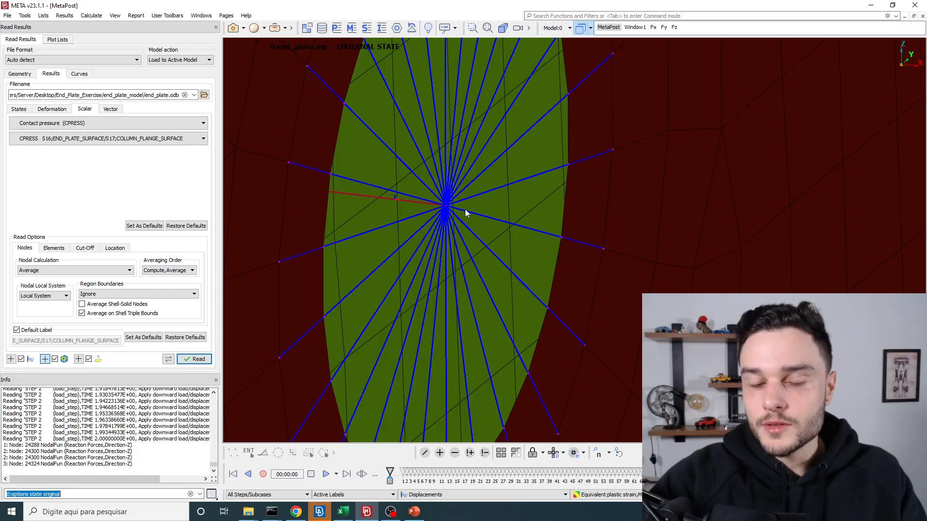
scroll(465, 210, down, 2)
right_click(478, 205)
mouse_move(490, 214)
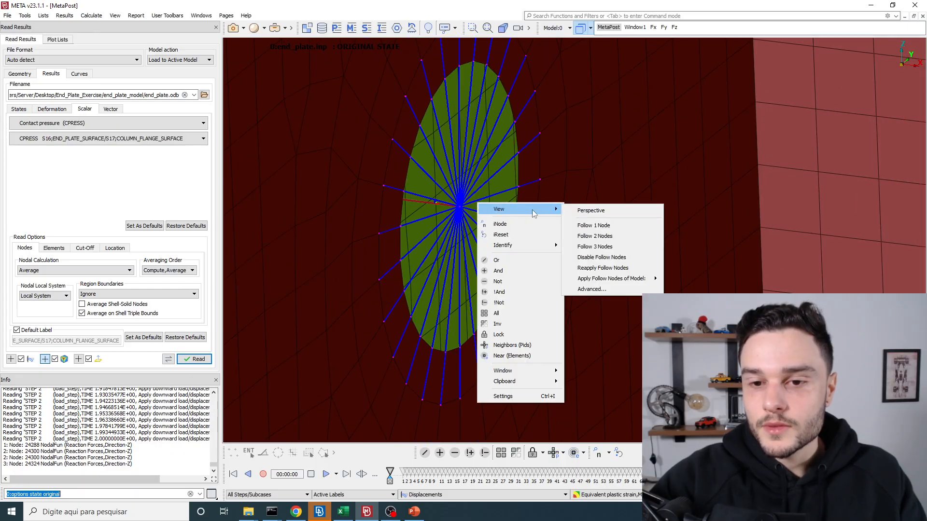
click(593, 226)
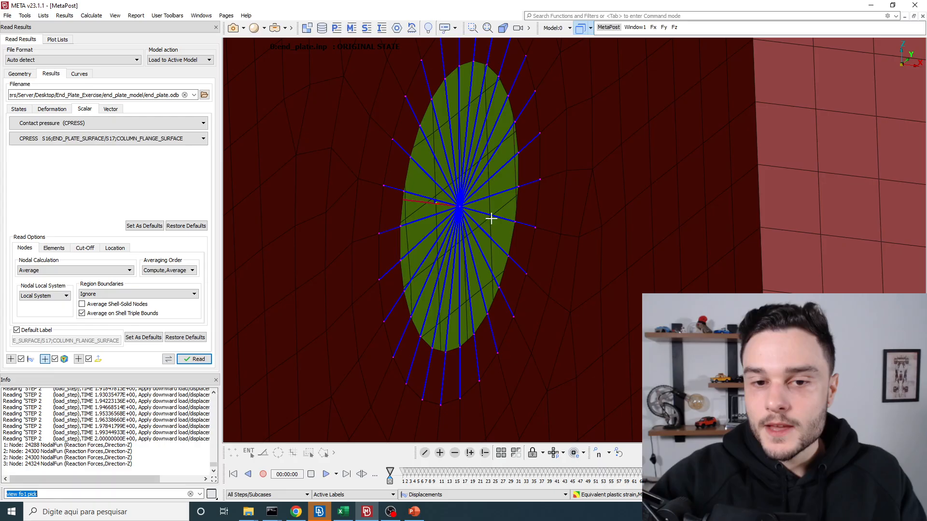
scroll(459, 208, up, 3)
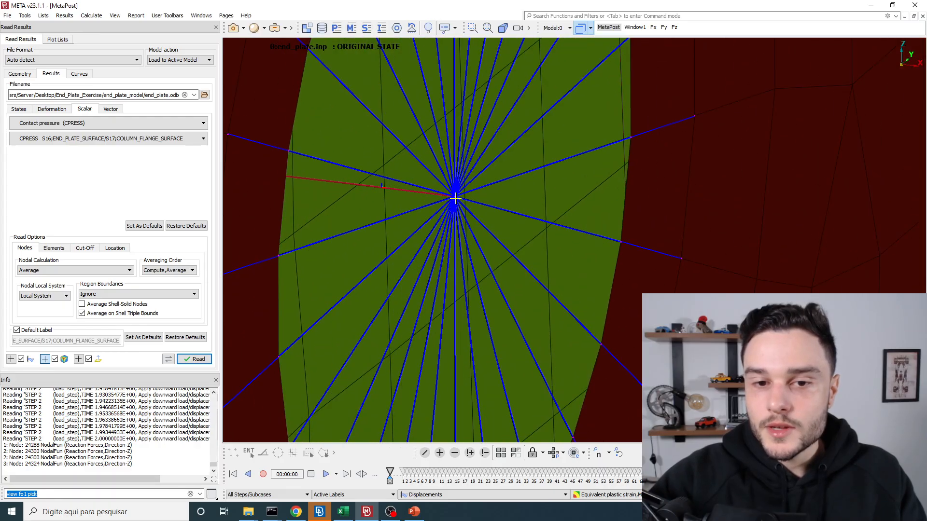
click(455, 197)
Set the results to bolt_pretension time 1.0 and examine the bolt beam element around the followed coupling centre node
scroll(471, 217, down, 3)
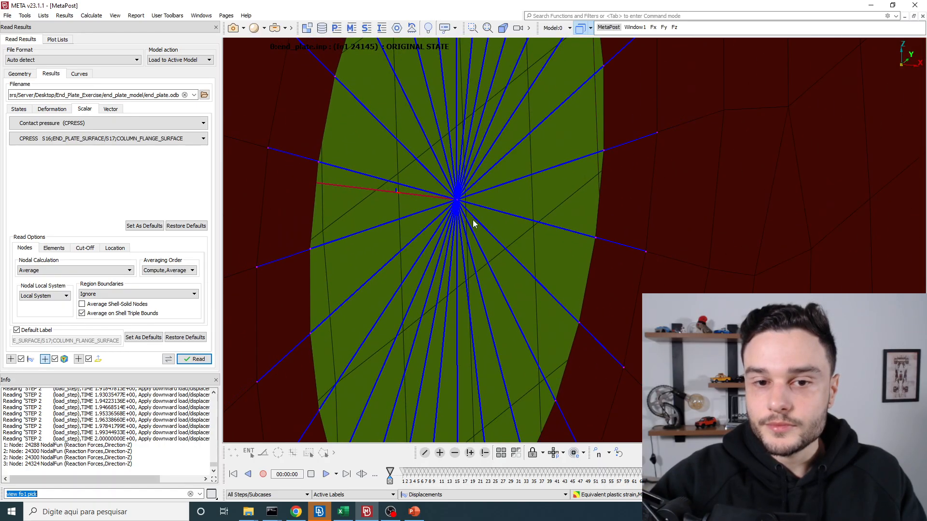
scroll(476, 193, up, 5)
scroll(484, 192, up, 4)
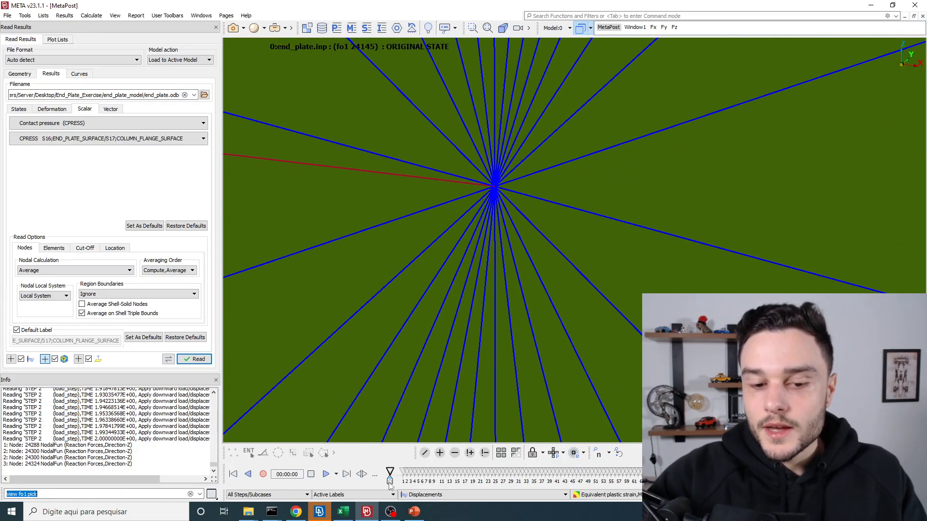
drag(396, 483, 433, 477)
scroll(404, 315, down, 1)
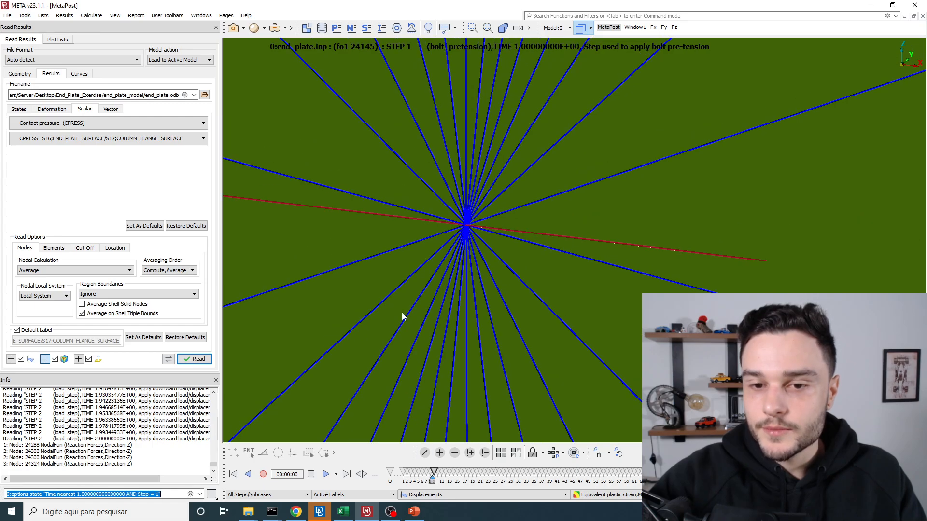
scroll(401, 252, down, 1)
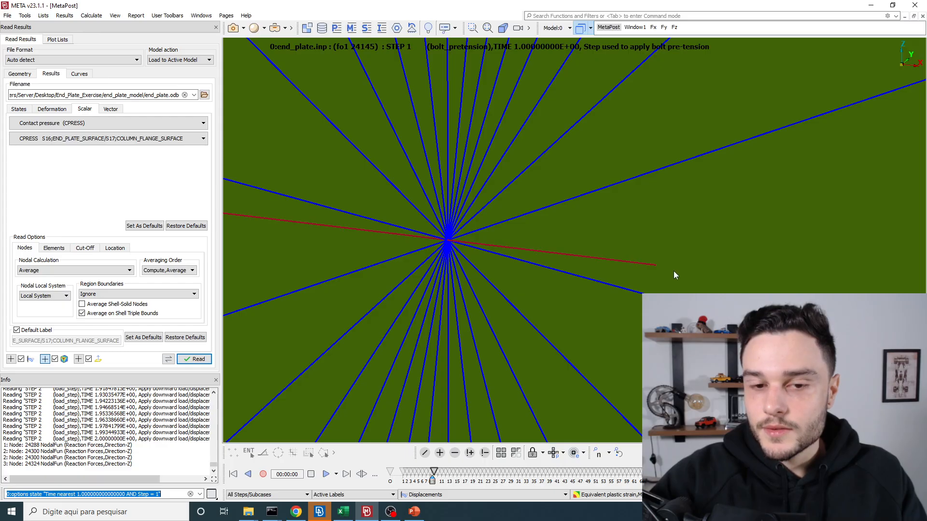
scroll(429, 218, down, 2)
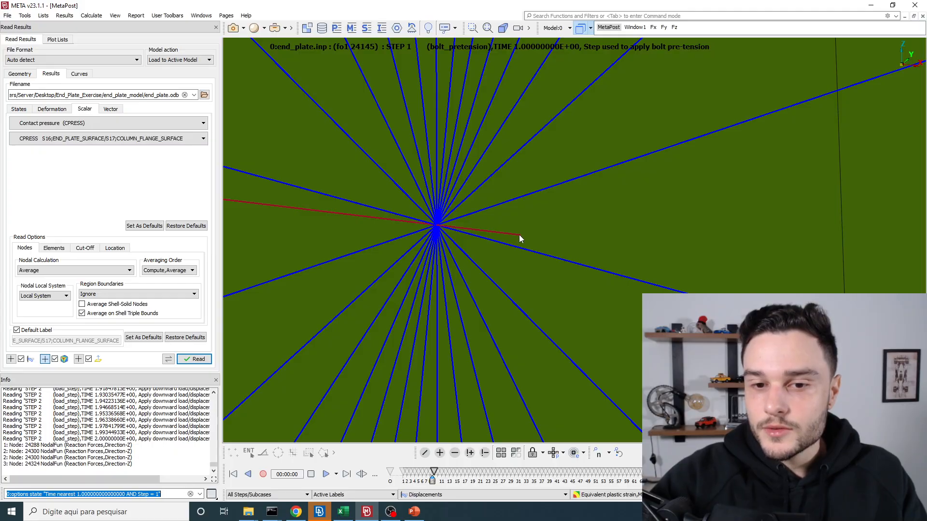
scroll(608, 238, down, 3)
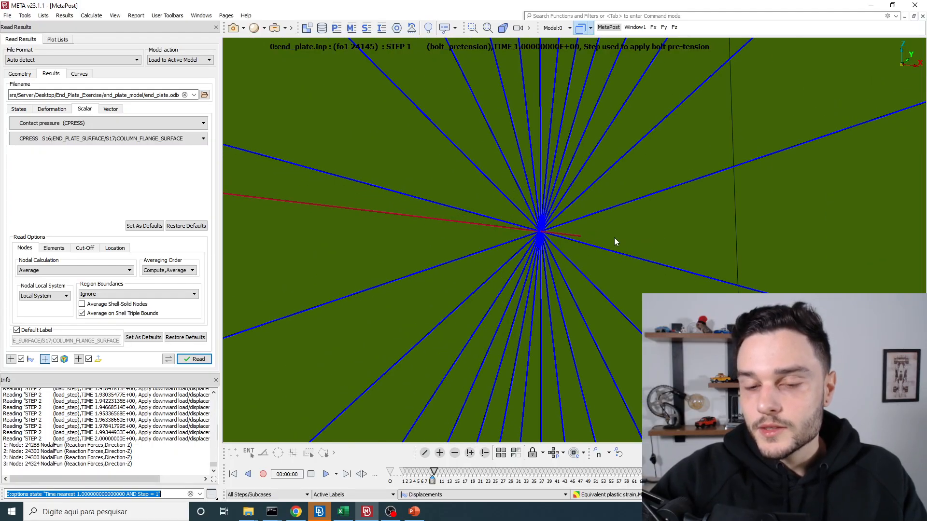
mouse_move(575, 239)
ctrl+mouse_down()
mouse_move(546, 245)
mouse_move(638, 251)
mouse_move(585, 240)
ctrl+mouse_up()
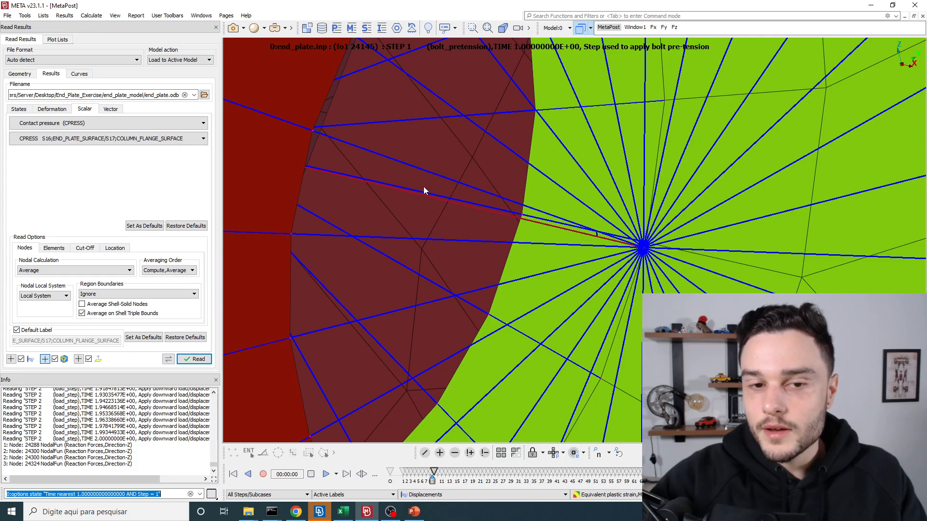
Compare the bolt's coupling centre at bolt_pretension time 1.0 with the load_step state at time 1.0
ctrl+drag(639, 250, 677, 236)
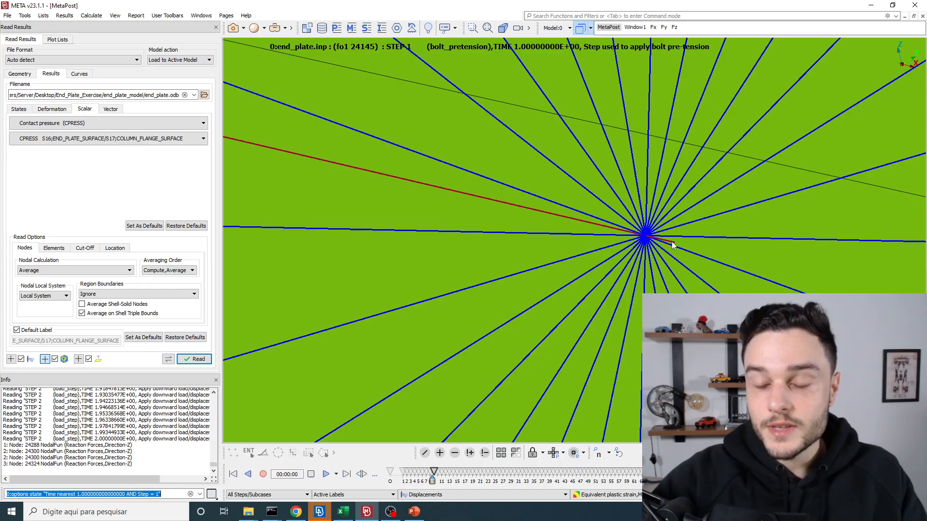
mouse_move(672, 244)
ctrl+mouse_down()
mouse_move(584, 244)
mouse_move(572, 213)
mouse_move(579, 271)
ctrl+mouse_up()
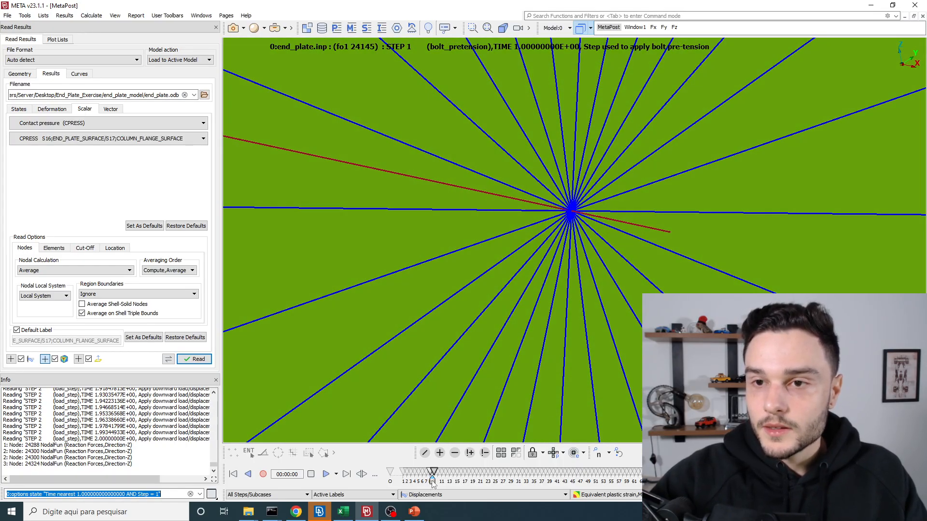
drag(433, 484, 440, 484)
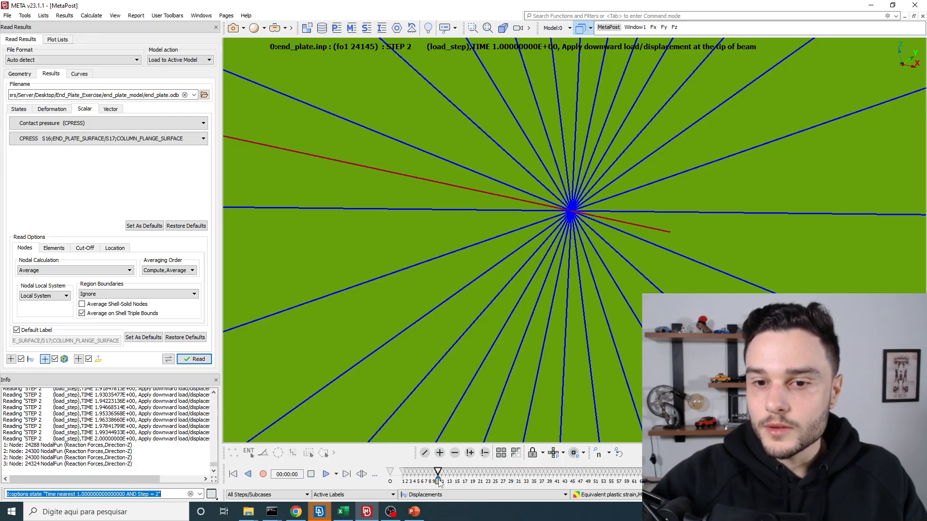
mouse_move(439, 484)
mouse_down()
mouse_move(390, 482)
mouse_move(434, 478)
mouse_up()
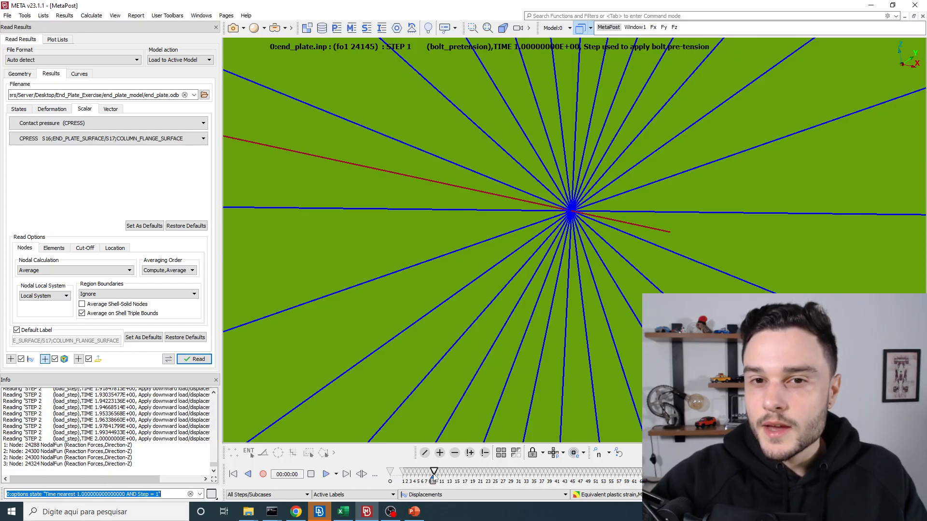
Go forward and back through the load_step states to examine the bolt beam's movement around the followed coupling centre
key(Right)
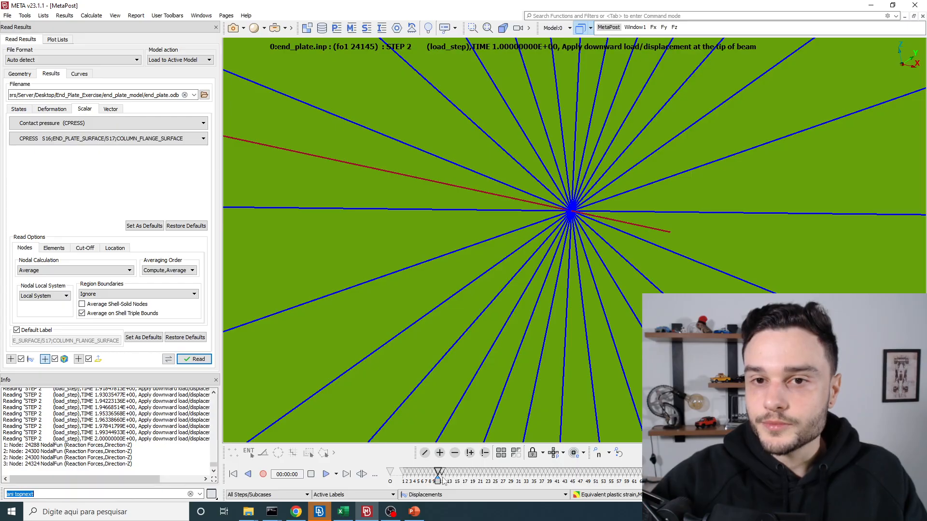
key(Right)
key(Right)
key(Right)
key(Right)
key(Right)
key(Right)
key(Right)
key(Right)
key(Right)
key(Right)
key(Right)
key(Right)
key(Right)
key(Right)
key(Right)
key(Right)
key(Right)
key(Right)
key(Right)
key(Right)
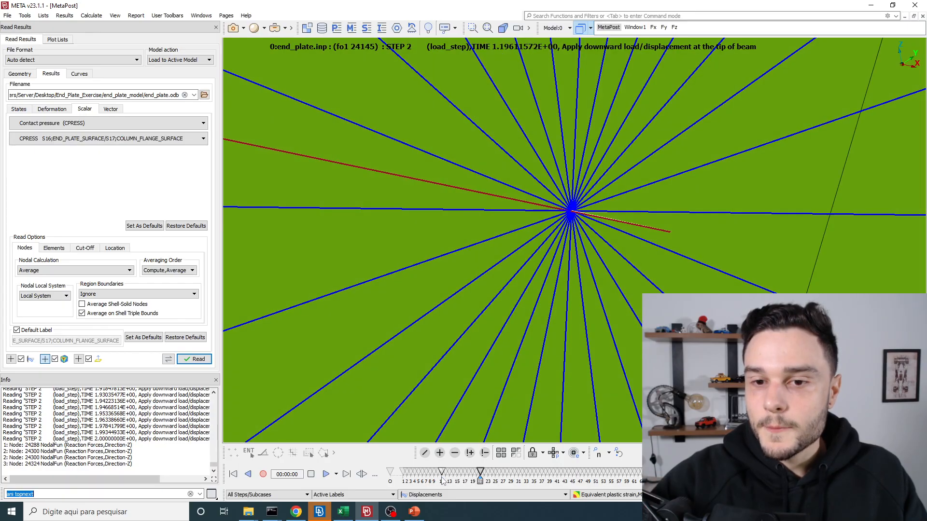
key(Left)
key(Left)
key(Left)
key(Left)
key(Left)
key(Left)
key(Left)
key(Left)
key(Left)
key(Left)
key(Left)
key(Left)
key(Left)
key(Left)
key(Left)
key(Left)
key(Left)
key(Left)
key(Left)
key(Left)
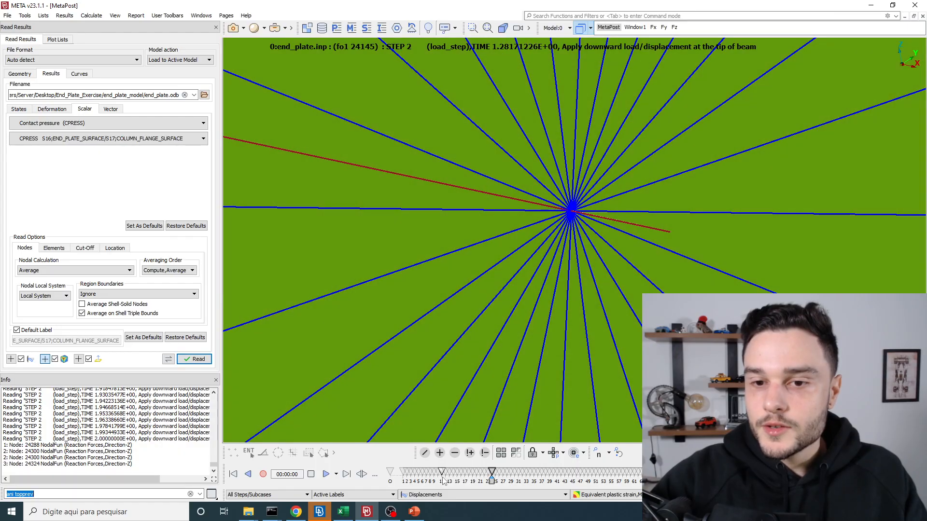
key(Right)
key(Right)
key(Right)
key(Right)
key(Right)
key(Right)
key(Right)
key(Right)
key(Right)
key(Right)
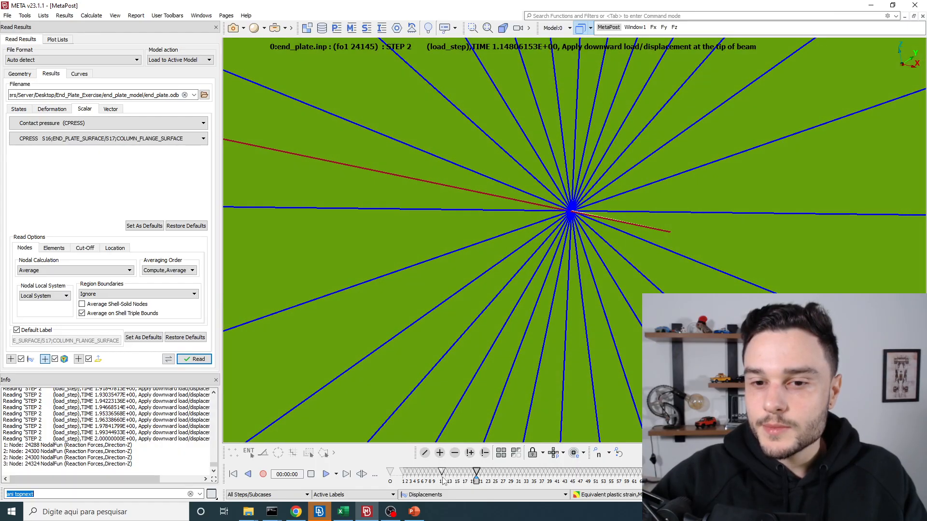
key(Right)
key(Right)
key(Right)
key(Right)
key(Right)
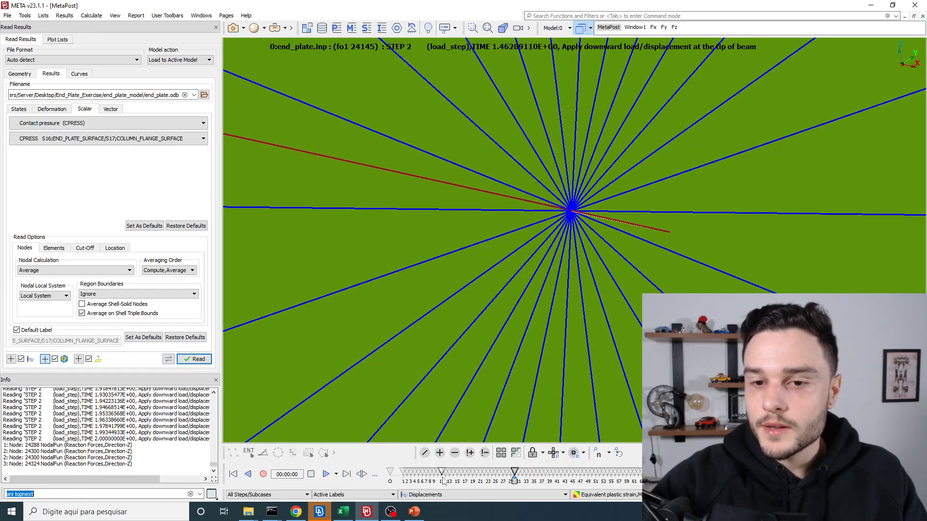
key(Left)
key(Left)
key(Left)
key(Left)
key(Left)
key(Left)
key(Left)
key(Left)
key(Left)
key(Left)
key(Left)
key(Left)
key(Left)
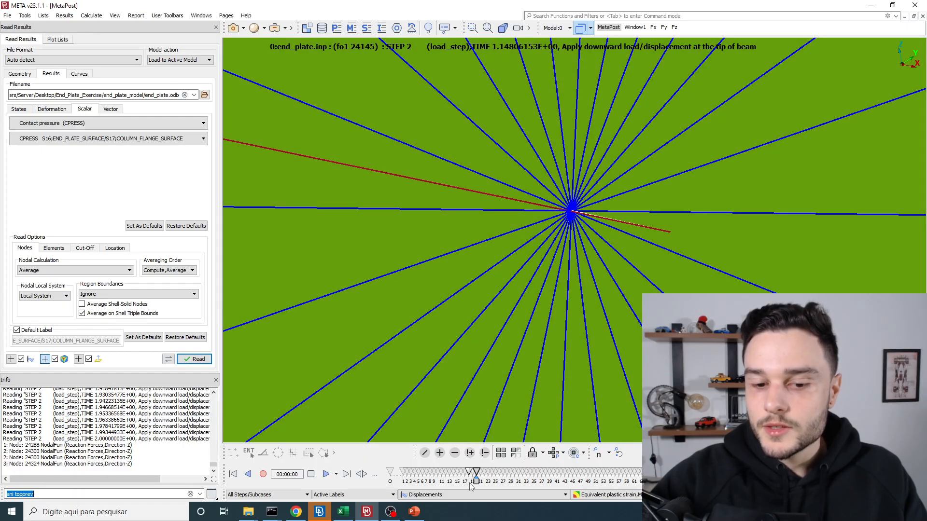
Set the results to load_step time of about 1.963 and view the upper bolt beams side-on between end plate and column
mouse_move(476, 483)
mouse_down()
mouse_move(510, 473)
mouse_move(662, 471)
mouse_up()
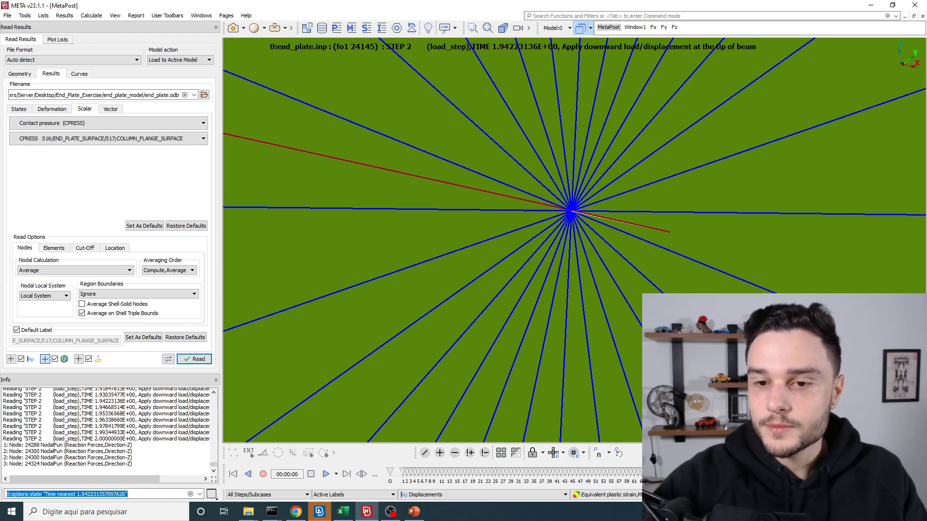
mouse_move(710, 474)
mouse_down()
mouse_move(482, 474)
mouse_move(710, 474)
mouse_up()
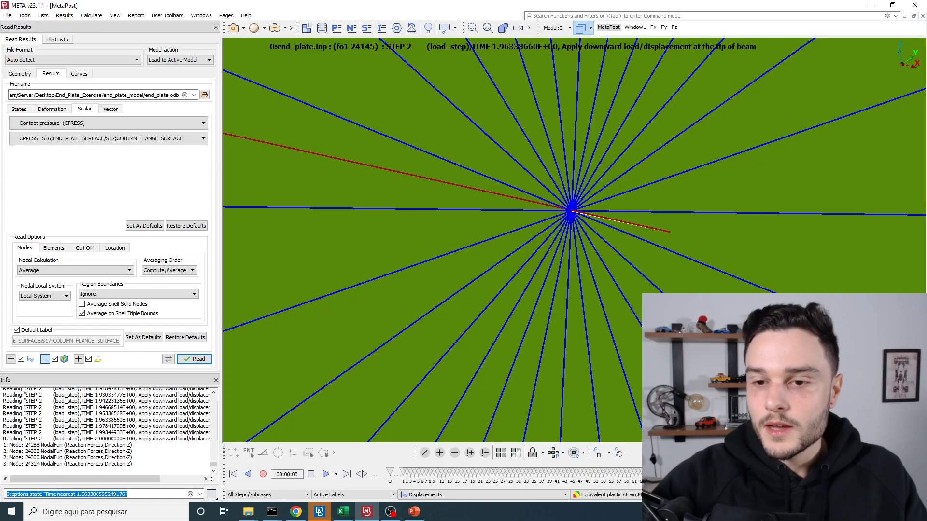
scroll(546, 227, down, 5)
scroll(543, 227, down, 8)
ctrl+drag(540, 228, 759, 164)
scroll(535, 229, up, 6)
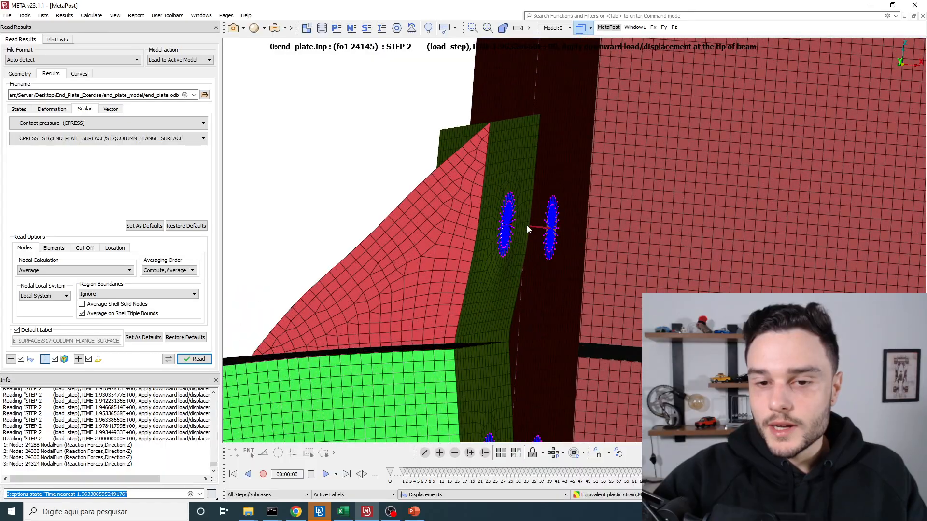
ctrl+drag(528, 227, 480, 240)
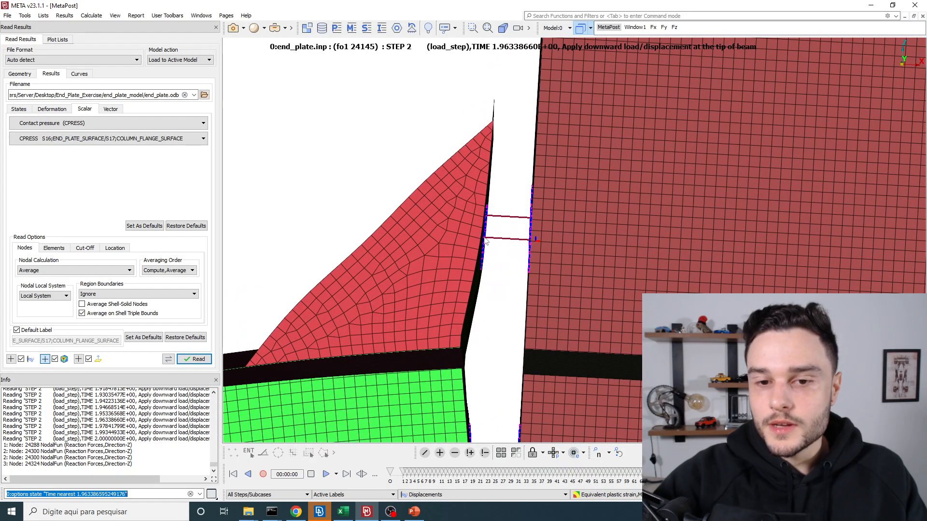
scroll(498, 240, up, 5)
Enable cross-section drawing for line elements in the window drawing settings and inspect the upper bolts as solid cylinders
click(25, 15)
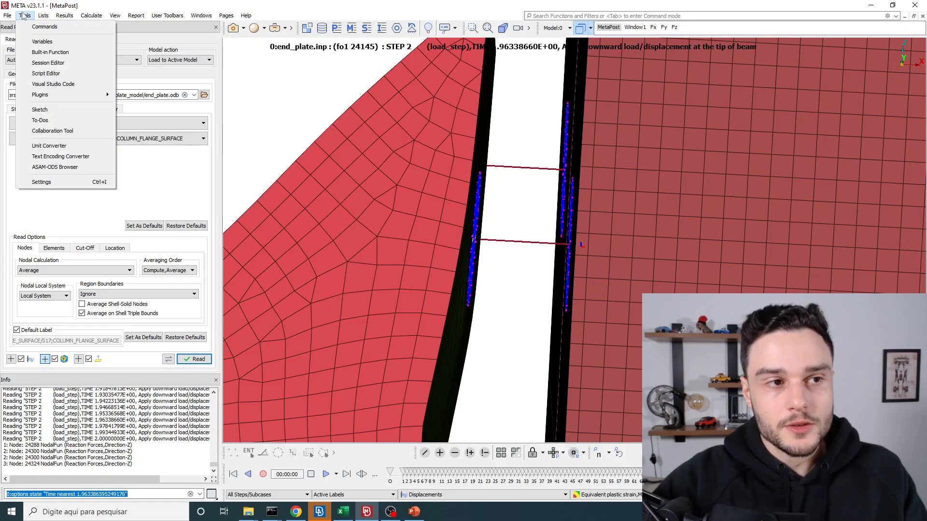
mouse_move(43, 15)
click(65, 182)
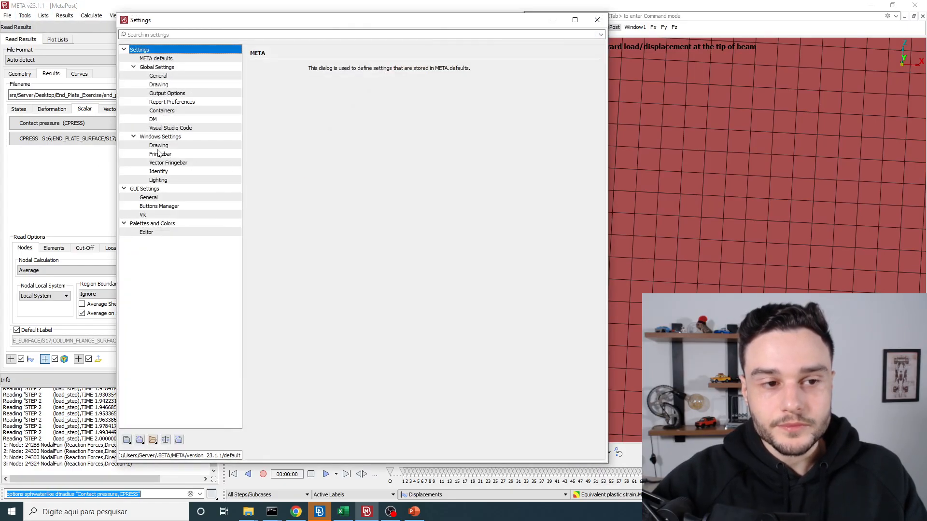
click(156, 146)
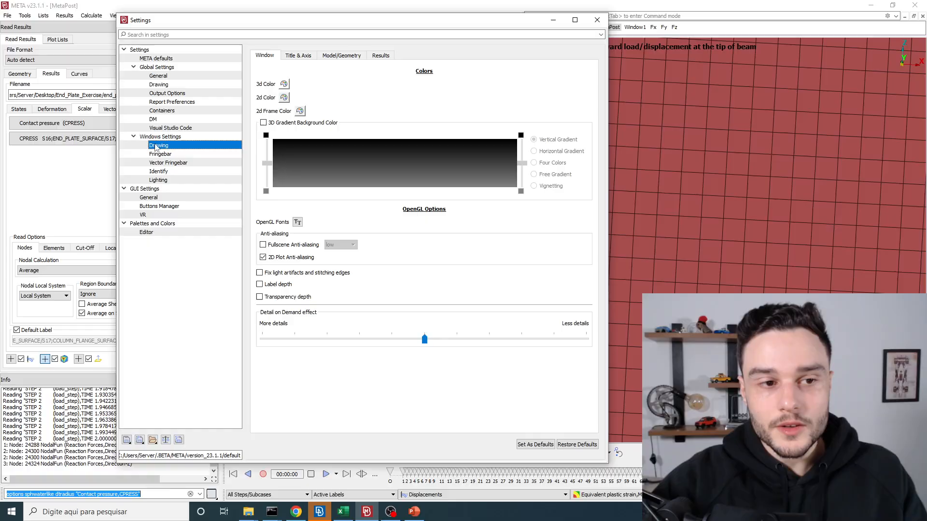
click(355, 56)
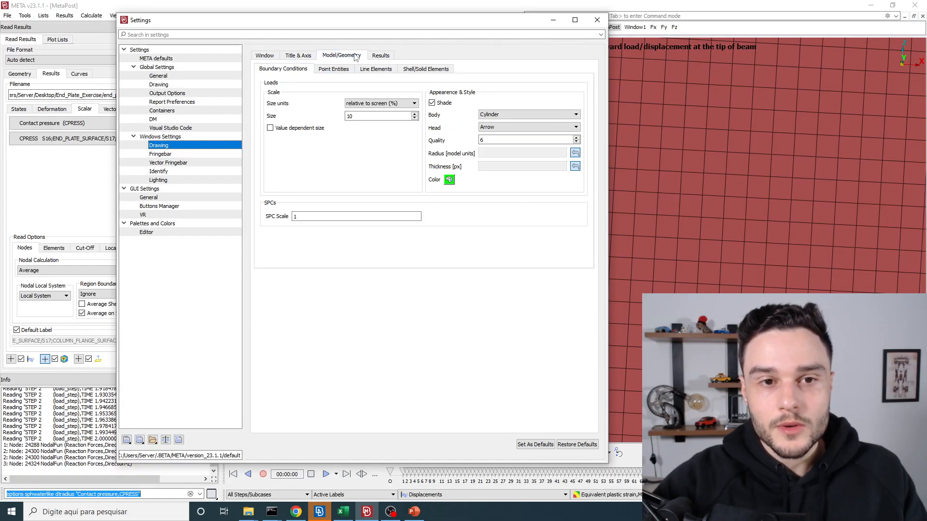
click(381, 71)
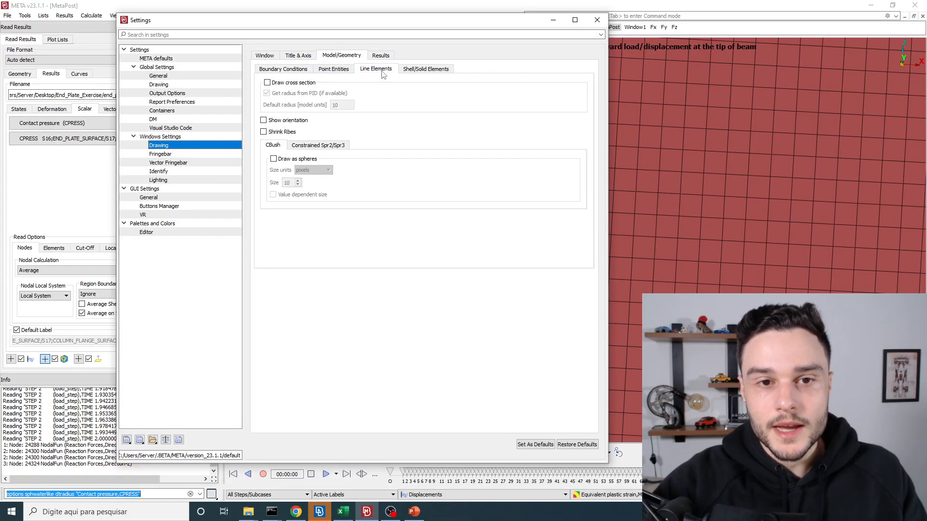
drag(338, 20, 243, 28)
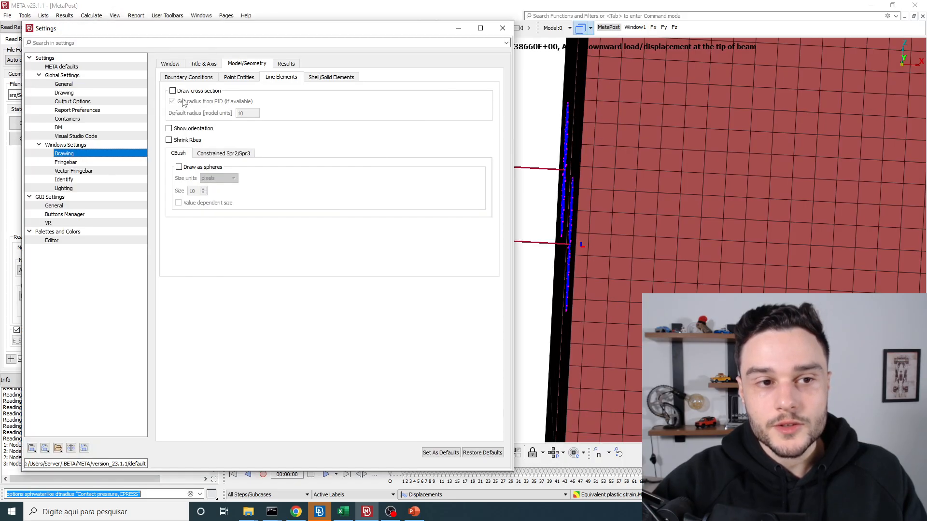
click(267, 83)
scroll(648, 170, down, 4)
scroll(598, 195, up, 4)
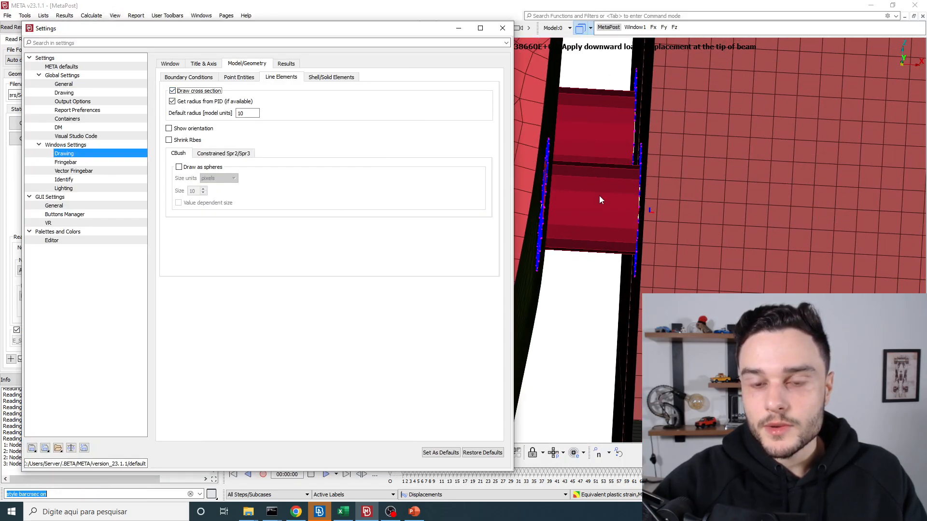
ctrl+drag(599, 196, 434, 186)
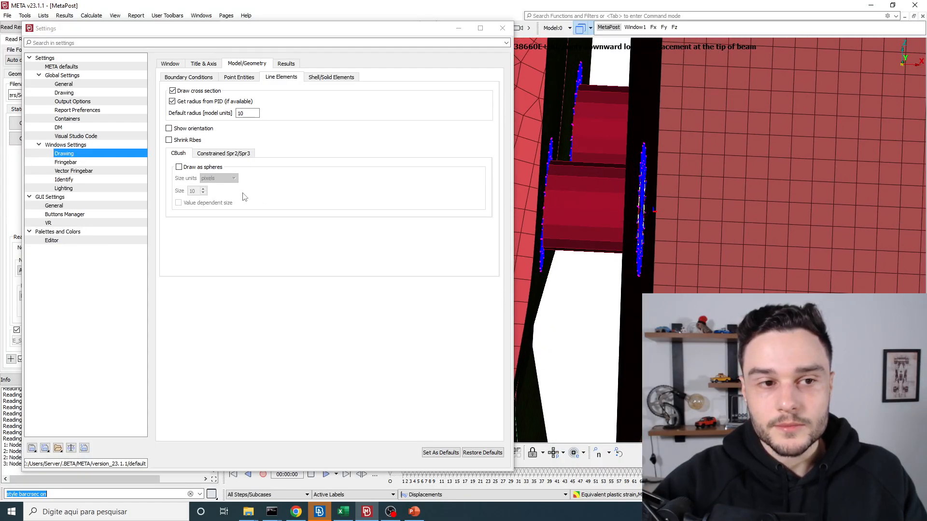
click(502, 28)
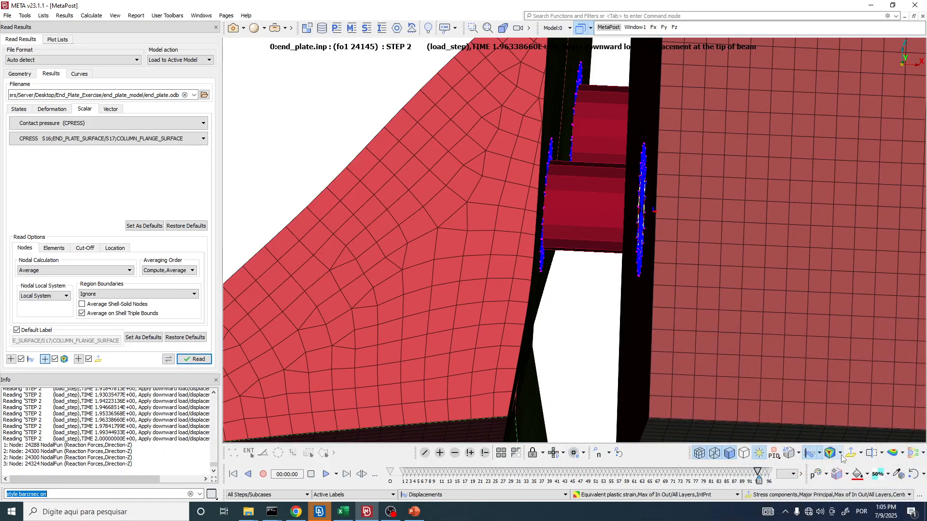
Display the Von Mises stress, Max of In Out/All Layers, IntPnt, as an on-node scalar contour plot
click(611, 498)
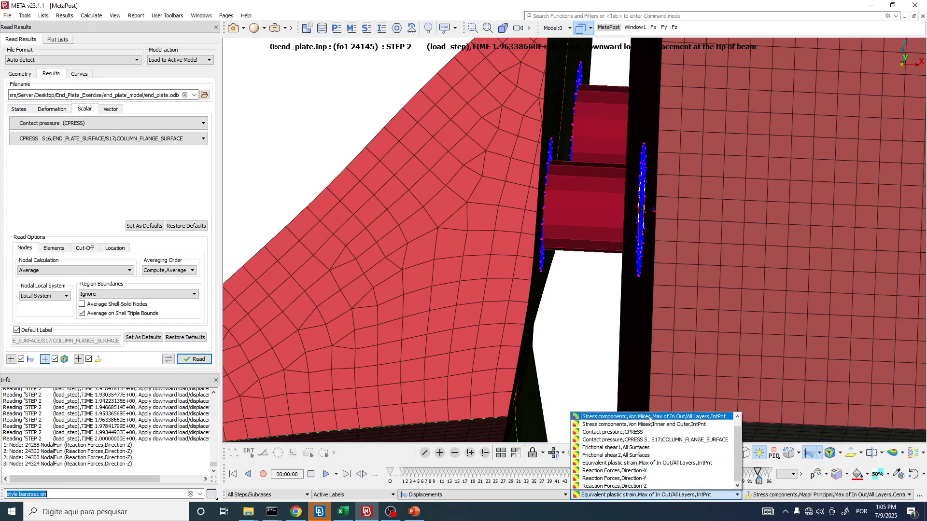
click(649, 418)
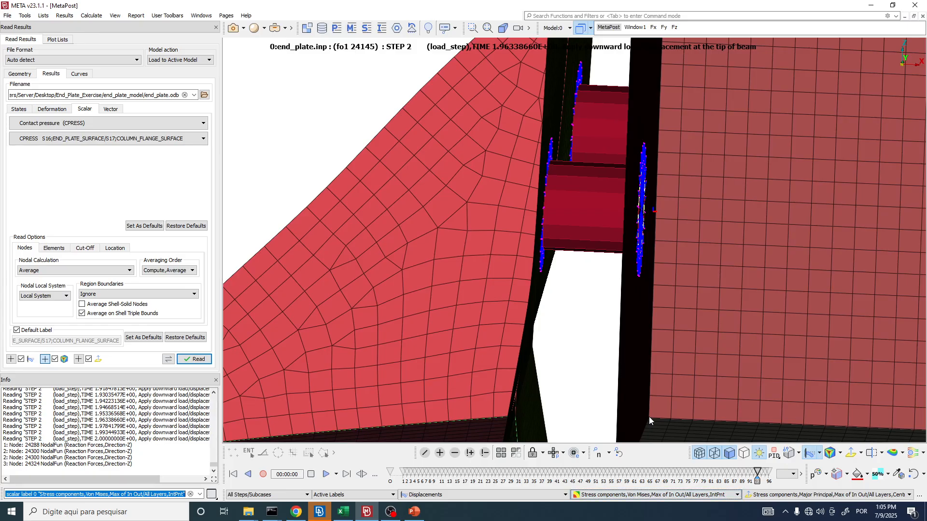
click(832, 453)
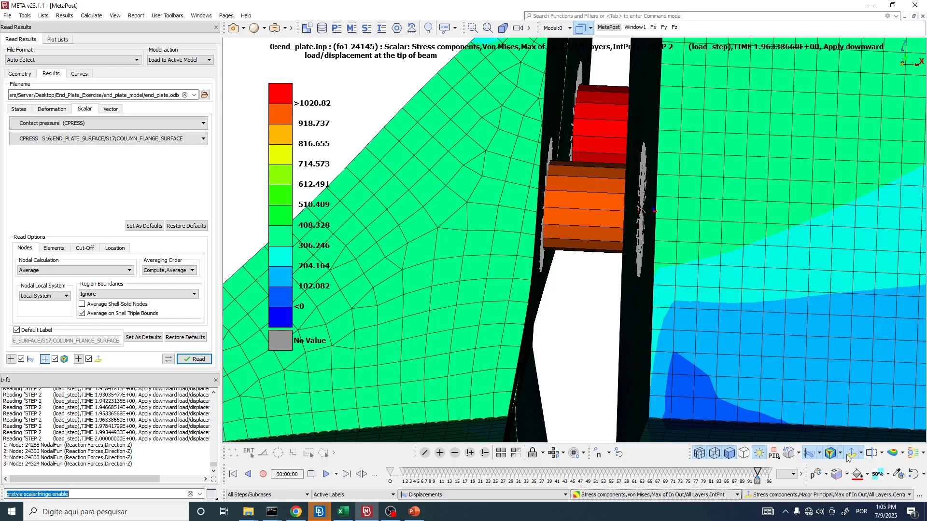
click(849, 456)
right_click(846, 458)
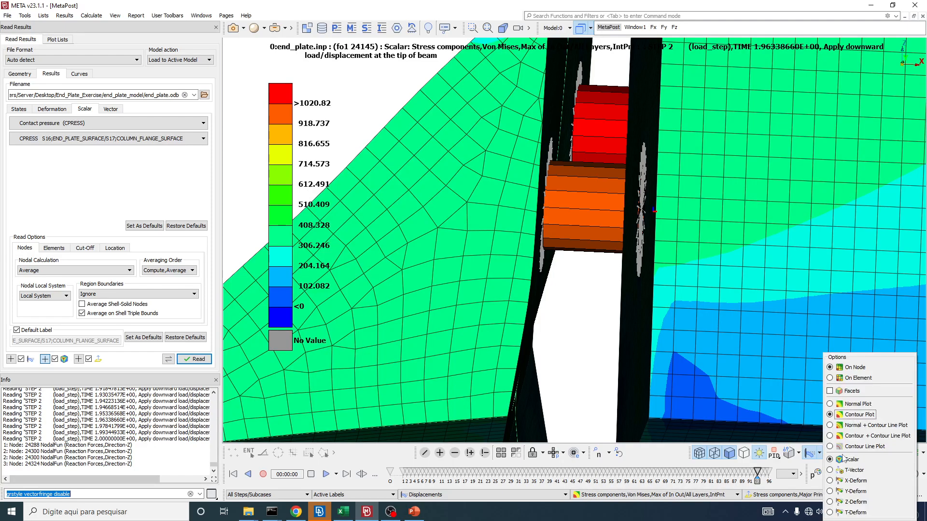
click(830, 367)
click(581, 322)
Examine the Von Mises stress in the bolt rows and compare the upper bolts with the surrounding plates
scroll(574, 193, down, 6)
scroll(586, 261, up, 5)
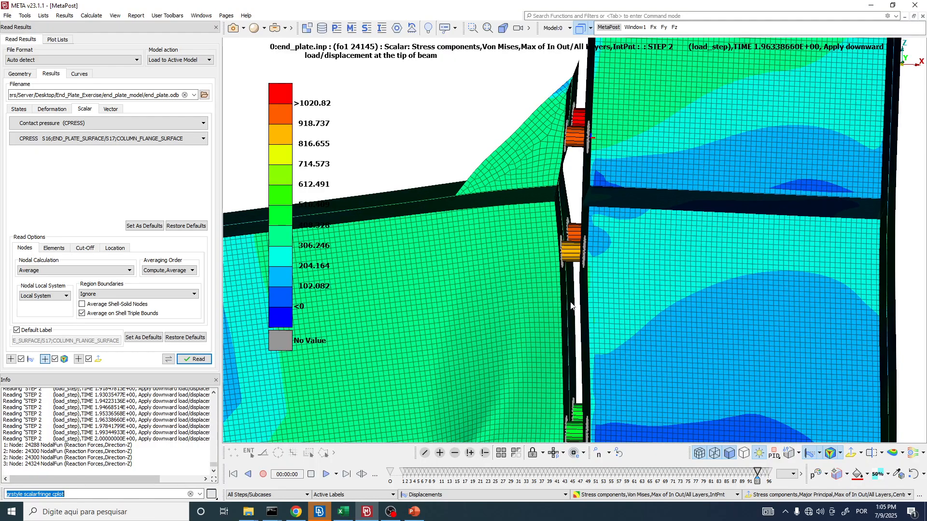
scroll(575, 239, down, 3)
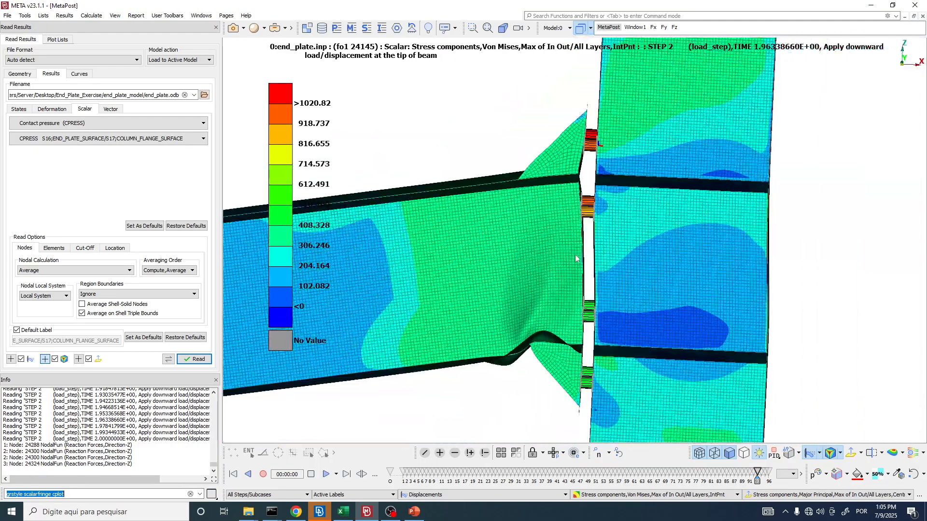
scroll(594, 391, up, 3)
scroll(584, 381, down, 1)
scroll(598, 210, down, 2)
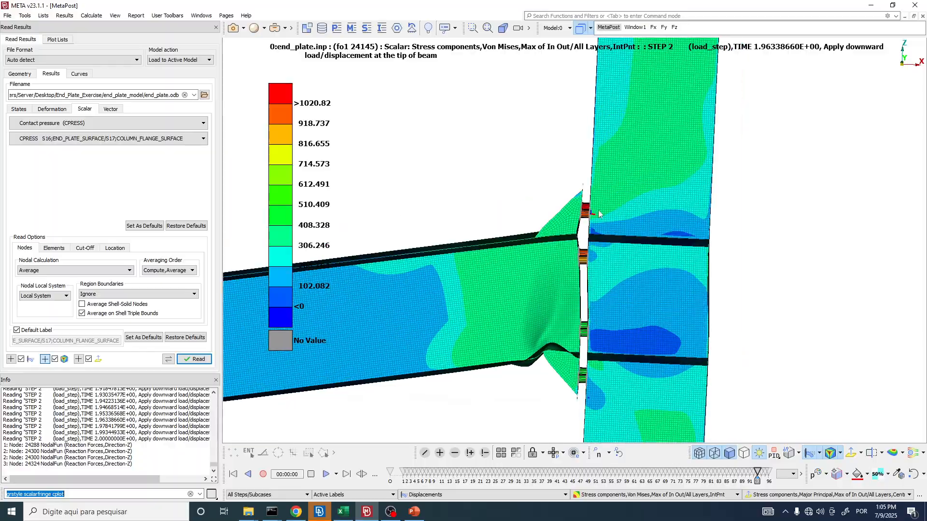
scroll(607, 225, up, 5)
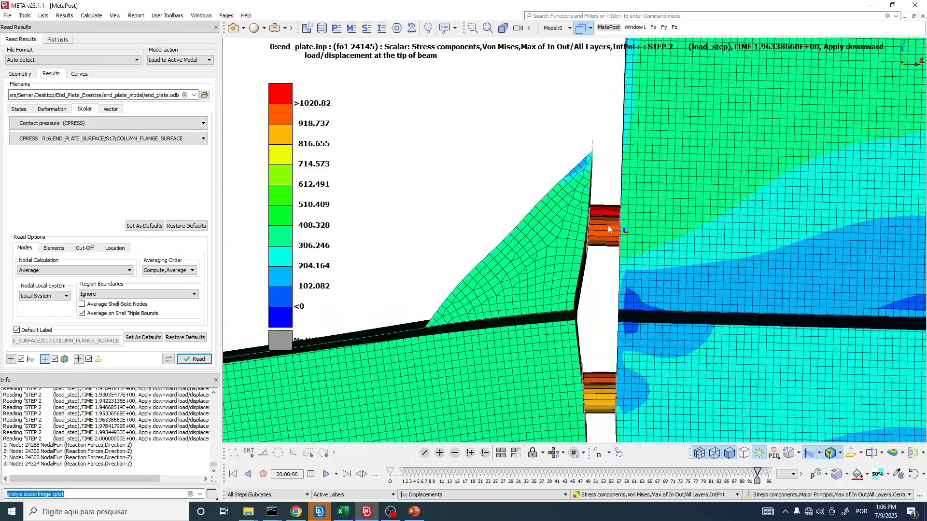
ctrl+drag(607, 225, 603, 264)
scroll(564, 196, down, 4)
scroll(562, 196, up, 3)
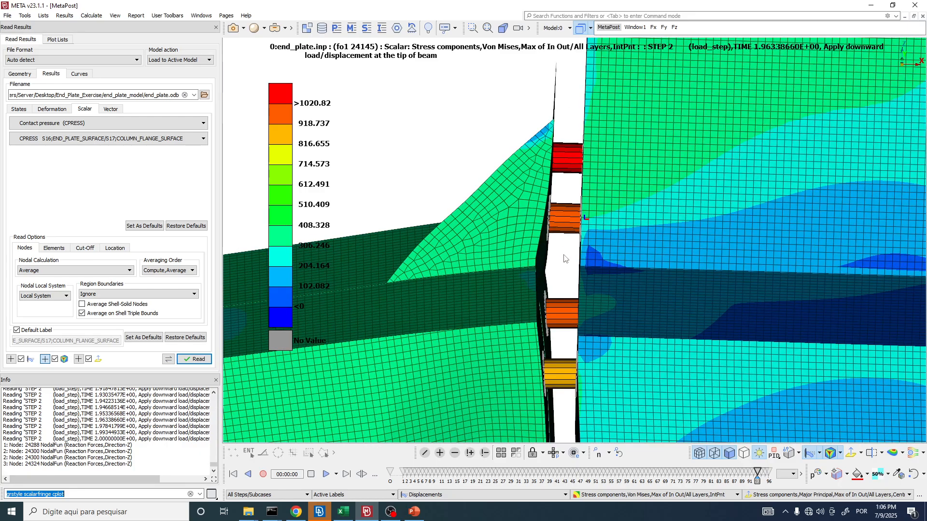
Isolate the bolt beams by property, hiding all other parts, and orient the view to show all bolts obliquely
click(484, 453)
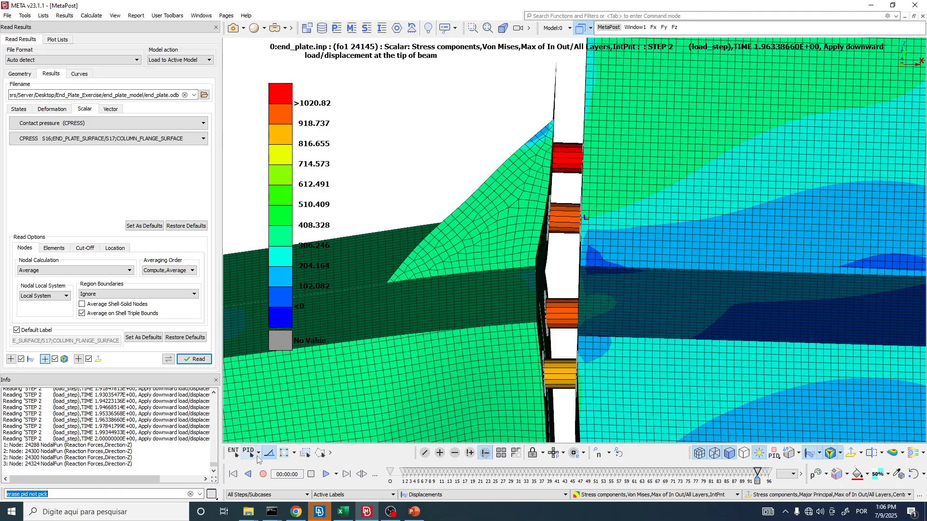
click(259, 453)
click(260, 467)
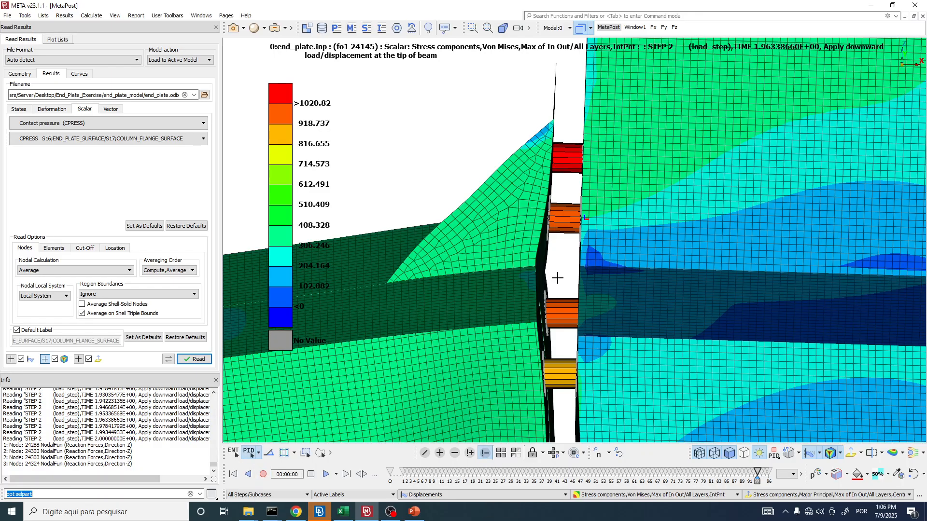
ctrl+right_drag(556, 81, 558, 178)
scroll(559, 178, up, 3)
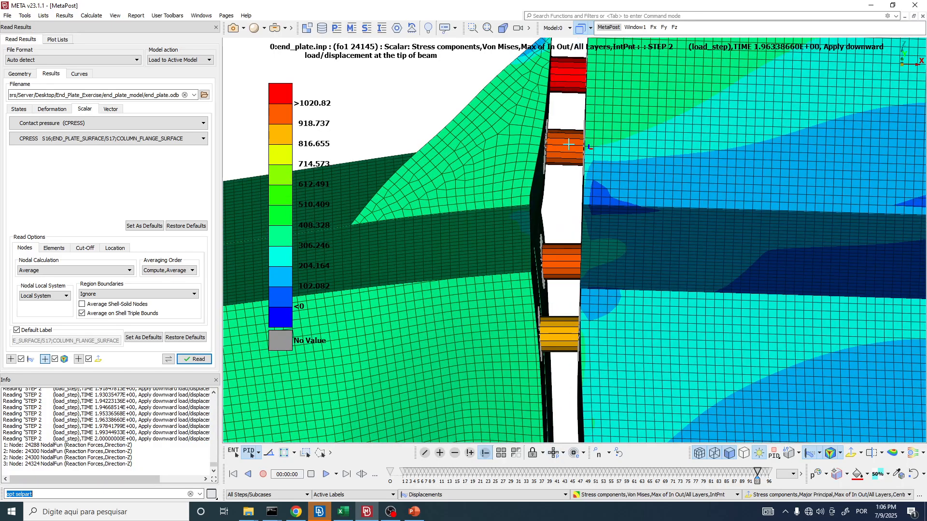
click(568, 144)
scroll(558, 151, down, 5)
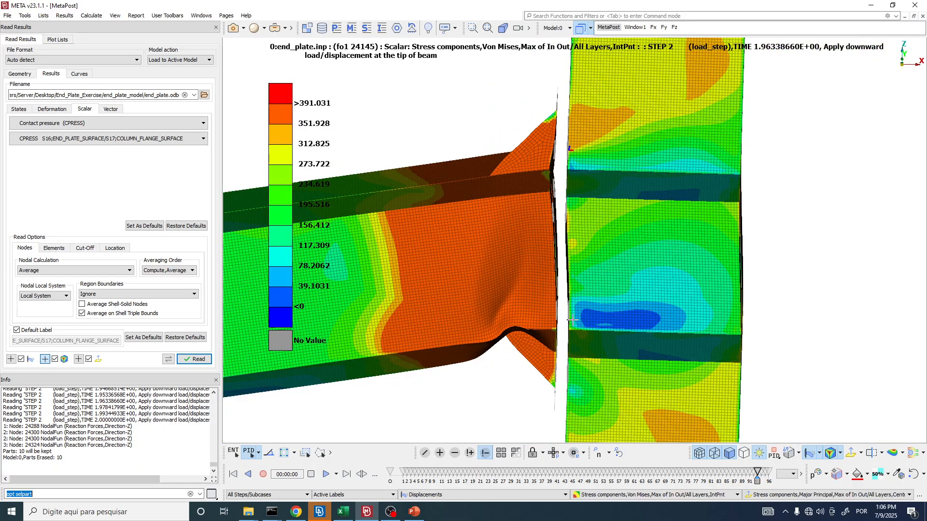
middle_click(555, 209)
scroll(552, 233, up, 1)
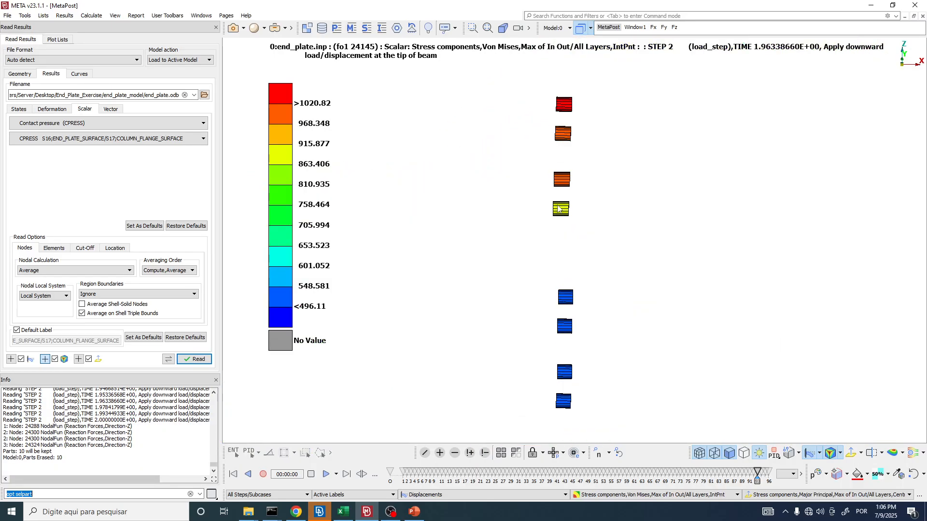
ctrl+drag(552, 232, 685, 204)
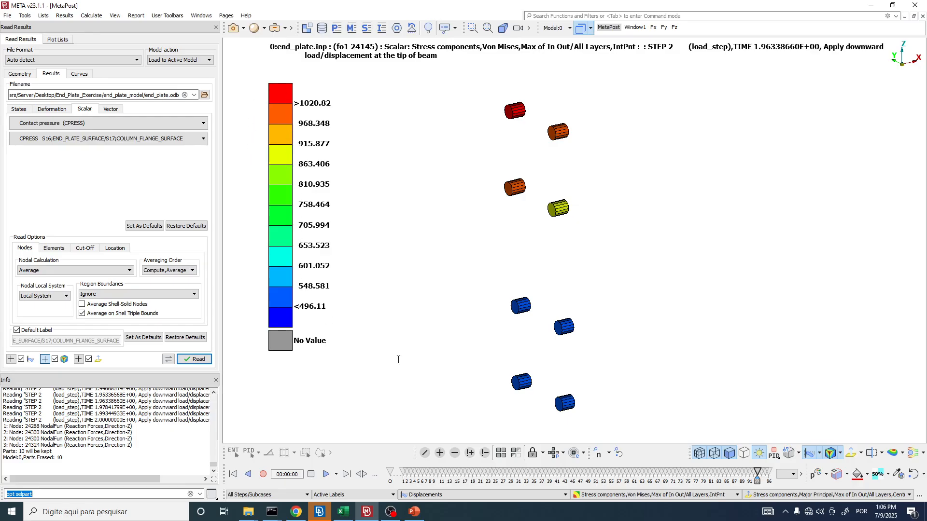
Step the bolts' Von Mises results from bolt_pretension time 0.1 through to load_step time 1.02875
drag(759, 473, 405, 473)
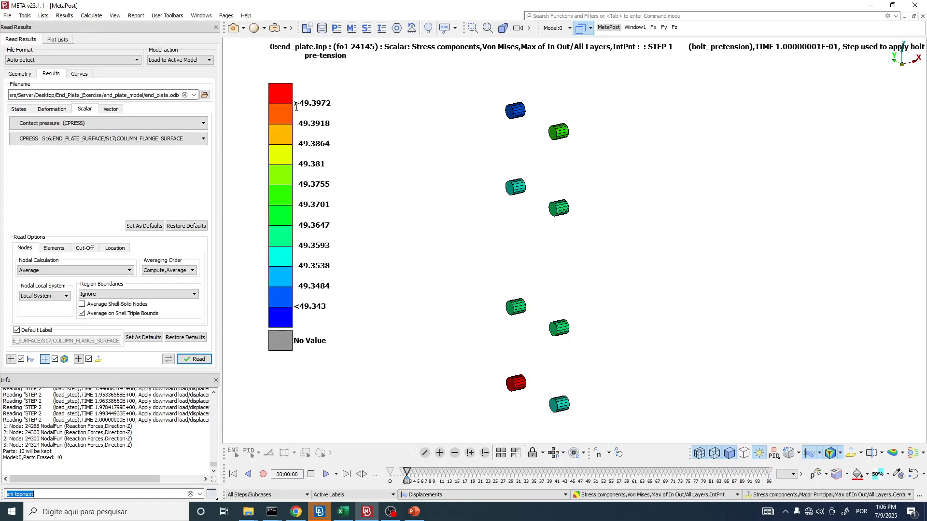
scroll(299, 104, up, 1)
scroll(458, 270, down, 2)
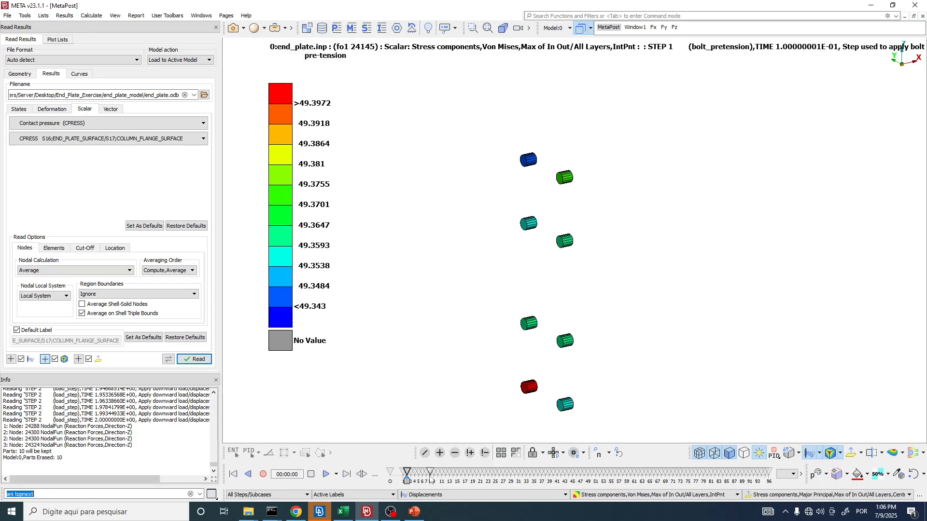
scroll(430, 477, down, 1)
scroll(430, 477, down, 6)
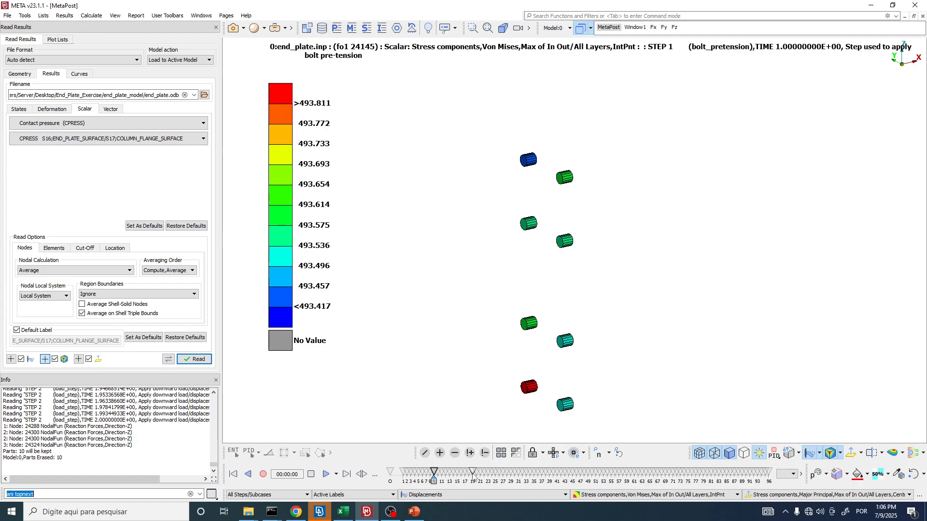
scroll(473, 475, down, 2)
scroll(473, 475, down, 3)
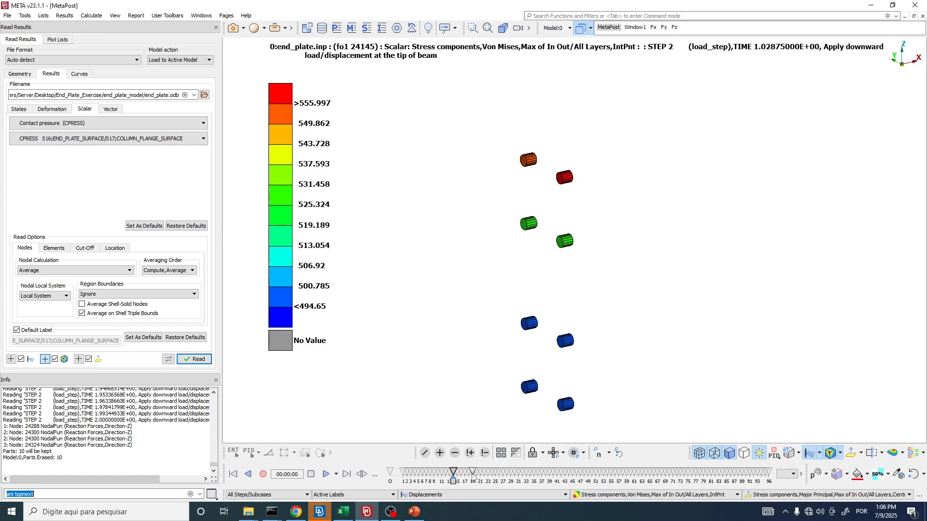
Return the results to bolt_pretension time 1.0 and examine the Von Mises stress across the bolts
scroll(472, 476, up, 4)
scroll(473, 475, up, 2)
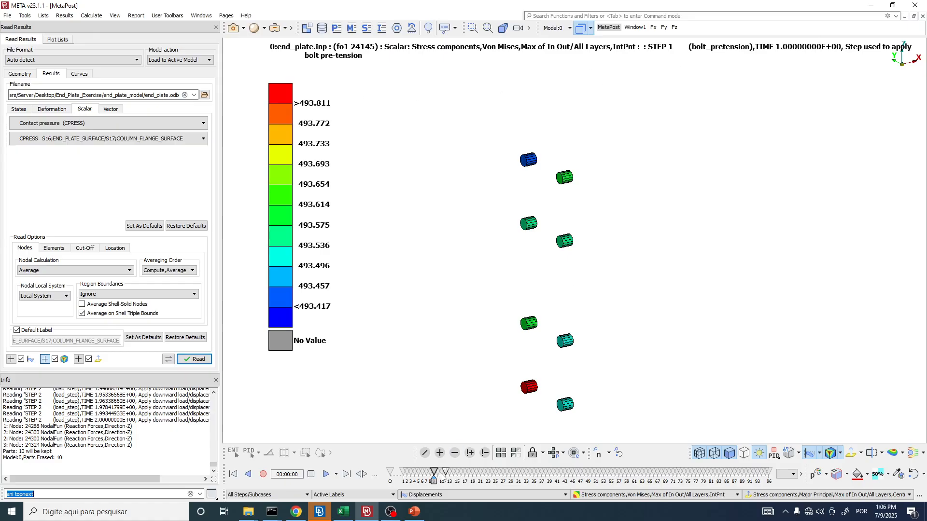
scroll(441, 476, up, 1)
scroll(442, 478, down, 1)
scroll(449, 425, up, 1)
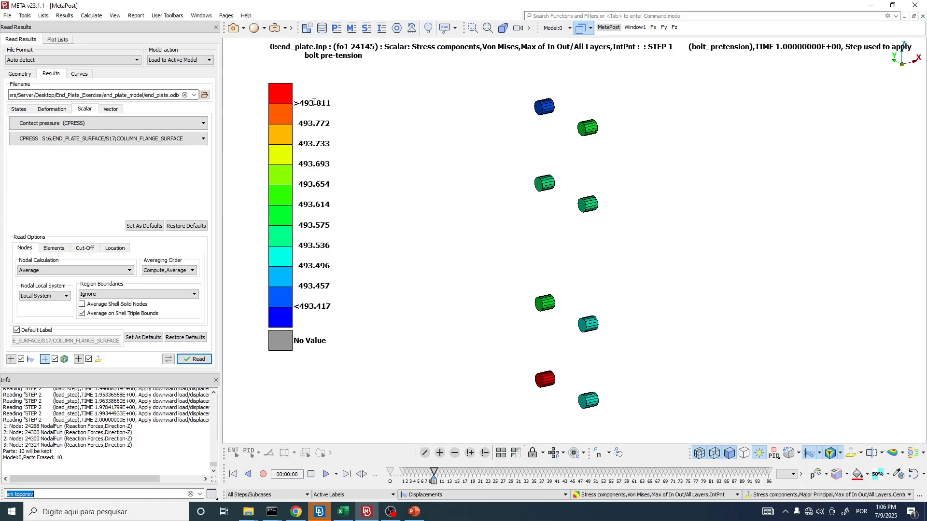
scroll(587, 129, up, 4)
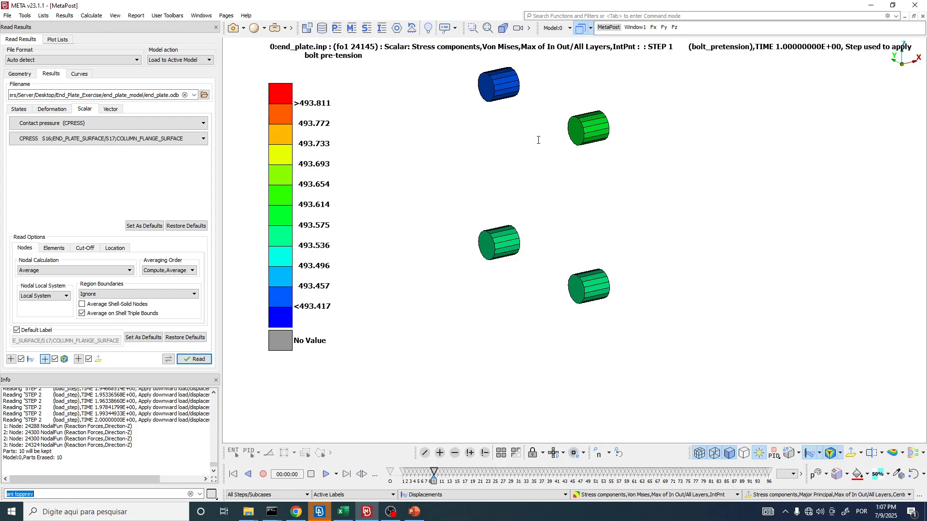
scroll(545, 129, down, 5)
scroll(340, 140, up, 1)
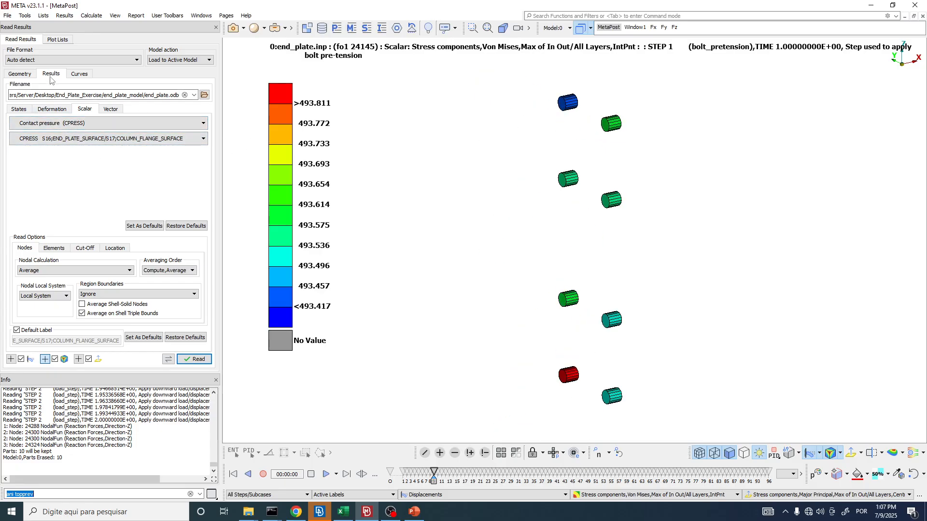
Choose Stress components (S) as the scalar result and browse its available stress quantities
click(82, 123)
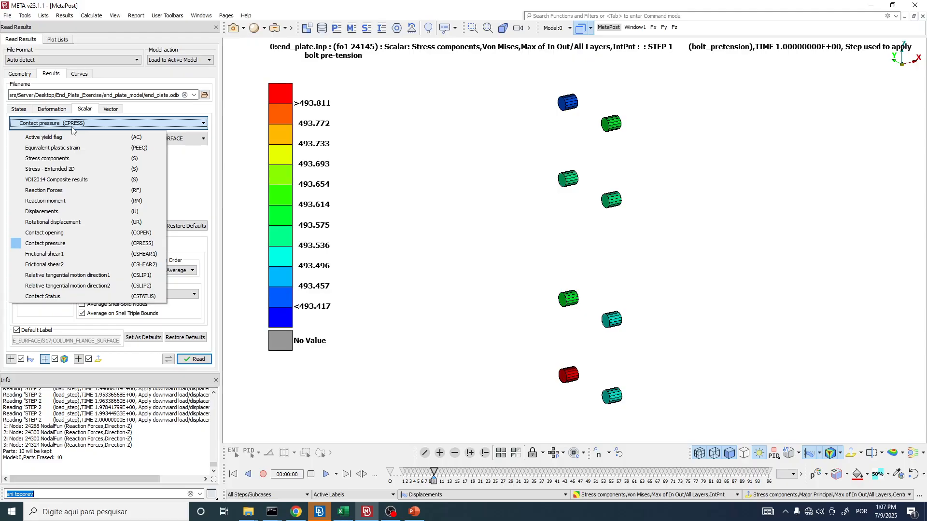
click(58, 163)
click(57, 140)
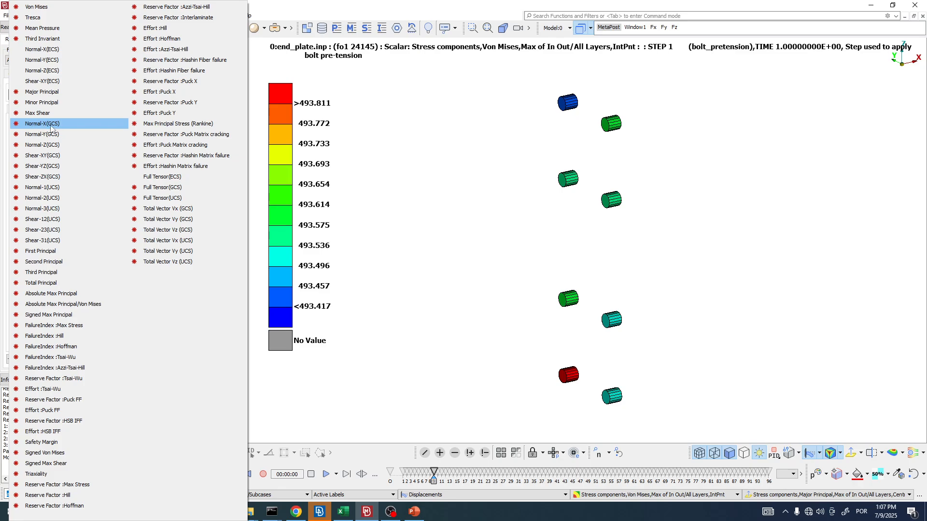
click(476, 172)
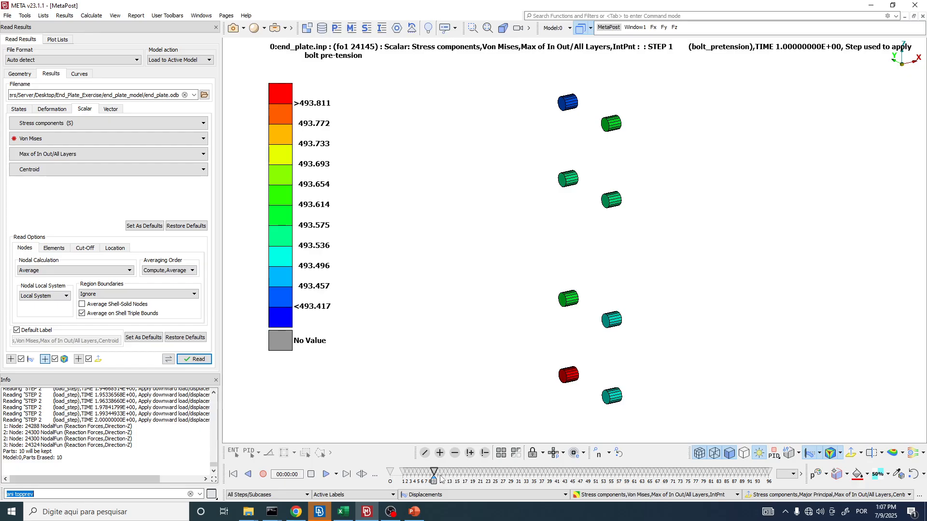
Advance the results through the load step to its final time of 2.0, comparing the upper and lower bolt stresses
scroll(440, 478, down, 4)
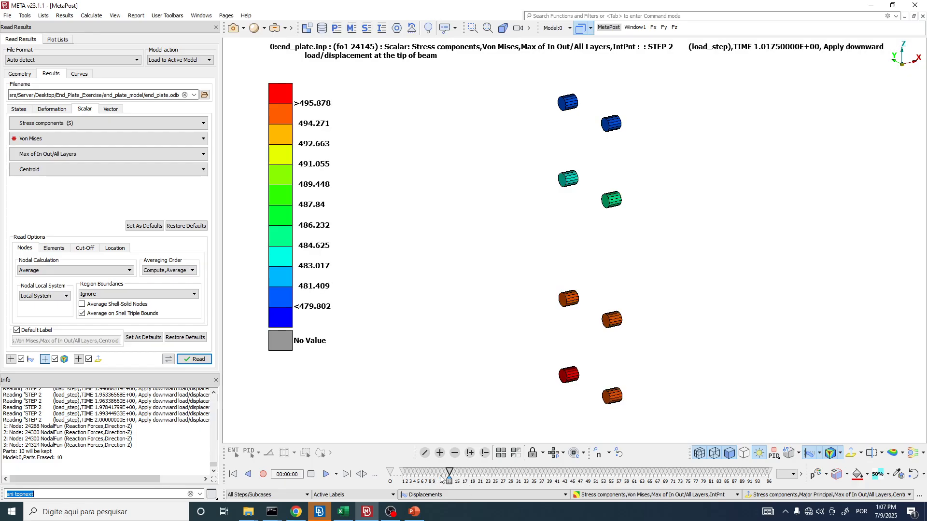
scroll(441, 478, down, 4)
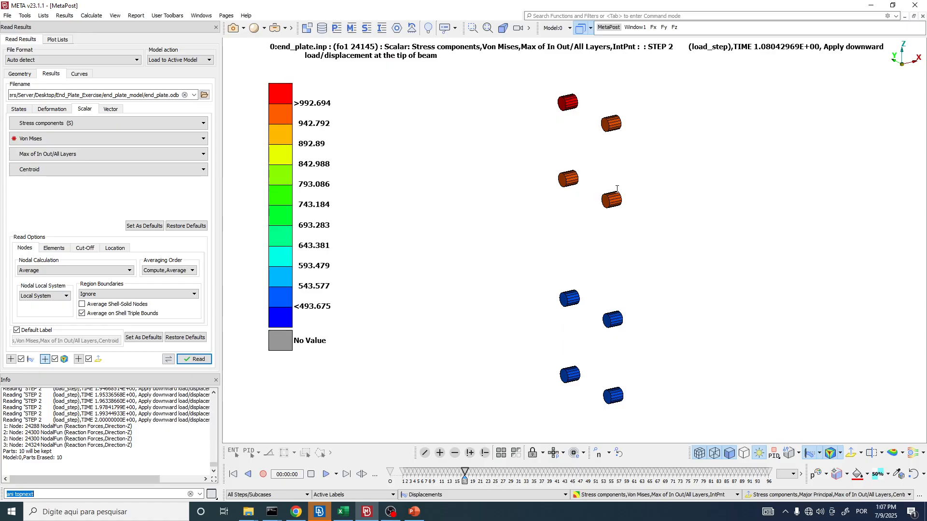
drag(465, 476, 768, 475)
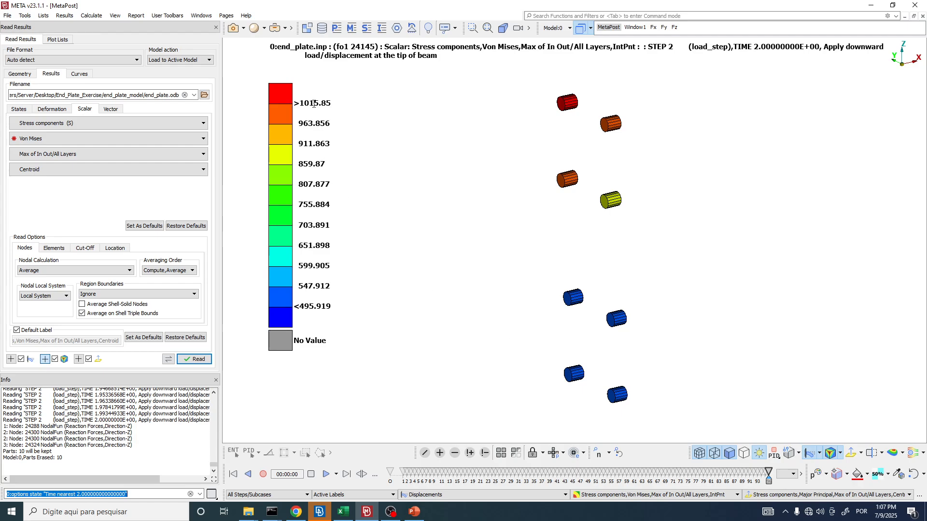
Switch to ANSA and open the plasticity data table of bolt_material
click(320, 512)
click(253, 29)
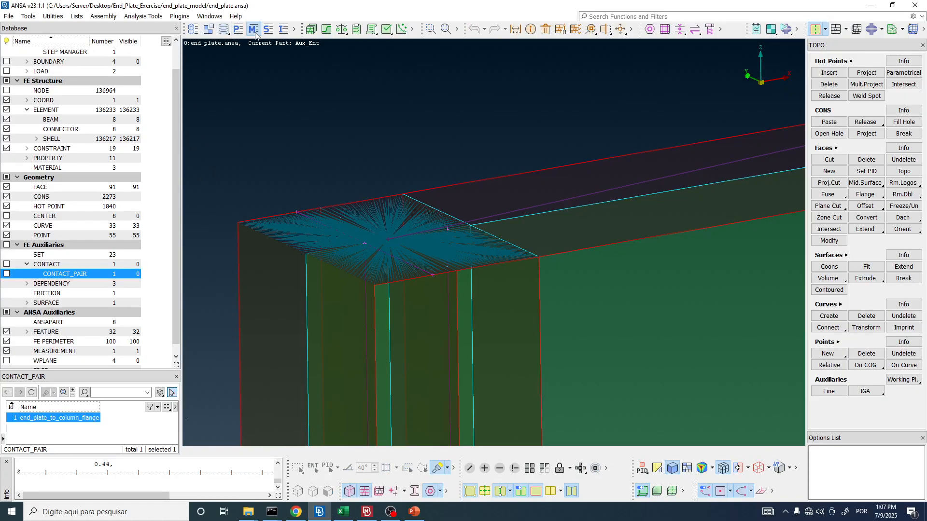
double_click(251, 115)
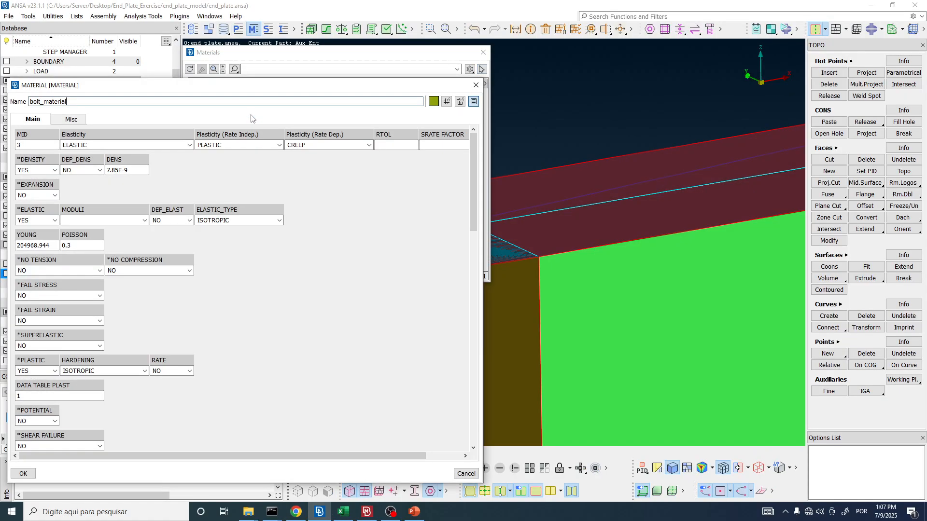
click(35, 396)
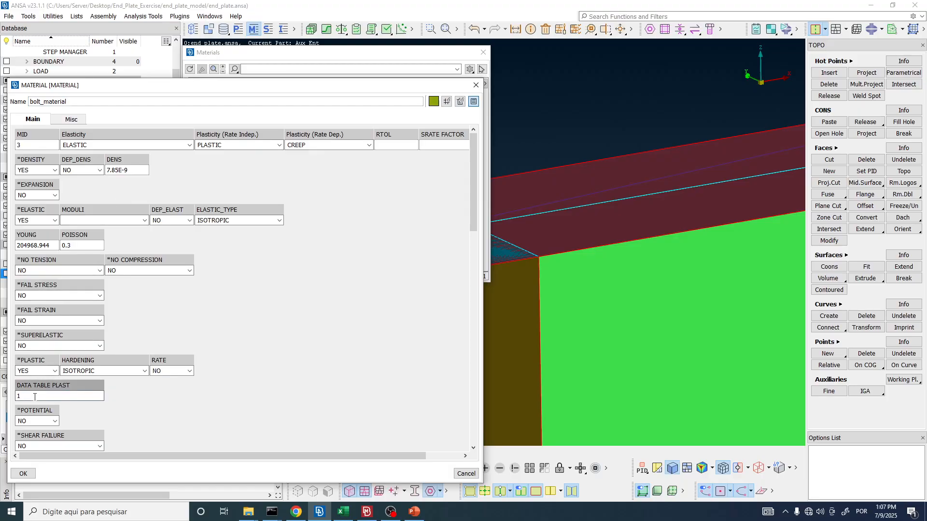
drag(34, 397, 17, 395)
double_click(43, 397)
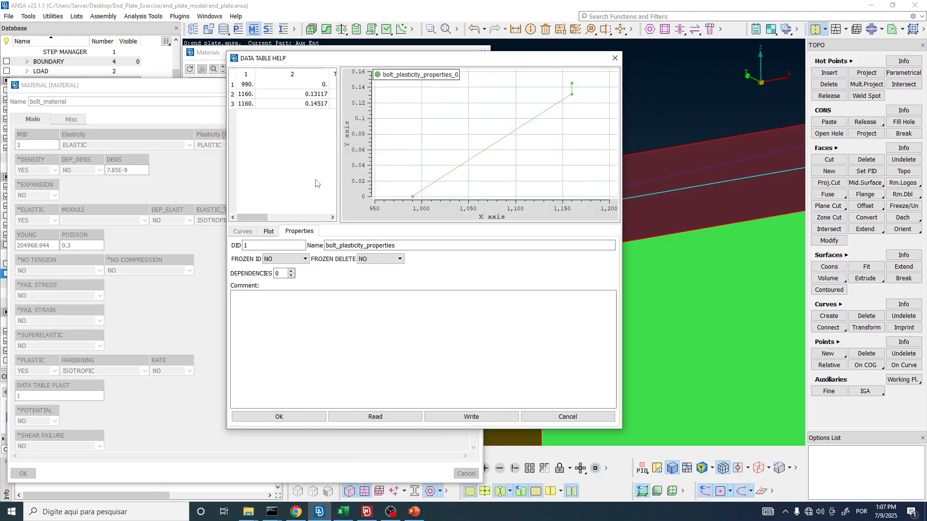
Compare the yield and ultimate stress rows of the bolt plasticity table with the maximum Von Mises stress in META
drag(248, 87, 275, 91)
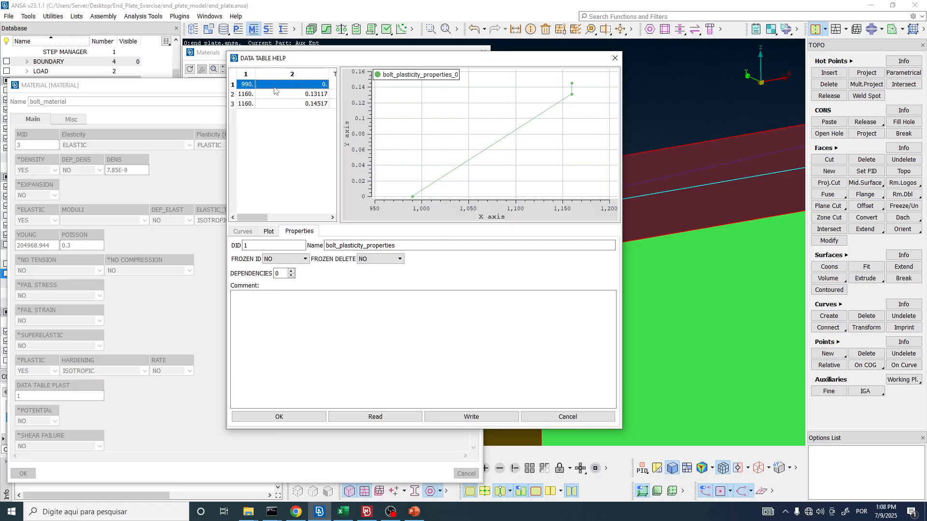
key(alt+Tab)
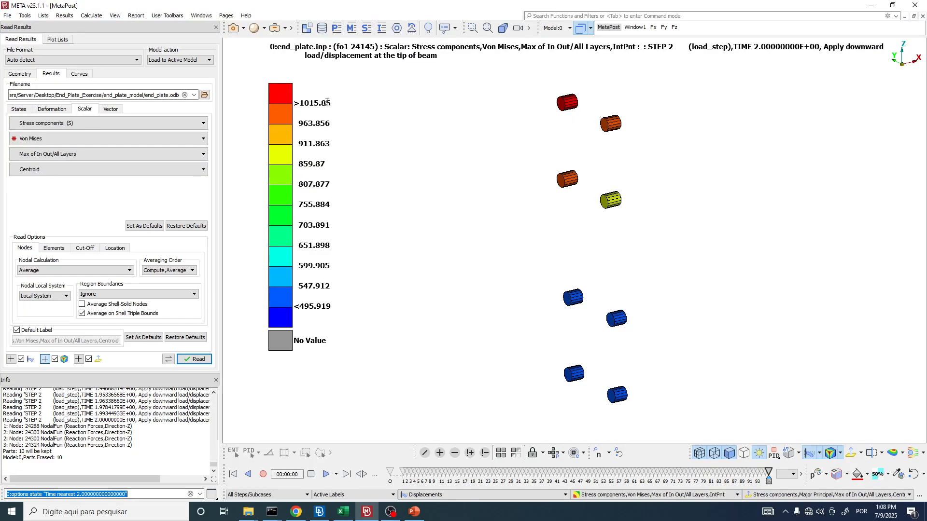
key(alt+Tab)
click(245, 94)
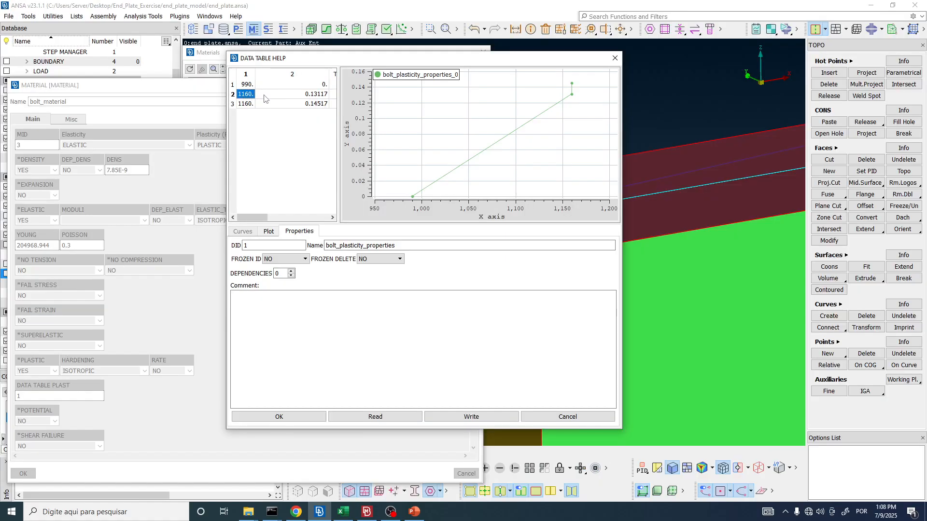
click(265, 95)
click(243, 94)
key(alt+Tab)
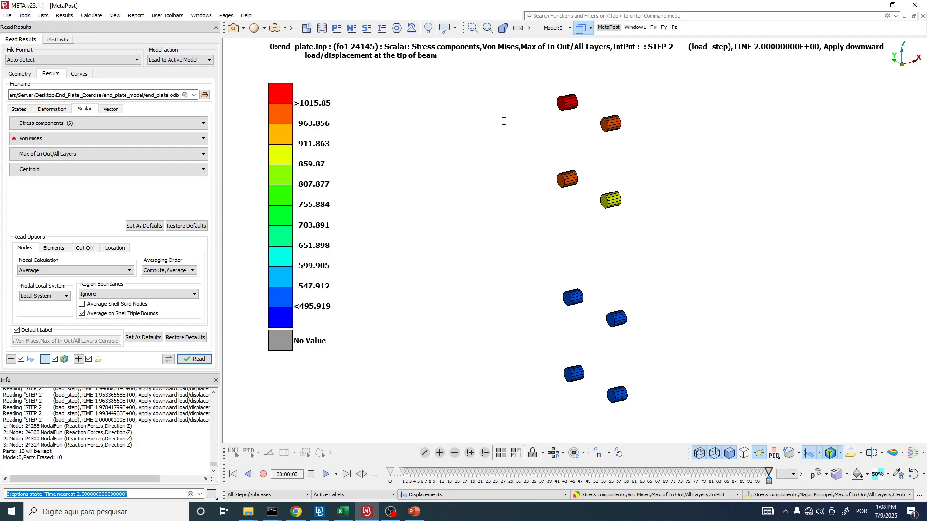
key(alt+Tab)
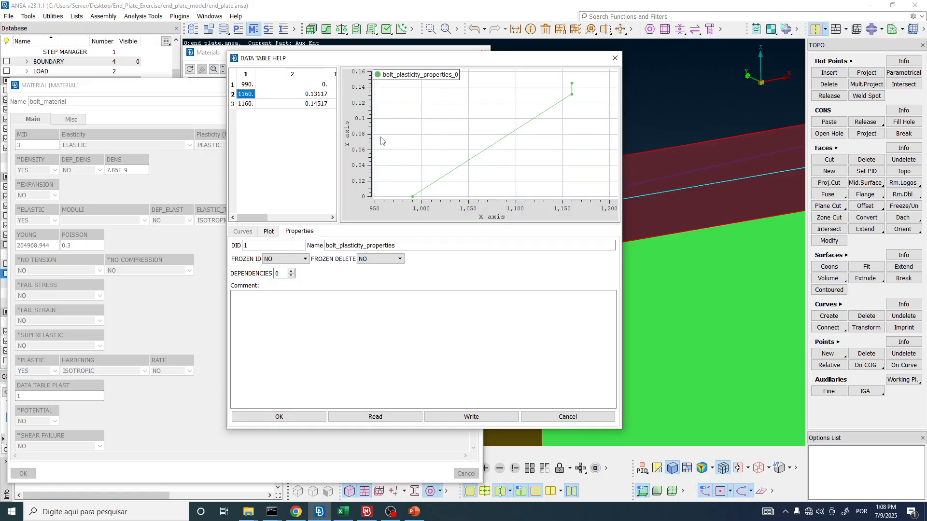
drag(247, 96, 284, 104)
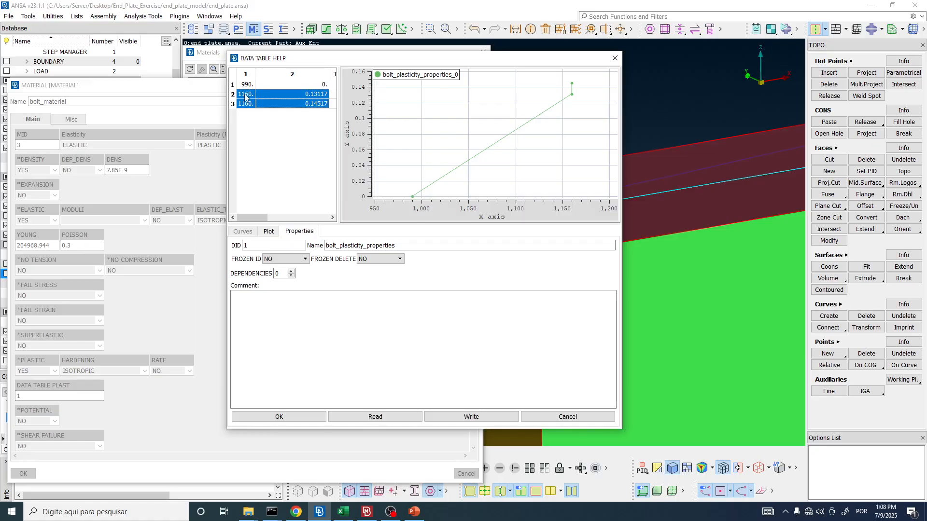
drag(245, 95, 287, 104)
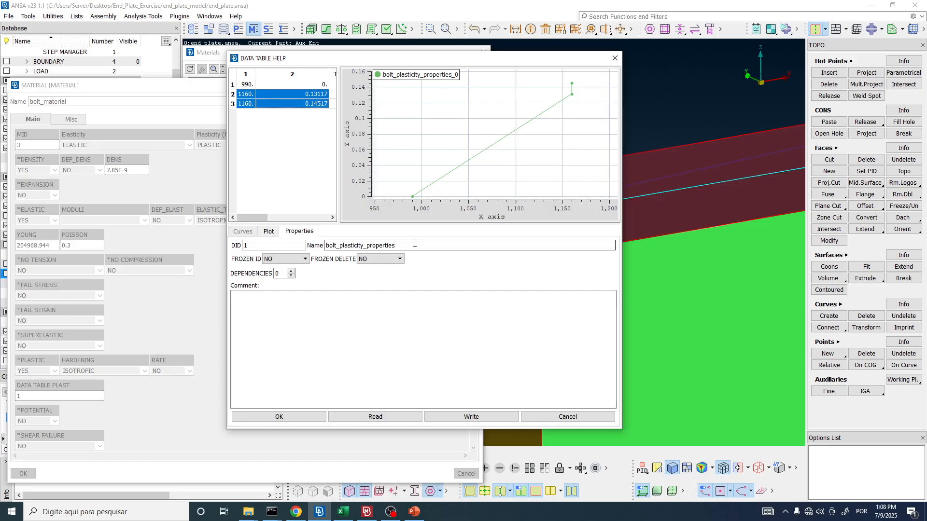
Swap the axes of the bolt plasticity plot, putting column 2 on X and column 1 on Y
click(268, 232)
click(528, 281)
click(499, 297)
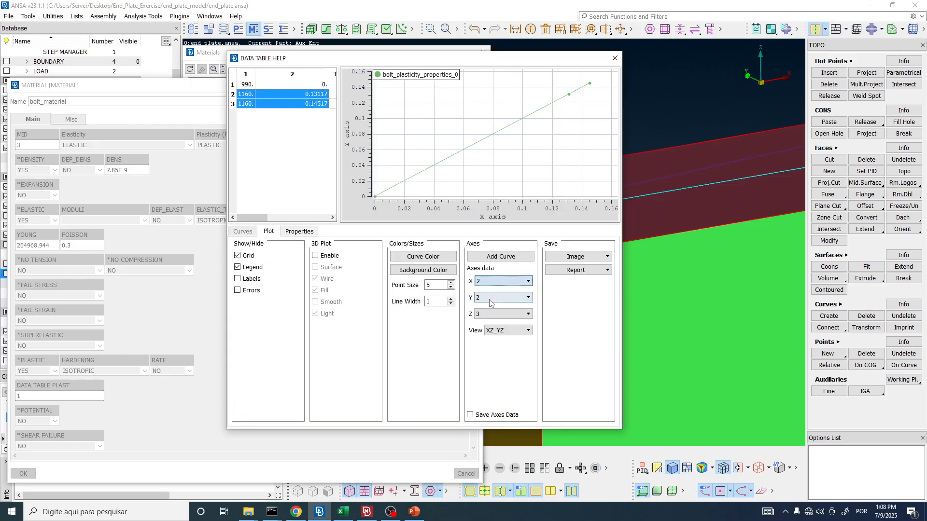
click(502, 298)
click(500, 306)
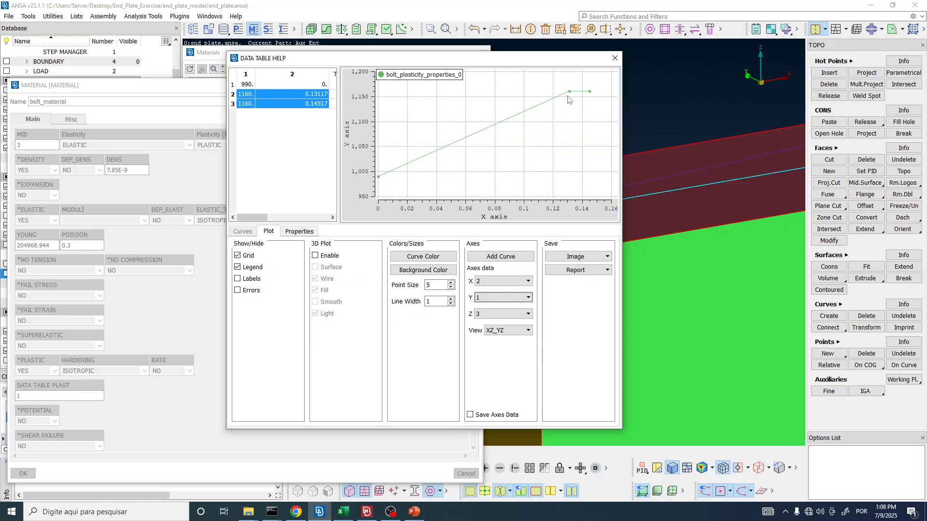
Switch back to META and view all bolts with their Von Mises stress at load_step time 2.0
key(alt+Tab)
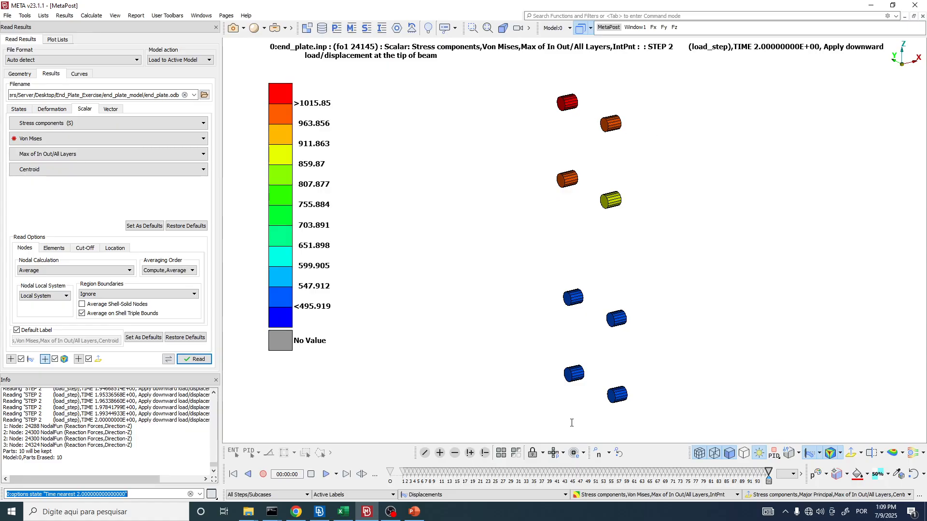
scroll(495, 291, down, 2)
scroll(520, 332, up, 1)
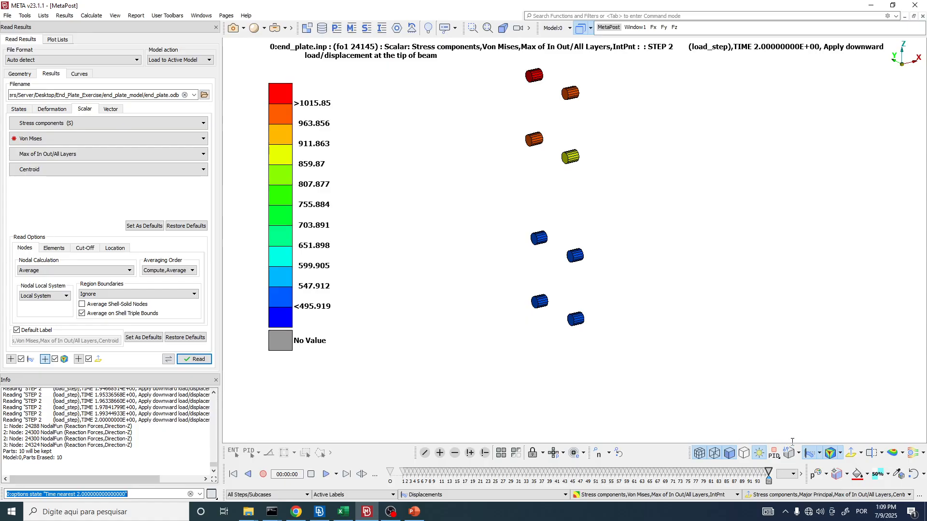
Return the bolt results from the final load_step state to the original state
click(821, 456)
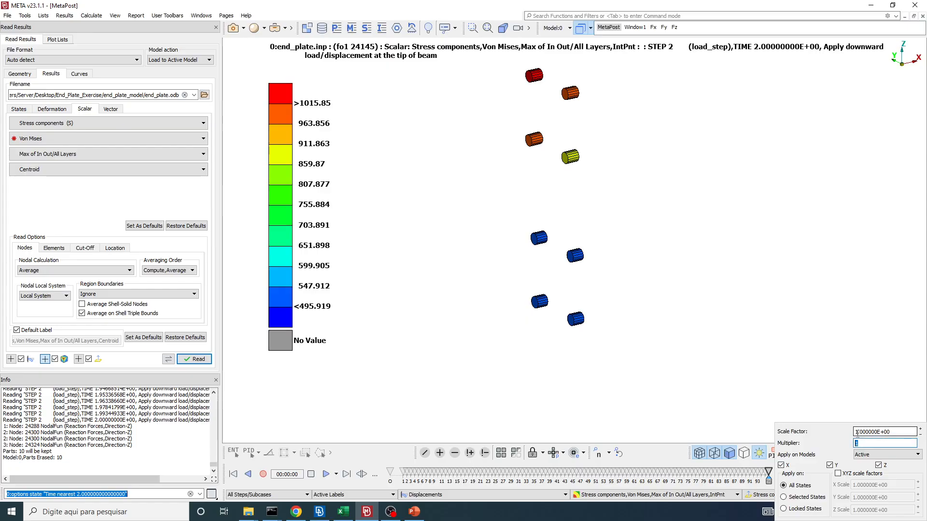
click(768, 479)
drag(767, 480, 389, 479)
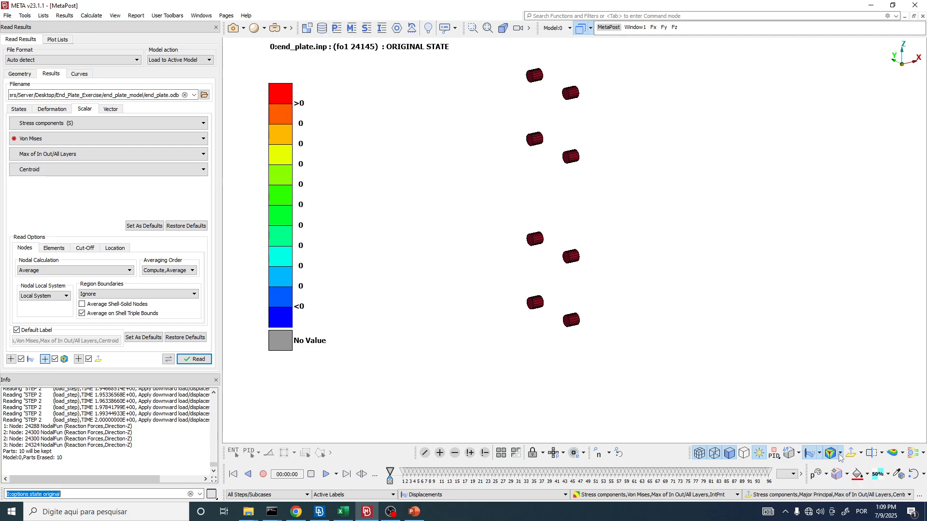
Set the displacement scale multiplier to 100 and run the bolts through the early states to examine their exaggerated deformation
click(819, 453)
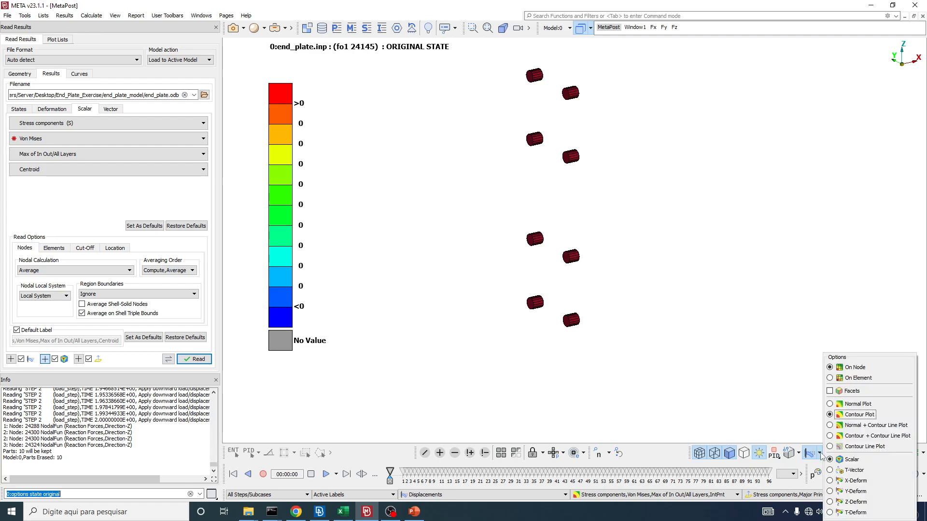
click(826, 452)
text(100)
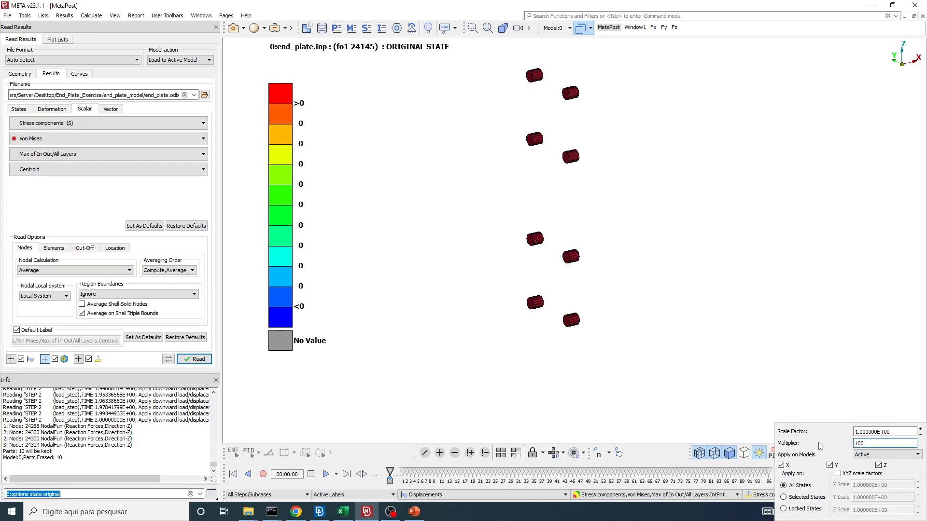
key(Return)
ctrl+drag(534, 113, 467, 114)
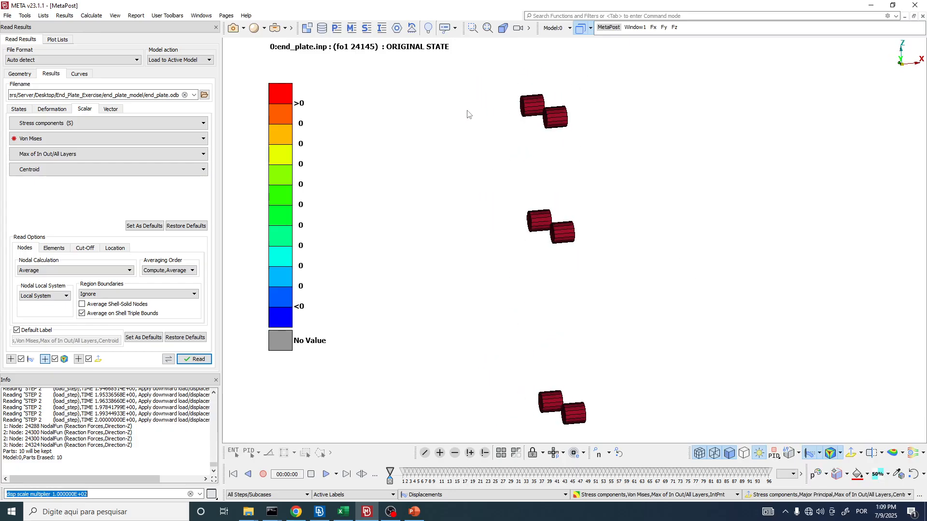
scroll(488, 90, down, 3)
drag(391, 482, 426, 475)
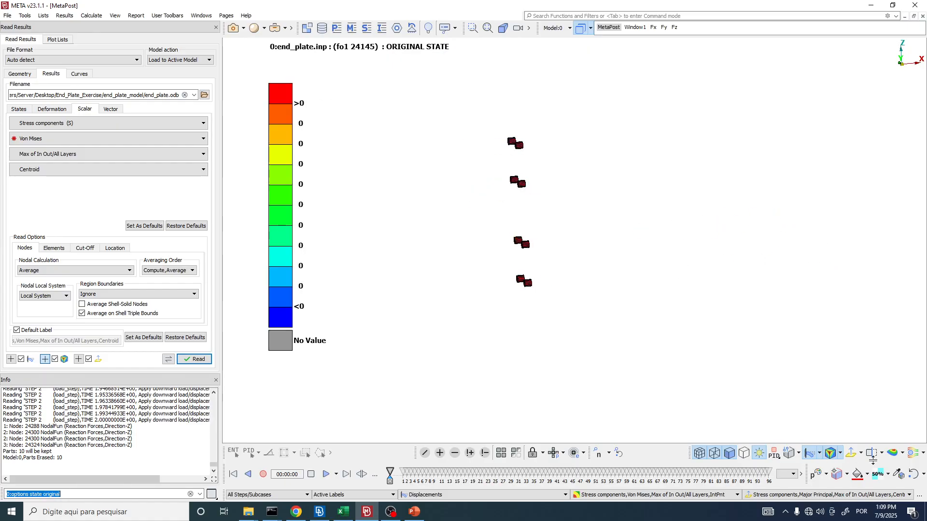
Set the displacement scale multiplier to 1 for the bolts in their original state
click(820, 453)
drag(868, 443, 818, 443)
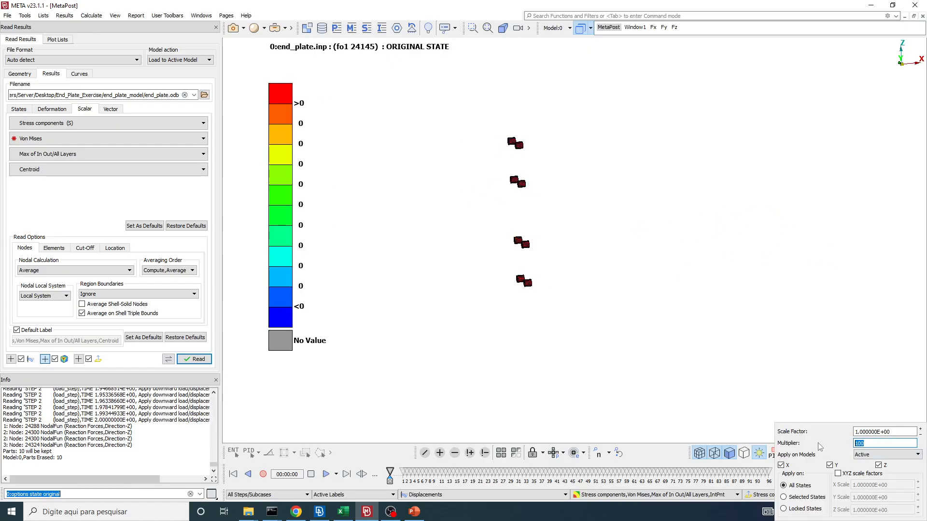
text(1)
key(Return)
scroll(544, 226, up, 2)
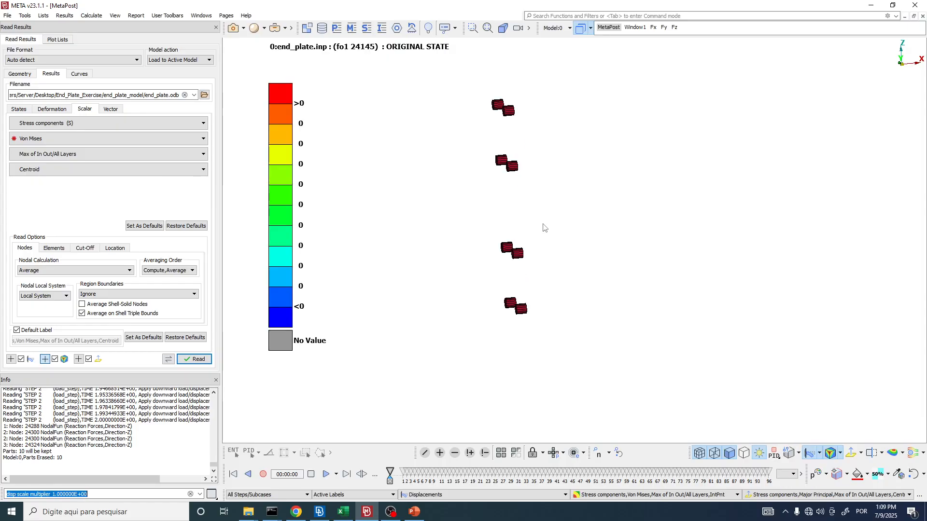
ctrl+drag(544, 225, 545, 243)
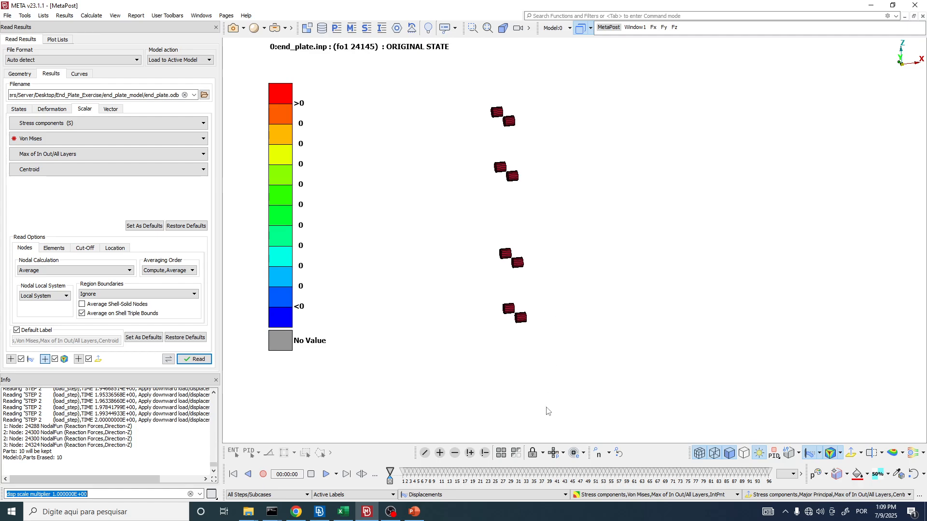
Show all parts of the model again and view the bolted end-plate connection up close
click(501, 453)
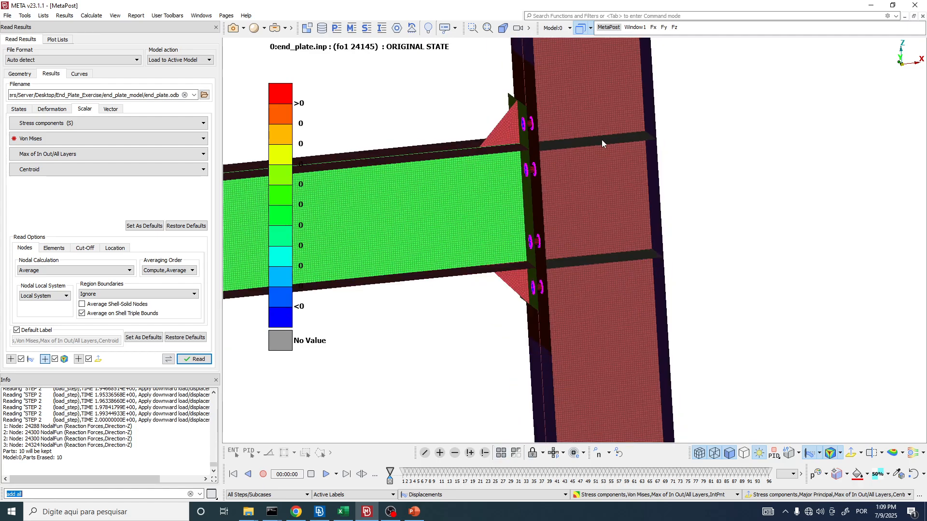
scroll(508, 118, up, 4)
ctrl+drag(505, 118, 454, 101)
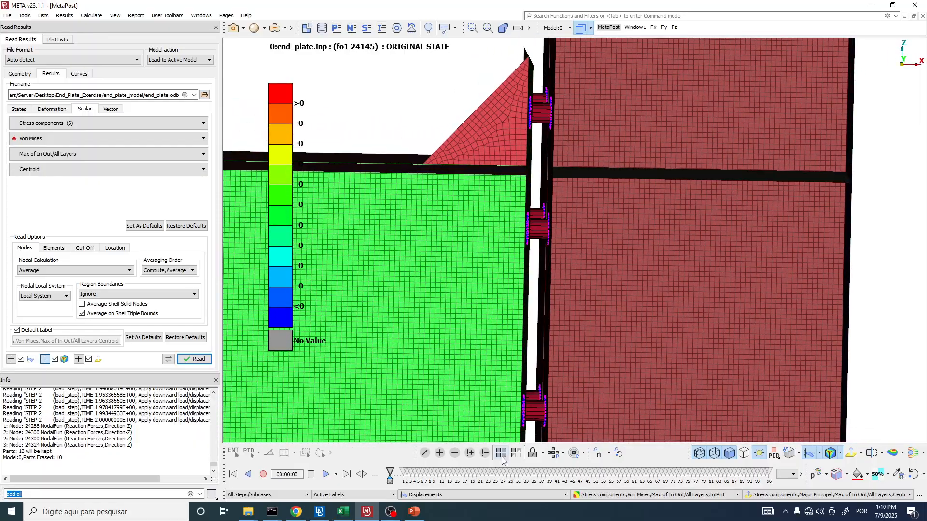
scroll(551, 108, up, 3)
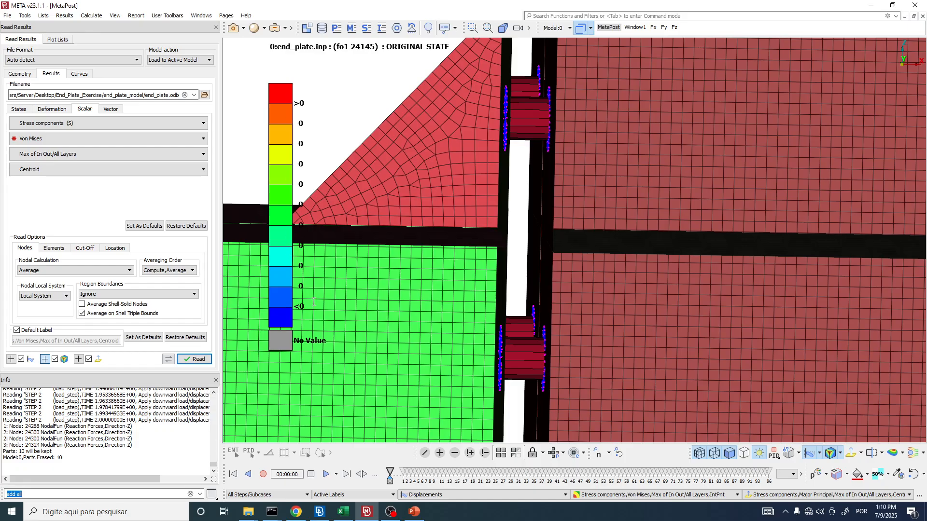
Hide the bolt shanks between the end plate and column flange by picking them by property ID
click(455, 454)
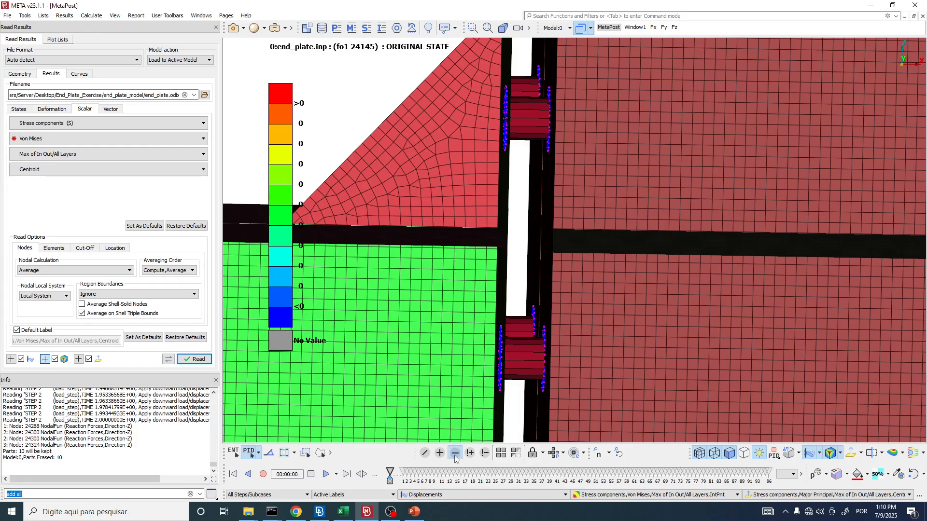
click(259, 454)
click(268, 465)
click(531, 117)
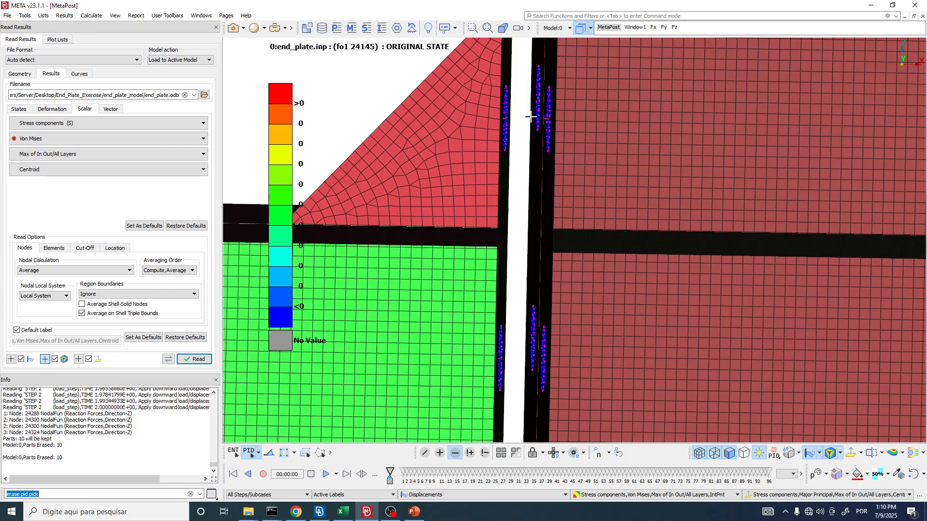
Display the Von Mises stress fringe (Max of In Out/All Layers, IntPnt) at the bolt pre-tension state of time 0.1
scroll(531, 117, down, 5)
ctrl+drag(526, 138, 680, 177)
scroll(594, 212, down, 2)
scroll(543, 149, up, 4)
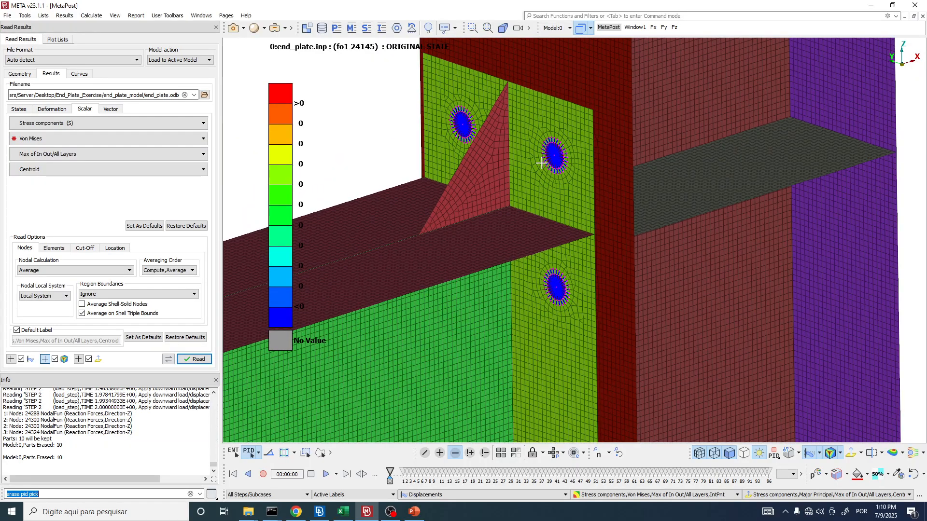
scroll(552, 158, down, 2)
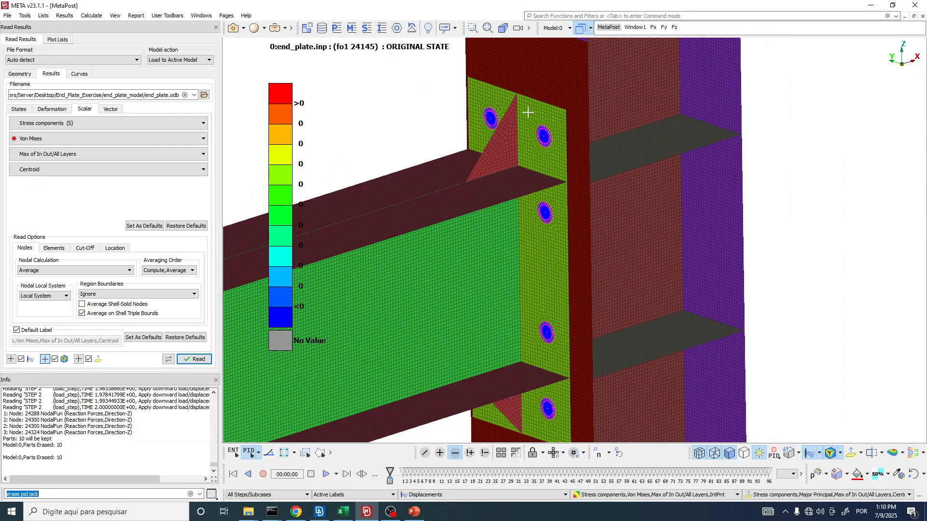
scroll(496, 107, down, 2)
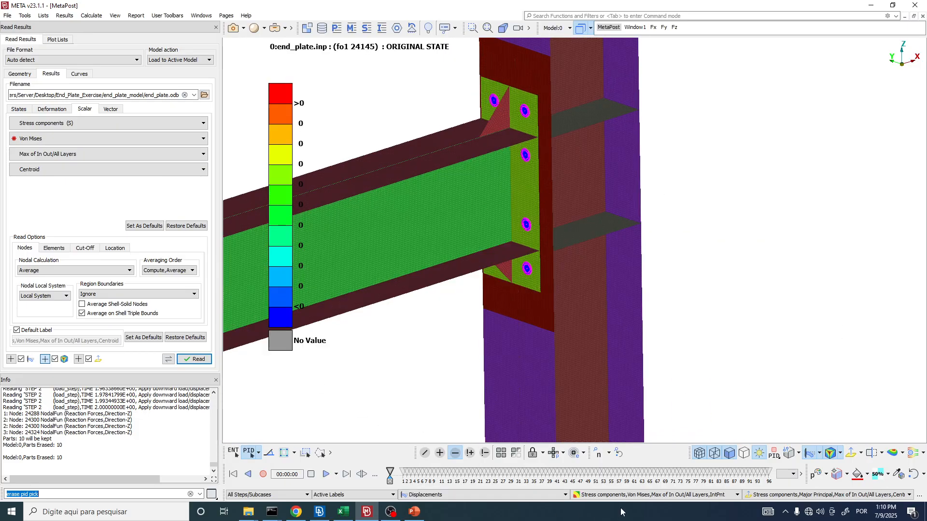
click(637, 495)
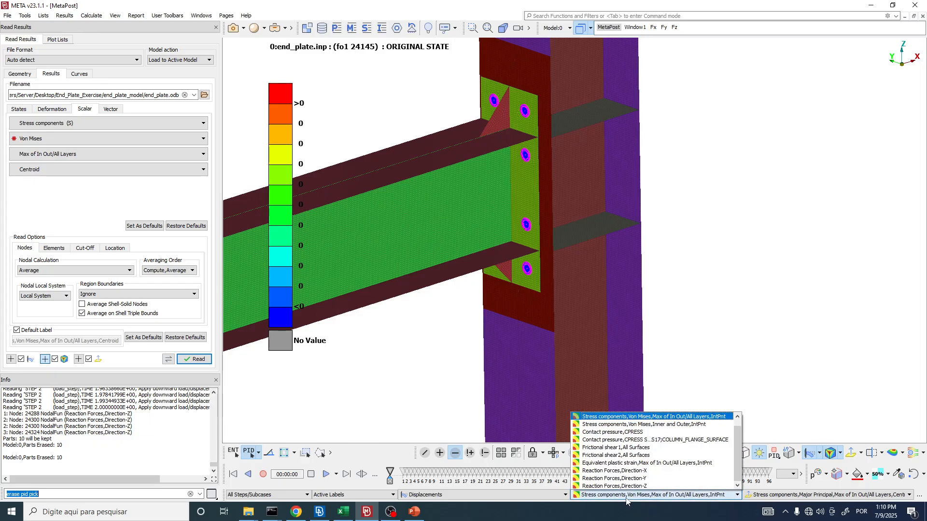
click(656, 417)
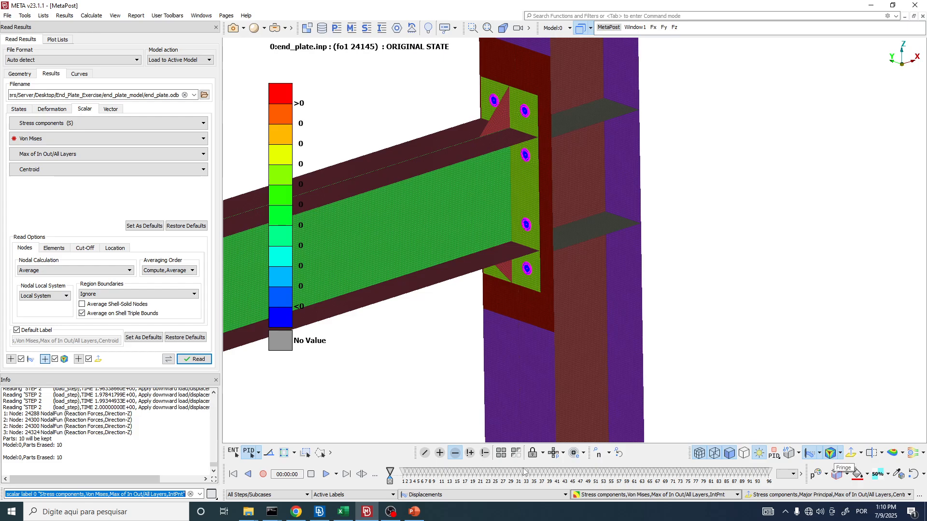
mouse_move(390, 472)
mouse_down()
mouse_move(428, 483)
mouse_move(405, 481)
mouse_up()
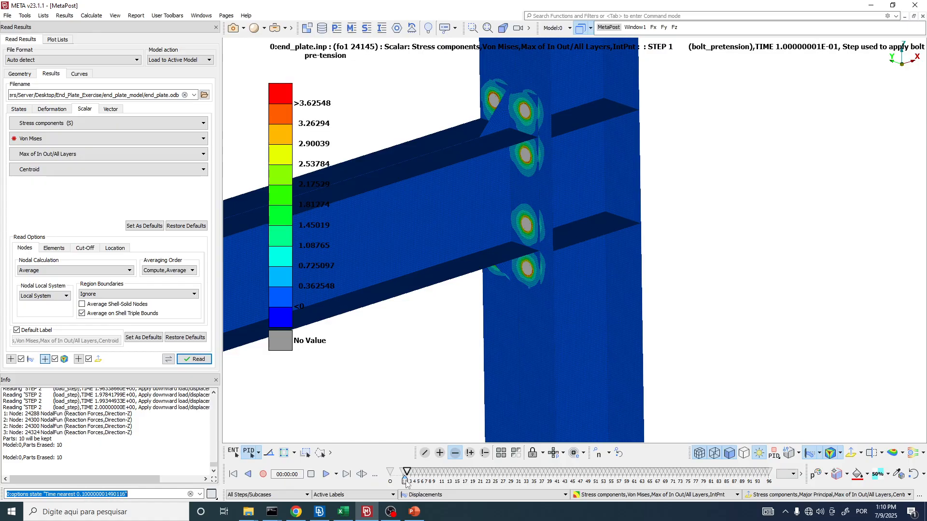
Examine the Von Mises stress around the bolt holes at bolt pre-tension times 0.25 and 1.0
scroll(532, 133, up, 3)
scroll(531, 132, down, 5)
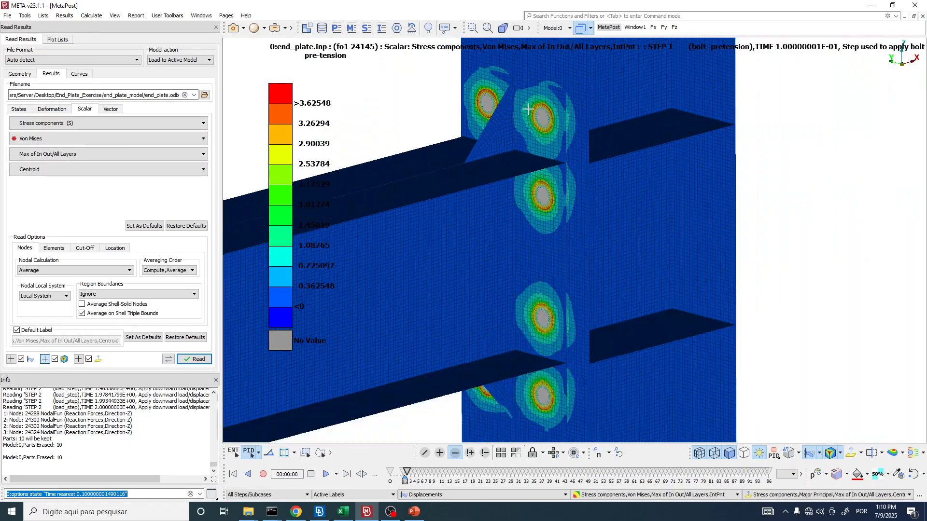
click(421, 478)
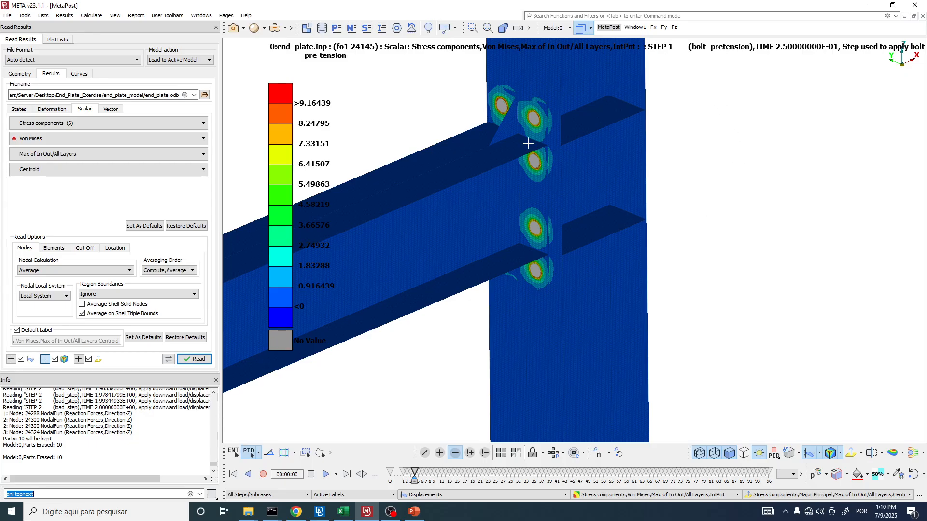
scroll(547, 135, up, 5)
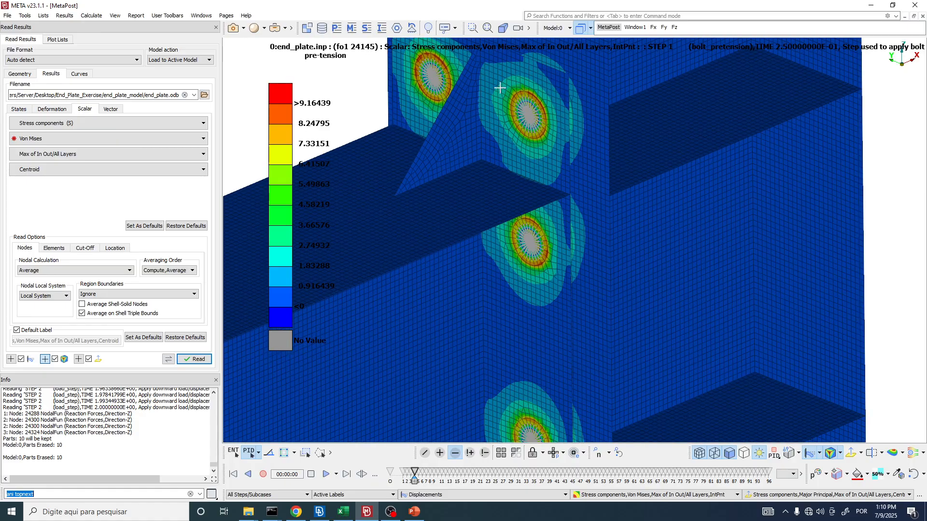
mouse_move(509, 103)
ctrl+mouse_down()
mouse_move(360, 83)
mouse_move(211, 124)
mouse_move(354, 87)
mouse_move(511, 94)
ctrl+mouse_up()
scroll(515, 97, down, 5)
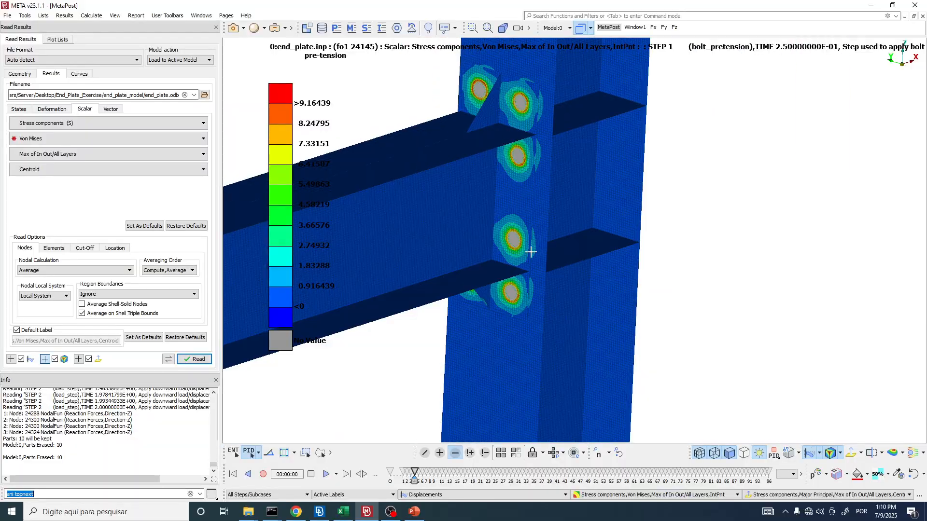
scroll(536, 312, up, 2)
click(436, 484)
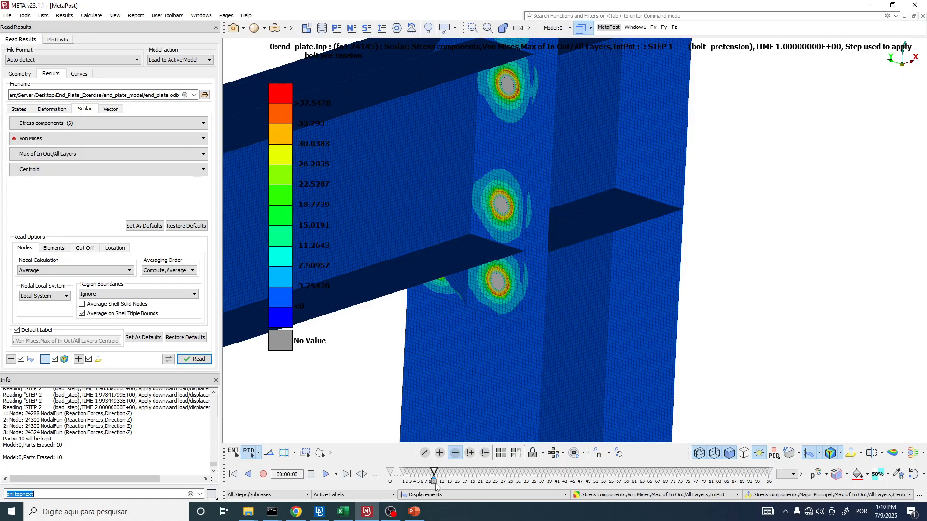
scroll(553, 306, down, 4)
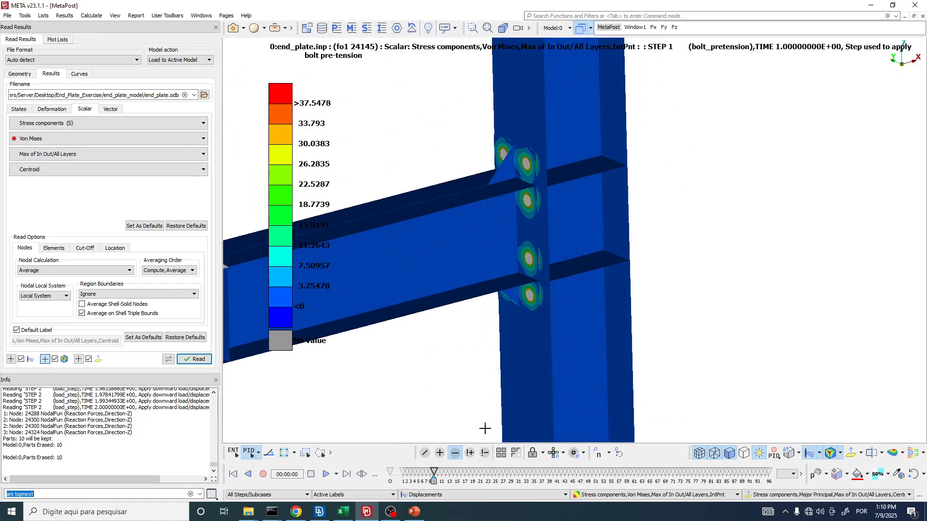
Step through the load-step states from time 1.005 to about 1.746, examining how stress develops in the beam and column
click(442, 477)
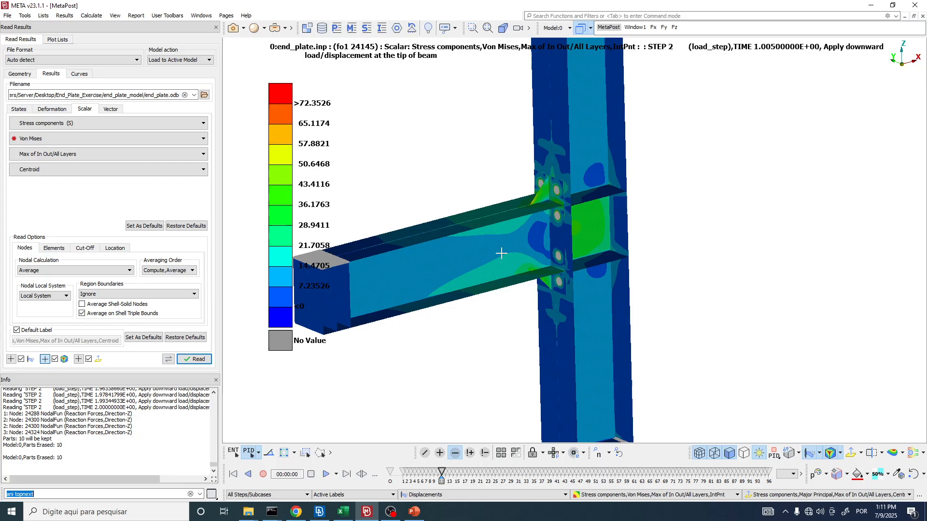
scroll(539, 218, up, 3)
ctrl+drag(540, 219, 554, 238)
scroll(584, 477, down, 6)
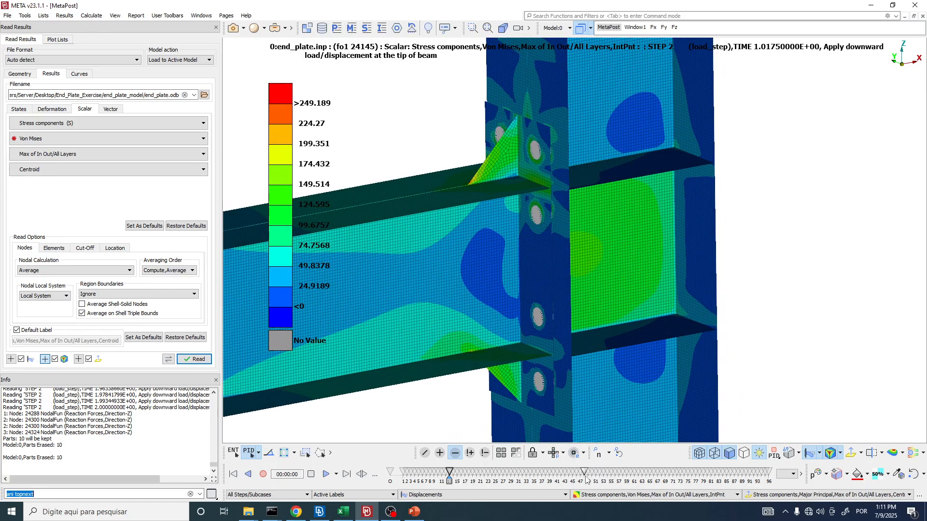
scroll(587, 480, down, 15)
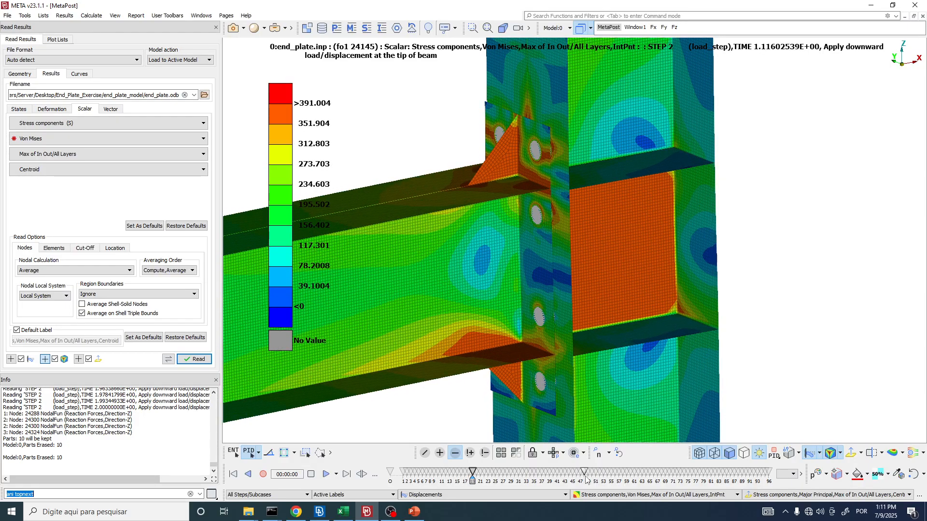
scroll(587, 479, down, 20)
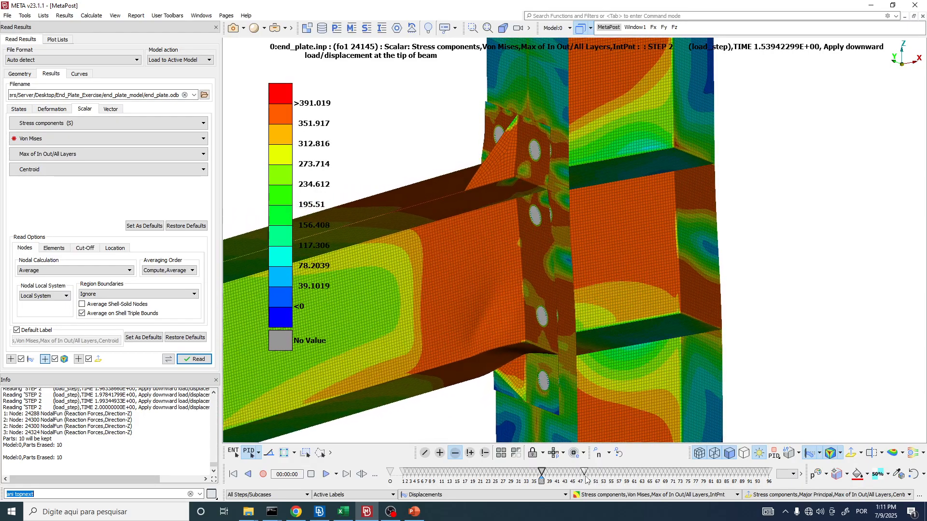
scroll(587, 479, down, 14)
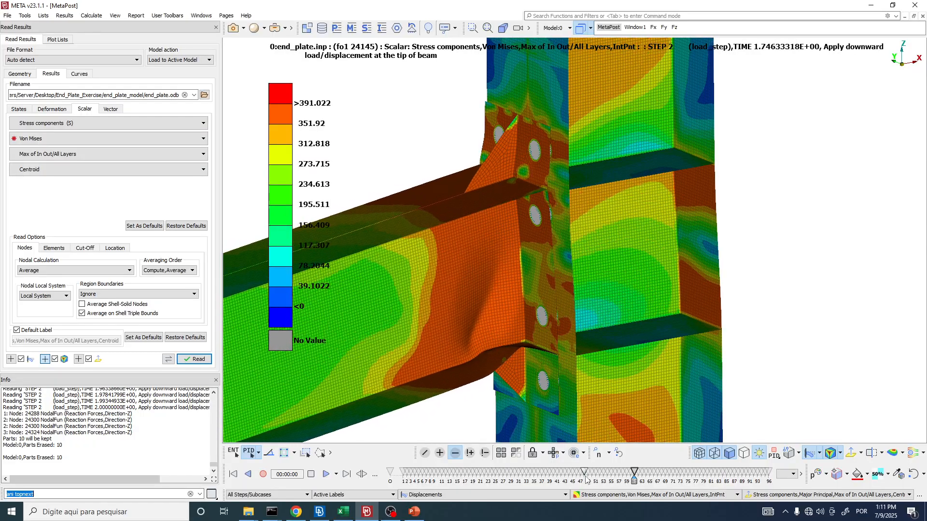
Go back to load-step time 1.0709 and inspect the Von Mises stress in the column web panel and stiffeners
scroll(587, 479, up, 8)
scroll(586, 480, up, 20)
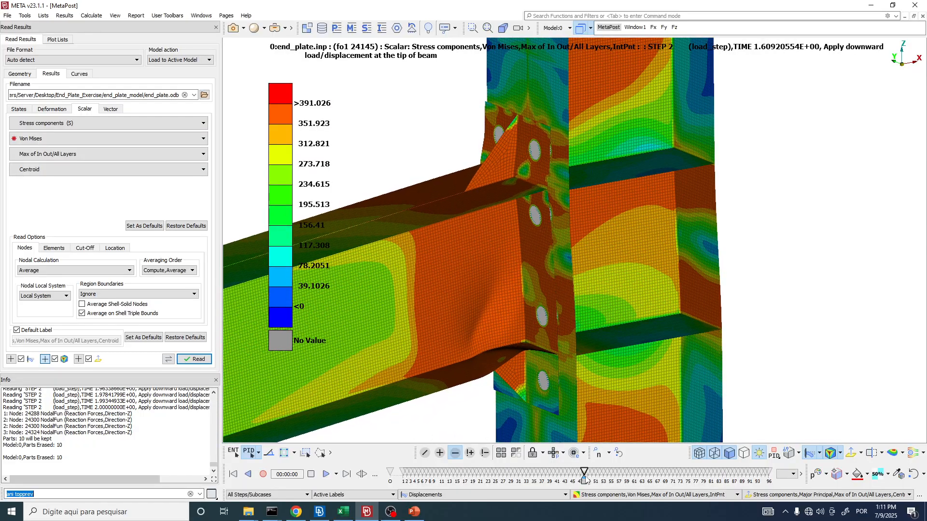
scroll(586, 480, up, 9)
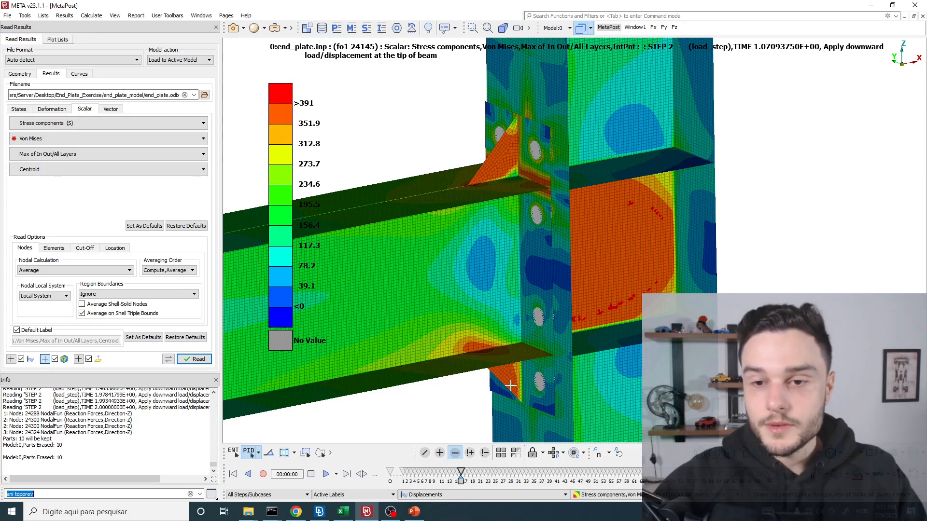
scroll(564, 180, down, 3)
scroll(564, 180, up, 5)
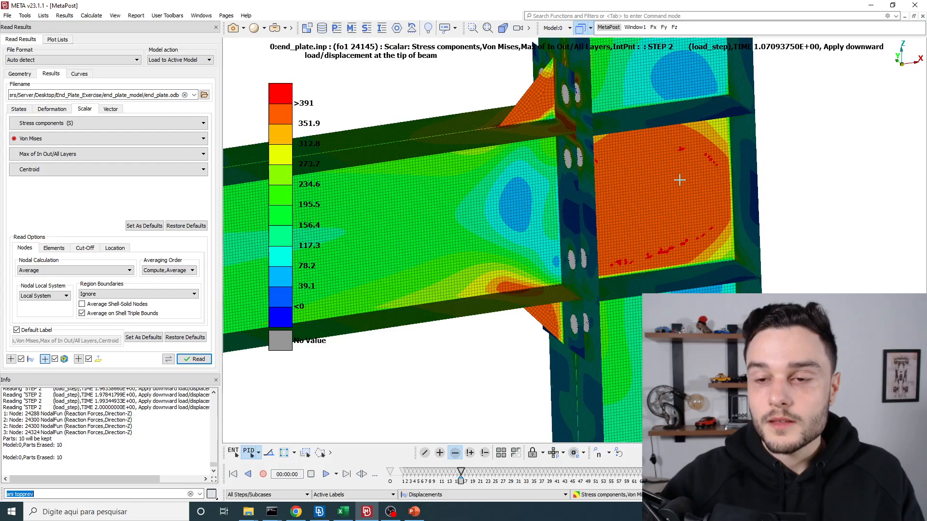
ctrl+drag(678, 180, 541, 218)
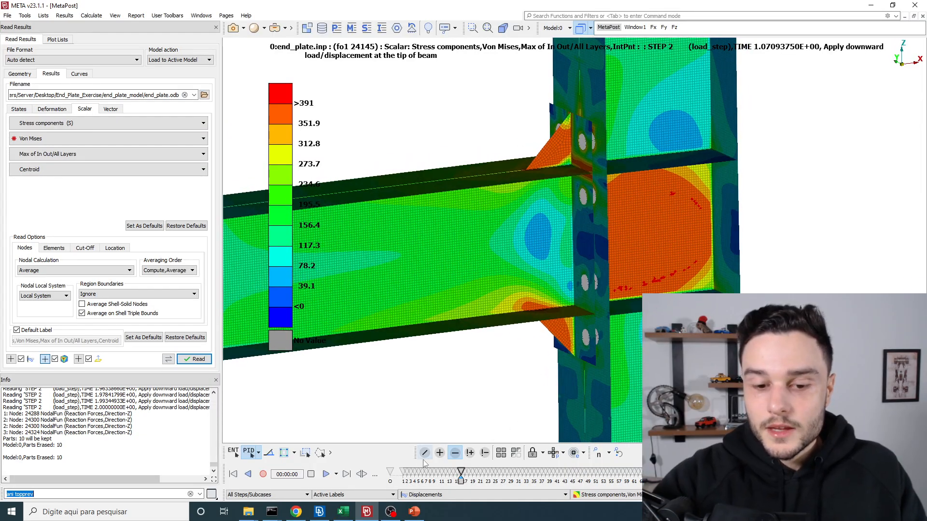
Compare the stress distribution at the early load-step states of time 1.01 and 1.0175
click(447, 484)
scroll(447, 485, down, 4)
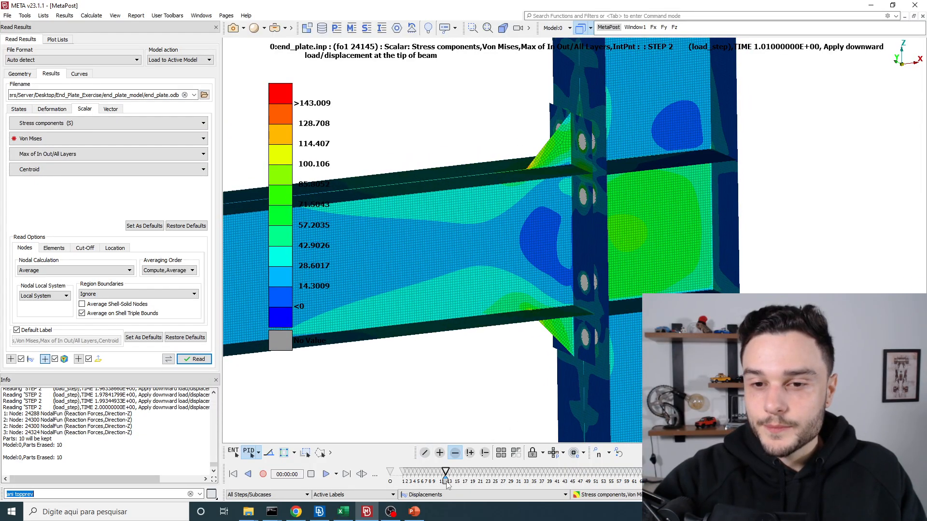
scroll(447, 484, up, 1)
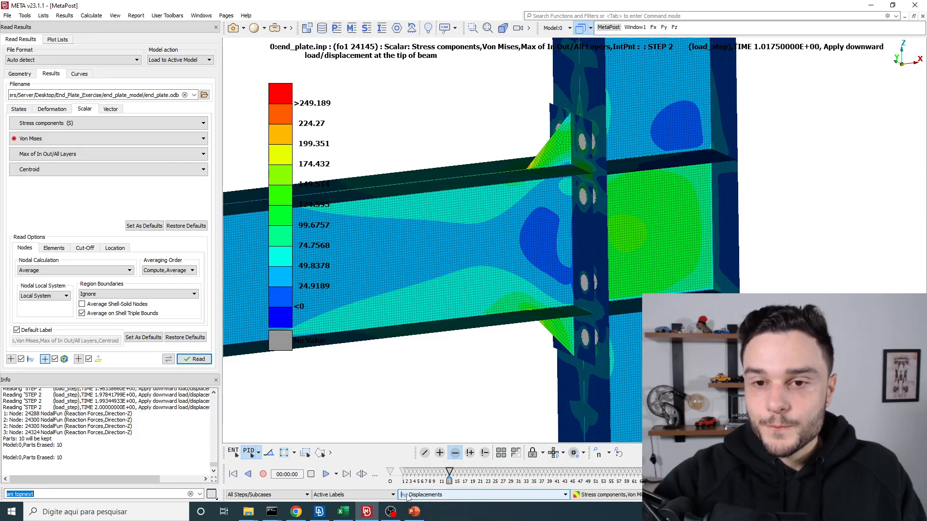
Switch to ANSA, list the model's materials and highlight the parts using Steel_for_thickness_less_than_16mm
click(319, 514)
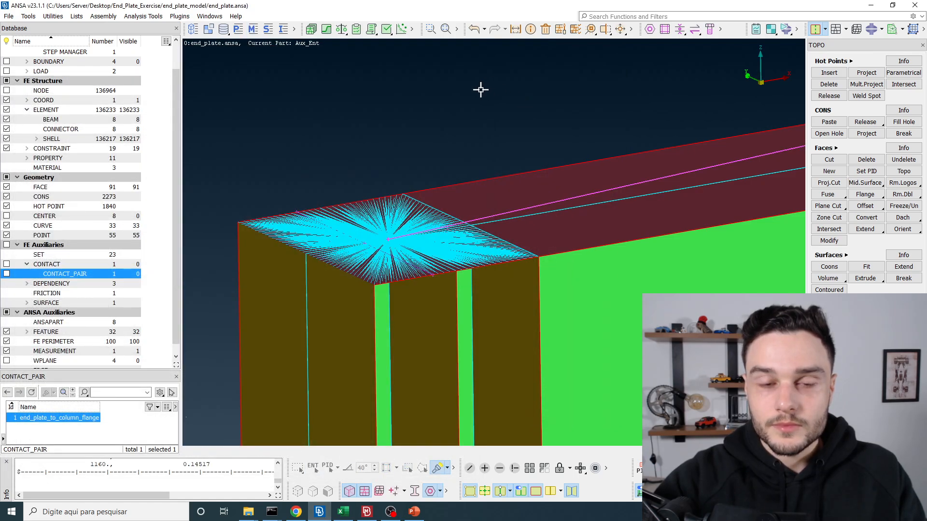
click(252, 29)
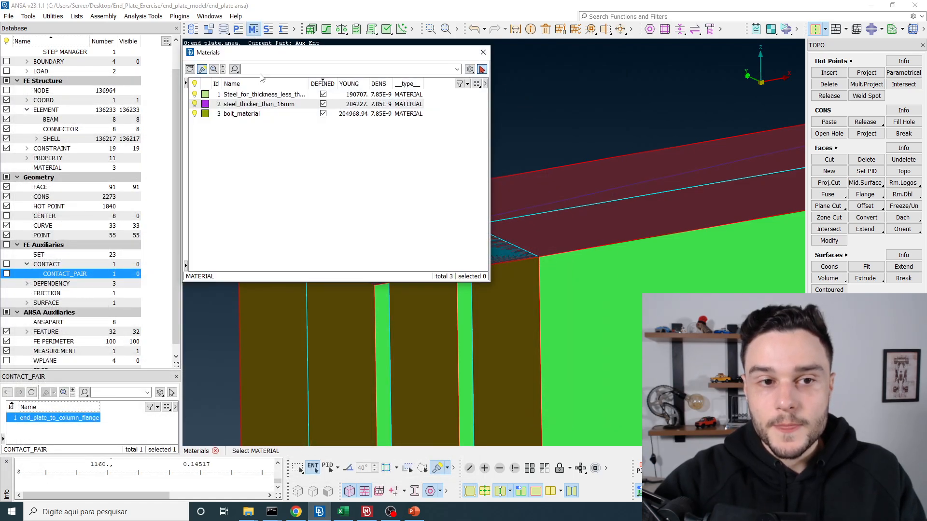
click(260, 94)
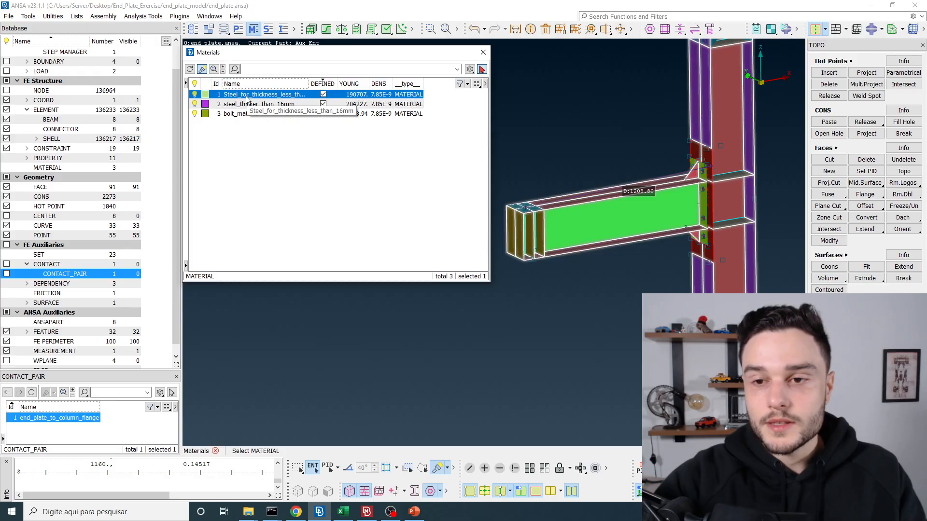
scroll(759, 178, up, 4)
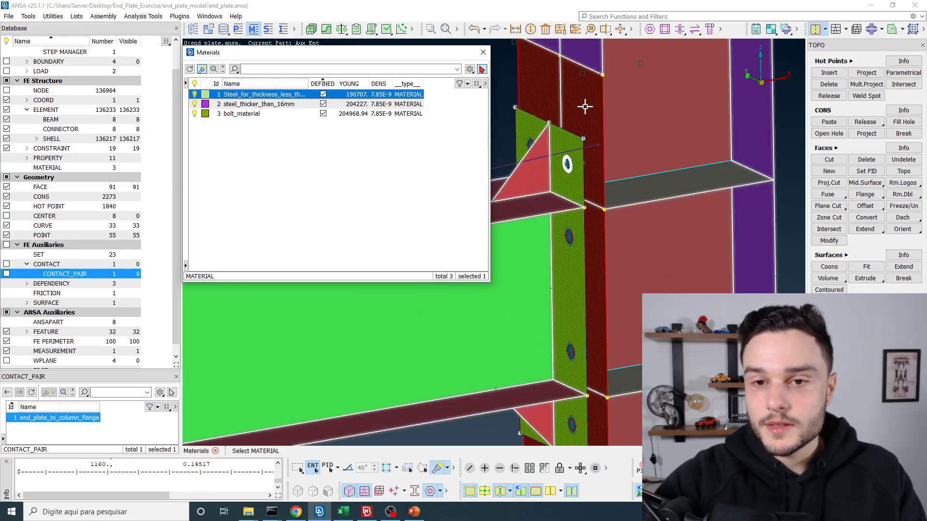
scroll(592, 129, down, 4)
Open the plasticity data table referenced by the Steel_for_thickness_less_than_16mm material
double_click(289, 95)
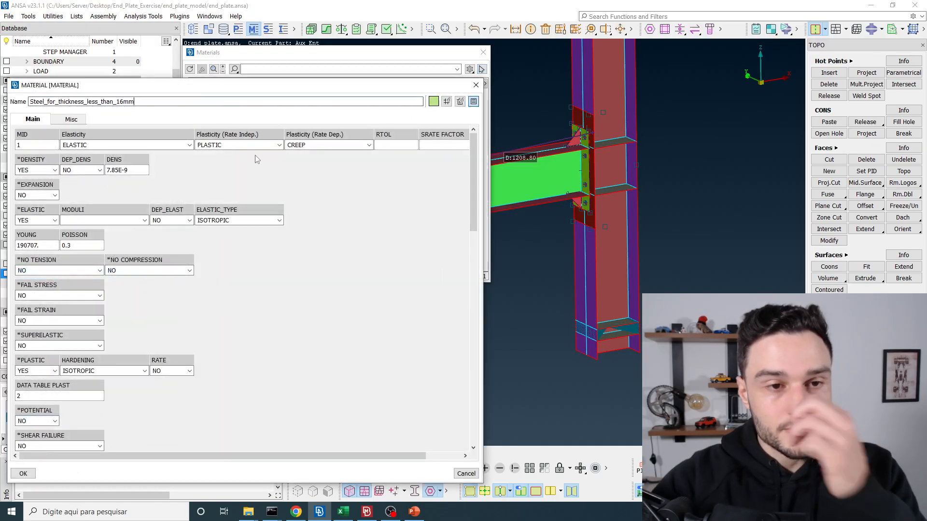
click(40, 394)
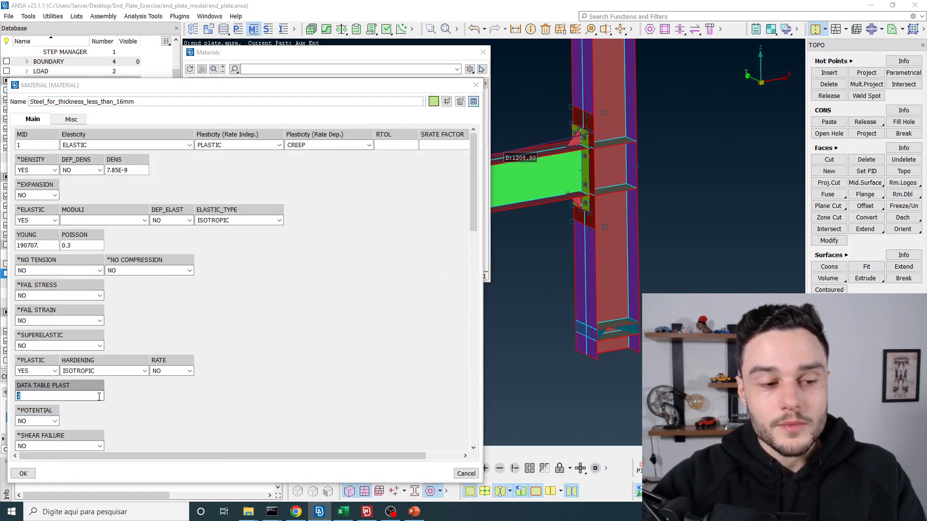
key(F2)
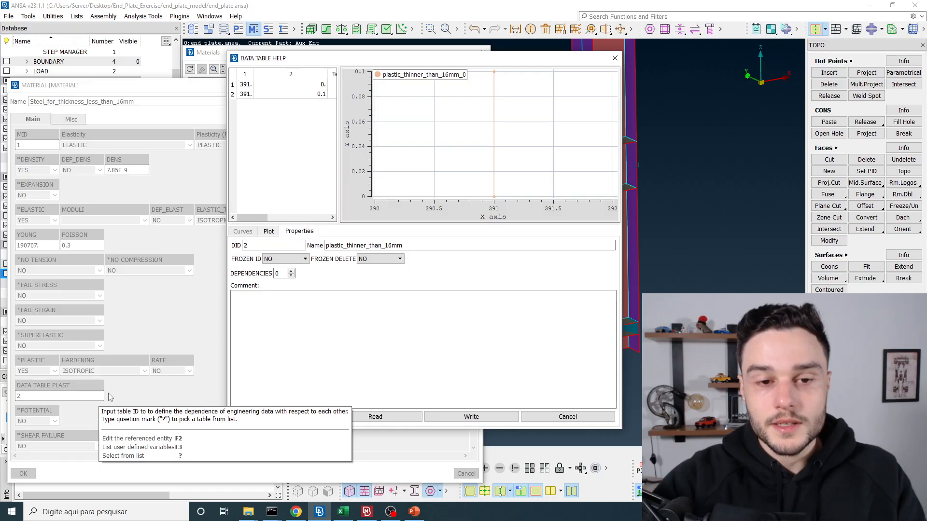
Check the first yield-stress entry in the plasticity data table and switch back to META to view the whole connection model
click(245, 85)
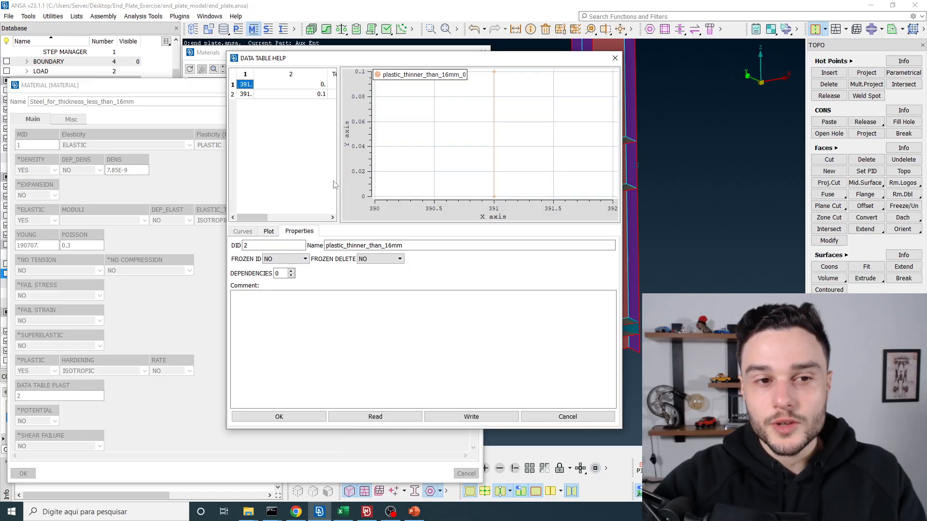
click(367, 514)
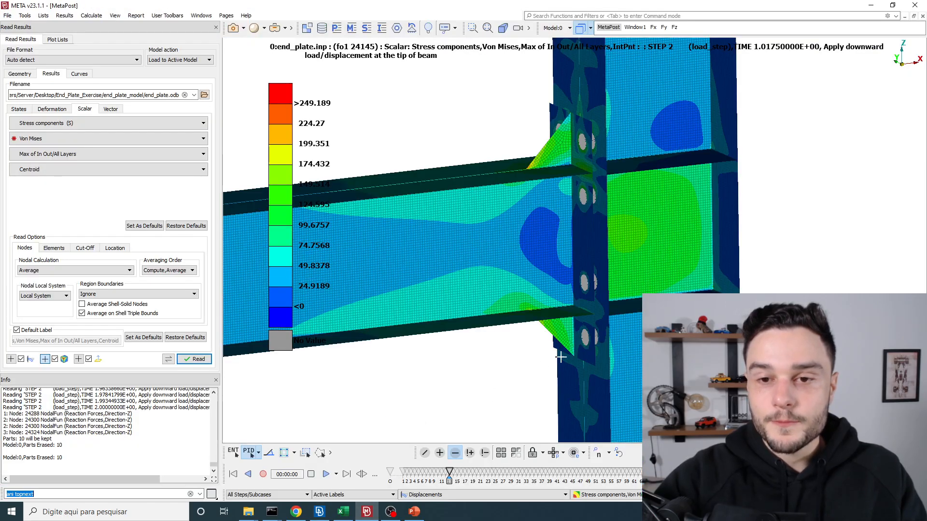
scroll(560, 357, down, 5)
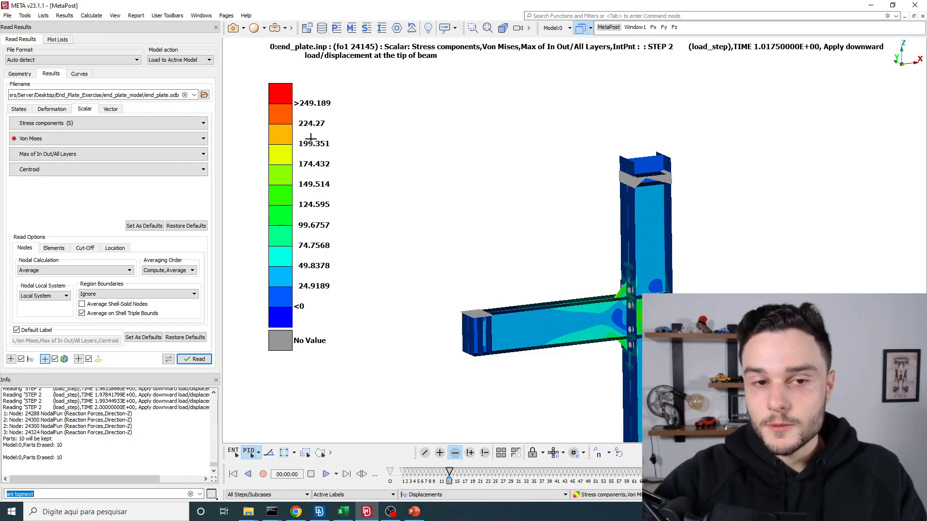
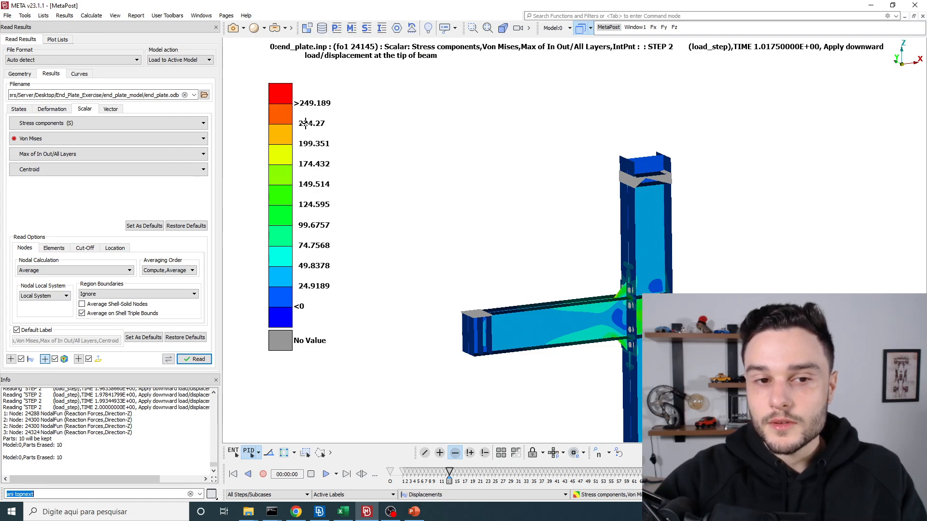
key(Up)
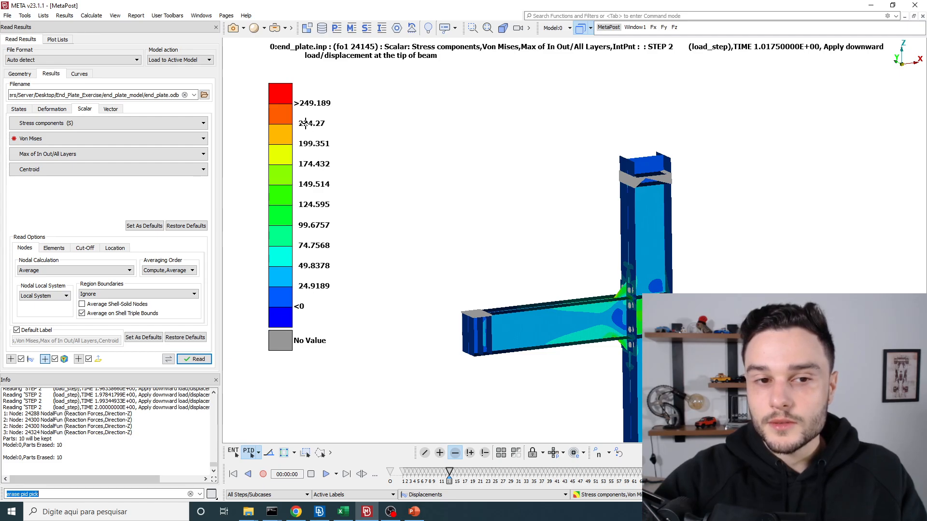
middle_click(414, 292)
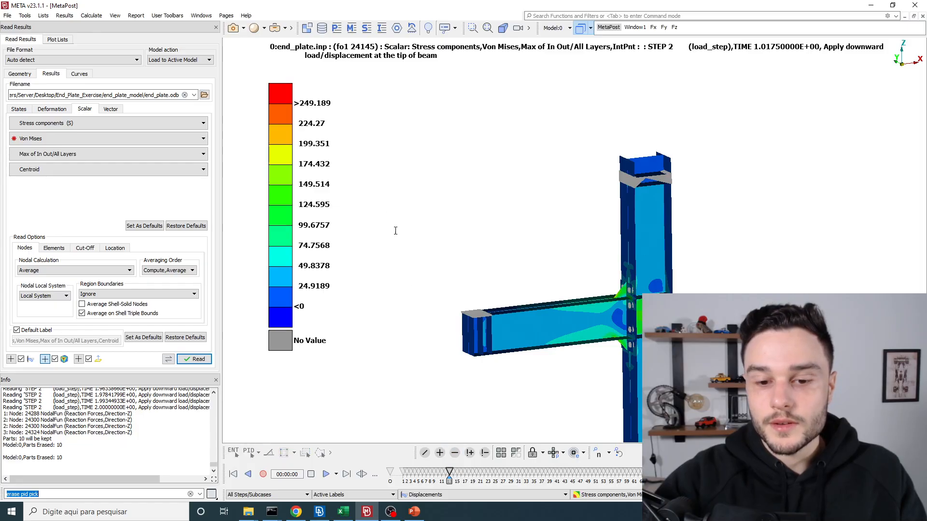
Set the upper limit of the Von Mises fringe bar to 391
double_click(306, 123)
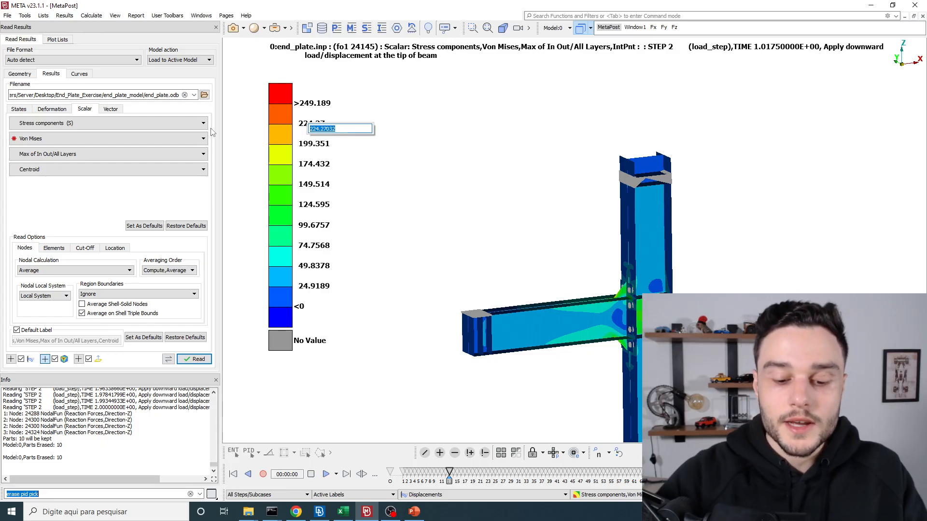
key(Return)
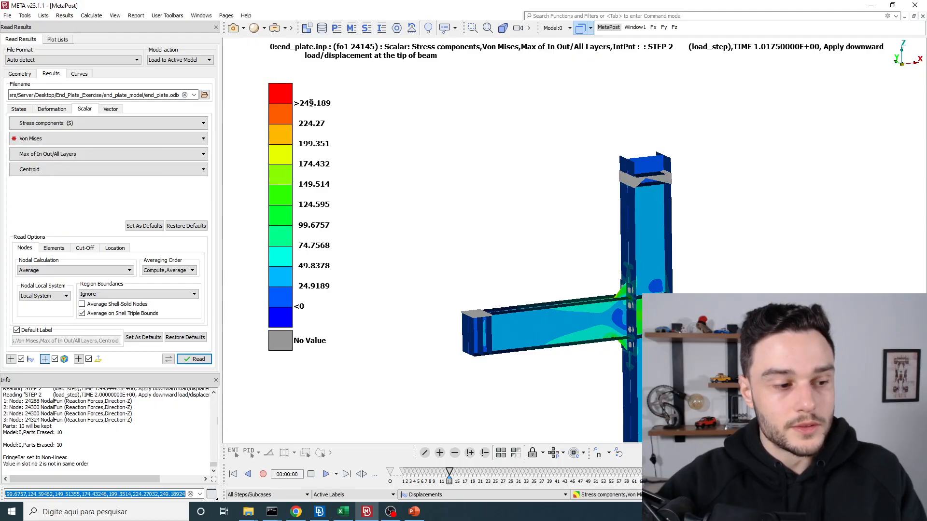
double_click(312, 107)
text(39)
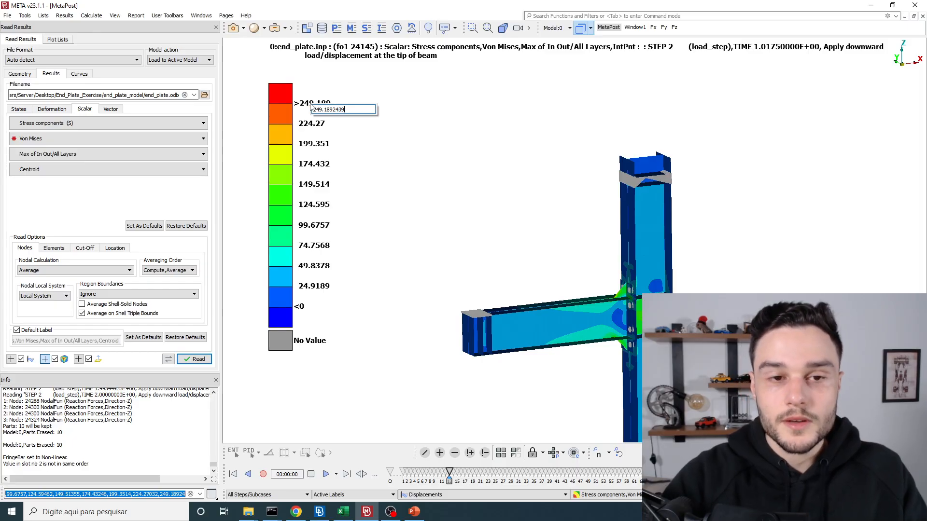
text(1)
key(Return)
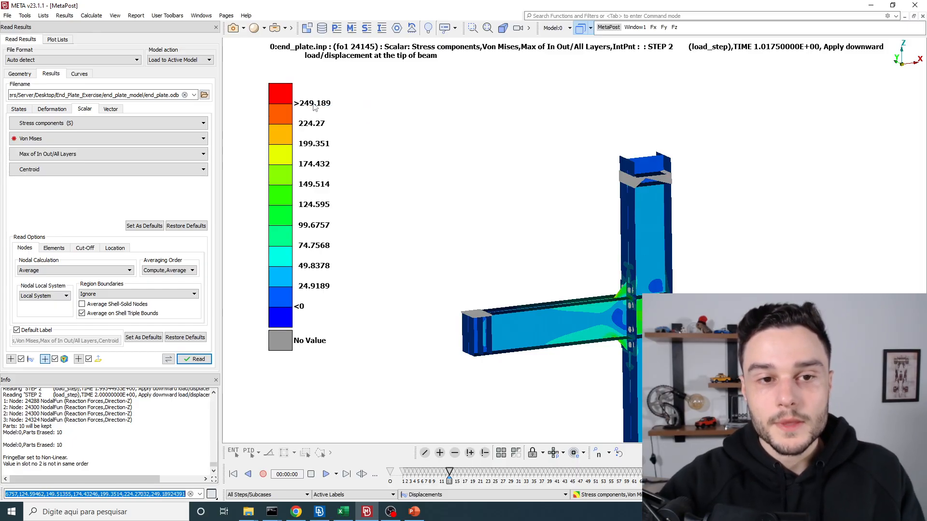
double_click(313, 107)
text(391)
key(Return)
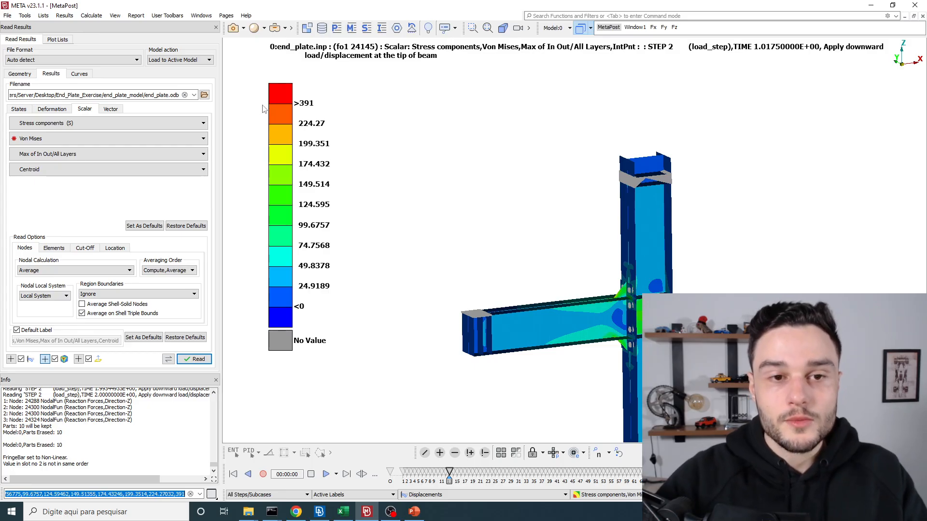
Set the fringe bar's second-highest level to 391 and its upper limit to 400
double_click(309, 128)
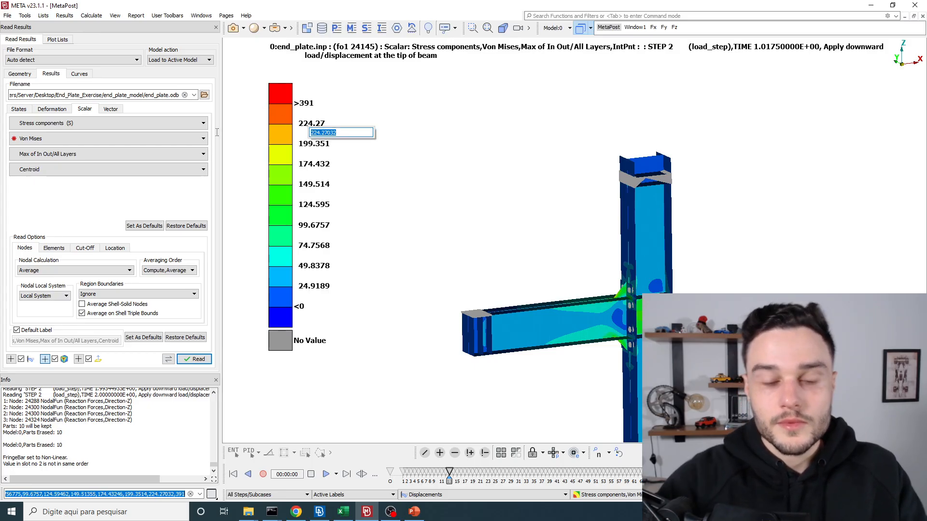
text(398)
key(BackSpace)
text(1)
key(Return)
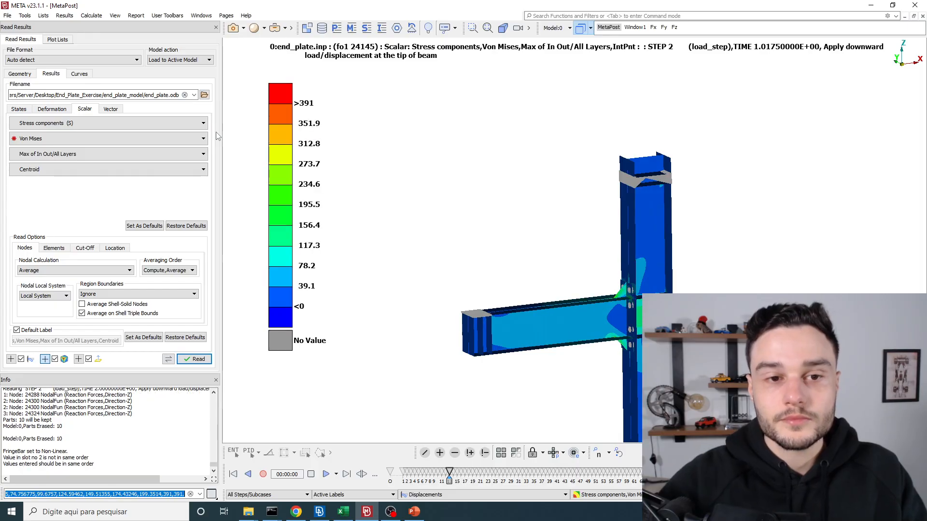
double_click(311, 108)
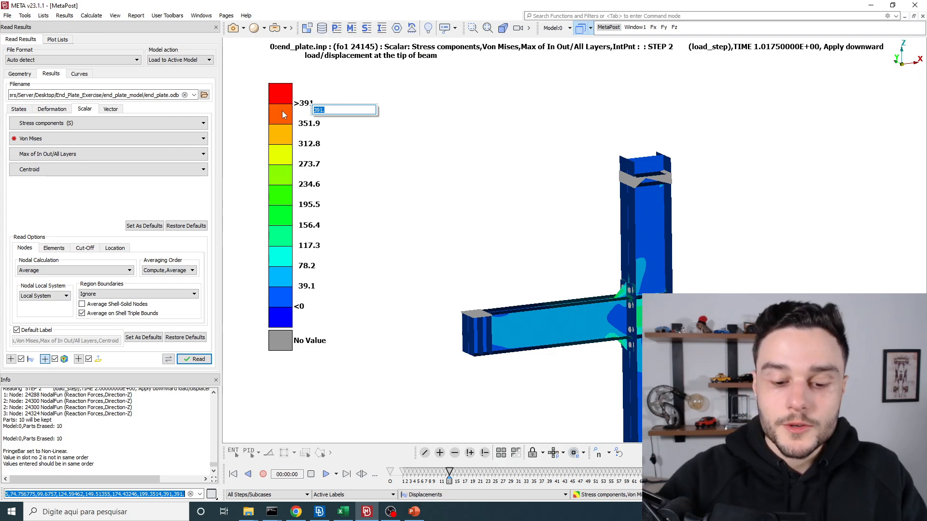
text(400)
key(Return)
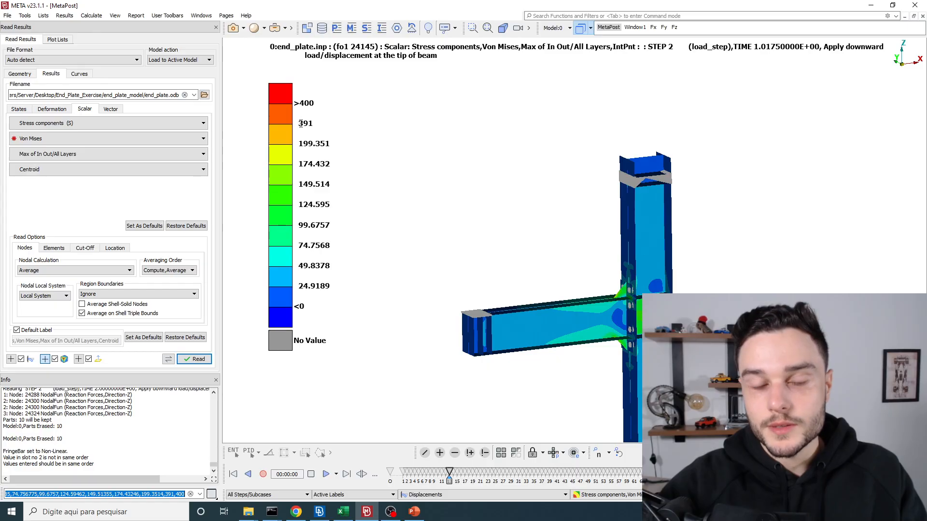
Hide the end plate and the column flange segment behind it by erasing them by PID
scroll(433, 139, down, 4)
scroll(488, 231, up, 5)
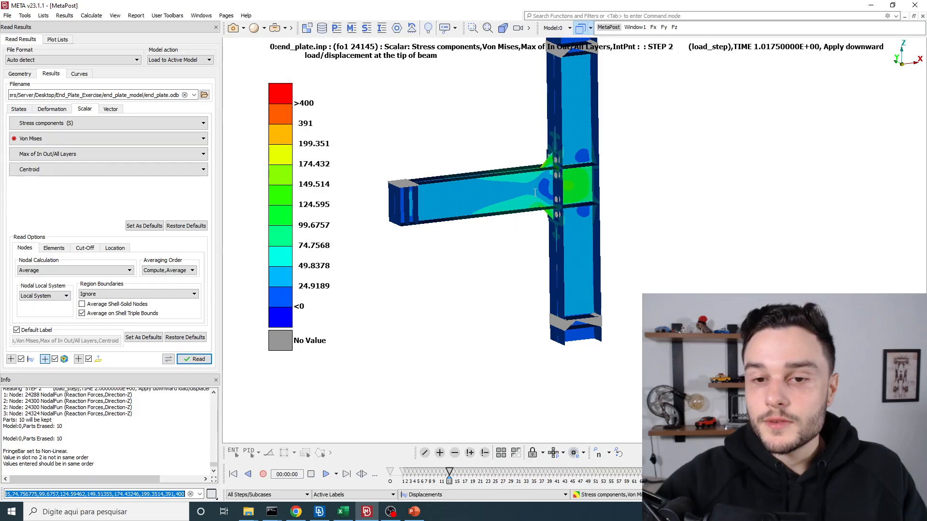
scroll(535, 192, up, 5)
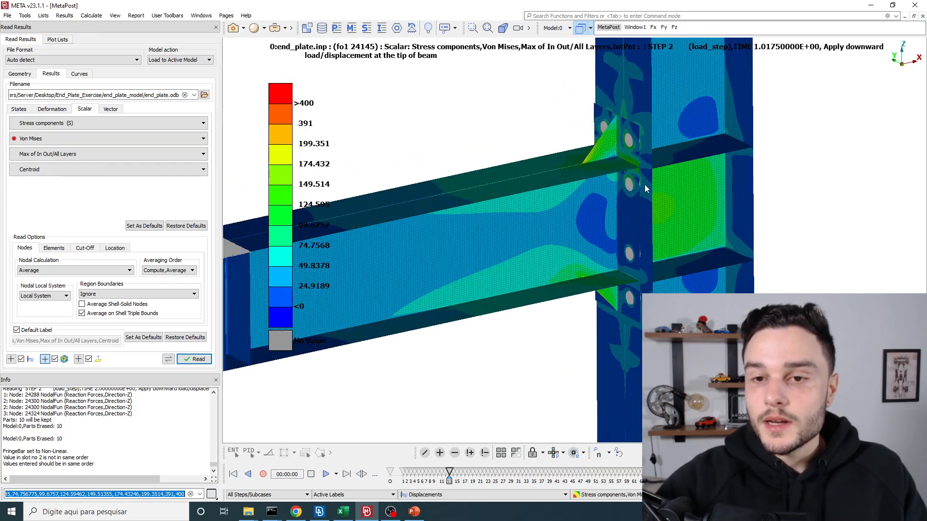
scroll(645, 184, up, 5)
scroll(502, 437, down, 3)
click(454, 452)
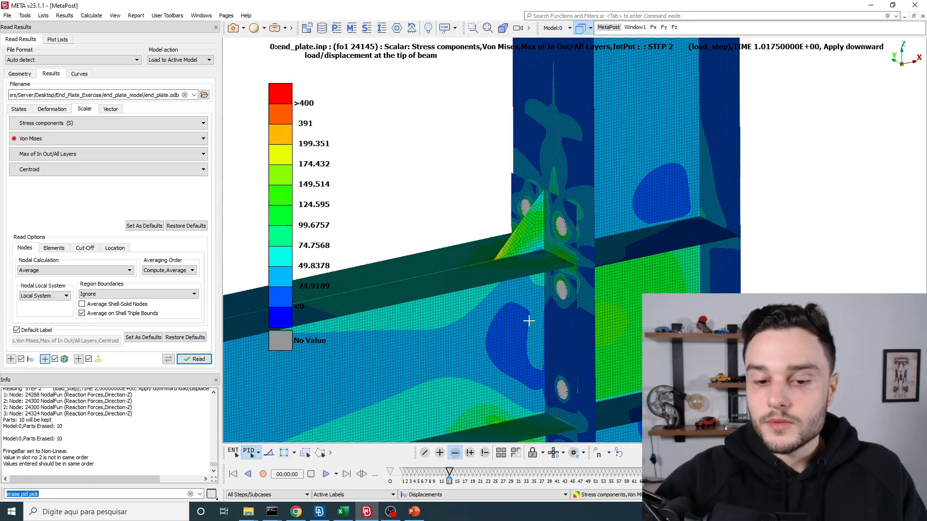
scroll(570, 211, up, 4)
scroll(513, 197, down, 4)
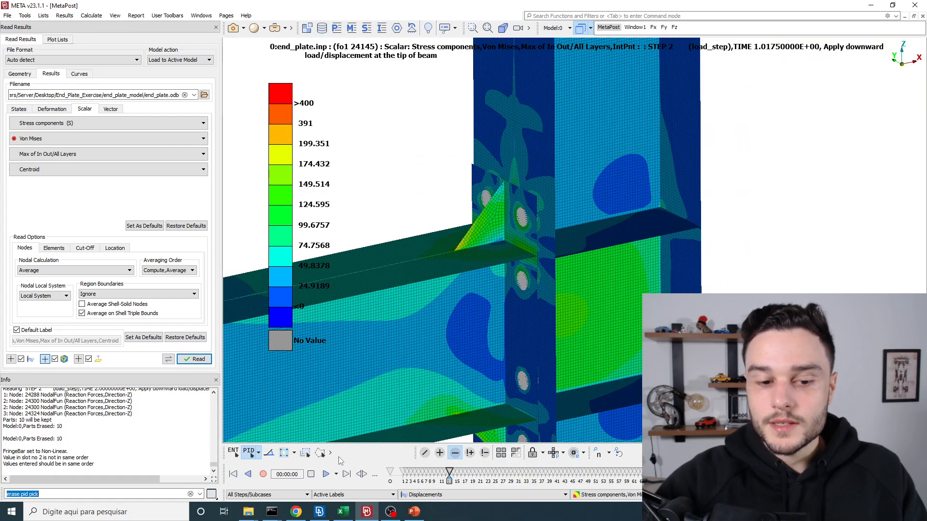
click(258, 453)
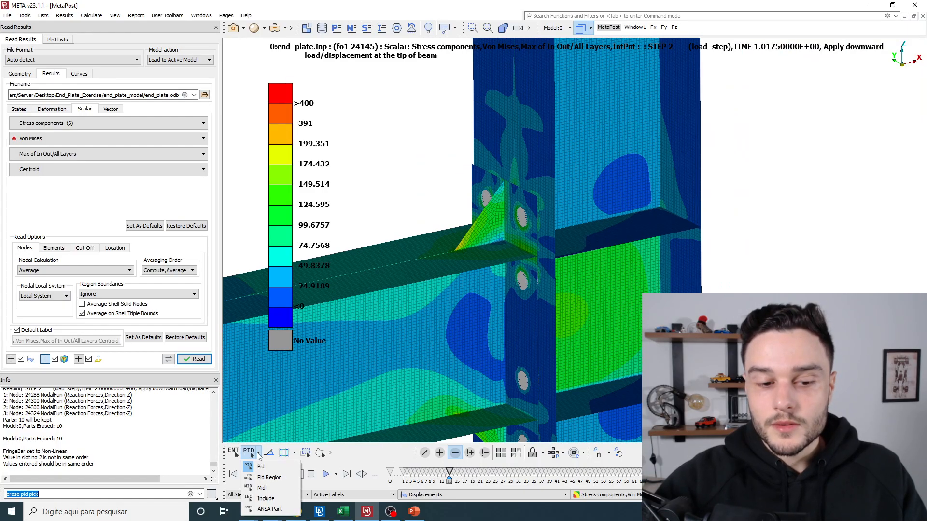
click(261, 467)
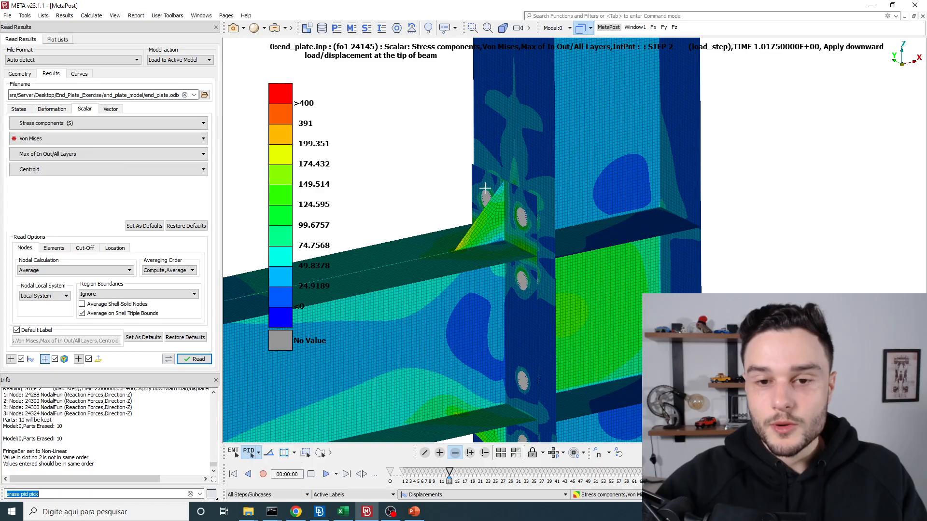
click(516, 195)
scroll(517, 195, up, 5)
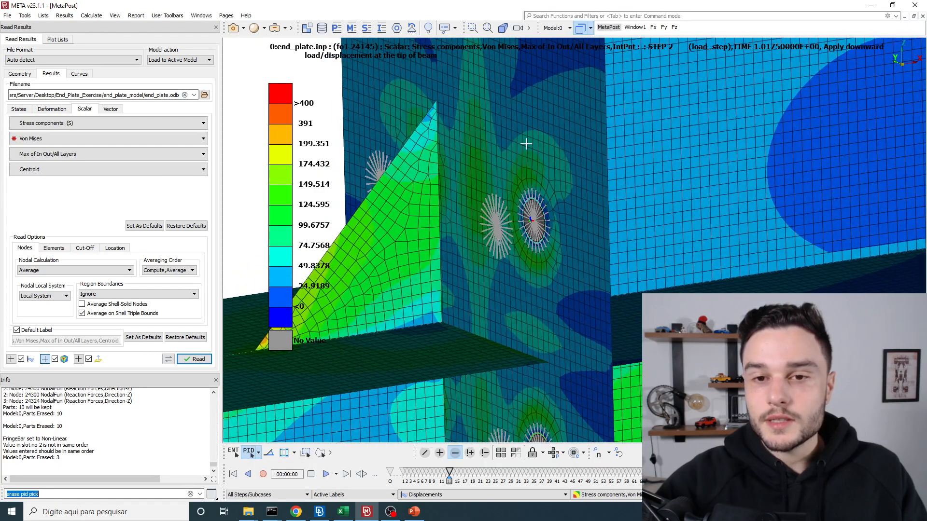
click(559, 88)
scroll(559, 88, down, 10)
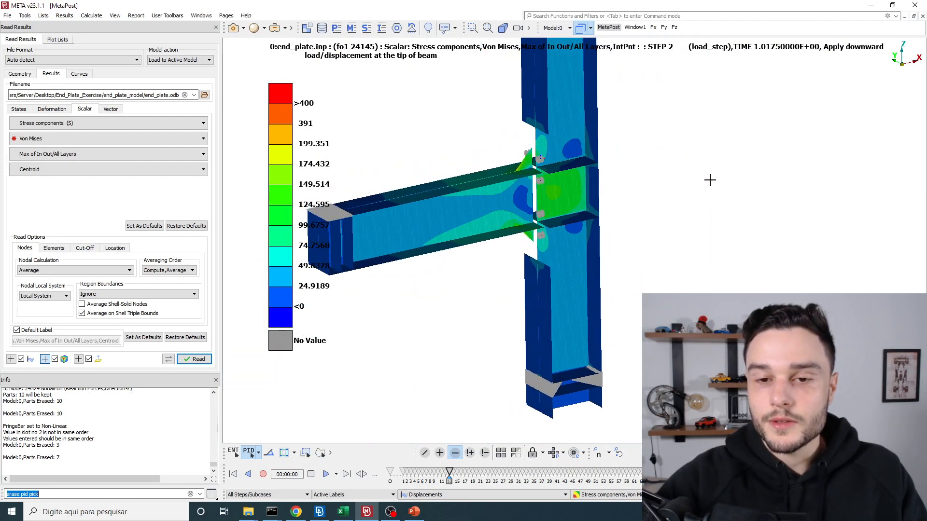
key(Escape)
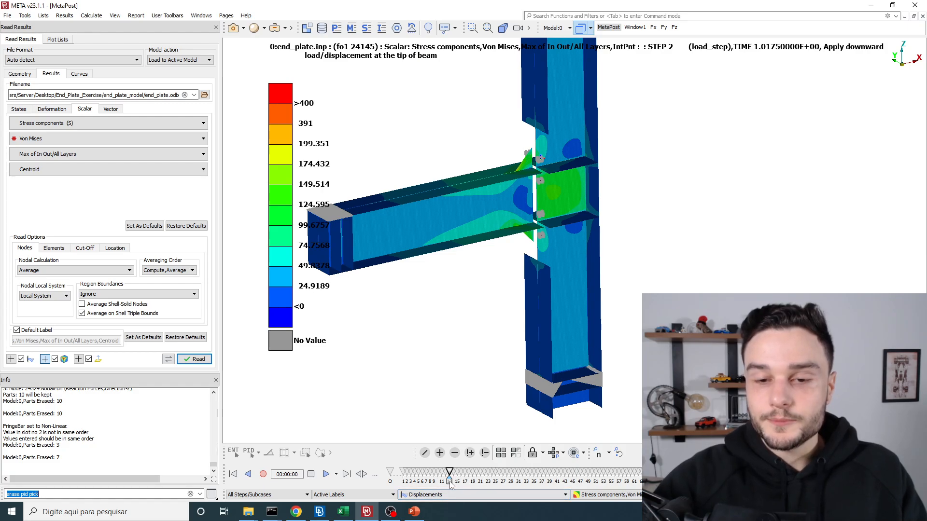
Compare the Von Mises stress in the beam and column webs at load-step times 1.01 and 1.0175
mouse_move(450, 484)
mouse_down()
mouse_move(425, 484)
mouse_move(445, 484)
mouse_up()
scroll(596, 186, up, 10)
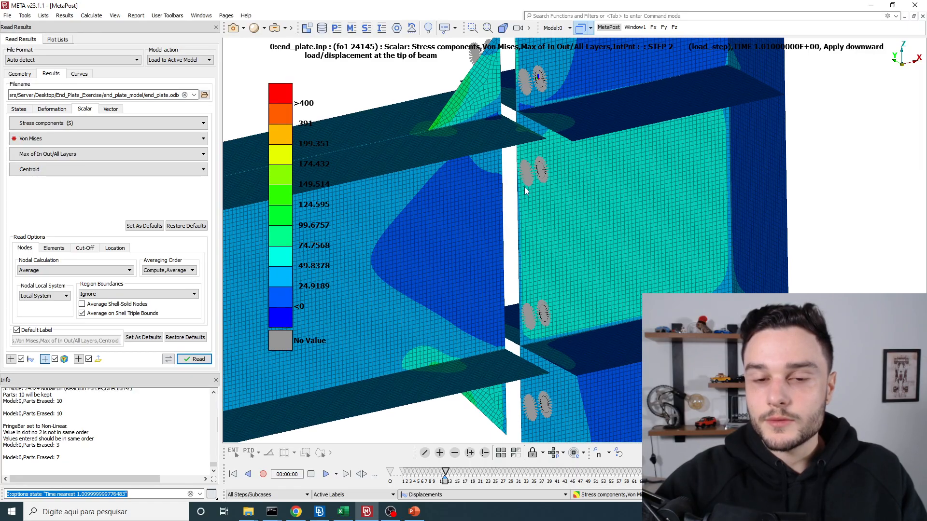
ctrl+drag(418, 169, 454, 170)
drag(445, 481, 426, 481)
key(Right)
key(Right)
key(Right)
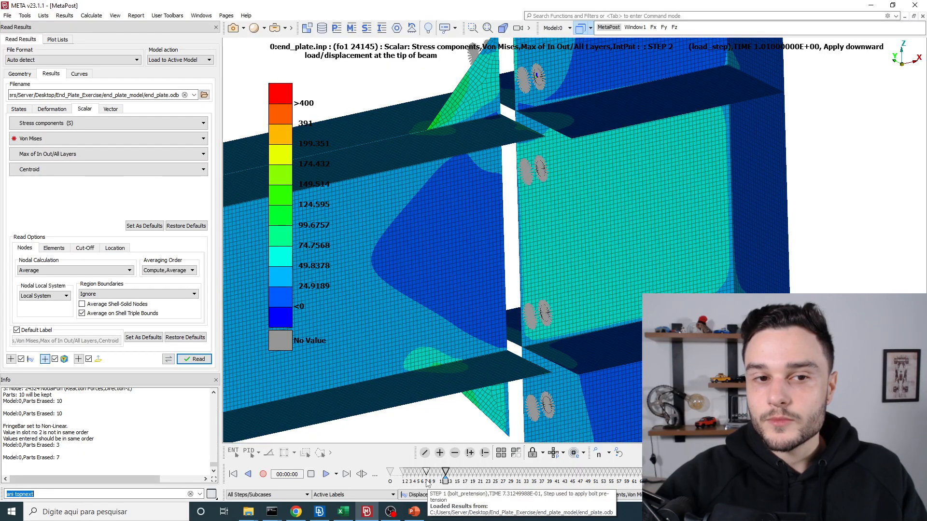
key(Right)
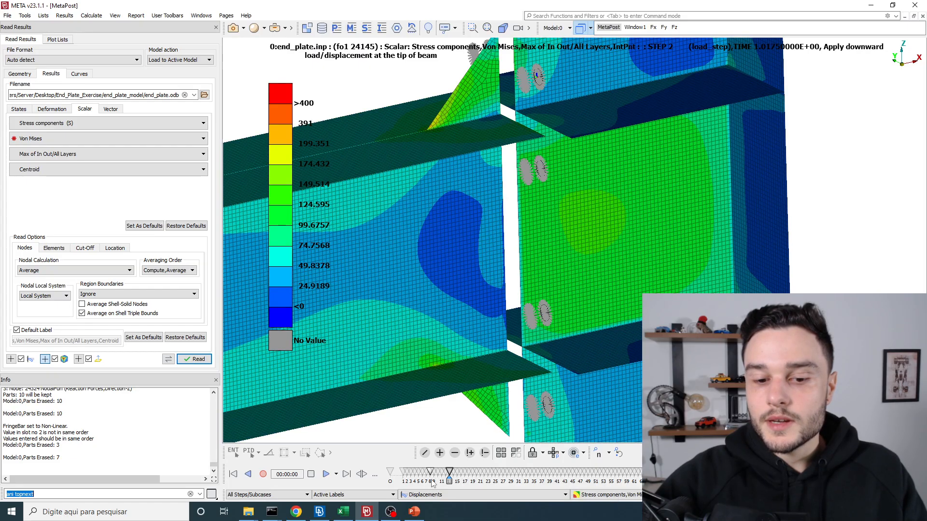
Examine the Von Mises stress at the tips of the upper and lower triangular beam stiffeners against the 391 level
scroll(549, 300, down, 3)
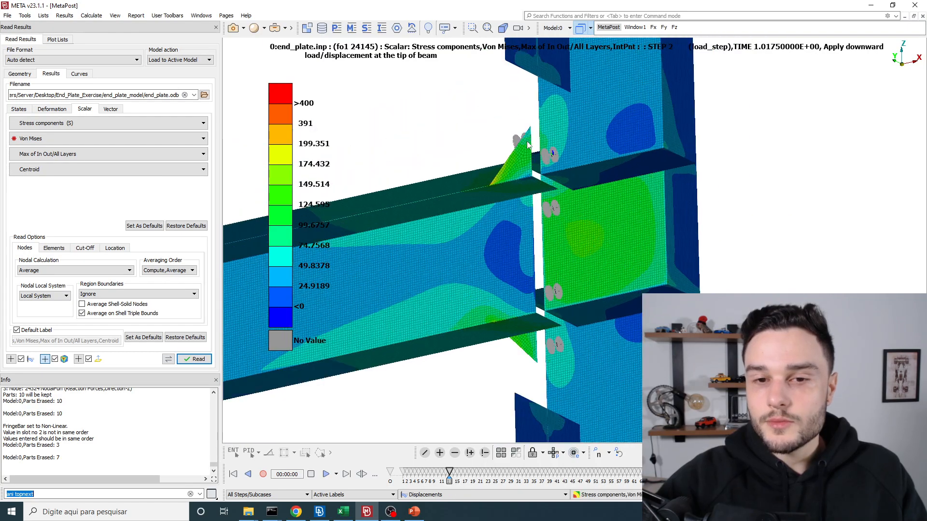
scroll(487, 227, up, 8)
ctrl+drag(493, 216, 498, 186)
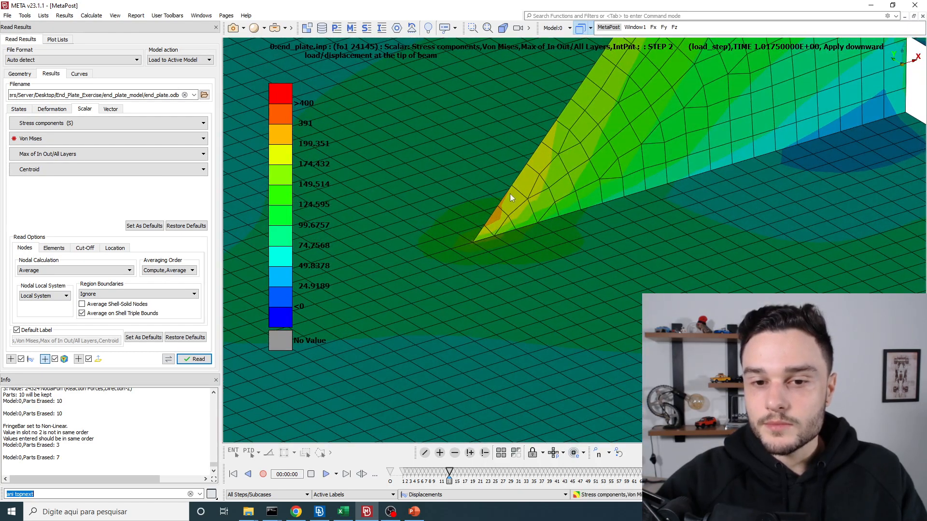
scroll(471, 178, down, 3)
scroll(498, 211, up, 8)
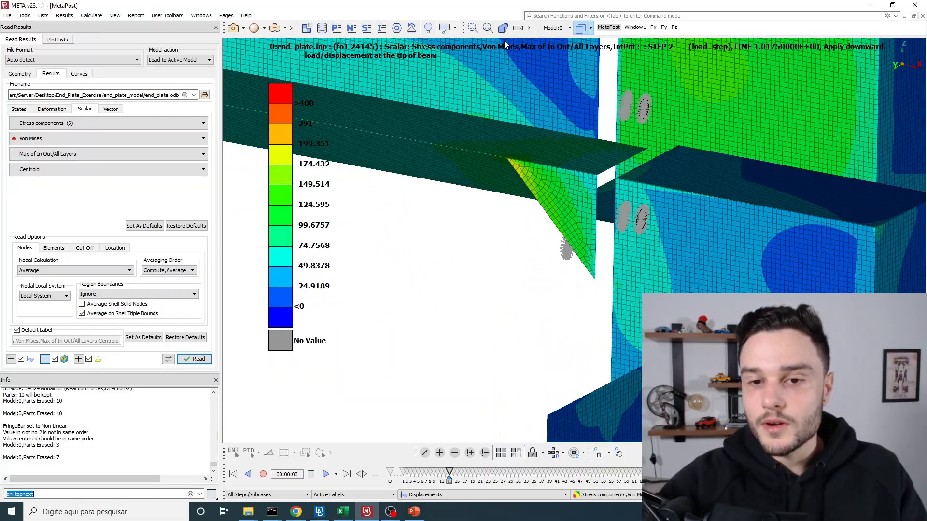
scroll(495, 213, down, 6)
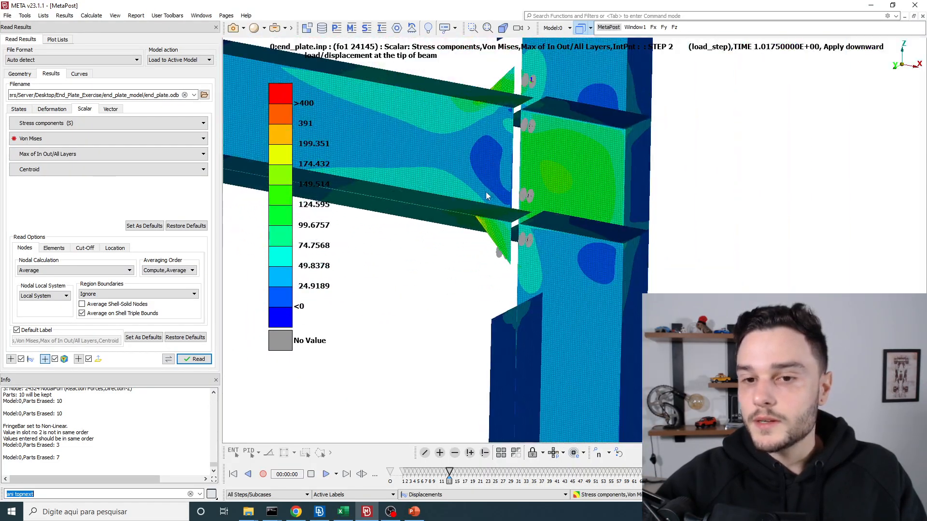
ctrl+drag(486, 192, 475, 212)
scroll(473, 213, up, 8)
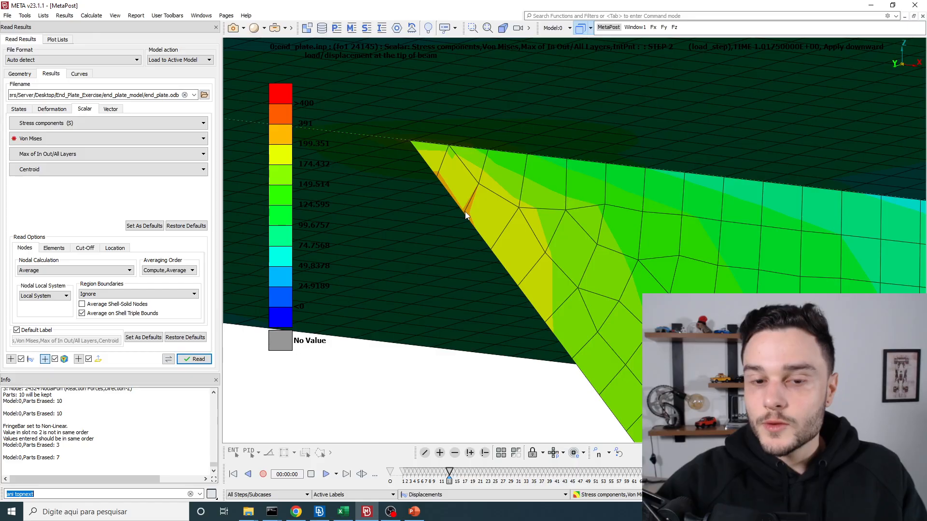
scroll(465, 211, up, 3)
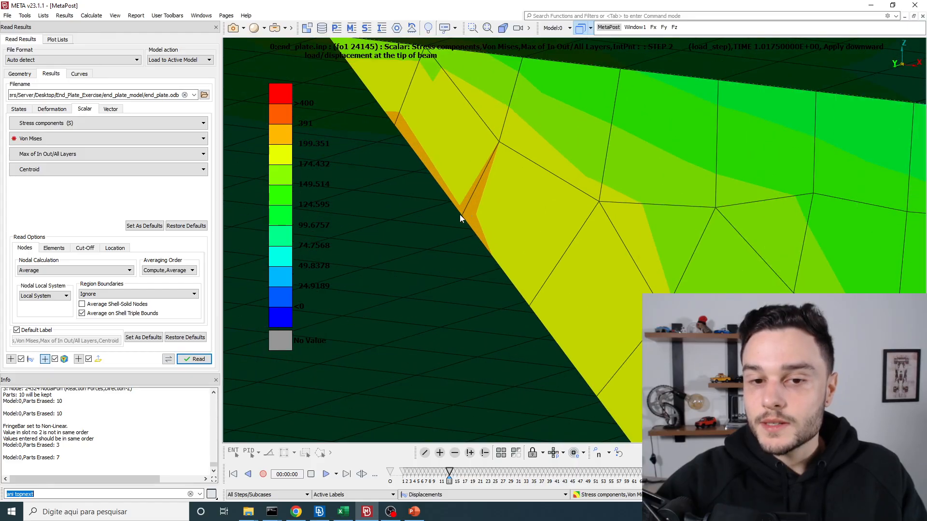
scroll(464, 245, down, 5)
scroll(466, 248, up, 5)
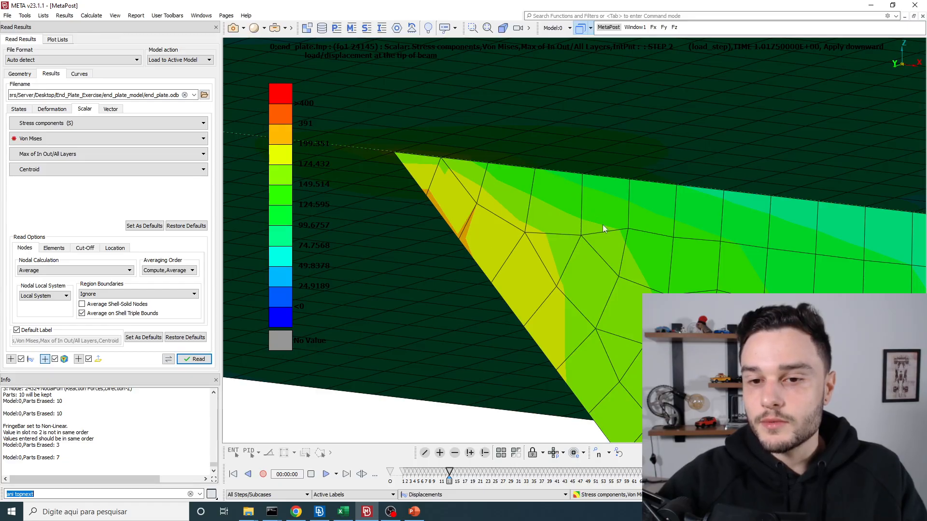
scroll(578, 239, down, 6)
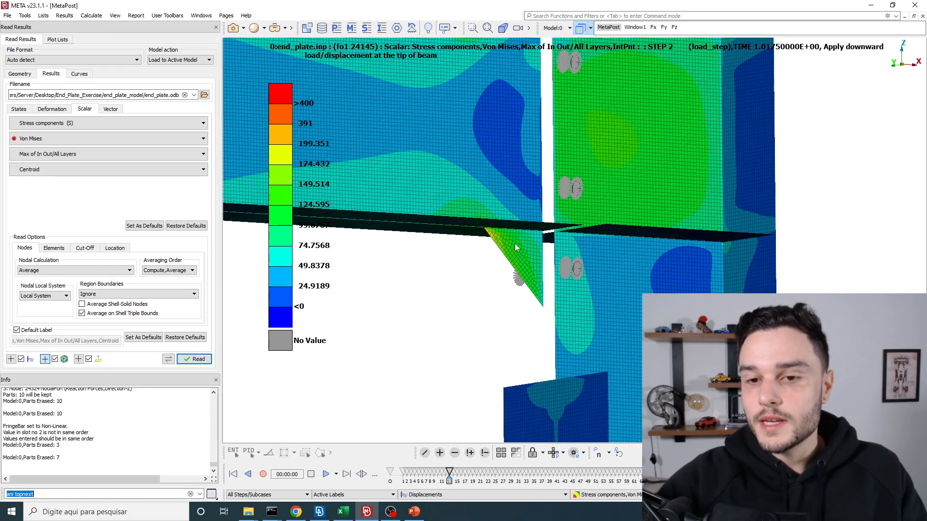
Advance the load step to time 1.02875 and examine the Von Mises stress in the column web panel and upper triangular stiffener
scroll(494, 236, up, 1)
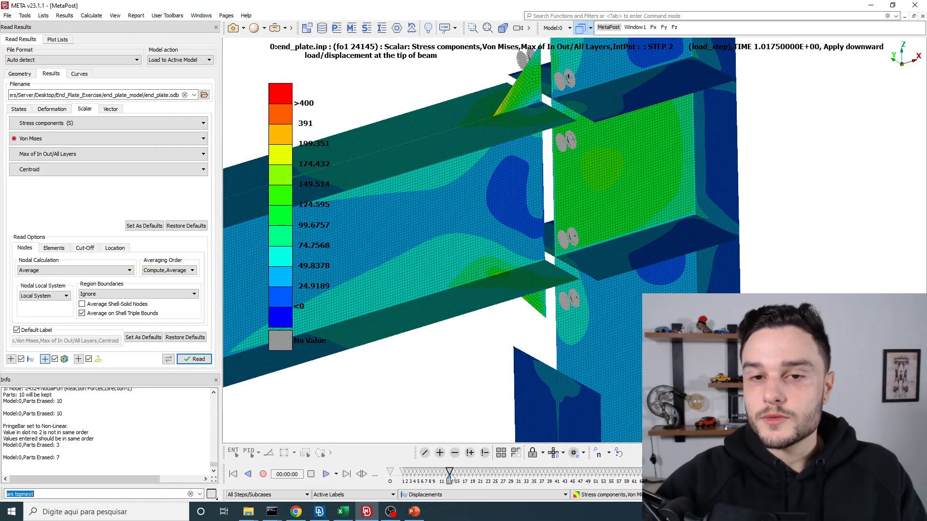
drag(448, 477, 453, 477)
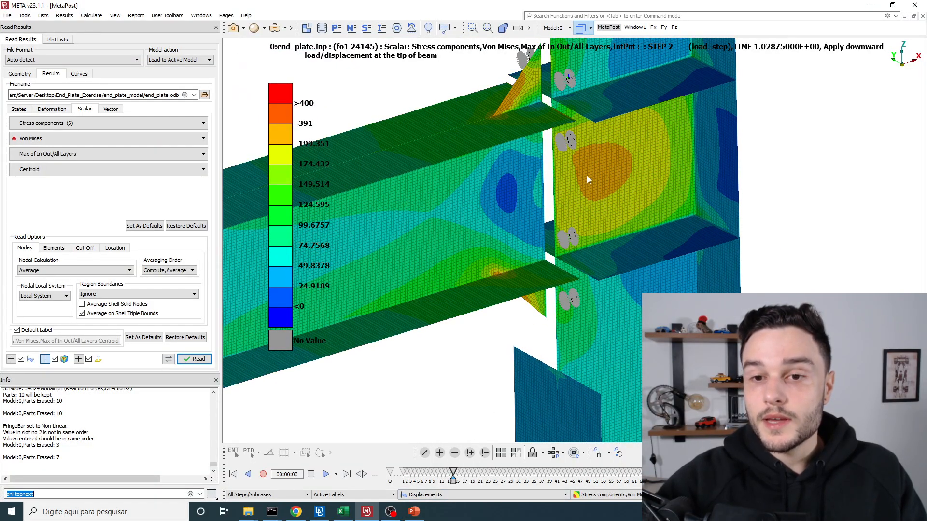
scroll(586, 176, up, 3)
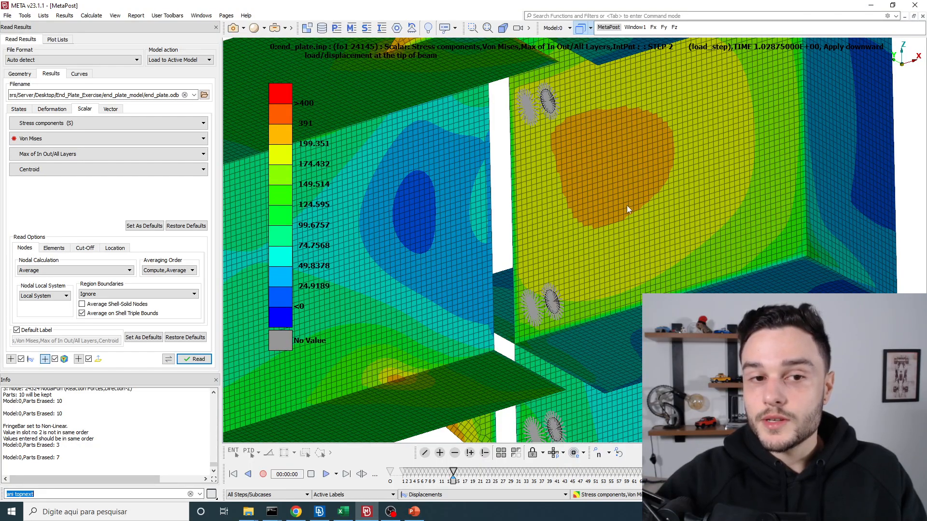
mouse_move(557, 164)
ctrl+mouse_down()
mouse_move(595, 212)
mouse_move(568, 235)
mouse_move(550, 149)
mouse_move(540, 167)
ctrl+mouse_up()
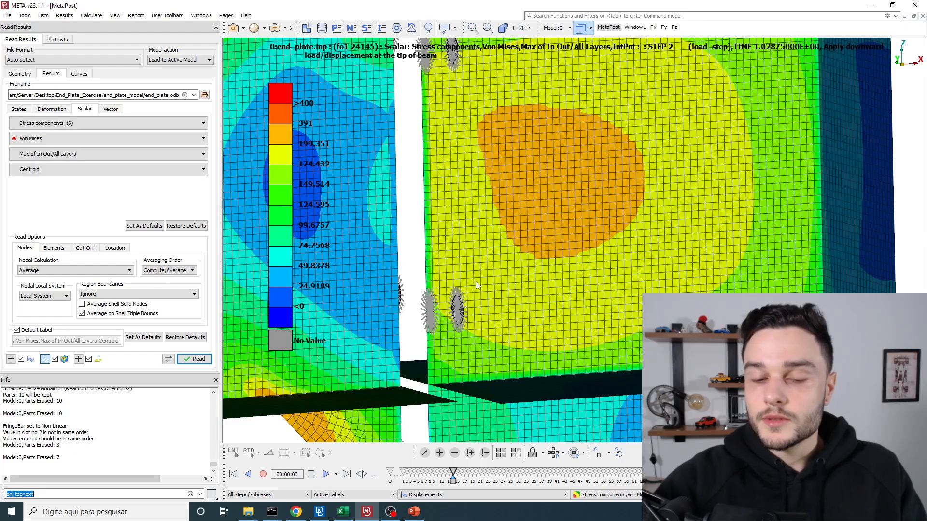
scroll(685, 193, down, 5)
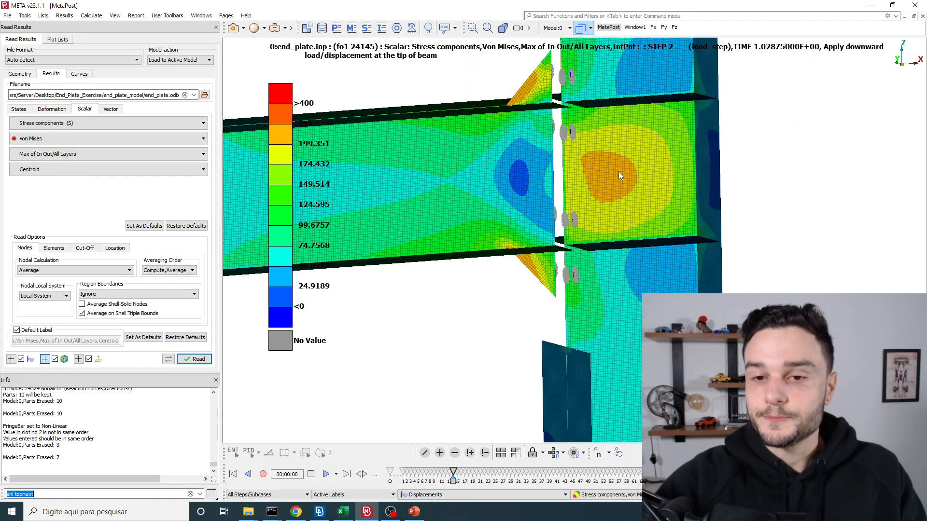
scroll(543, 106, up, 5)
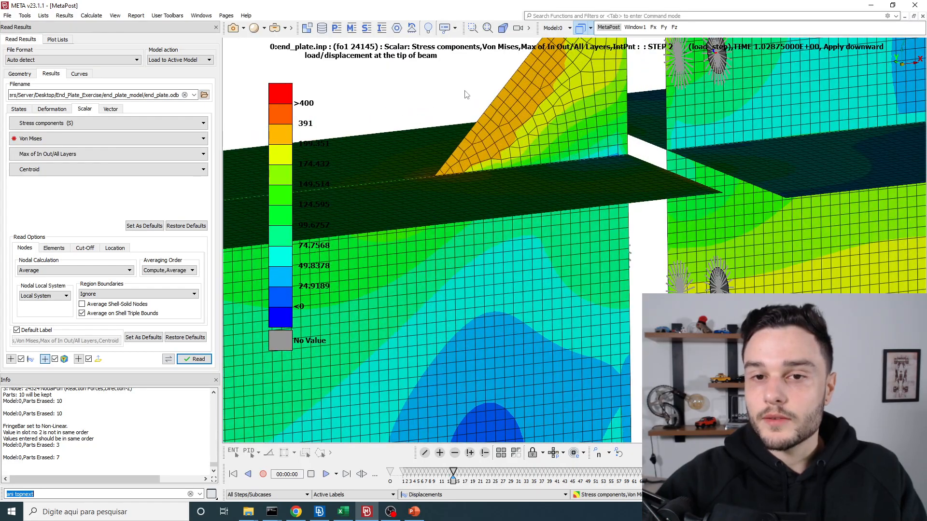
ctrl+drag(563, 49, 519, 147)
ctrl+drag(598, 234, 507, 199)
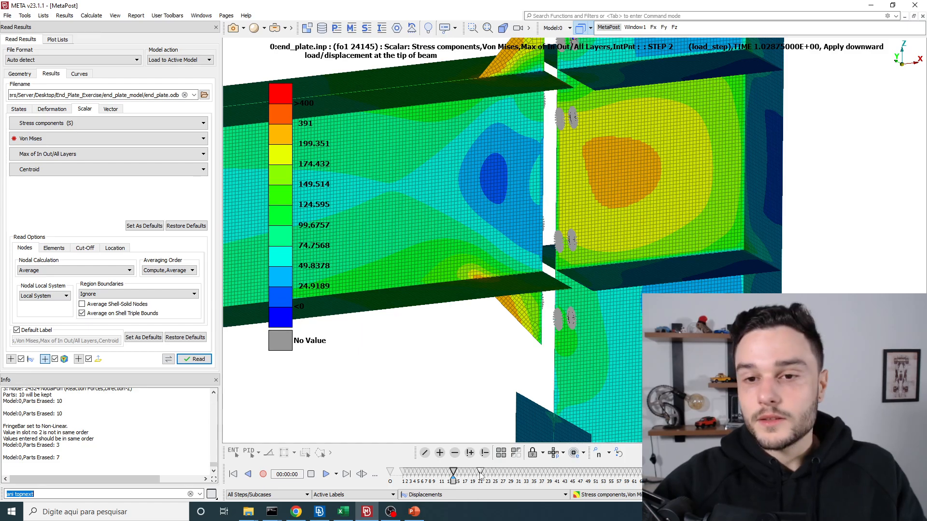
Advance to time 1.045625 and examine the Von Mises stress in the column web panel, column stiffeners and beam flanges
scroll(480, 475, up, 1)
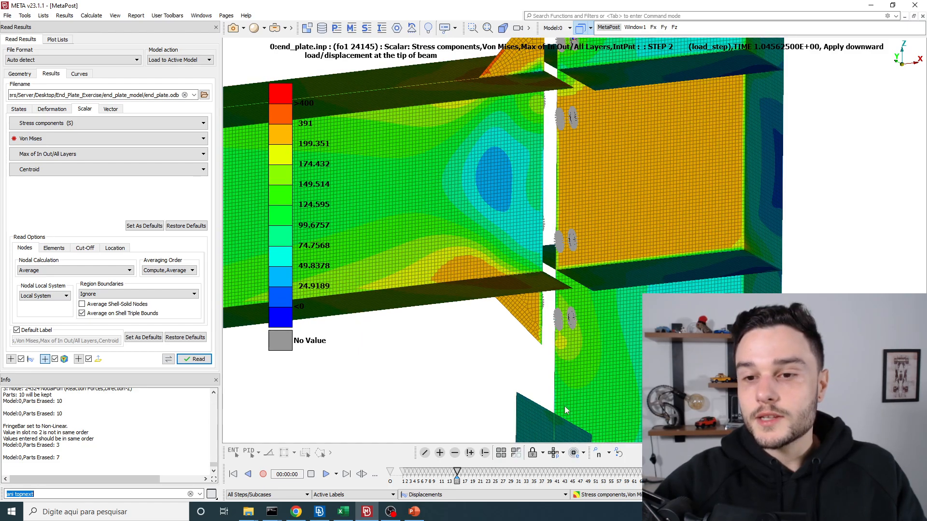
scroll(704, 177, up, 1)
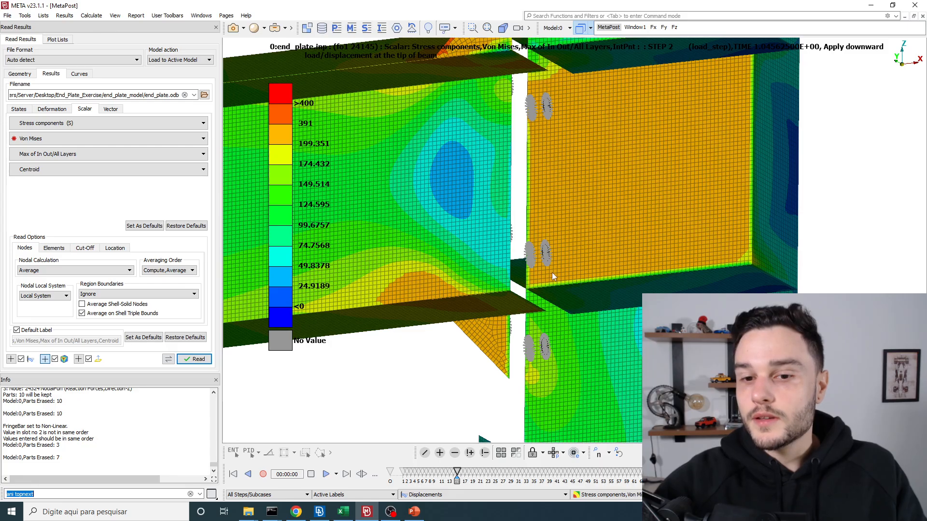
ctrl+drag(571, 99, 584, 264)
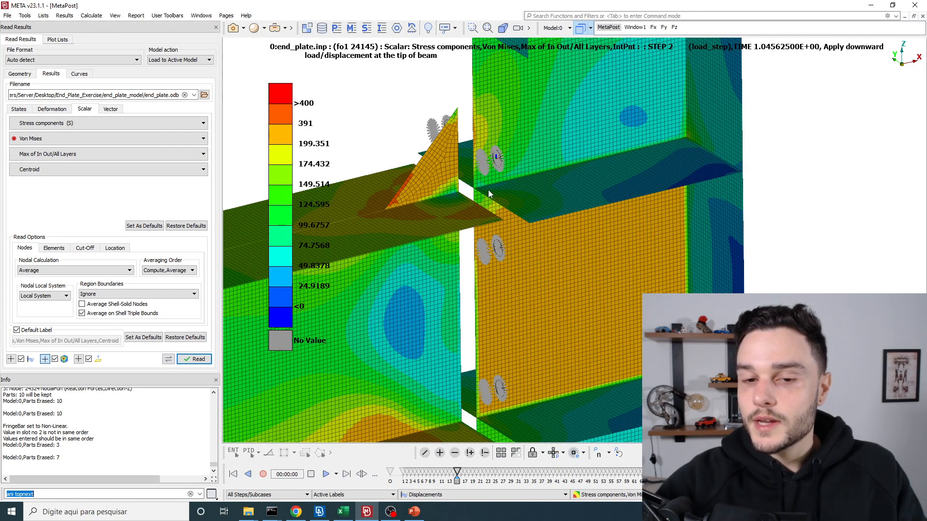
ctrl+drag(605, 281, 683, 184)
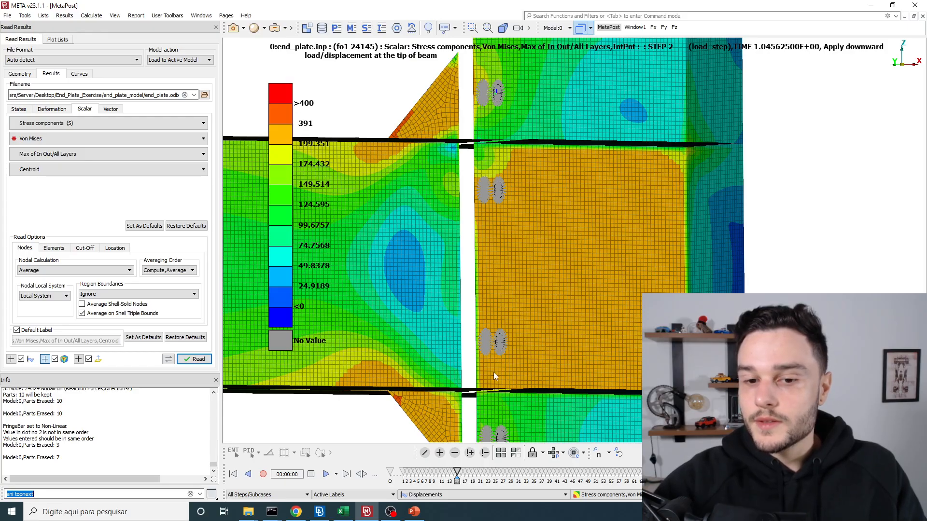
ctrl+drag(494, 381, 702, 118)
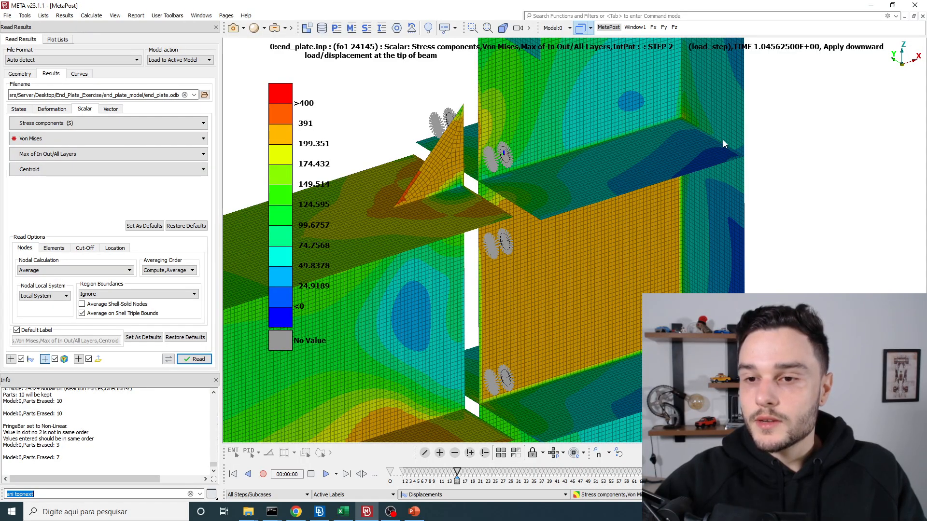
Compare the Von Mises stress at times 1.0709375 and 1.045625, inspecting the upper triangular stiffener's tip at the earlier time
click(510, 472)
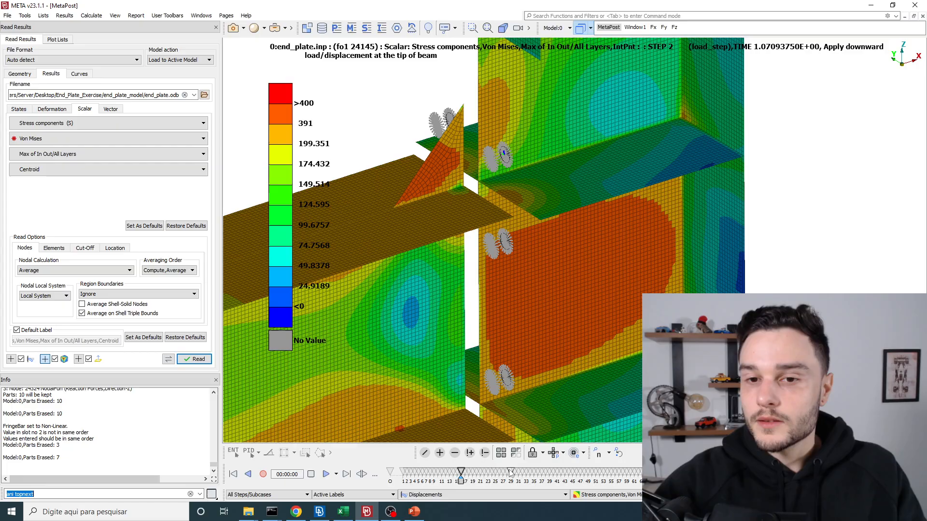
scroll(509, 472, up, 1)
scroll(510, 472, down, 2)
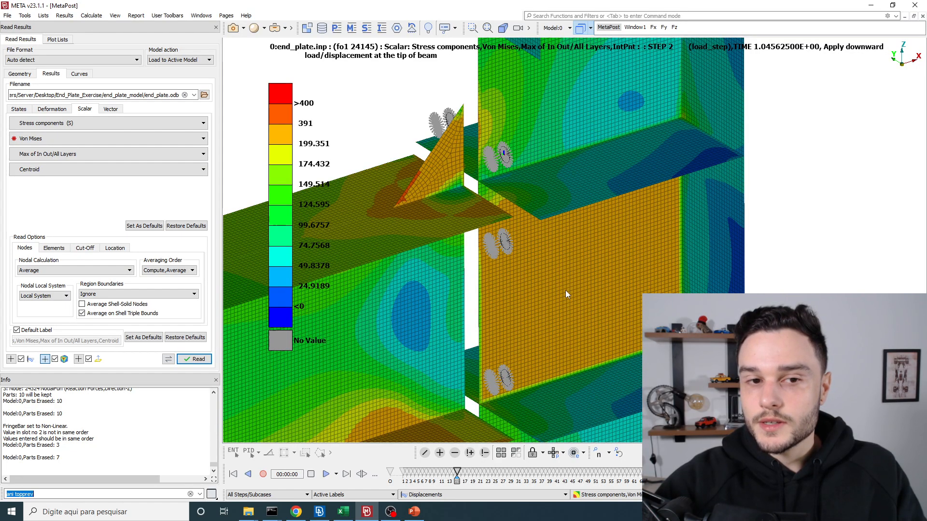
ctrl+drag(566, 291, 573, 186)
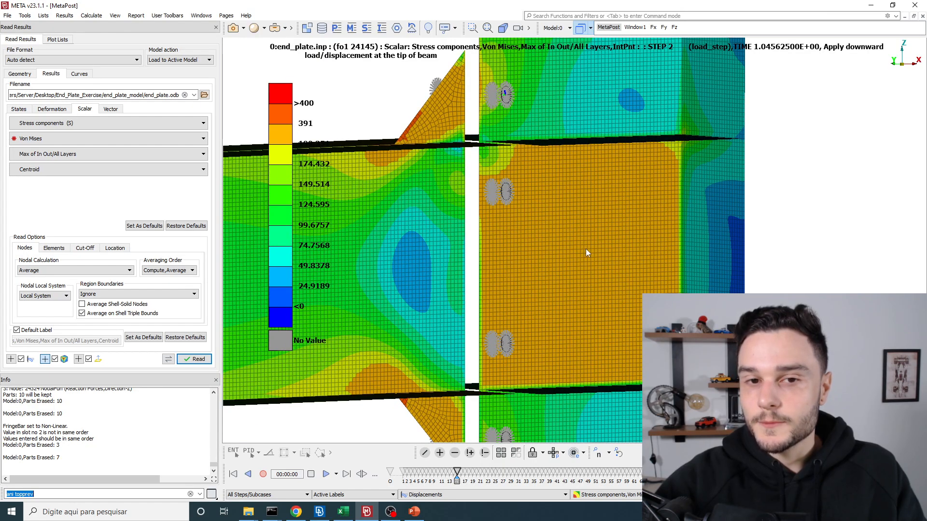
scroll(434, 136, up, 3)
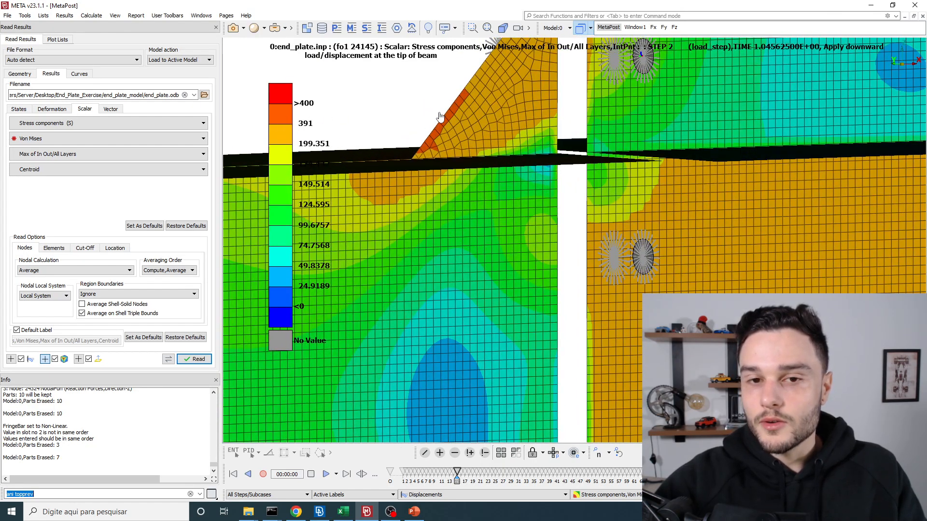
scroll(429, 130, down, 4)
ctrl+drag(428, 130, 438, 139)
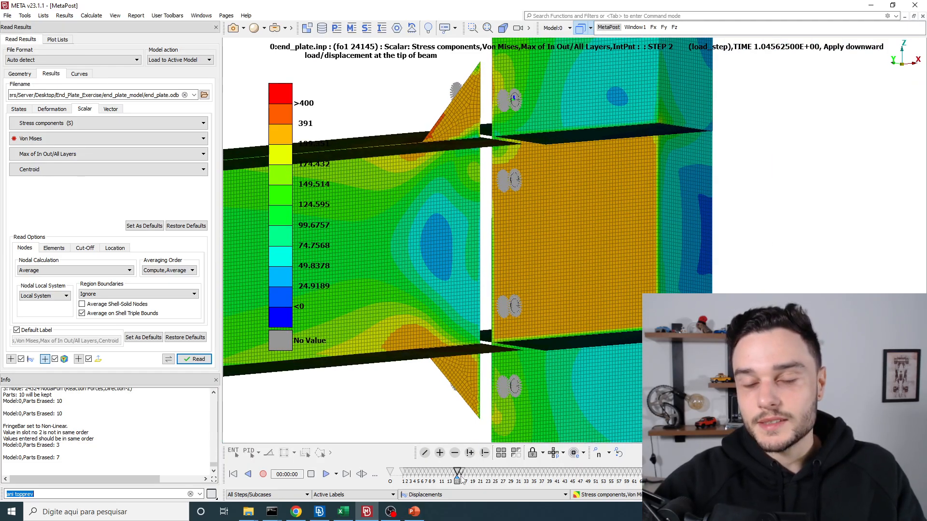
Advance to time 1.0709375 and examine the Von Mises stress in both triangular beam stiffeners and the column web panel
key(Right)
key(Left)
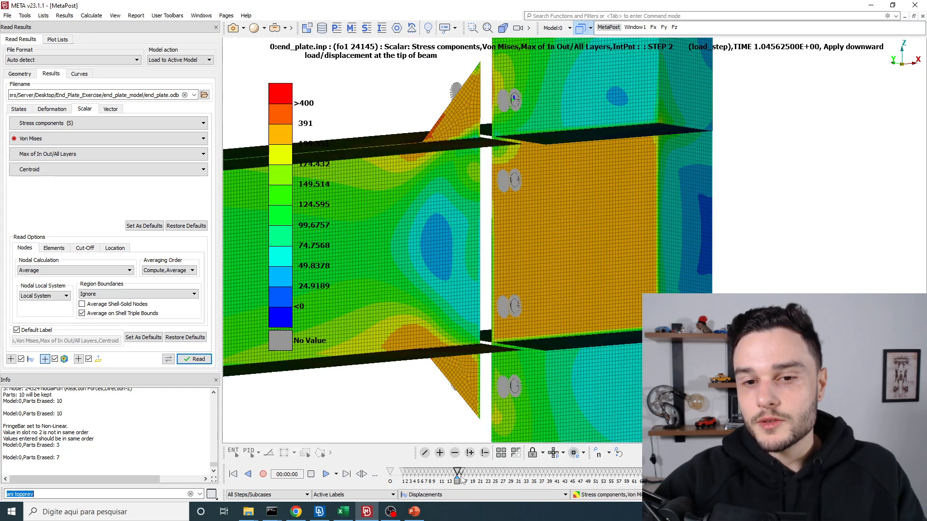
key(Right)
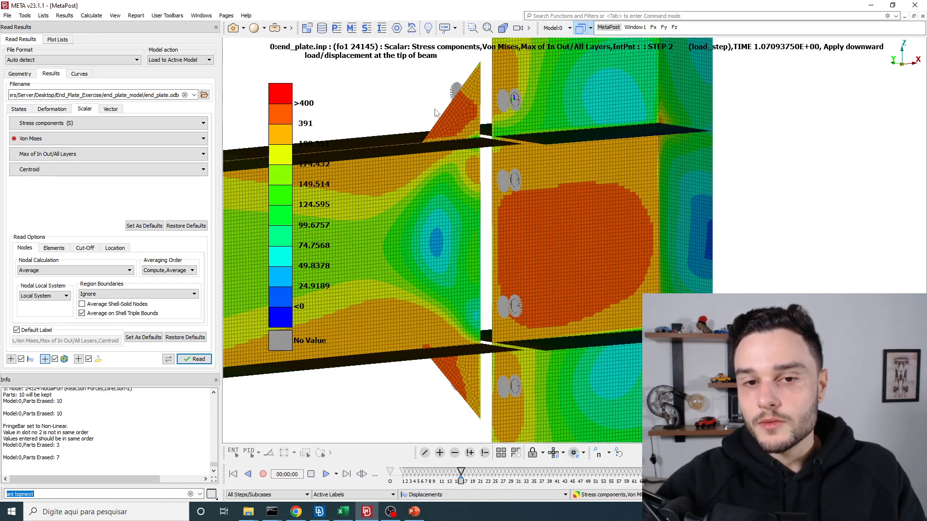
scroll(444, 112, up, 2)
scroll(480, 122, down, 3)
scroll(434, 376, up, 2)
ctrl+drag(473, 351, 470, 282)
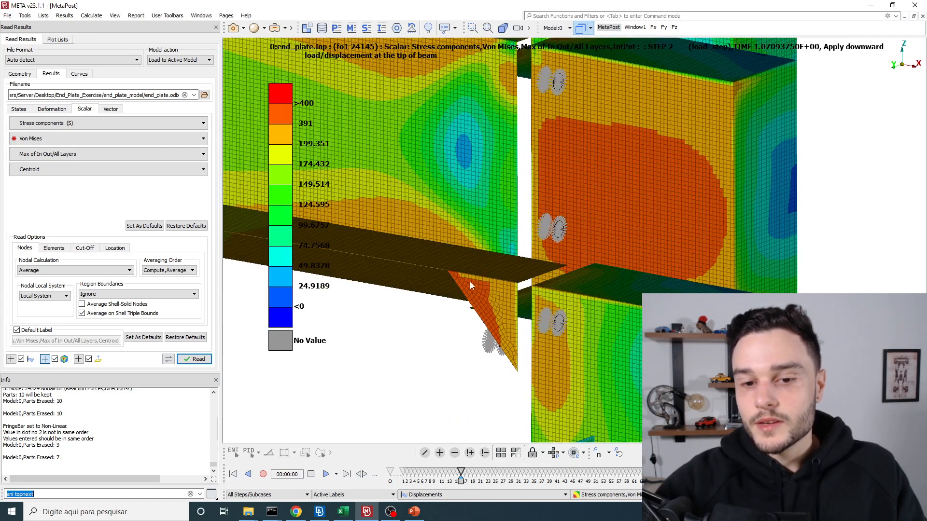
scroll(621, 184, up, 2)
ctrl+drag(621, 184, 717, 137)
scroll(542, 261, down, 1)
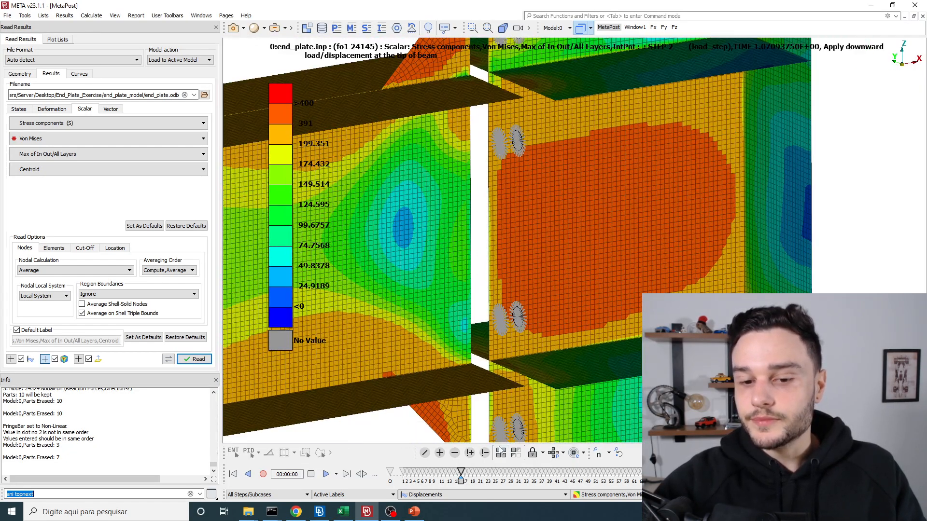
Step the results forward from time 1.0804 to 1.1481, following the Von Mises stress in the column web panel and beam web
key(Right)
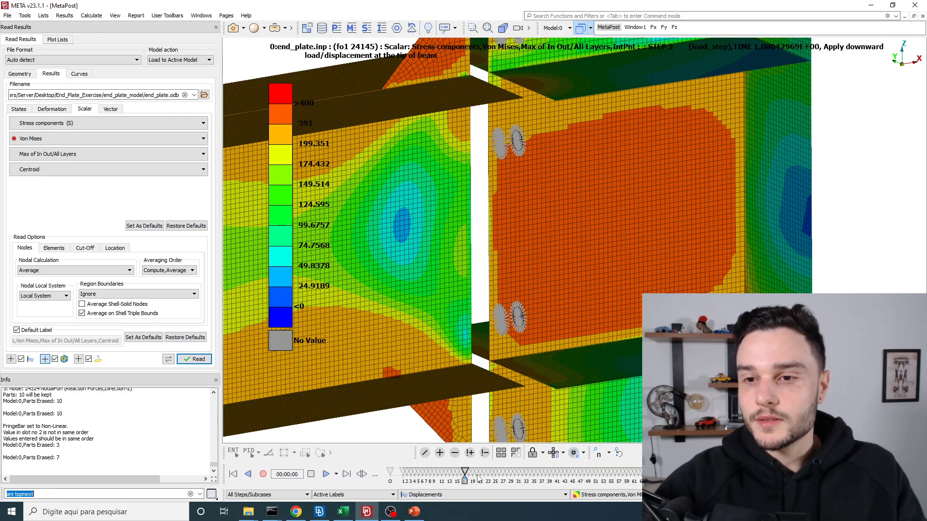
key(Right)
key(Right)
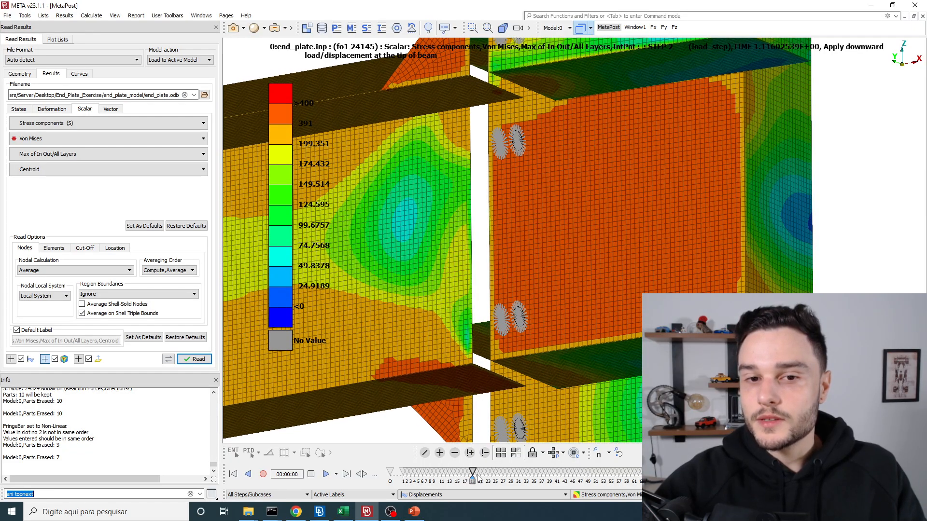
key(Right)
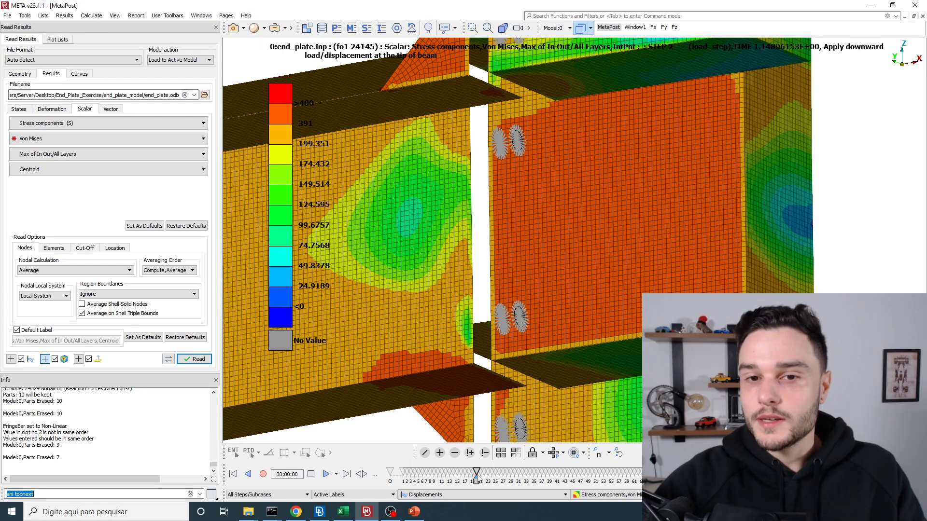
key(Left)
key(Right)
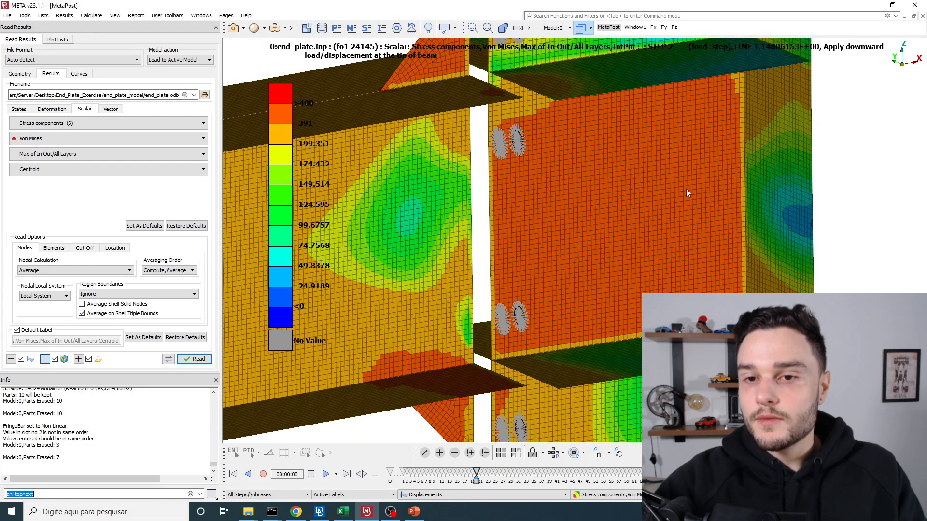
Examine the Von Mises stress at time 1.1481 on the beam flanges, upper stiffener and column from above and below
mouse_move(656, 227)
ctrl+mouse_down()
mouse_move(599, 315)
mouse_move(705, 251)
ctrl+mouse_up()
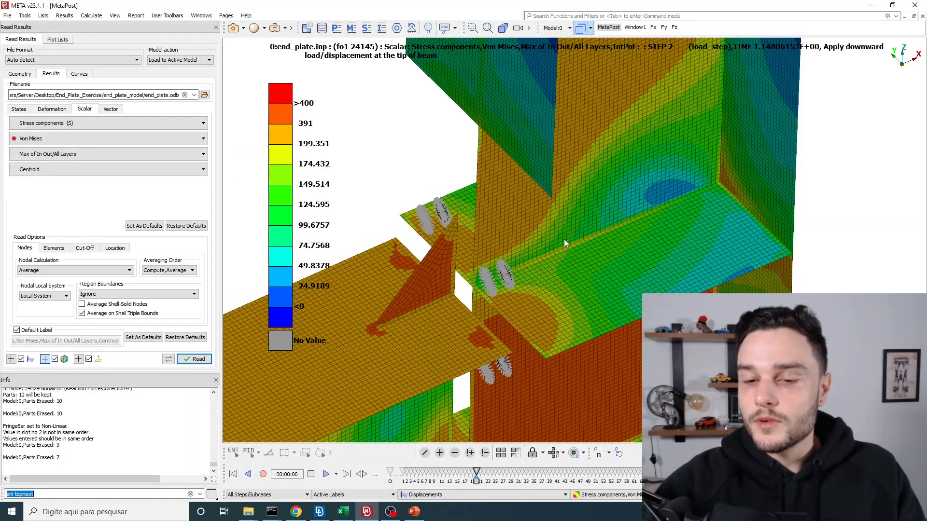
ctrl+drag(680, 206, 560, 254)
ctrl+middle_drag(572, 350, 616, 244)
scroll(586, 222, up, 3)
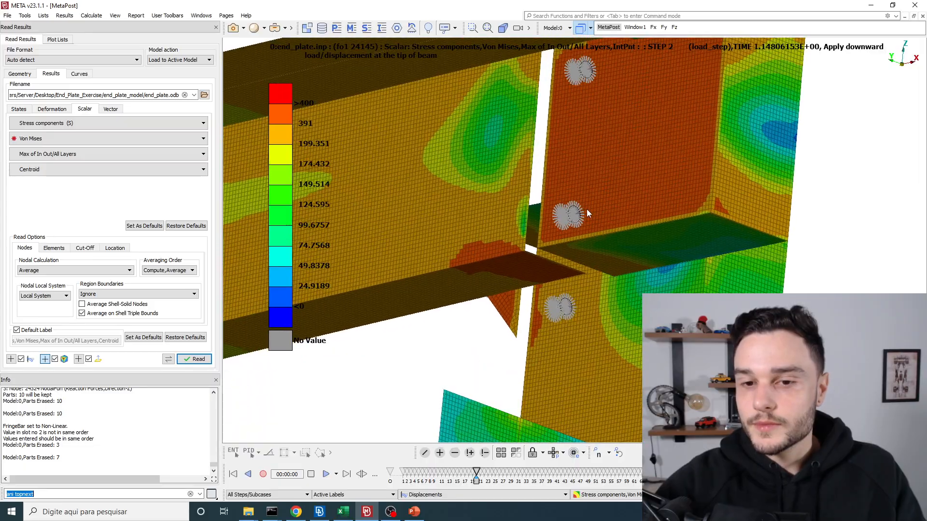
ctrl+drag(587, 210, 570, 232)
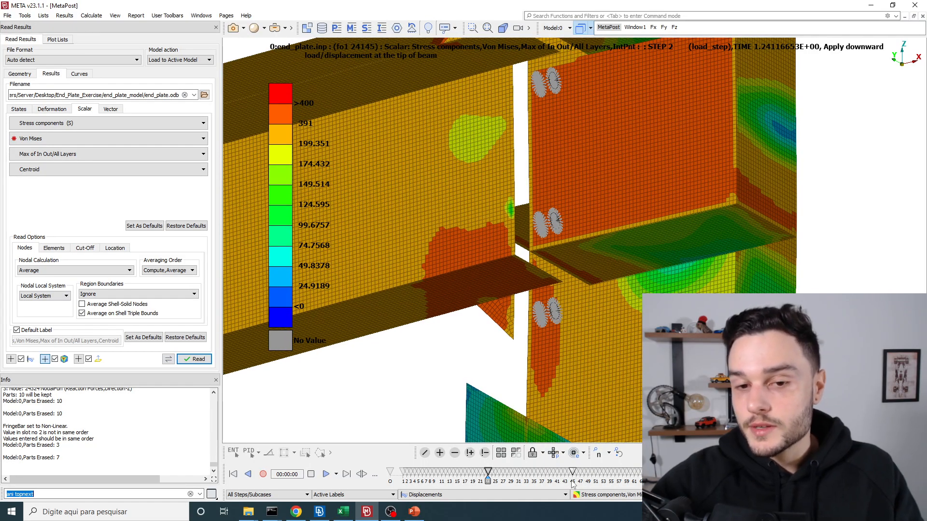
Compare the Von Mises stress in the beam web beside the connection and the column web panel at times between 1.463 and 1.580
scroll(590, 338, down, 3)
ctrl+drag(590, 338, 582, 276)
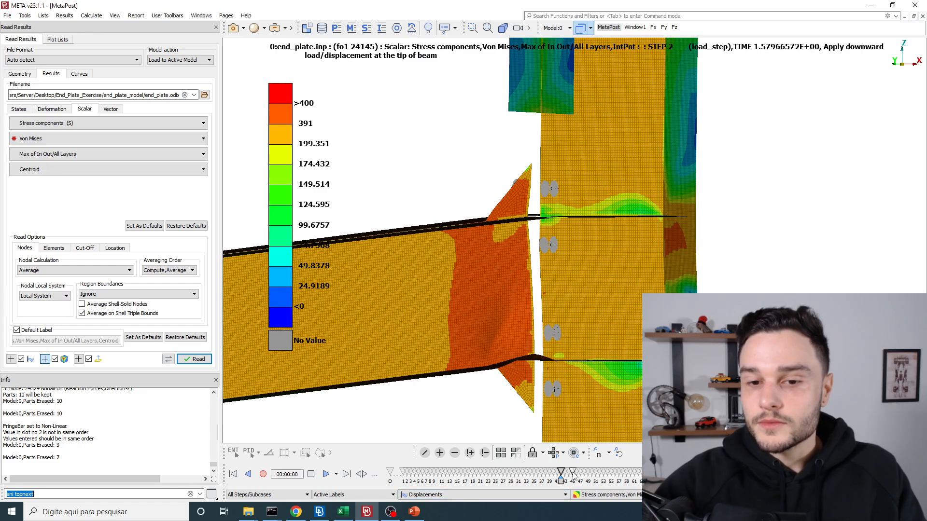
scroll(576, 475, up, 5)
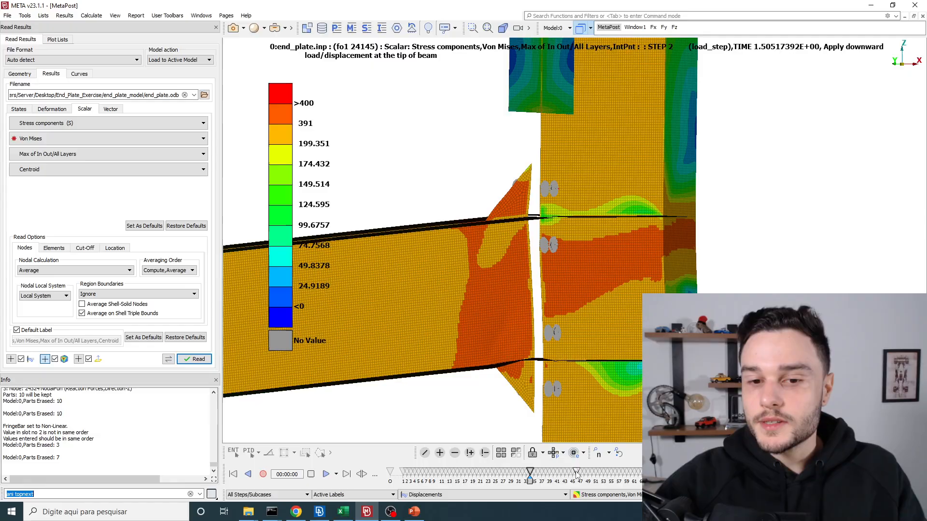
ctrl+drag(468, 355, 460, 112)
ctrl+drag(497, 251, 482, 235)
scroll(533, 477, down, 3)
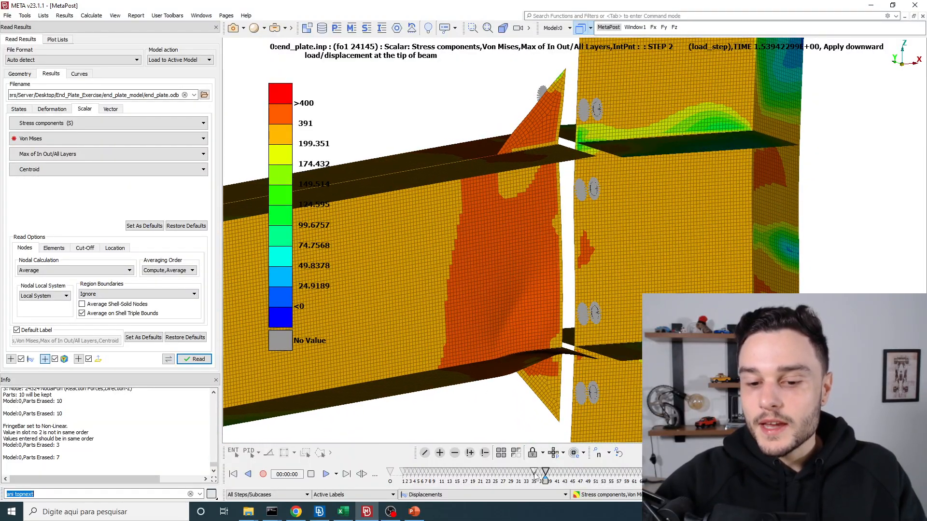
scroll(533, 477, down, 2)
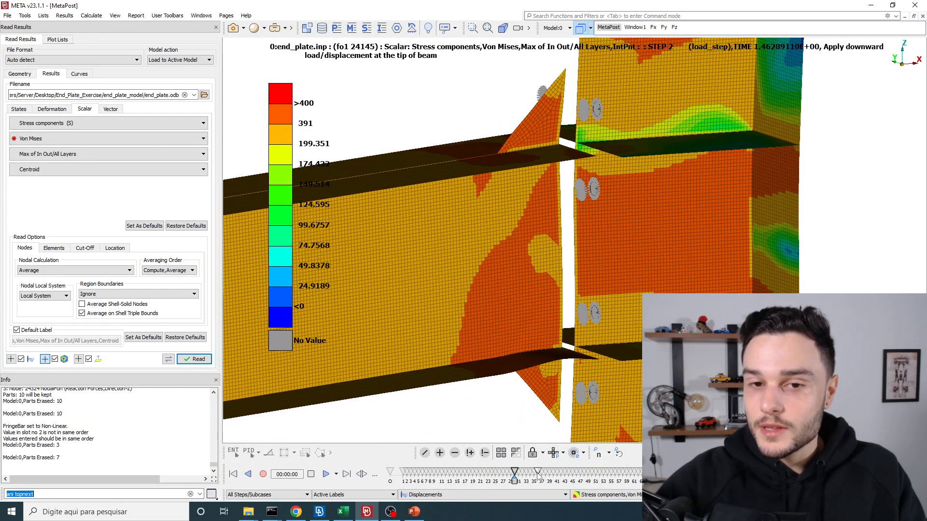
Switch to Excel to check the moment–rotation chart against the test and FEA curves, and return to META
click(343, 511)
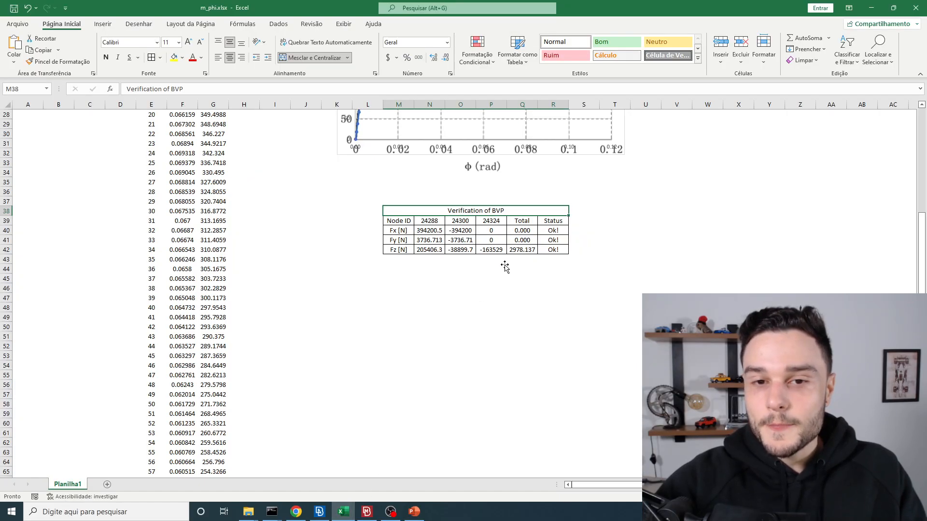
scroll(502, 260, up, 5)
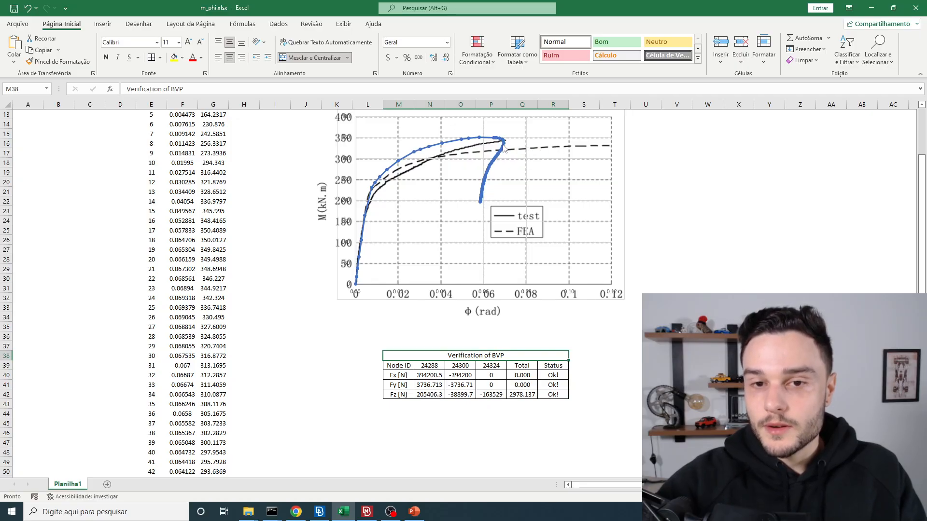
key(alt+Tab)
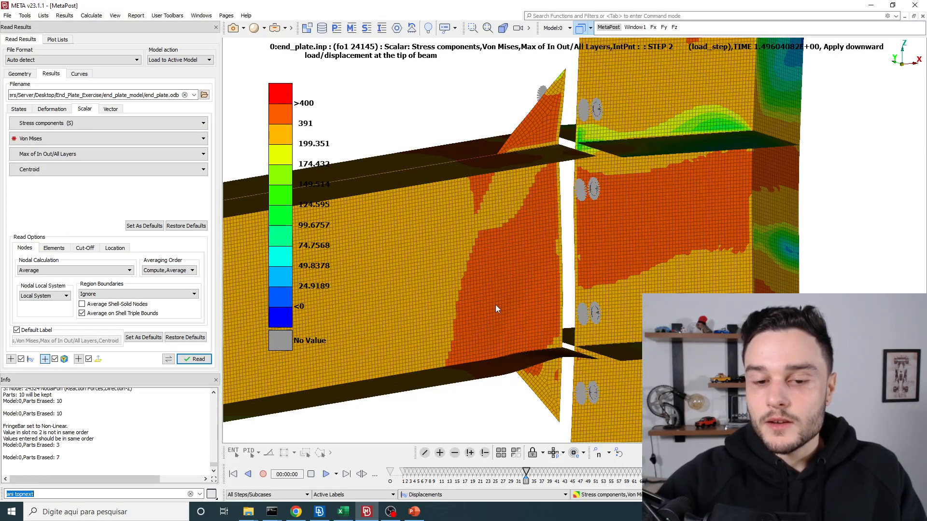
Follow the Von Mises stress in the beam web and column web panel from time 1.4960 through 1.5565 and beyond
ctrl+drag(497, 309, 515, 411)
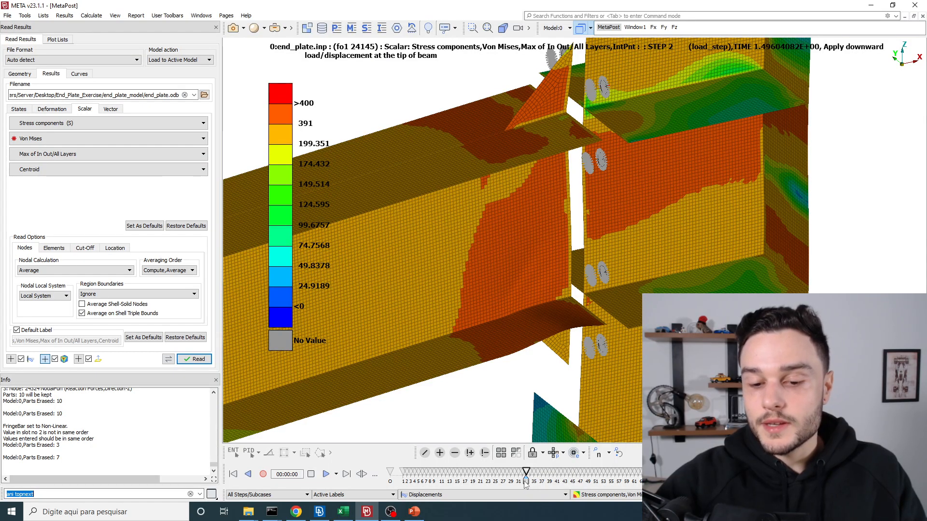
drag(527, 485, 550, 477)
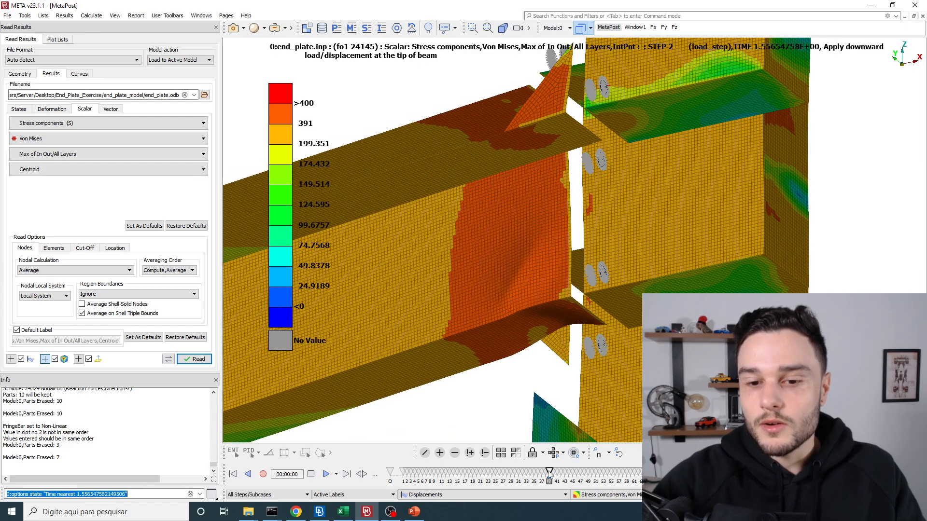
ctrl+drag(526, 116, 552, 123)
drag(550, 481, 722, 474)
scroll(493, 270, down, 4)
ctrl+drag(511, 271, 465, 288)
Go back to time 1.2141 and examine the Von Mises stress in the column web panel and lower beam flange region
drag(723, 474, 484, 478)
scroll(591, 234, down, 3)
scroll(591, 234, up, 2)
ctrl+drag(521, 256, 584, 265)
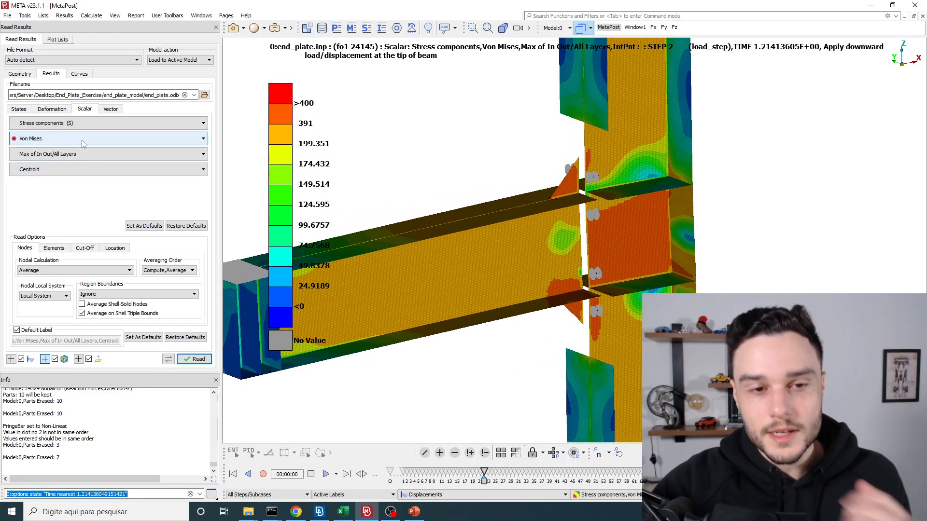
scroll(538, 238, up, 3)
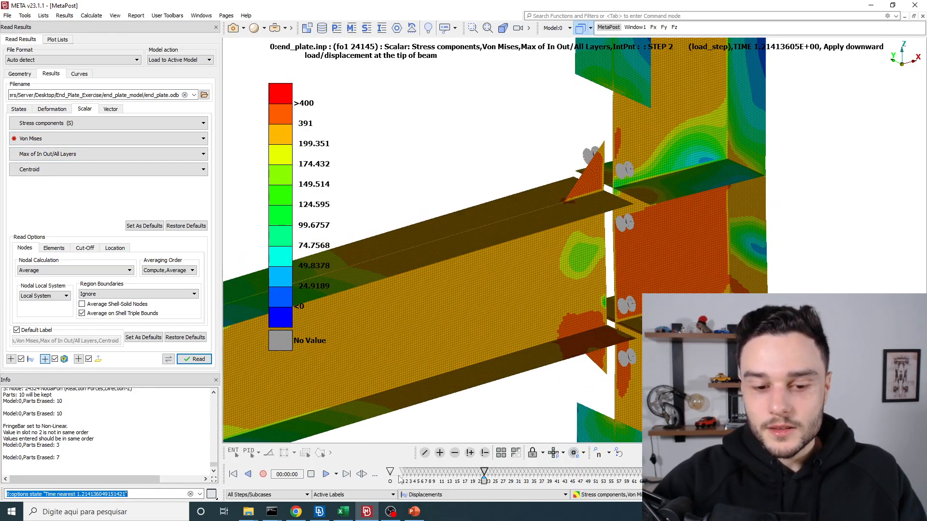
click(390, 512)
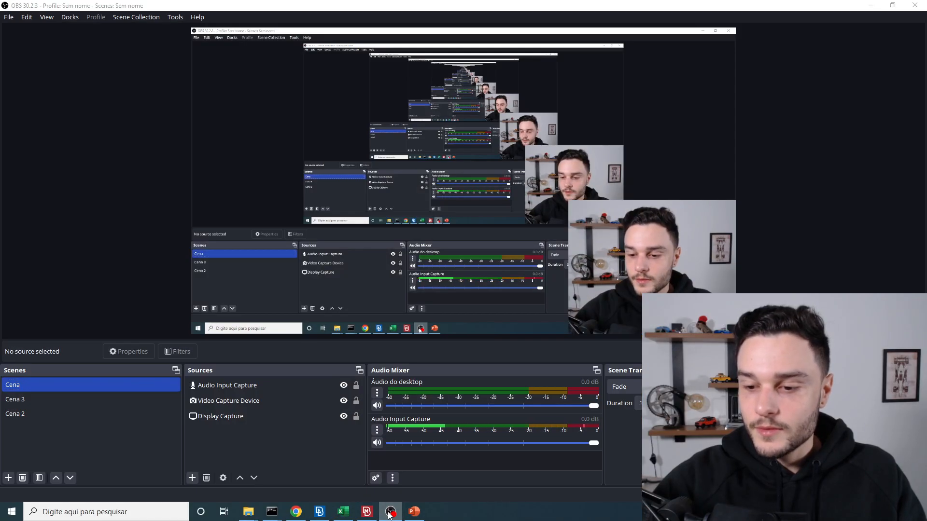
click(390, 512)
scroll(555, 237, down, 1)
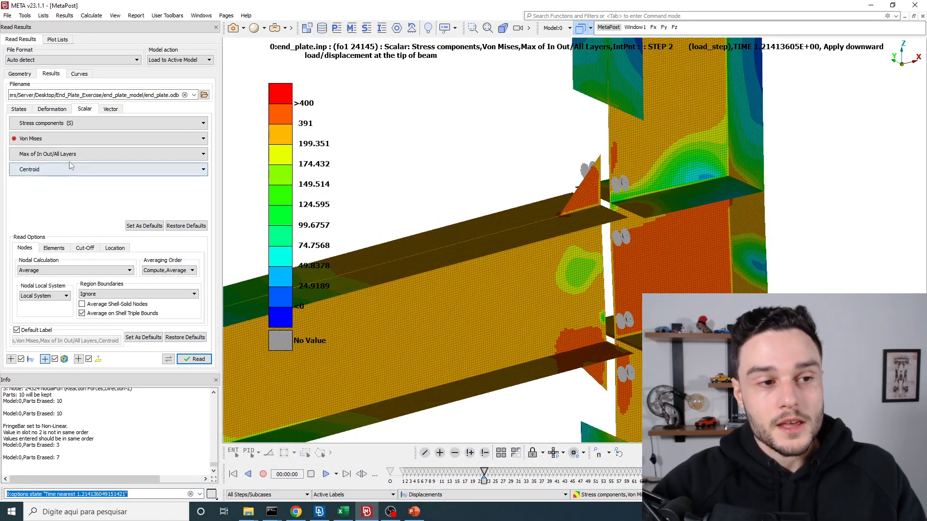
ctrl+drag(502, 173, 475, 183)
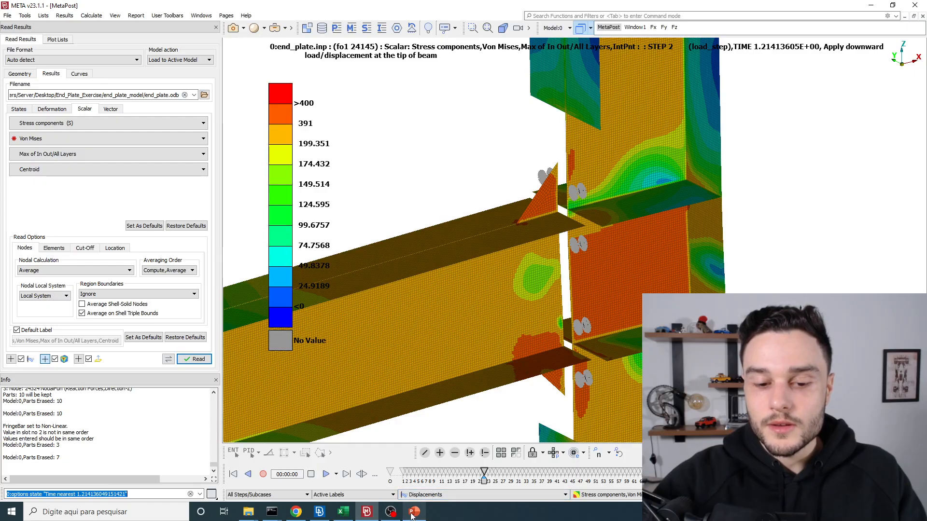
Switch to ANSA, close the open material windows and check the plasticity data table of material steel_thicker_than_16mm
mouse_move(413, 514)
click(320, 512)
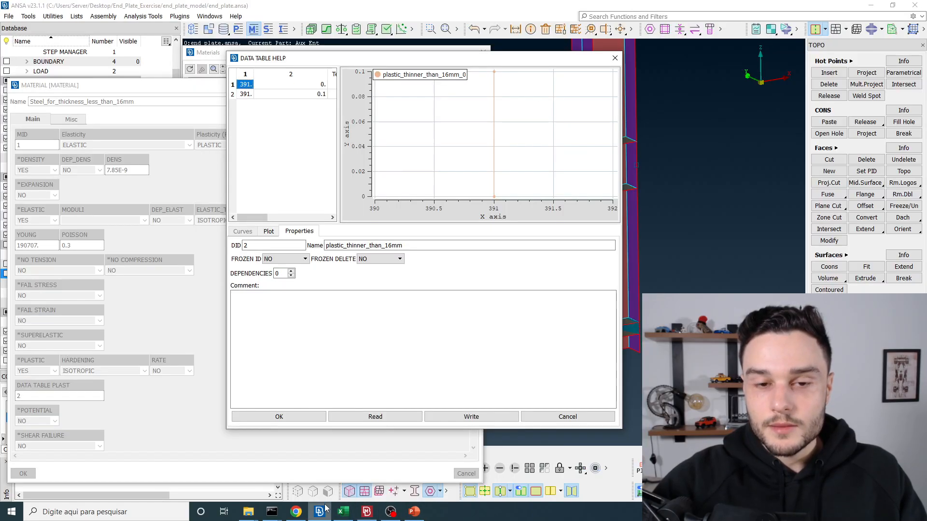
key(Escape)
key(Escape)
key(Escape)
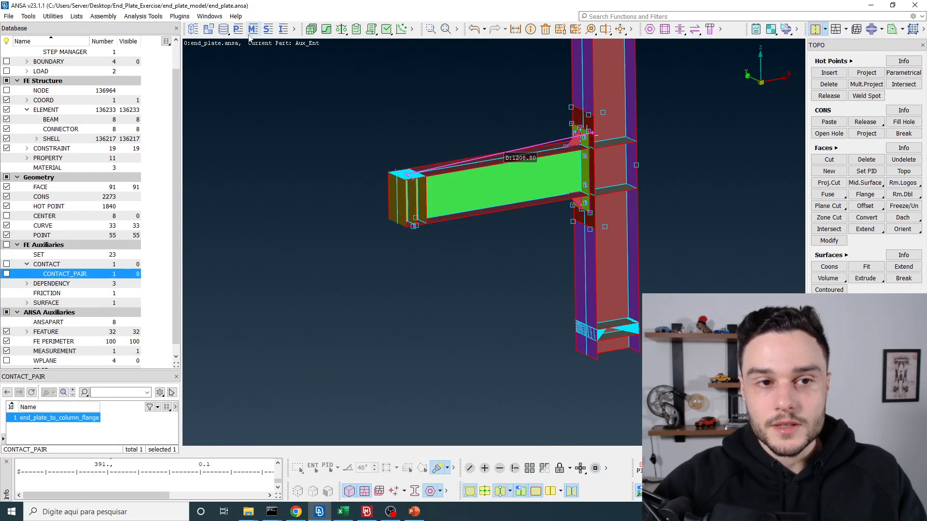
click(253, 29)
double_click(241, 104)
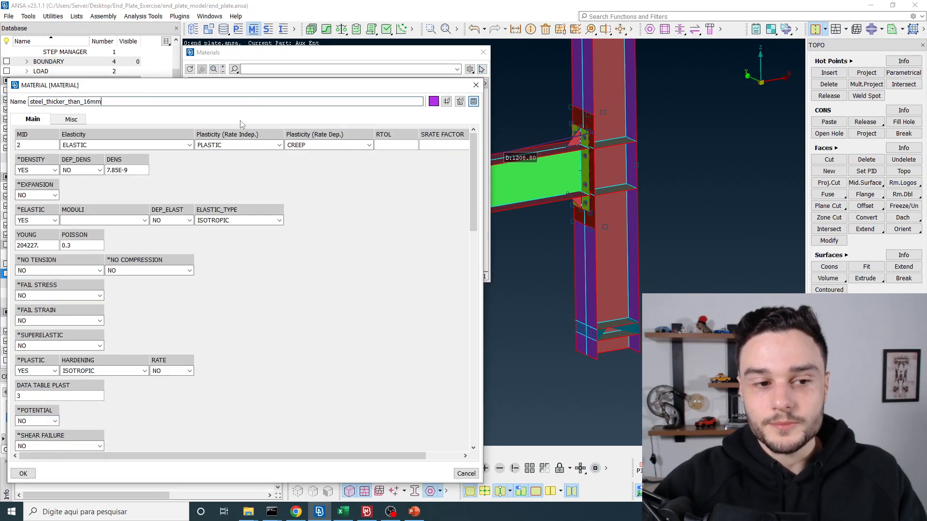
double_click(41, 394)
double_click(250, 95)
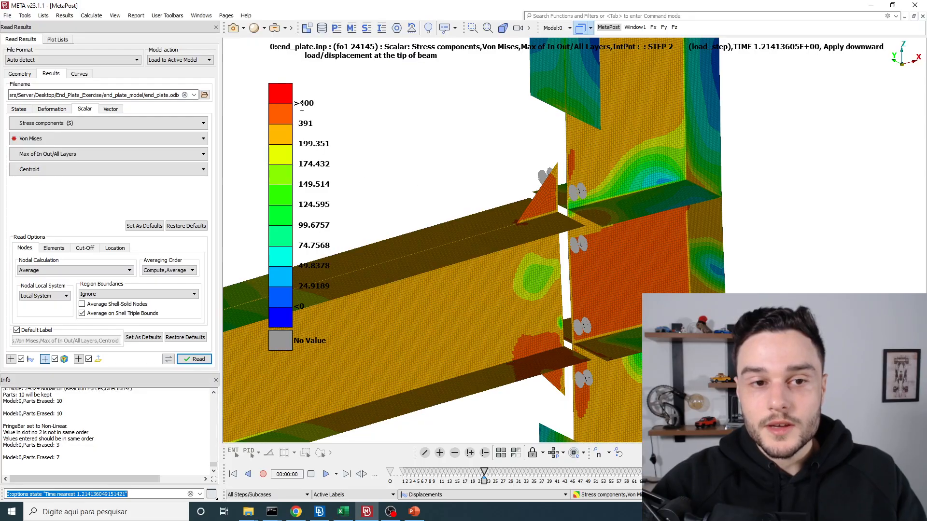
Back in META, set the fringe bar level just below 400 to 263
double_click(305, 122)
text(2)
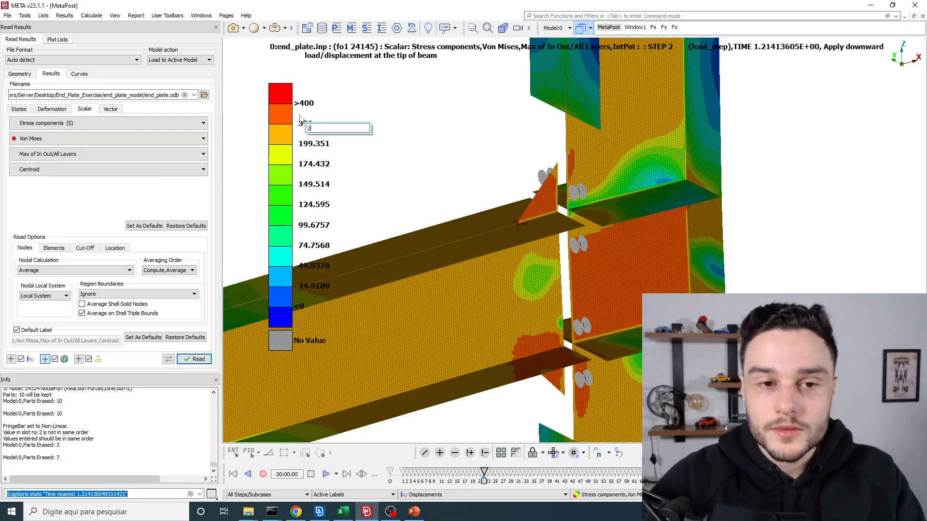
text(53)
key(Return)
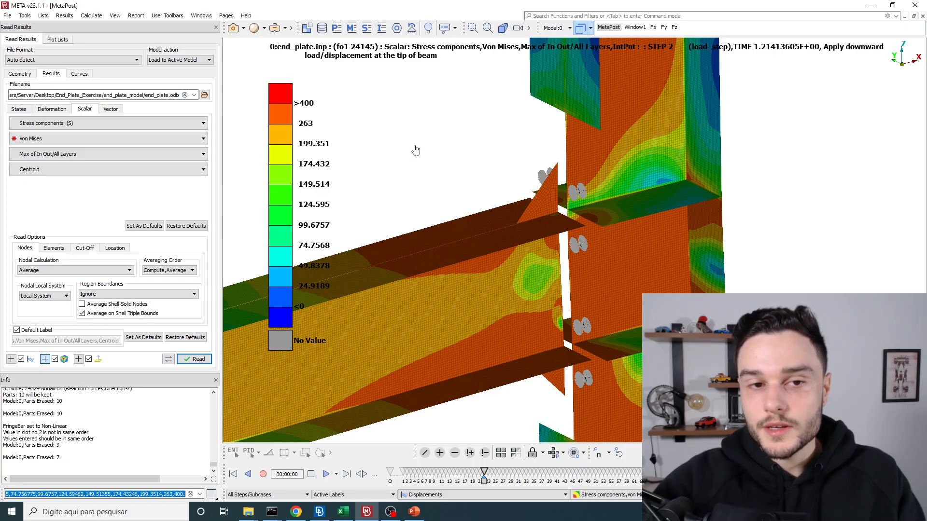
Show all parts, and isolate the end plate and the column flange segment behind it
scroll(459, 149, down, 3)
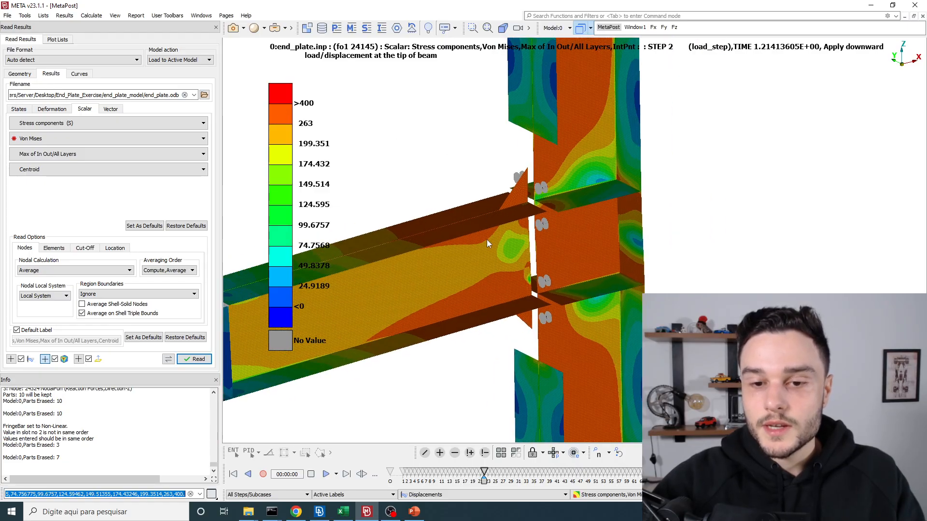
click(485, 453)
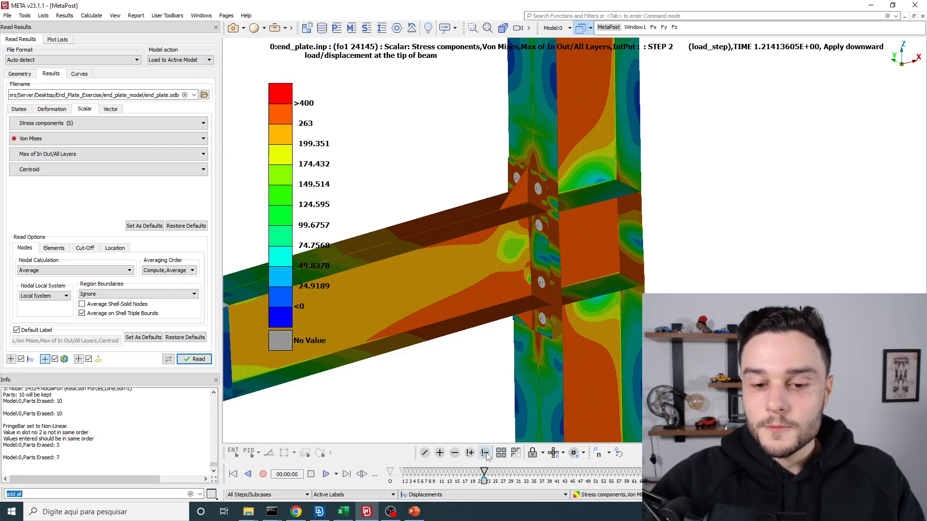
click(485, 454)
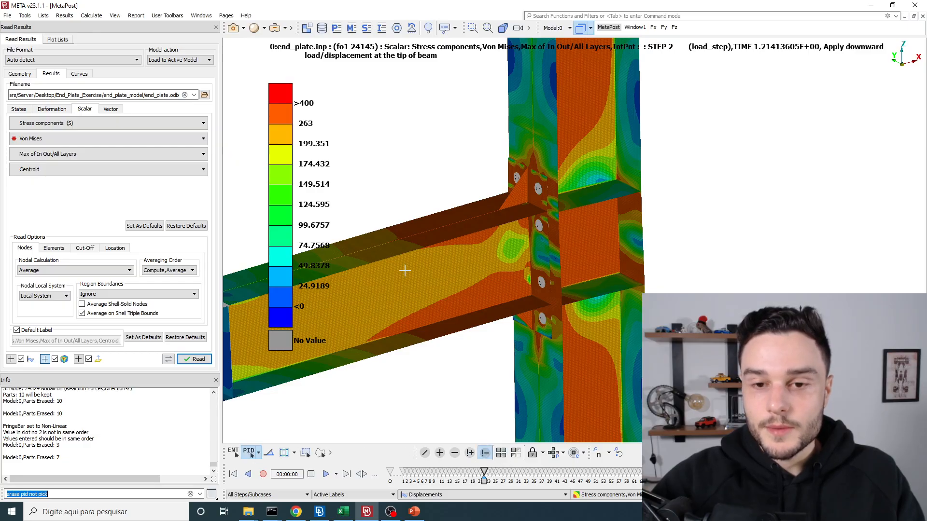
scroll(519, 184, up, 3)
click(557, 173)
click(592, 138)
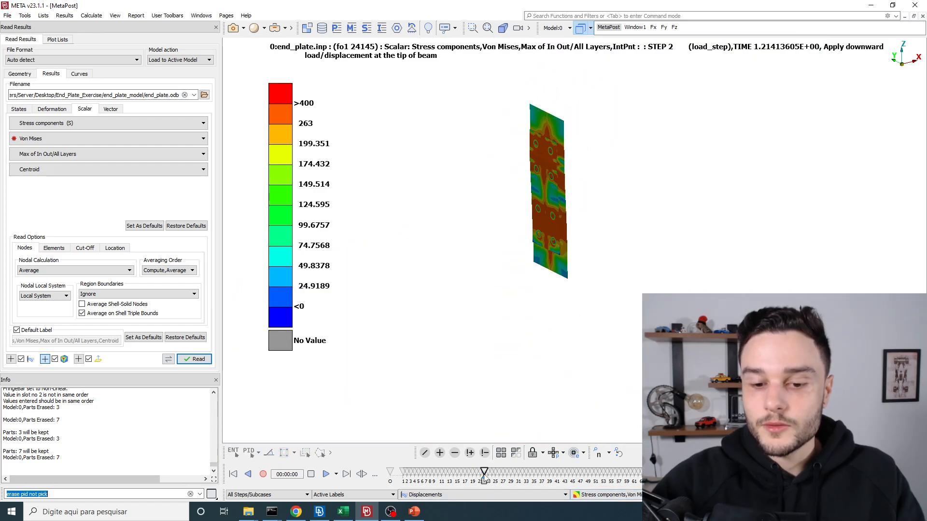
Step the results from the original state to time 1.0456, examining the Von Mises stress around the upper bolts of the isolated plates
click(390, 473)
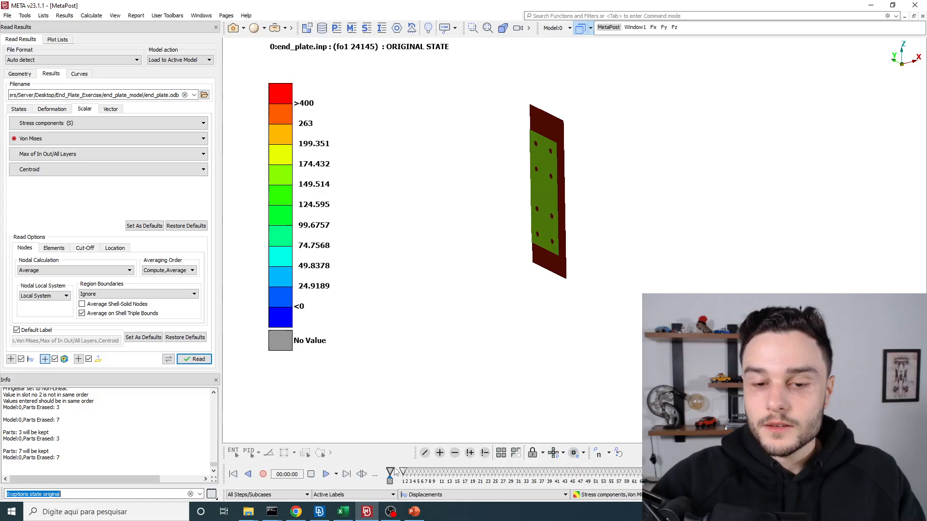
scroll(570, 150, up, 3)
click(422, 477)
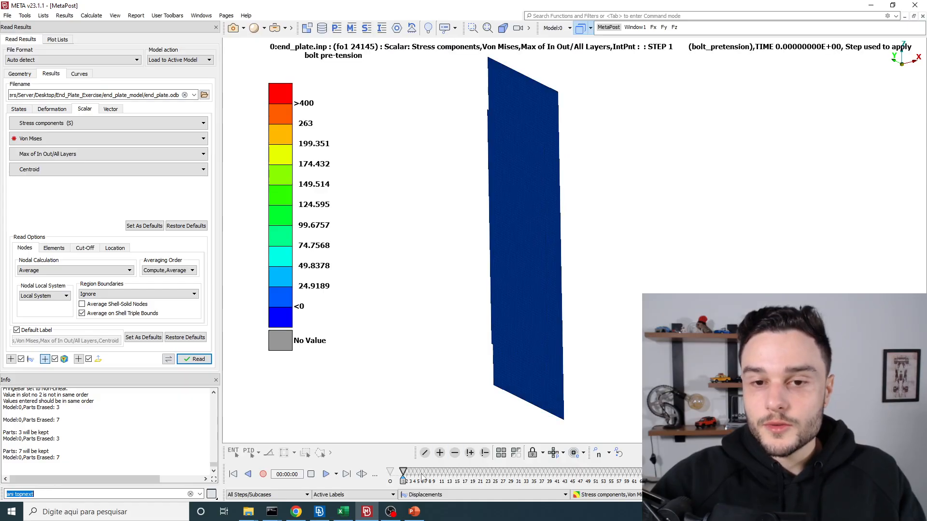
scroll(422, 477, down, 9)
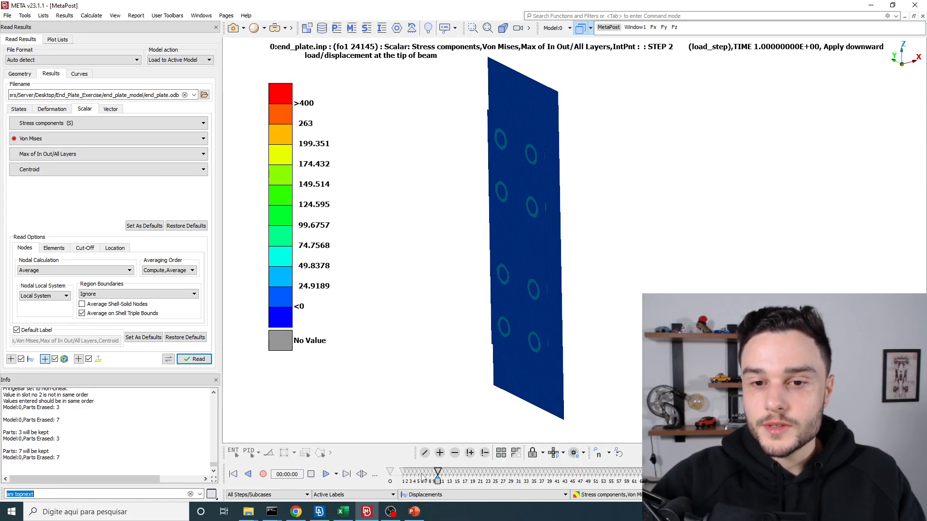
scroll(421, 477, down, 1)
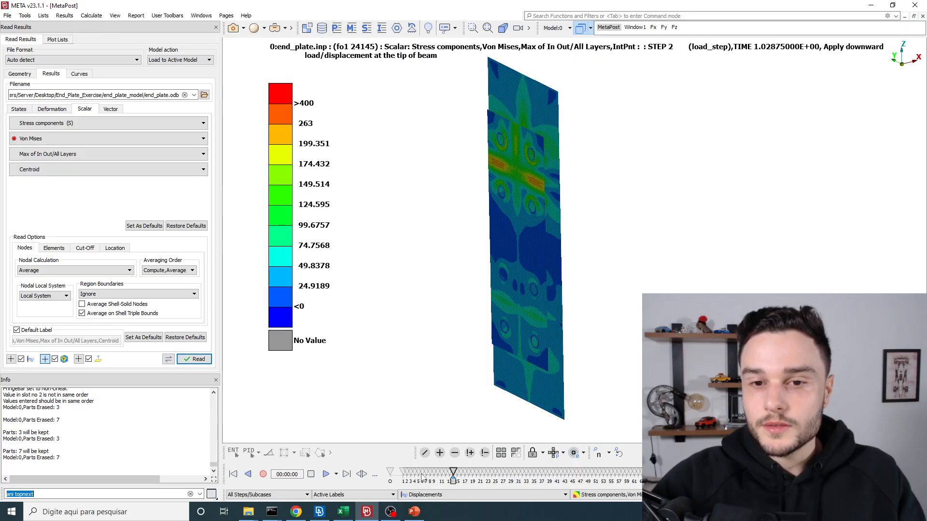
scroll(422, 477, down, 1)
scroll(529, 152, up, 3)
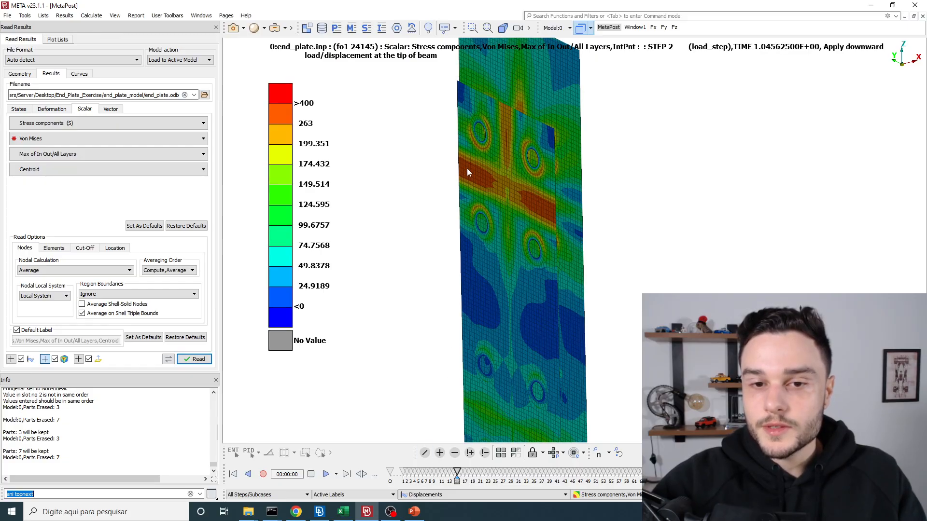
scroll(492, 185, up, 3)
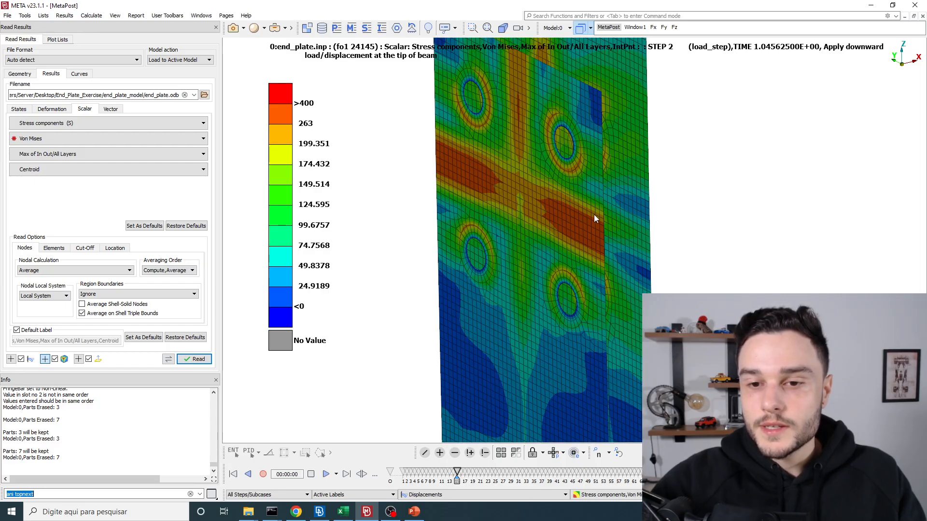
Step forward through times 1.0709 and 1.2412 to 1.4557, following the Von Mises stress across the isolated end plate and column flange
scroll(451, 135, down, 5)
key(Right)
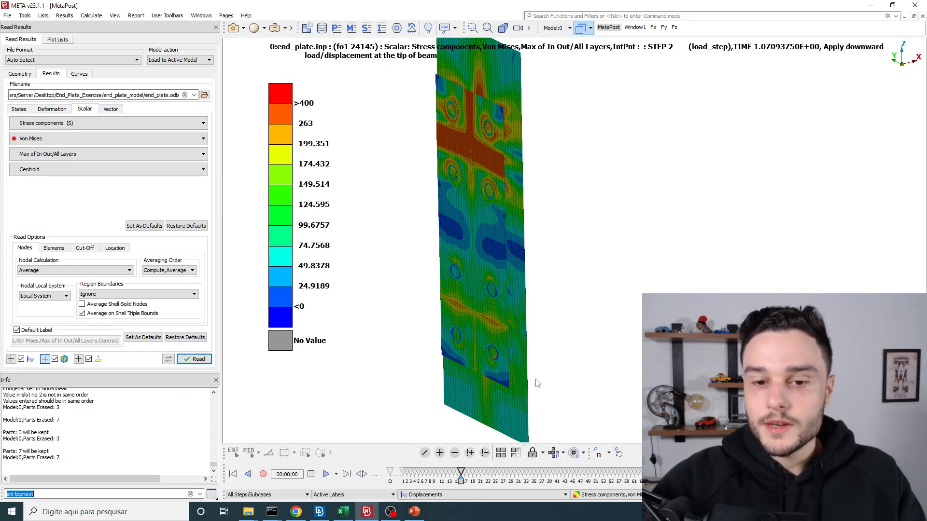
scroll(519, 468, down, 7)
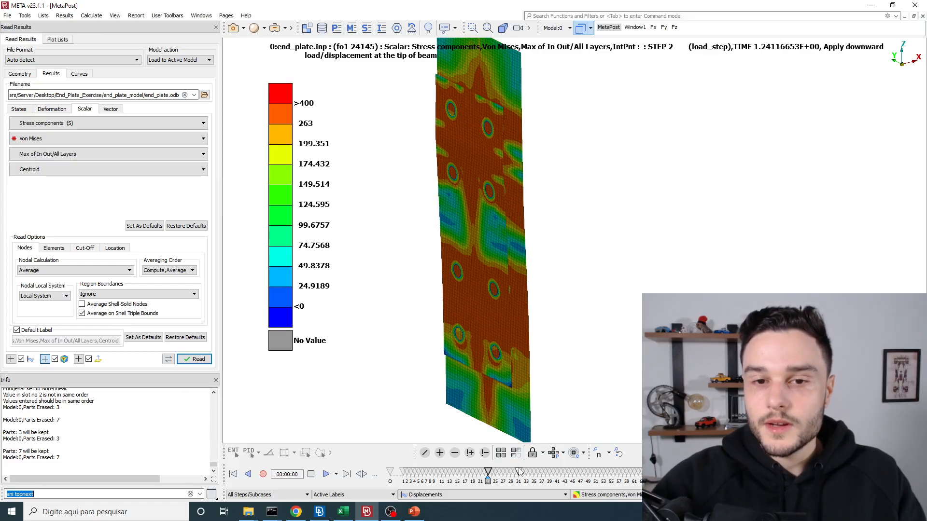
scroll(519, 468, down, 6)
ctrl+drag(456, 204, 472, 154)
ctrl+drag(416, 135, 473, 141)
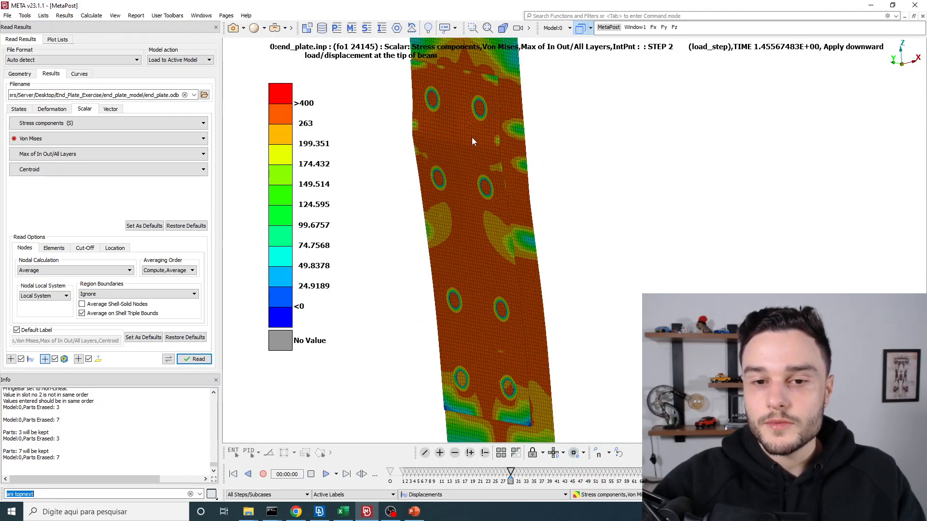
ctrl+drag(503, 399, 490, 251)
scroll(505, 184, down, 5)
ctrl+drag(506, 183, 525, 252)
Show all parts again and inspect the whole connection and beam at time 1.4557
click(501, 454)
scroll(522, 252, up, 3)
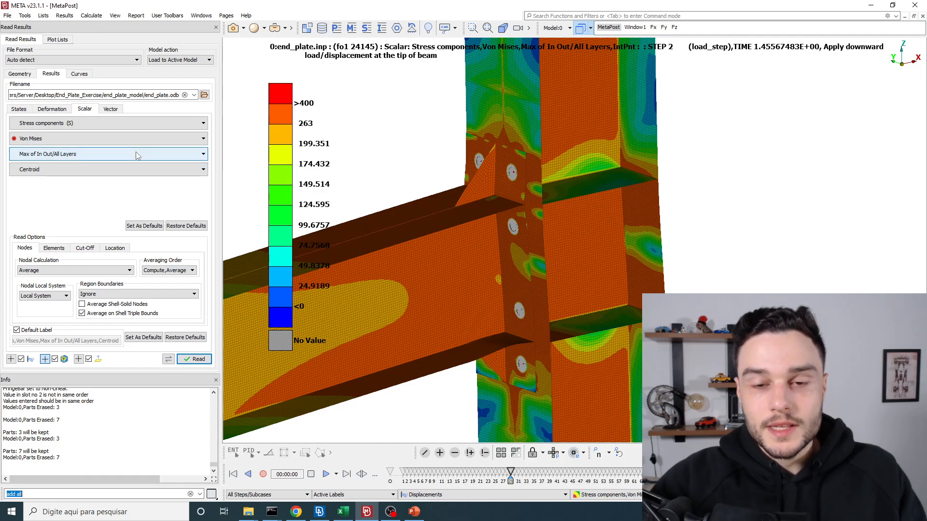
scroll(491, 198, down, 3)
scroll(491, 198, up, 2)
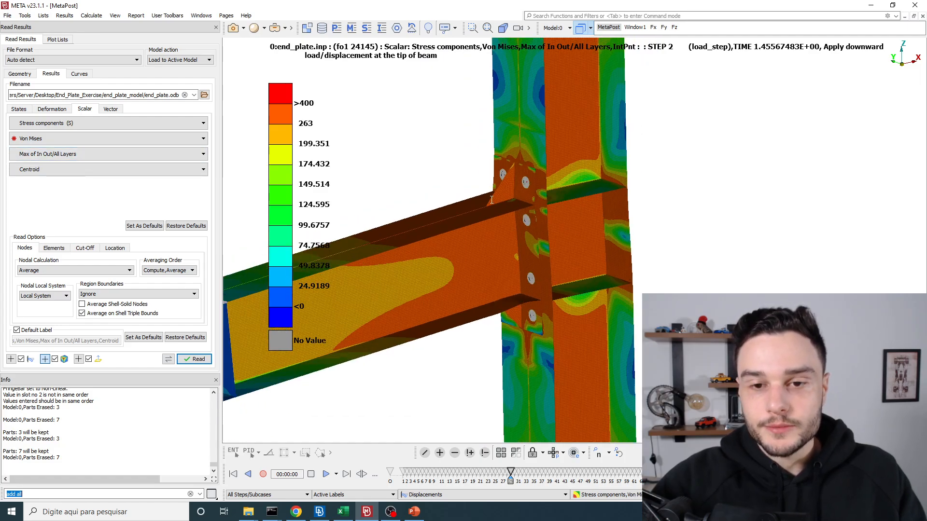
ctrl+middle_drag(492, 198, 582, 219)
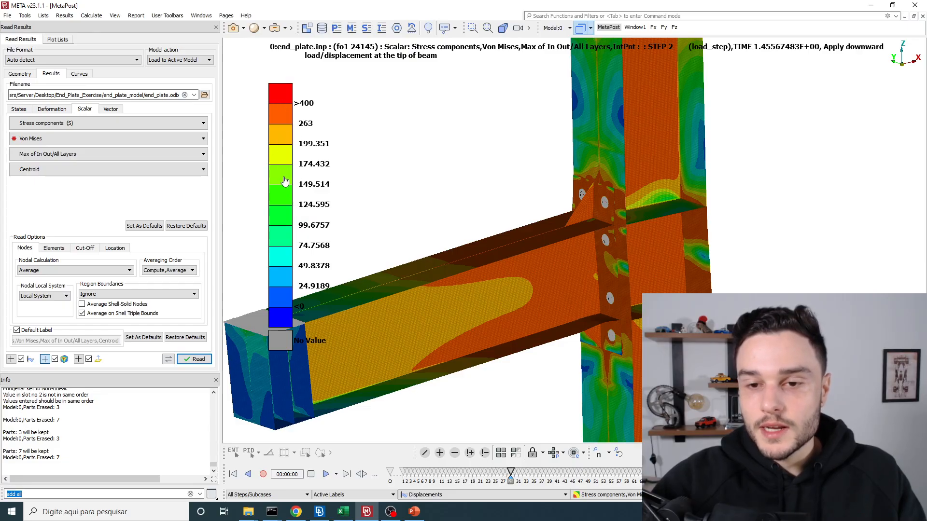
Change the fringe bar to linear spacing with auto range enabled, and view the connection's stresses
right_click(283, 143)
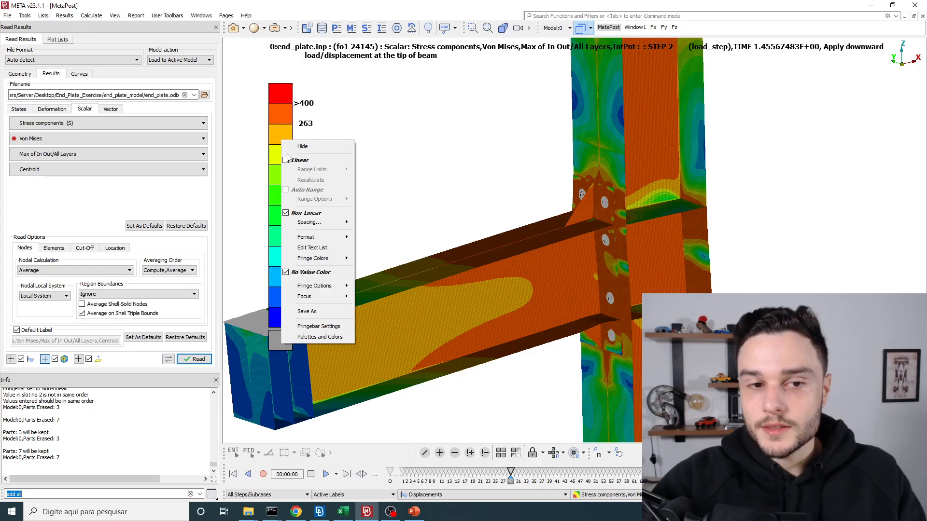
click(285, 160)
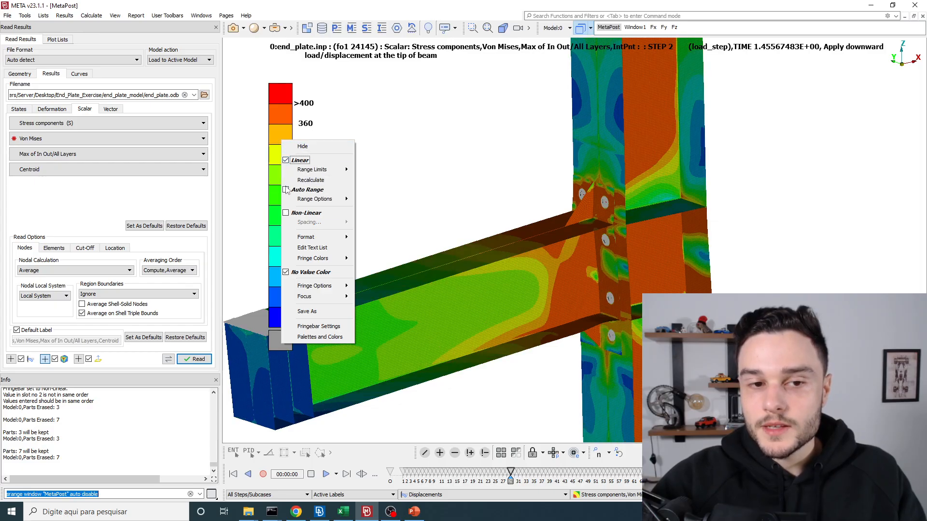
click(285, 190)
click(530, 156)
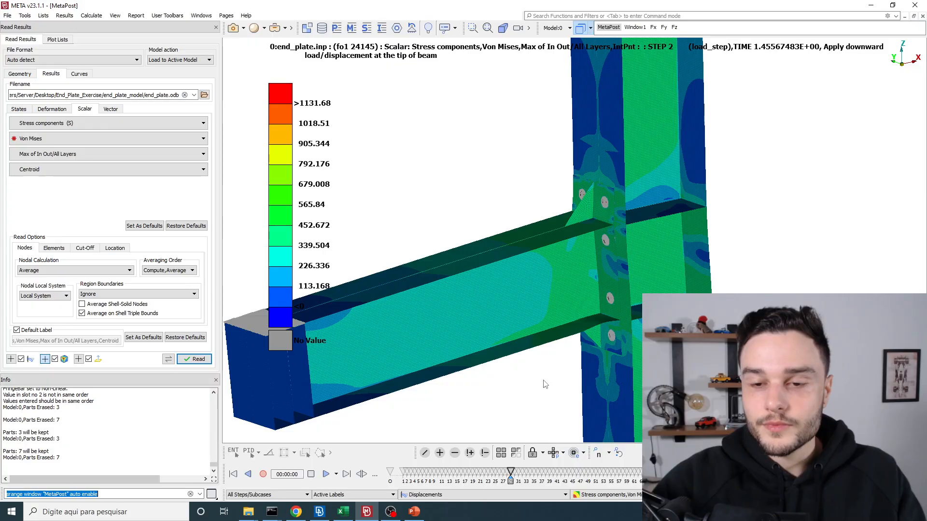
ctrl+drag(545, 385, 532, 151)
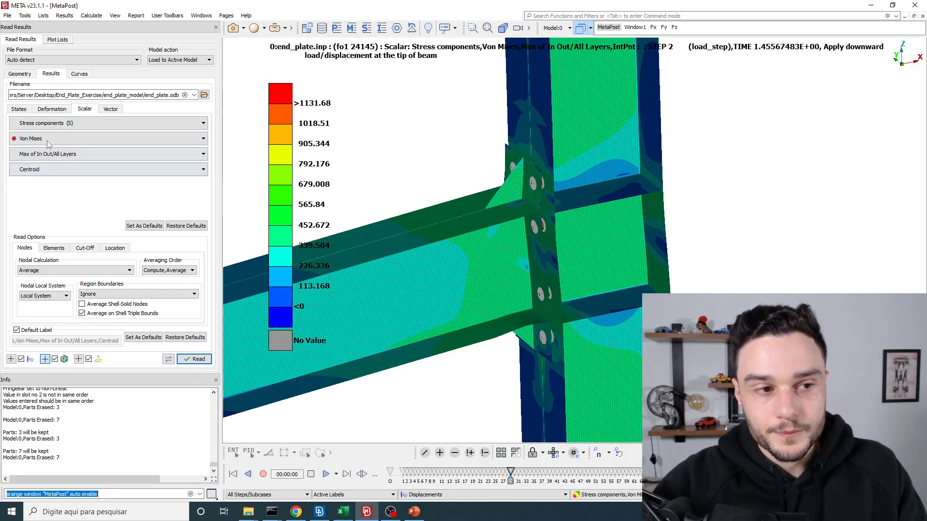
Display the contact pressure (CPRESS) between the end plate and column flange surfaces
click(604, 497)
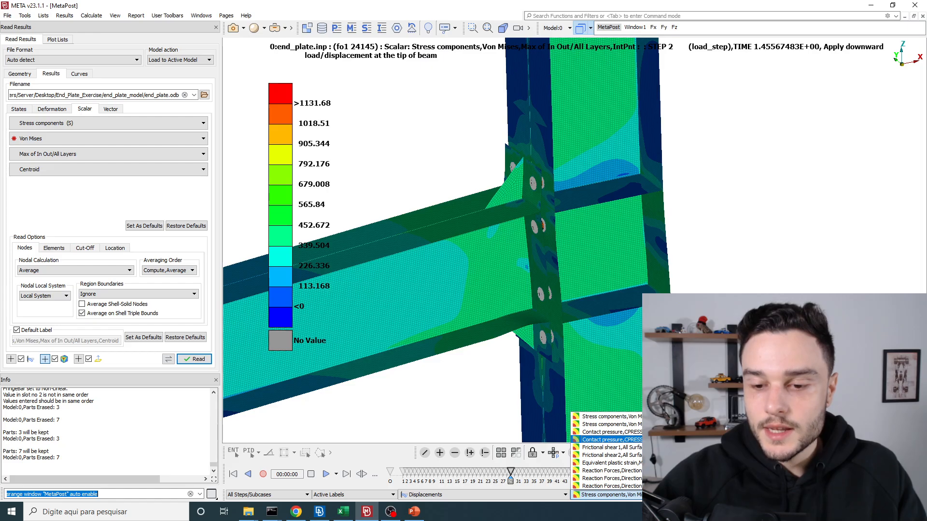
click(605, 440)
scroll(547, 299, down, 3)
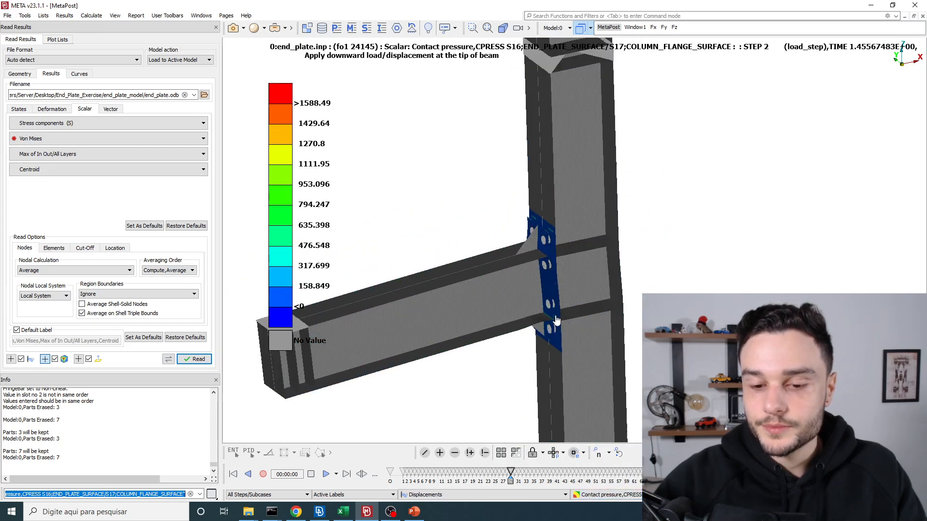
Inspect the contact pressure on the end plate at time 1.4557, and return the model to its original state
scroll(545, 295, up, 4)
ctrl+drag(542, 265, 633, 220)
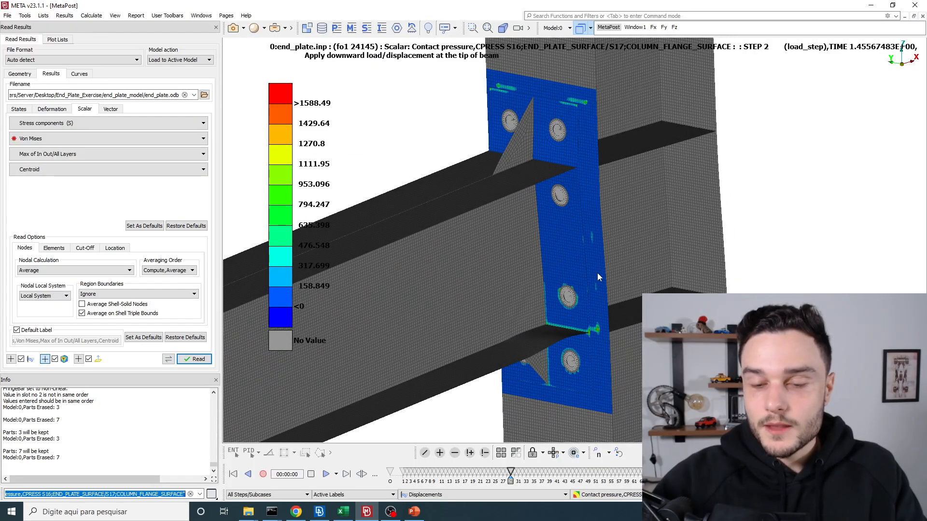
drag(511, 472, 391, 483)
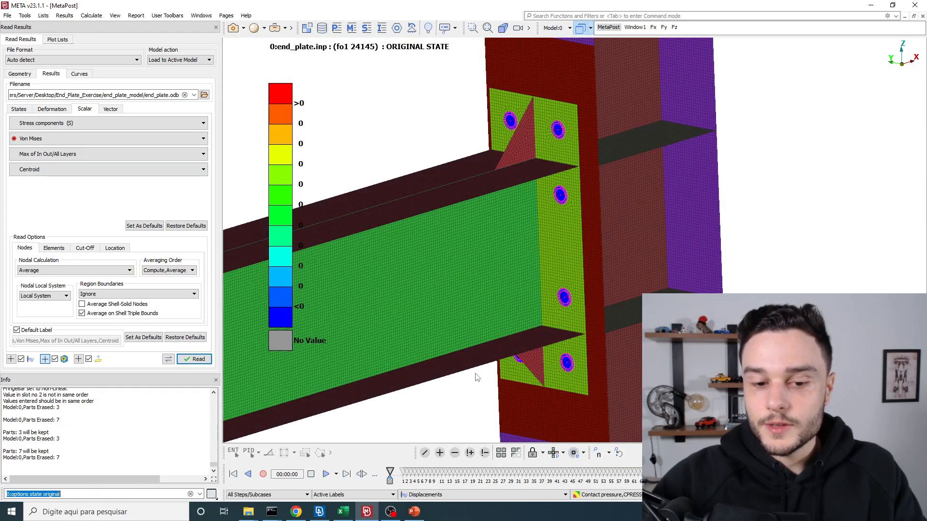
scroll(609, 144, down, 2)
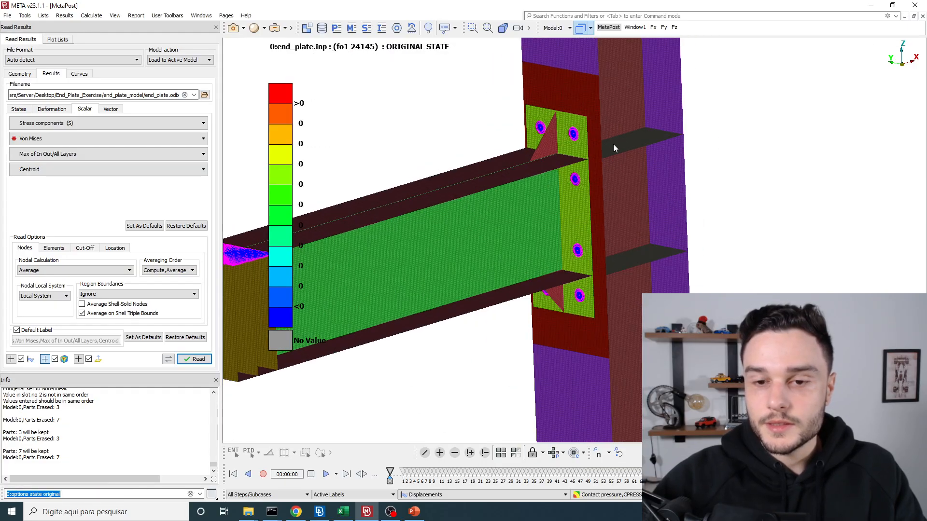
Show the first bolt pre-tension state at time 0.1 and examine the contact pressure around the upper bolt holes
click(404, 480)
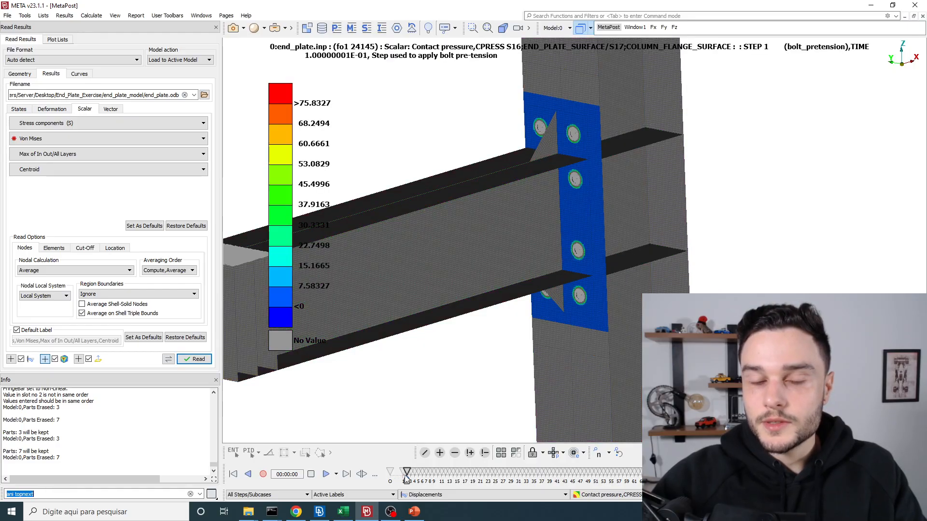
scroll(555, 140, up, 5)
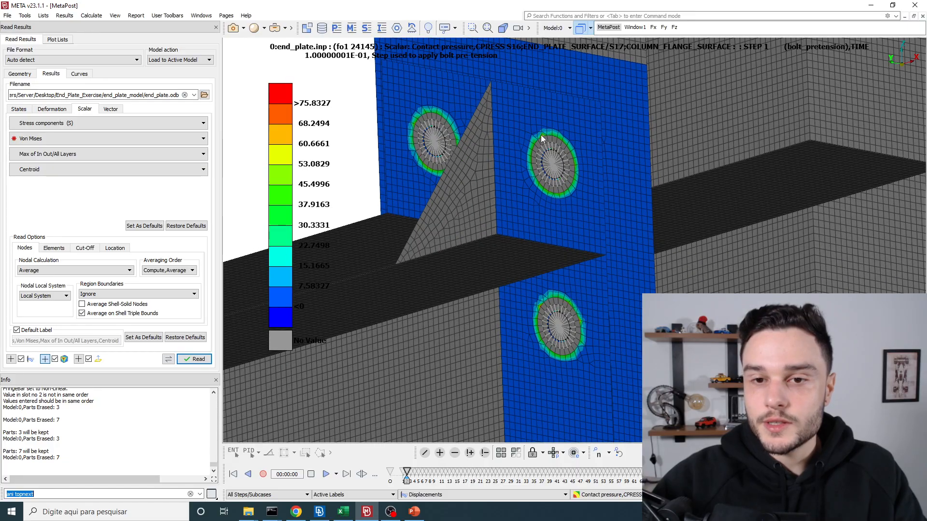
scroll(539, 143, up, 4)
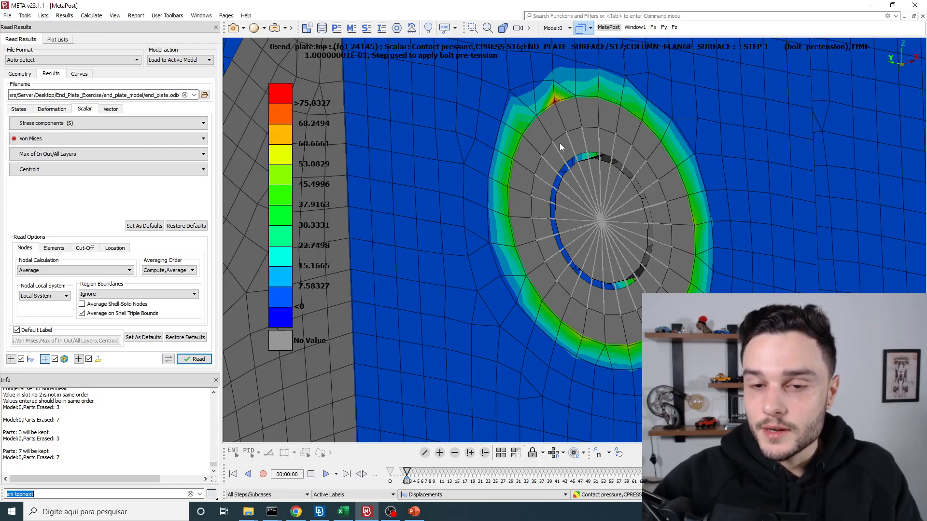
scroll(560, 143, down, 3)
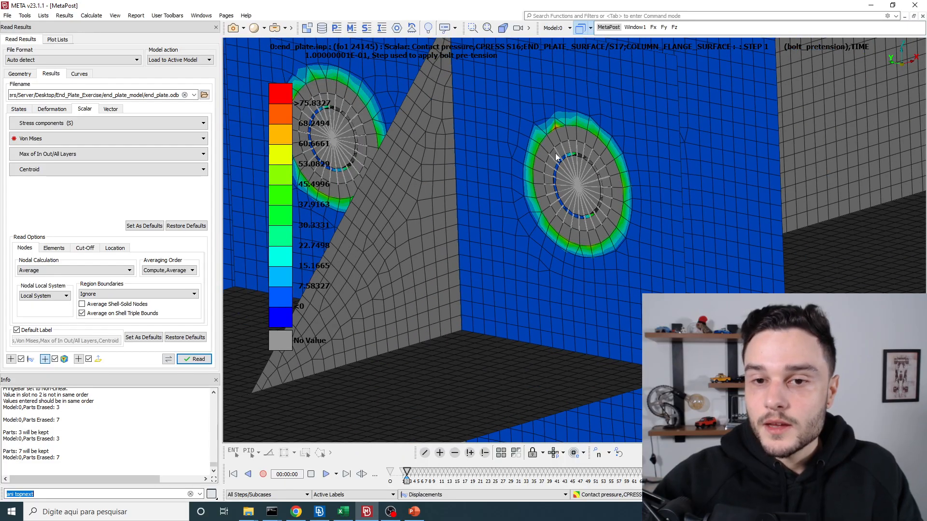
scroll(605, 159, down, 3)
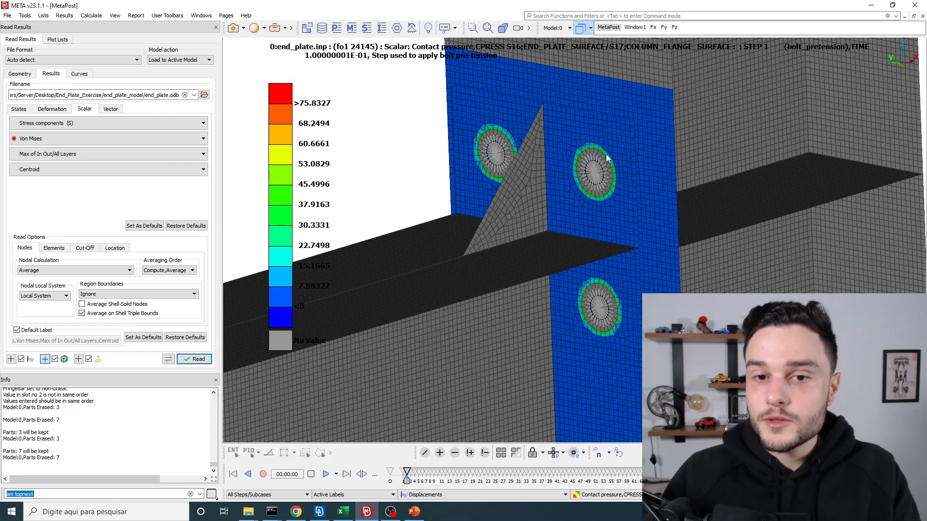
Switch between the m_phi.xlsx workbook in Excel and META to compare the moment-rotation chart with the bolt contact pressure
click(343, 512)
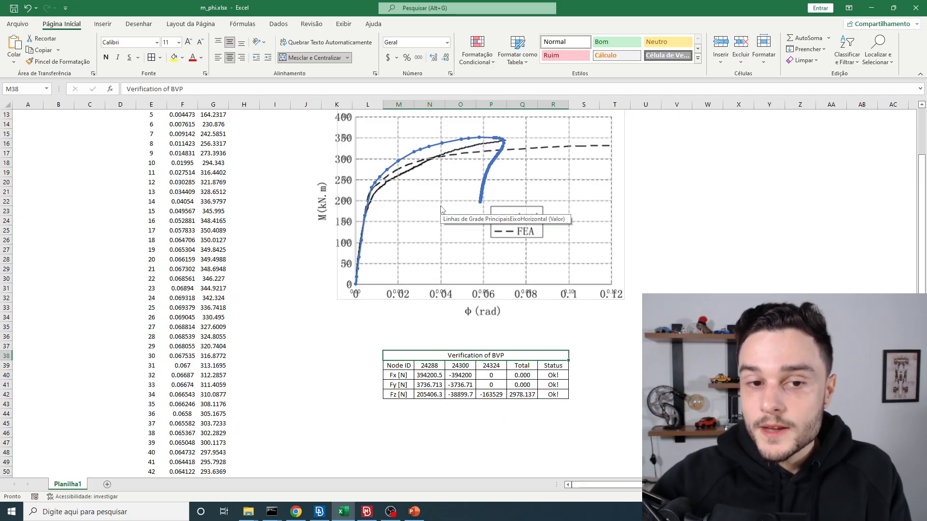
key(alt+Tab)
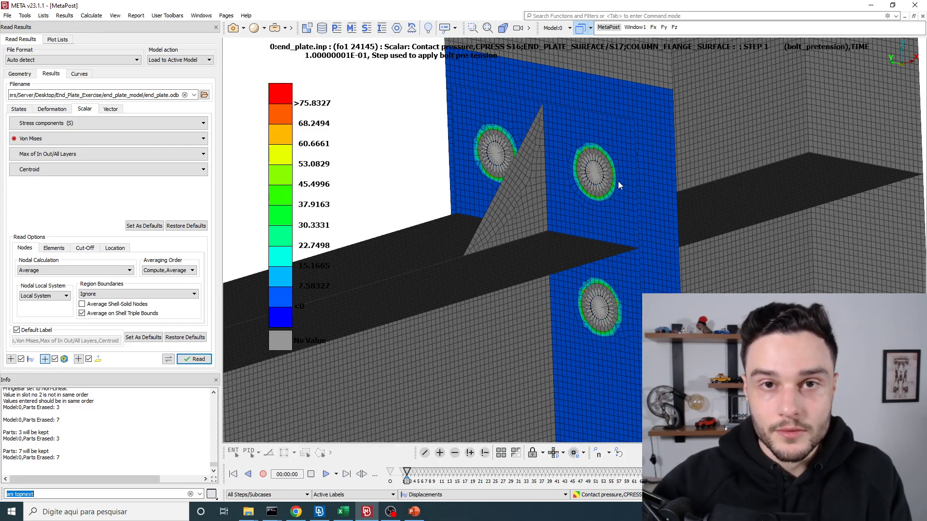
ctrl+drag(619, 181, 602, 173)
scroll(531, 145, up, 5)
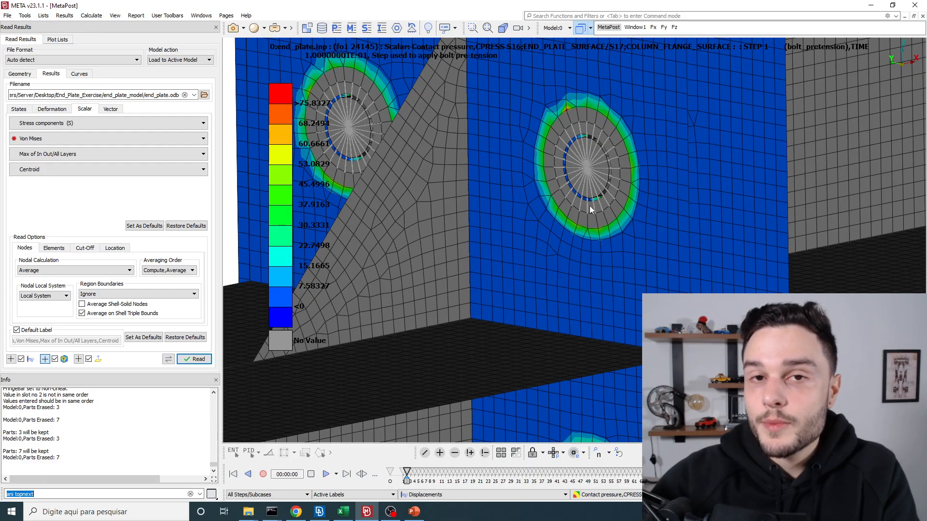
scroll(589, 205, down, 10)
key(alt+Tab)
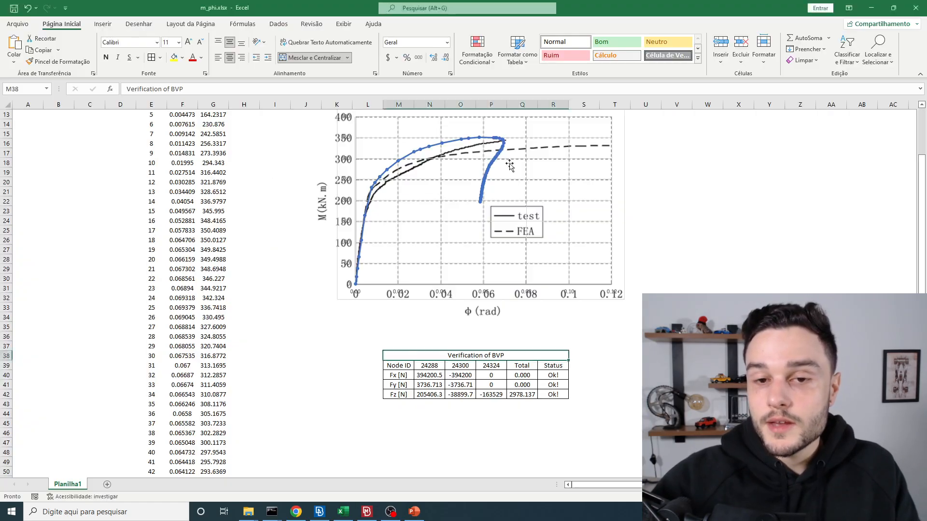
key(alt+Tab)
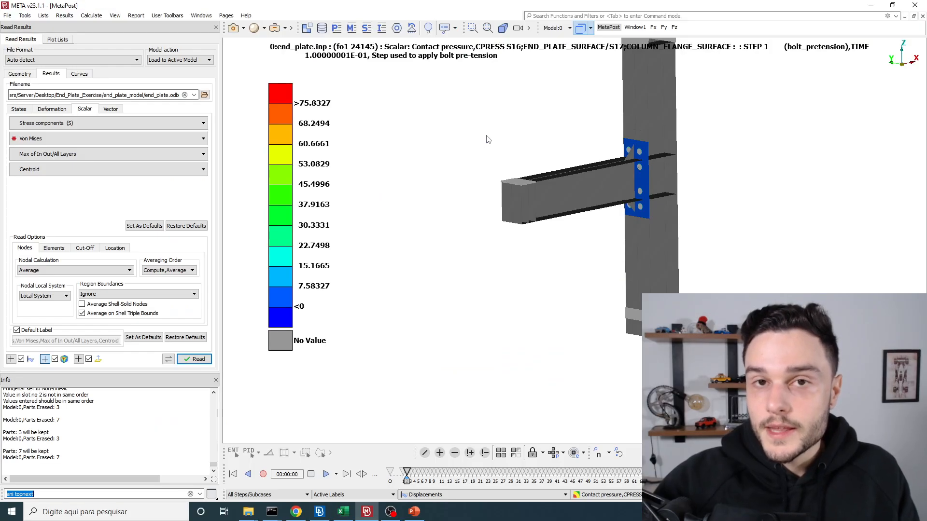
Inspect the end plate's contact pressure at pre-tension time 0.1, both close to the bolts and over the whole plate
scroll(641, 158, up, 5)
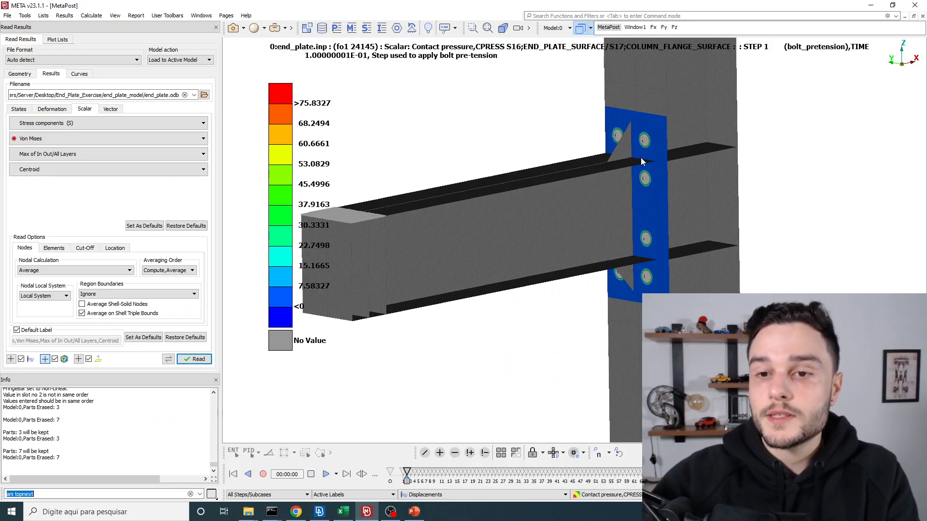
scroll(641, 158, up, 6)
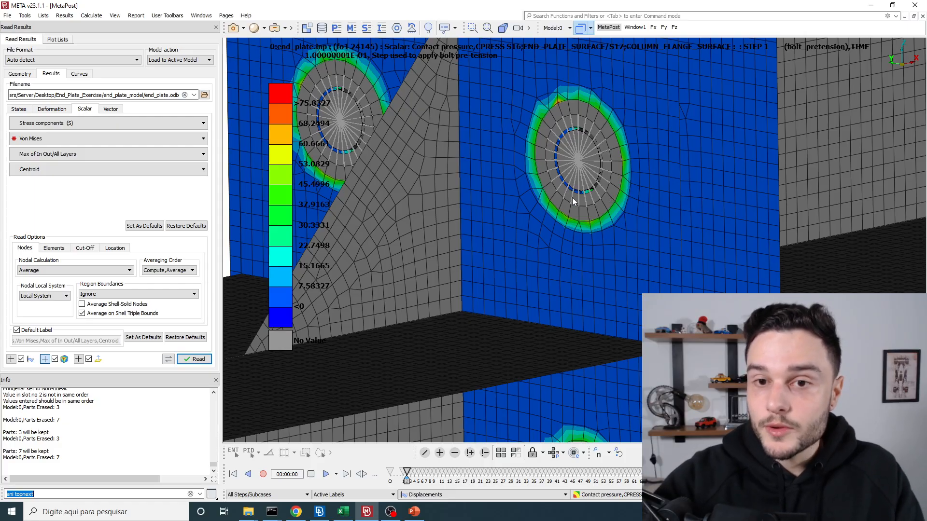
scroll(546, 117, down, 5)
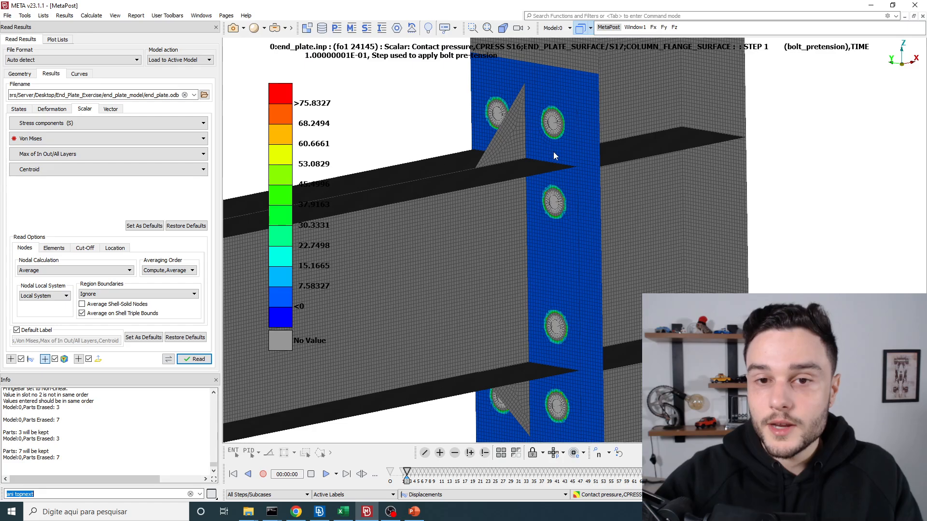
scroll(553, 151, up, 2)
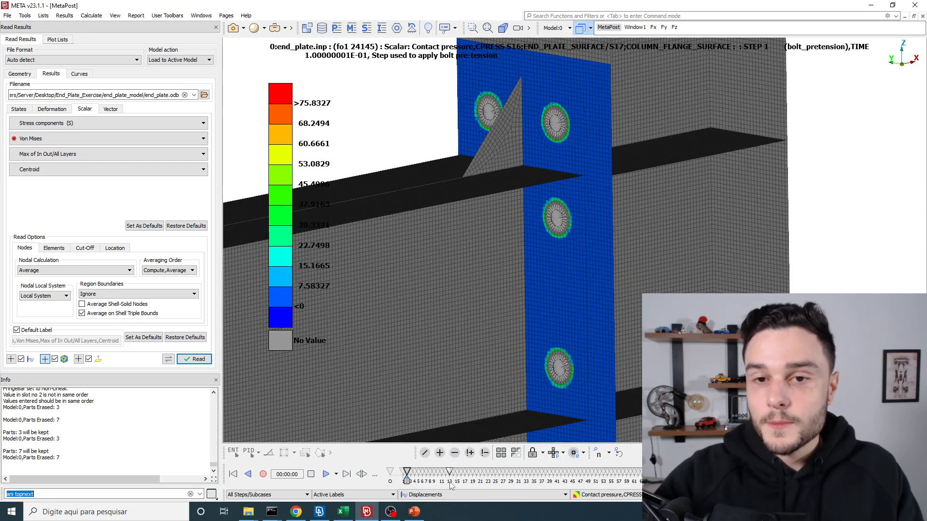
Step through pre-tension times 0.53125 and 0.73125 to 1.0, following the contact pressure around the bolts
scroll(449, 486, up, 4)
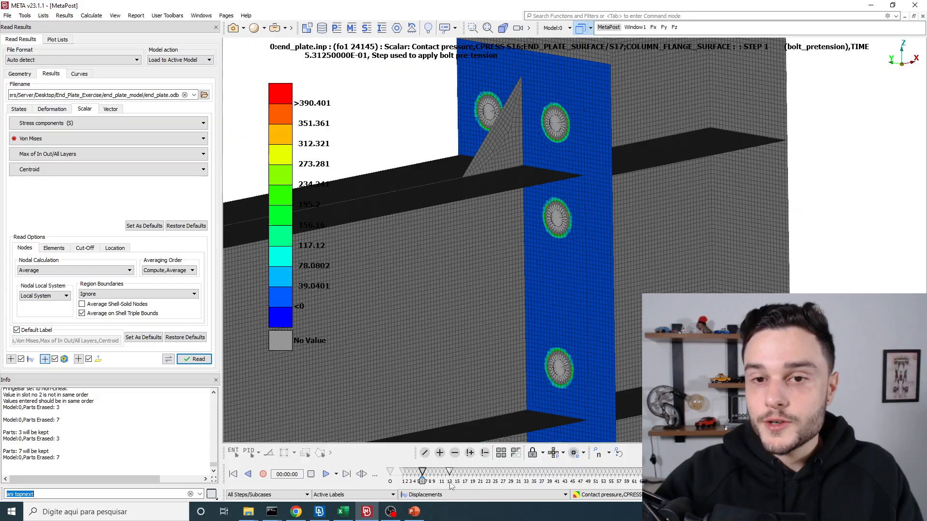
scroll(451, 485, up, 1)
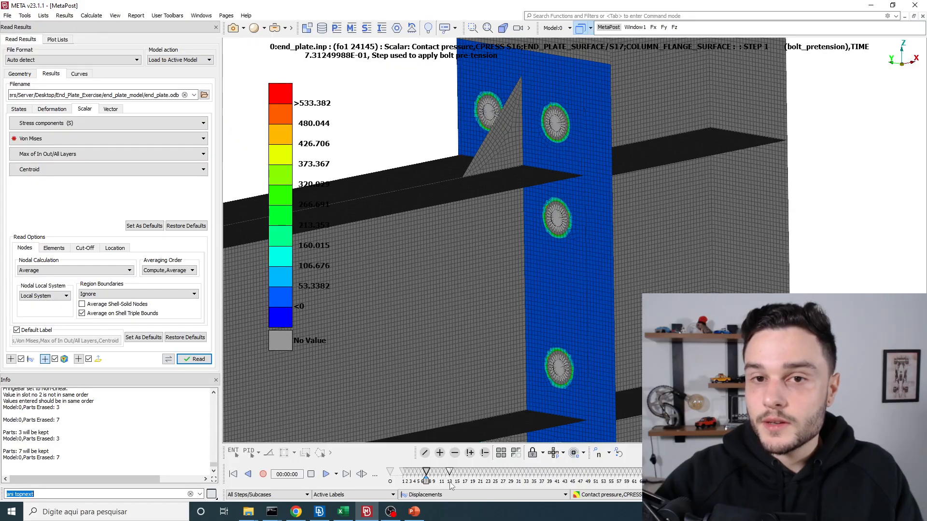
scroll(451, 485, up, 2)
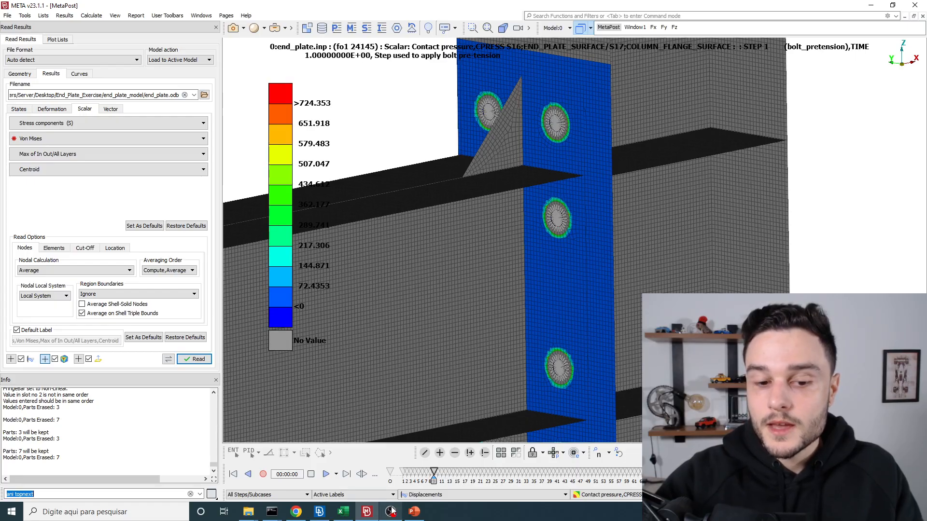
Advance into the load step through time 1.005 to 1.02875 and inspect the end plate's contact pressure from below
scroll(443, 481, up, 4)
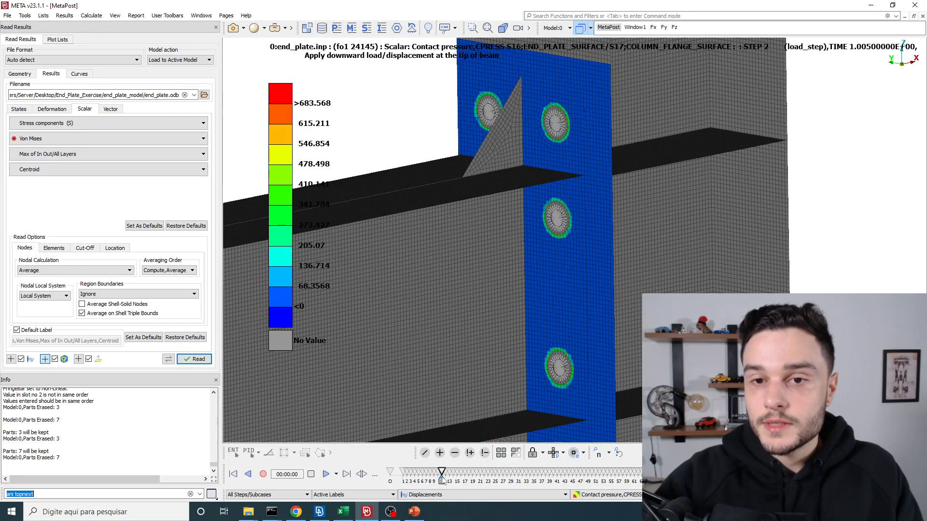
scroll(442, 478, up, 1)
scroll(556, 178, down, 3)
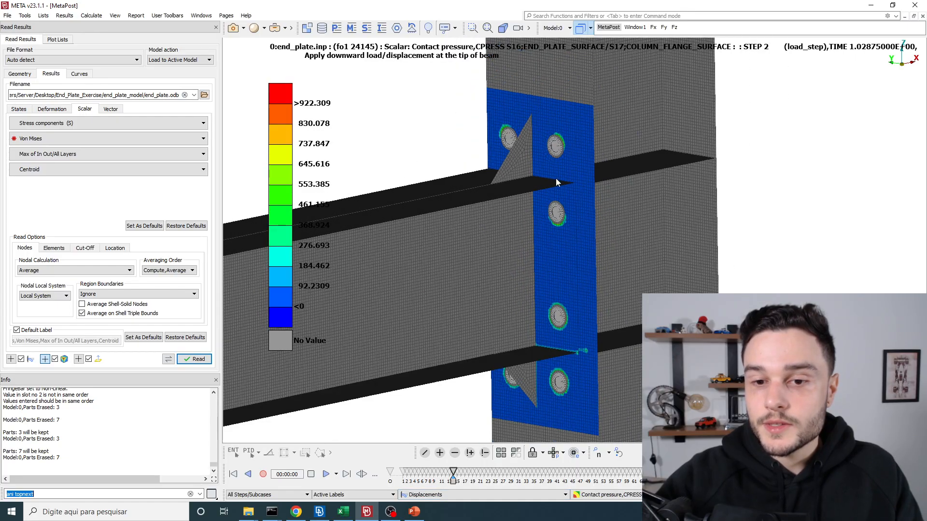
scroll(556, 330, up, 2)
ctrl+drag(556, 330, 562, 289)
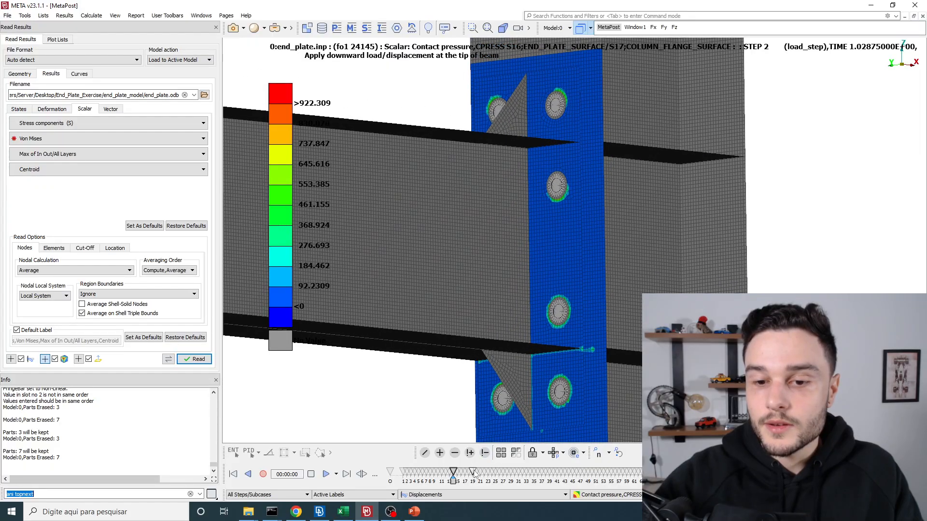
Advance to time 1.0947 and examine the contact pressure along the beam's lower flange and lower stiffener
scroll(475, 474, up, 4)
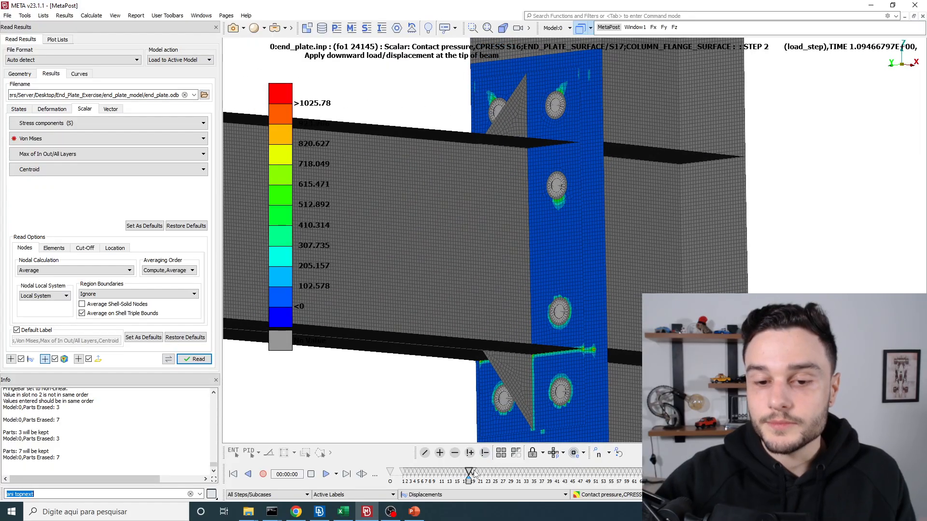
scroll(549, 265, down, 2)
scroll(541, 362, up, 4)
scroll(540, 354, up, 1)
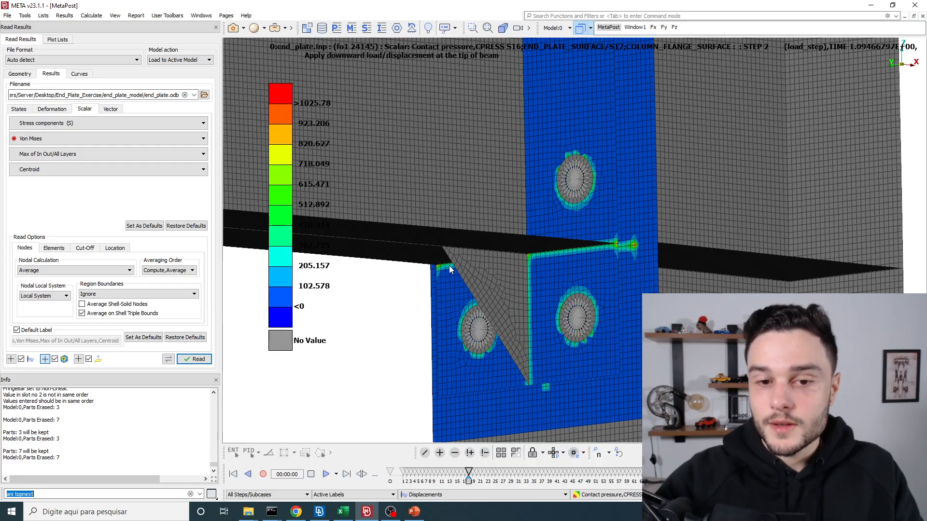
View the connection from the side at time 1.0947 to examine the gap between end plate and column flange near the upper stiffener
ctrl+drag(606, 245, 554, 230)
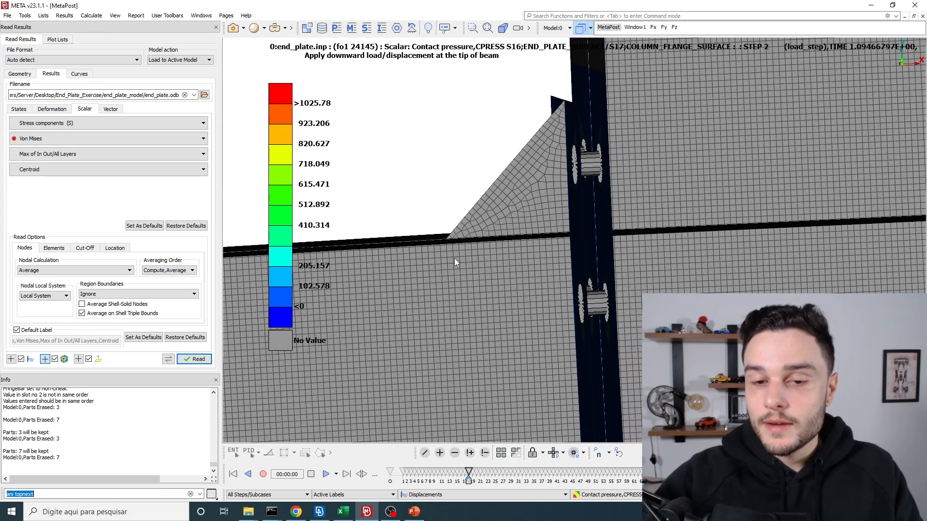
scroll(576, 239, up, 5)
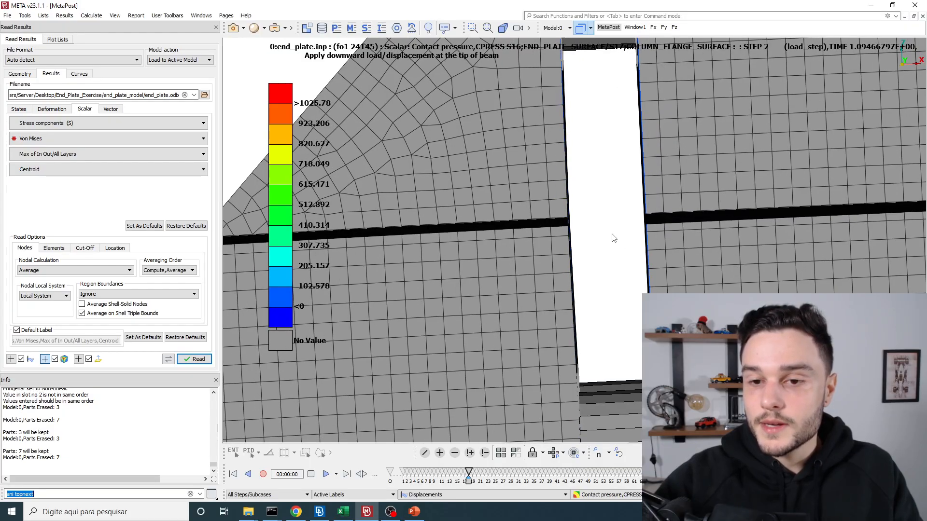
ctrl+drag(621, 224, 357, 213)
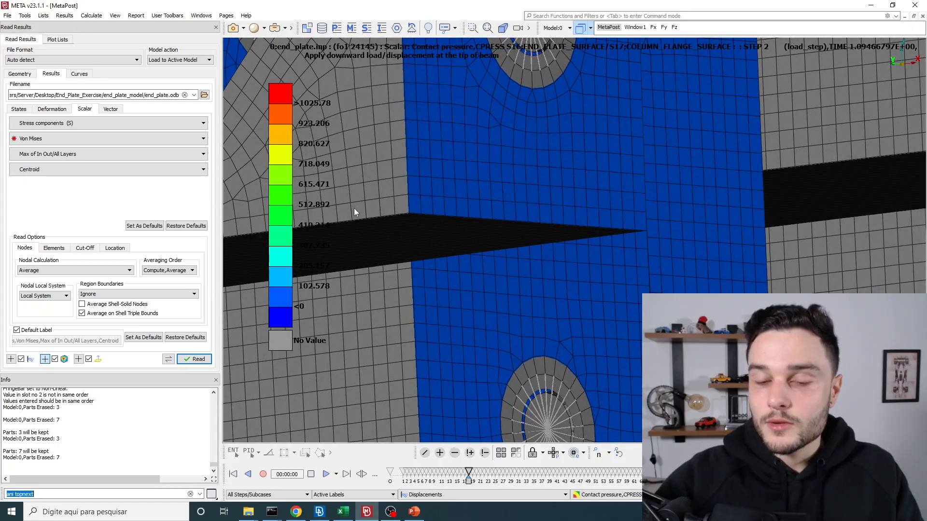
ctrl+drag(540, 219, 408, 211)
scroll(398, 213, up, 2)
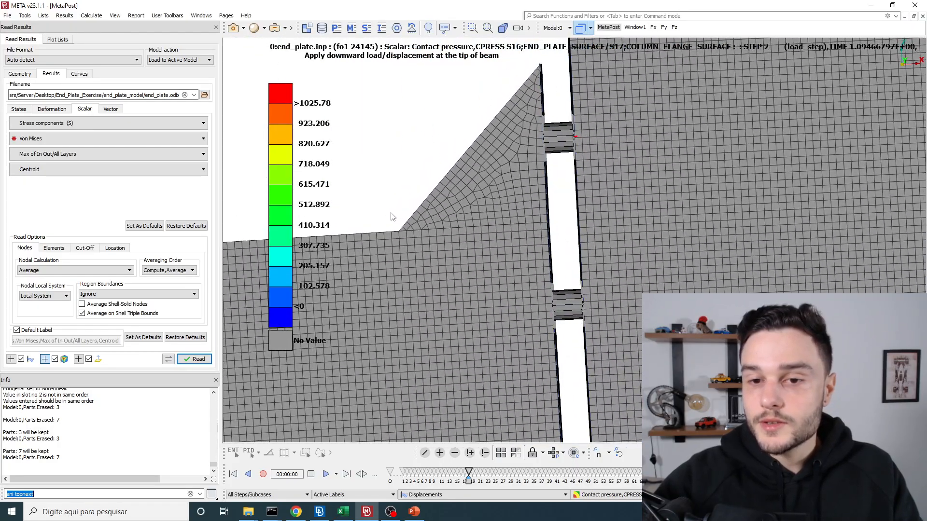
scroll(537, 230, up, 2)
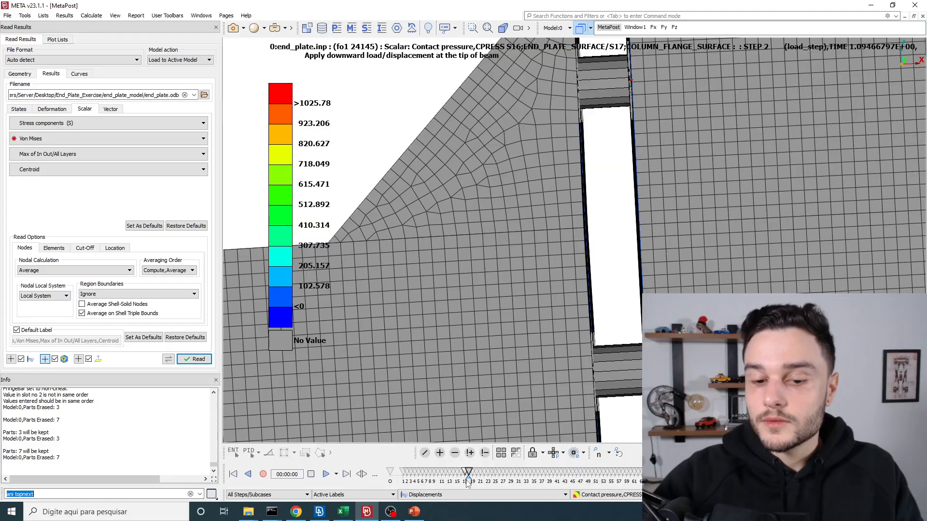
Move to time 1.4737 and examine the end plate's bending and the contact pressure near its upper edge
drag(467, 478, 518, 479)
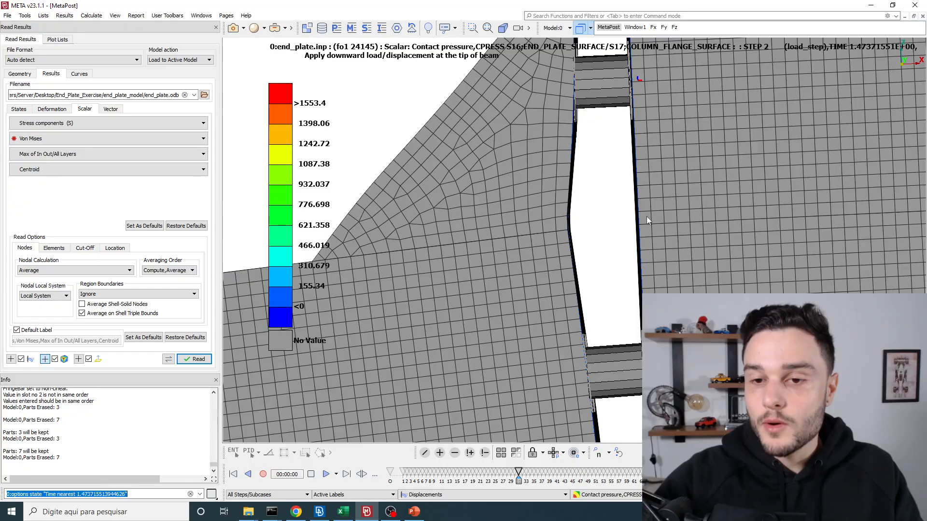
scroll(627, 189, down, 3)
ctrl+drag(632, 186, 593, 121)
scroll(557, 86, up, 5)
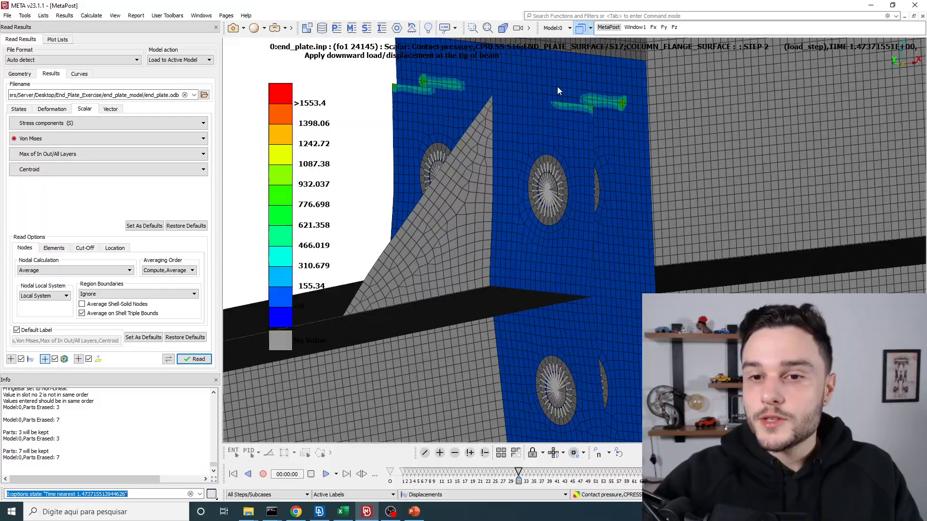
ctrl+drag(527, 100, 474, 92)
scroll(525, 474, down, 1)
Go back to time 1.2141, and advance through 1.2412 to 1.4509, examining the contact pressure around the lower stiffener
scroll(525, 474, down, 2)
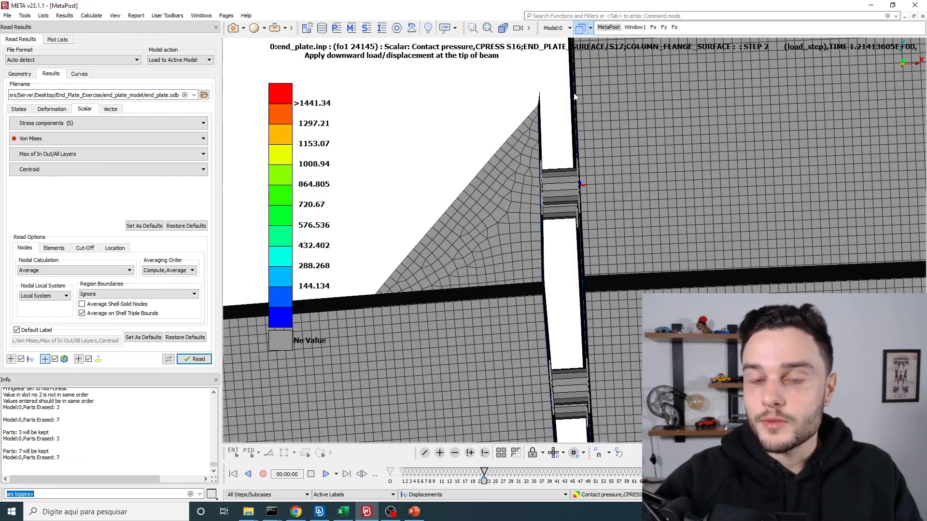
mouse_move(483, 478)
mouse_down()
mouse_move(517, 470)
mouse_move(488, 476)
mouse_up()
mouse_move(499, 245)
ctrl+mouse_down()
mouse_move(525, 277)
mouse_move(568, 244)
mouse_move(560, 231)
mouse_move(584, 305)
mouse_move(564, 175)
mouse_move(566, 351)
ctrl+mouse_up()
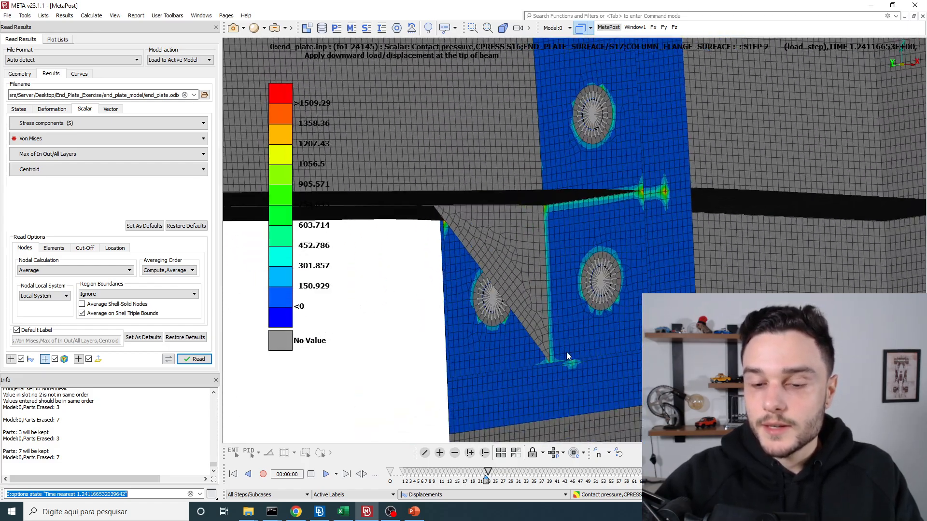
mouse_move(487, 472)
mouse_down()
mouse_move(471, 475)
mouse_move(509, 473)
mouse_up()
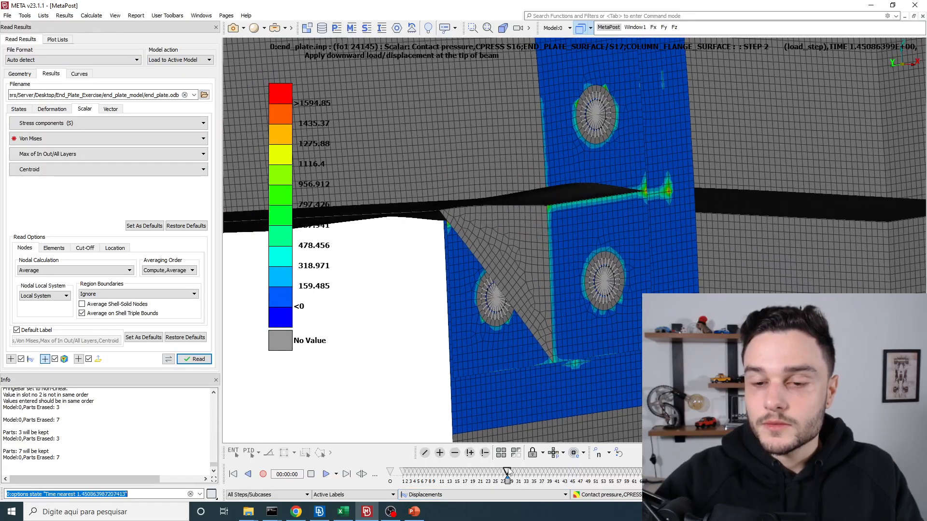
Isolate the end plate at time 1.4509 and examine the contact pressure over its full height
mouse_move(512, 304)
ctrl+mouse_down()
mouse_move(407, 309)
mouse_move(420, 316)
mouse_move(547, 315)
mouse_move(542, 338)
mouse_move(577, 157)
mouse_move(521, 309)
ctrl+mouse_up()
scroll(542, 338, down, 3)
click(485, 453)
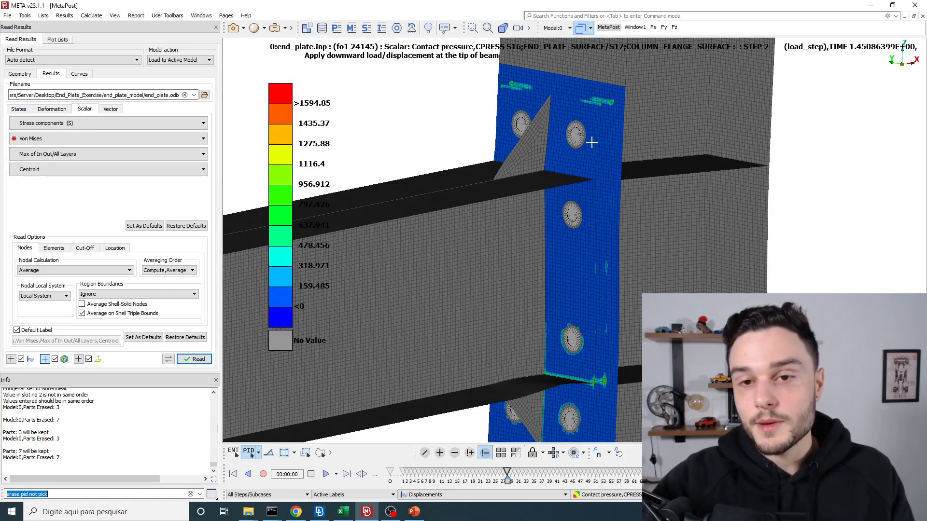
click(564, 148)
middle_click(566, 149)
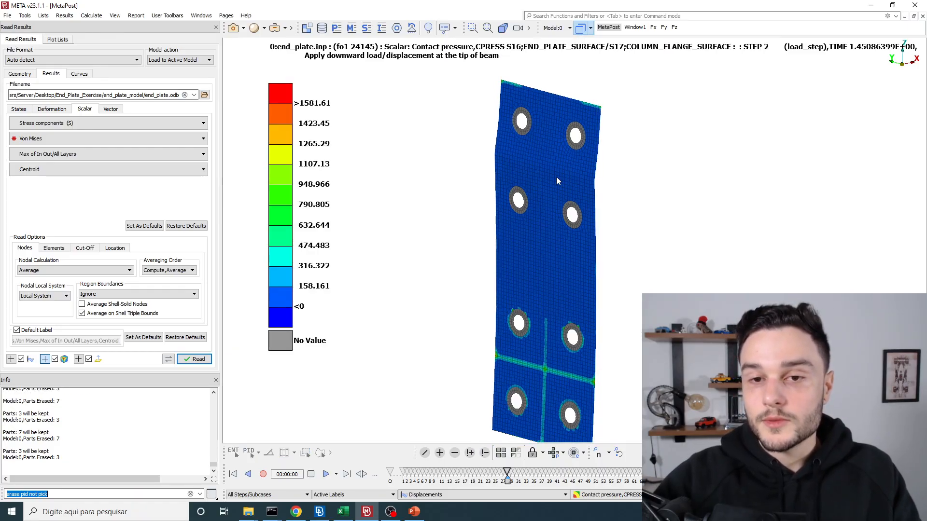
ctrl+drag(558, 181, 567, 401)
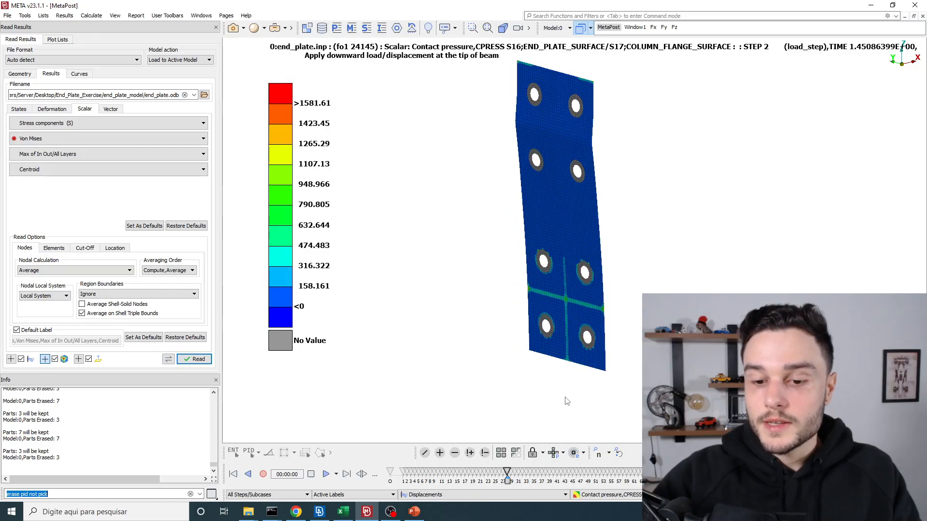
Go back through time 1.3995 to 1.2141, advance to 1.2412, and examine the contact pressure around the isolated plate's lower bolt holes
drag(507, 472, 482, 466)
mouse_move(492, 464)
mouse_down()
mouse_move(530, 464)
mouse_move(502, 465)
mouse_up()
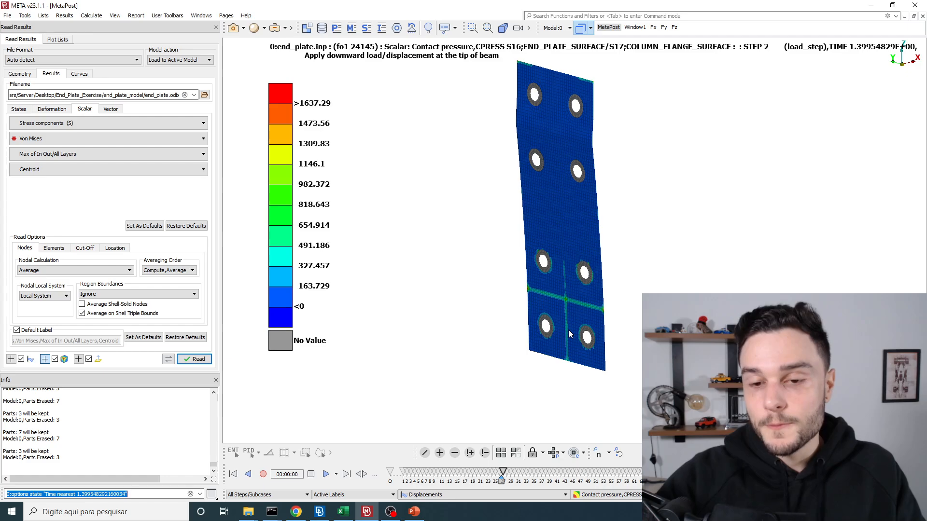
drag(502, 473, 480, 485)
key(Right)
key(Right)
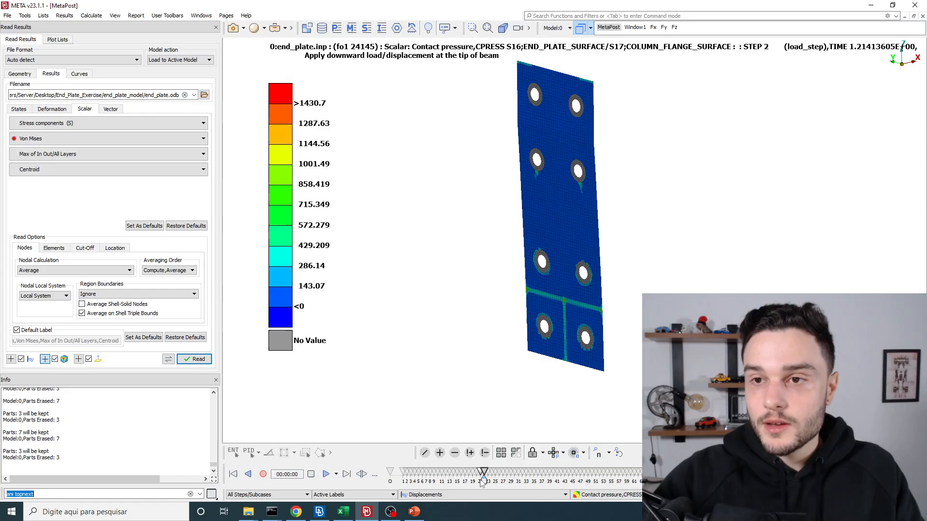
scroll(535, 266, up, 4)
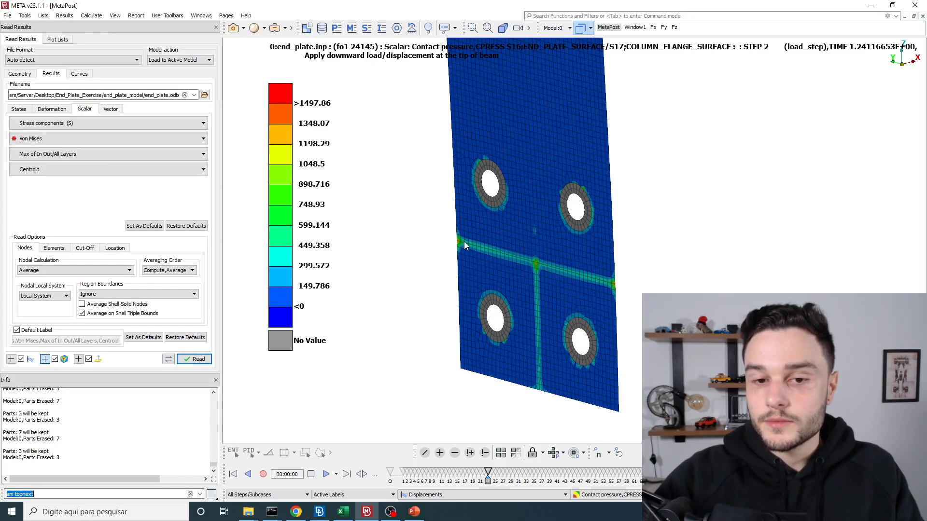
Show all parts again and examine the contact pressure at the beam's lower flange and stiffener at time 1.2412
text(add all)
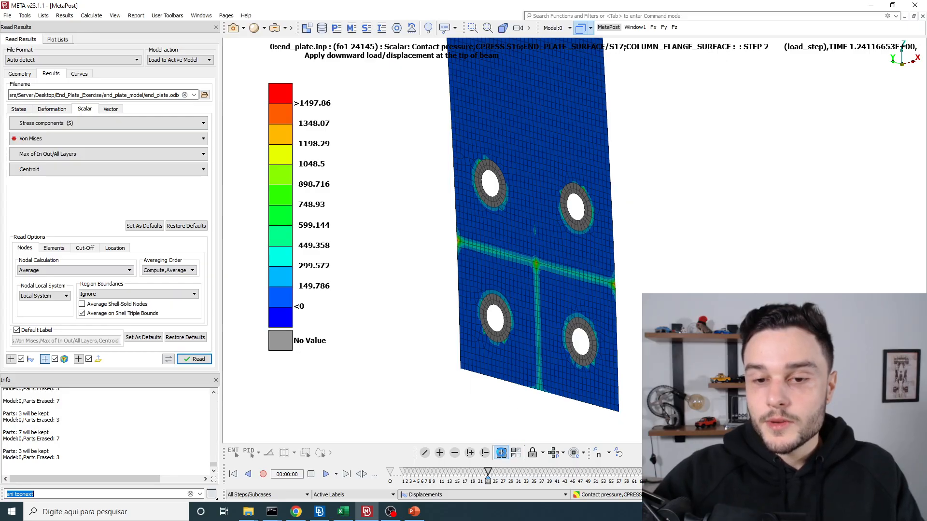
key(Return)
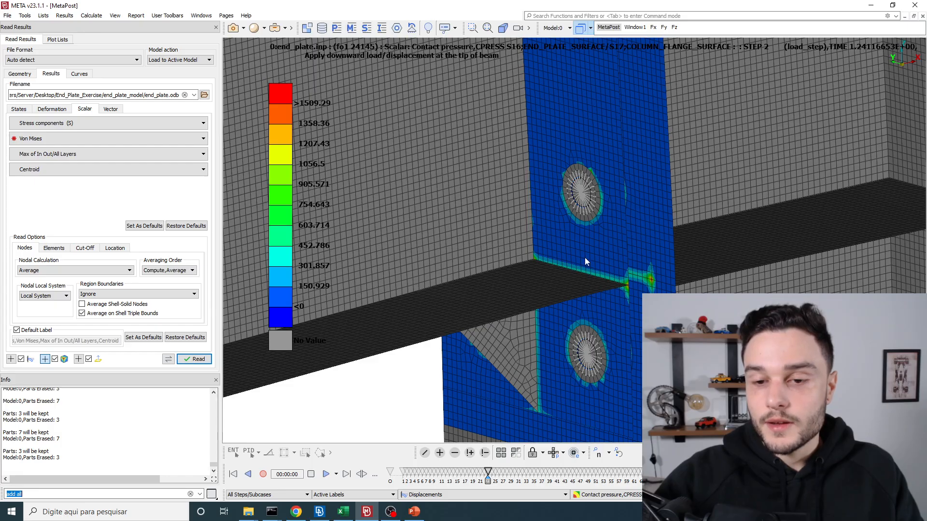
ctrl+drag(585, 257, 618, 205)
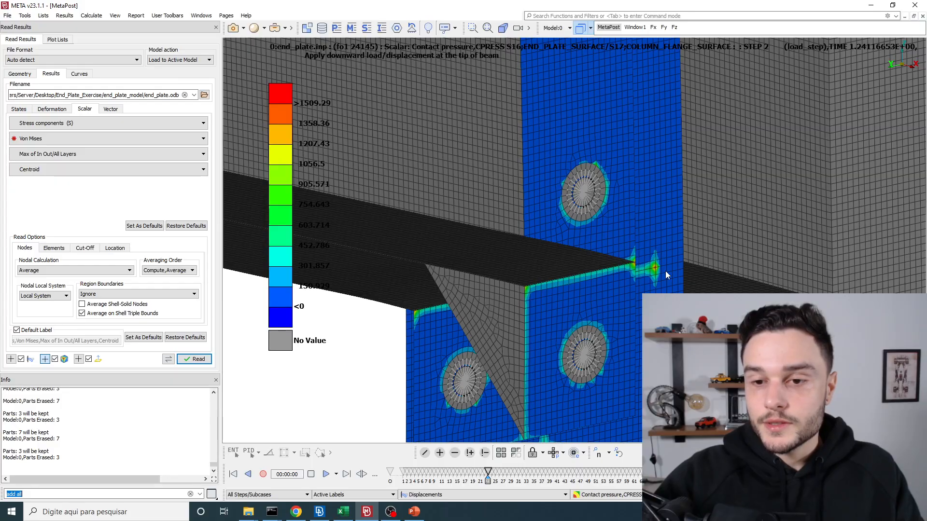
scroll(624, 268, up, 5)
scroll(768, 278, down, 9)
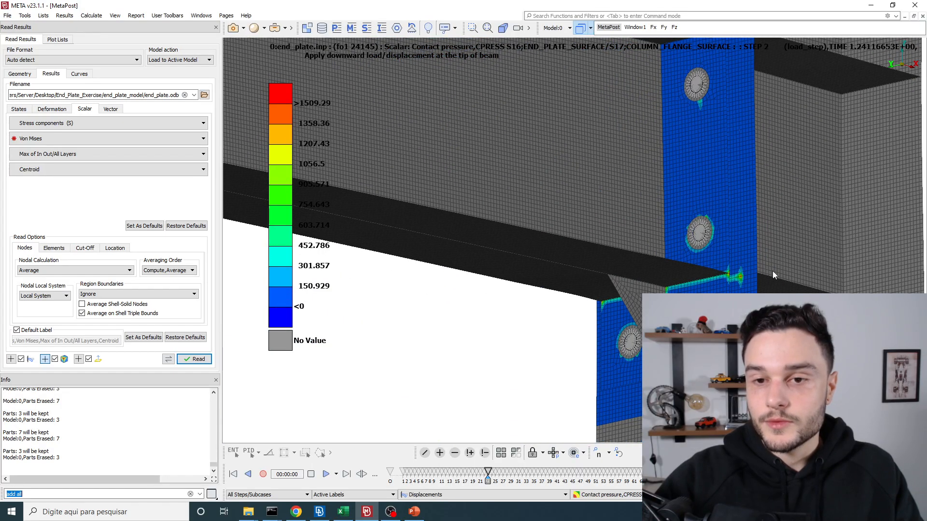
View the connection from the side at time 1.2412 to examine the beam and its upper and lower stiffeners
ctrl+drag(744, 236, 577, 277)
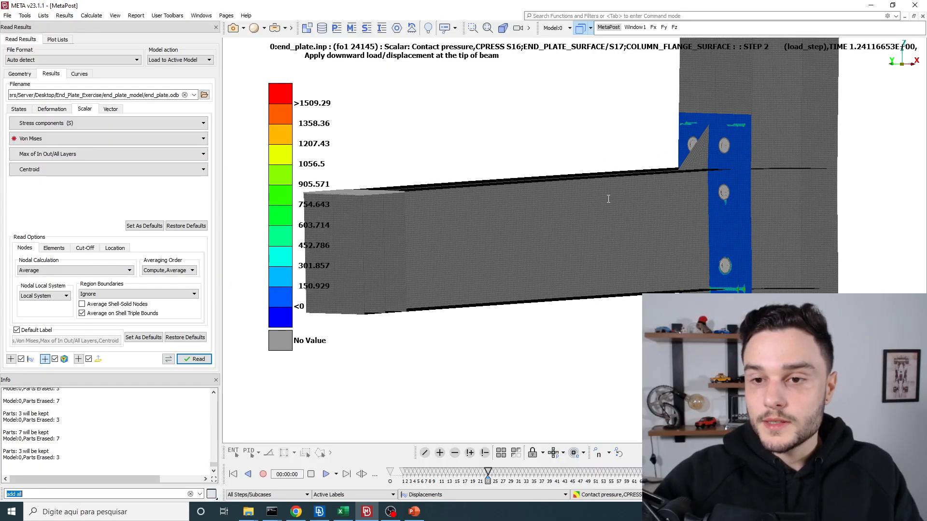
ctrl+drag(732, 237, 578, 223)
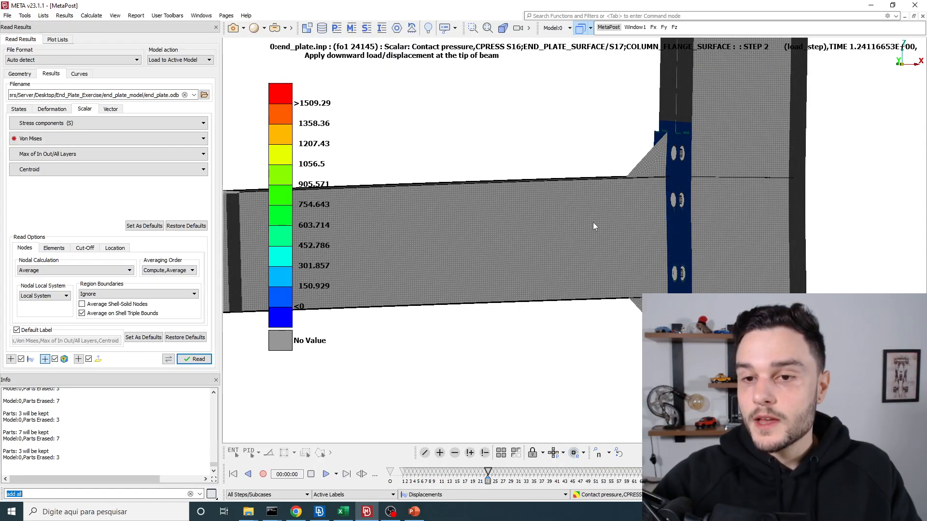
scroll(787, 333, up, 3)
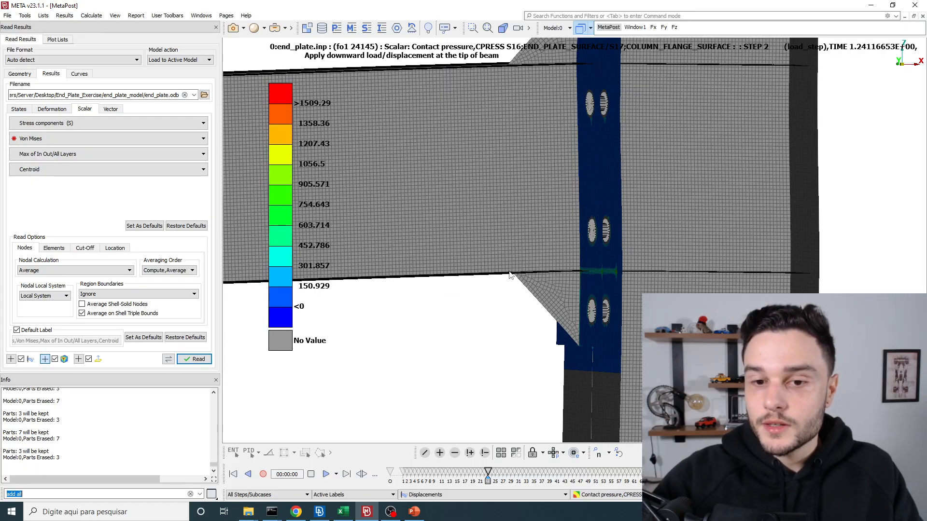
scroll(510, 273, down, 3)
scroll(497, 162, up, 3)
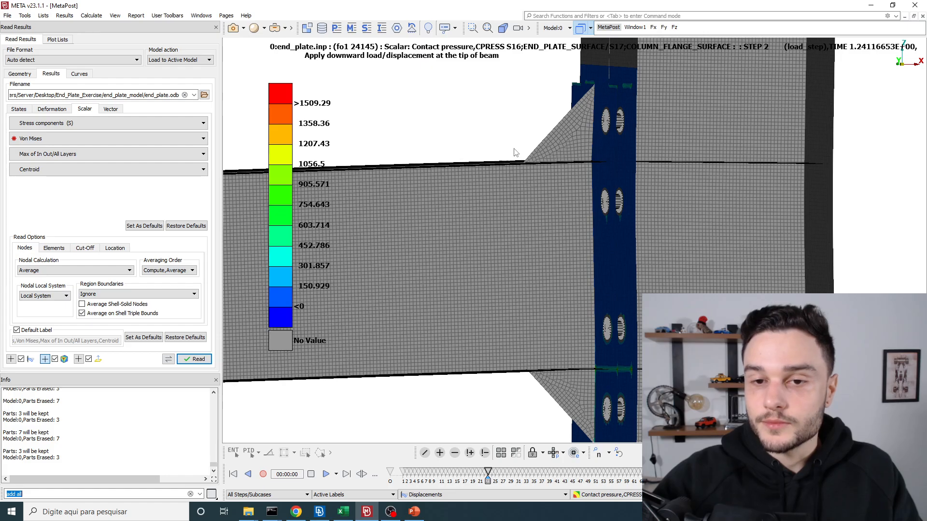
scroll(577, 166, down, 3)
scroll(593, 265, up, 5)
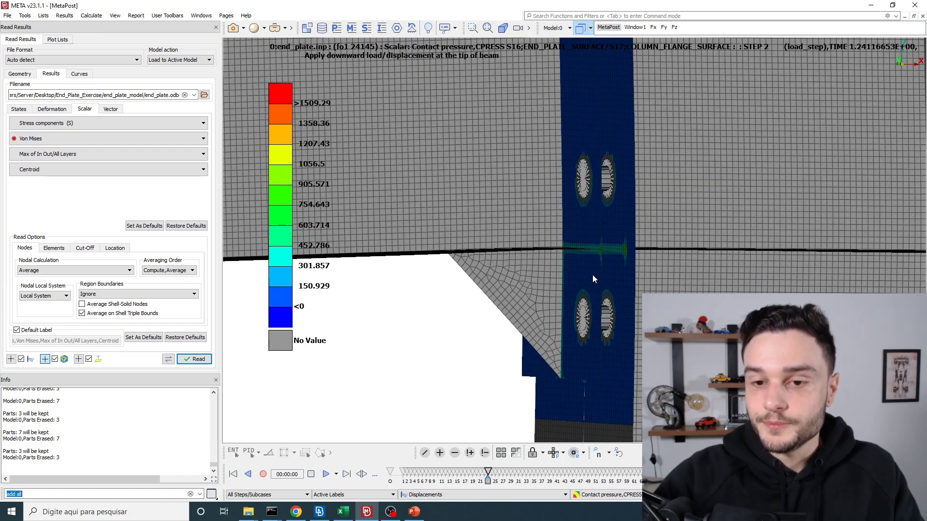
Isolate the end plate at time 1.2412 and examine the contact pressure where the lower flange and stiffener meet it
ctrl+drag(593, 274, 642, 229)
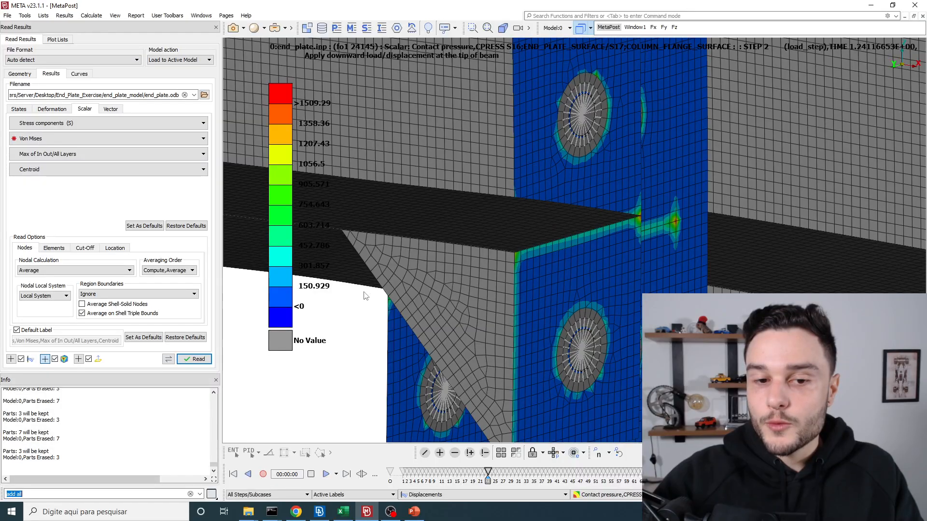
scroll(539, 245, down, 2)
click(485, 453)
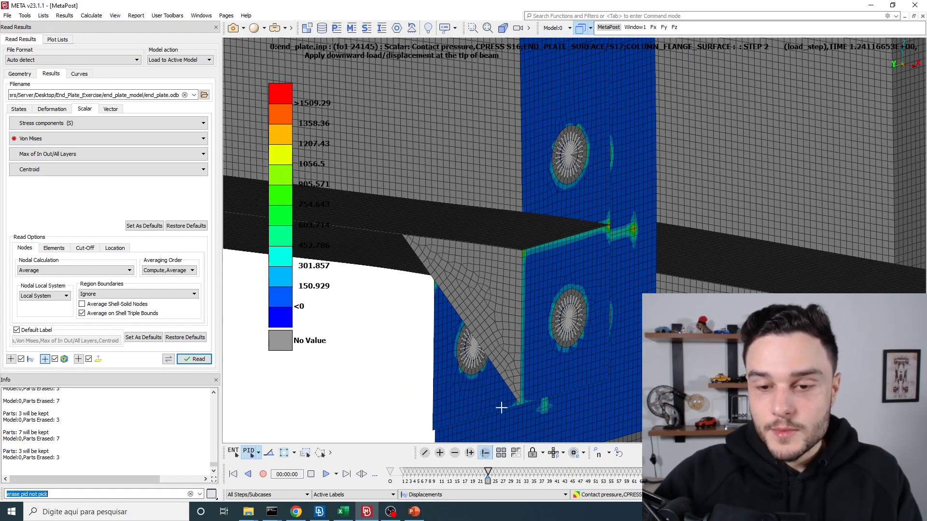
click(576, 200)
middle_click(578, 201)
scroll(540, 291, up, 1)
ctrl+drag(540, 291, 585, 275)
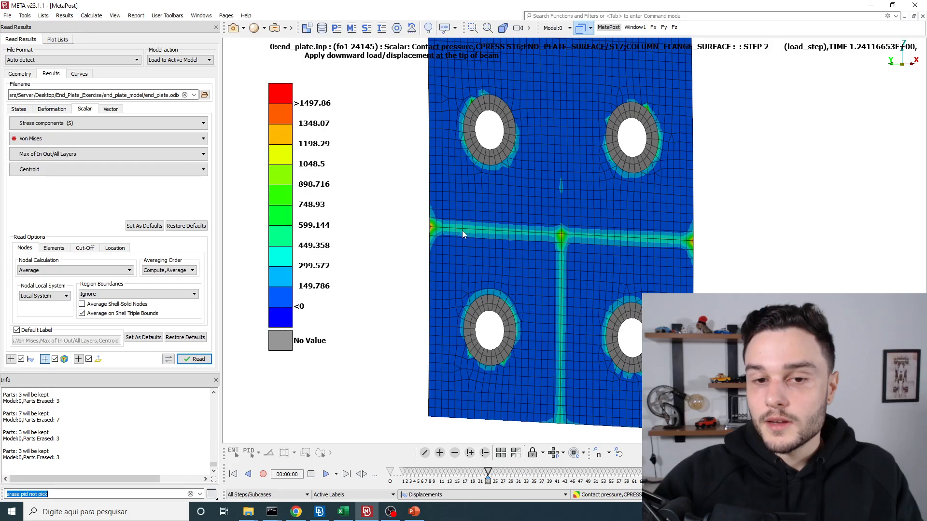
Step between times 1.2141 and 1.2412, and advance to 1.4557, examining the contact pressure along the isolated plate's vertical centreline
scroll(573, 271, down, 2)
ctrl+drag(589, 259, 510, 263)
key(Left)
key(Right)
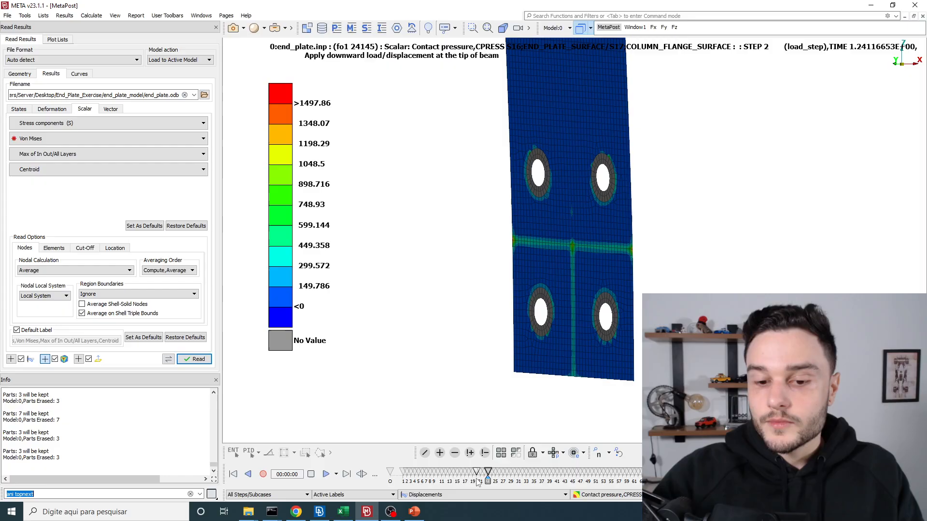
key(Left)
key(Right)
key(Right)
key(Right)
key(Right)
key(Right)
key(Right)
key(Right)
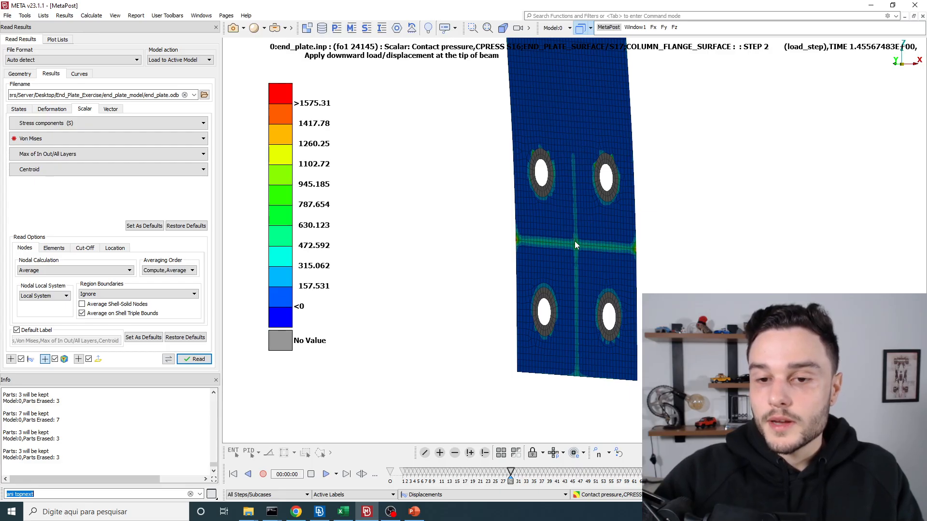
Return to time 1.2141 and show all parts to examine the contact pressure around the lower flange and stiffener
scroll(493, 481, down, 7)
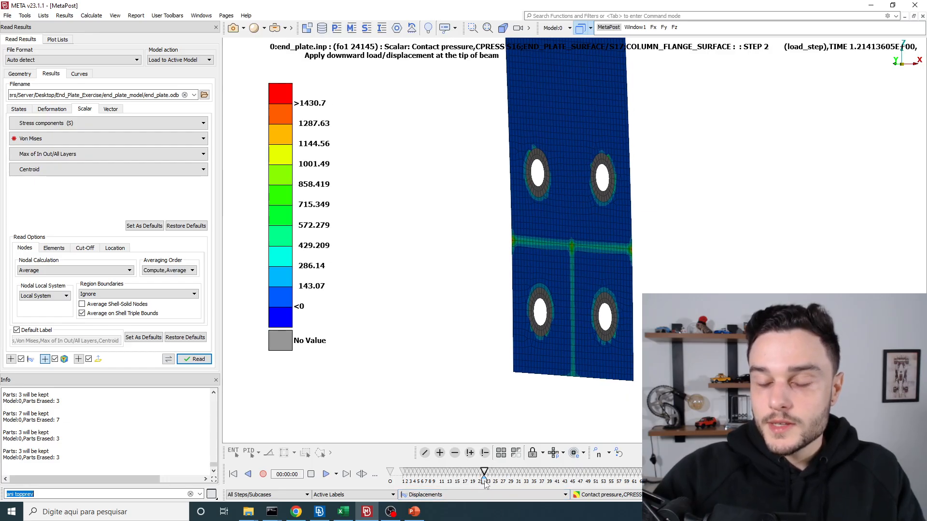
scroll(557, 247, up, 5)
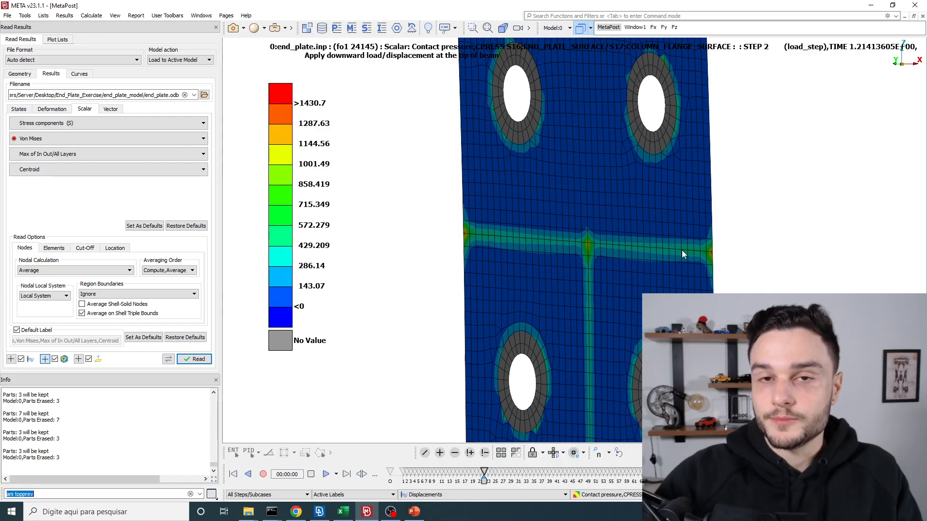
click(501, 453)
scroll(671, 190, down, 2)
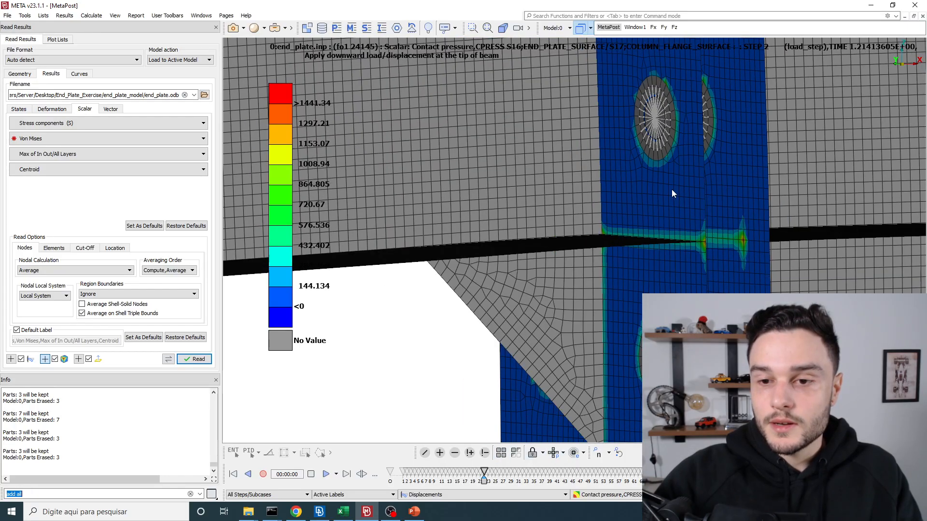
scroll(661, 192, up, 3)
ctrl+drag(656, 190, 685, 240)
scroll(687, 245, down, 2)
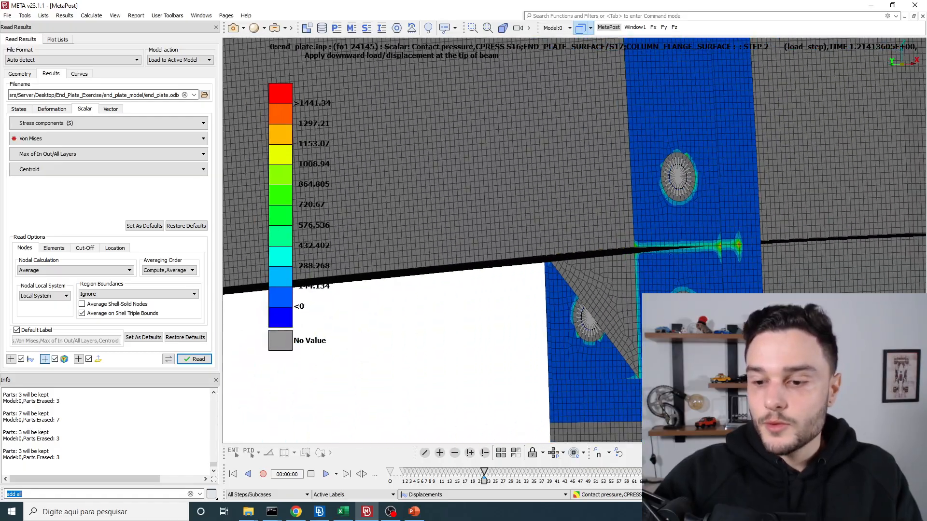
Display the integration-point Von Mises stress for all layers and set the legend's maximum value to 391
click(598, 494)
click(624, 424)
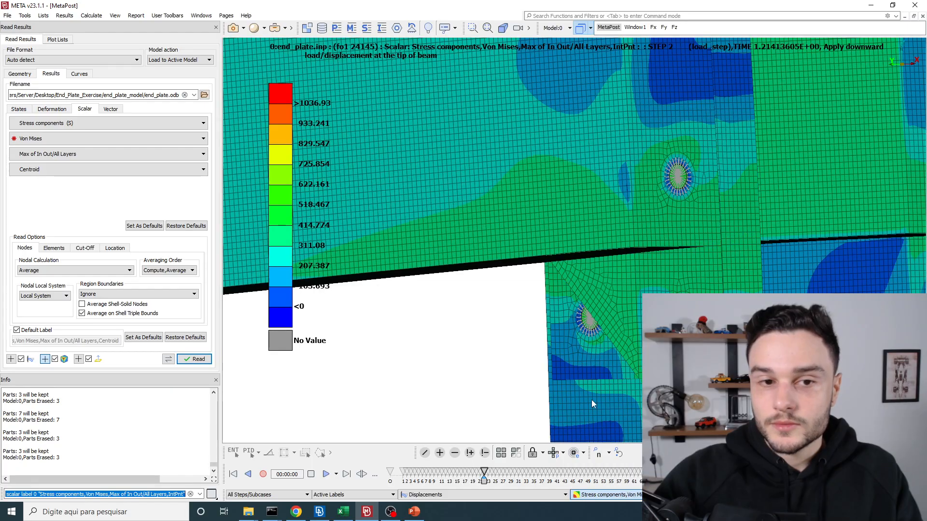
click(314, 104)
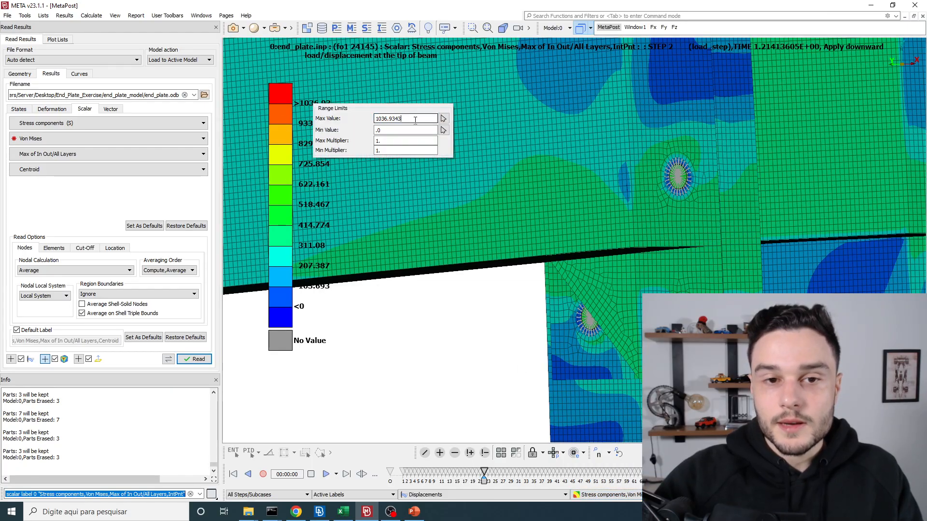
double_click(391, 118)
text(391.)
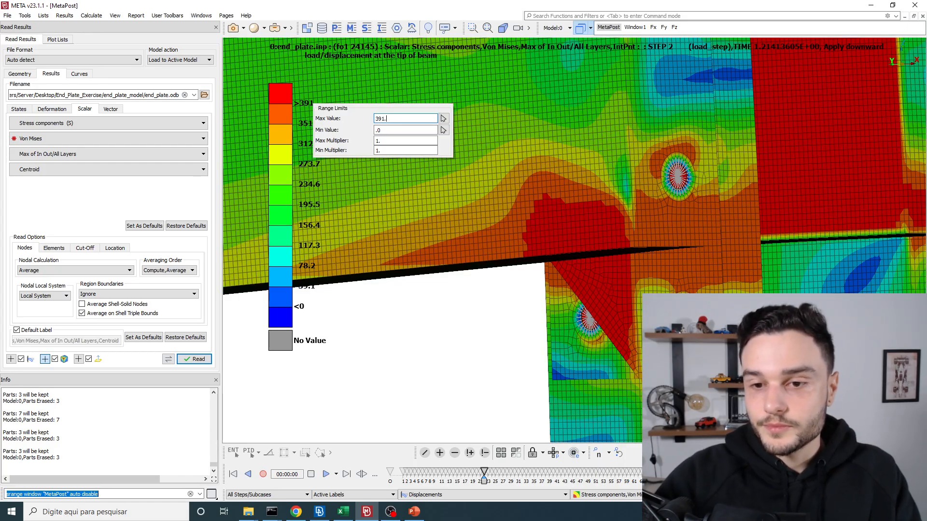
Examine the Von Mises stress in the lower flange, stiffener, beam web and end plate at time 1.2141
scroll(645, 272, up, 2)
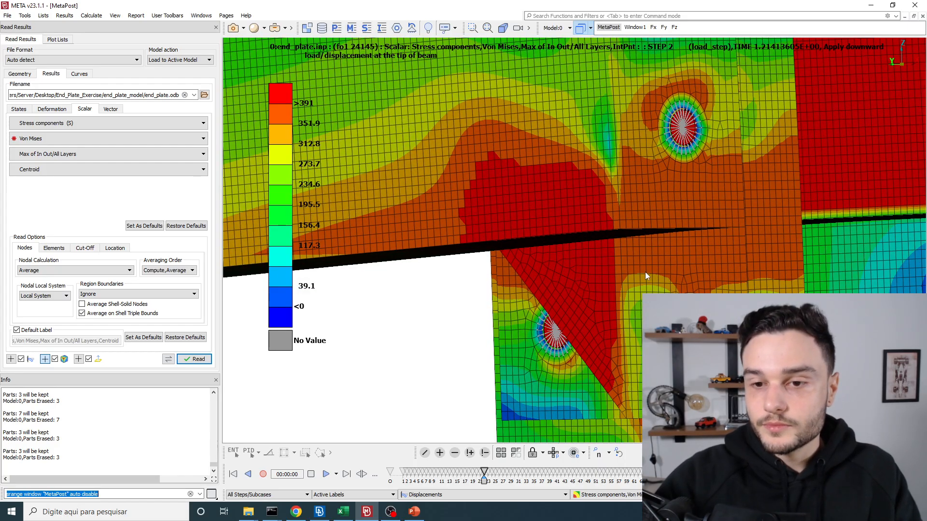
ctrl+drag(645, 271, 638, 228)
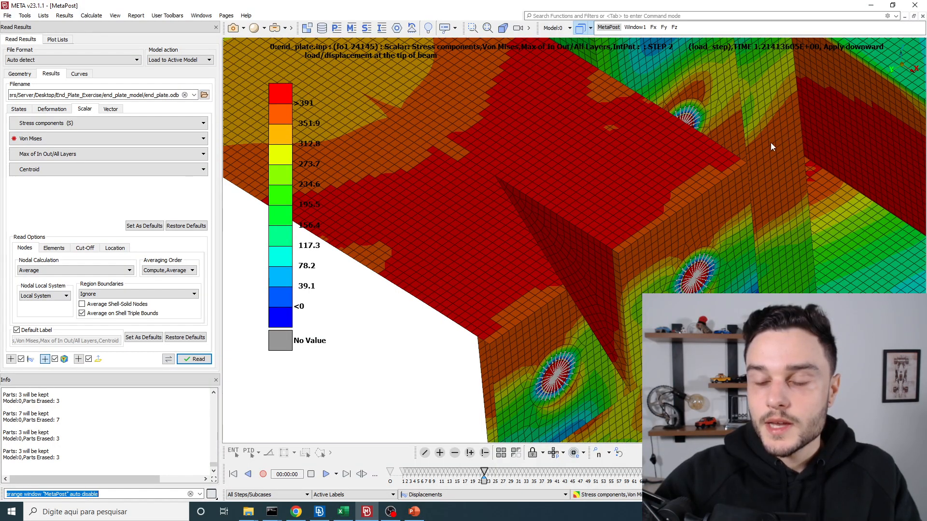
ctrl+drag(771, 143, 766, 167)
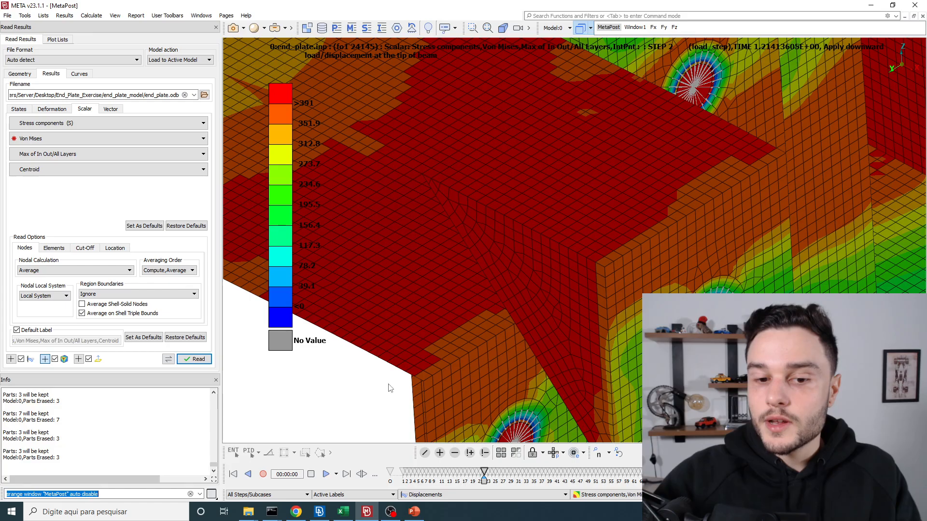
ctrl+drag(702, 207, 609, 262)
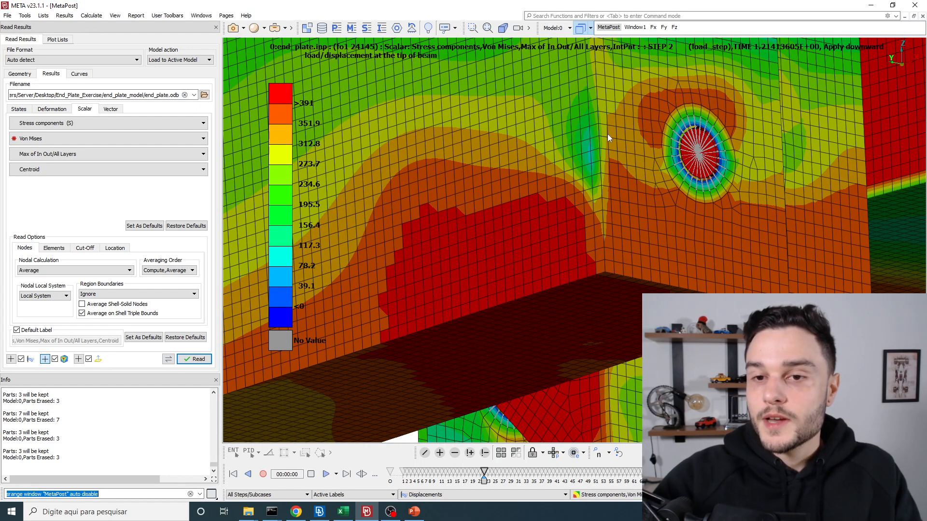
ctrl+drag(607, 136, 638, 150)
Display the CPRESS contact pressure between end plate and column flange, and isolate the end plate
click(603, 494)
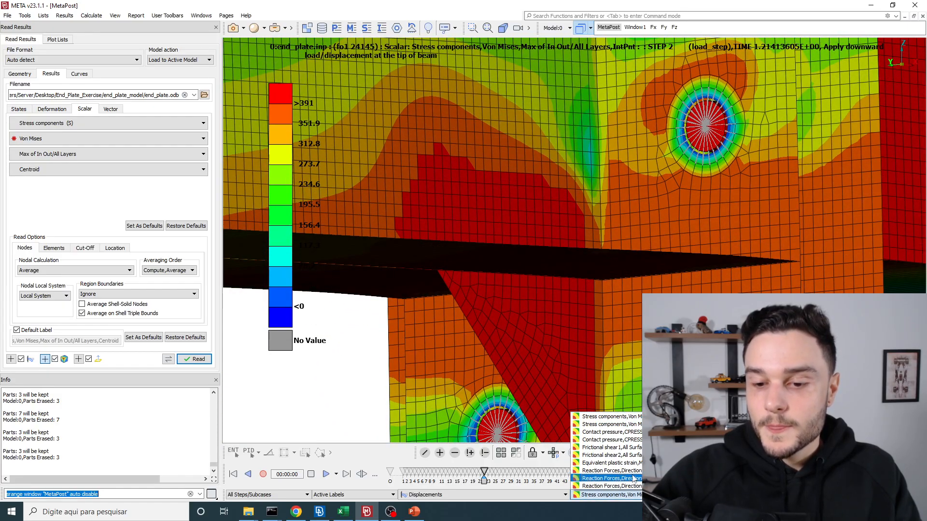
click(606, 440)
click(485, 453)
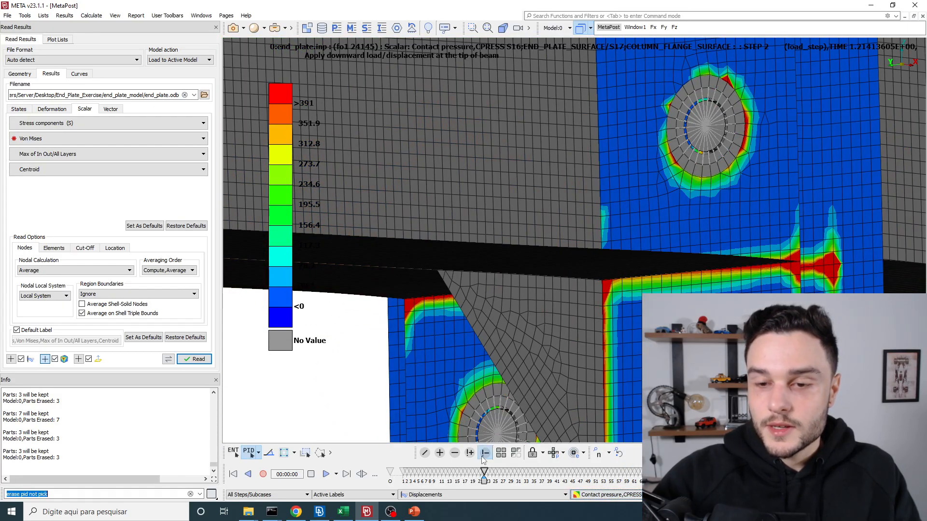
click(665, 224)
middle_click(665, 224)
Turn on automatic range for the contact pressure legend of the isolated end plate
scroll(599, 235, down, 3)
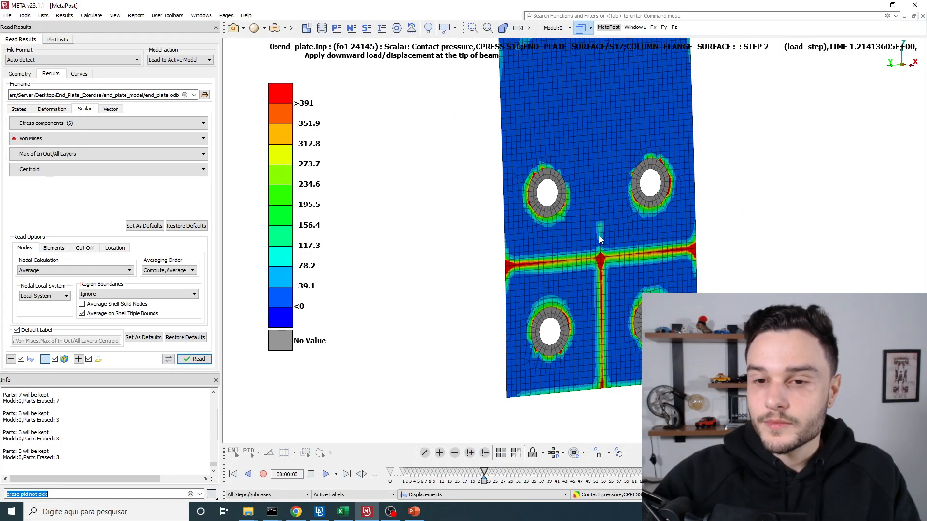
right_click(290, 106)
click(311, 153)
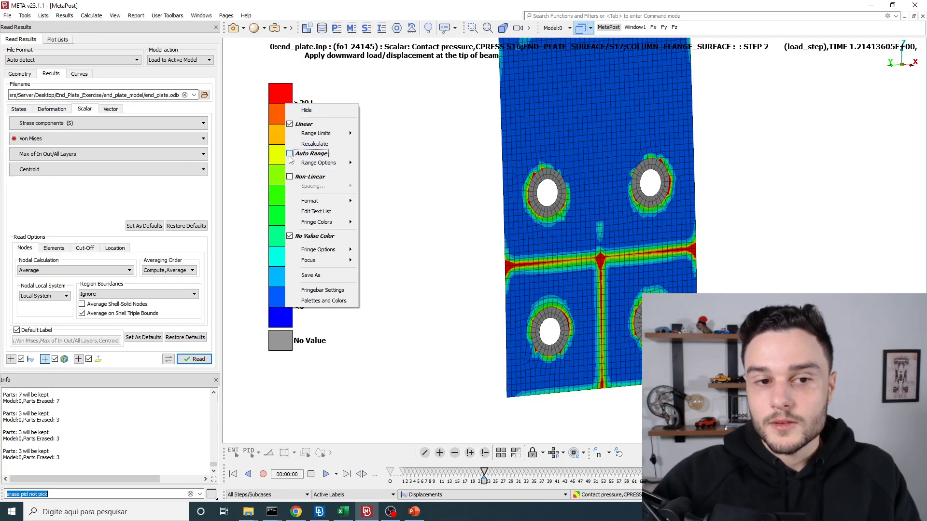
Advance the load_step states to time 1.4509 and examine the end plate's contact pressure around the bolt holes, flange and web lines
click(436, 212)
scroll(615, 265, up, 1)
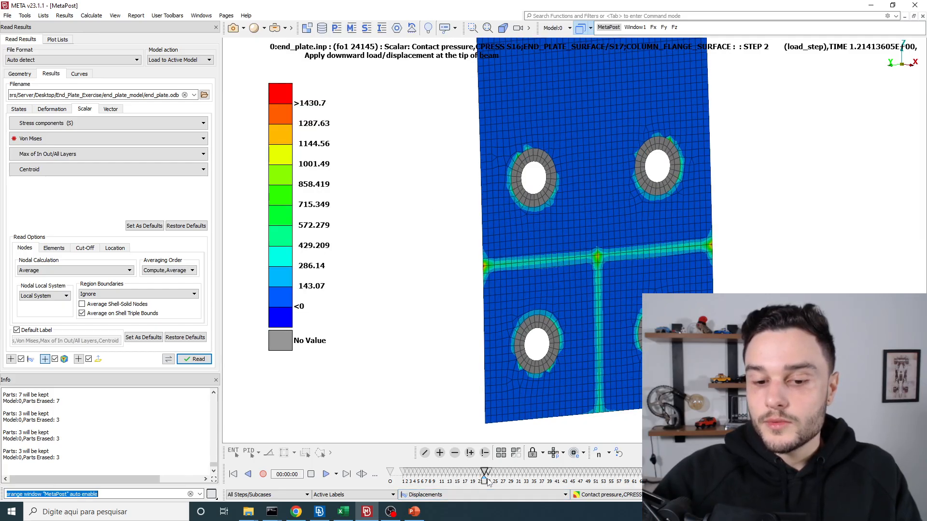
key(Right)
key(Right)
key(Right)
key(Right)
key(Right)
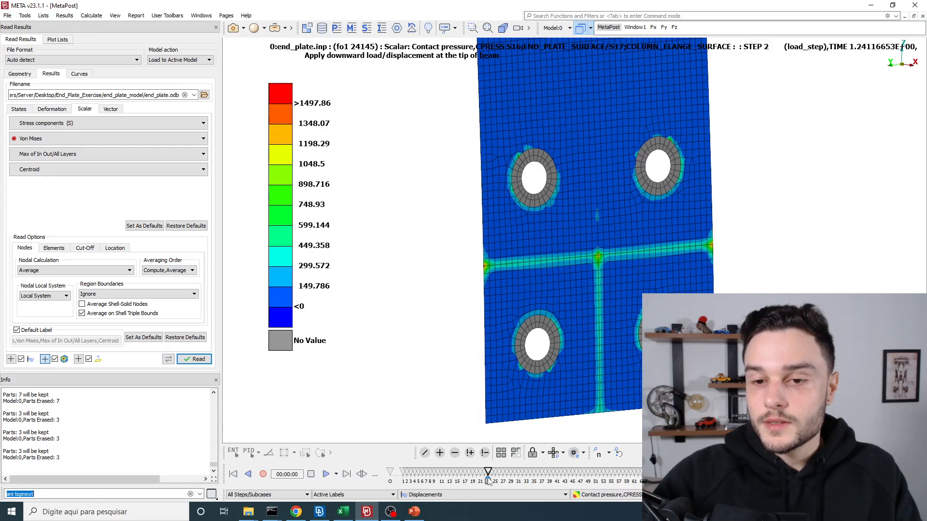
key(Right)
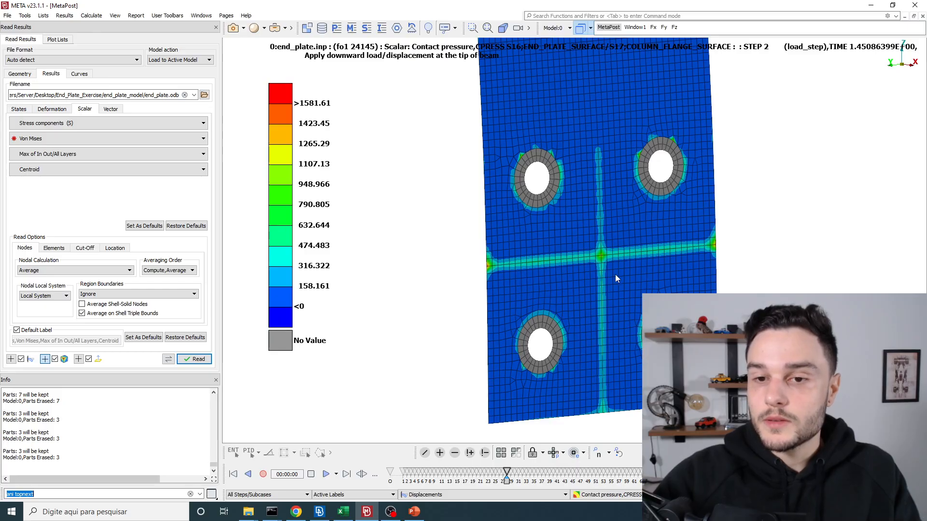
ctrl+middle_drag(610, 212, 608, 274)
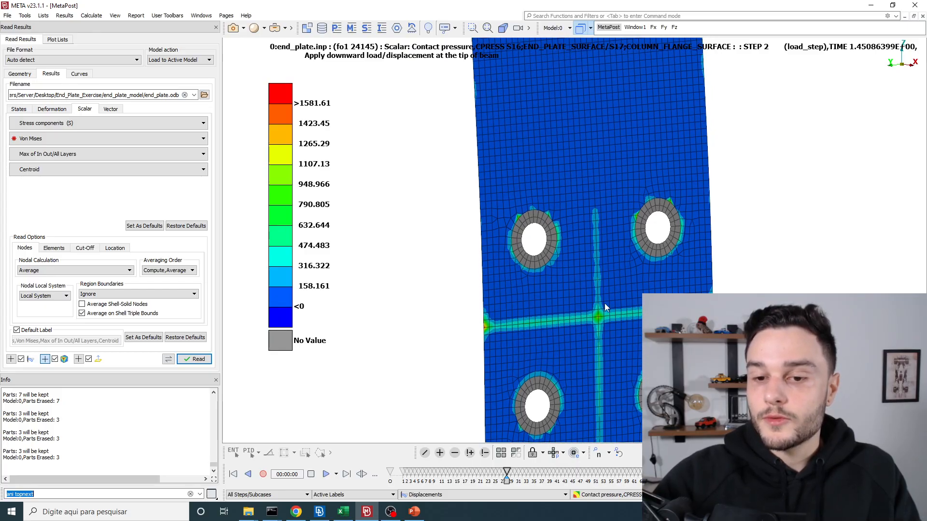
ctrl+drag(604, 303, 549, 322)
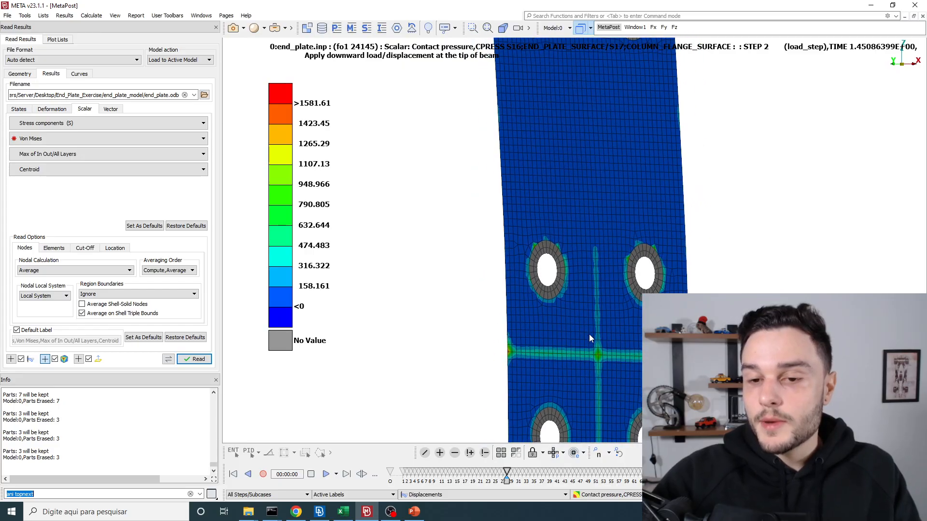
ctrl+middle_drag(598, 314, 599, 400)
Run the end plate's contact pressure forward to time 1.9467 and back to time 1.0, examining how the contact pattern evolves
click(557, 476)
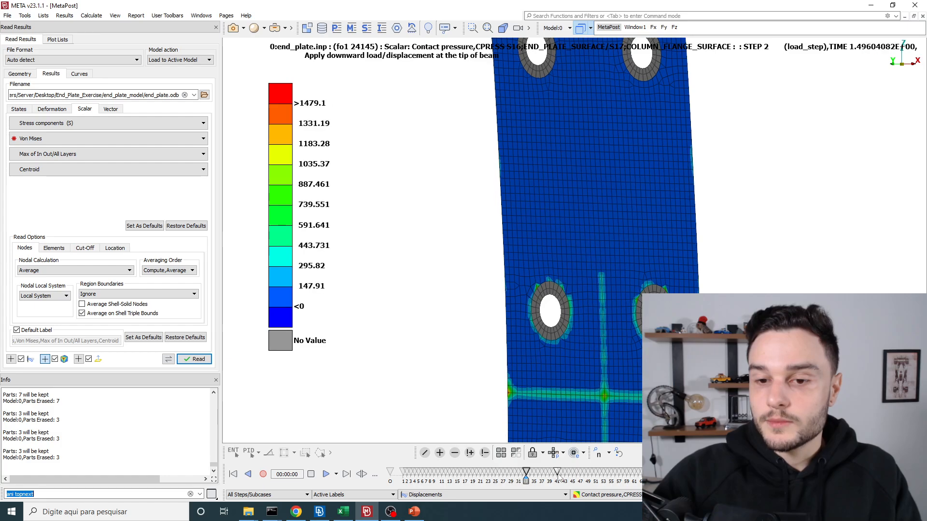
scroll(558, 474, up, 10)
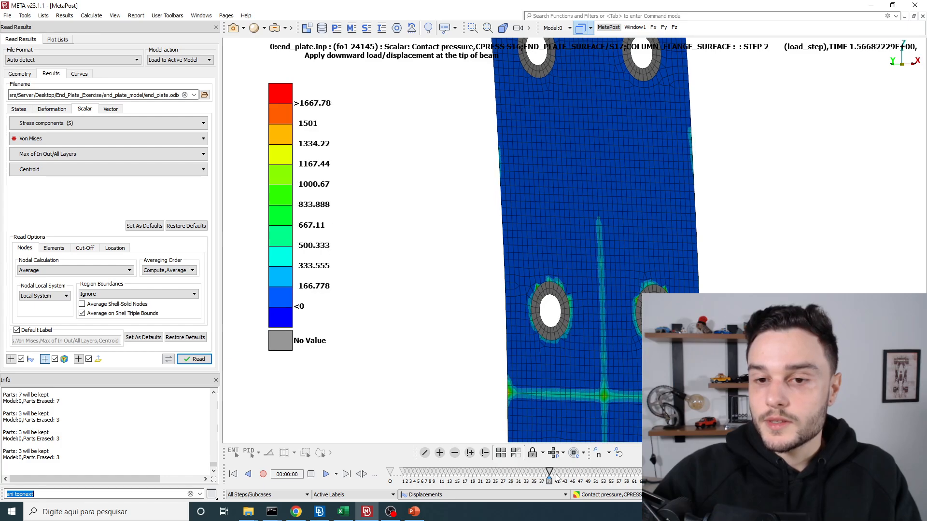
scroll(557, 477, up, 8)
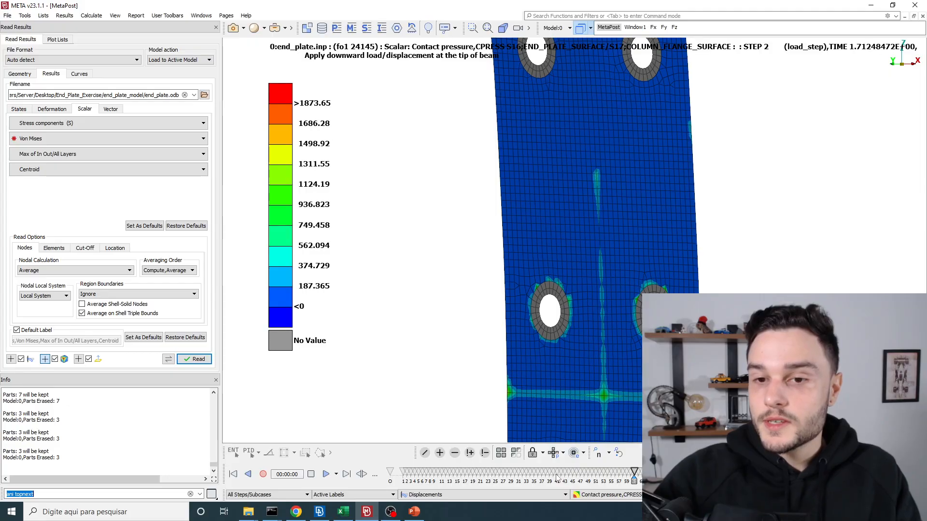
scroll(558, 477, up, 3)
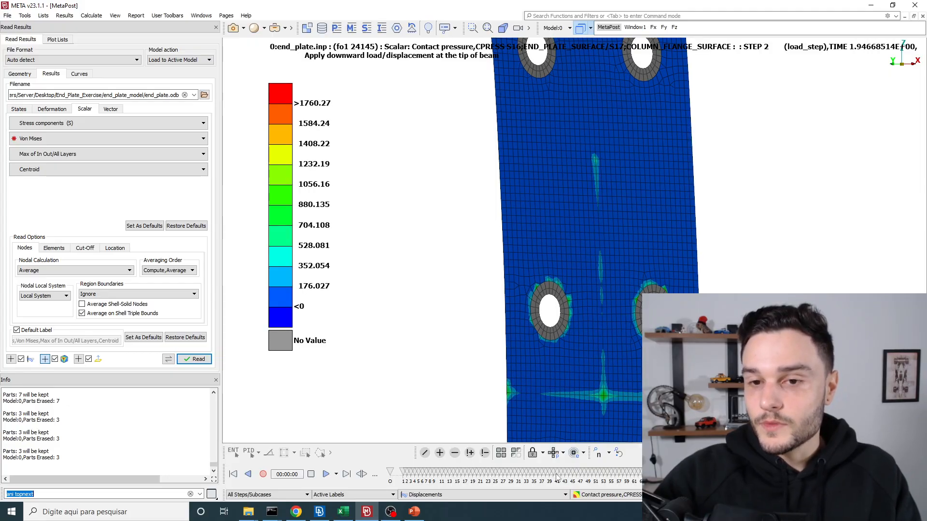
scroll(556, 476, down, 1)
scroll(556, 475, down, 8)
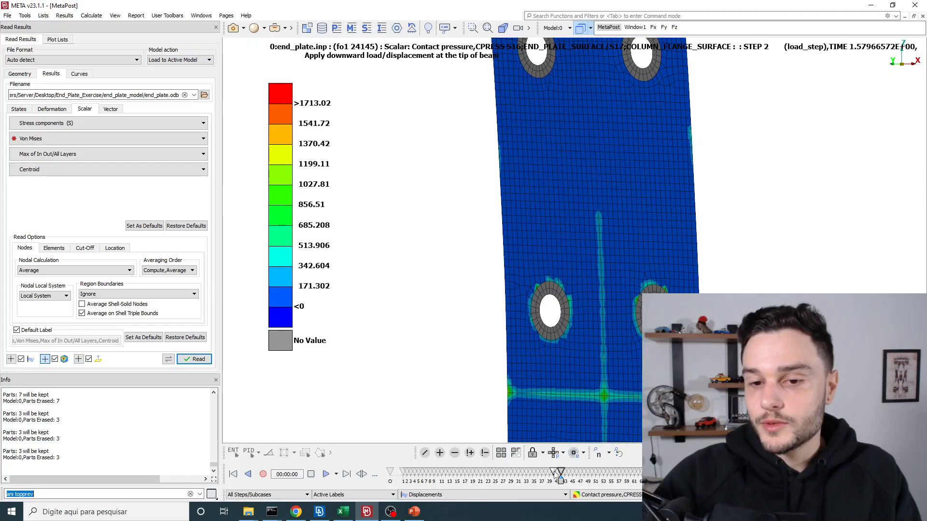
scroll(554, 474, down, 10)
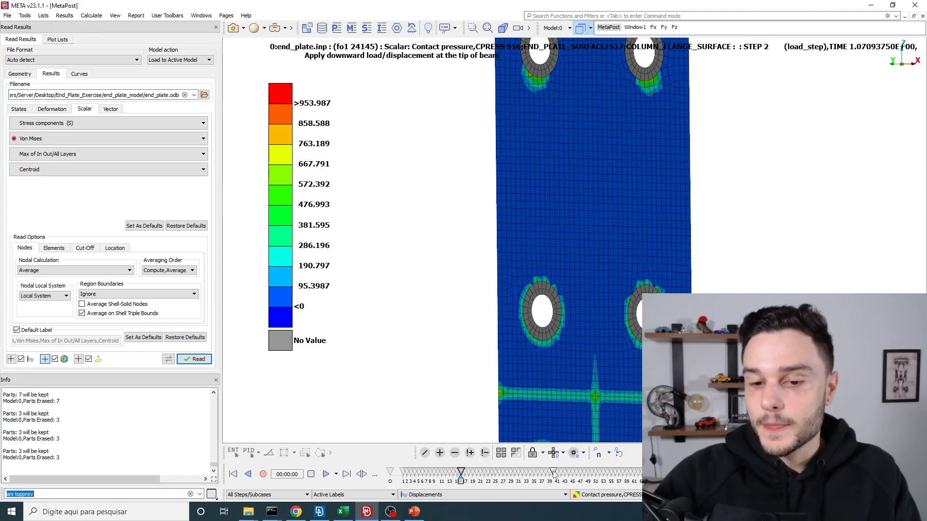
scroll(553, 472, down, 1)
scroll(594, 202, down, 7)
ctrl+drag(591, 207, 569, 273)
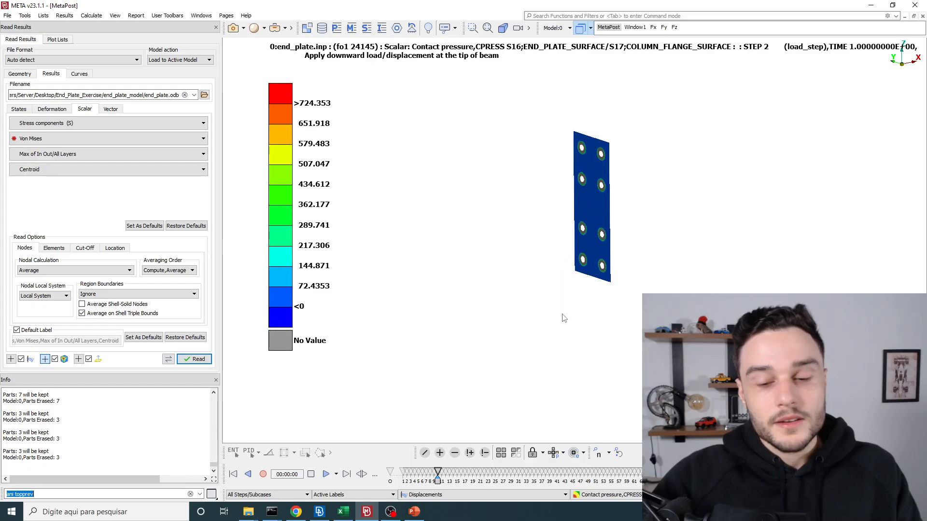
Show all model parts again and examine the bolts between end plate and column flange beside the upper stiffener
click(501, 453)
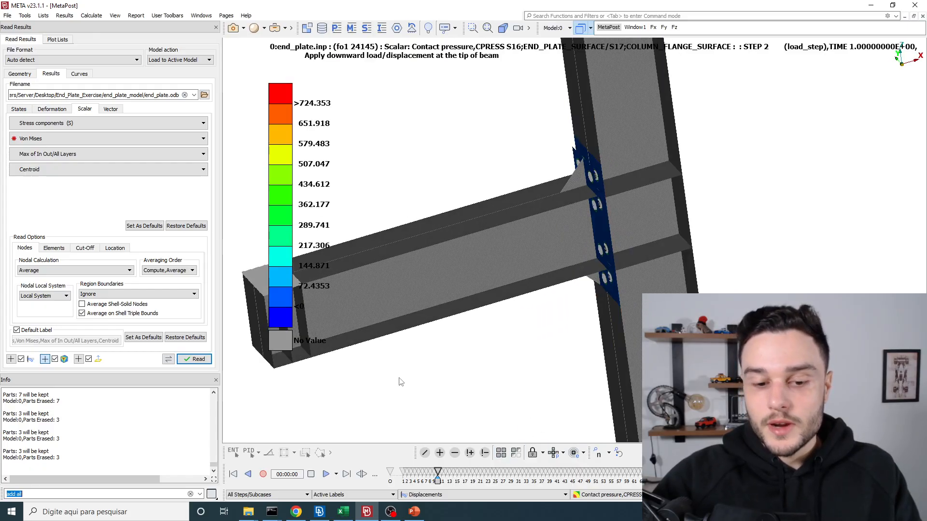
click(390, 512)
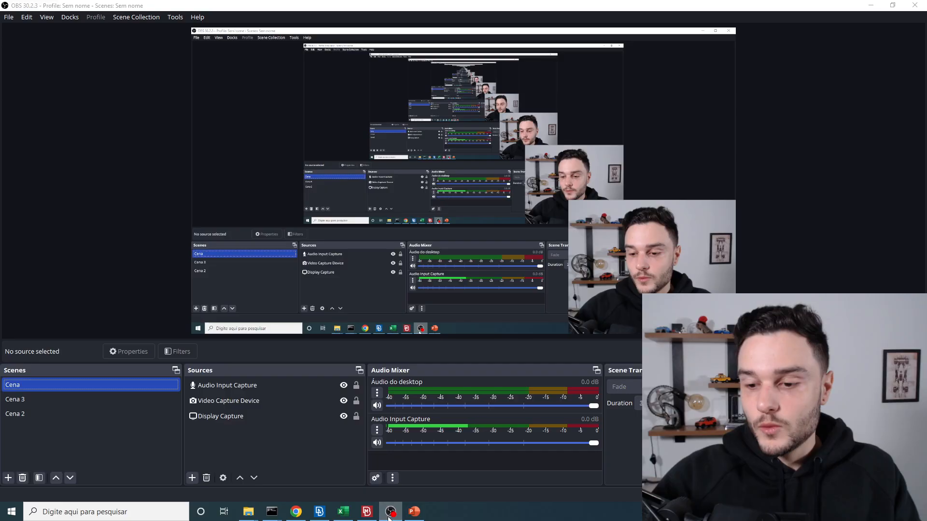
click(390, 512)
ctrl+drag(523, 184, 570, 169)
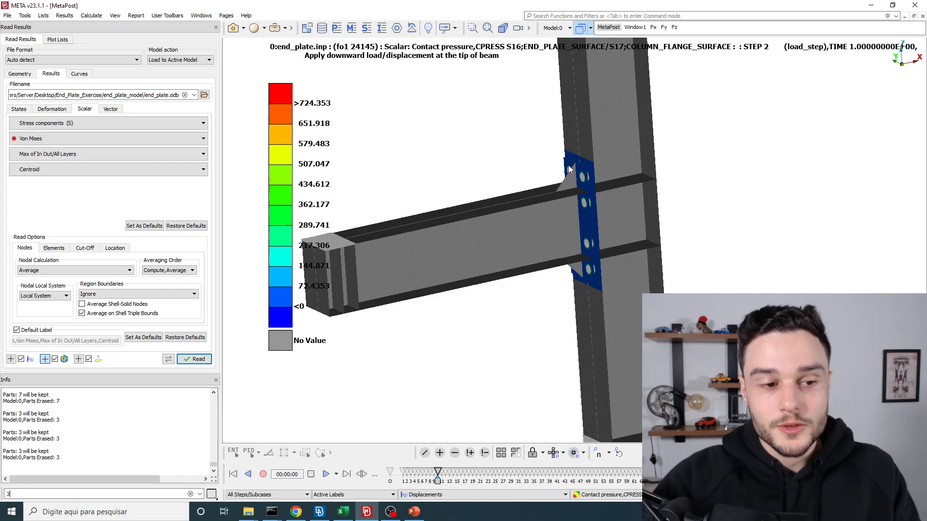
ctrl+drag(551, 181, 570, 161)
scroll(569, 156, up, 10)
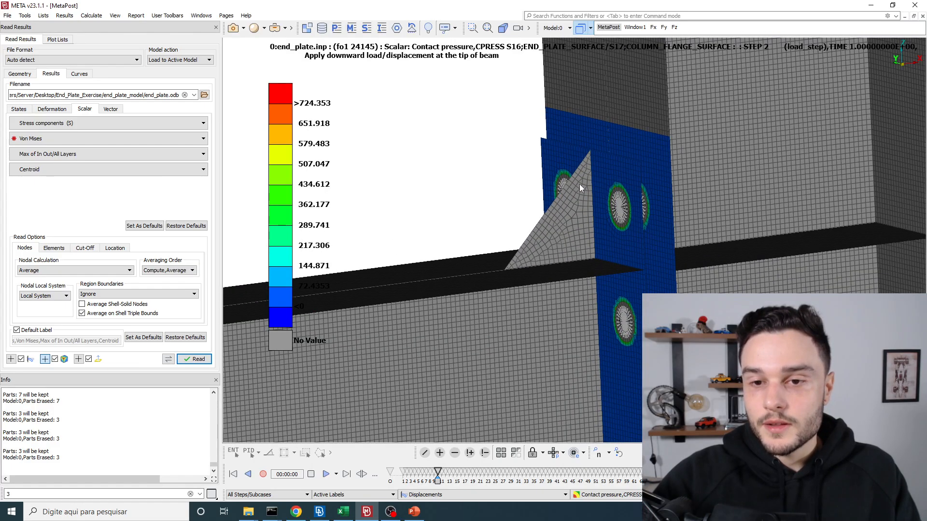
scroll(540, 168, down, 5)
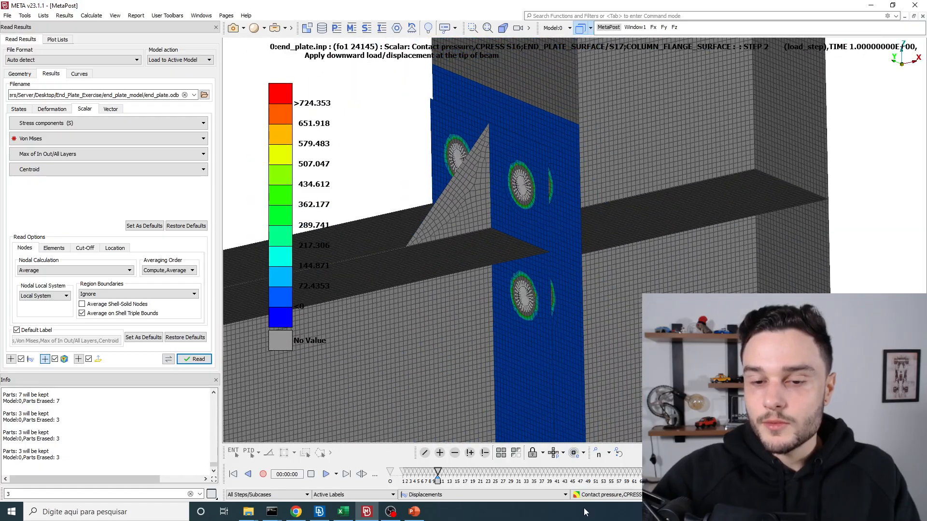
scroll(487, 153, up, 3)
ctrl+drag(488, 153, 372, 118)
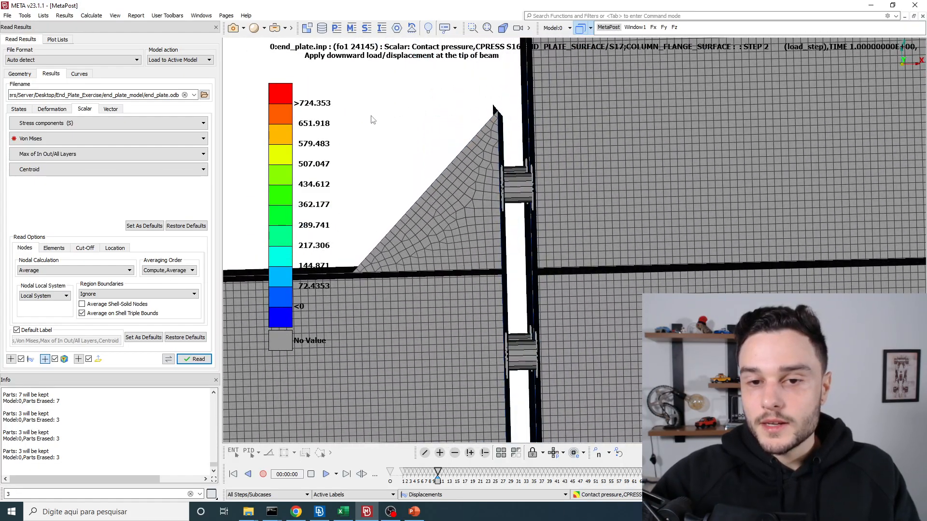
Hide the cylindrical bolt part between the end plate and the column flange, picking it by property ID
click(455, 453)
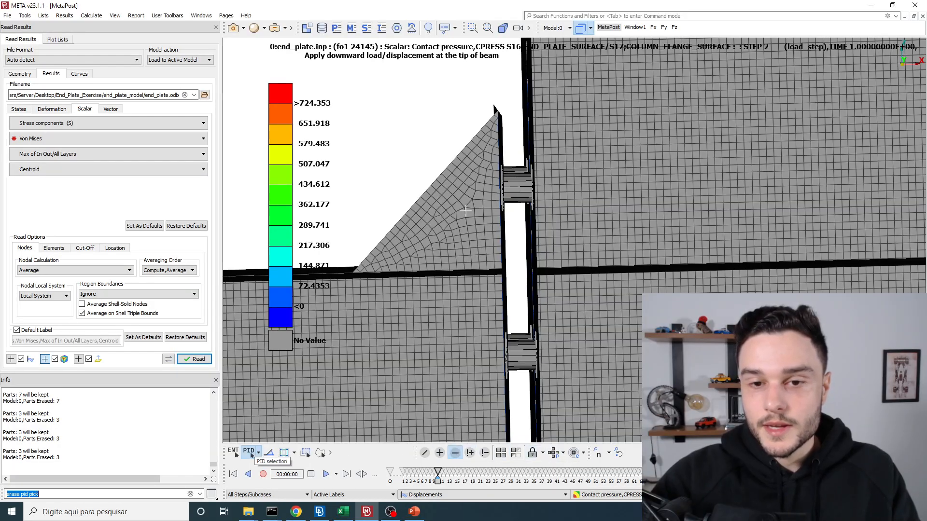
click(516, 183)
middle_click(516, 182)
scroll(518, 181, down, 3)
mouse_move(513, 198)
ctrl+mouse_down()
mouse_move(566, 176)
mouse_move(626, 215)
mouse_move(531, 181)
mouse_move(542, 174)
ctrl+mouse_up()
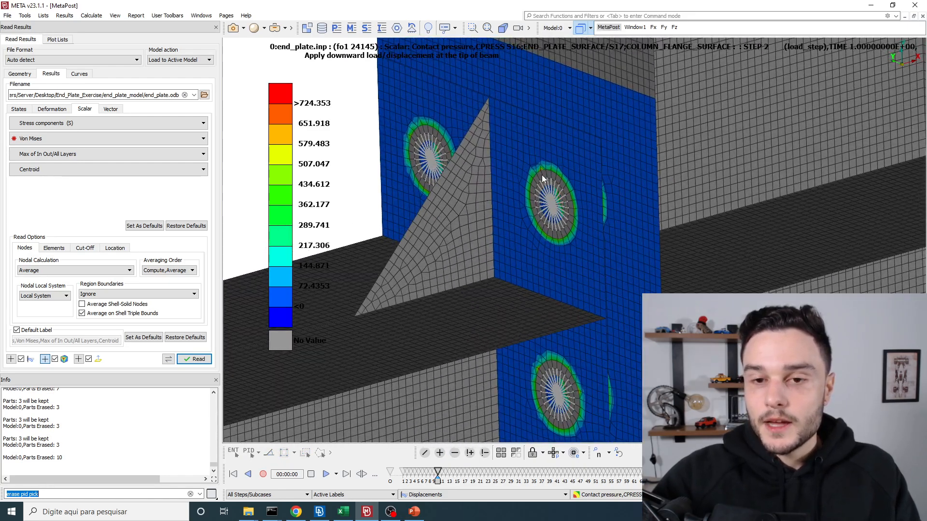
Return the model to its original state and turn off the scalar fringe display
scroll(546, 174, down, 3)
drag(437, 479, 390, 478)
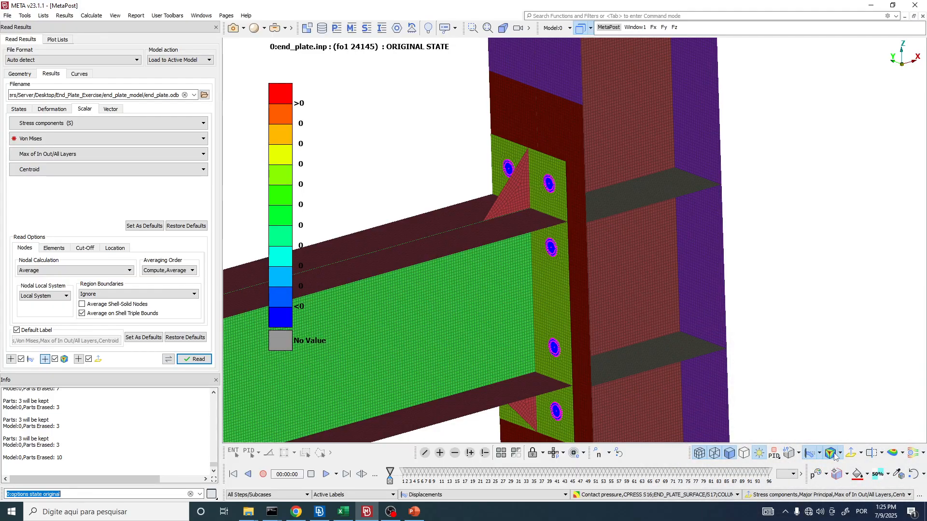
click(834, 456)
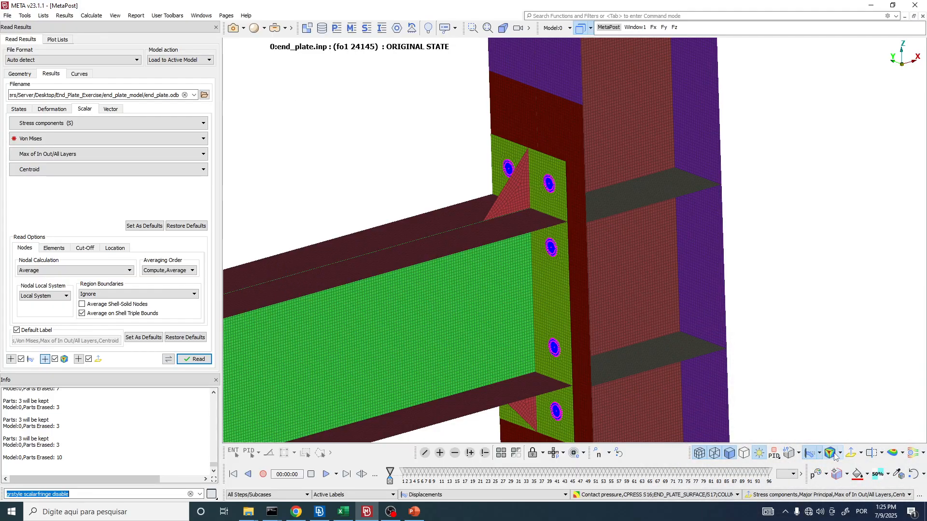
Set the displacement scale multiplier to 100
scroll(531, 173, up, 6)
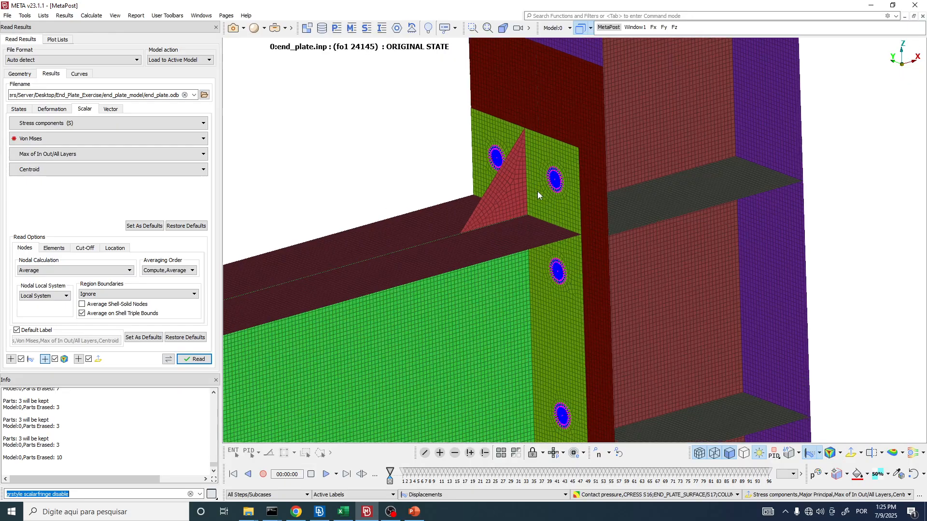
click(820, 453)
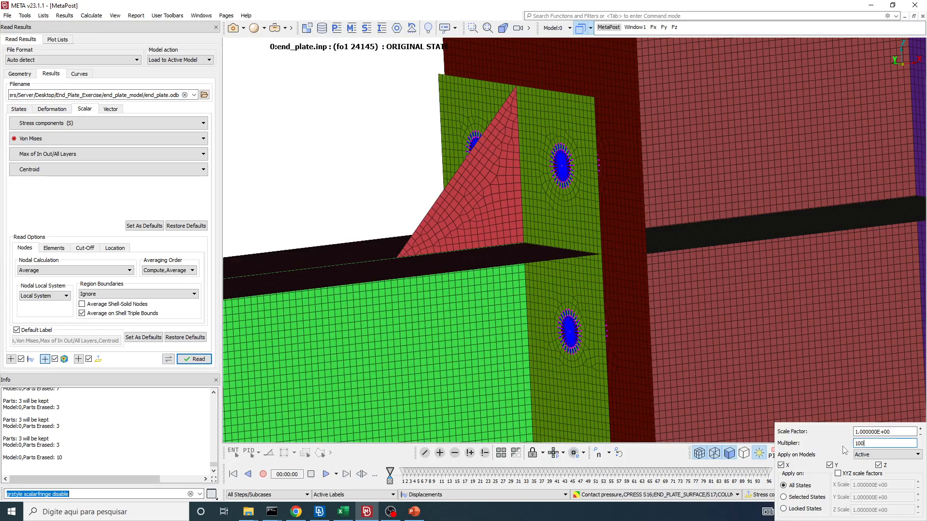
key(Return)
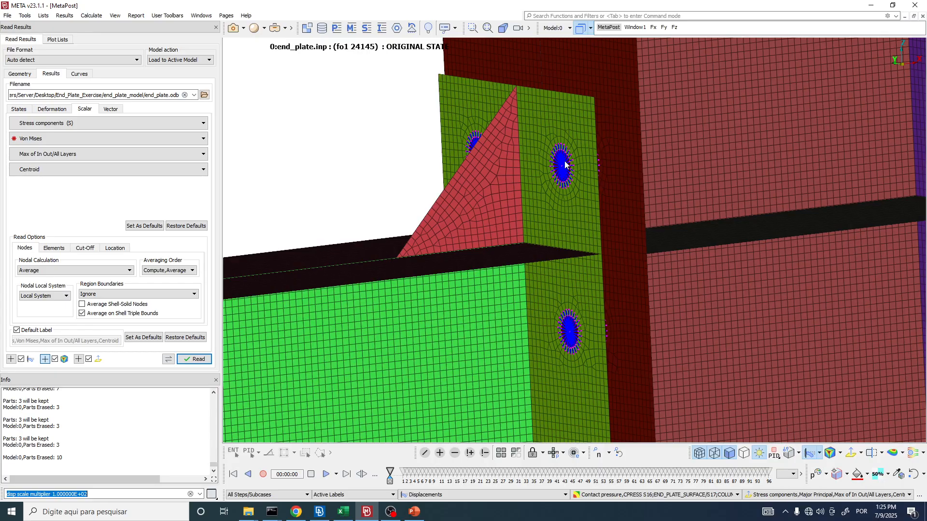
Examine the rigid spider elements at the upper bolt hole, from the original state to time 0.25 of the bolt_pretension step
scroll(566, 162, up, 5)
ctrl+drag(614, 173, 523, 177)
ctrl+drag(521, 187, 572, 178)
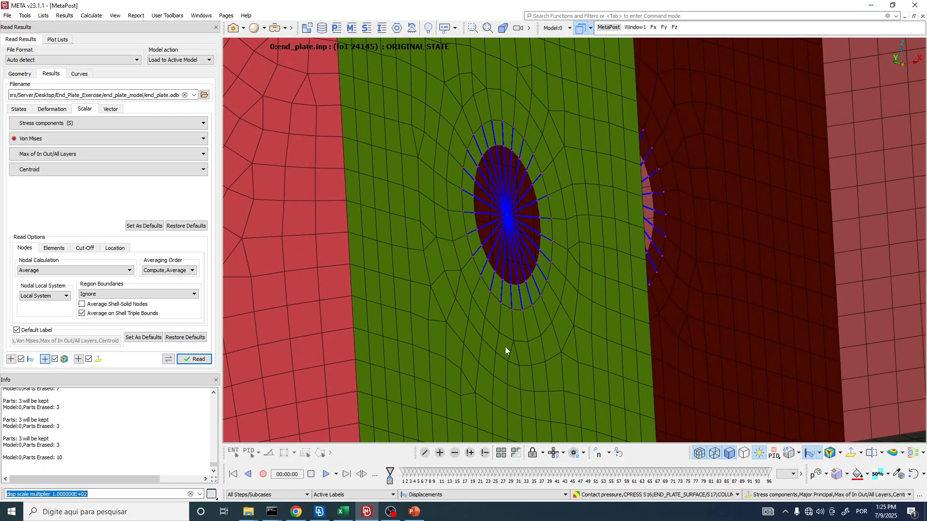
scroll(515, 235, up, 3)
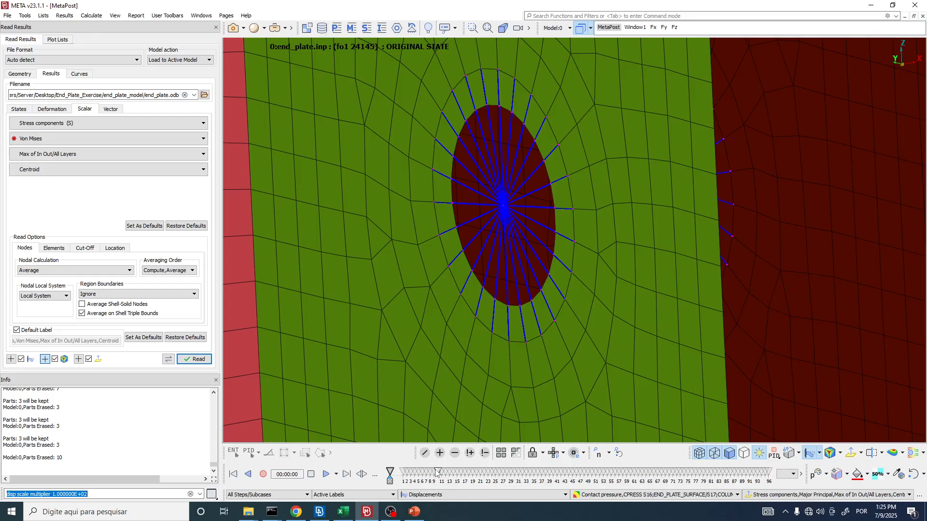
click(429, 475)
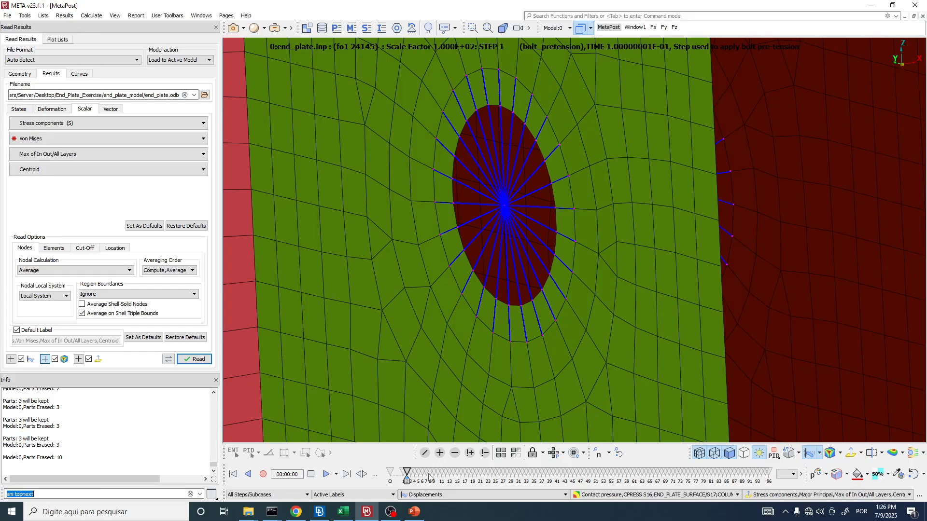
scroll(429, 477, down, 4)
scroll(428, 477, up, 5)
scroll(428, 476, down, 4)
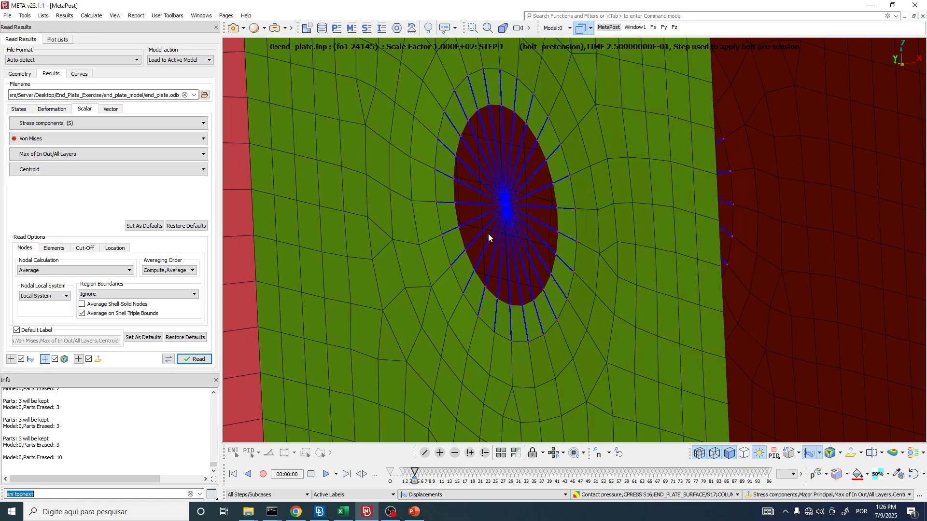
Move back and forth through the bolt_pretension states up to time 0.9312, comparing the displacement of the spider elements' centre and the plate
ctrl+drag(524, 206, 499, 206)
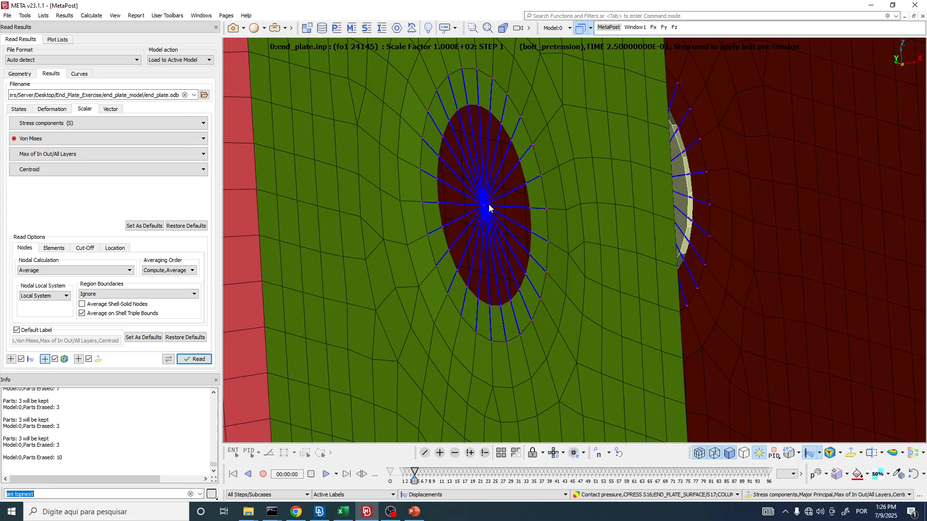
scroll(483, 199, up, 5)
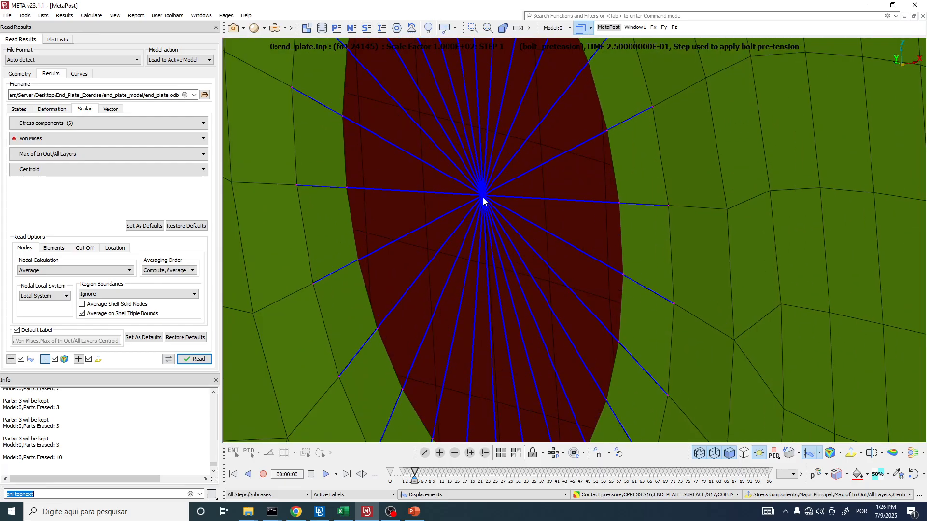
scroll(499, 169, down, 5)
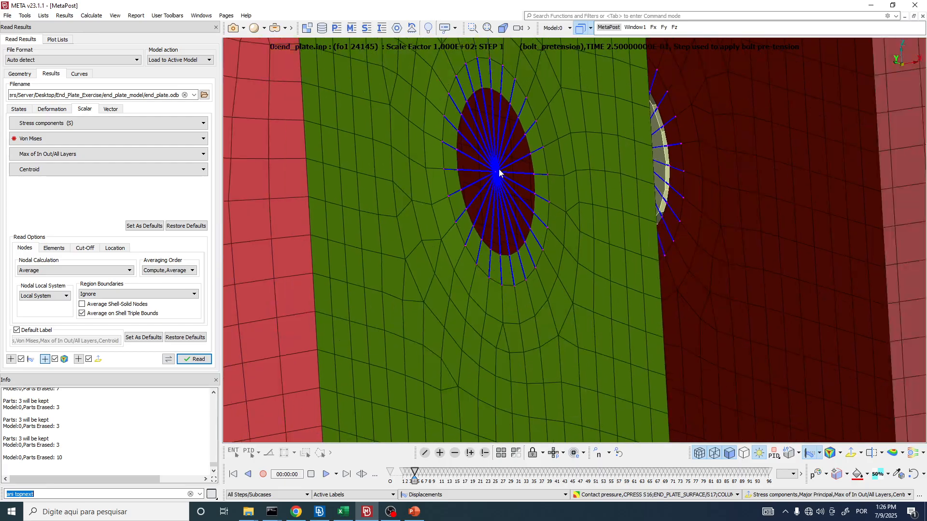
ctrl+middle_drag(505, 140, 514, 171)
scroll(461, 472, down, 2)
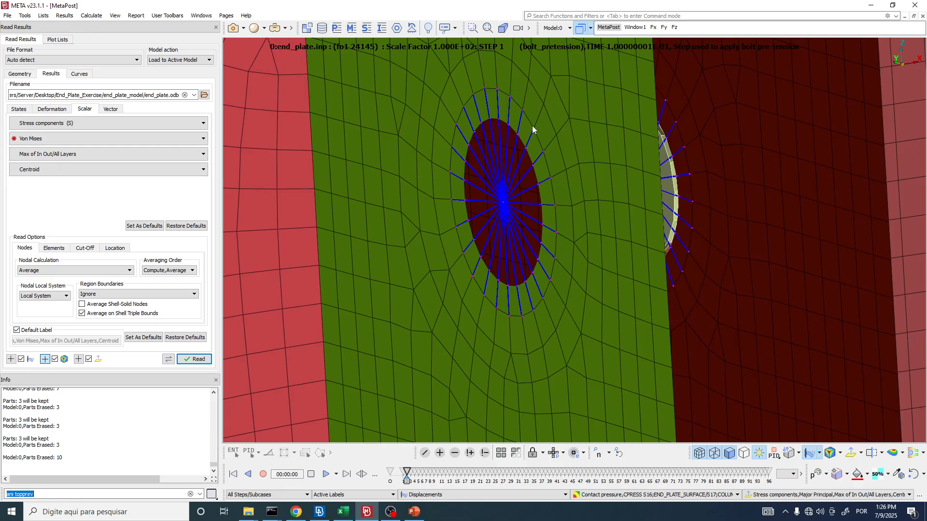
scroll(422, 473, up, 2)
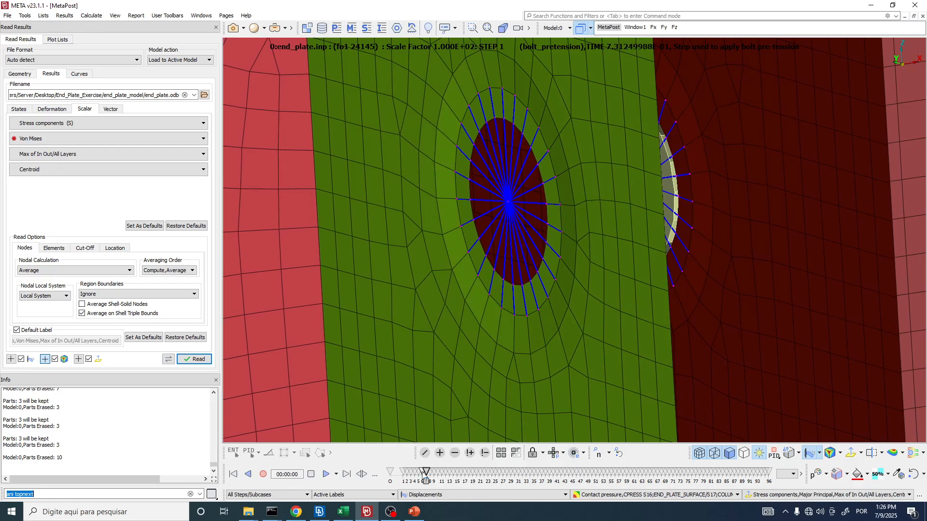
scroll(422, 474, down, 1)
scroll(423, 474, up, 6)
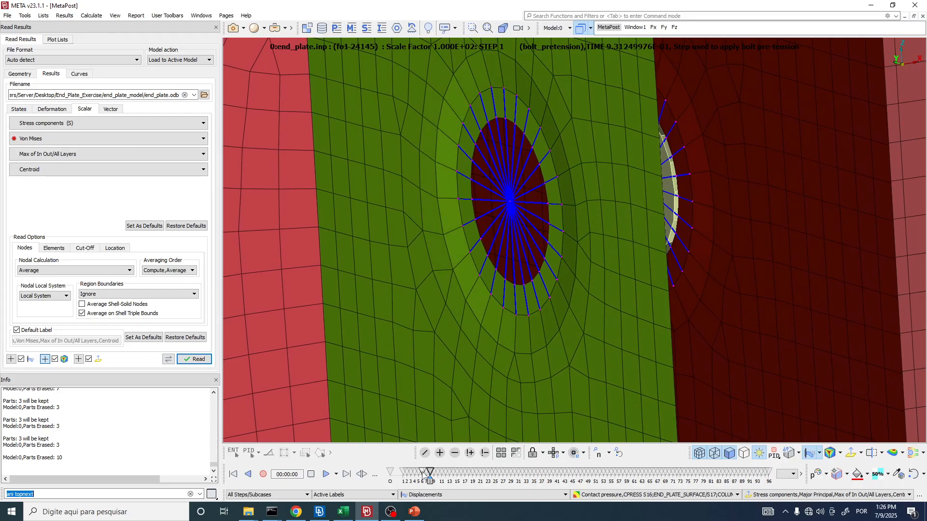
Compare the magnified deformation around the upper bolt hole across the bolt_pretension states and the start of load_step
scroll(422, 473, down, 5)
scroll(422, 475, down, 2)
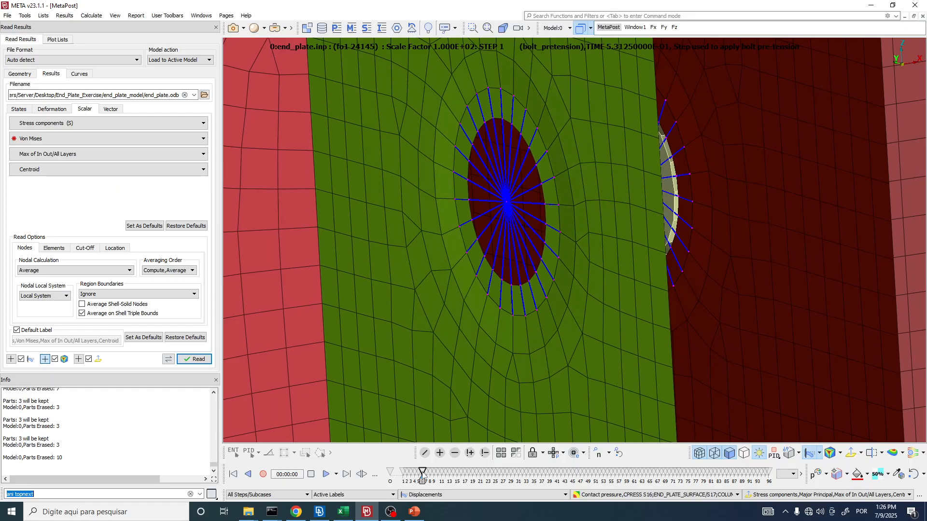
scroll(423, 475, down, 1)
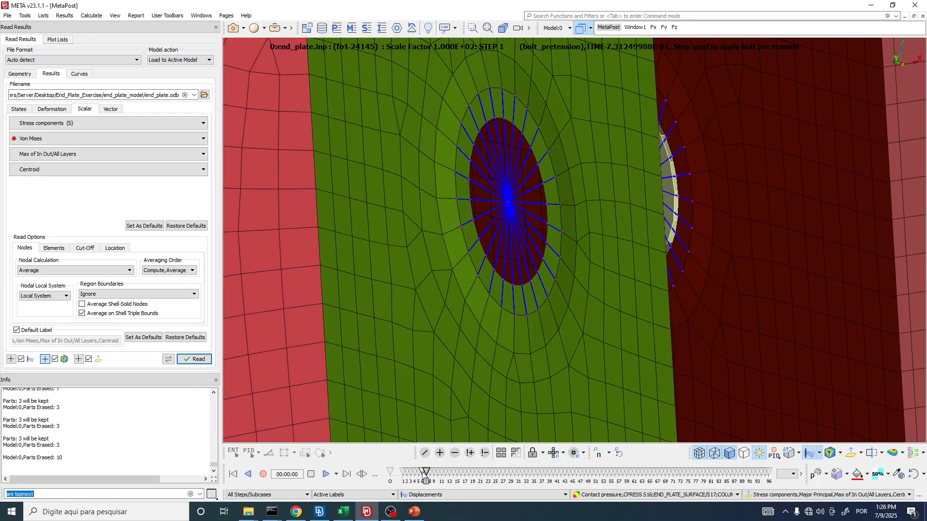
scroll(422, 475, up, 4)
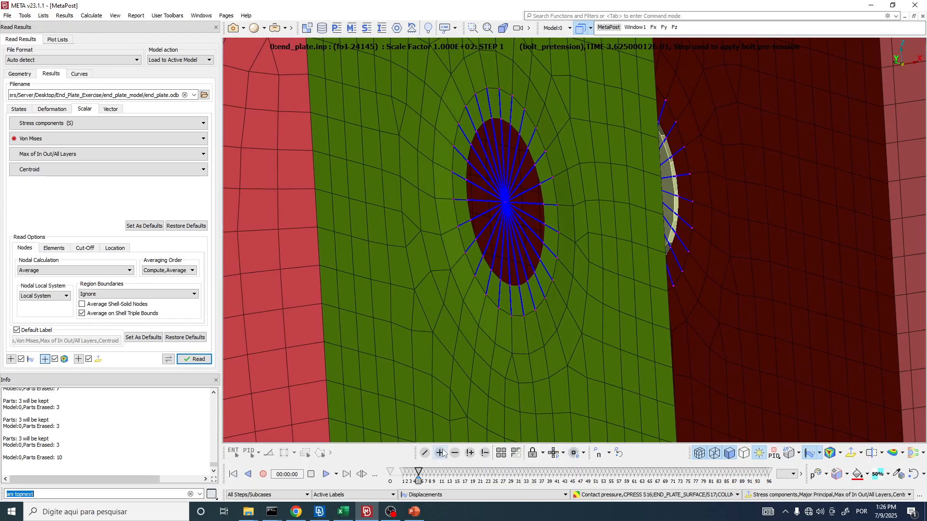
scroll(433, 474, up, 2)
scroll(433, 474, up, 1)
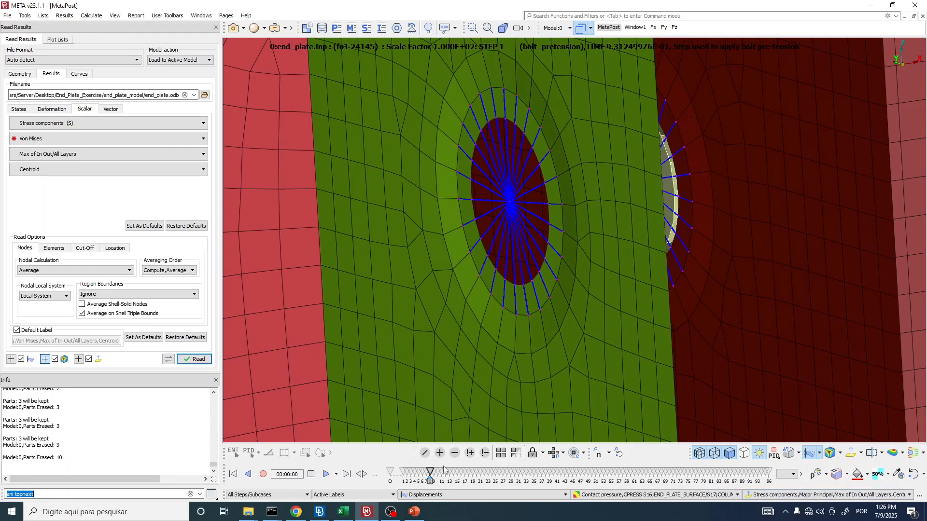
scroll(433, 474, down, 5)
scroll(433, 474, up, 5)
scroll(433, 476, up, 1)
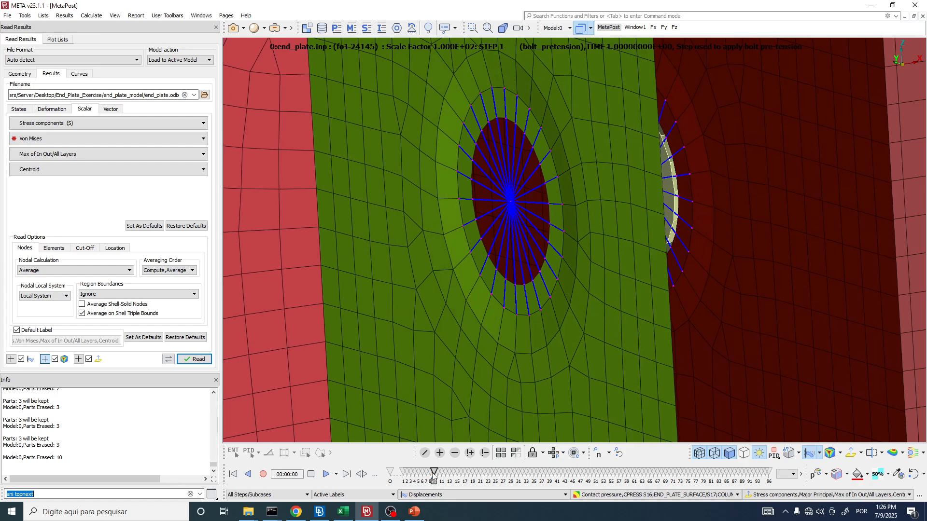
scroll(433, 475, down, 5)
scroll(433, 475, up, 4)
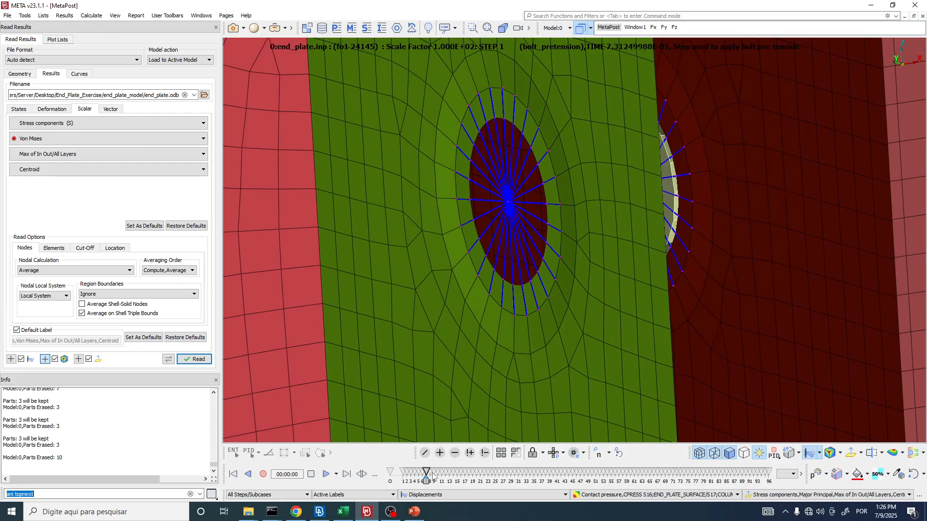
scroll(433, 475, up, 3)
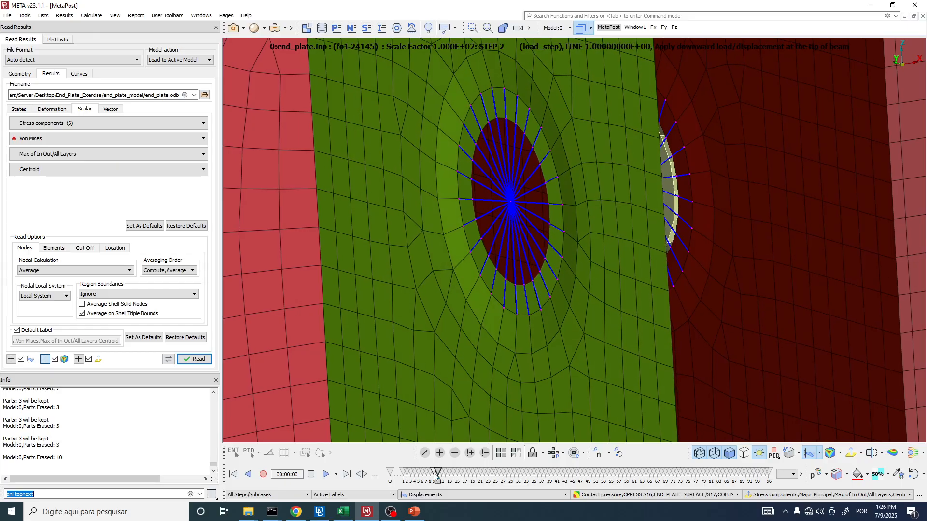
Display the Equivalent plastic strain fringe on the whole connection and set the displacement scale multiplier to 1
scroll(436, 476, down, 5)
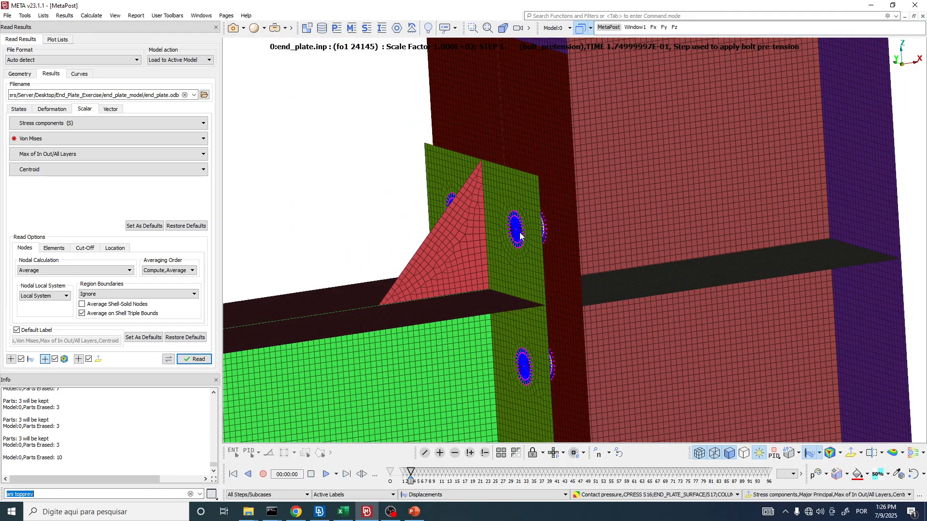
scroll(531, 232, down, 2)
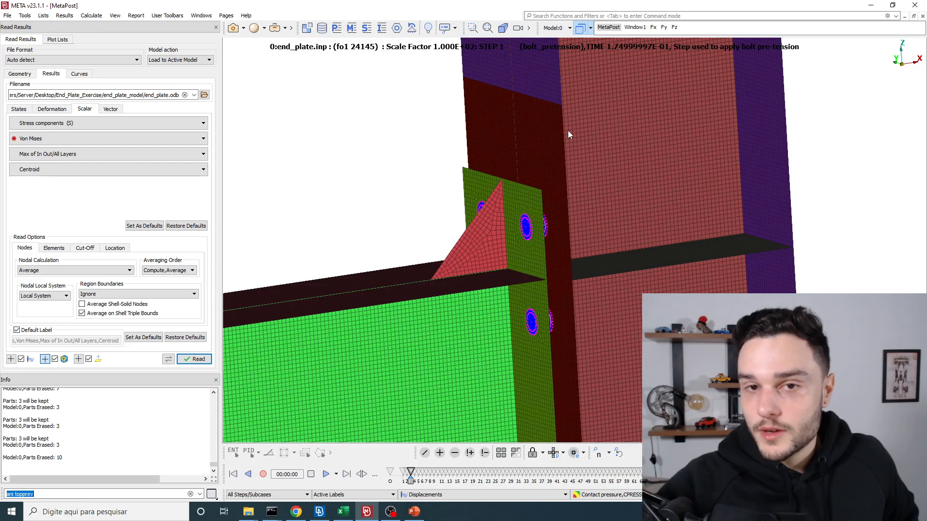
scroll(617, 154, down, 3)
scroll(616, 154, down, 2)
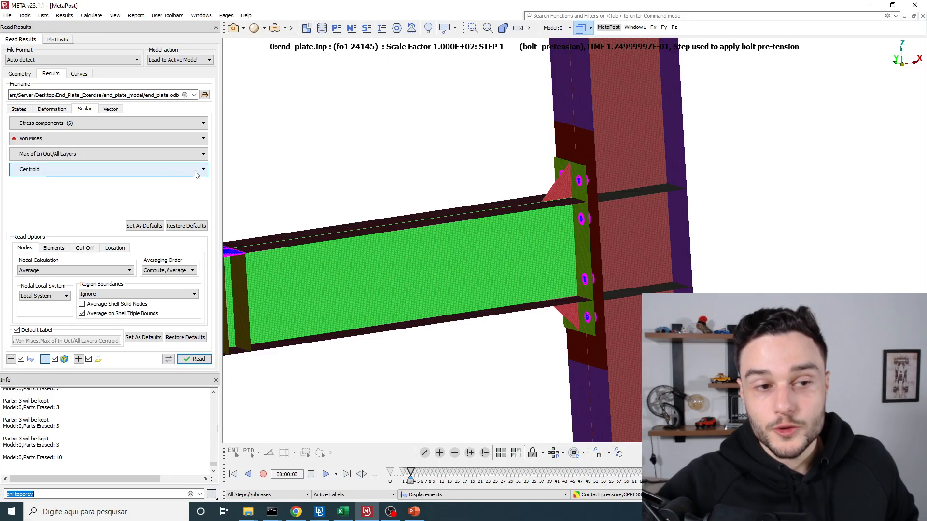
click(611, 495)
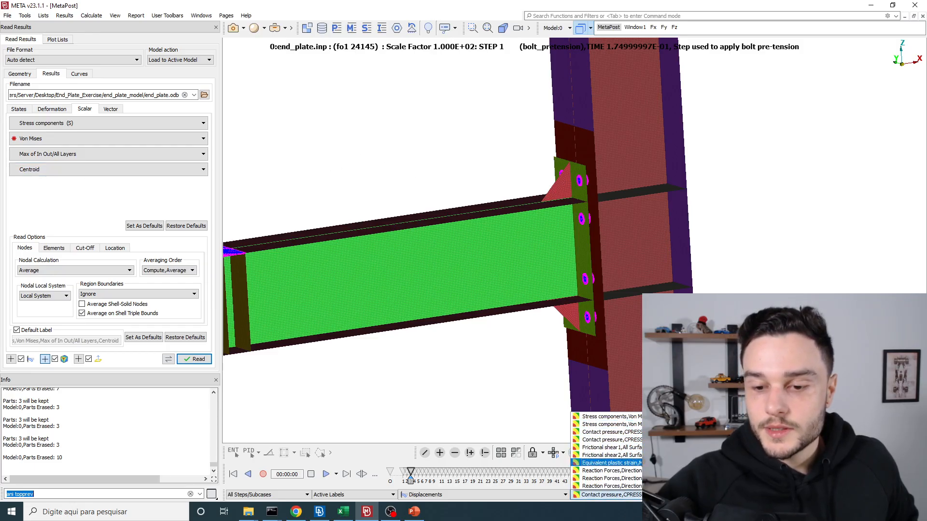
click(603, 463)
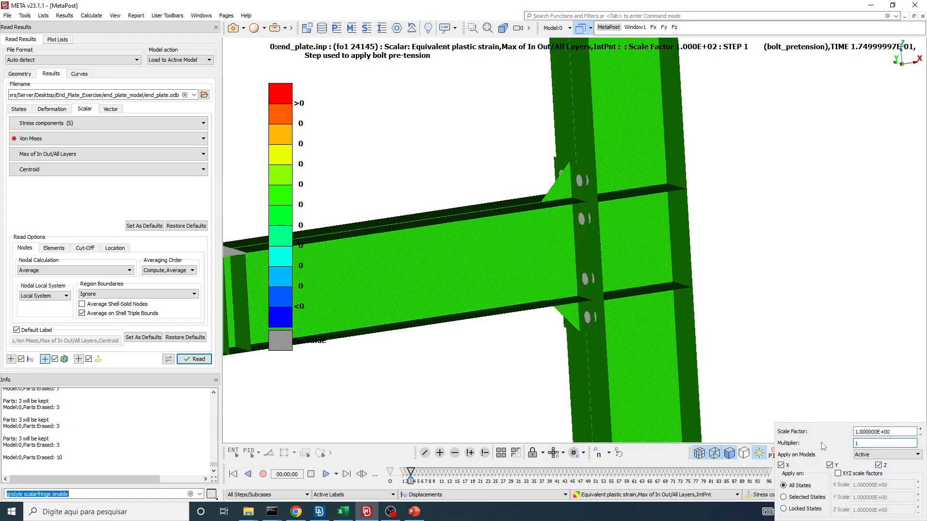
key(Return)
Advance to load_step time 1.02875 and examine the plastic strain at the stiffeners and end plate
scroll(614, 477, down, 13)
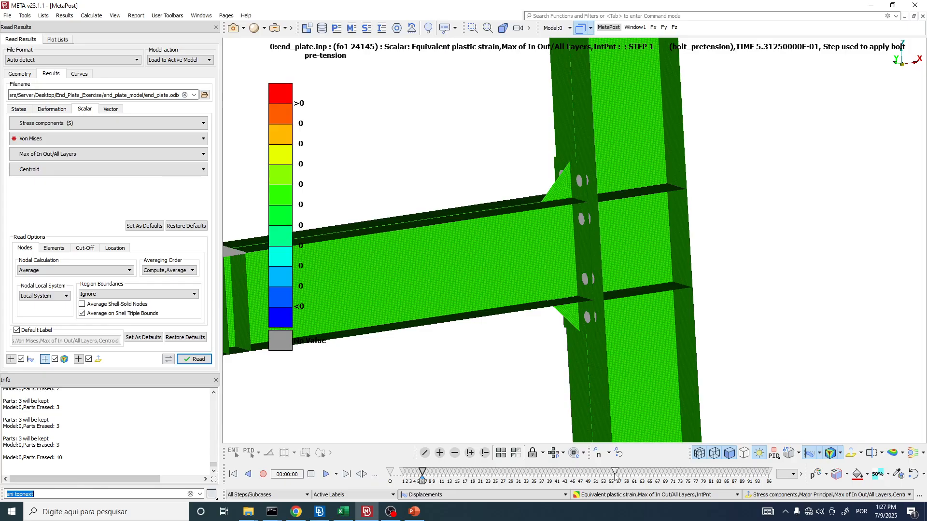
scroll(614, 477, up, 2)
scroll(596, 239, down, 2)
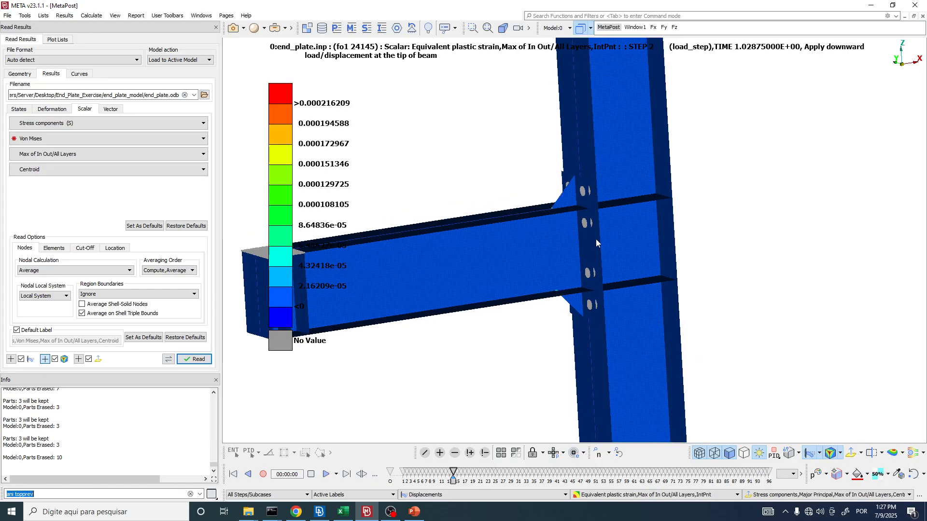
scroll(572, 256, up, 3)
mouse_move(572, 256)
ctrl+mouse_down()
mouse_move(576, 245)
mouse_move(571, 251)
ctrl+mouse_up()
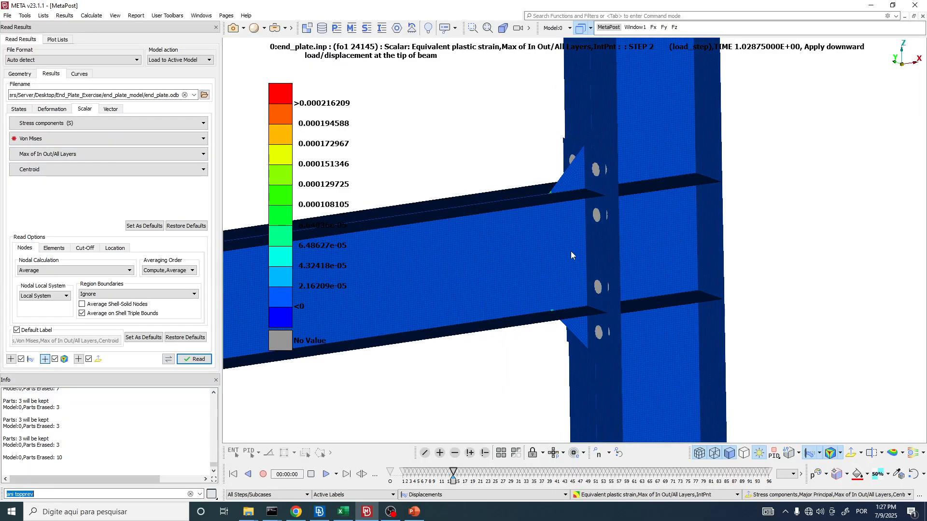
scroll(570, 256, down, 2)
scroll(575, 276, up, 3)
ctrl+middle_drag(576, 276, 552, 288)
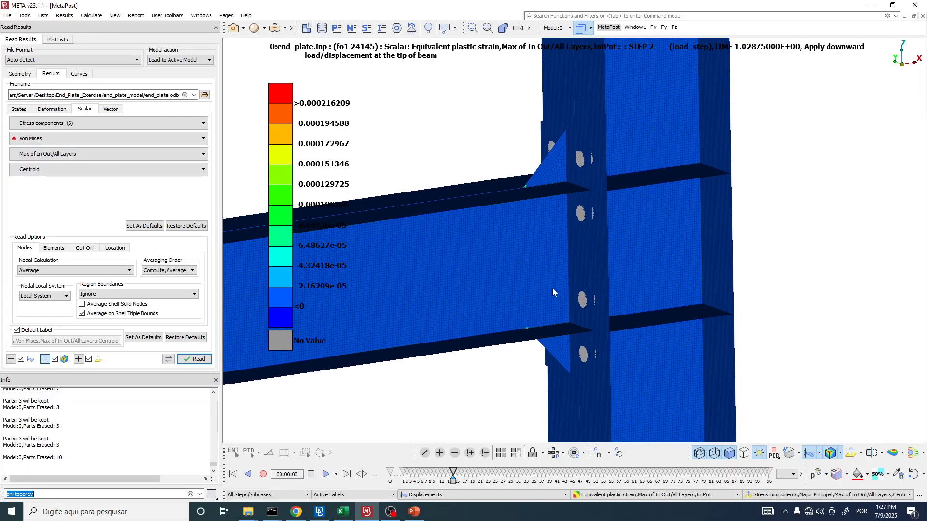
ctrl+drag(552, 288, 522, 283)
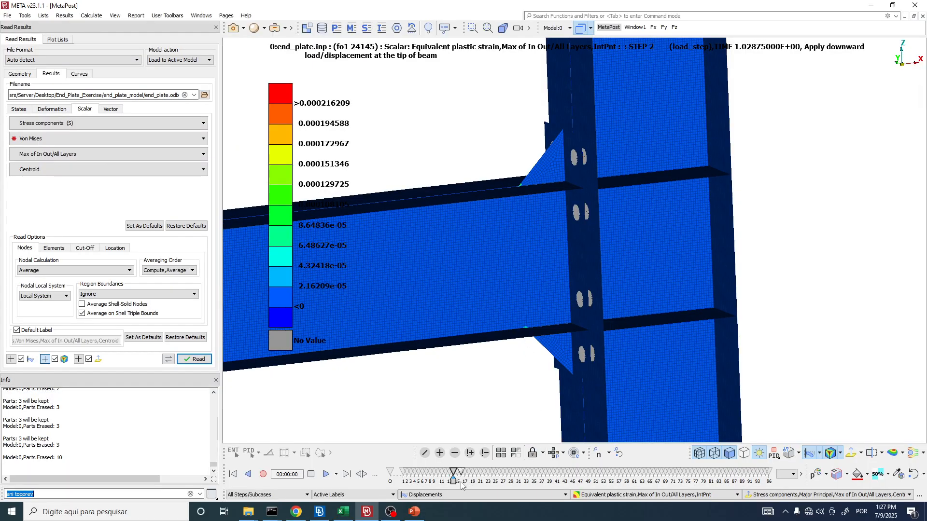
Step between the end of bolt_pretension and load_step time 1.0709, comparing how the first plastic strain develops
scroll(458, 482, up, 11)
scroll(458, 481, down, 3)
scroll(458, 482, down, 9)
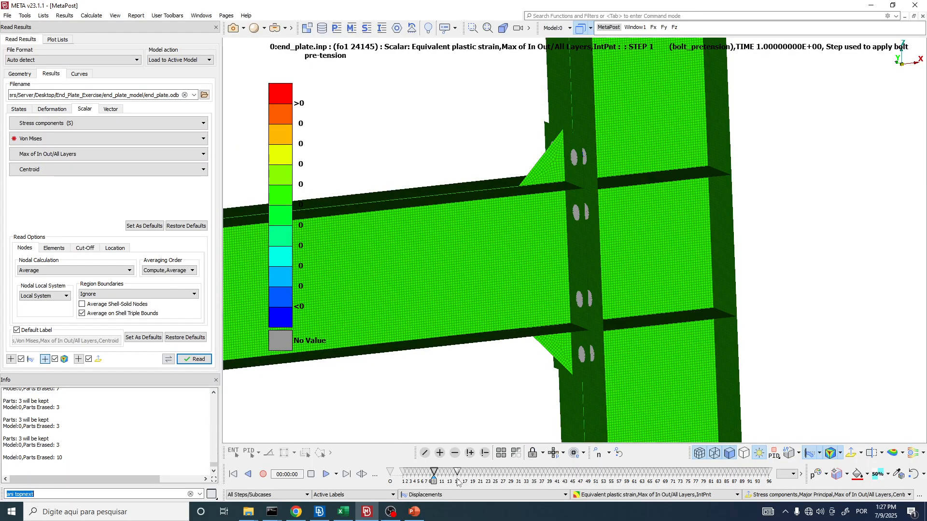
scroll(458, 482, down, 1)
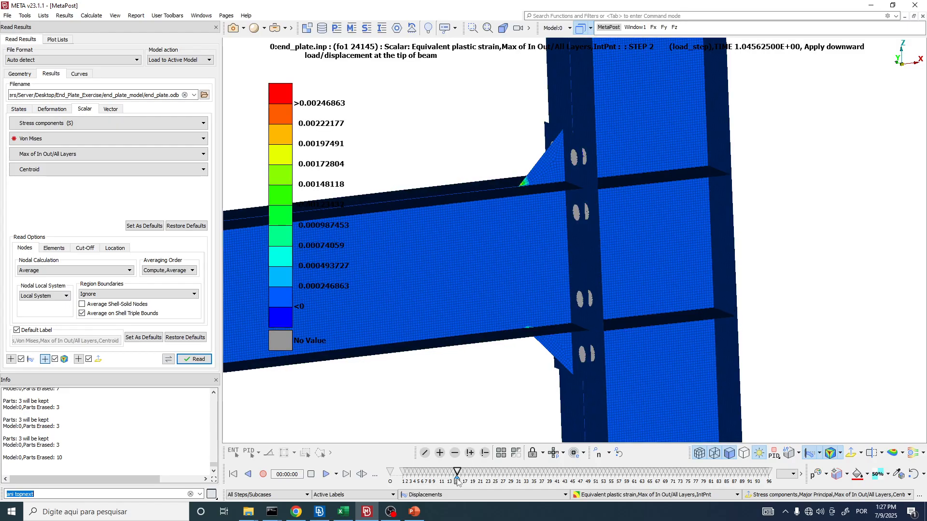
scroll(457, 481, up, 1)
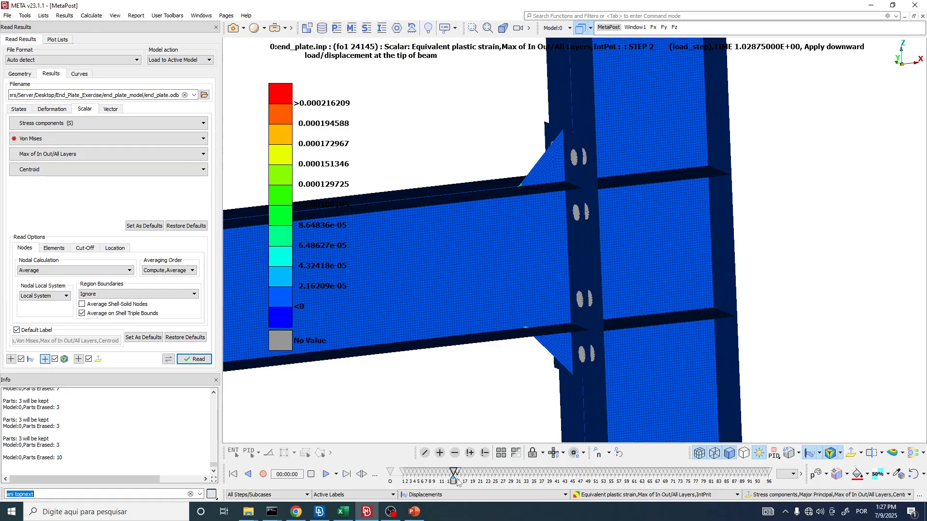
scroll(458, 482, down, 2)
scroll(458, 482, up, 1)
scroll(457, 482, down, 1)
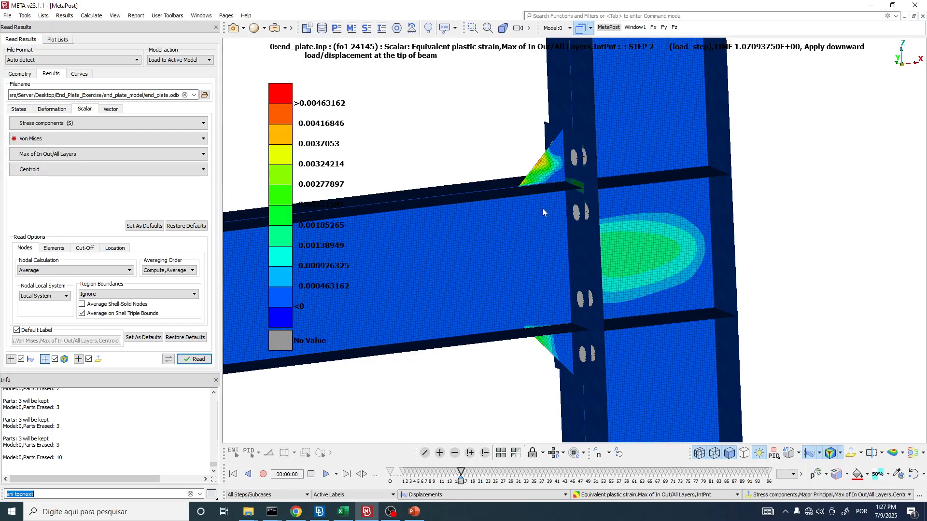
Examine the plastic strain in the column web panel and the beam stiffeners from load_step time 1.0709 to 1.2812
scroll(690, 269, up, 3)
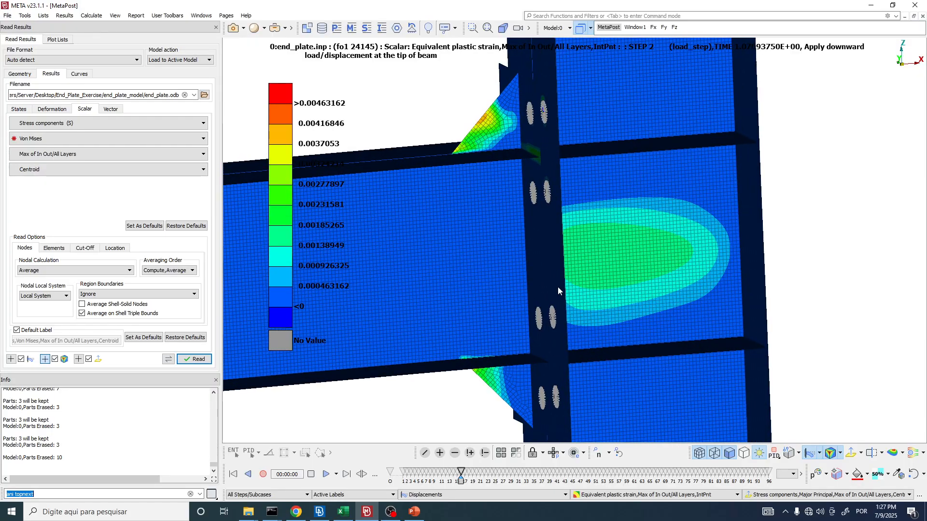
ctrl+drag(557, 286, 737, 253)
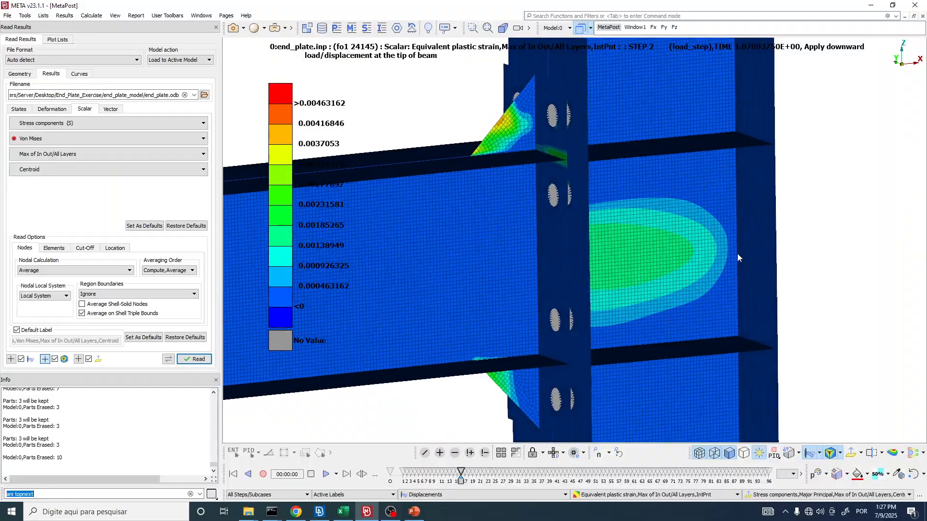
scroll(543, 146, up, 5)
ctrl+drag(545, 130, 525, 354)
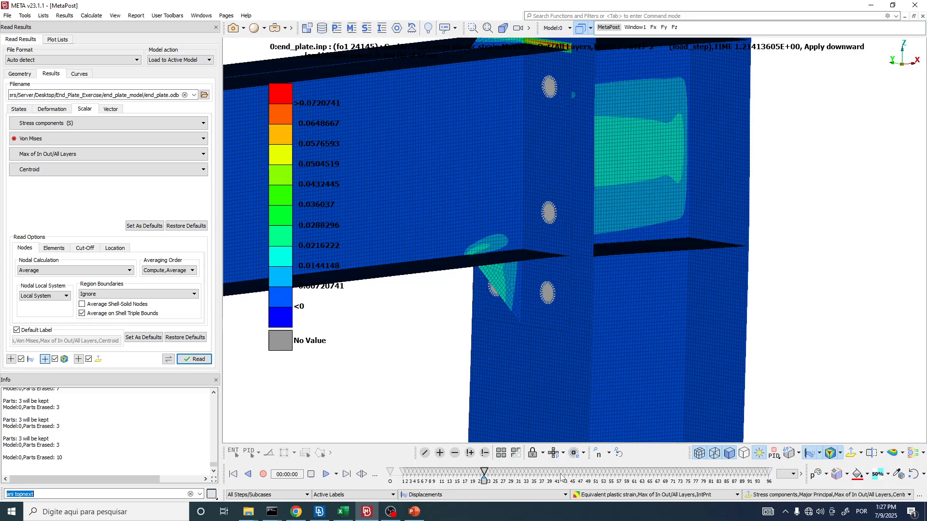
ctrl+drag(488, 242, 537, 411)
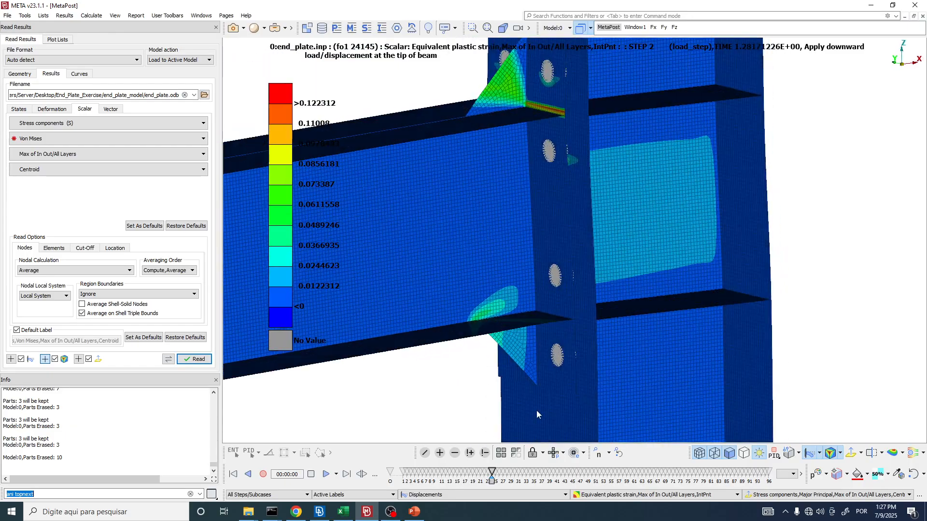
Follow the plastic strain in the beam web and lower flange from load_step time 1.5052 to about 1.80
click(528, 476)
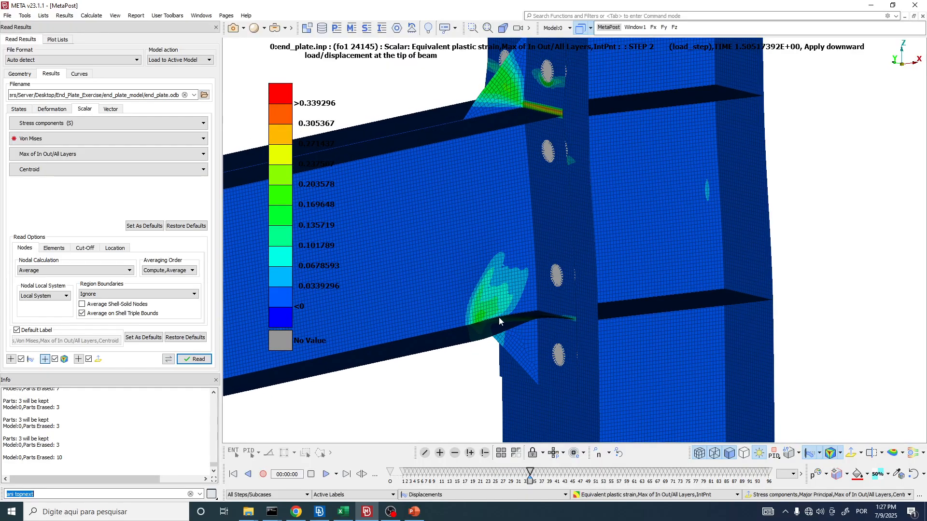
ctrl+drag(499, 318, 581, 480)
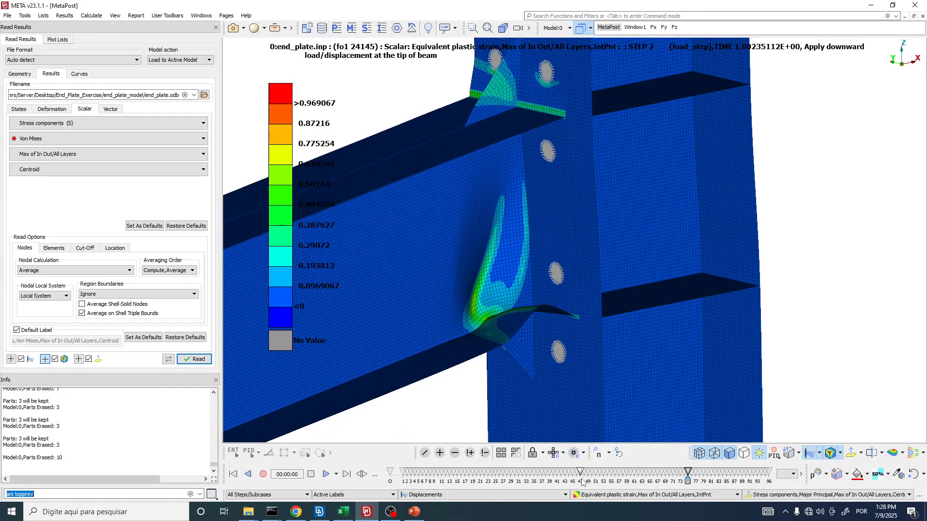
ctrl+drag(486, 274, 363, 161)
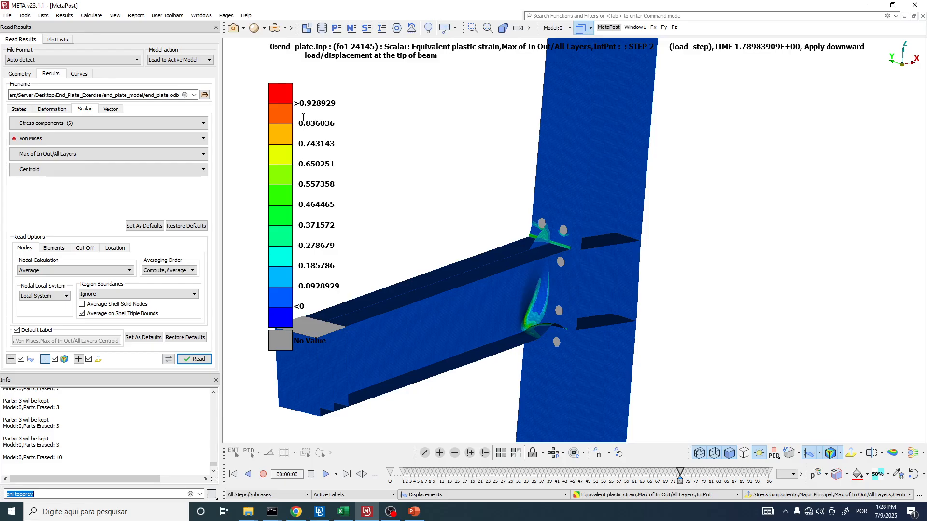
Examine the plastic strain around the upper stiffener, beam flange and bolt holes at load_step time 1.7898
scroll(578, 287, up, 3)
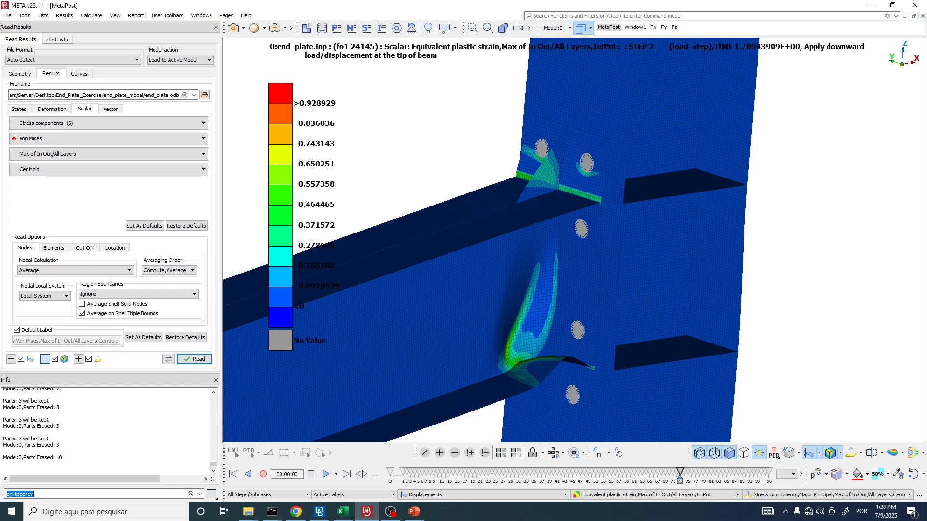
scroll(548, 271, down, 2)
scroll(568, 208, up, 8)
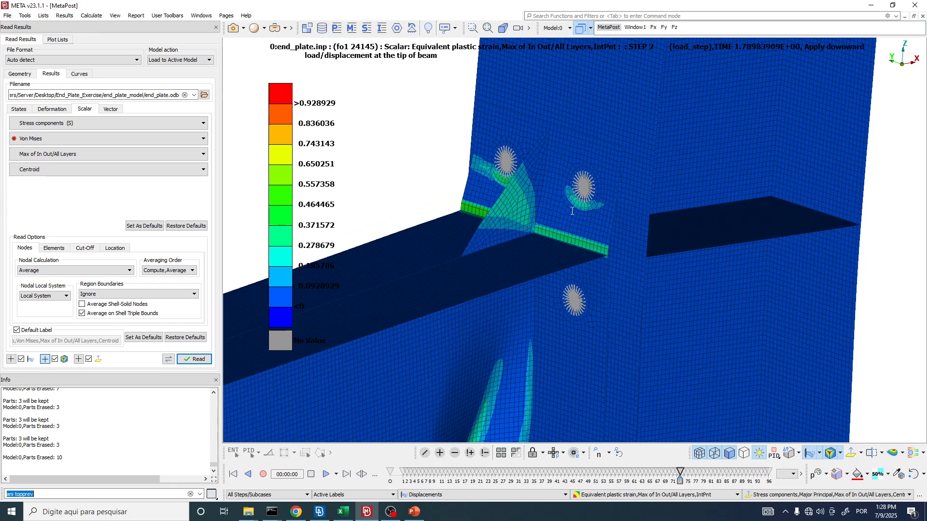
ctrl+drag(544, 210, 488, 204)
scroll(560, 248, down, 6)
scroll(560, 251, down, 3)
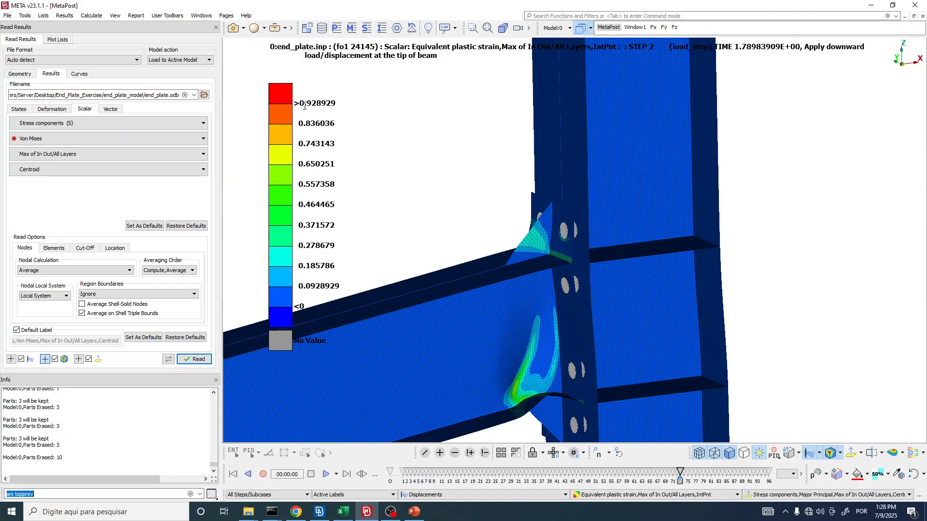
scroll(601, 331, up, 5)
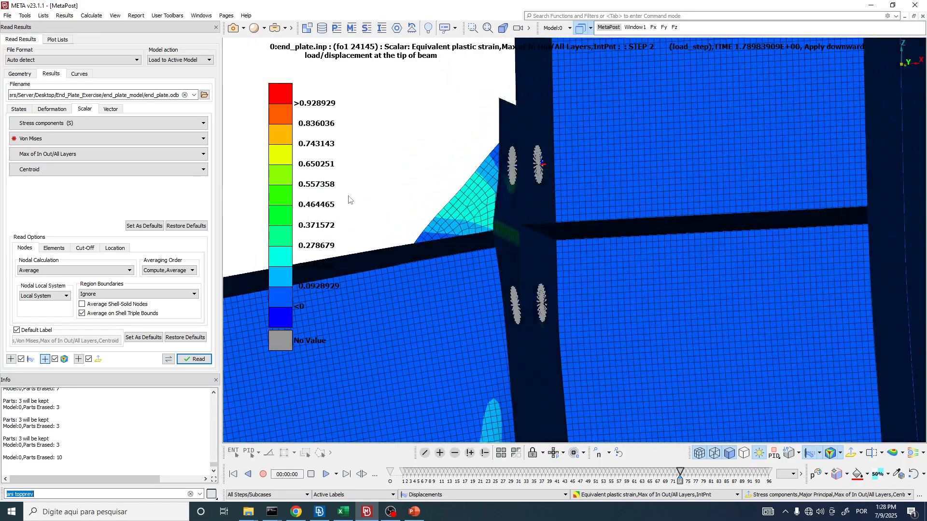
scroll(512, 186, down, 5)
ctrl+drag(511, 261, 589, 262)
Go back to load_step time 1.0947 and advance to 1.2412, reviewing the plastic strain in the column panel and stiffeners
drag(679, 473, 526, 476)
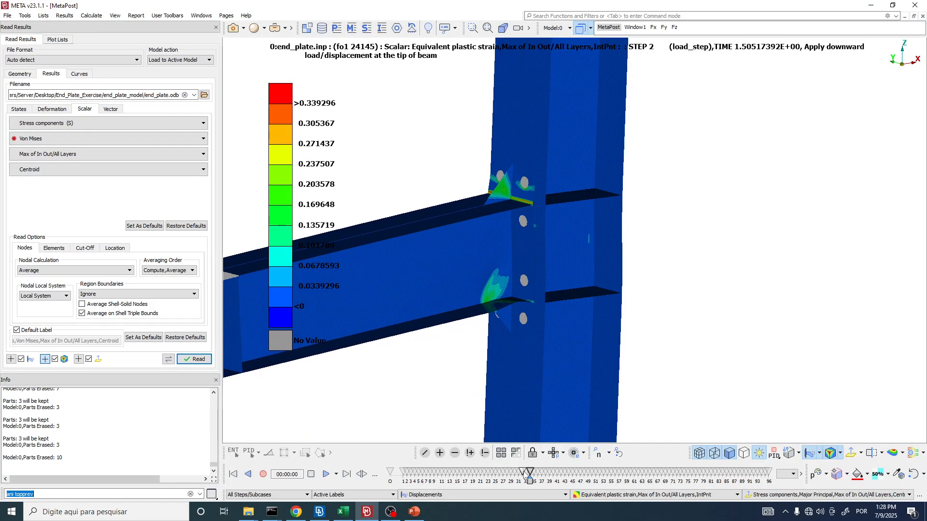
key(Left)
key(Left)
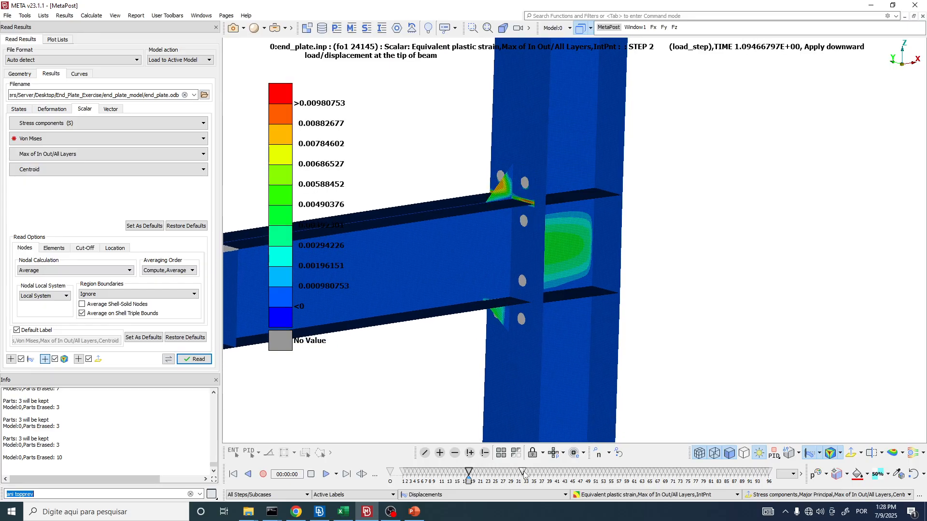
key(Right)
key(Right)
key(Right)
key(Right)
key(Right)
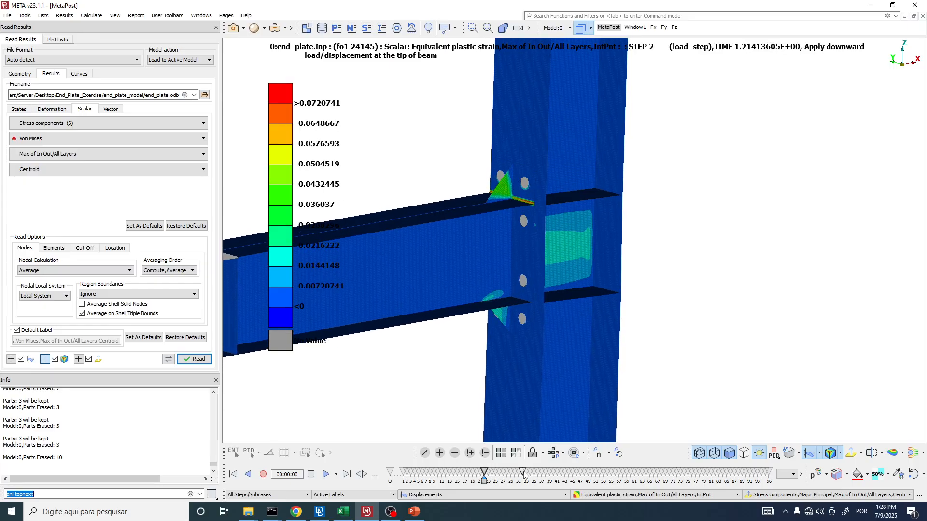
ctrl+middle_drag(507, 287, 512, 300)
ctrl+drag(513, 300, 508, 316)
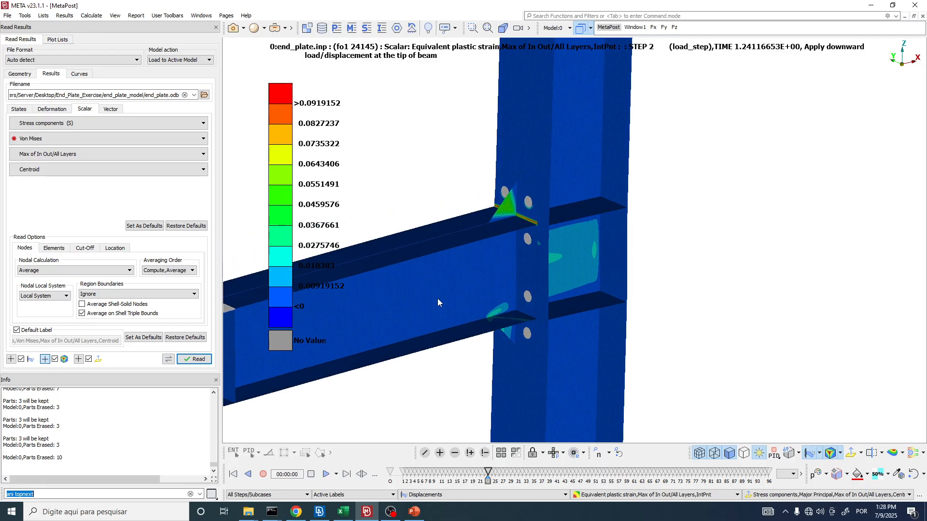
ctrl+drag(610, 304, 540, 308)
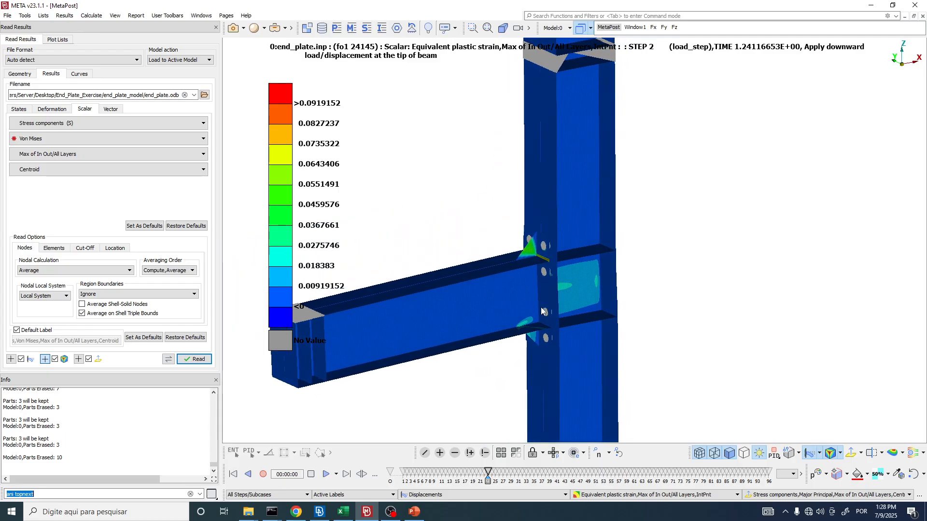